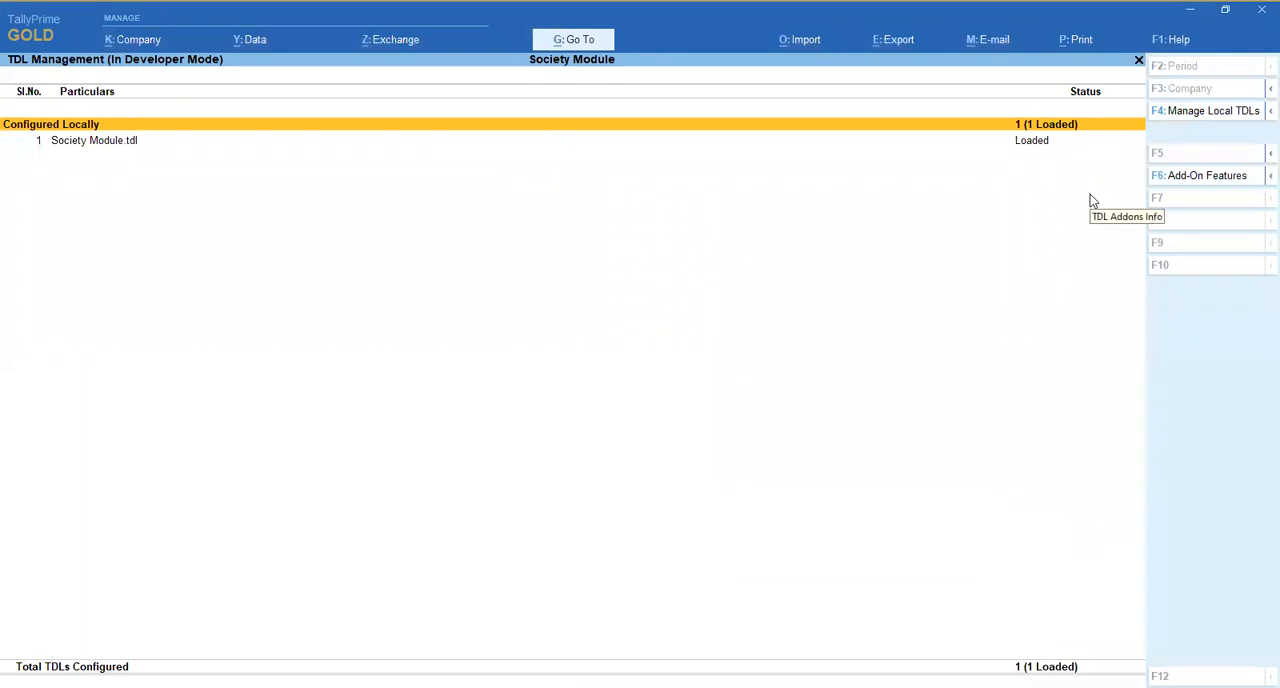
- Check the local TDL configuration and close its file selection without adding a file
key("Return")
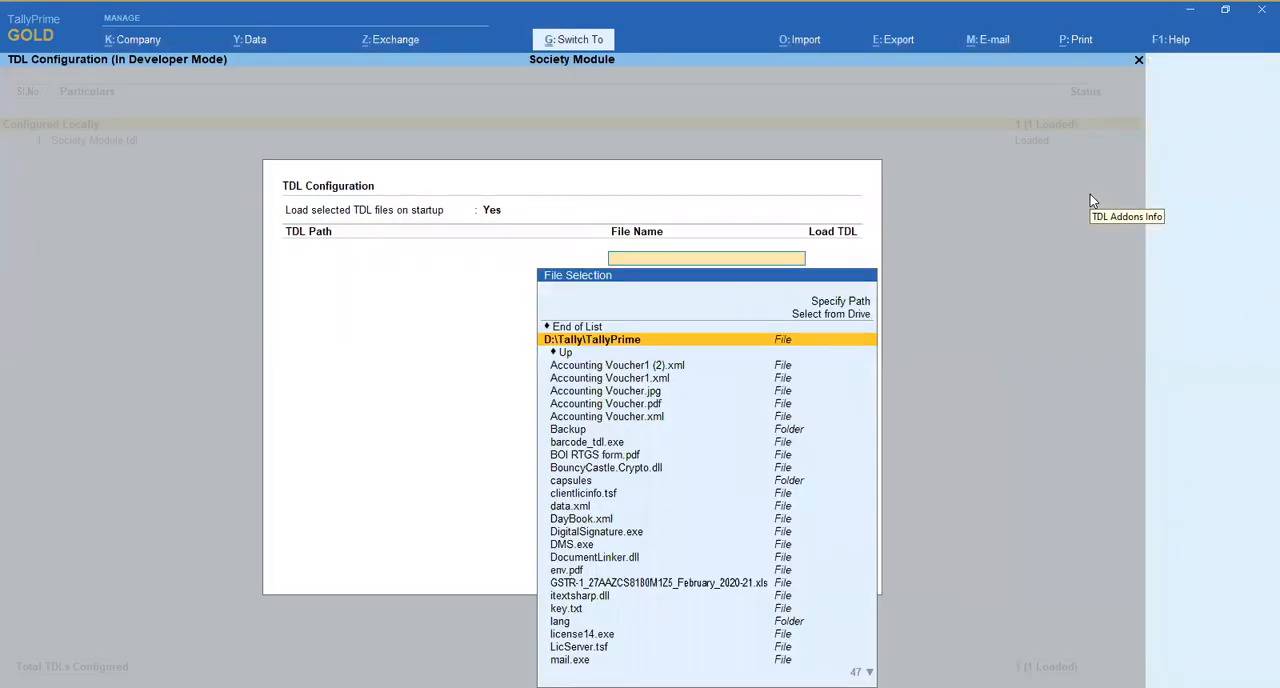
key("Up")
key("Return")
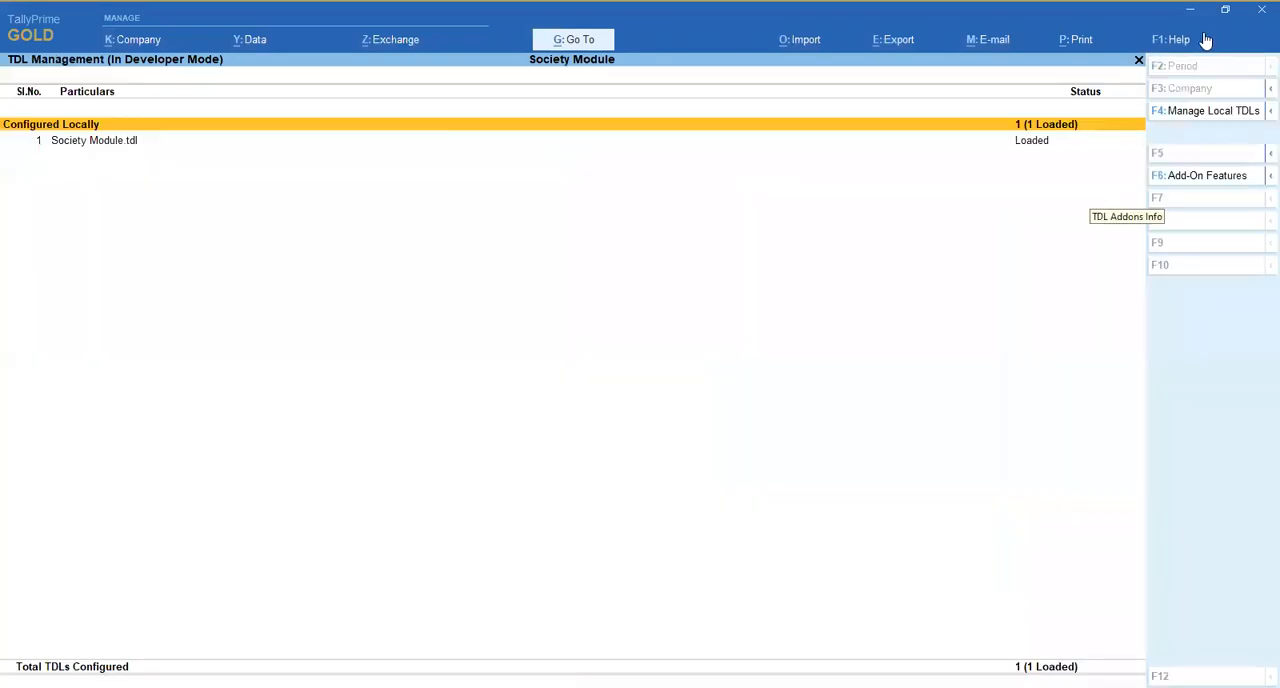
- Accept Enable Society Module as Yes in the add-on features and return to the Gateway of Tally
left_click(1197, 177)
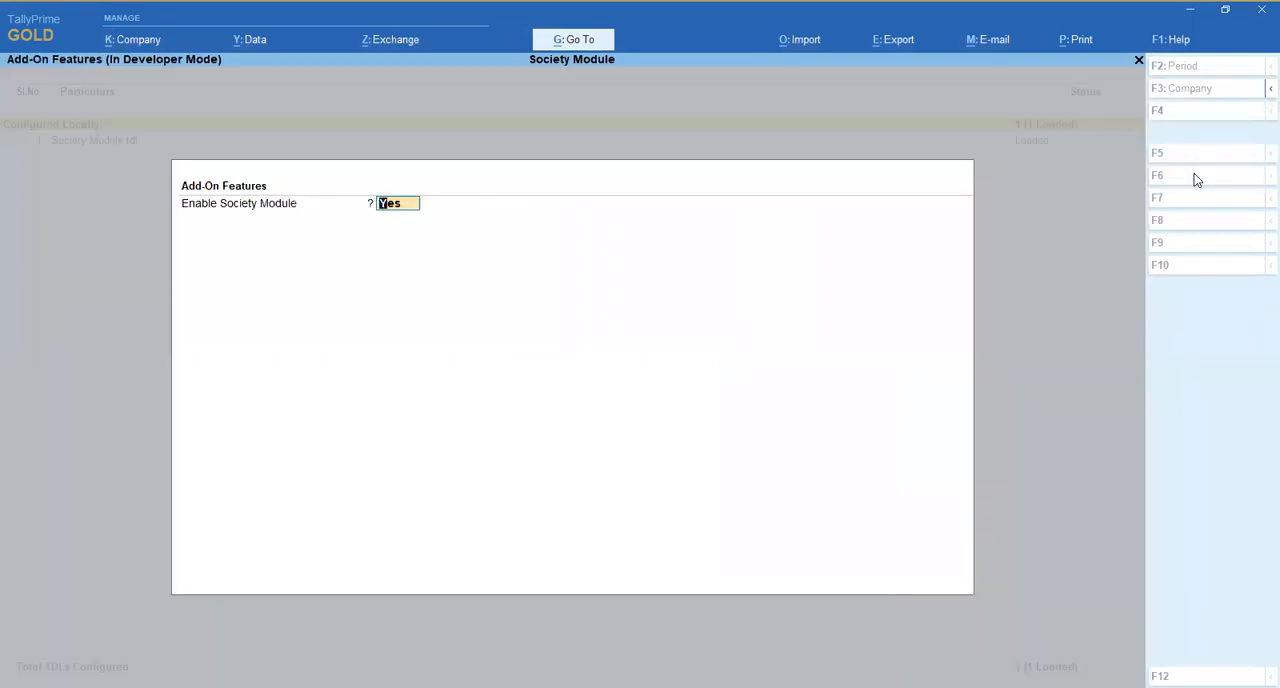
key("Return")
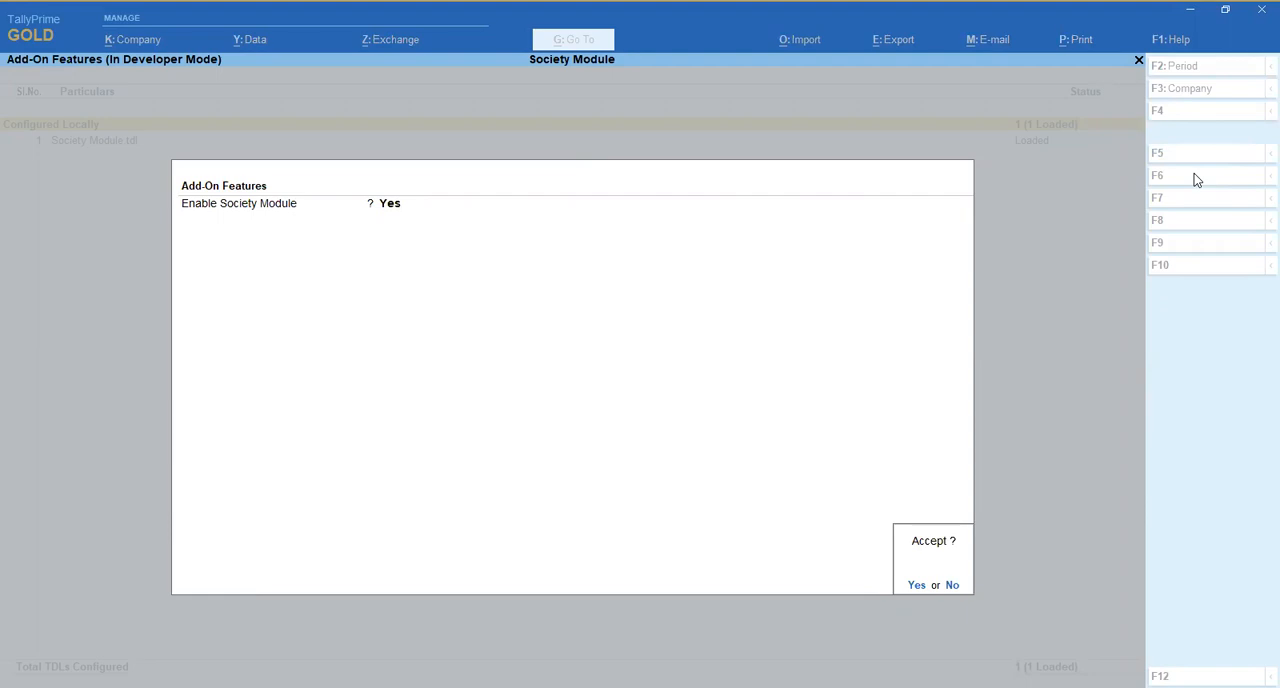
key("Return")
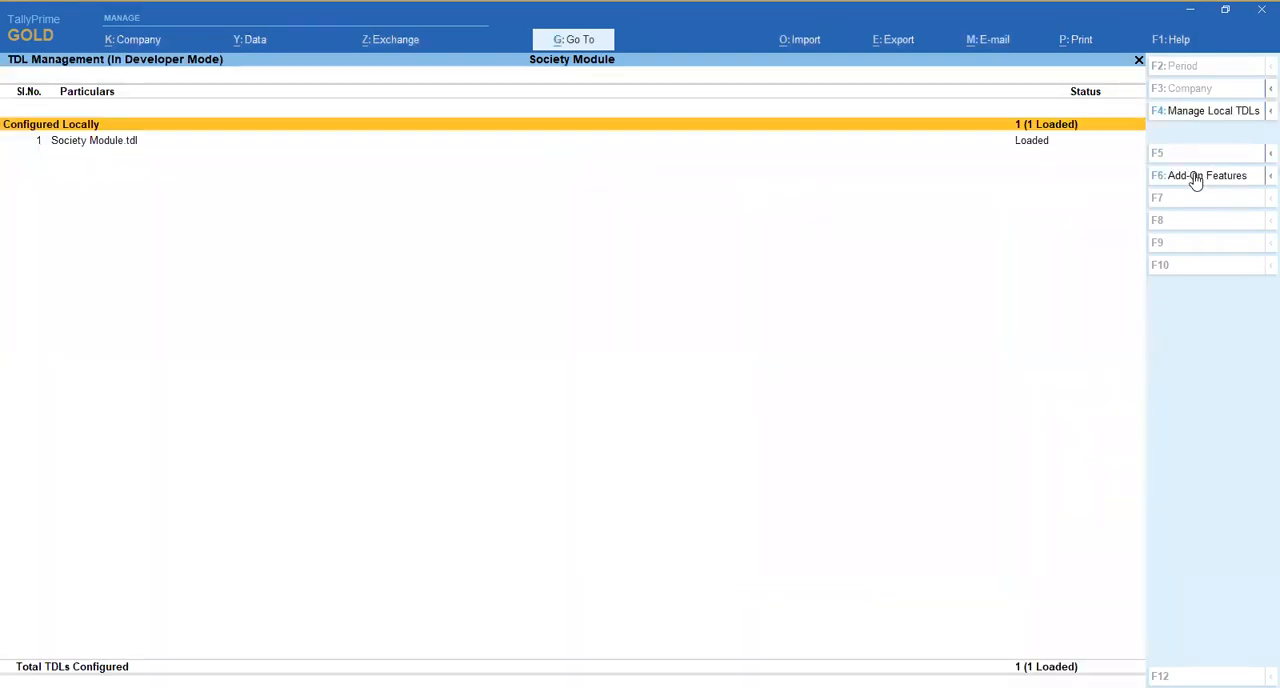
key("Escape")
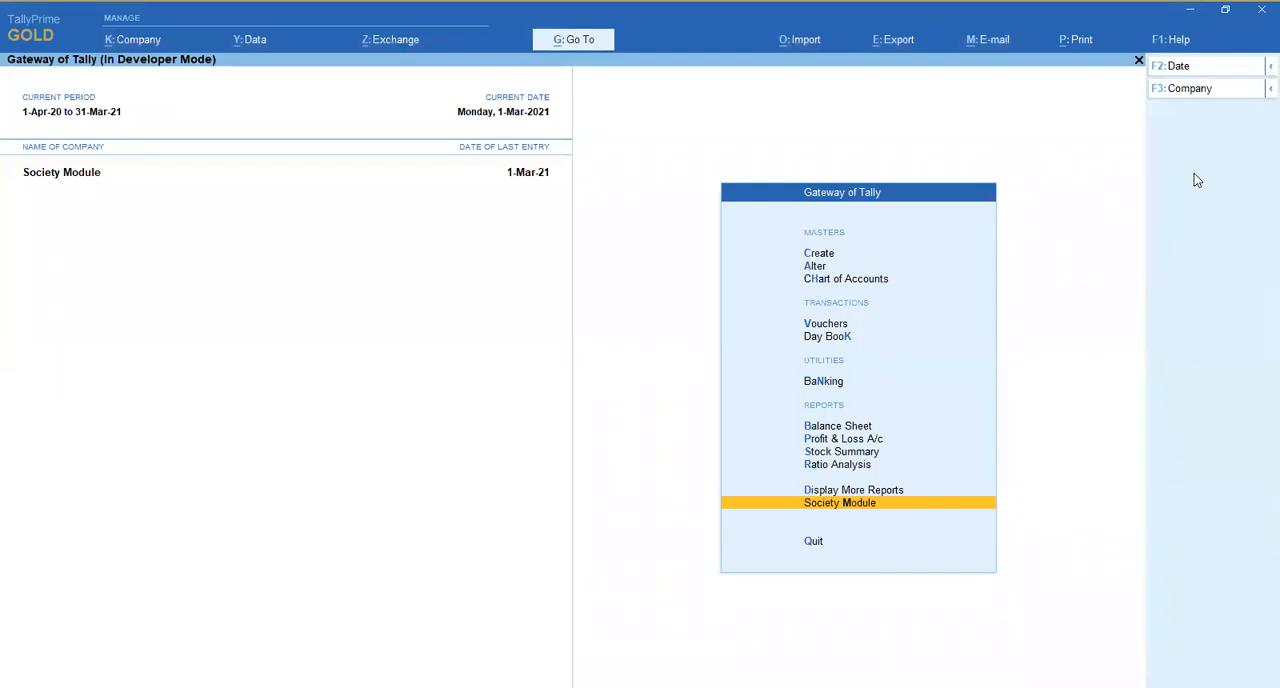
- Open Quick Setup & Migration in the Society Module and select Four Wheeler Parking Charges as the charges ledger to migrate
key("Return")
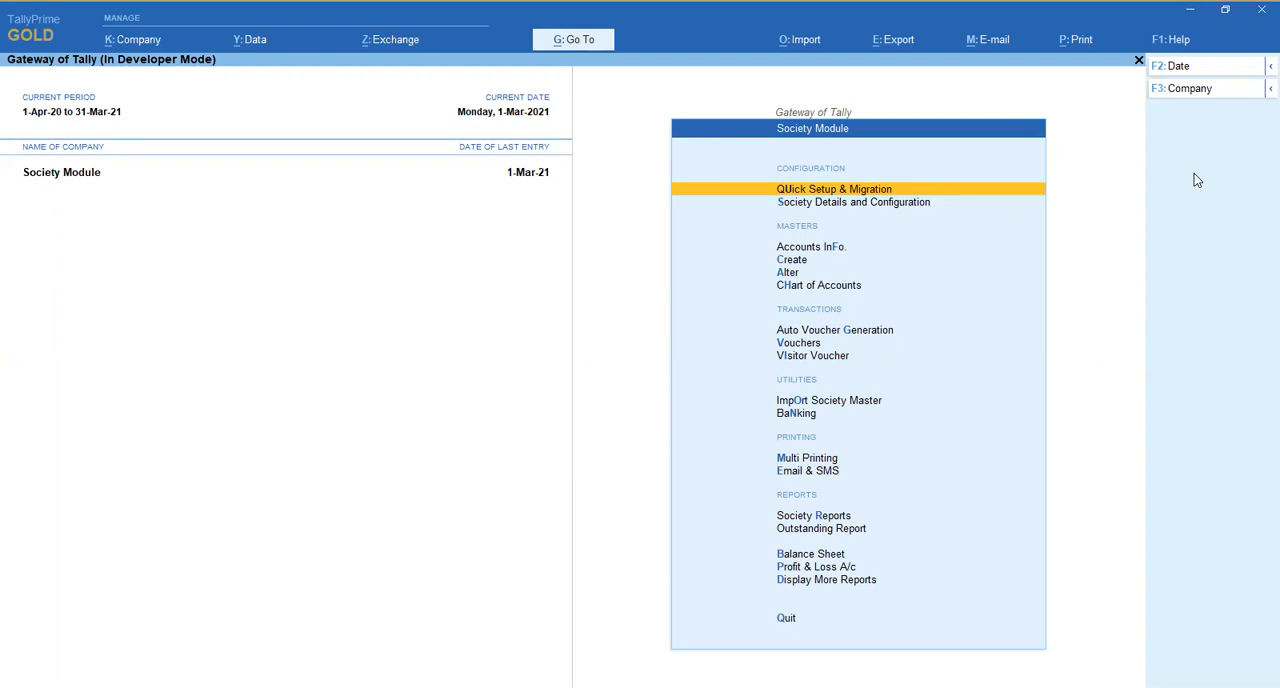
key("Return")
key("Up")
key("Down")
key("Up")
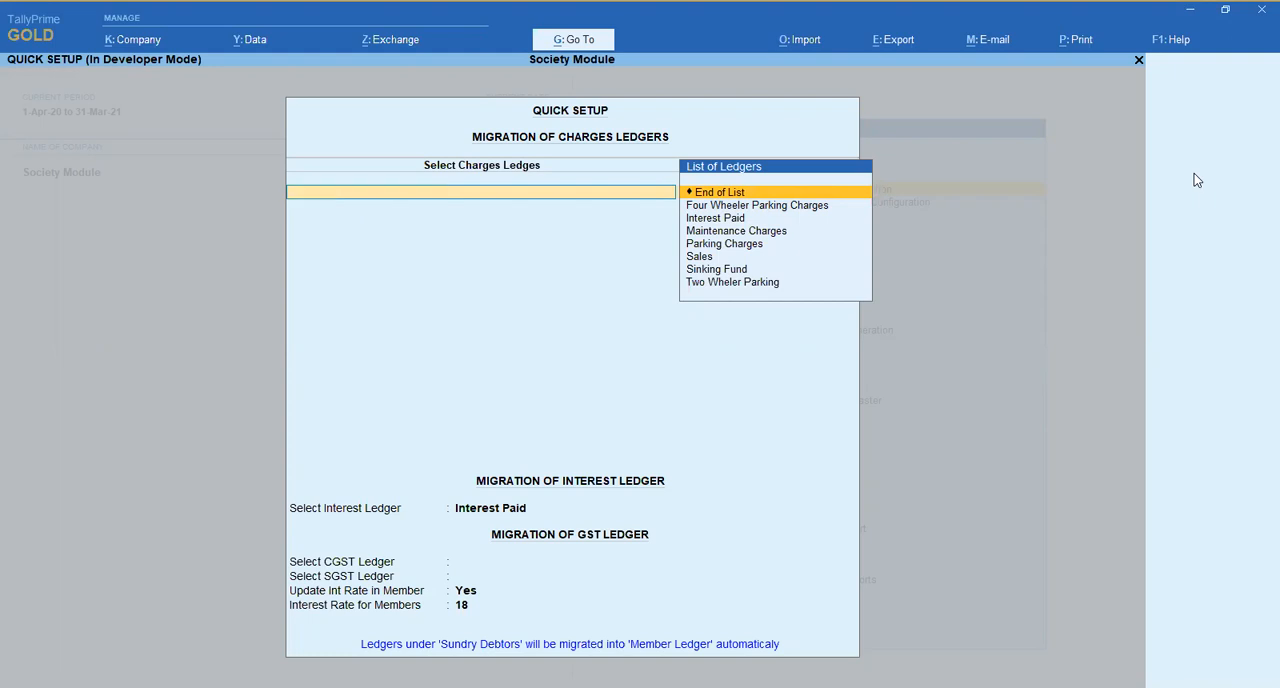
key("Escape")
key("y")
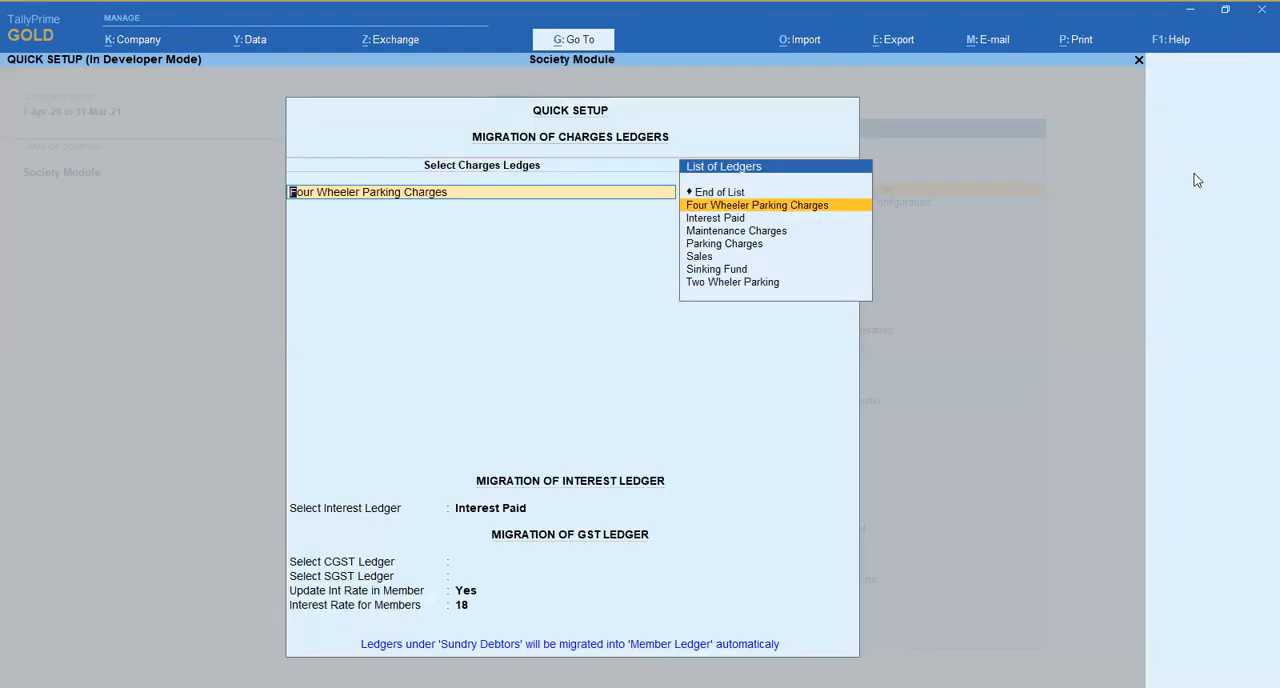
key("Return")
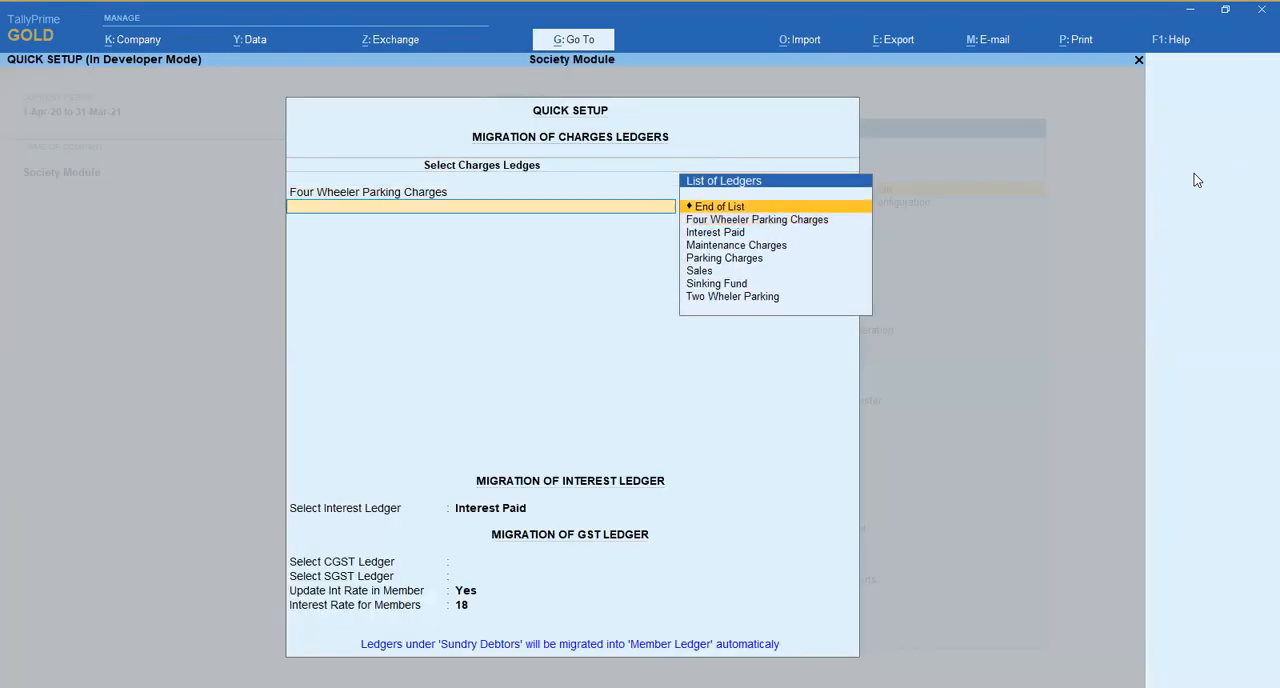
key("Return")
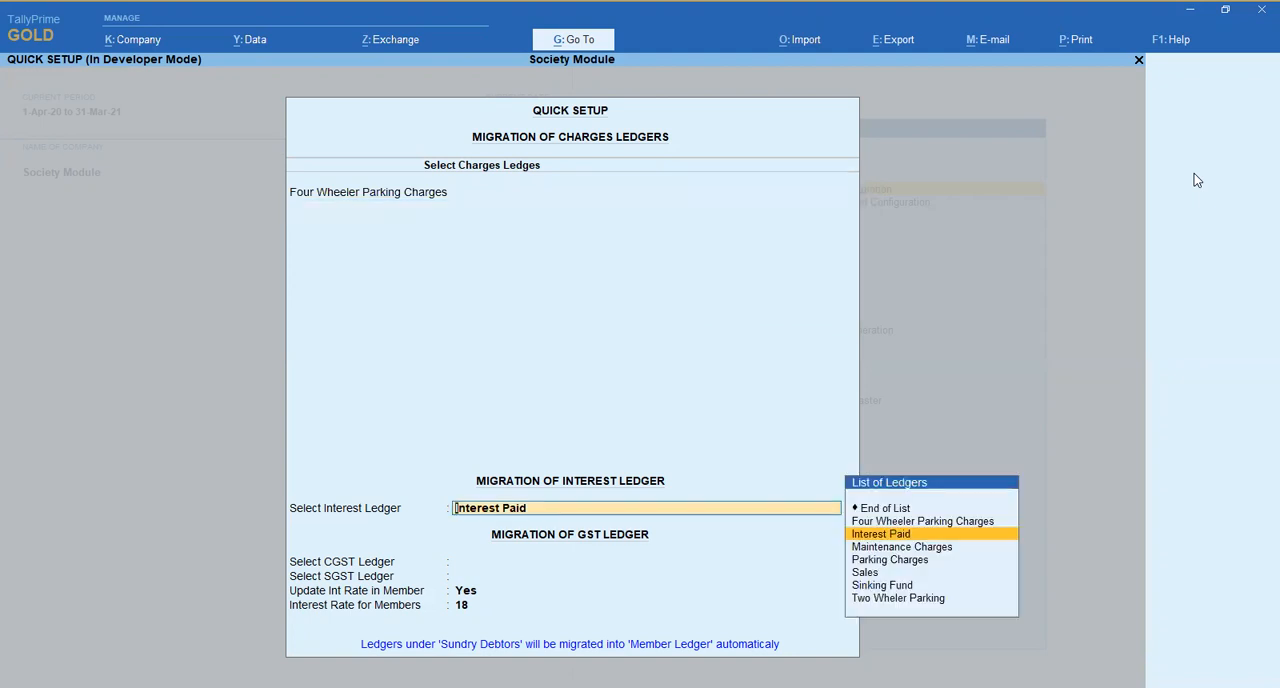
- Keep Interest Paid as the interest ledger and select CGST and SGST as the GST migration ledgers
key("Return")
key("Down")
key("Return")
key("Down")
key("Return")
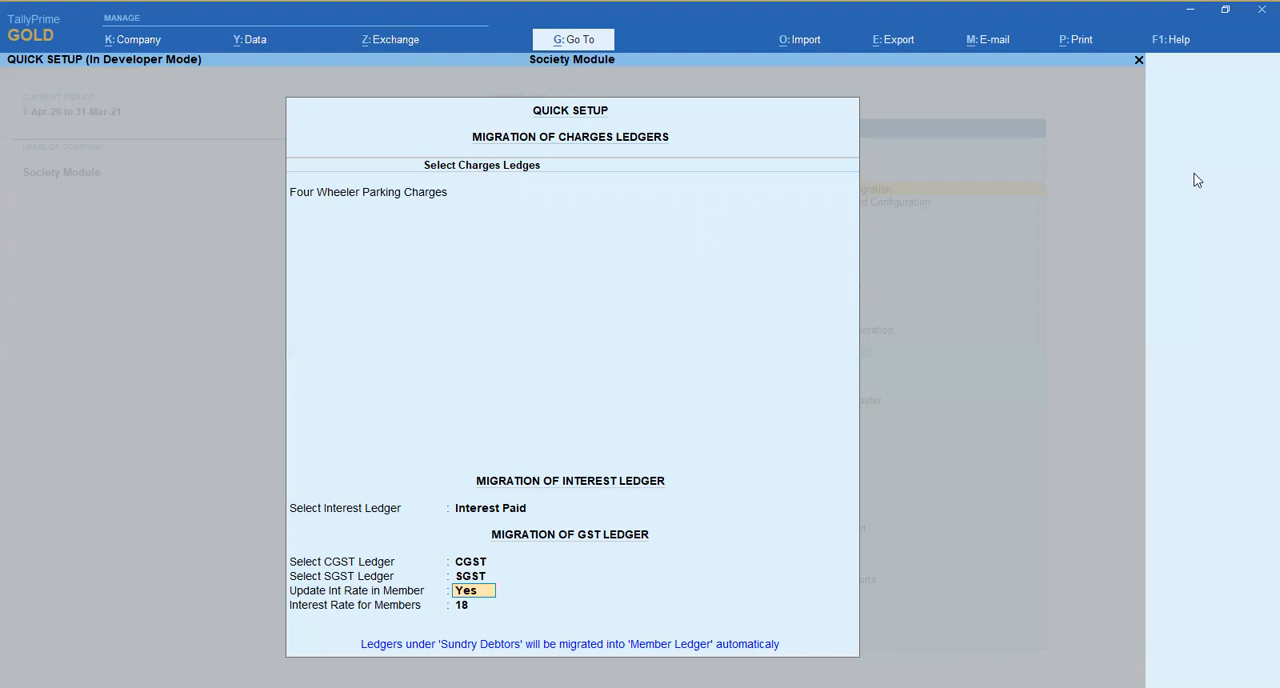
- Accept updating the members' interest rate at 18 and run the auto setup to migrate the data
key("Return")
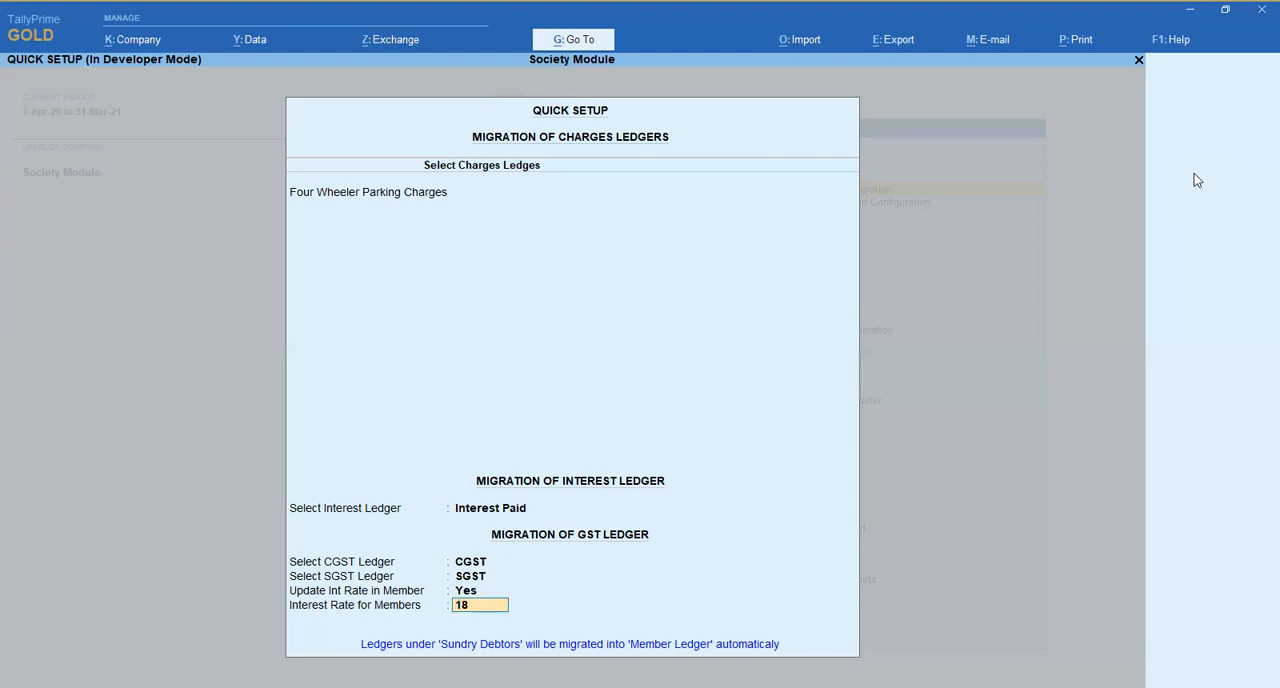
key("Return")
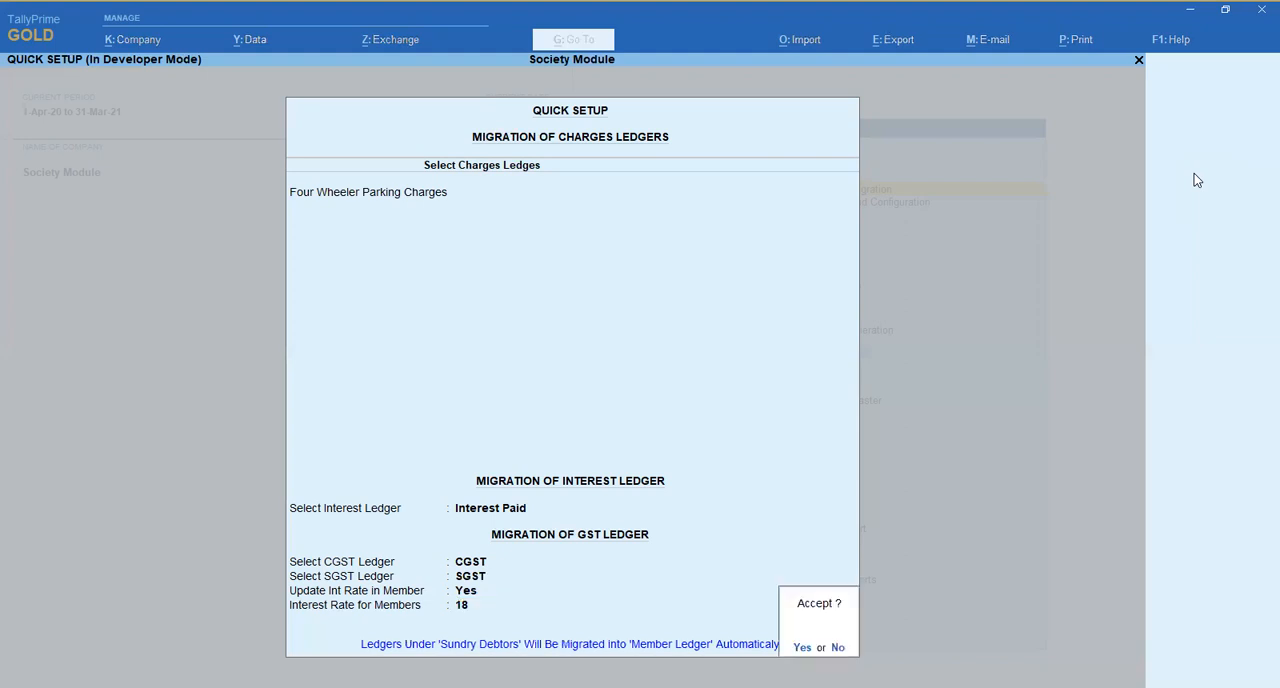
key("Return")
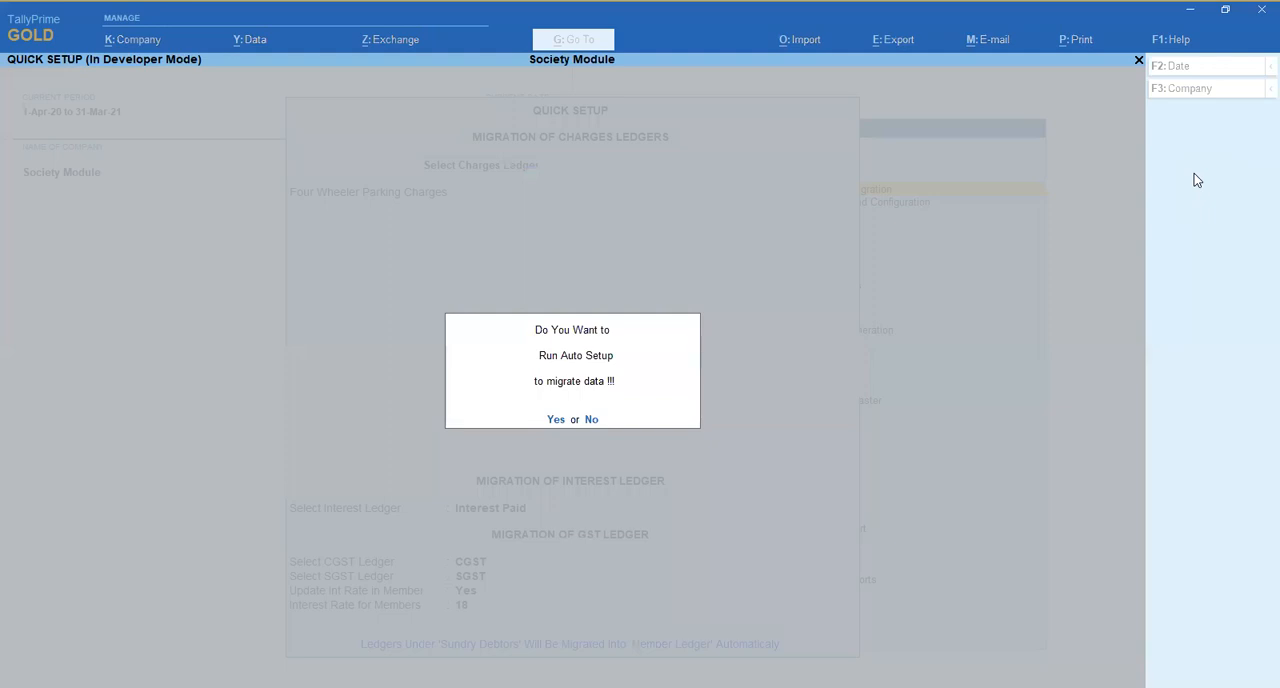
key("Return")
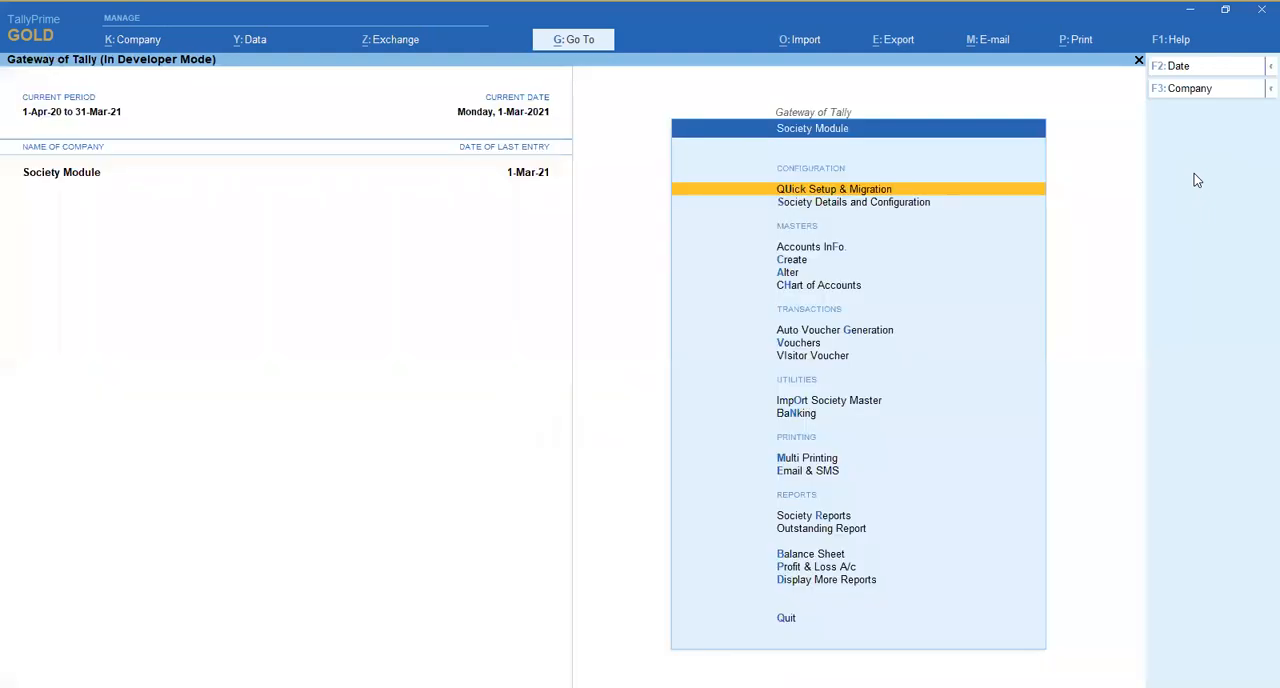
- Open Society Details and Configuration, keep the email and SMS modules enabled, and open the Interest Module settings
key("Down")
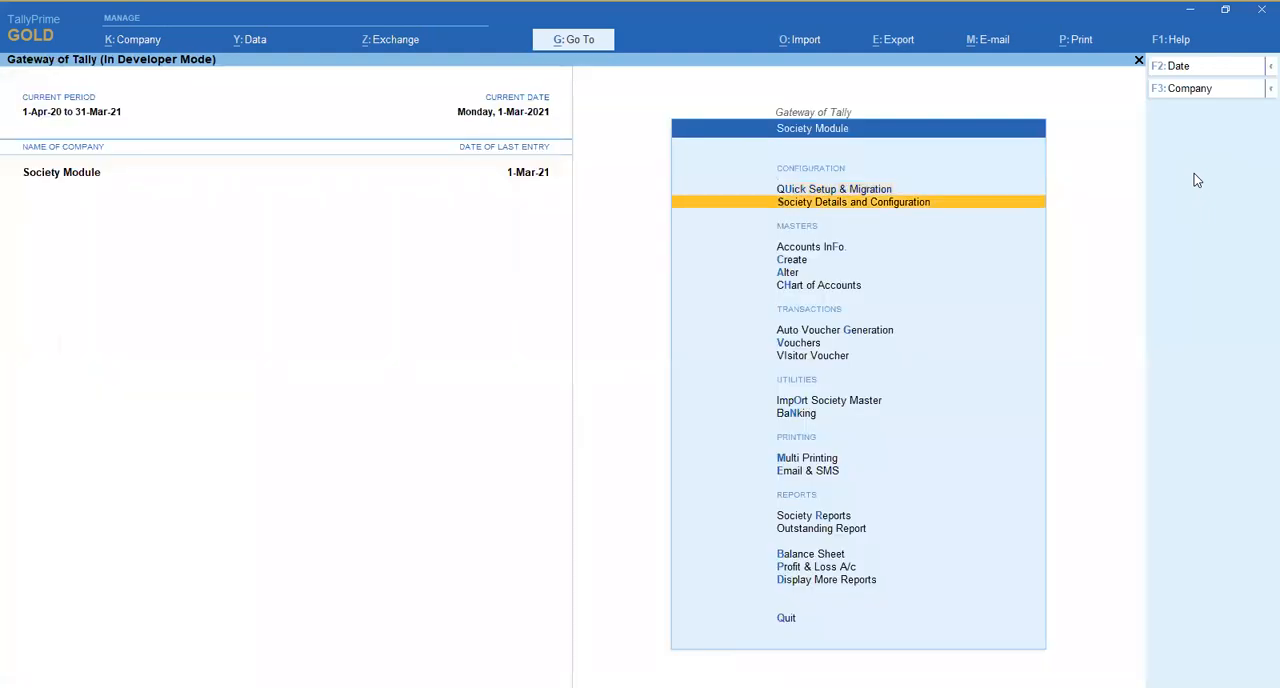
key("Return")
key("Down")
key("Up")
key("Down")
key("Down")
key("Down")
key("Down")
key("Down")
key("Down")
key("Down")
key("Down")
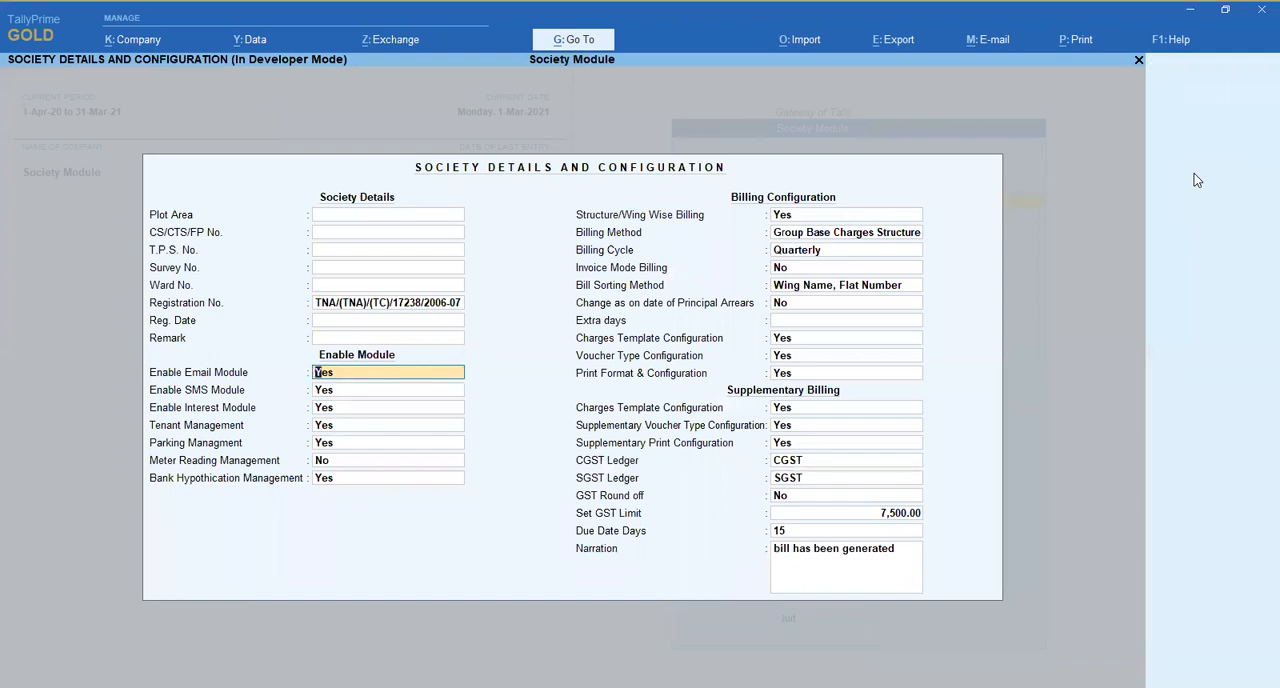
key("Down")
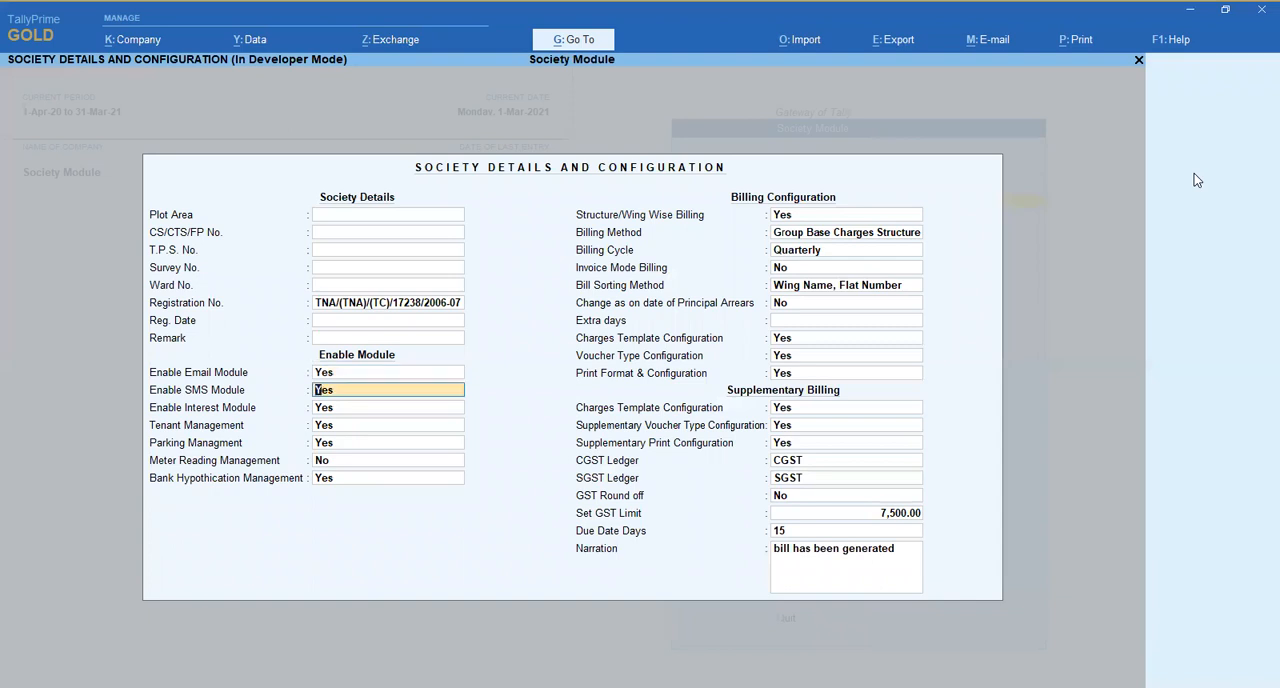
key("Down")
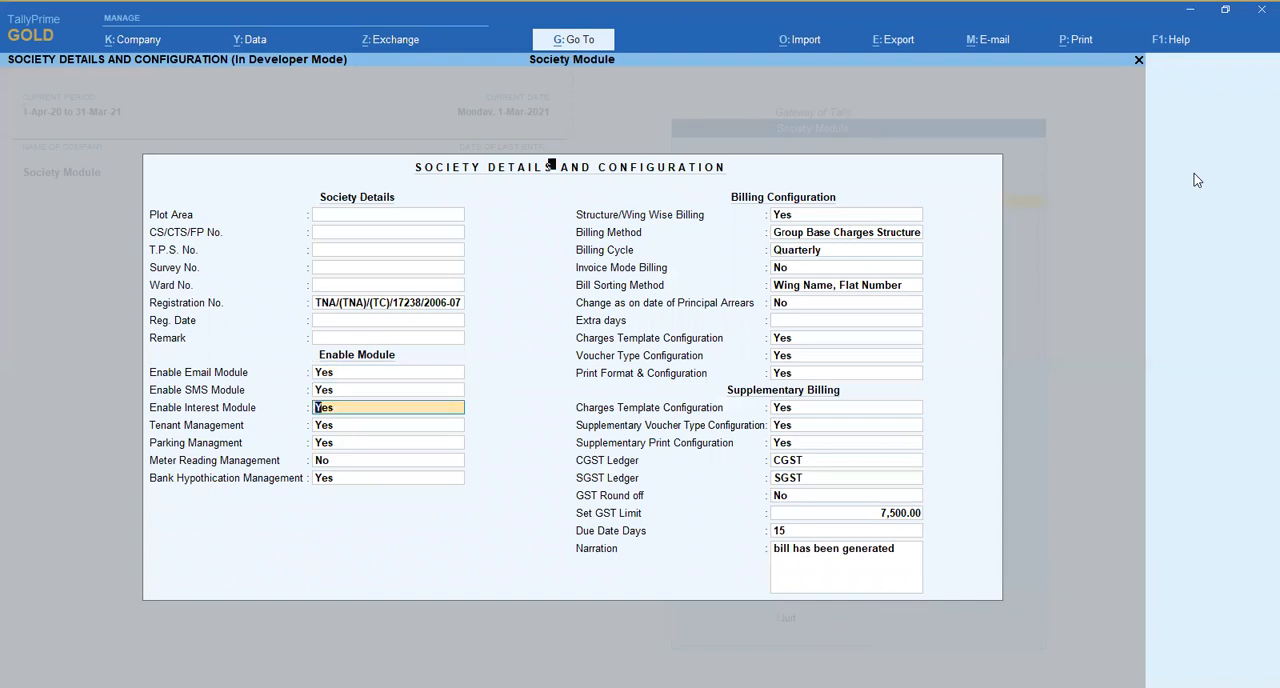
key("Return")
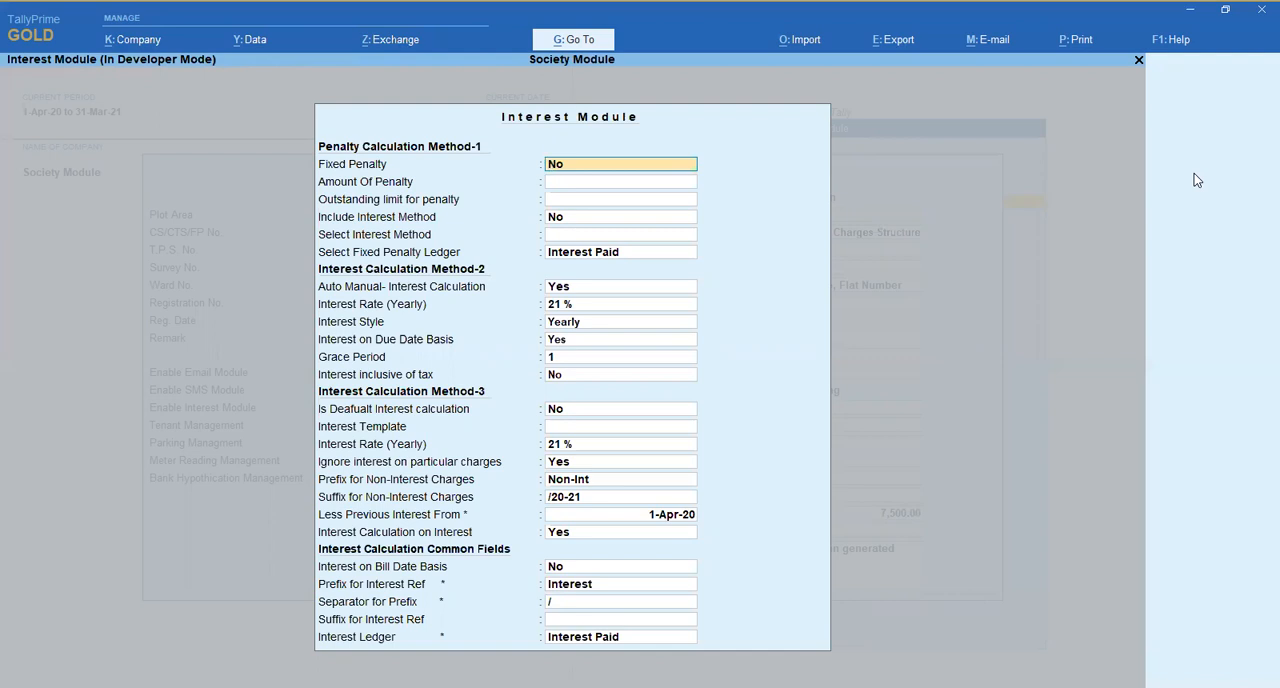
- Set Interest Calculation Method-2 to auto-manual Yes, 21 %, Yearly, due date basis Yes, blank grace period and inclusive of tax No
key("Return")
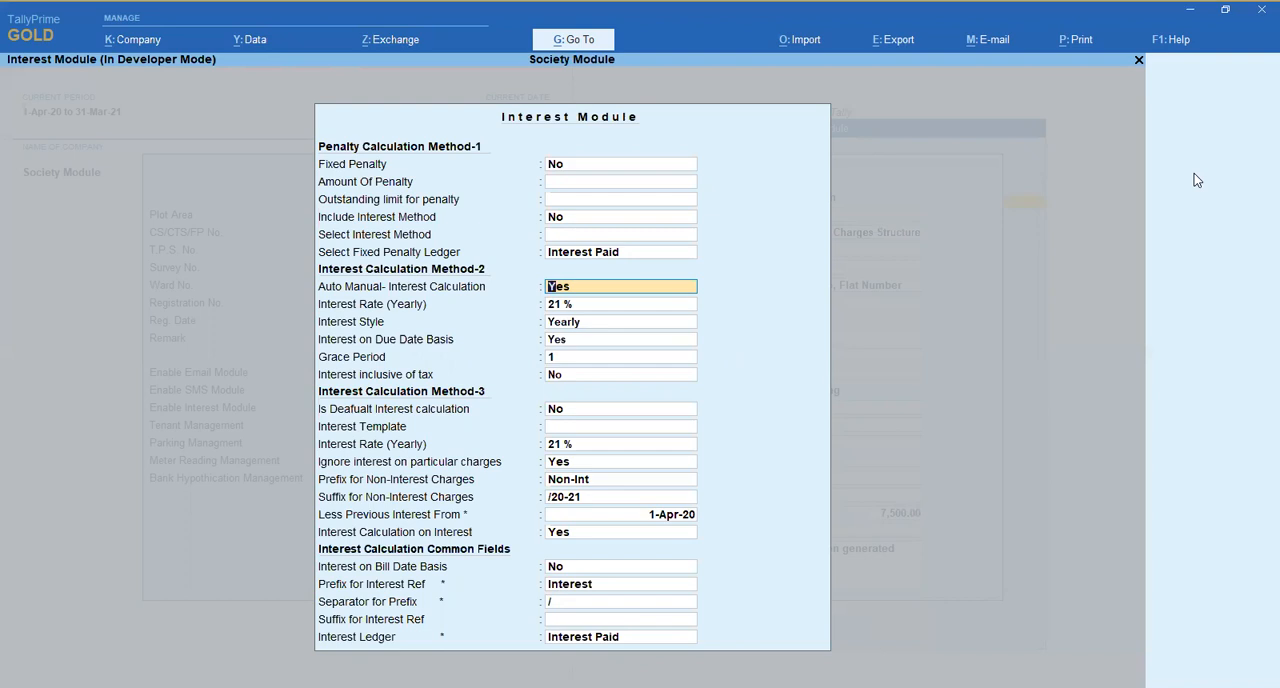
key("Return")
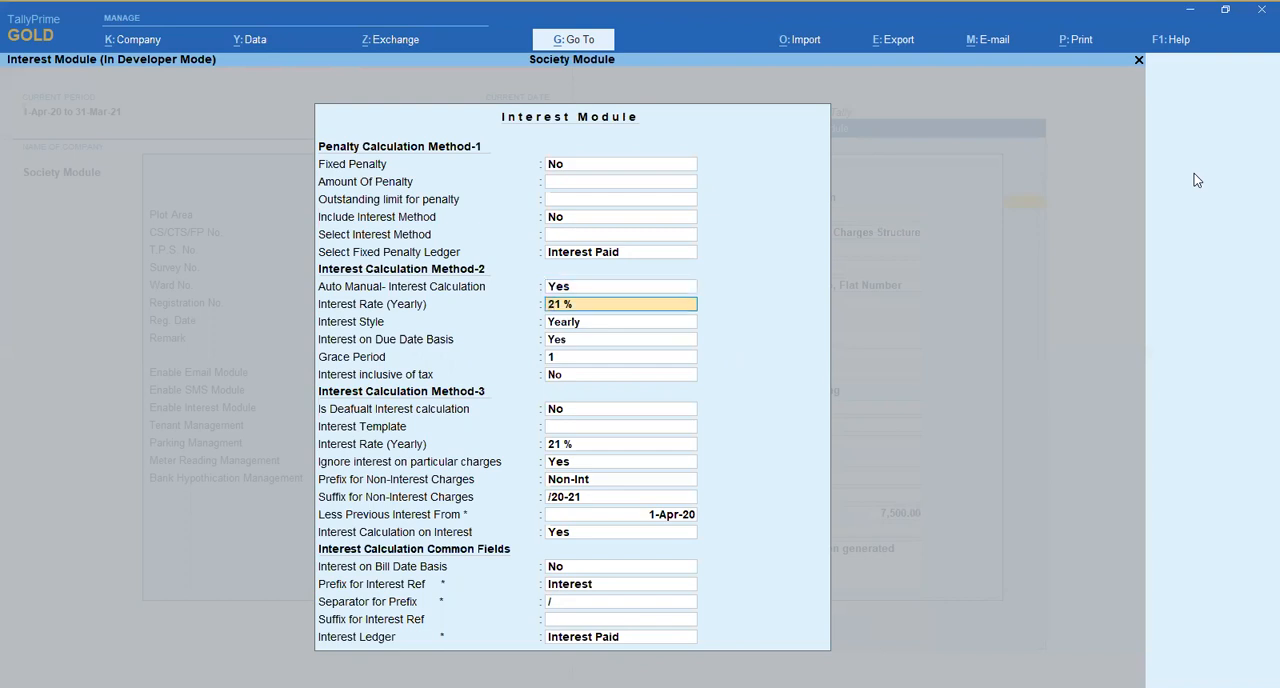
key("Return")
key("Down")
key("Down")
key("Up")
key("Down")
key("Return")
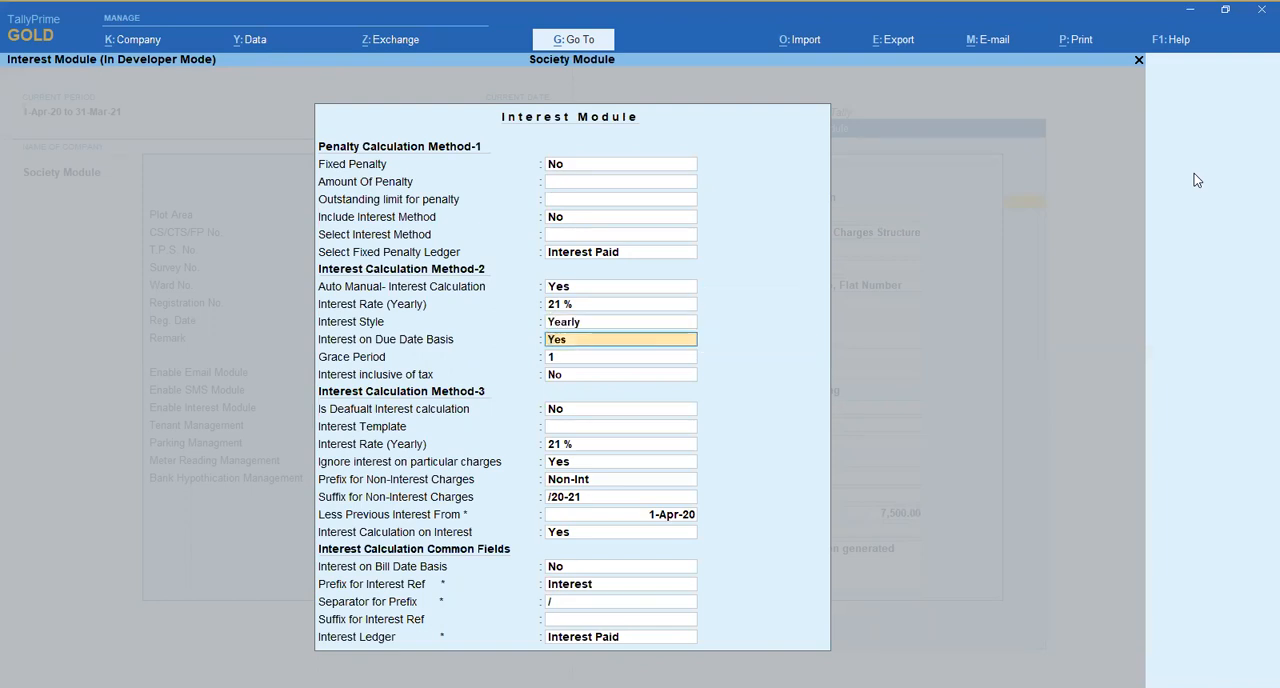
key("Return")
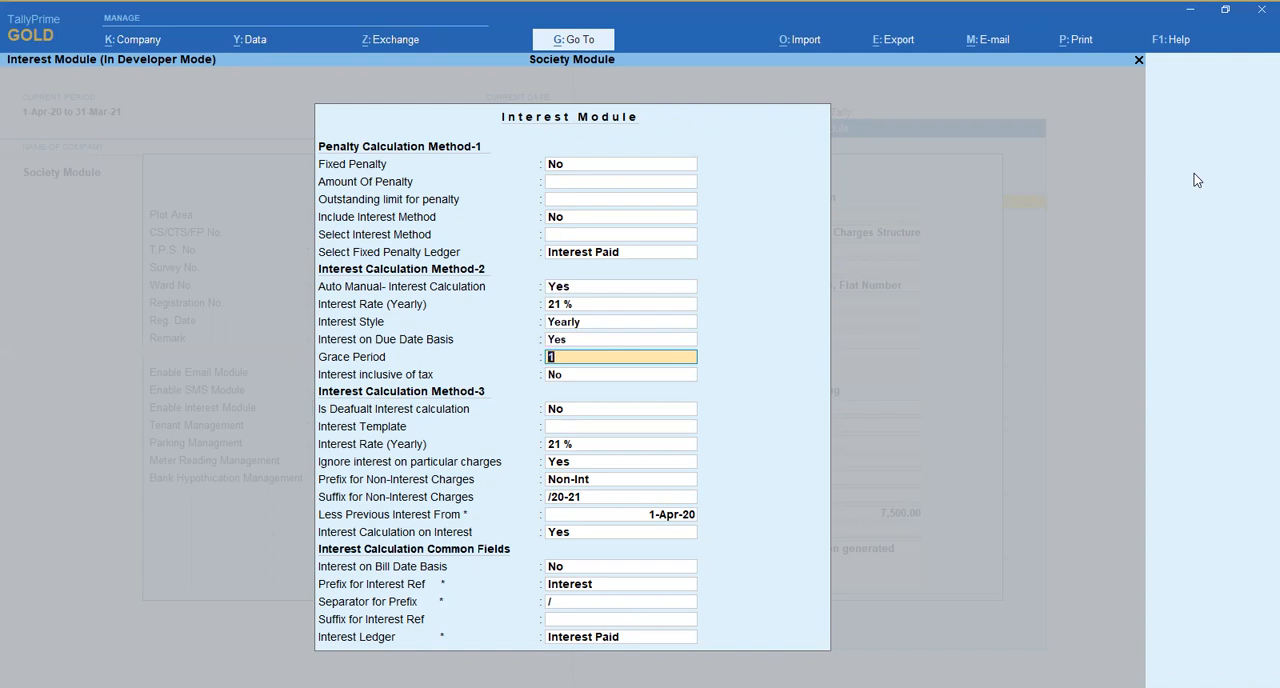
key("Return")
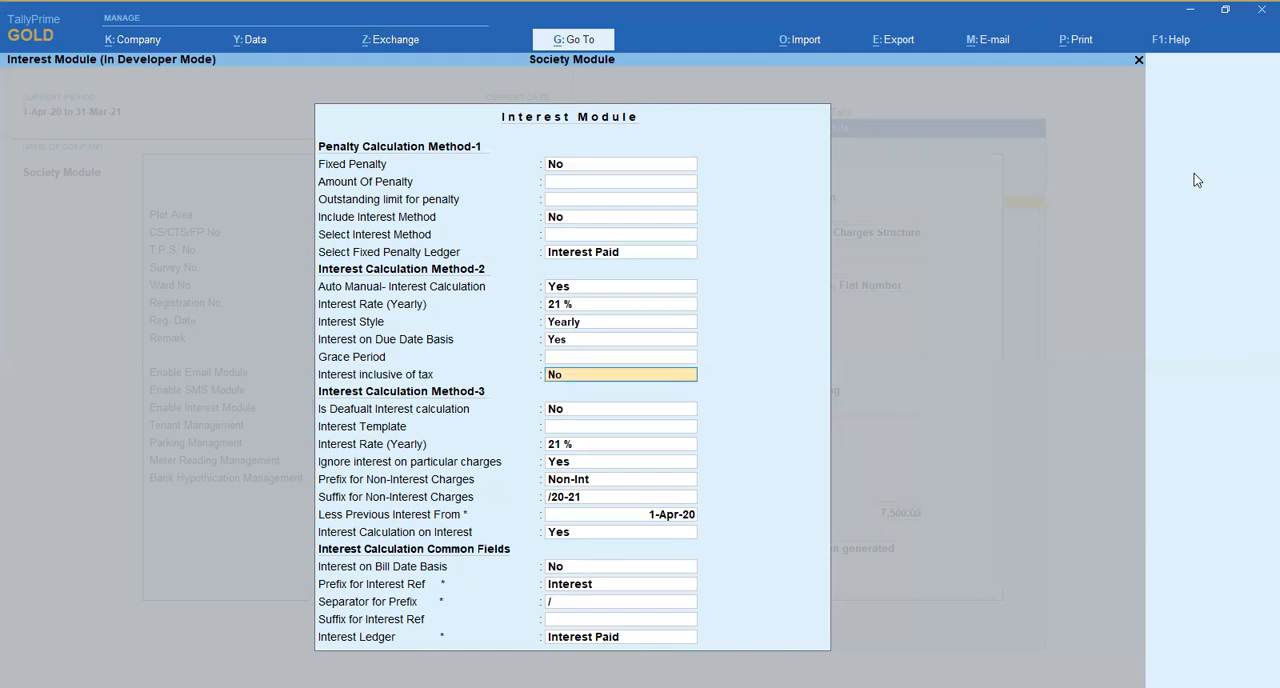
key("Return")
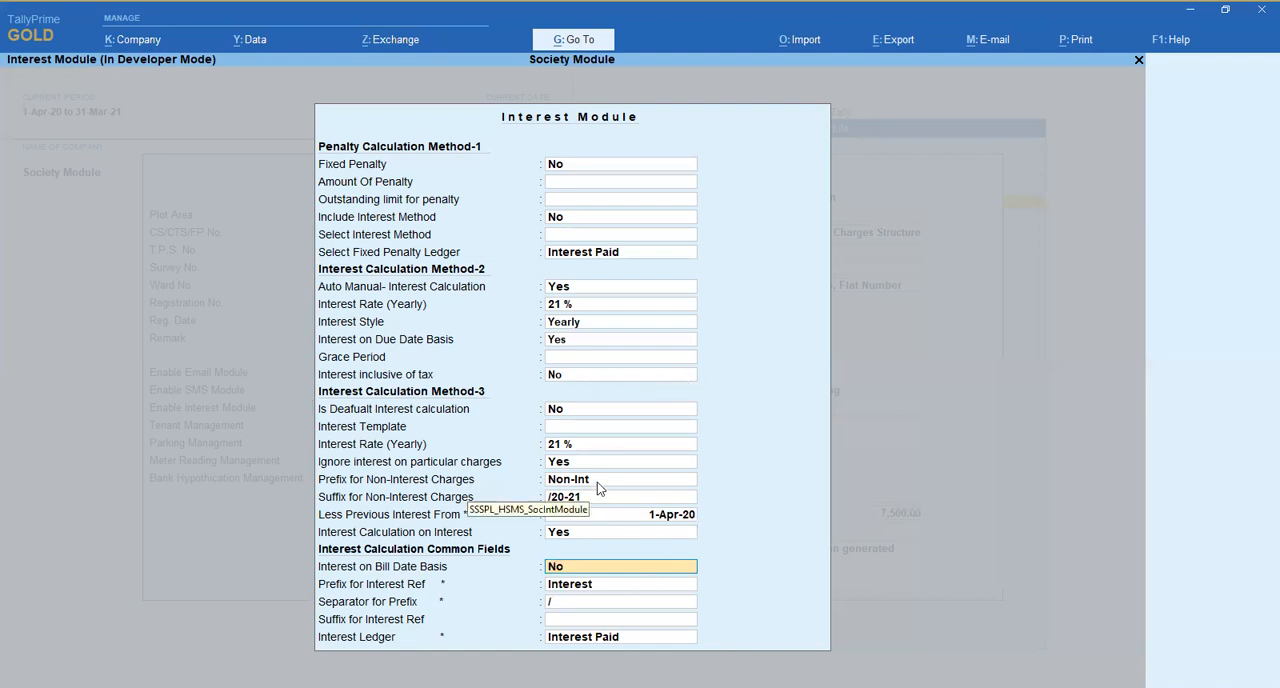
- Accept the common interest fields with bill date basis No, prefix Interest, separator /, blank suffix and ledger Interest Paid
key("Return")
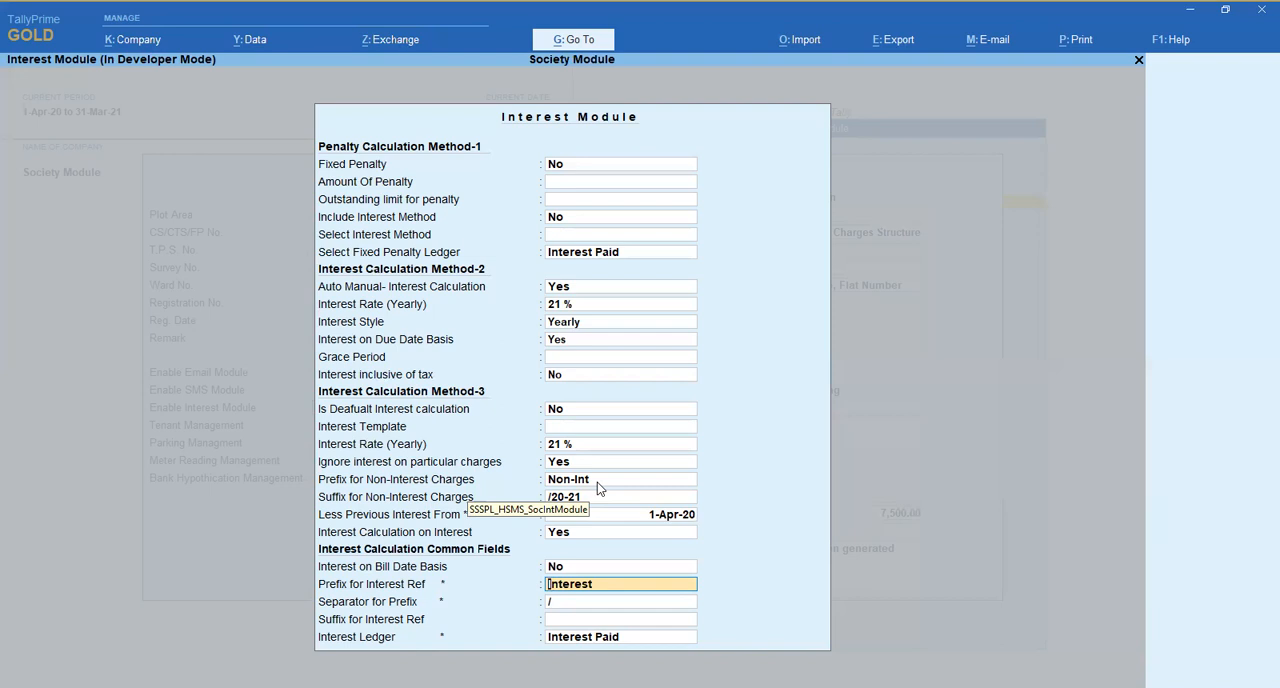
key("Return")
key("Return")
key("Return")
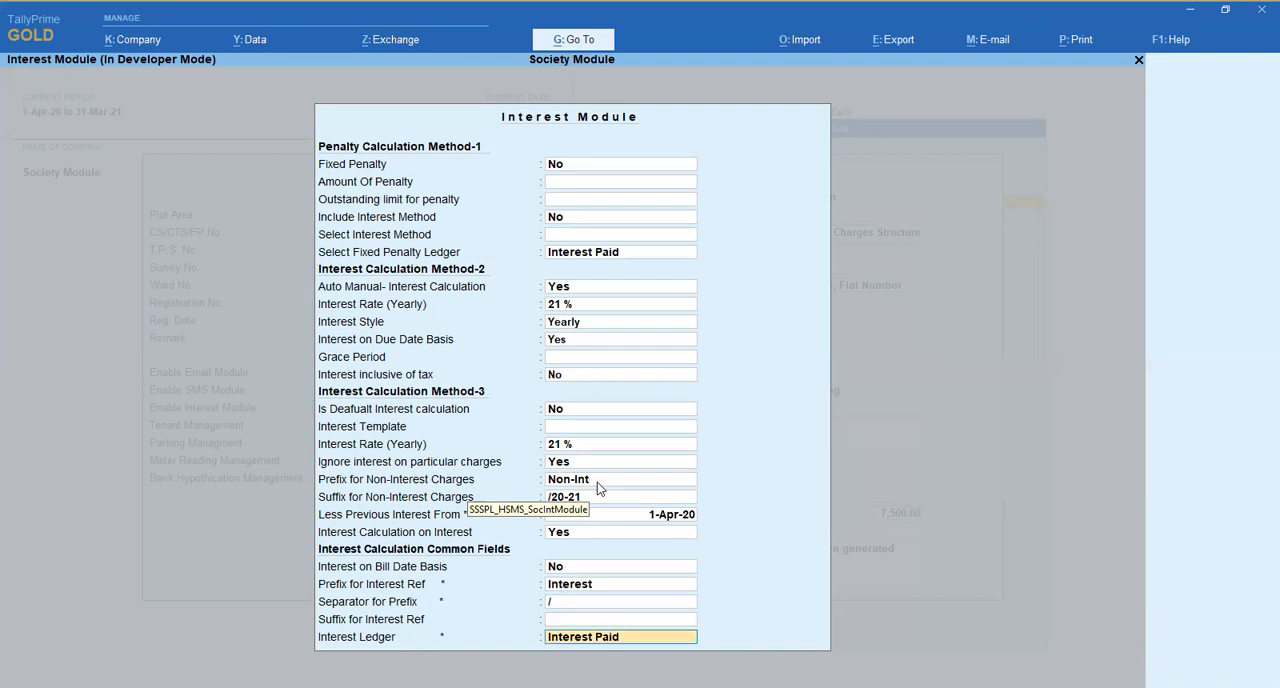
key("Return")
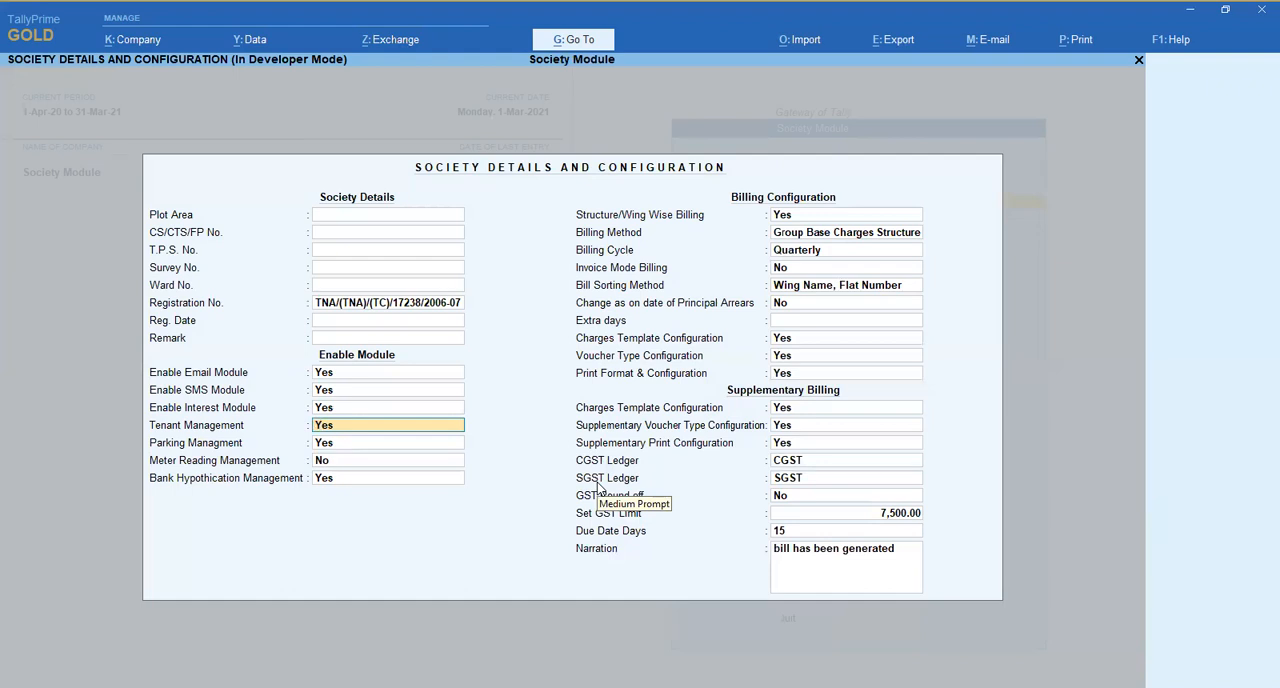
- Keep Tenant Management enabled and accept Parking Management with area base charges No, vehicle base fixed charges Yes, single ledger No and charges per vehicle Yes
key("Return")
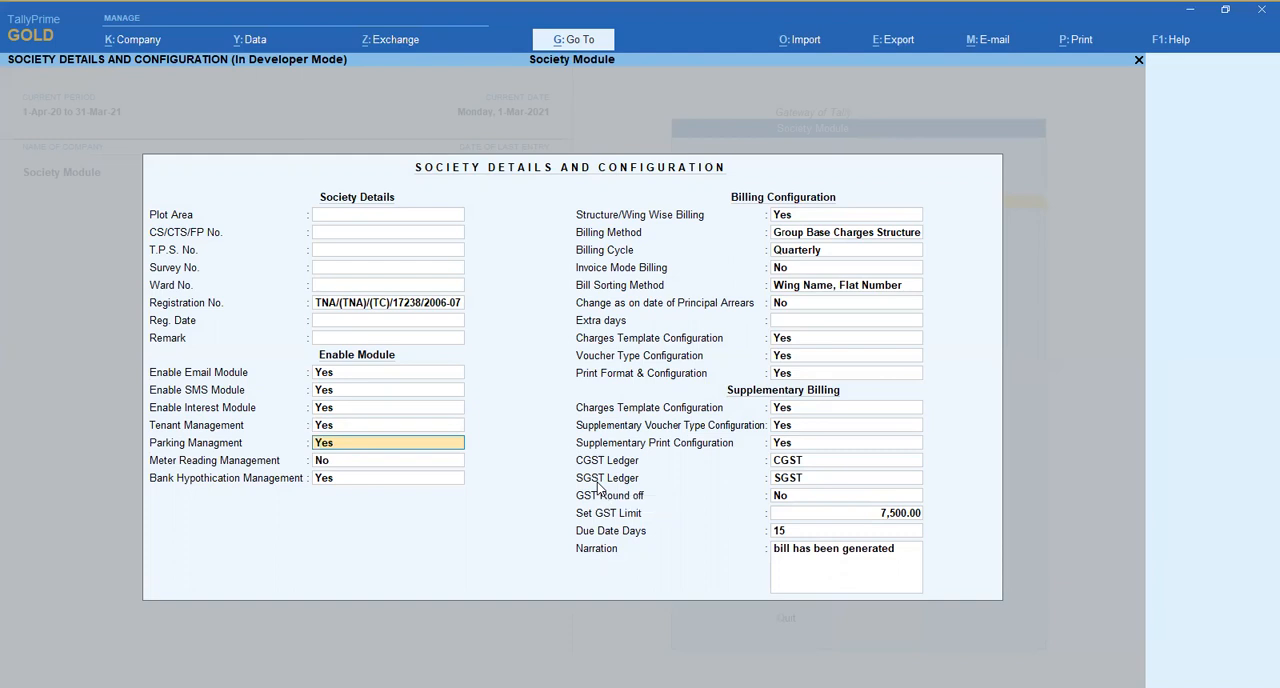
key("Return")
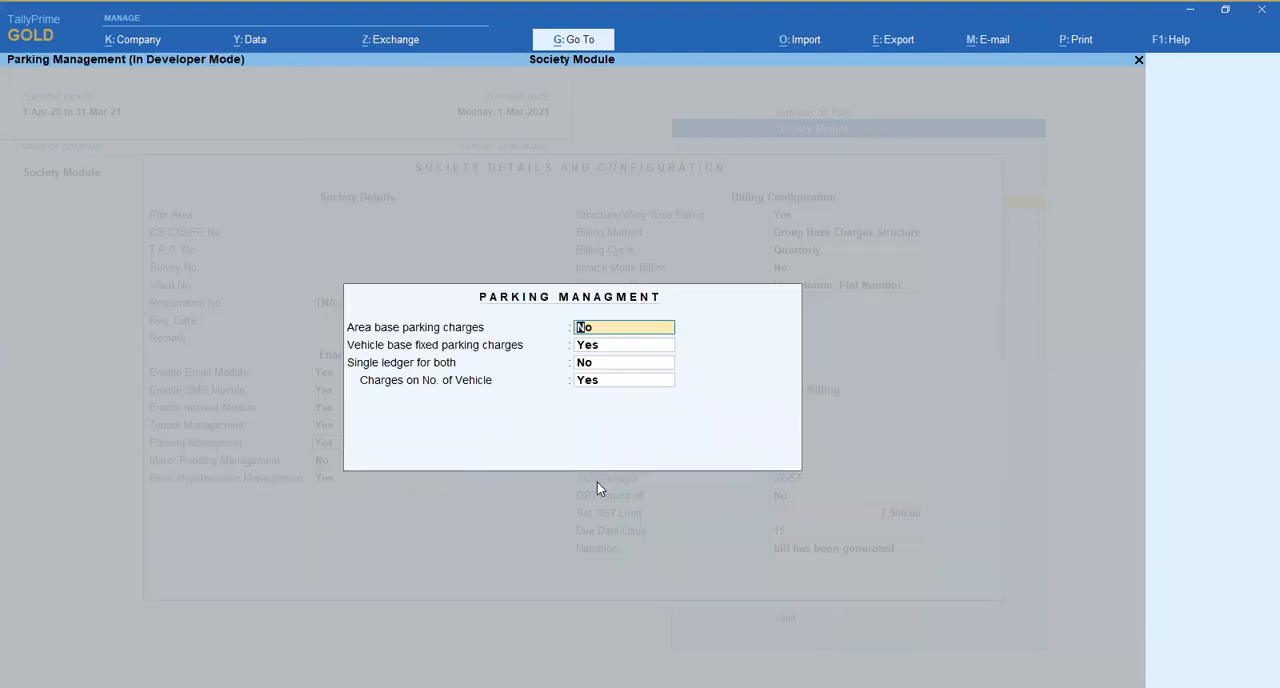
key("Return")
key("Up")
key("Return")
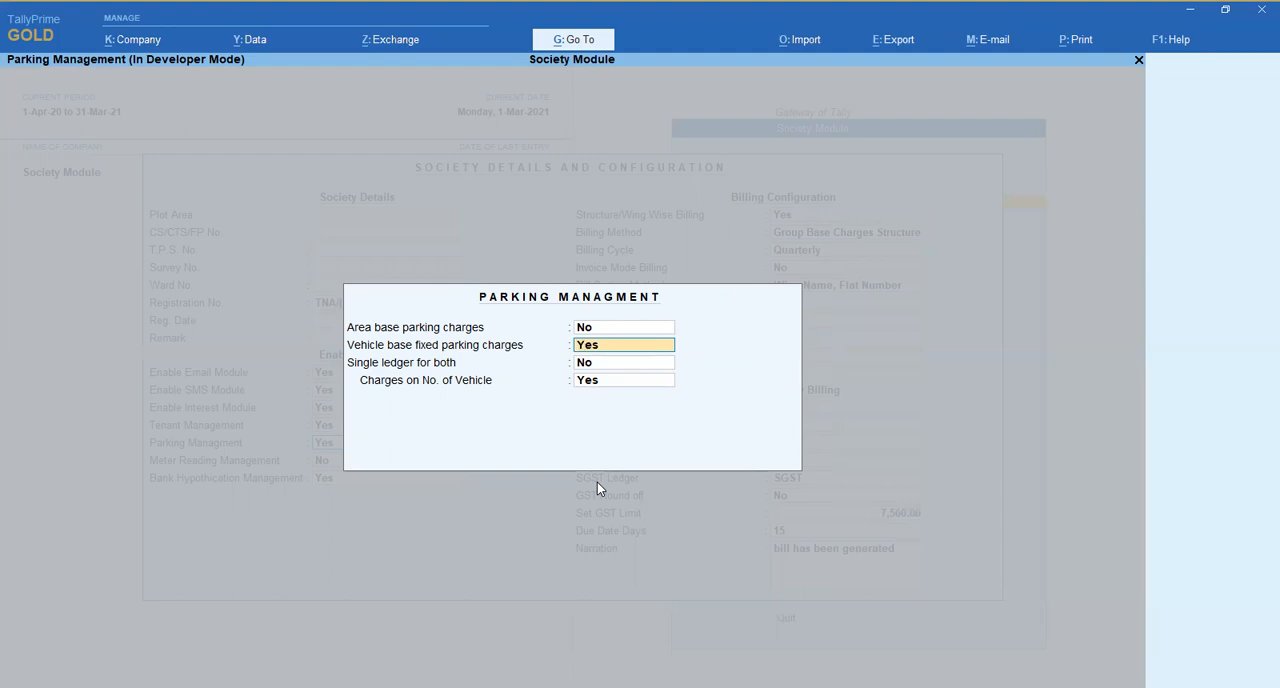
key("Return")
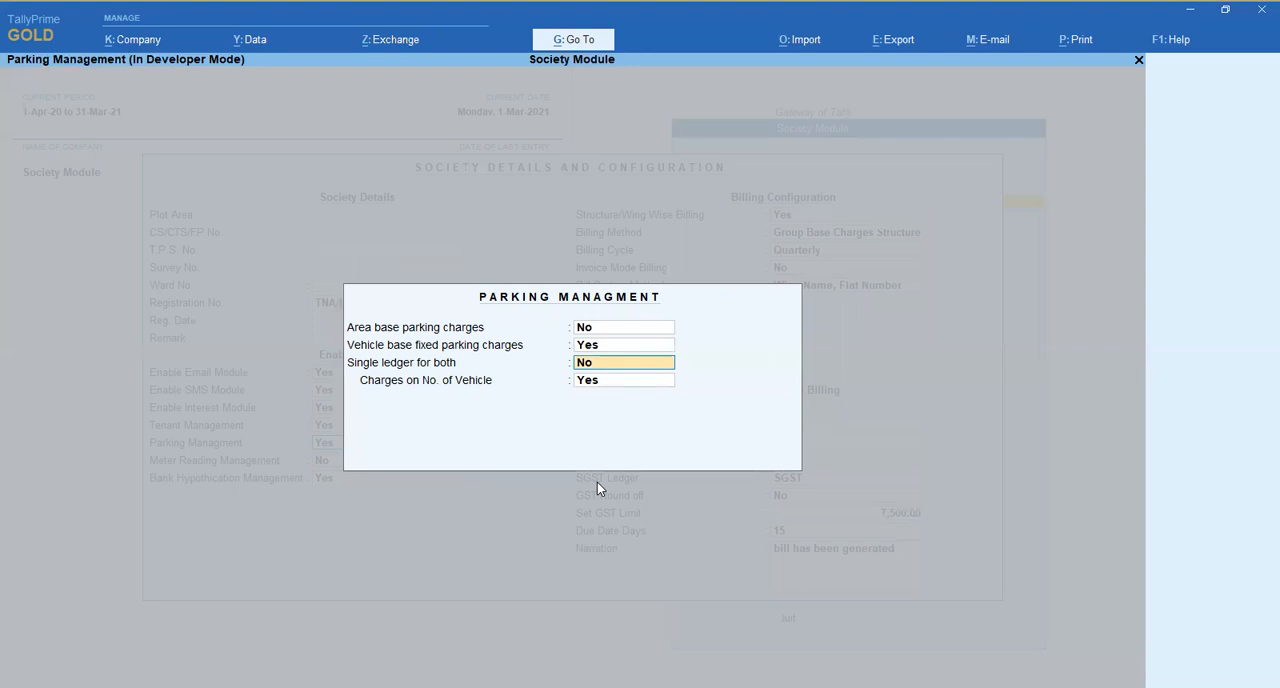
key("Return")
- Keep Parking Management enabled, set Meter Reading Management to No and keep Bank Hypothication Management at Yes
key("Return")
key("Up")
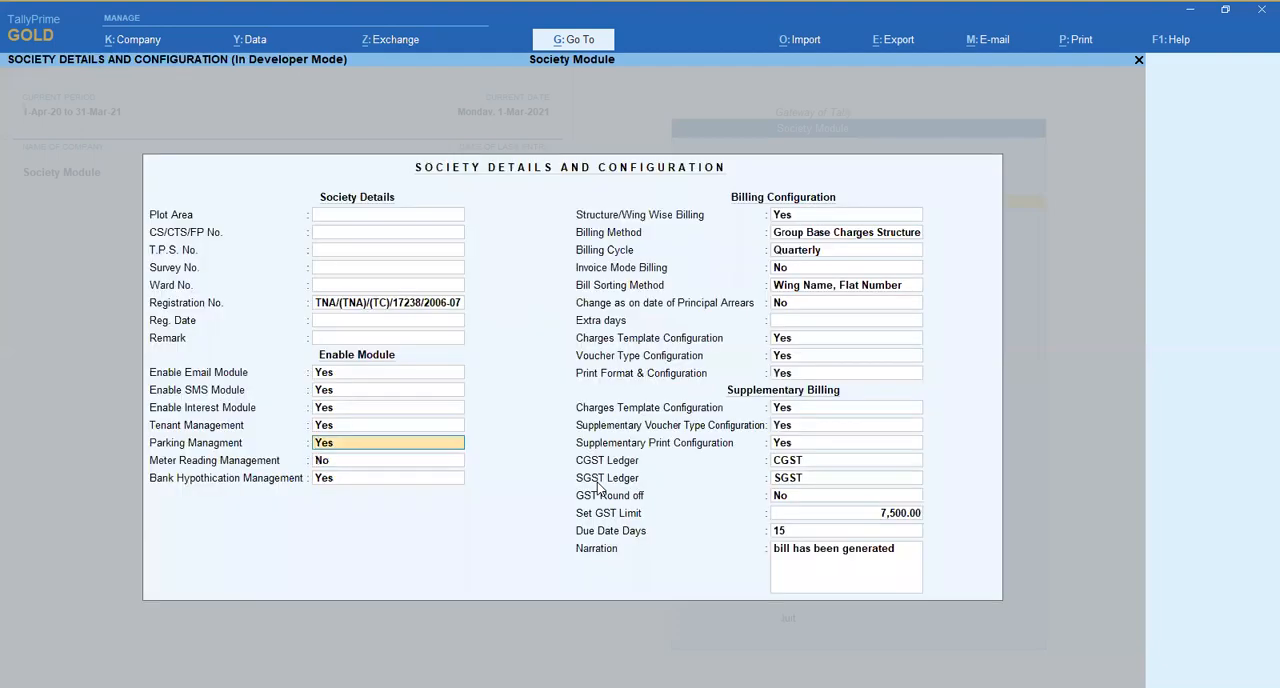
key("Return")
type("y")
key("Return")
key("Up")
type("n")
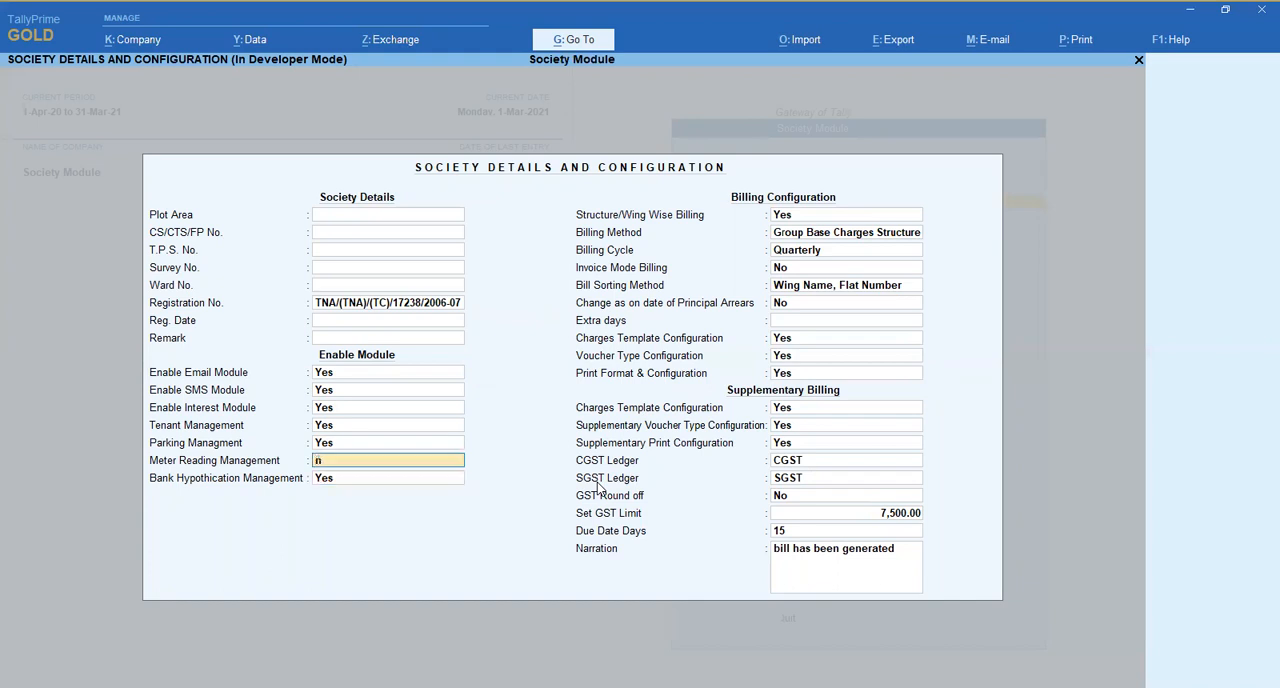
key("Return")
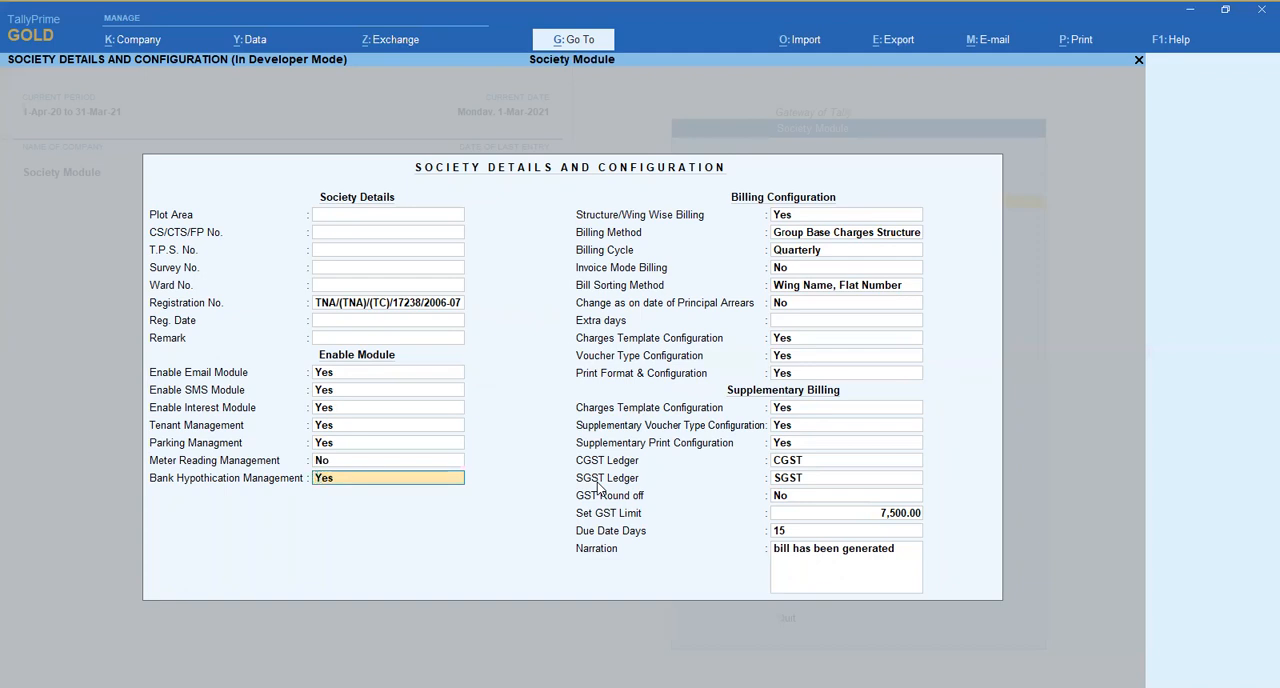
key("Return")
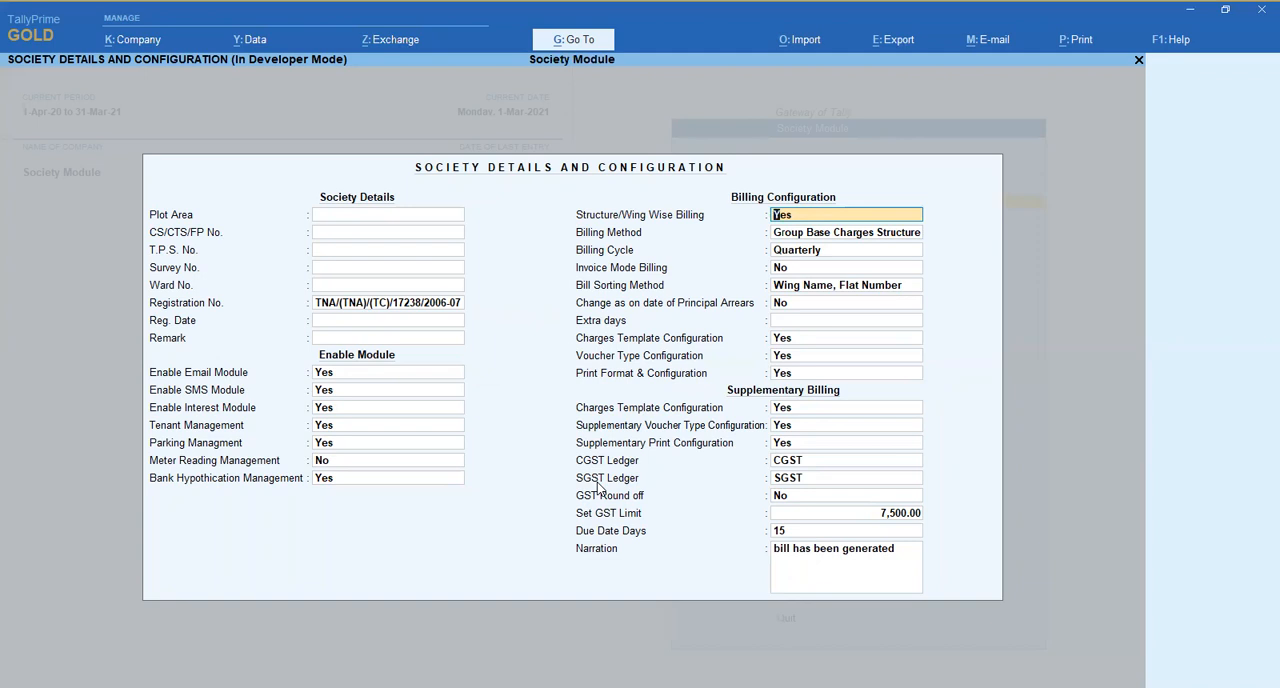
- Keep Structure/Wing Wise Billing at Yes and set the Billing Method to Any One
key("Return")
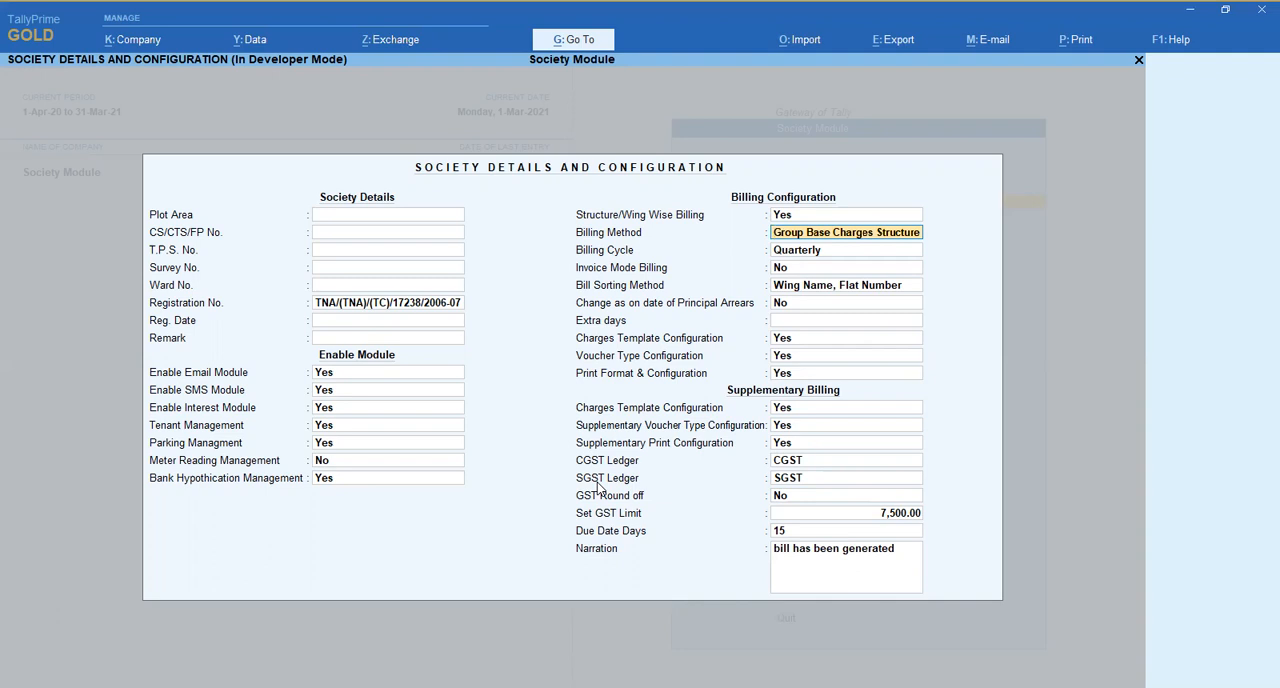
key("BackSpace")
key("Down")
key("Down")
key("Down")
key("Down")
key("Up")
key("Up")
key("Up")
key("Down")
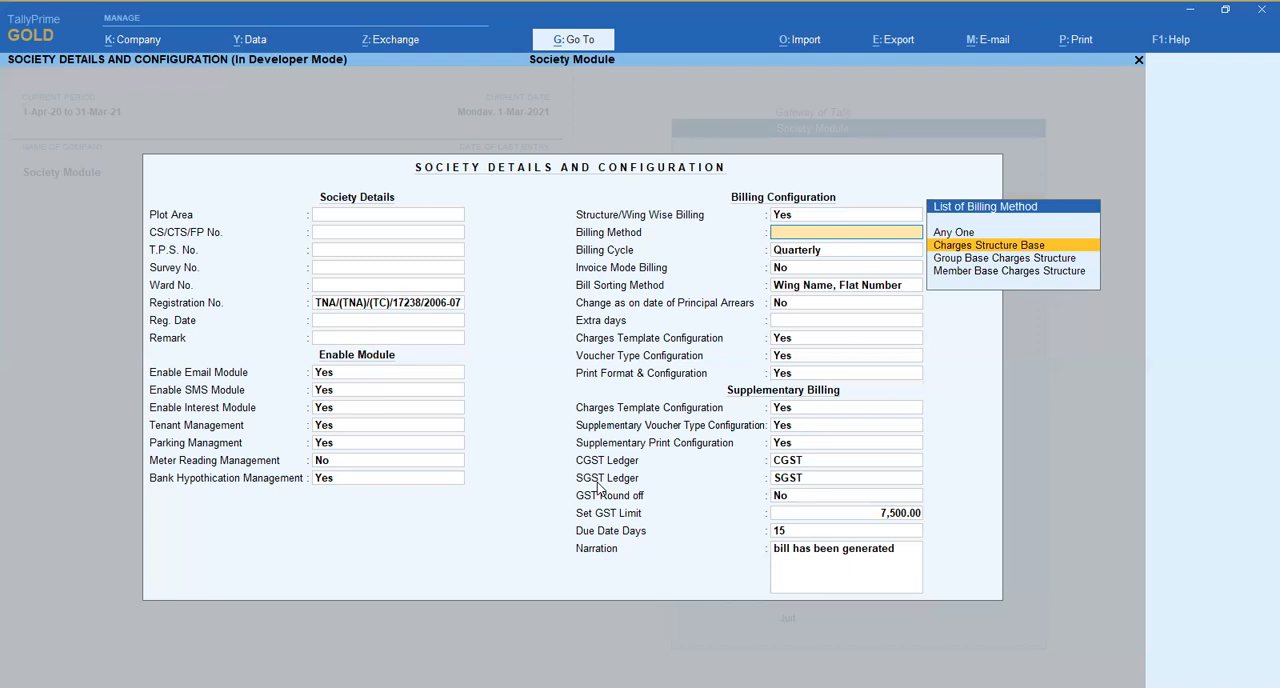
key("Up")
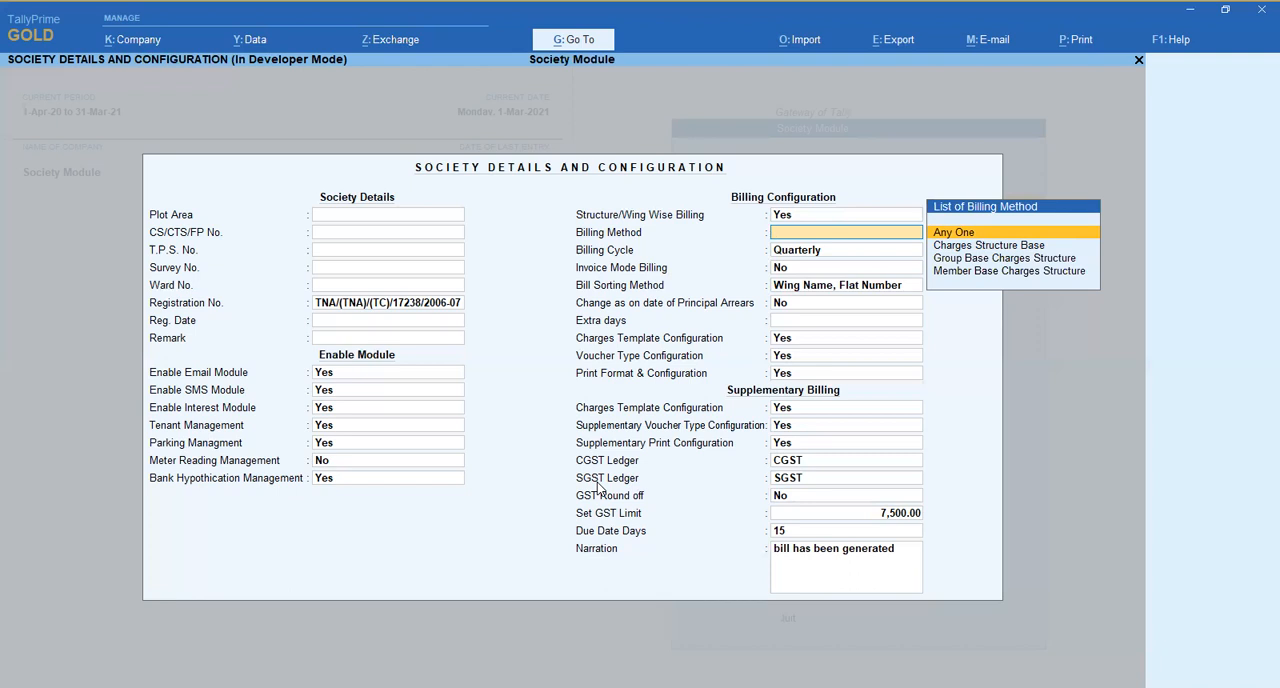
key("Return")
key("BackSpace")
key("Return")
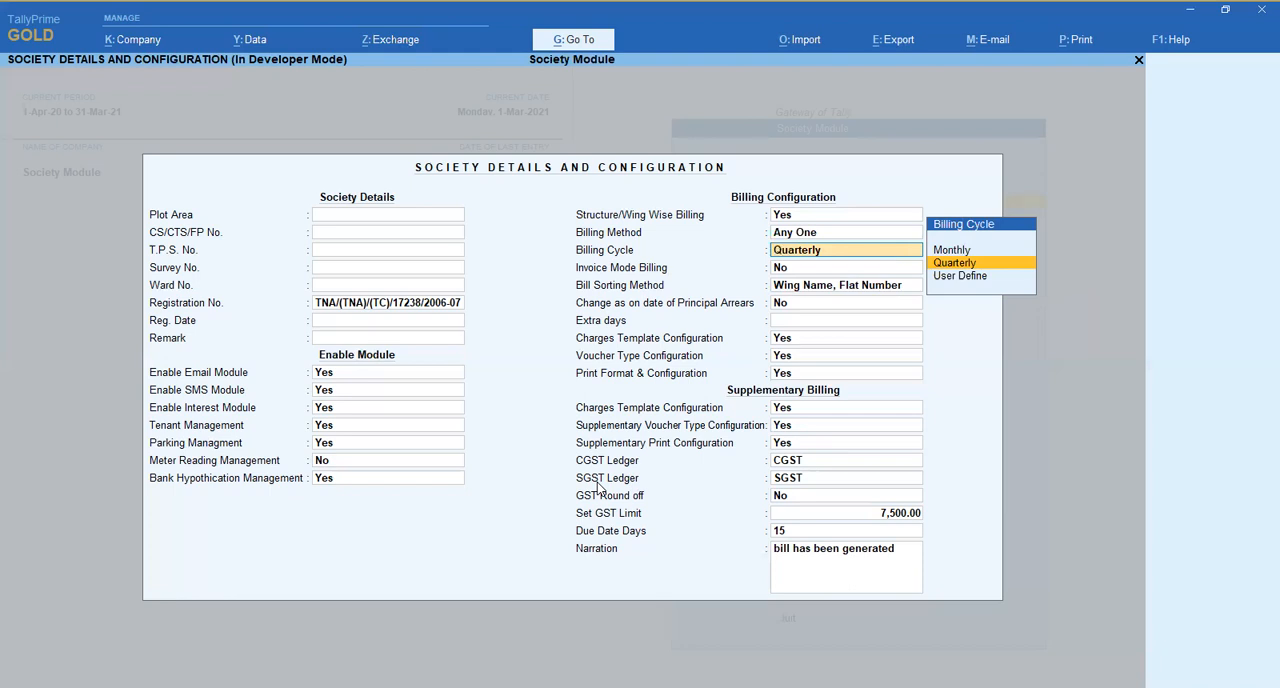
- Accept billing cycle Quarterly and invoice mode billing No, with Wing Name, Flat Number as the bill sorting method
key("Return")
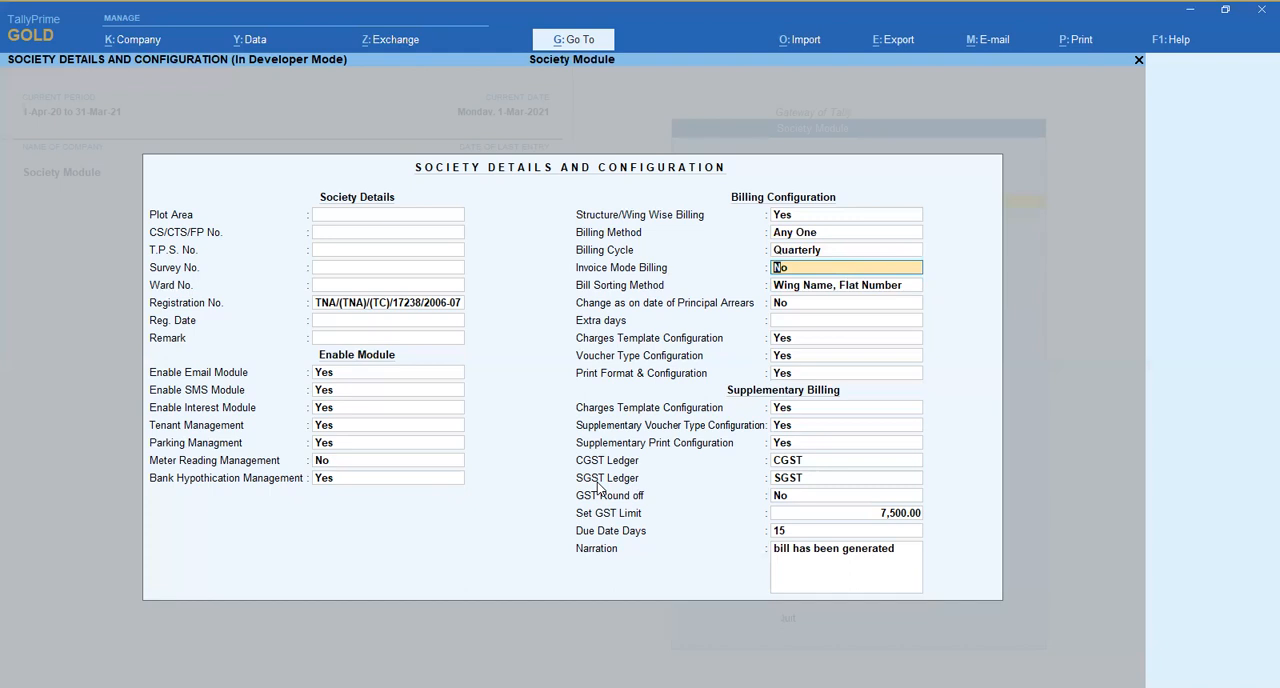
key("Return")
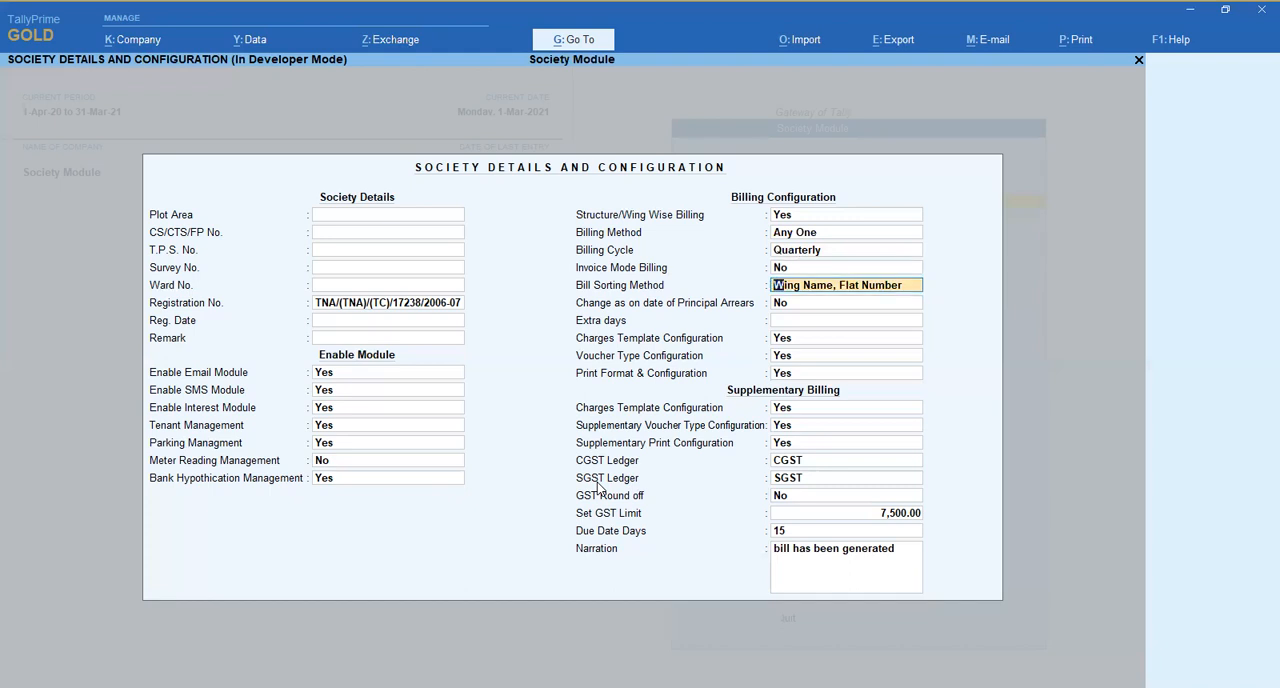
key("BackSpace")
key("Down")
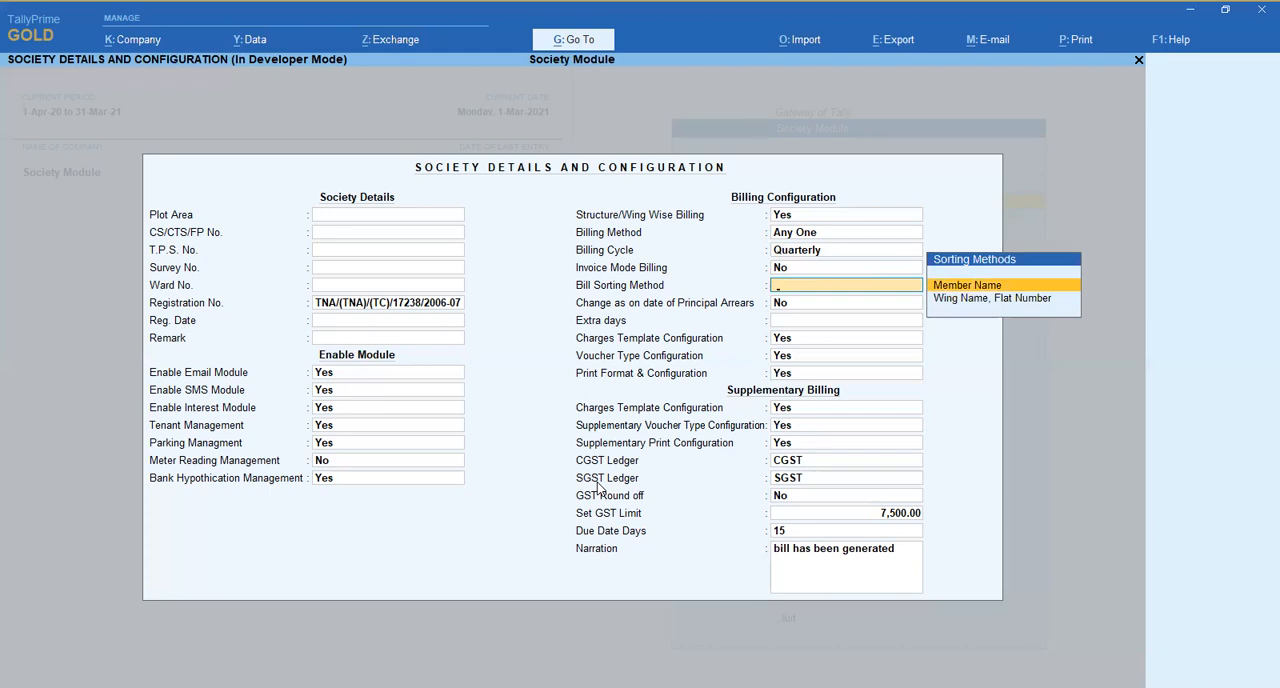
key("Down")
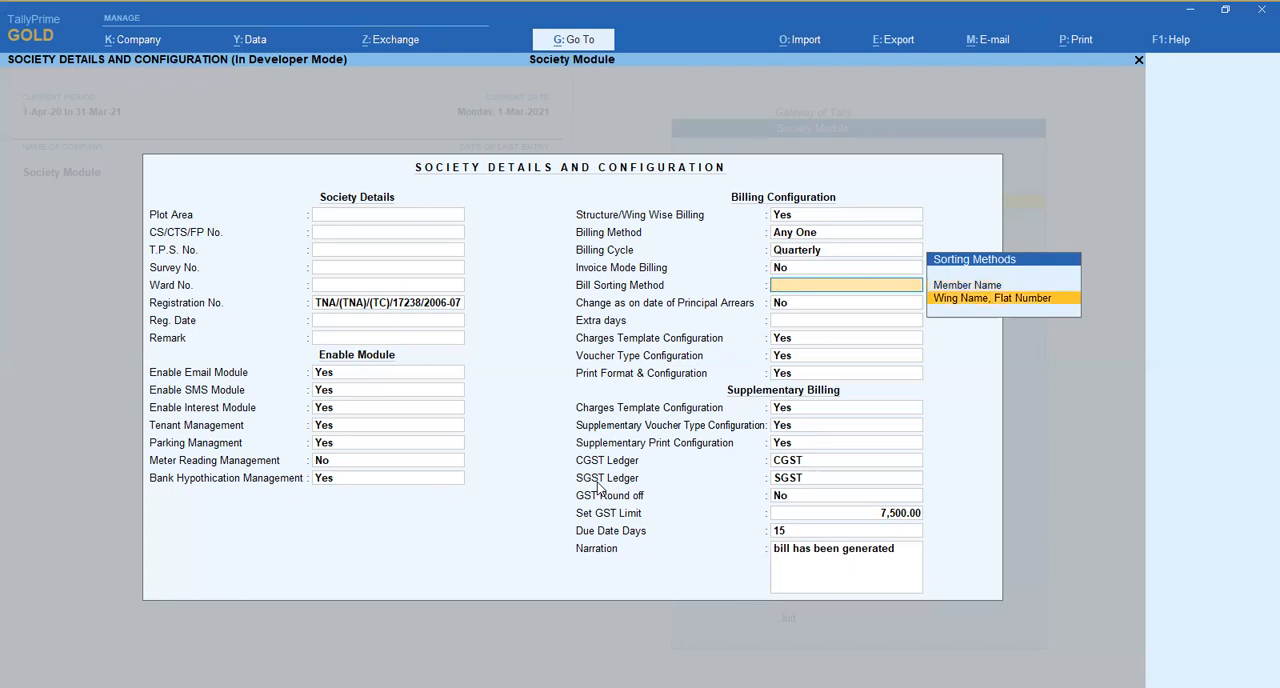
key("Return")
- Keep Change as on date of Principal Arrears at No and leave Extra days blank
key("Down")
key("Up")
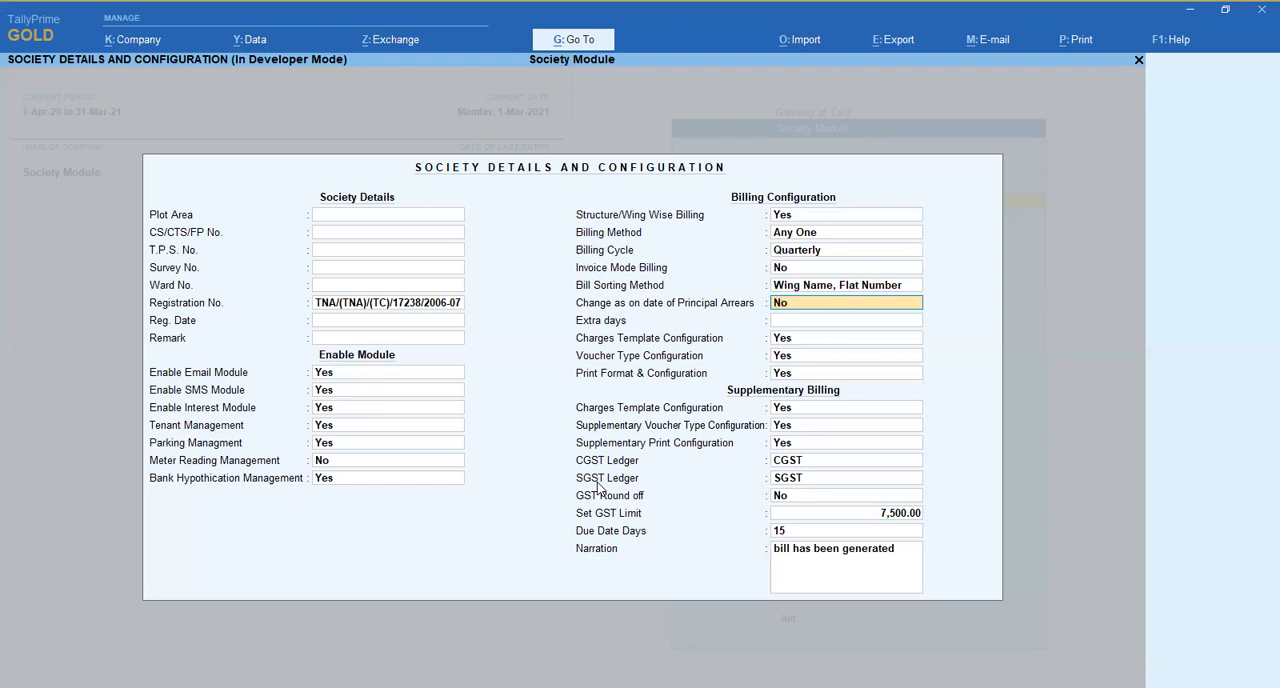
key("Return")
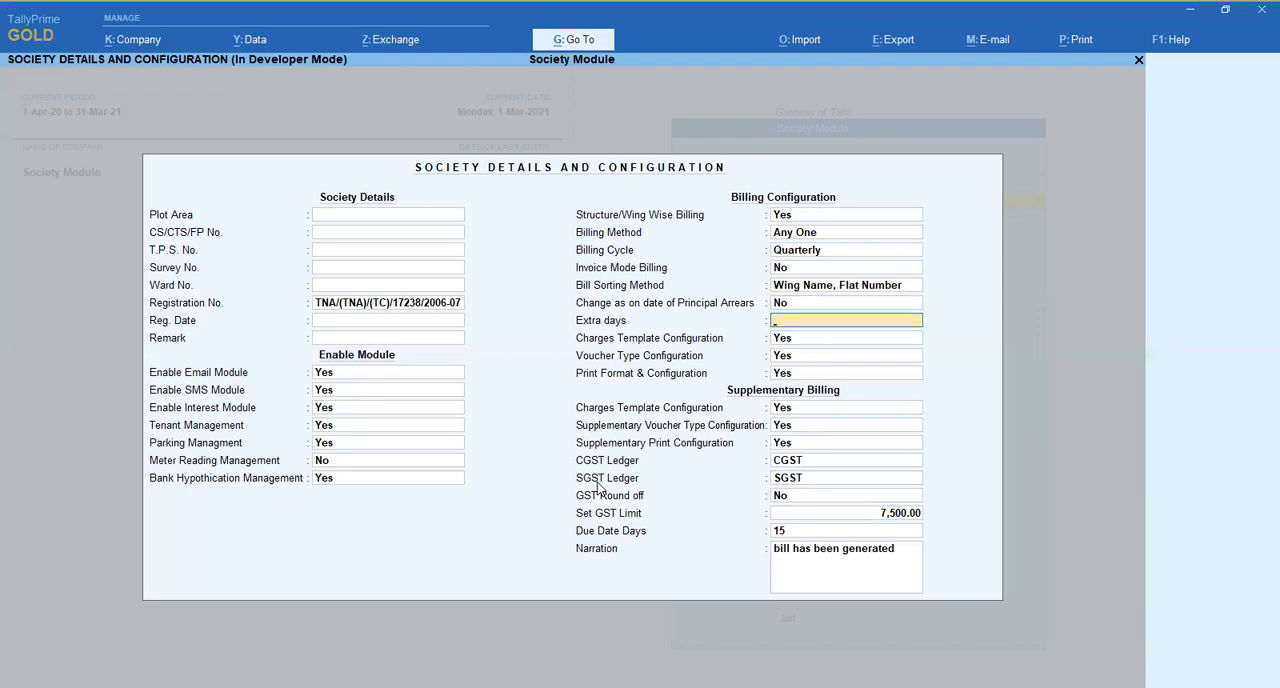
key("Return")
- Open the billing Charges Template Configuration and accept owner type Both with All Items as the owner's charges template
key("Return")
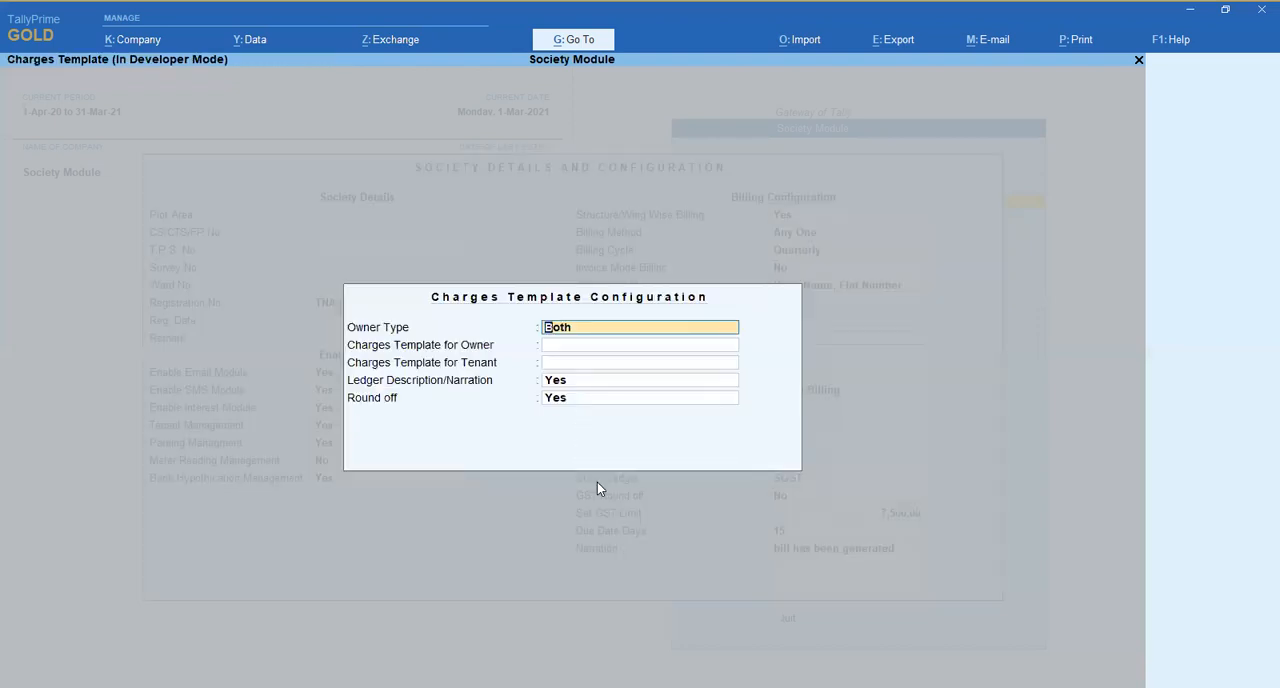
key("Return")
key("Down")
key("Up")
key("Return")
- Set the owner's charges template to Charges F Wing
key("BackSpace")
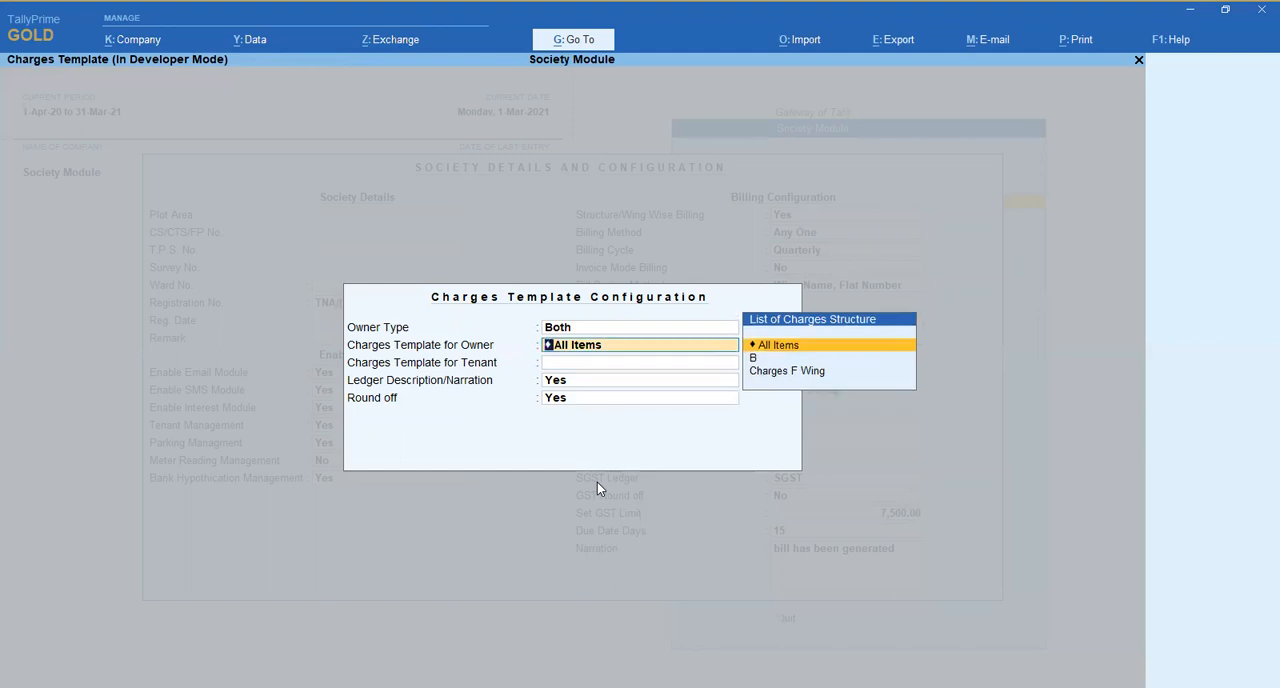
key("Down")
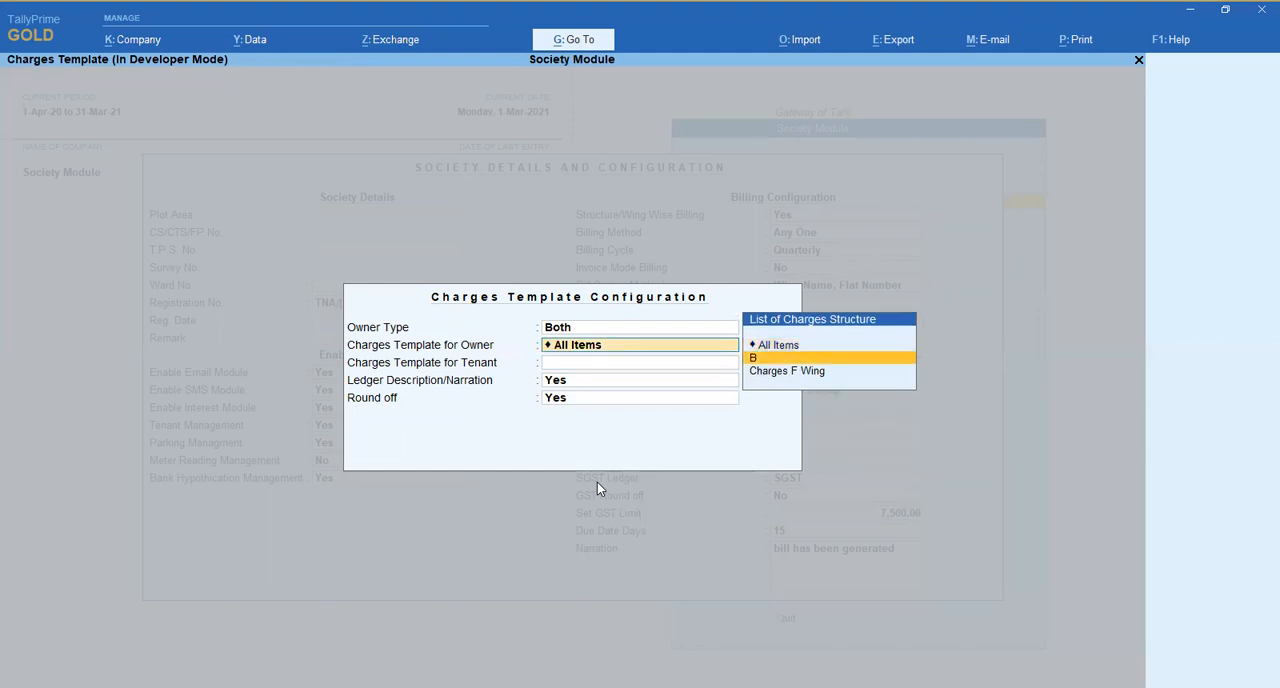
key("Down")
key("Return")
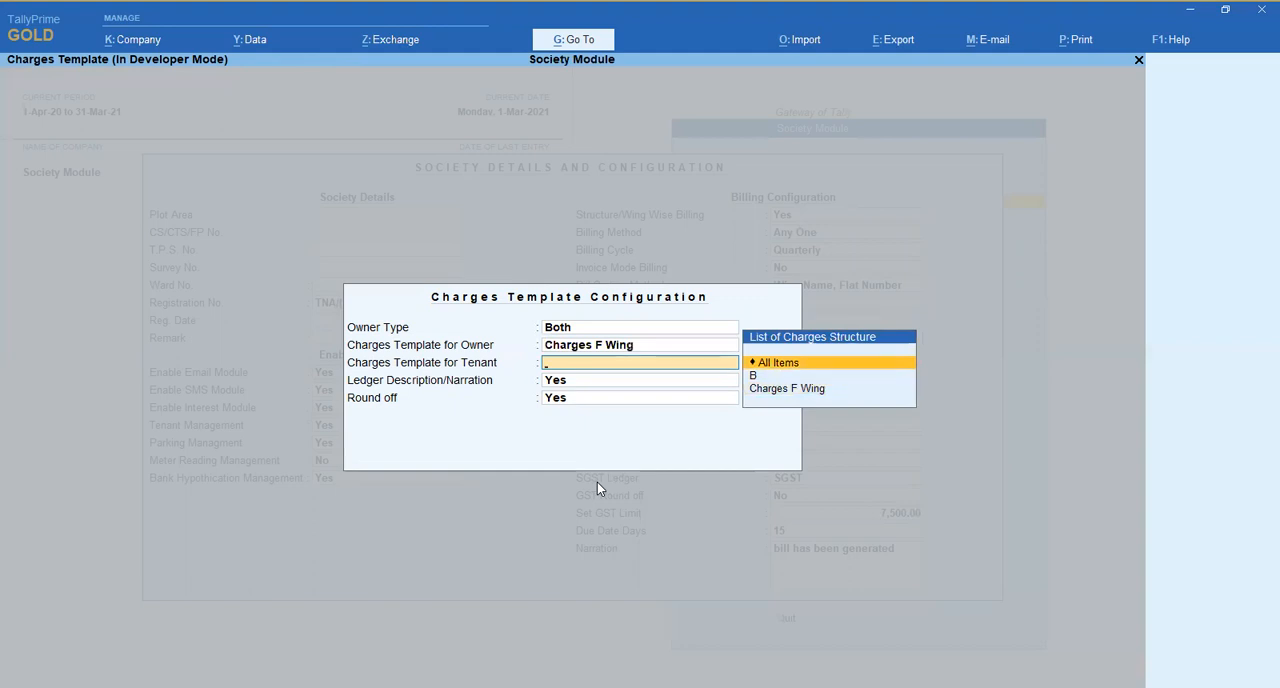
- Set the owner and tenant charges templates to All Items, and accept Ledger Description/Narration and Round off as Yes
key("BackSpace")
key("Up")
key("Up")
key("Return")
key("Return")
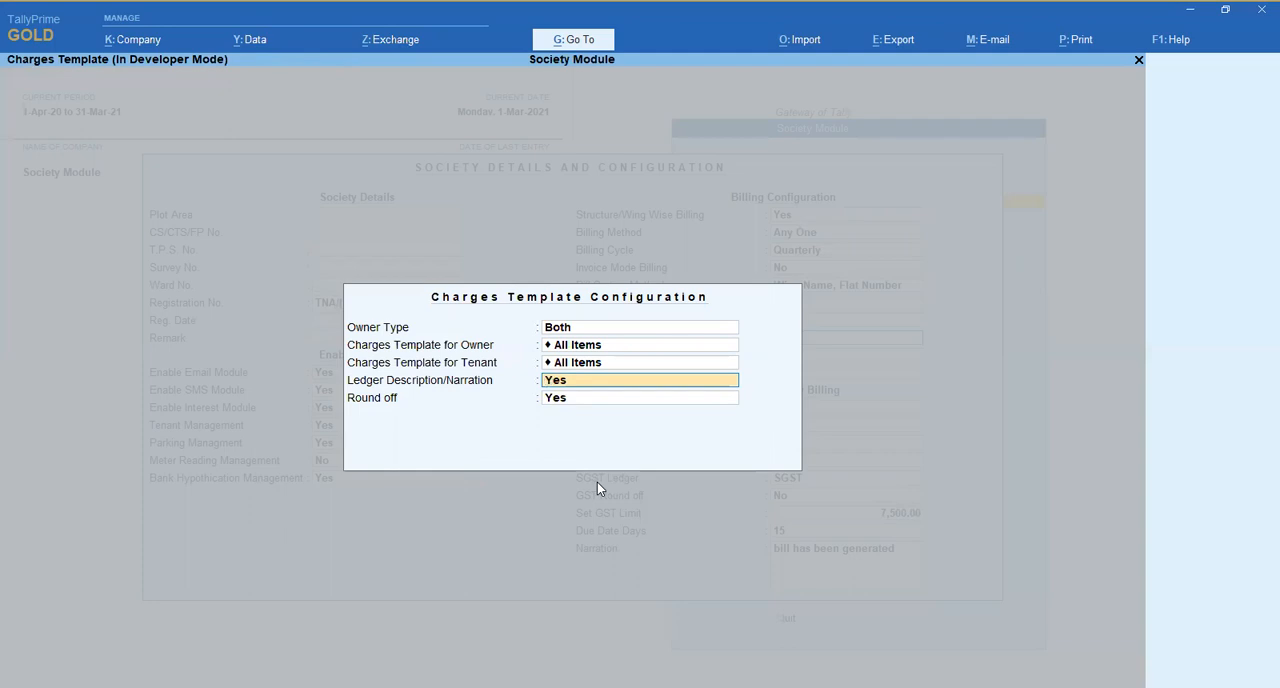
key("Return")
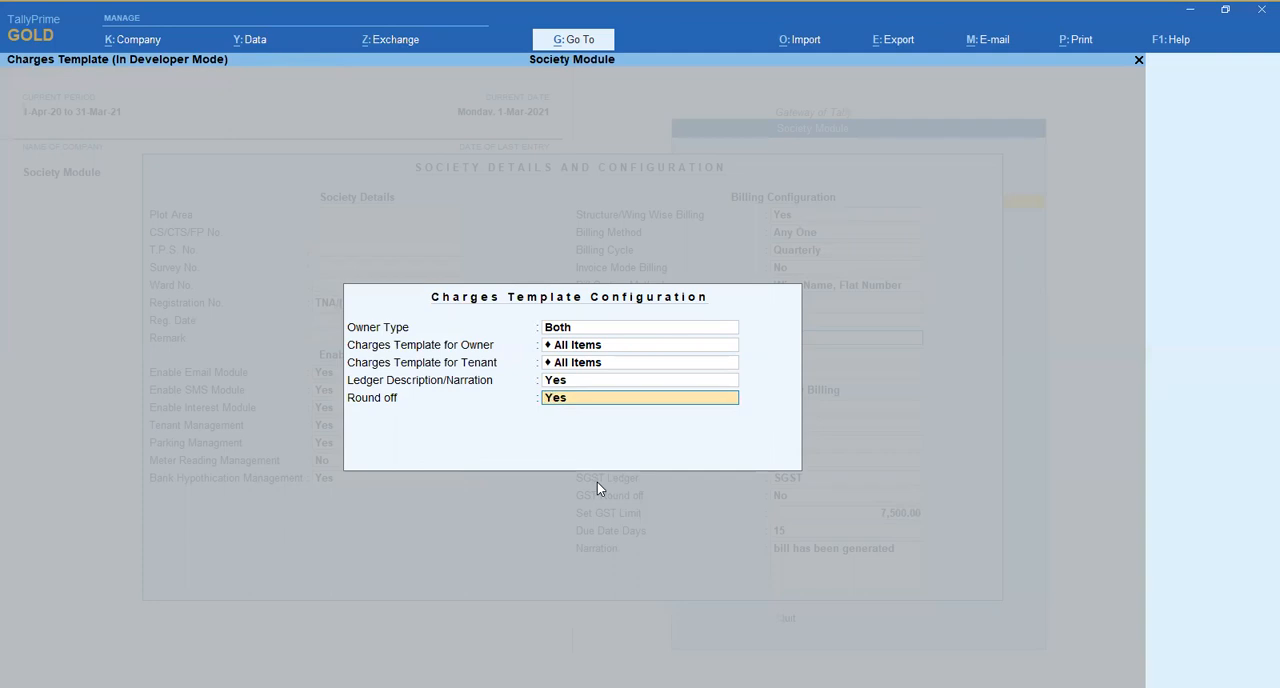
key("Return")
- Configure the billing voucher type as Society Bill with Automatic numbering, bill reference prefix SM/ and suffix /20-21
key("Return")
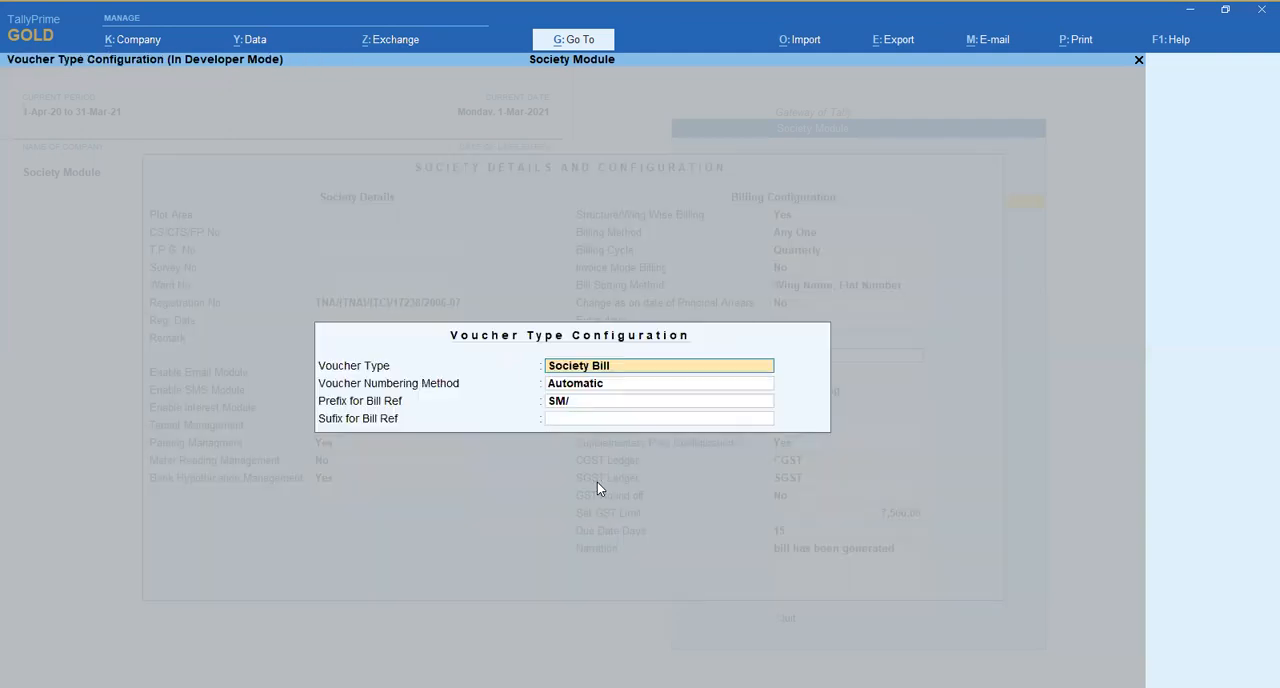
key("Return")
key("BackSpace")
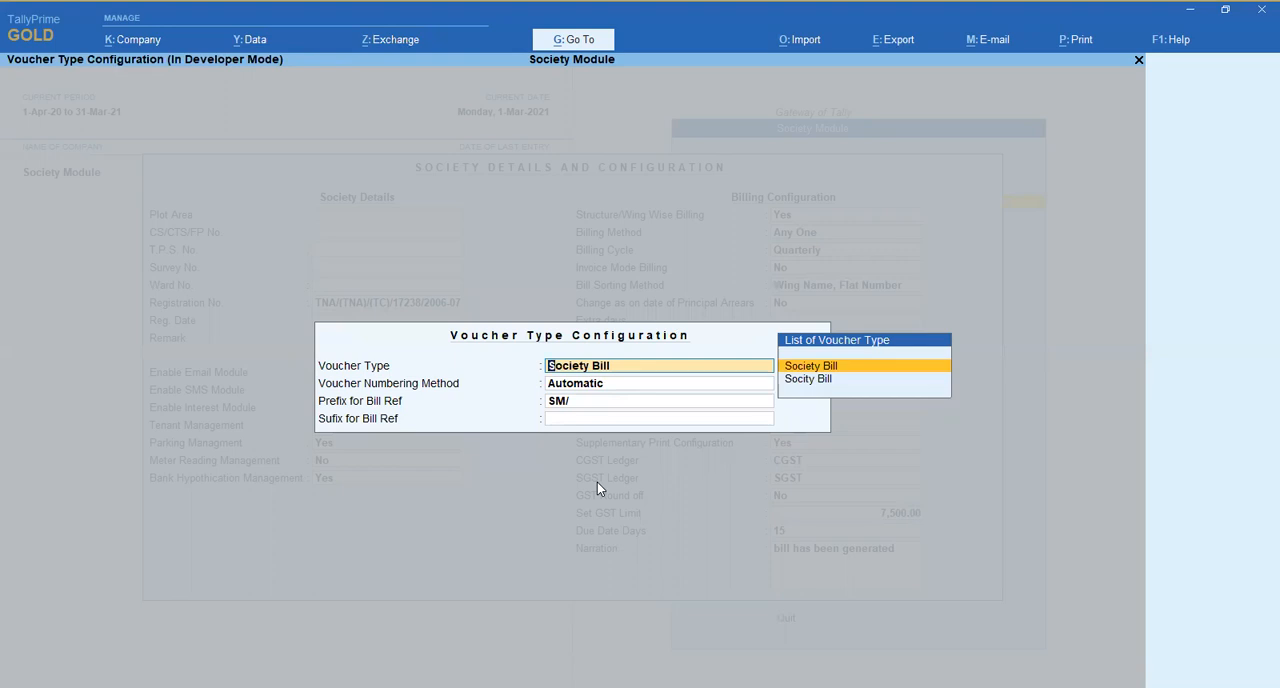
key("Return")
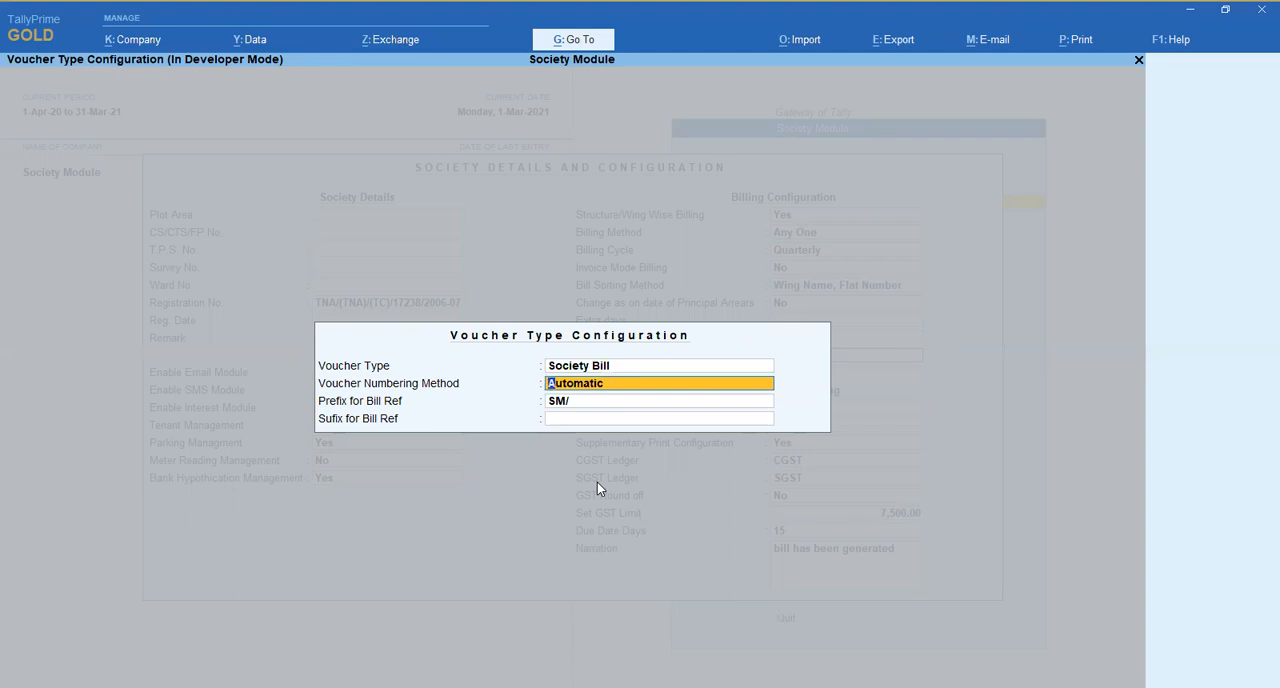
key("Return")
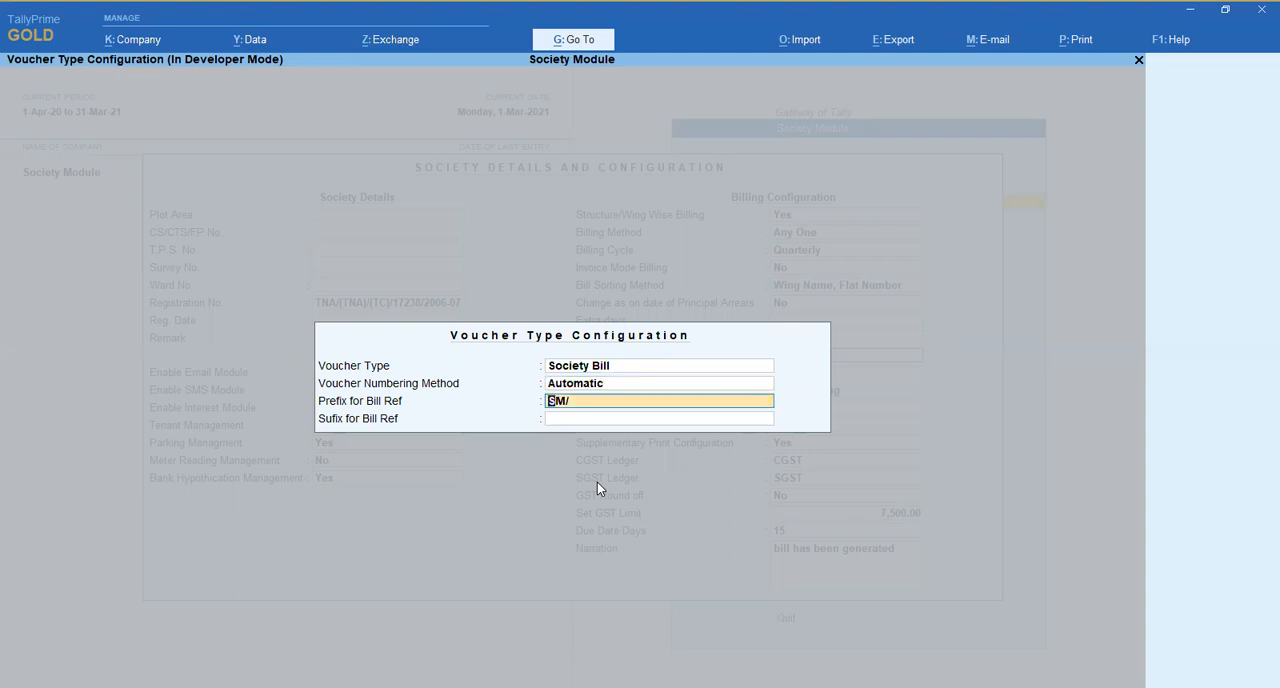
key("Return")
type("/20-21")
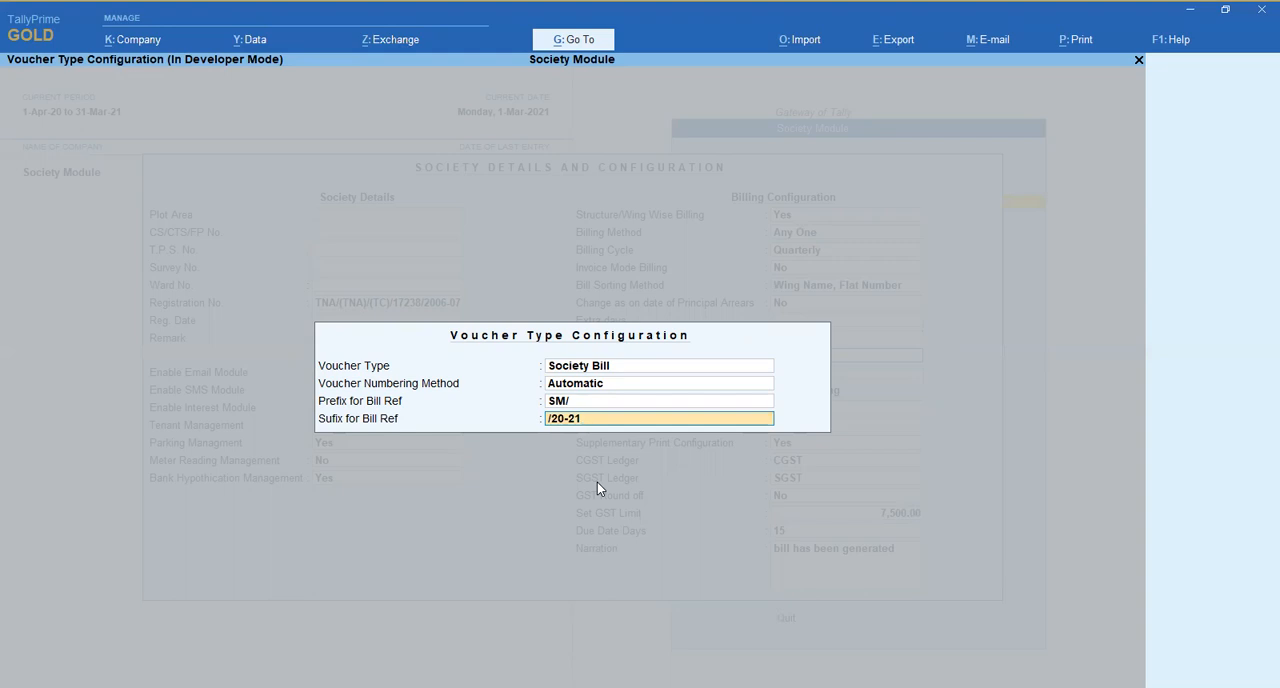
key("Return")
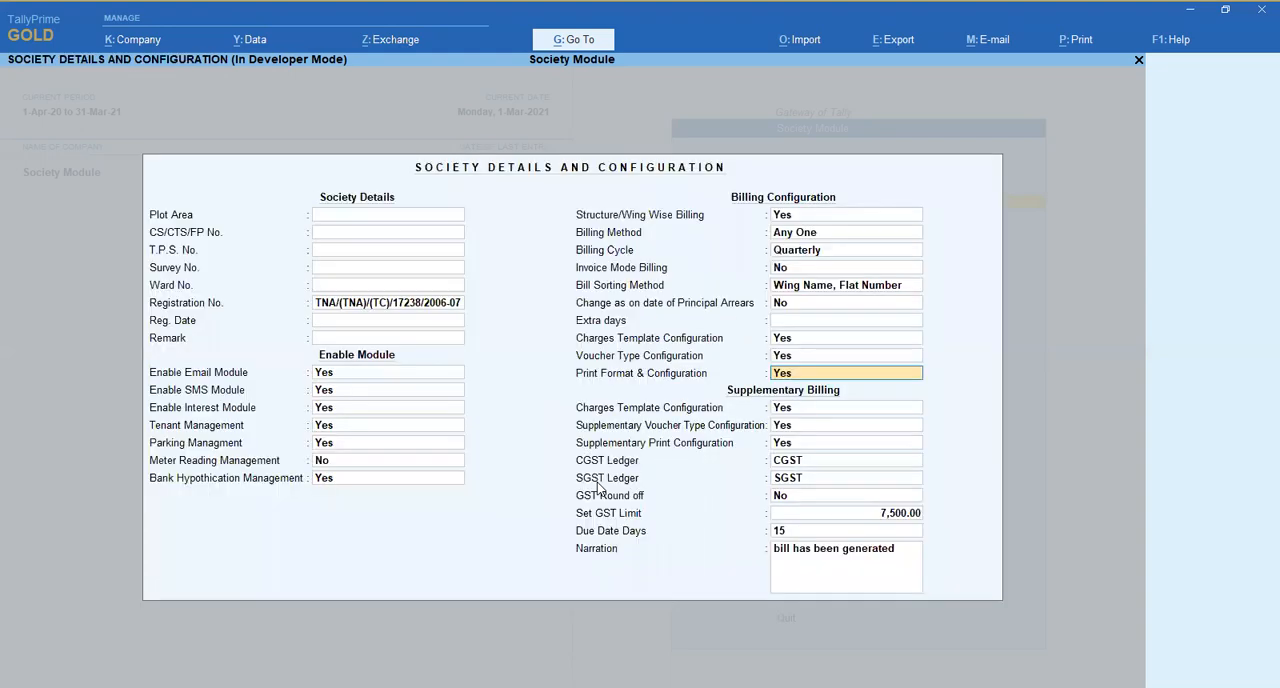
- Accept Bill Printing Configuration with print format With Receipt, bill title MAINTENANCE BILL, the existing arrears, interest and total titles, and blank Print Receipt from
key("Return")
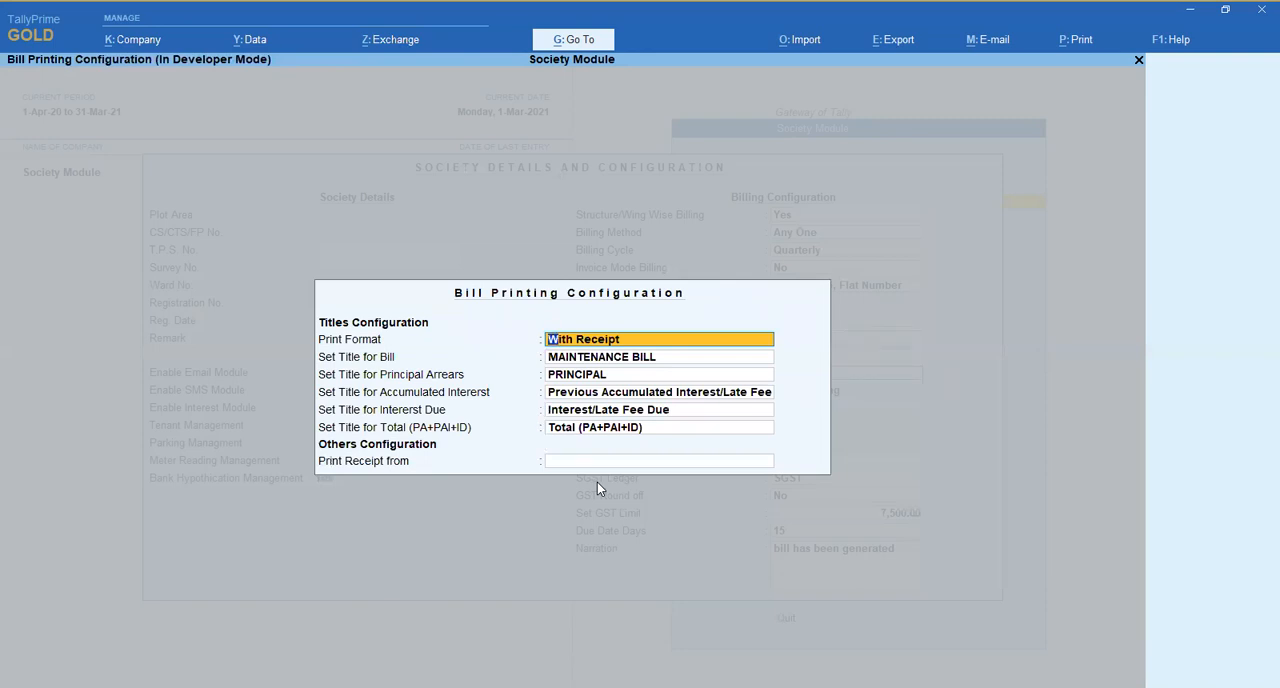
key("Return")
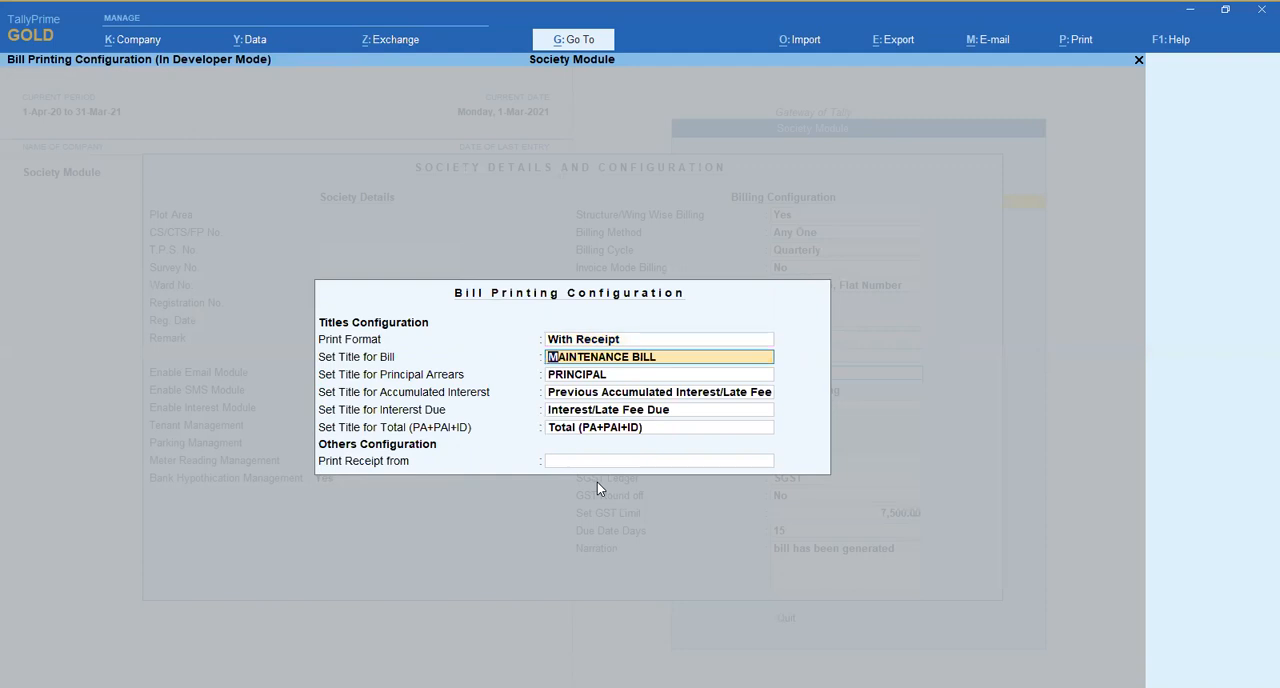
key("Return")
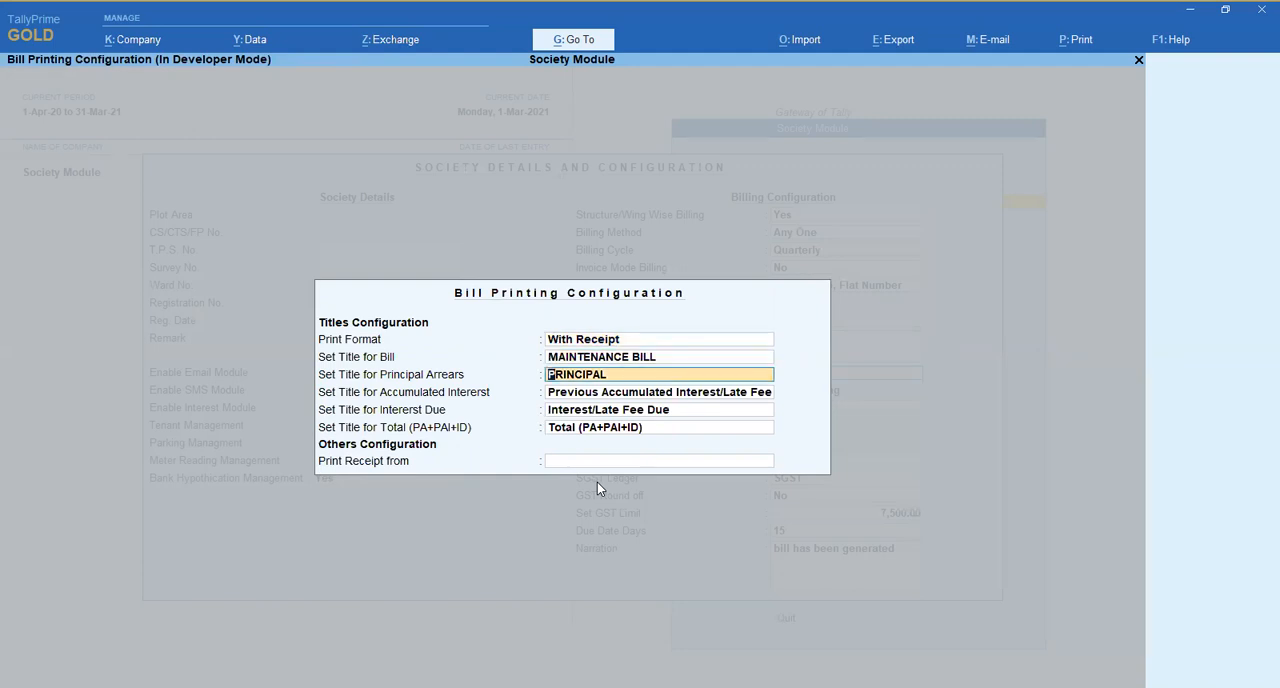
key("Return")
key("Return")
key("Return")
key("Return")
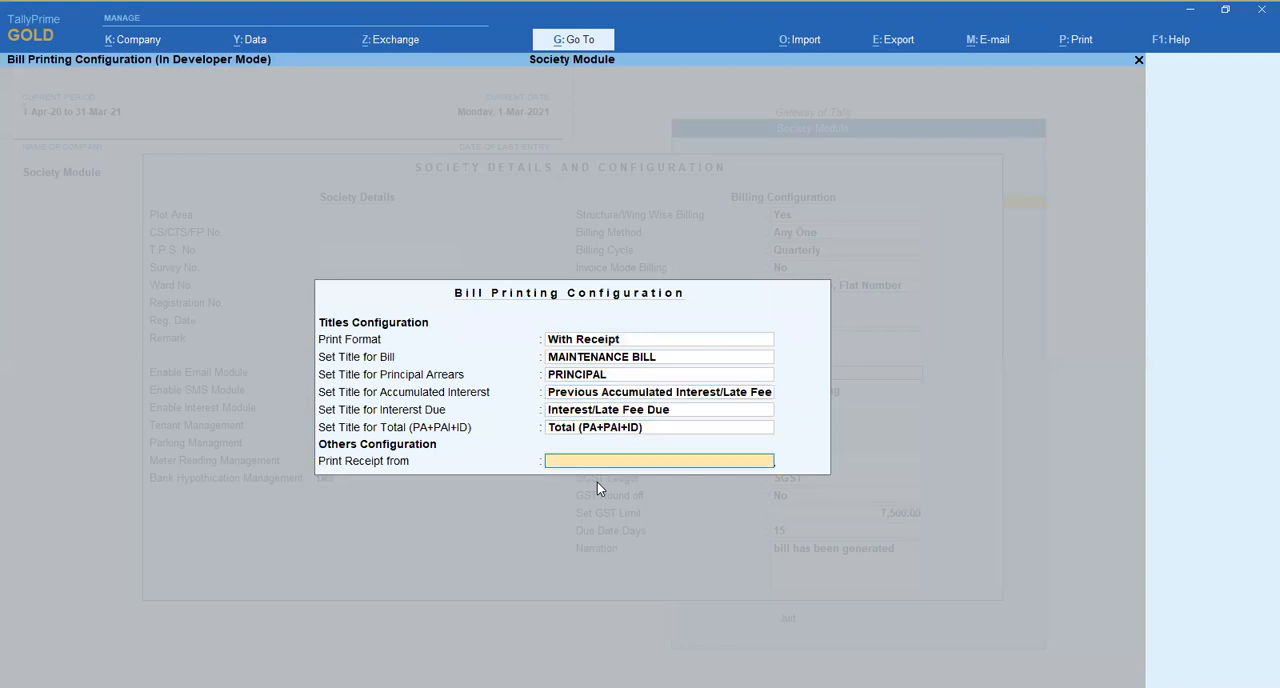
key("Up")
key("Return")
key("Return")
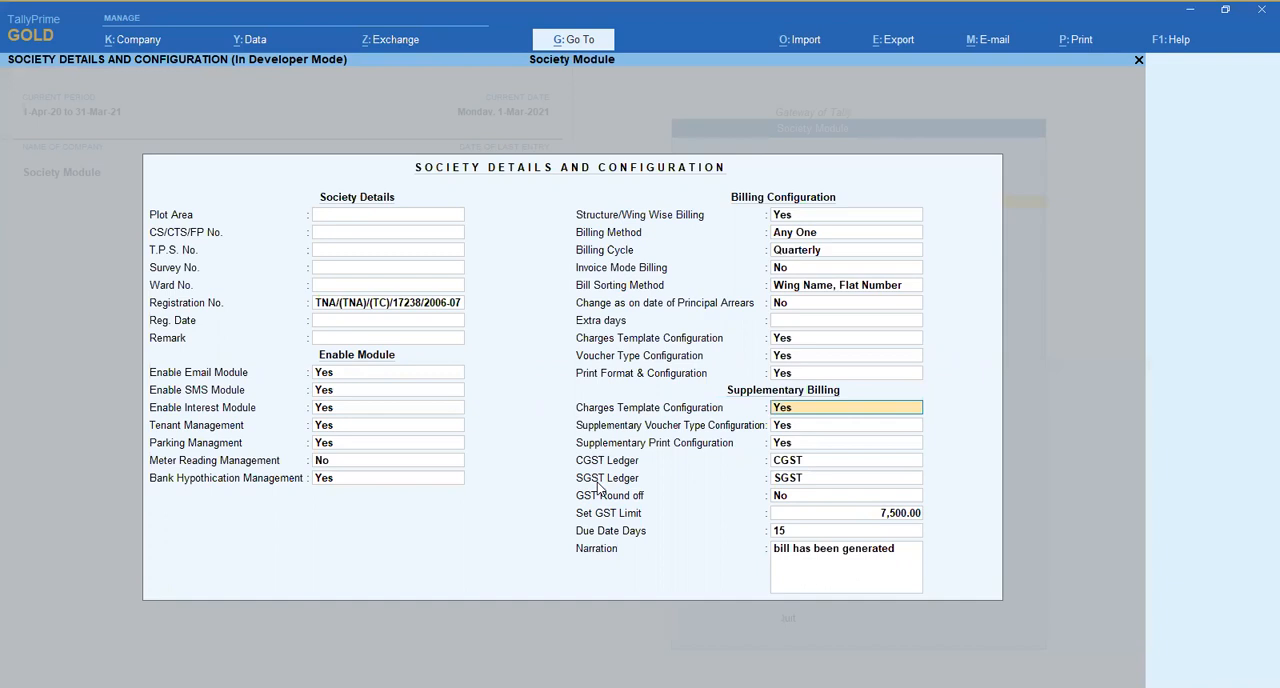
- Accept the Supplementary Charges Template Configuration with owner type Both
key("Return")
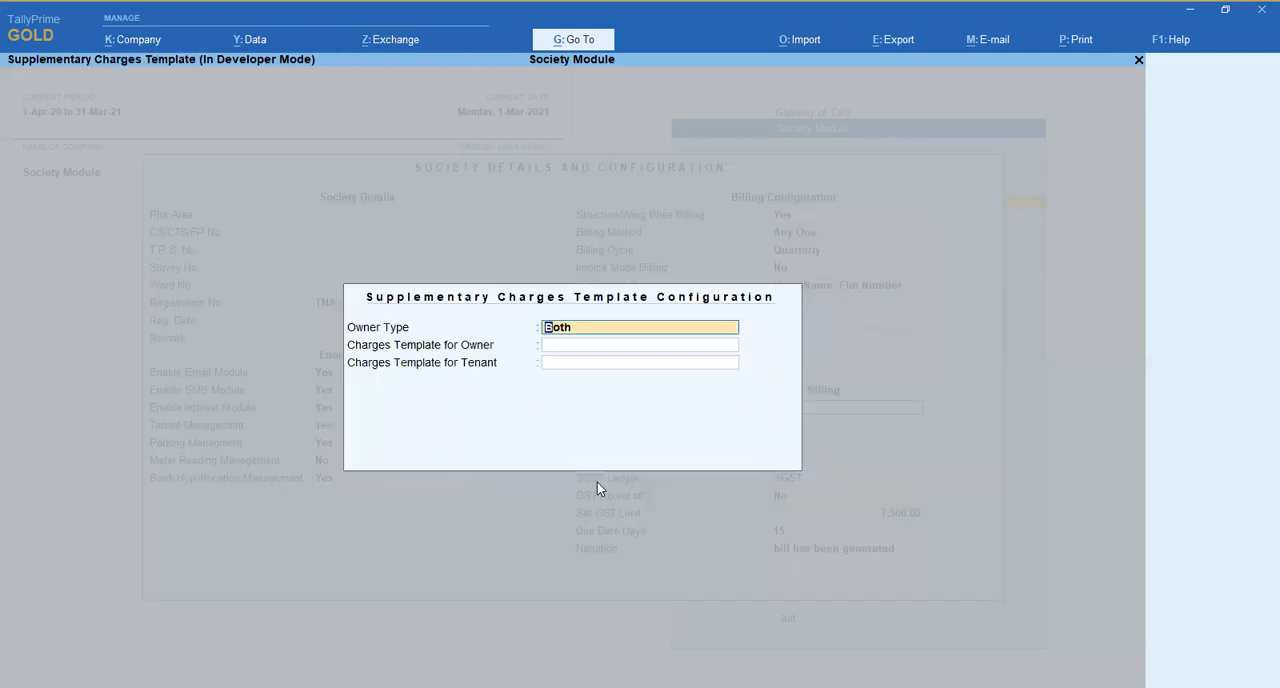
key("Return")
key("Return")
- Keep Supplementary Voucher Type Configuration at Yes and accept its existing settings
key("Return")
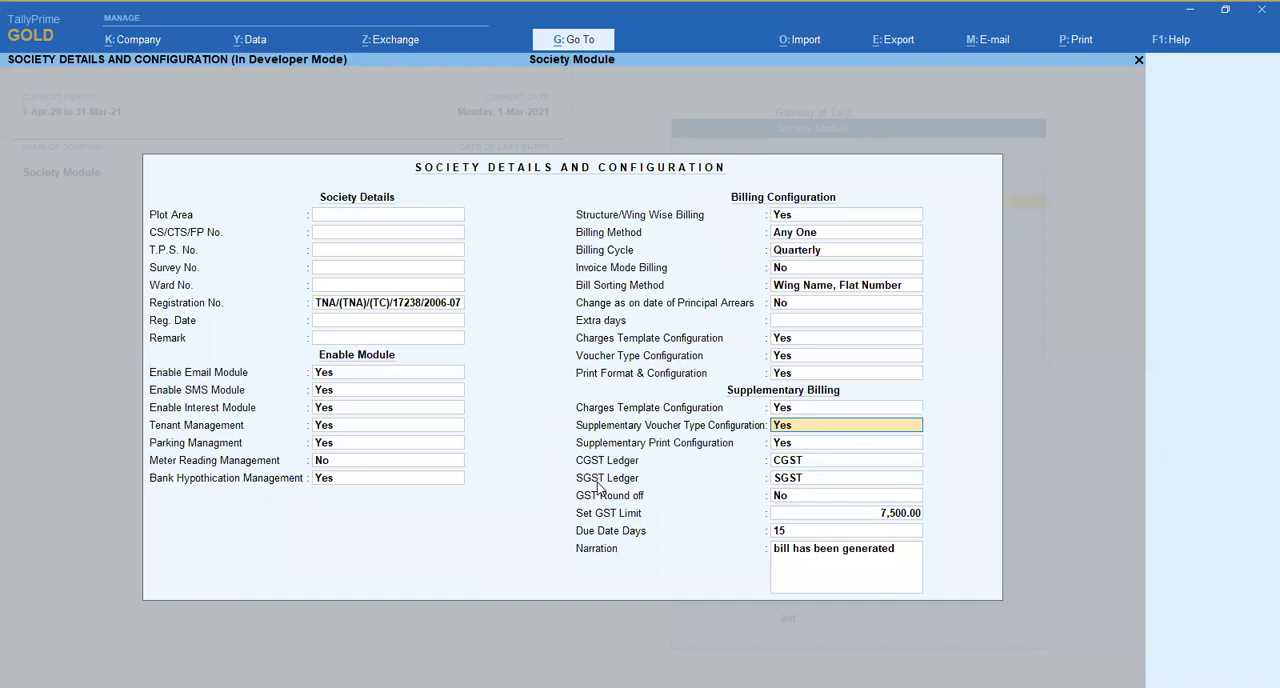
- Accept the supplementary bill print settings with format Supplementary Bill and title SUPPLEMENTARY BILL
key("Return")
key("Return")
key("Return")
key("Return")
key("Return")
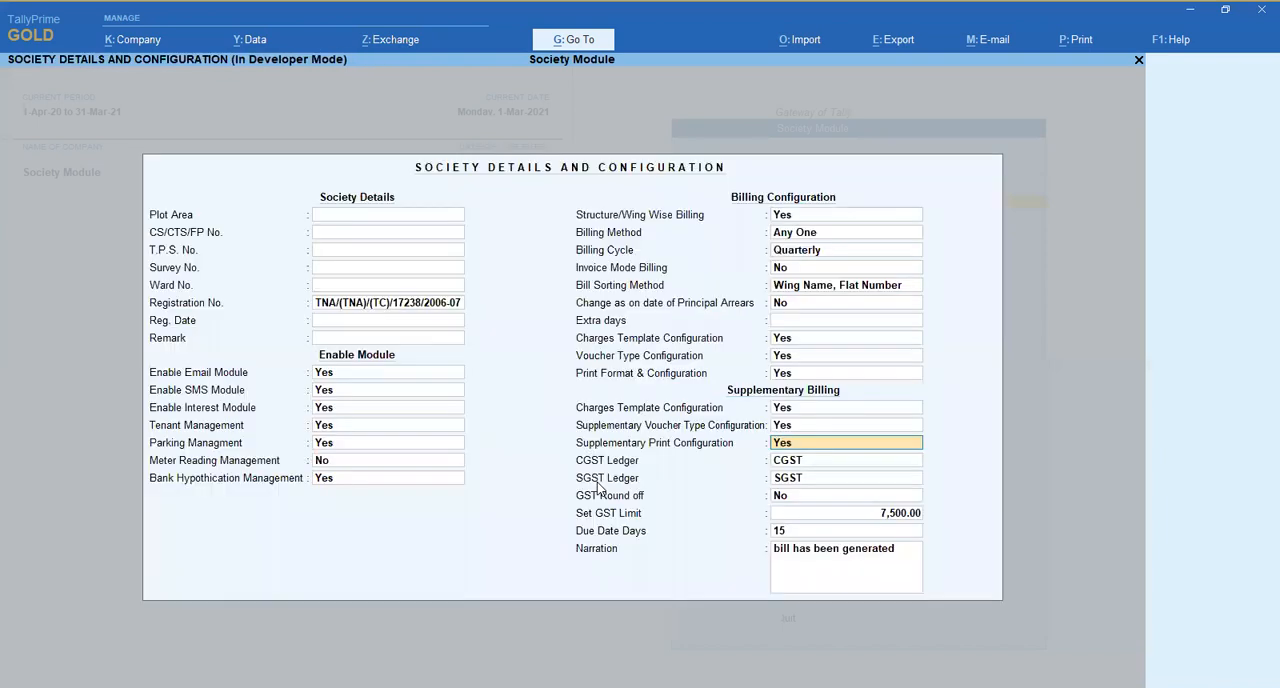
key("Return")
key("Return")
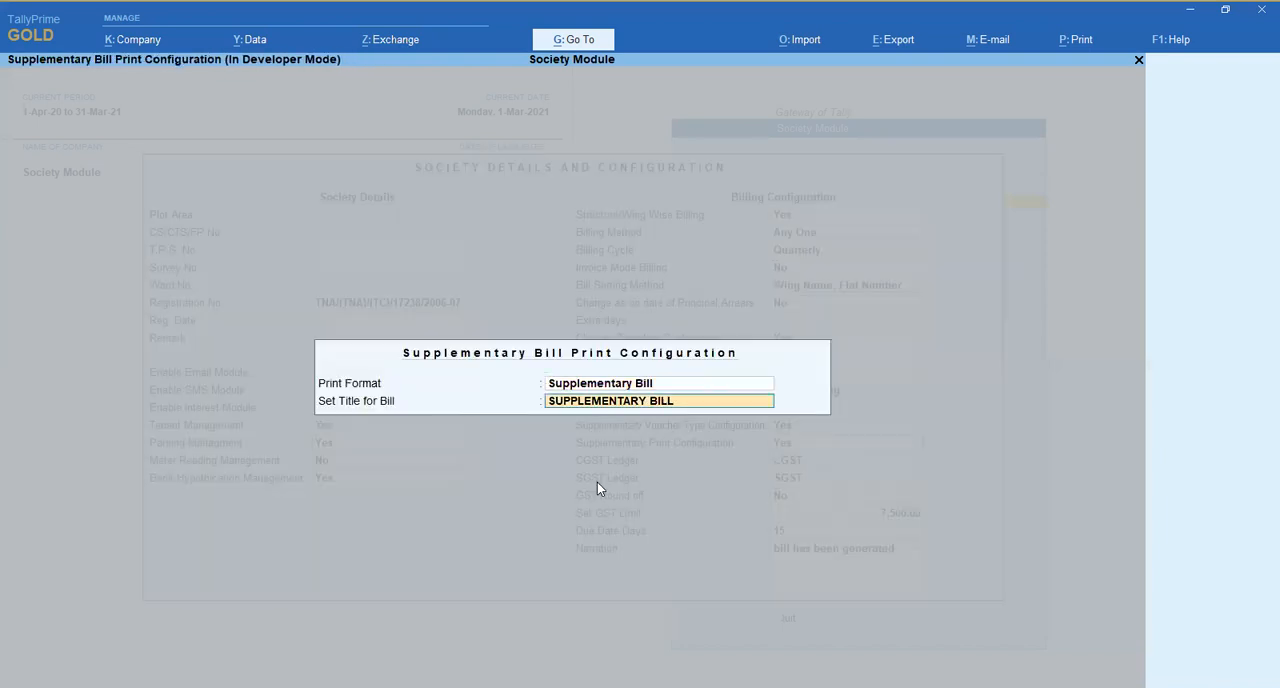
key("Return")
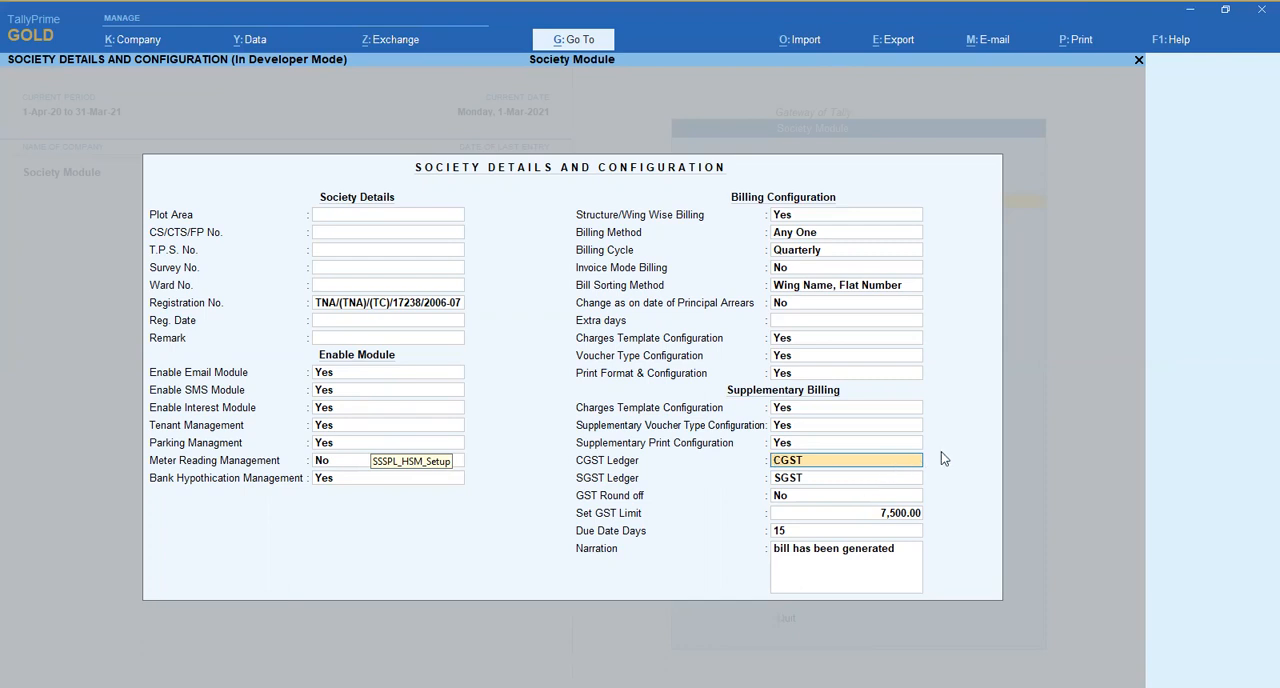
- Keep the CGST and SGST ledgers, set GST Round off to Yes, and accept the society configuration with the remaining values as they are
key("Return")
key("Return")
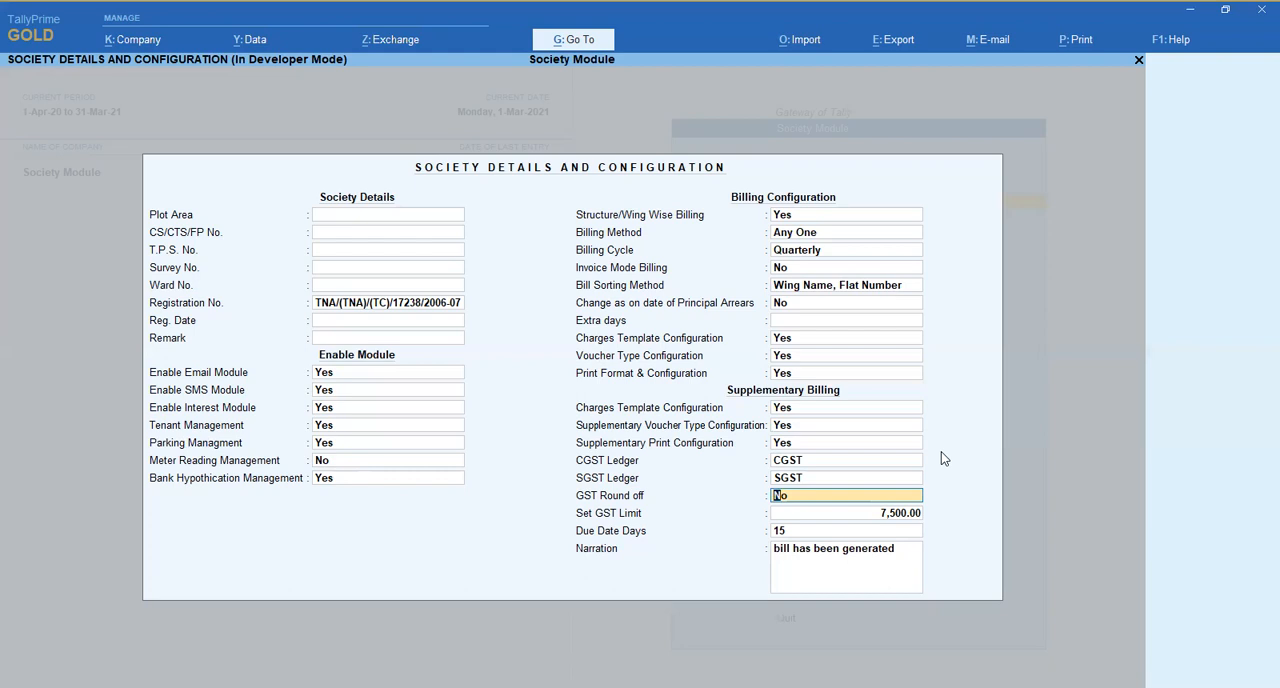
type("y")
key("Return")
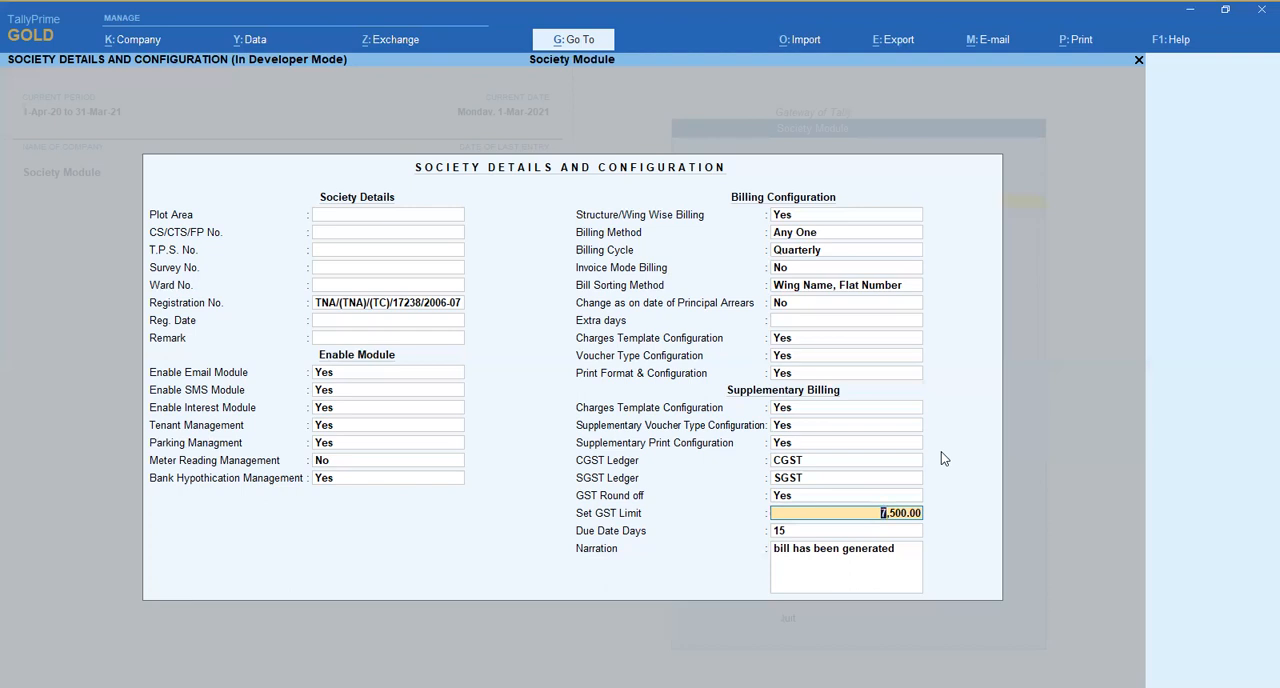
key("Return")
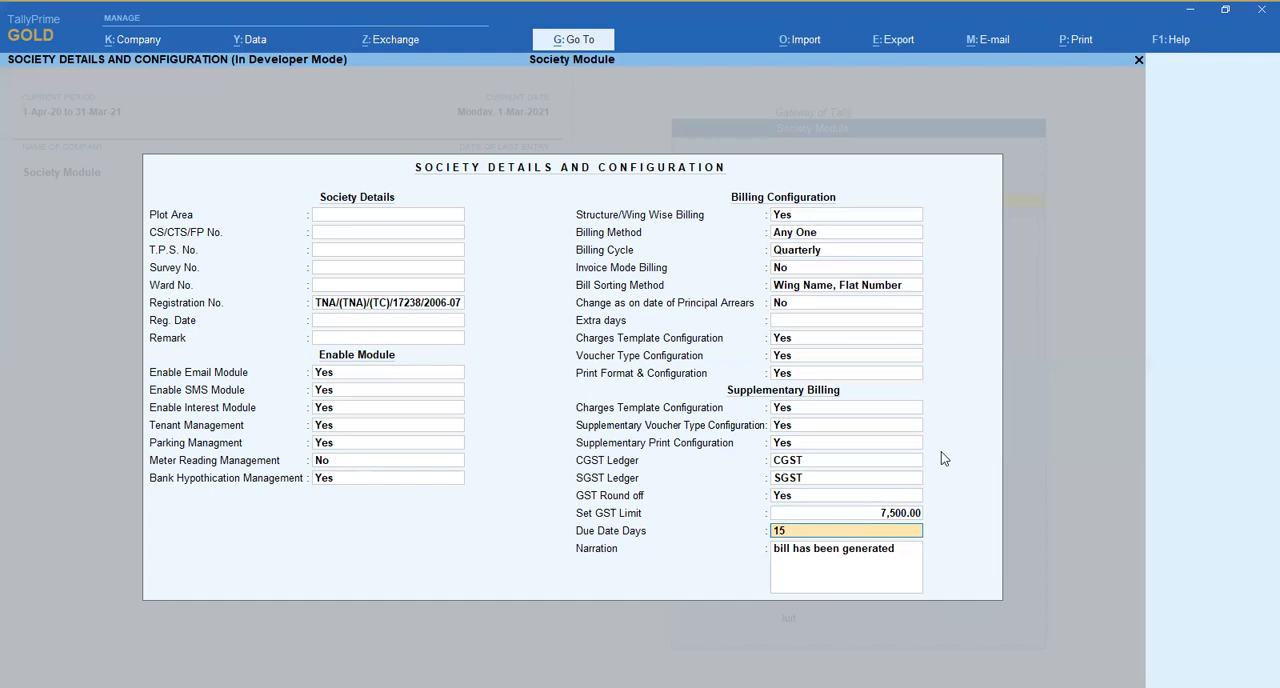
key("Return")
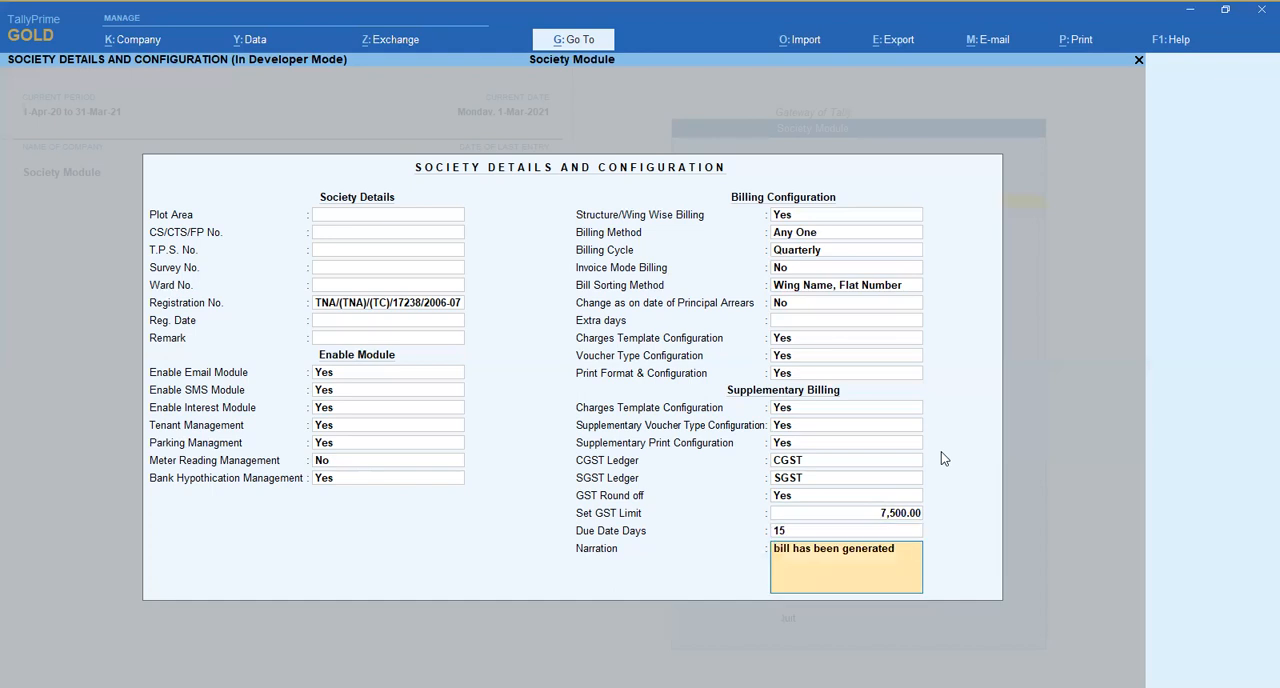
key("ctrl+a")
- Open the Floor master under Accounts Info, review the list of floors and accept it
key("Down")
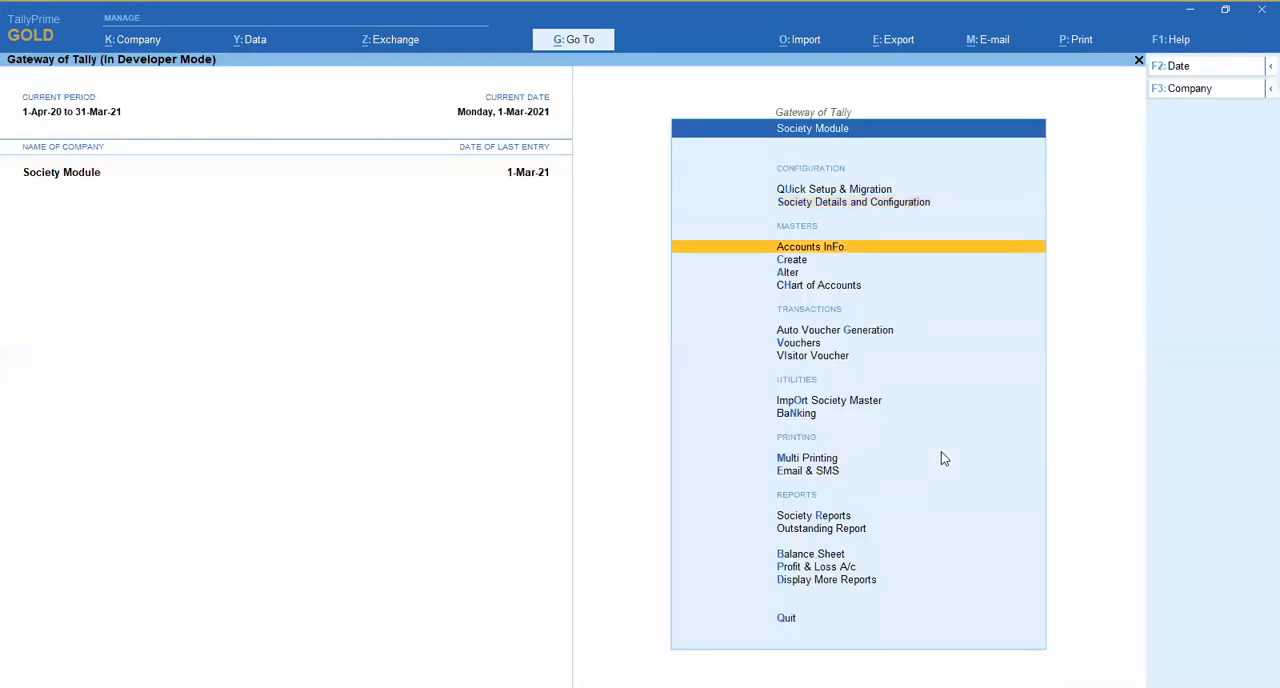
key("Return")
key("Down")
key("Down")
key("Down")
key("Down")
key("Down")
key("Down")
key("Down")
key("Up")
key("Return")
- Open the Flats/Shop/Garage master, review the list of flats and accept it
key("Down")
key("Down")
key("Down")
key("Down")
key("Down")
key("Down")
key("Down")
key("Down")
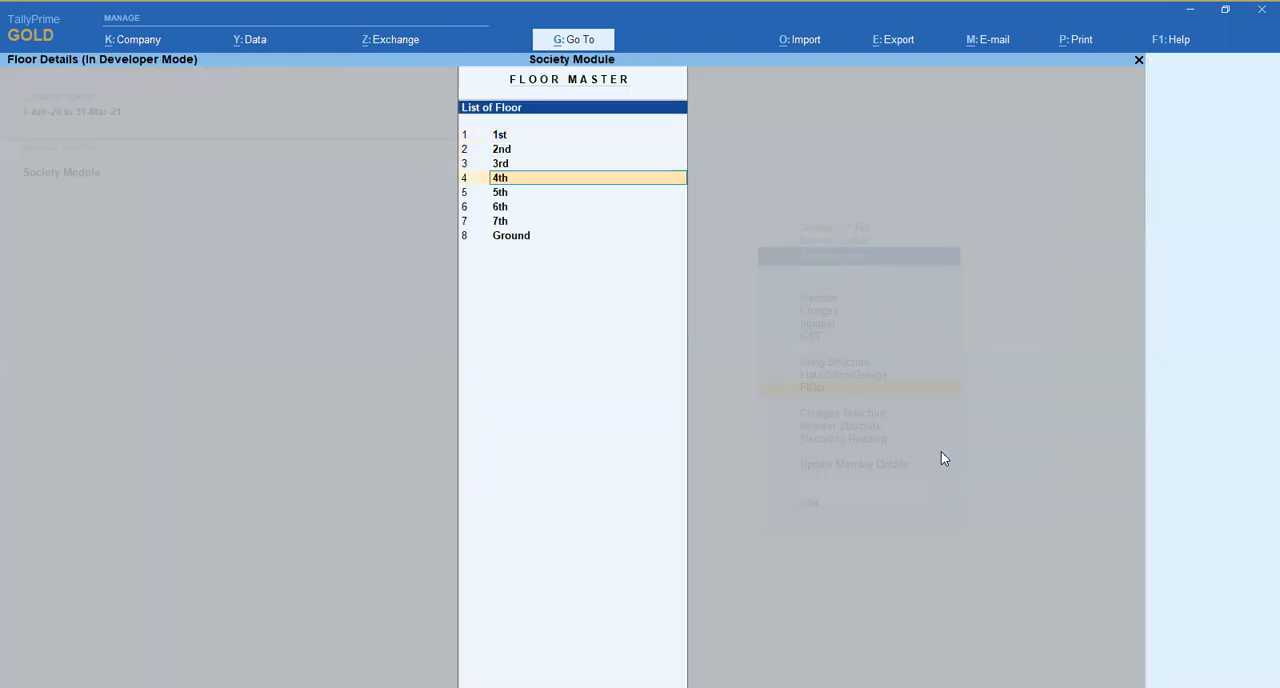
key("Return")
key("Return")
key("Up")
key("Return")
key("Down")
key("Down")
key("Down")
key("Down")
key("Down")
key("Down")
key("Down")
key("Down")
key("Down")
key("Down")
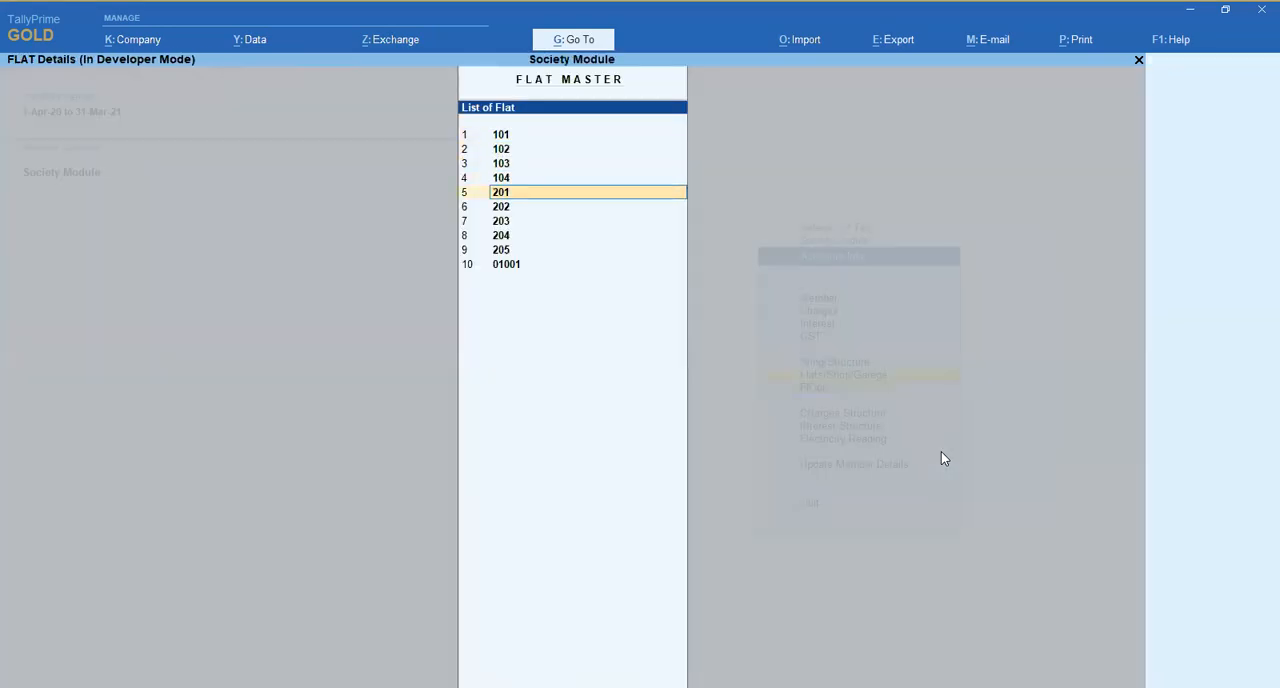
key("Return")
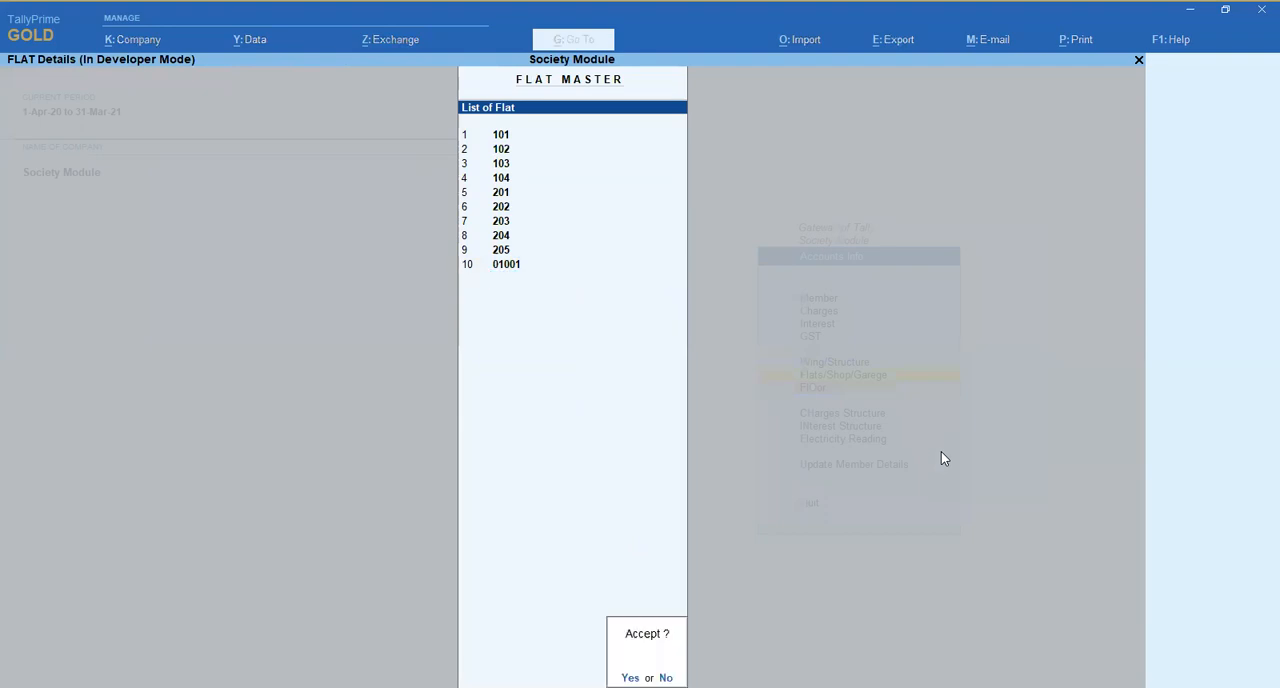
- Open the Charges F Wing charges structure and keep its first entry at 1-Apr-20, Start Afresh, Quarterly
key("Return")
key("Up")
key("Down")
key("Down")
key("Down")
key("Return")
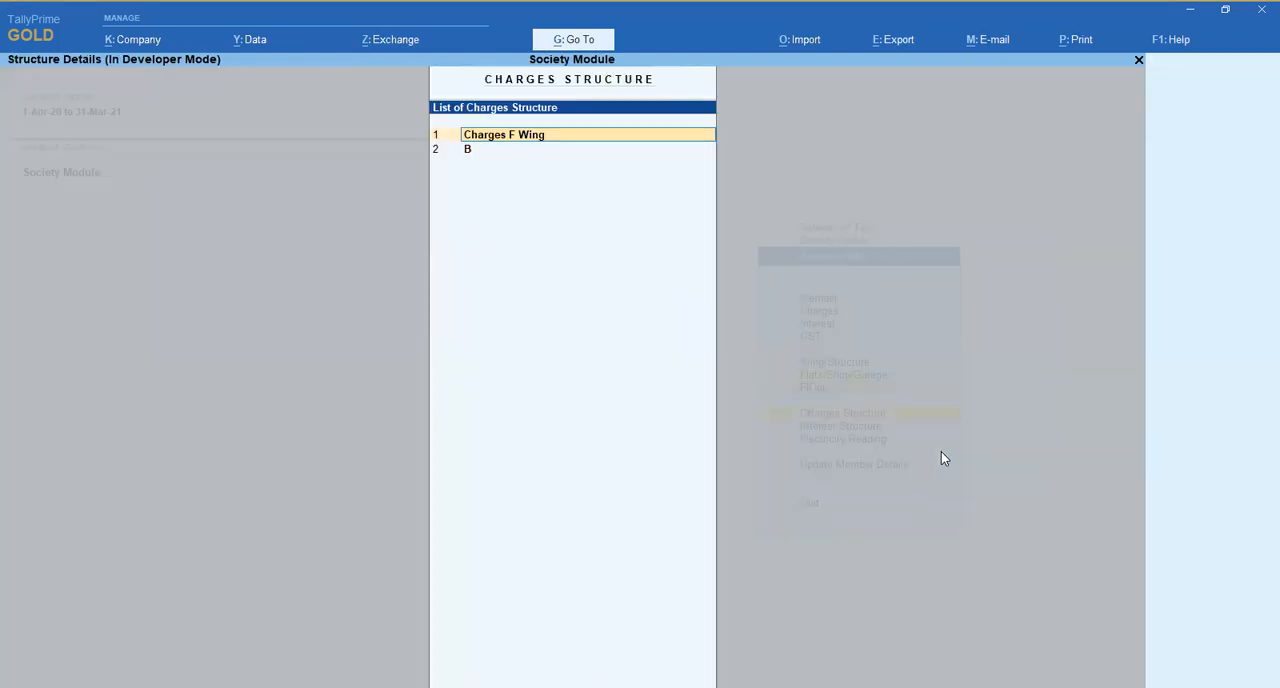
key("Return")
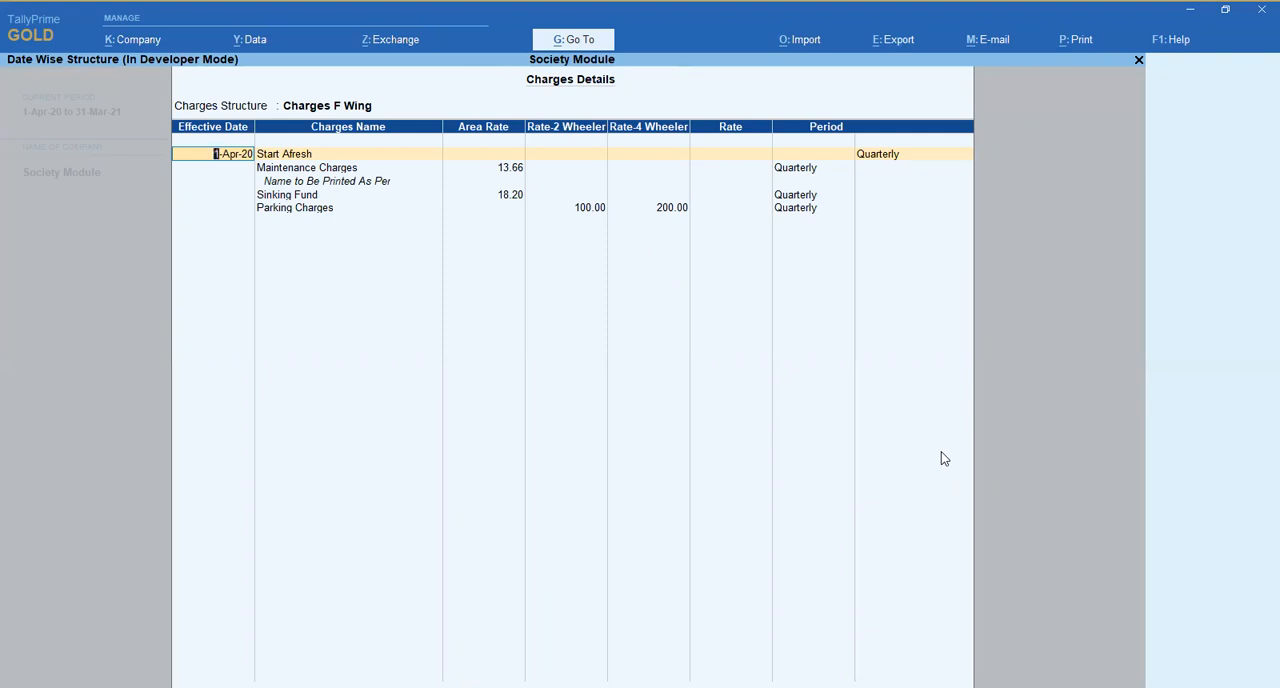
key("Return")
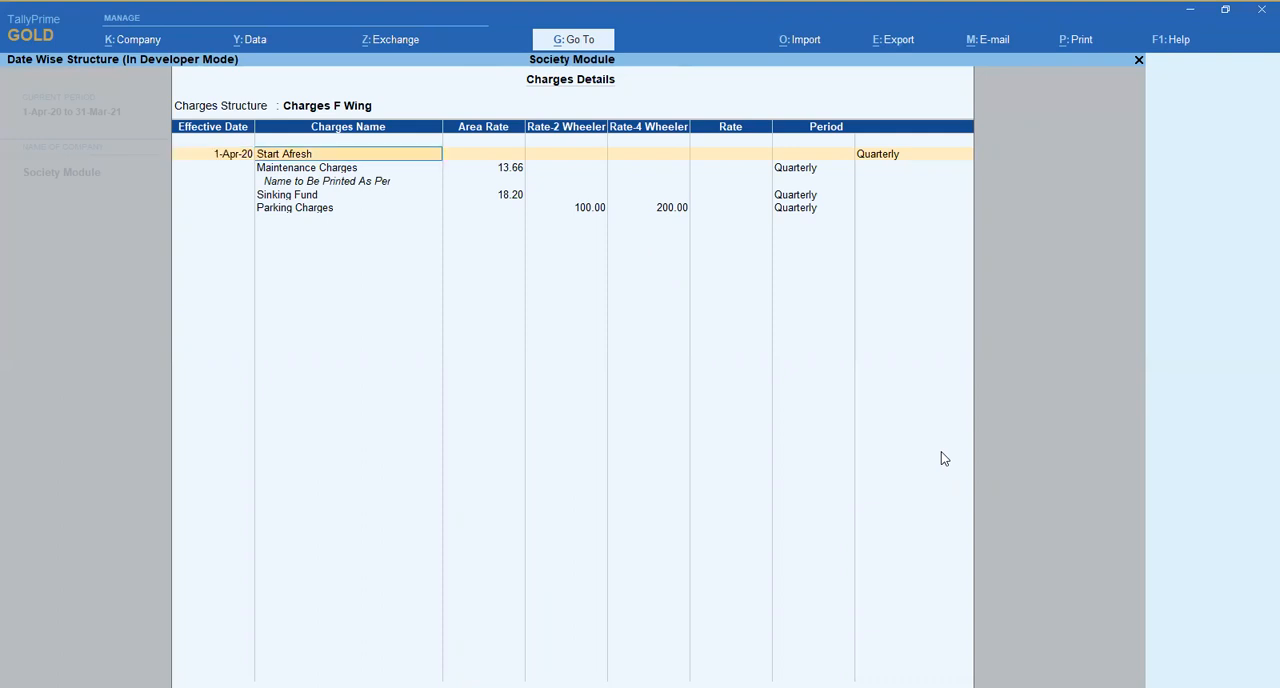
key("Return")
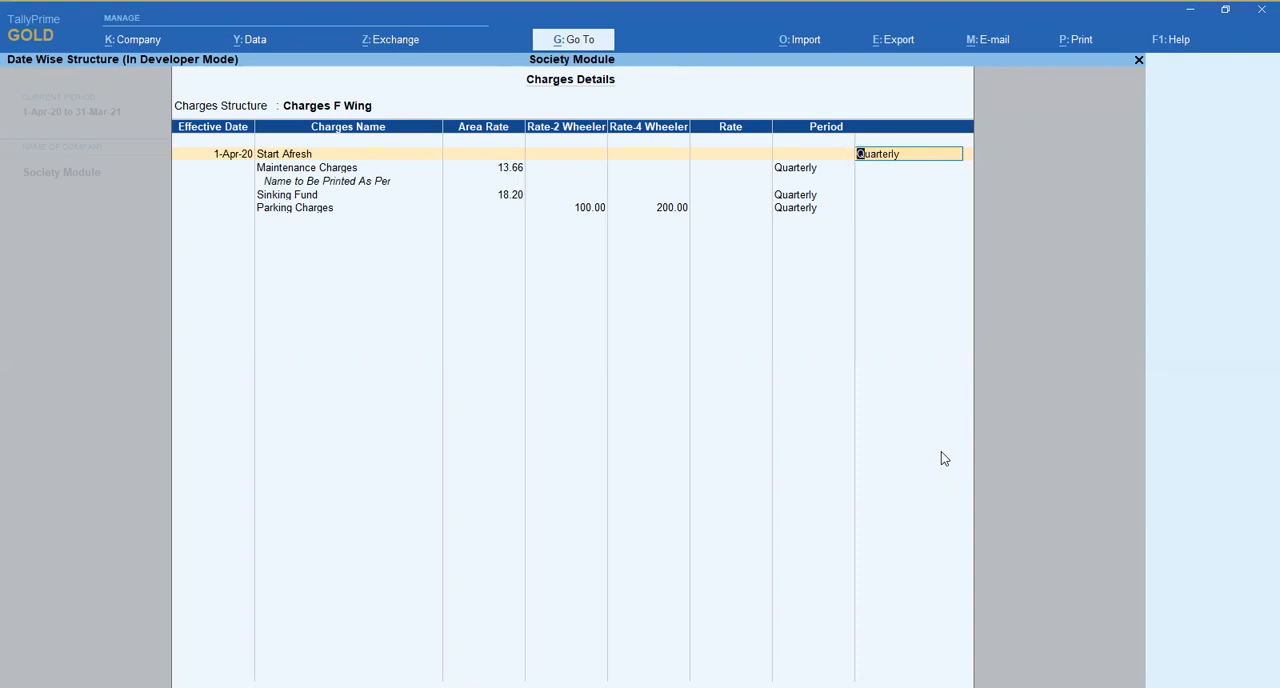
key("Return")
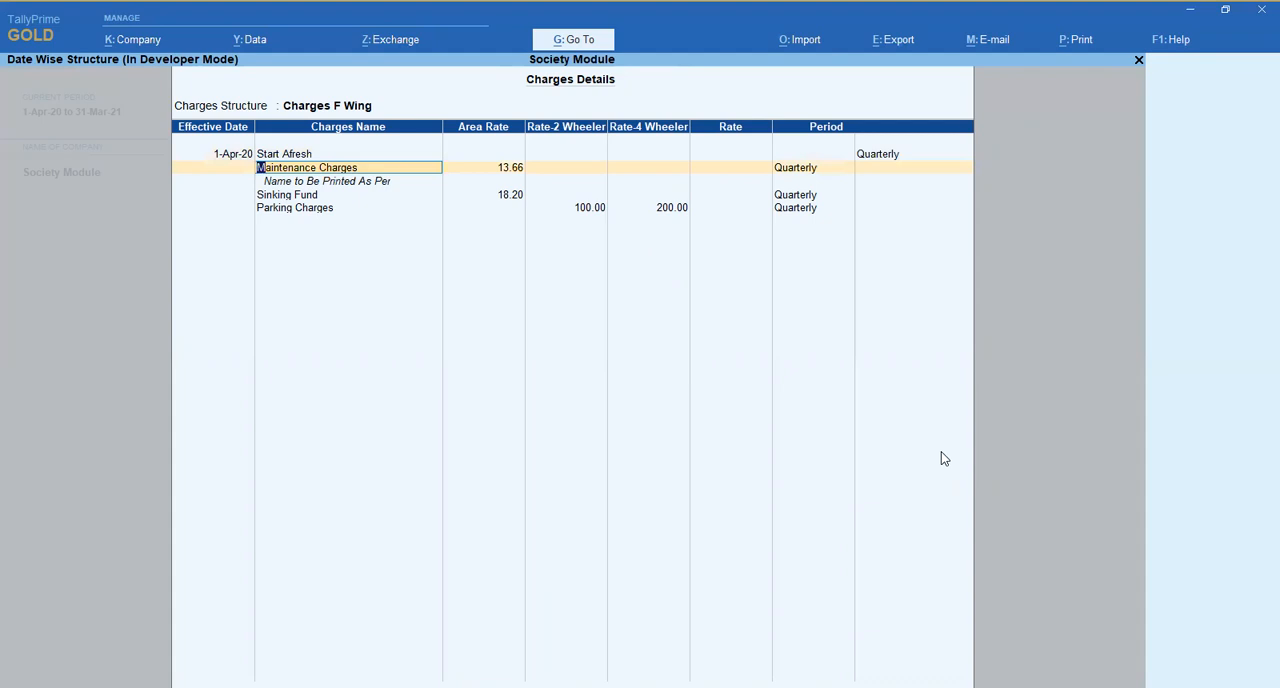
- Keep the Maintenance Charges description and area rate, and leave the Sinking Fund entry as it is
key("Return")
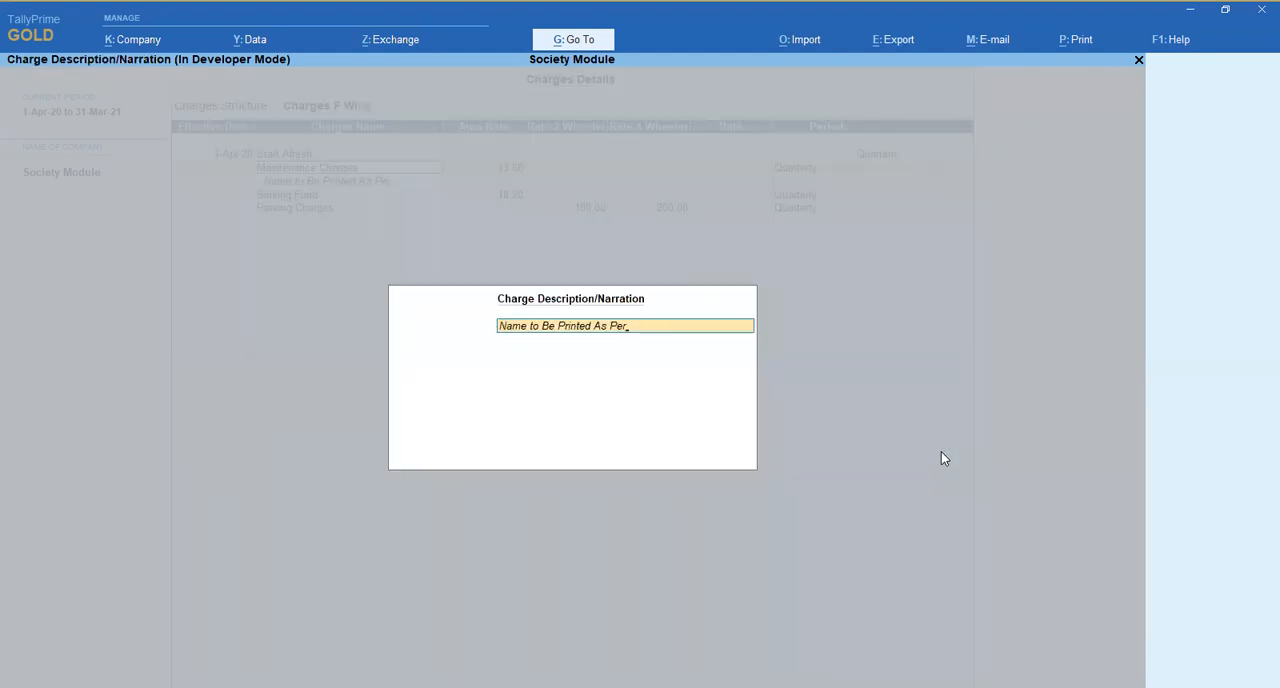
key("Return")
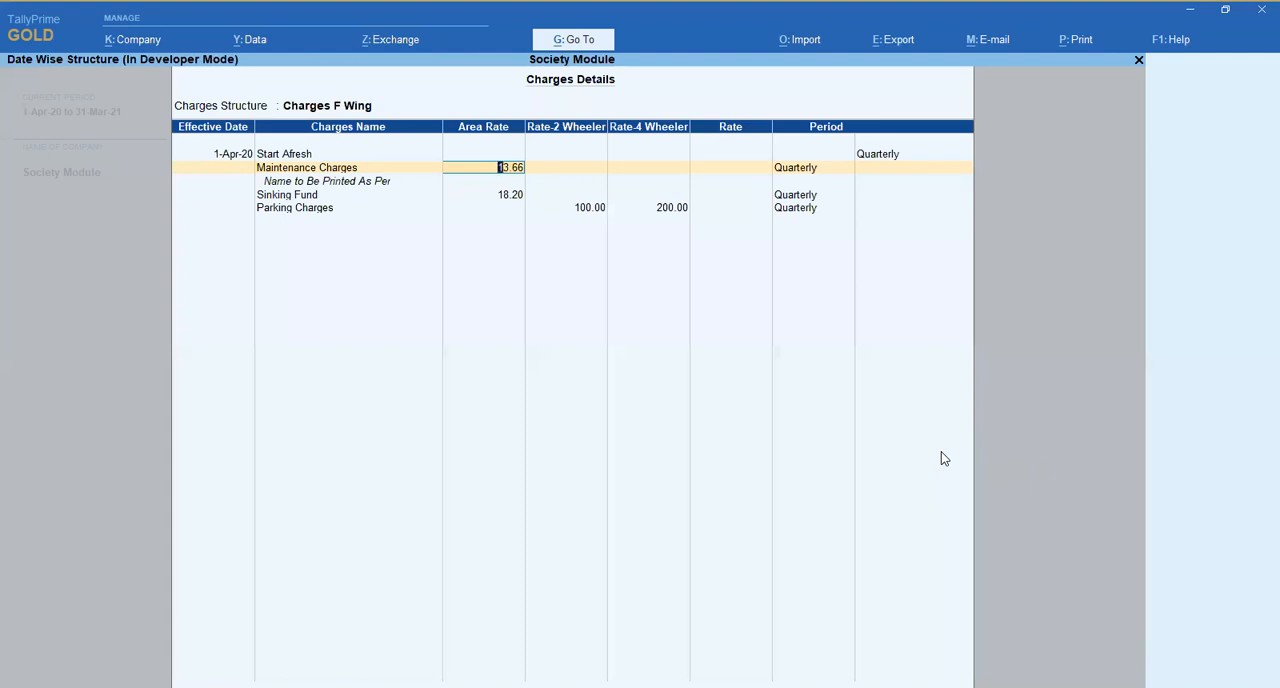
key("Return")
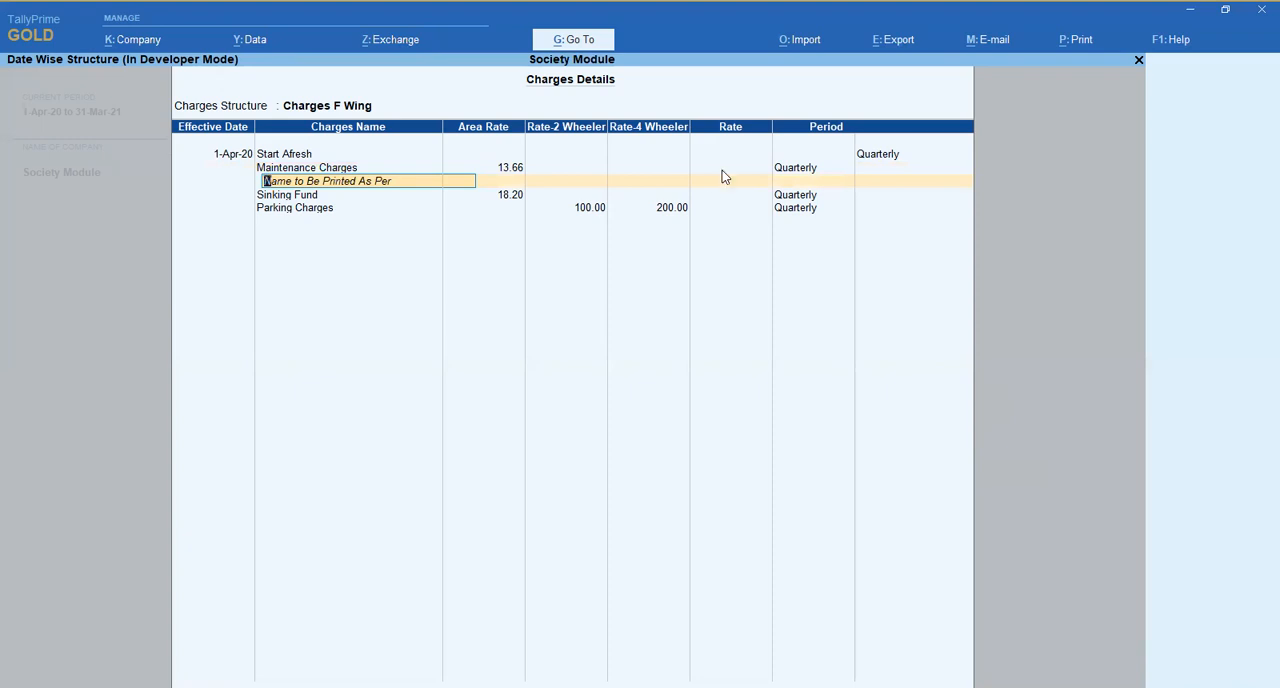
key("Return")
- Clear the four-wheeler rate of Parking Charges and set its two-wheeler rate to 100
key("Return")
key("Return")
key("Return")
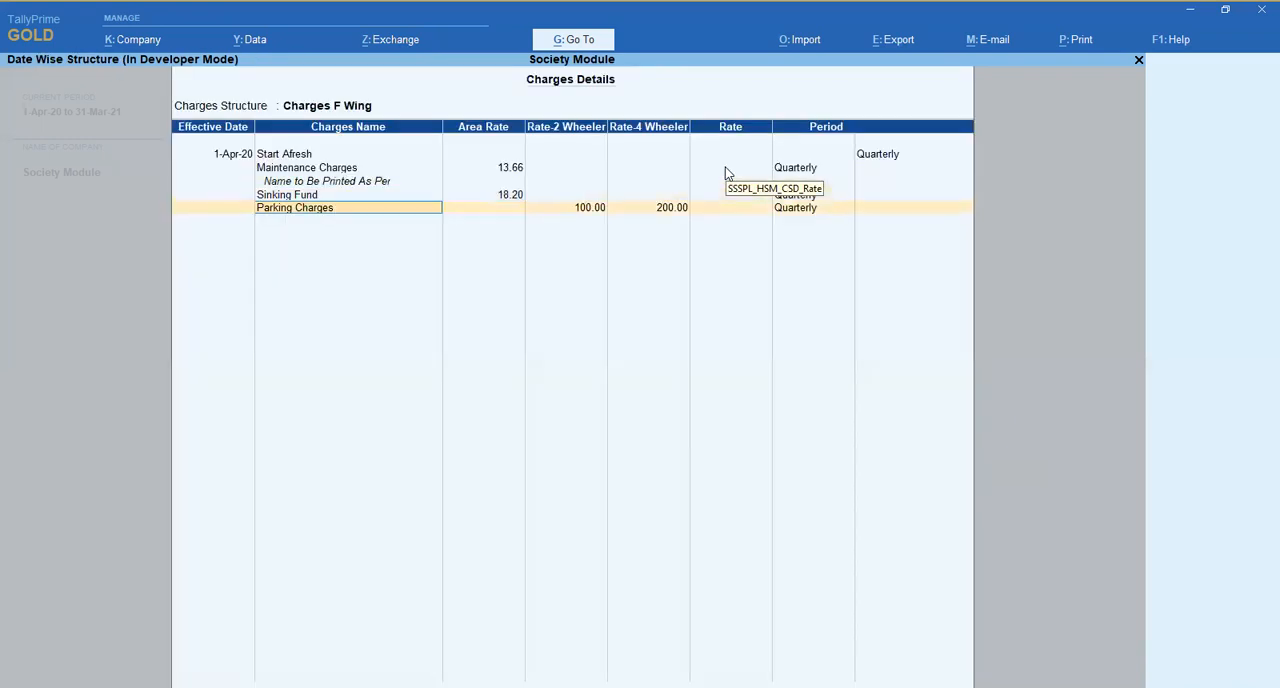
key("Return")
key("Return")
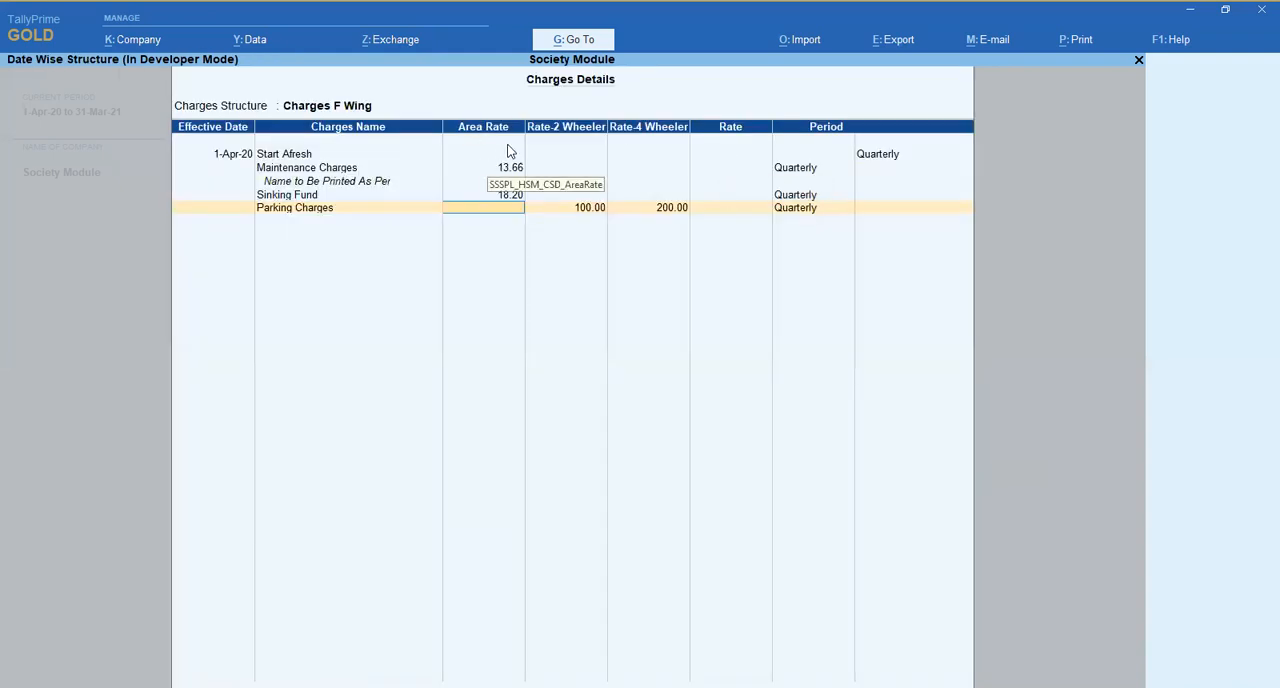
key("Return")
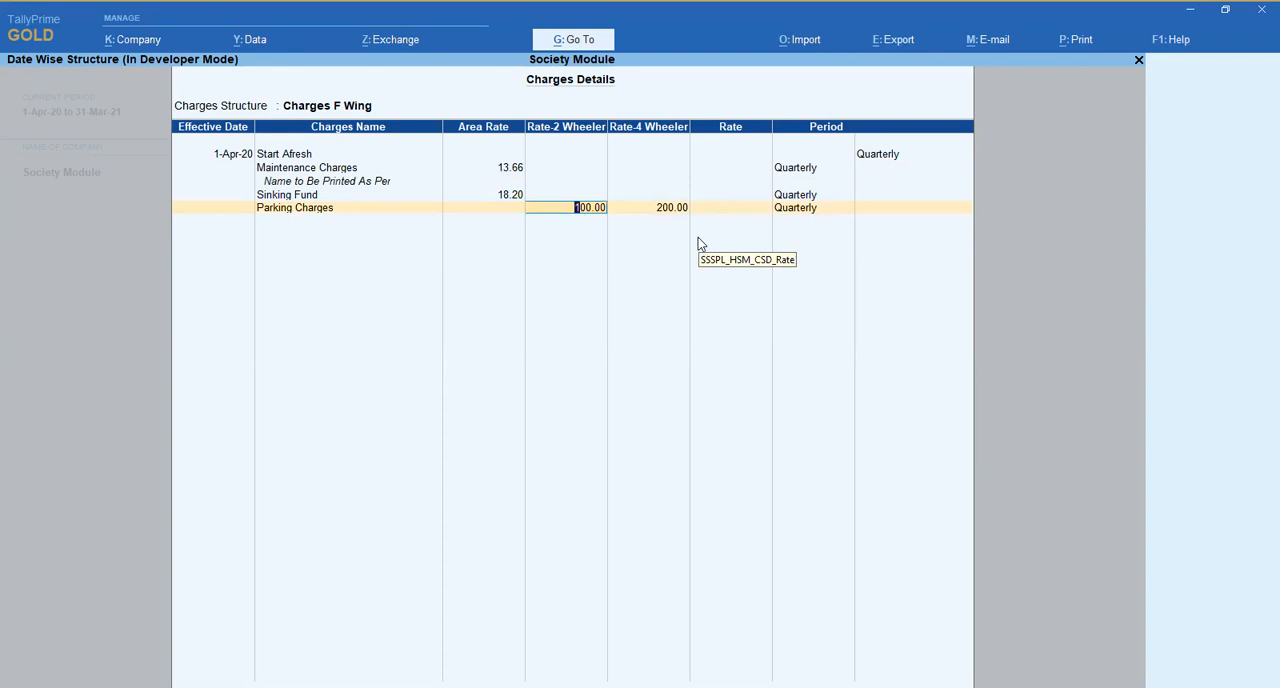
key("Return")
key("Return")
key("Return")
key("BackSpace")
key("BackSpace")
key("BackSpace")
key("BackSpace")
key("Return")
key("space")
key("Return")
key("space")
key("Return")
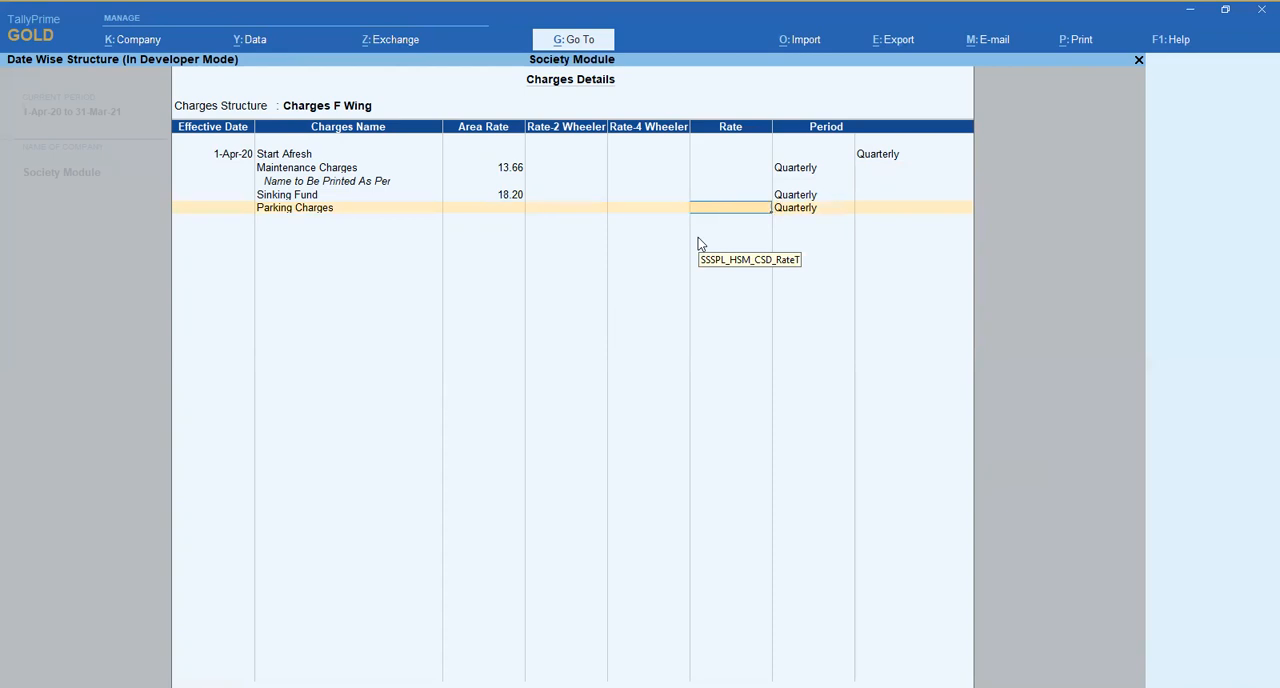
key("BackSpace")
key("BackSpace")
type("100")
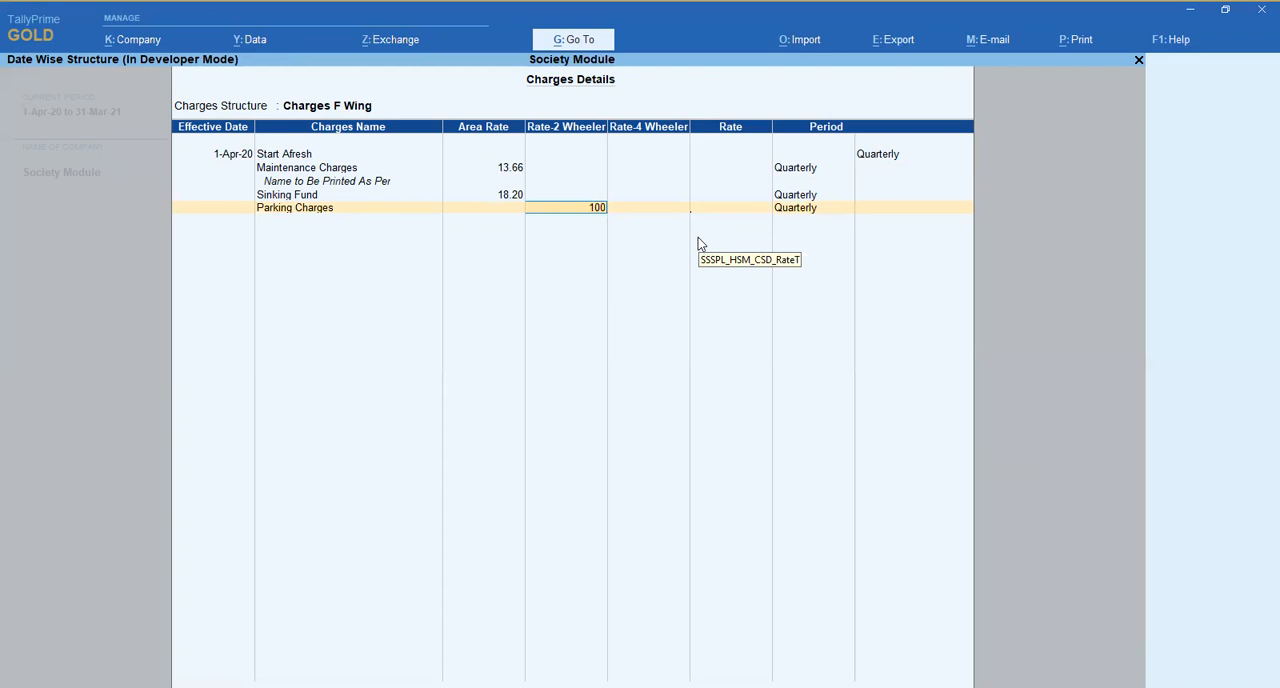
key("Return")
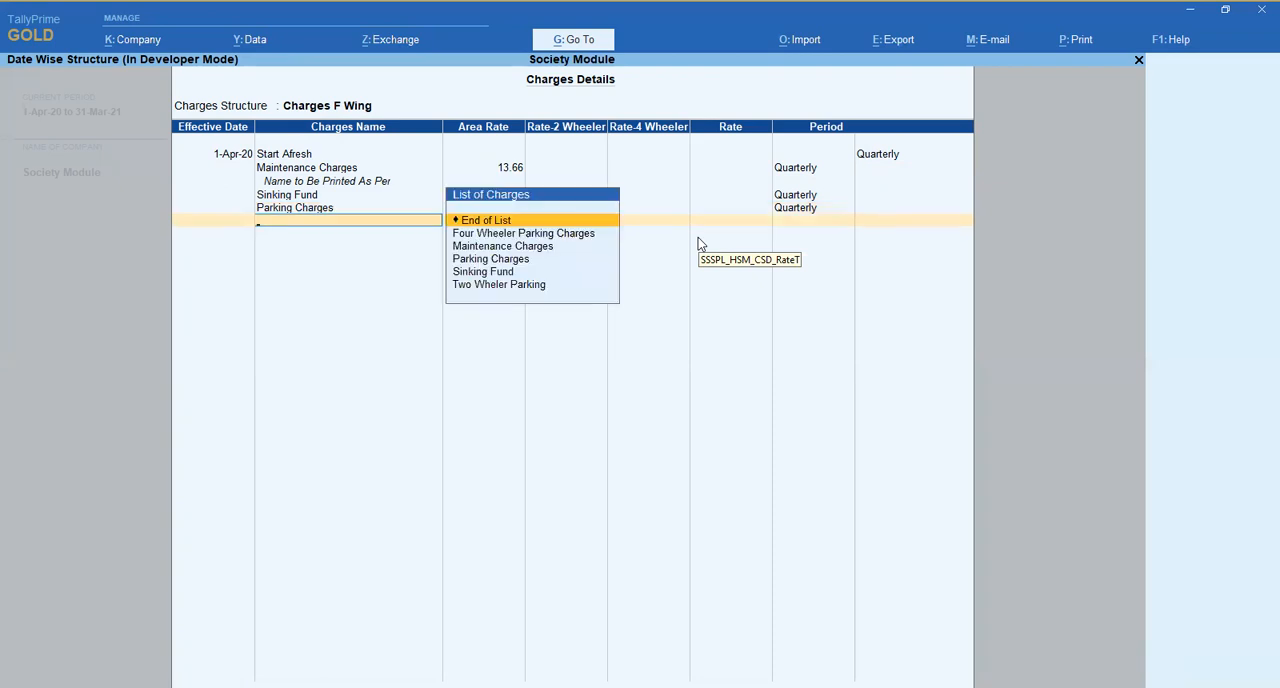
key("Down")
key("Down")
key("Down")
key("Return")
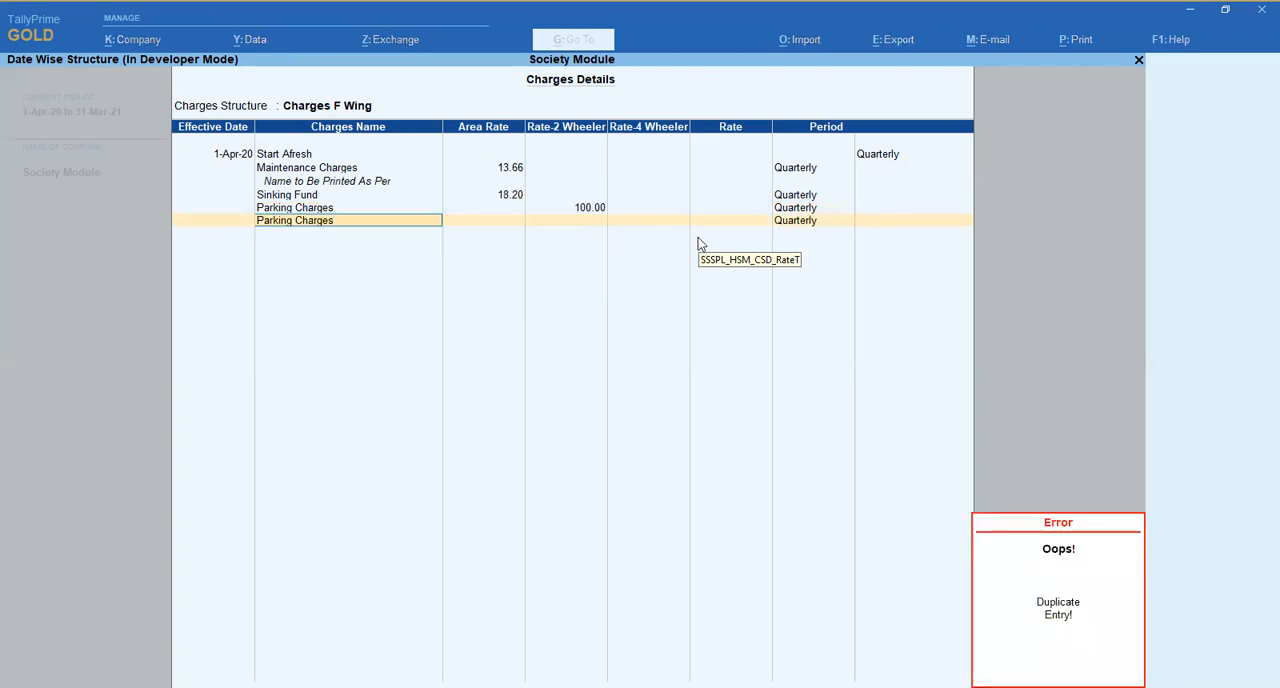
- Add the Two Wheler Parking charge to the structure with a Rate-4 Wheeler of 50 and the Quarterly period
key("Down")
key("Down")
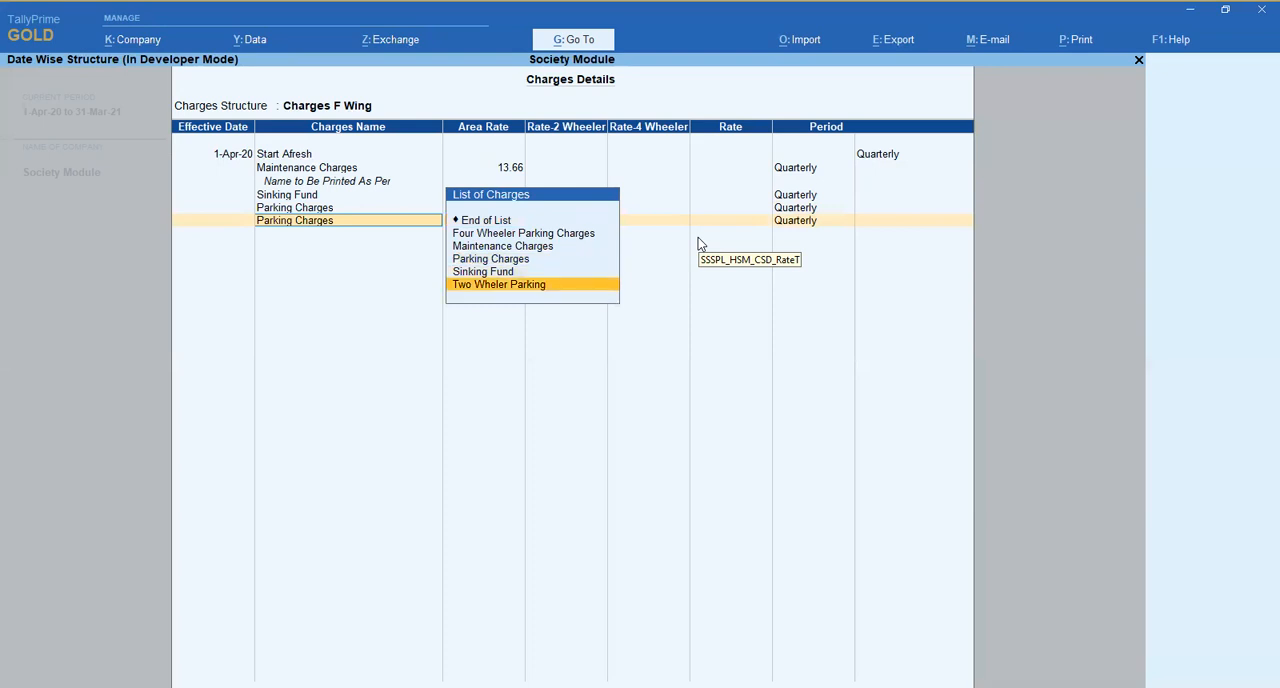
key("Return")
key("Return")
key("Return")
key("Return")
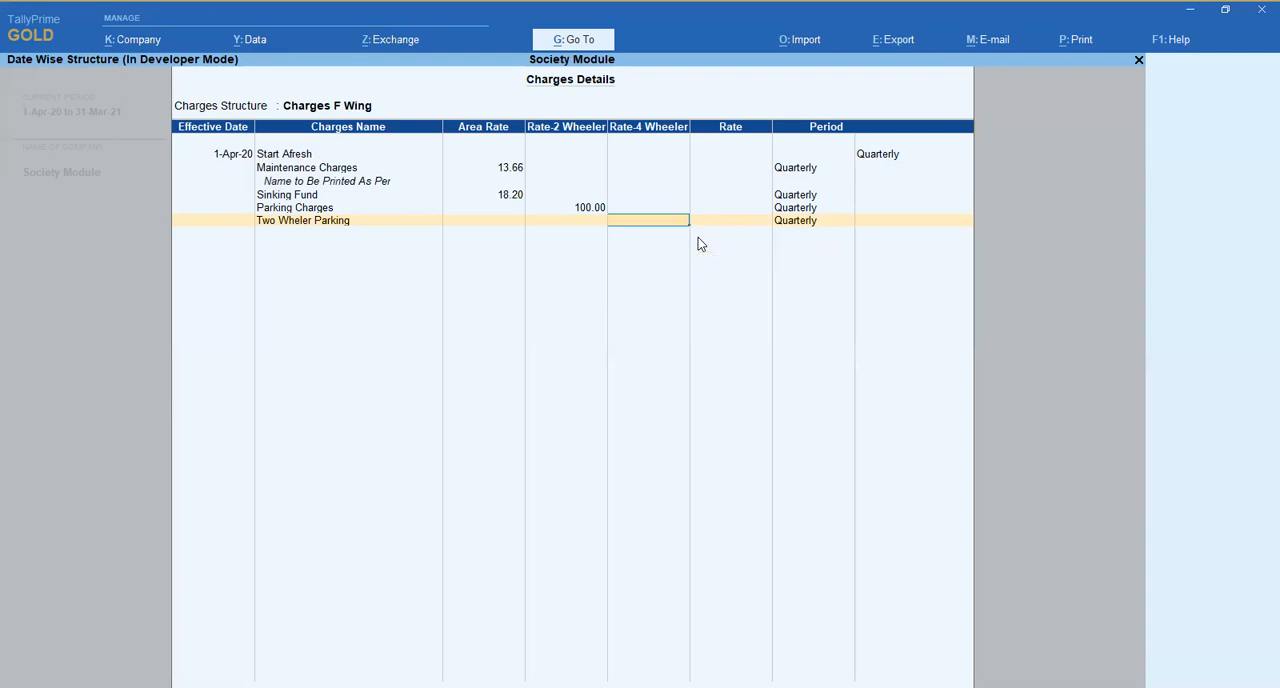
type("50")
key("Return")
key("Return")
key("Return")
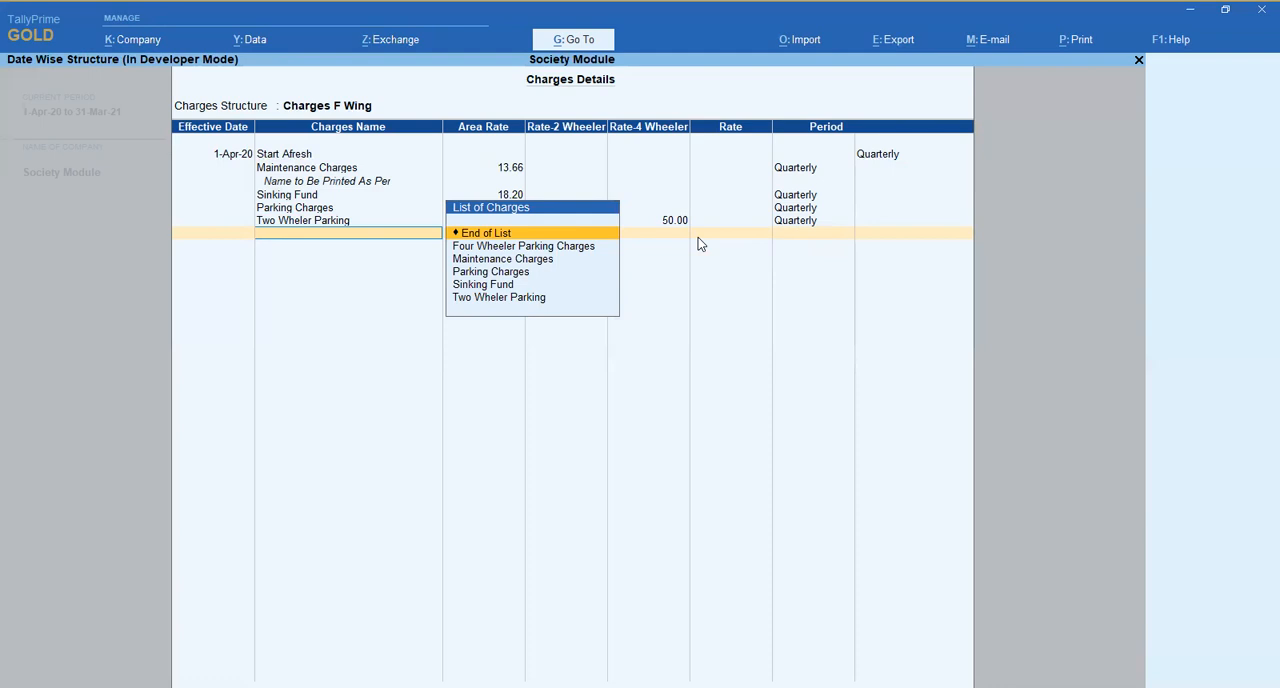
- End the list of charges and save the Charges F Wing structure
key("Return")
key("Return")
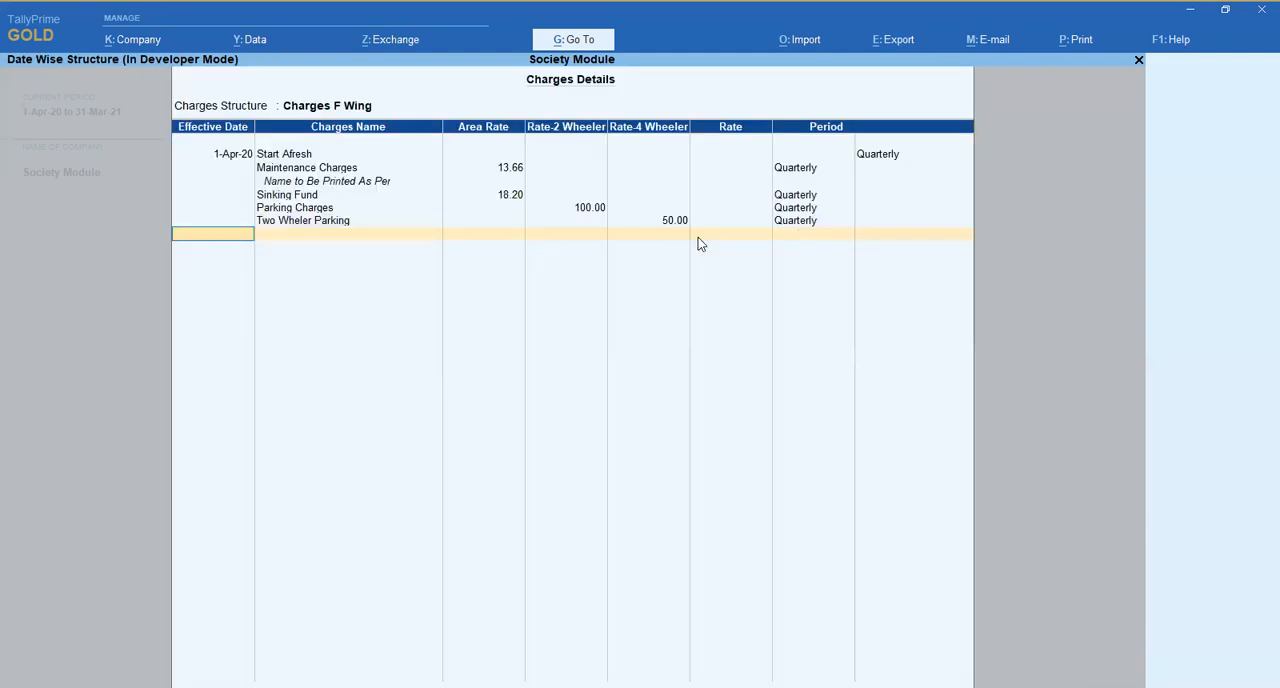
key("Return")
type("B")
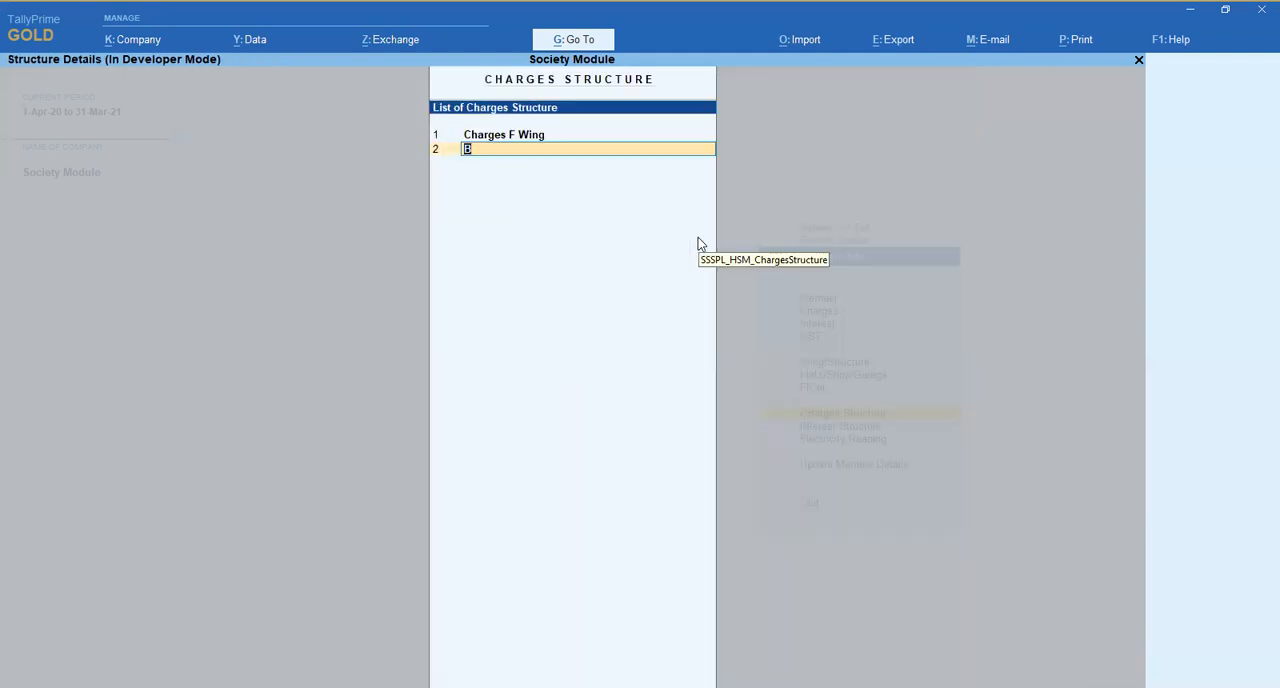
- Reopen Charges F Wing and add an entry effective 1-May-20 with start type Copy From Previous Value
key("Up")
key("Return")
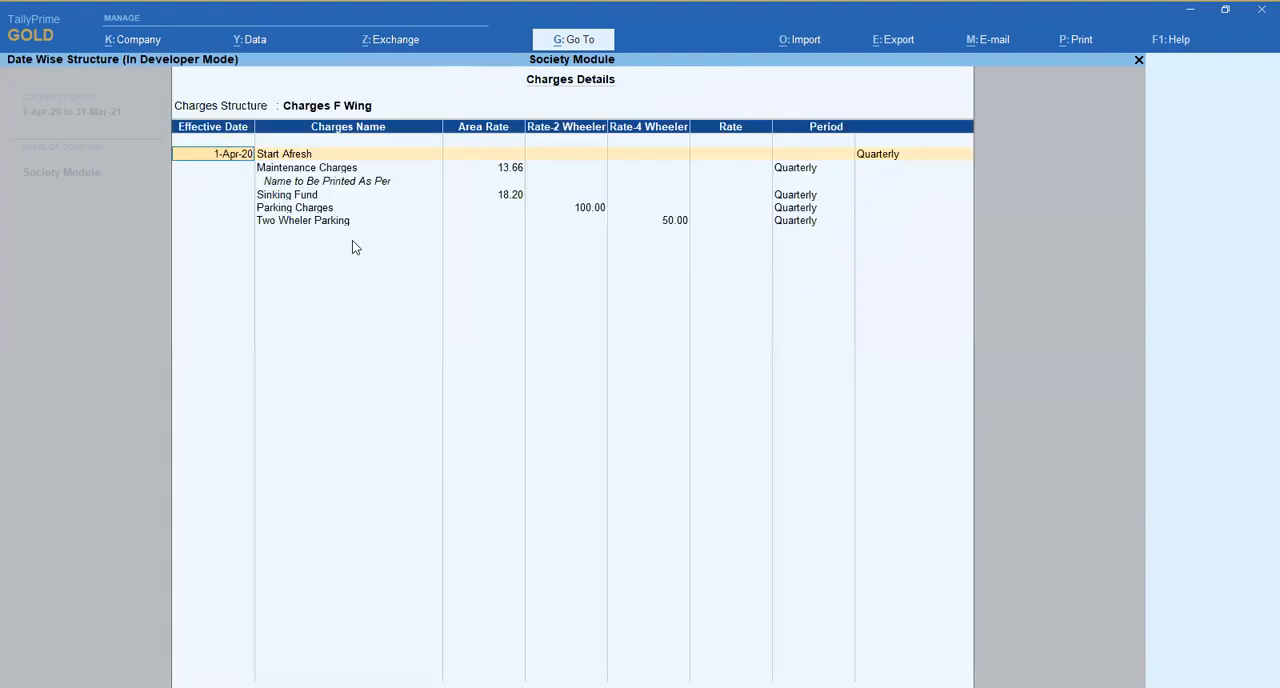
key("Down")
key("Down")
key("Down")
key("Down")
key("Down")
key("Down")
key("Return")
key("Return")
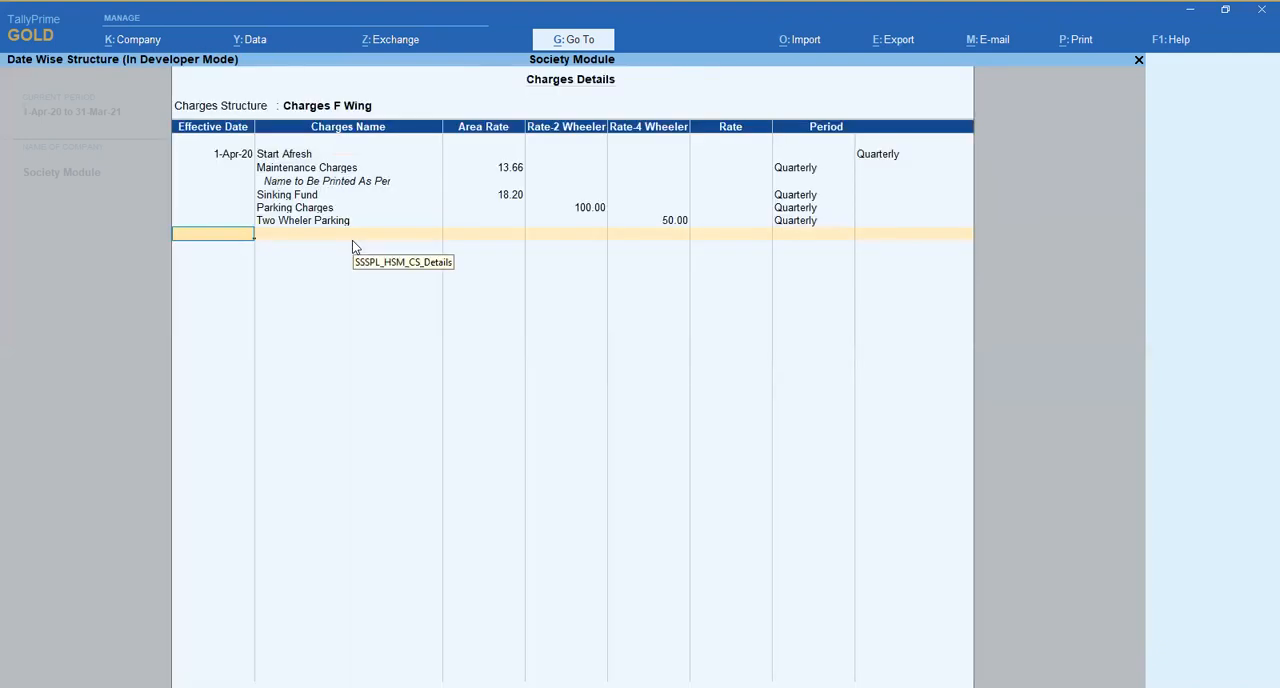
type("1.5")
key("Return")
key("BackSpace")
key("Down")
key("Down")
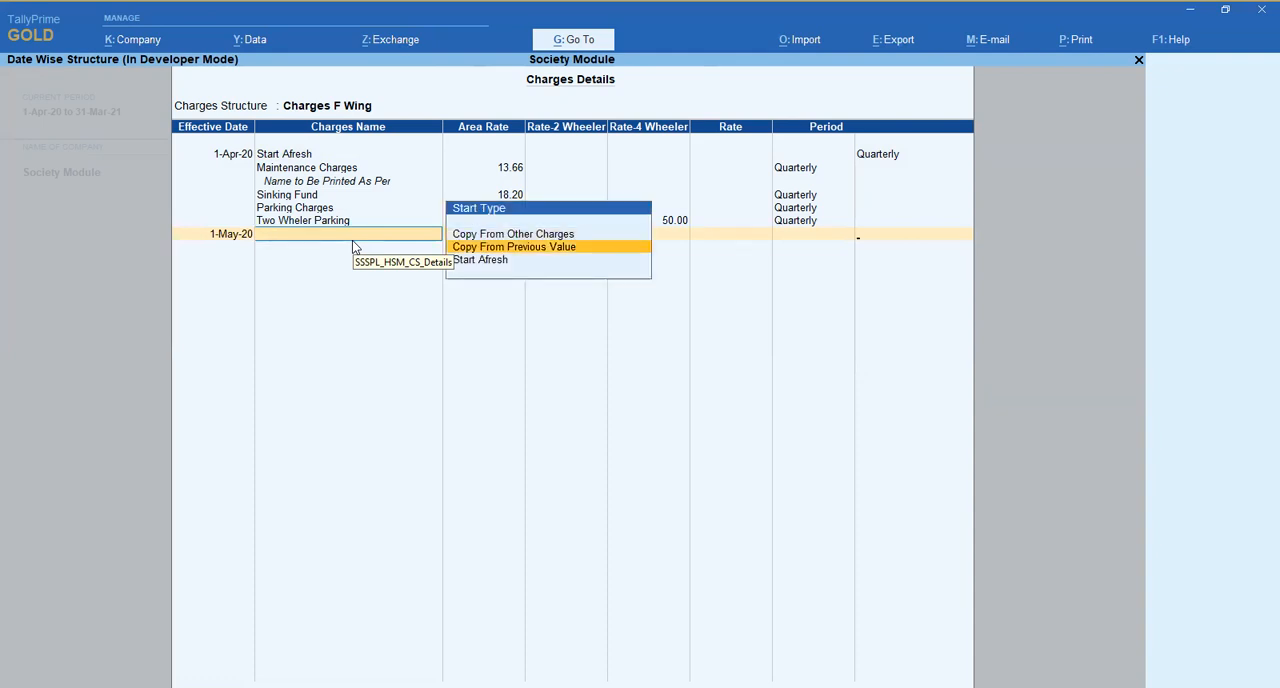
key("Return")
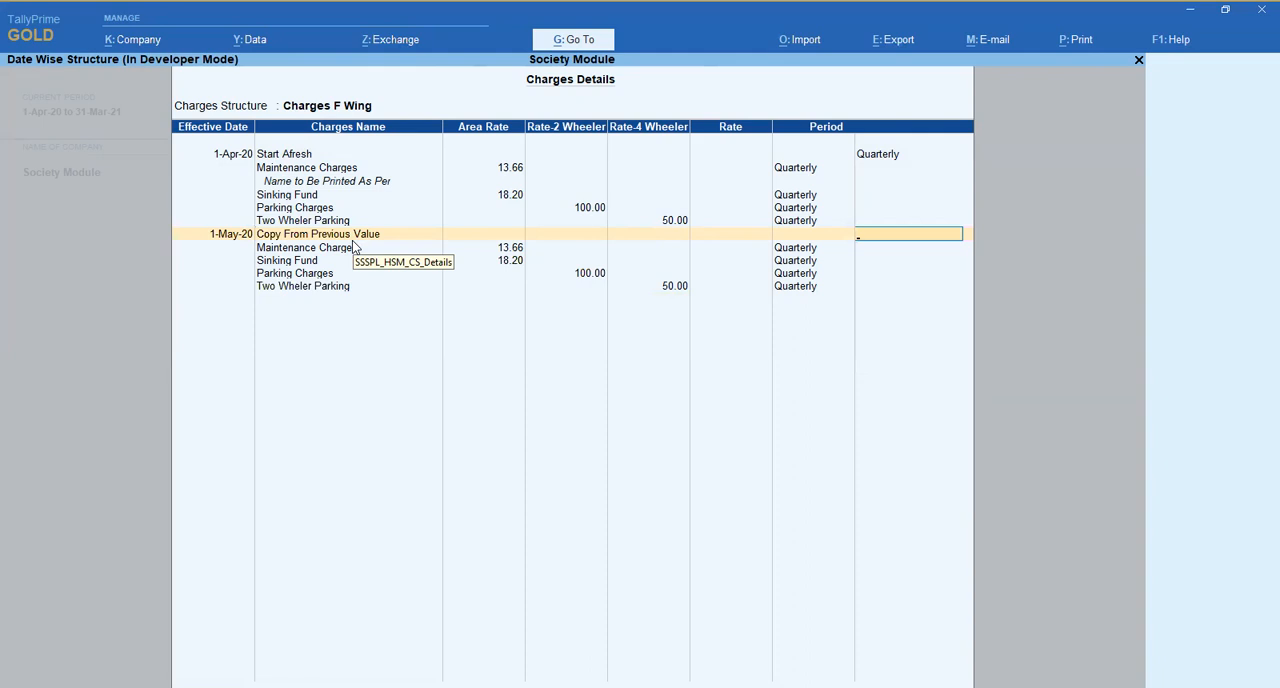
- Change the 1-May-20 entry's start type to Copy From Other Charges, pick the source structure, and discard the changes to Charges F Wing
key("BackSpace")
key("Up")
key("Down")
key("Down")
key("Down")
key("Return")
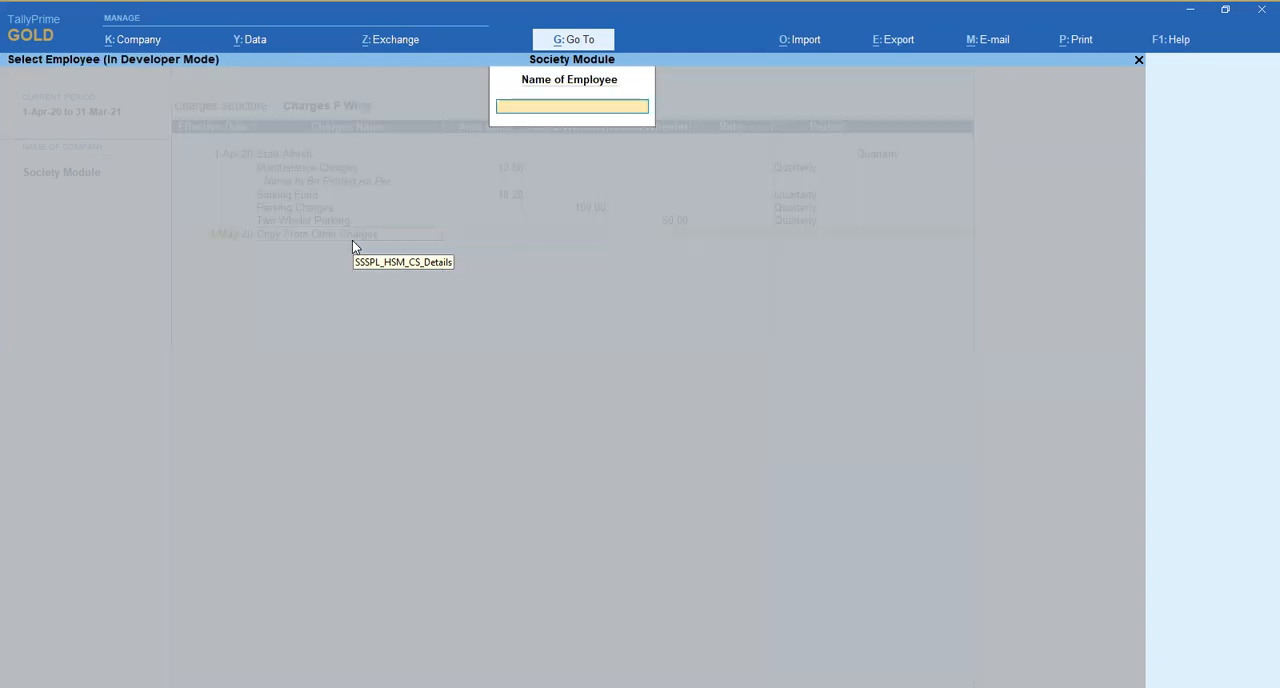
key("Return")
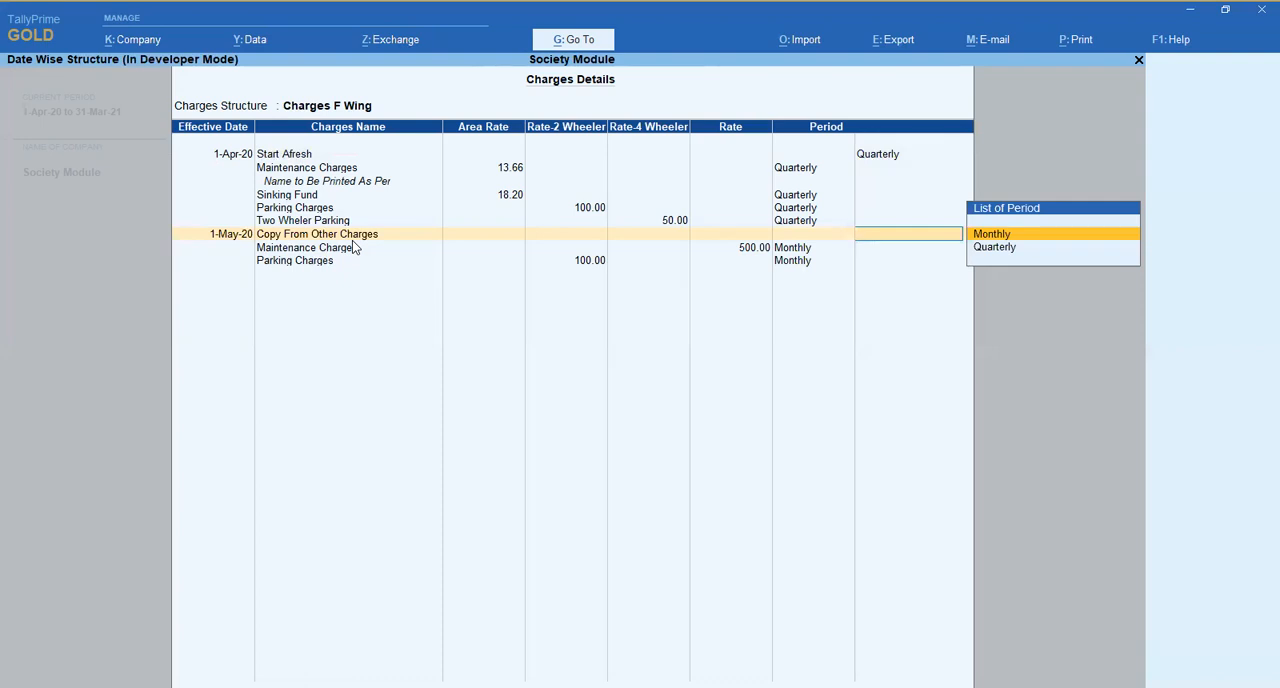
key("Escape")
key("y")
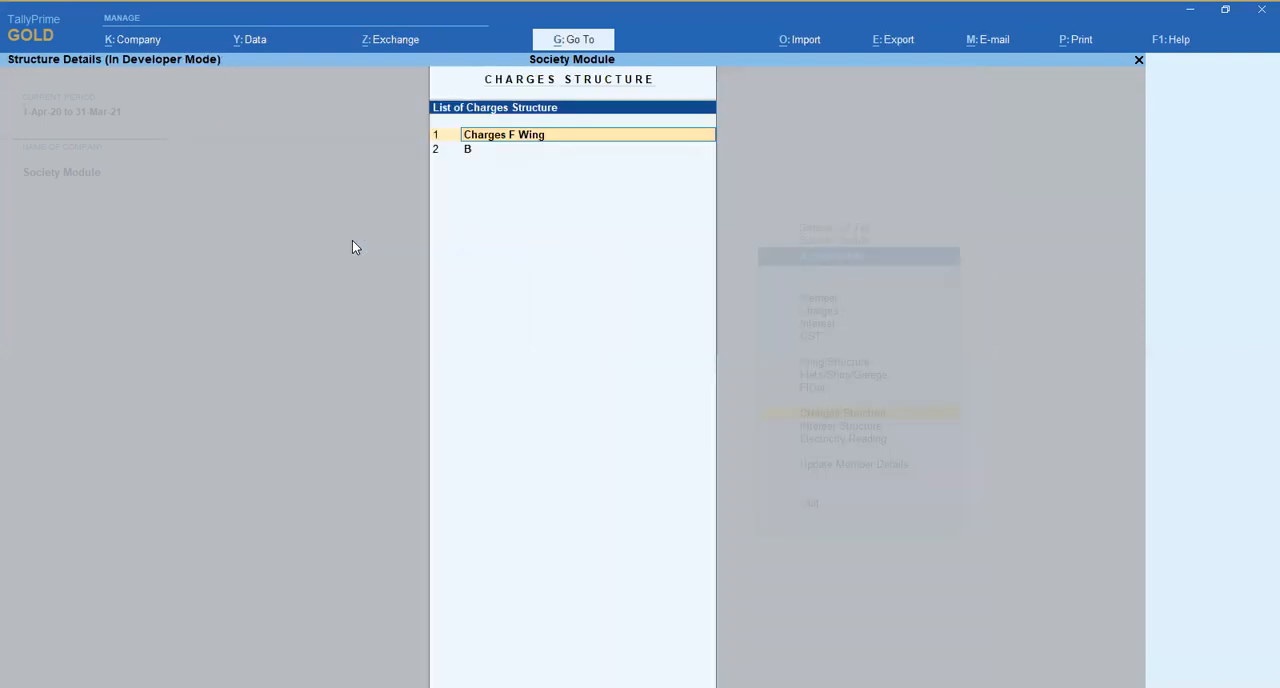
- Review the charge details of charges structure B and leave the charges structures without saving
key("Down")
key("Return")
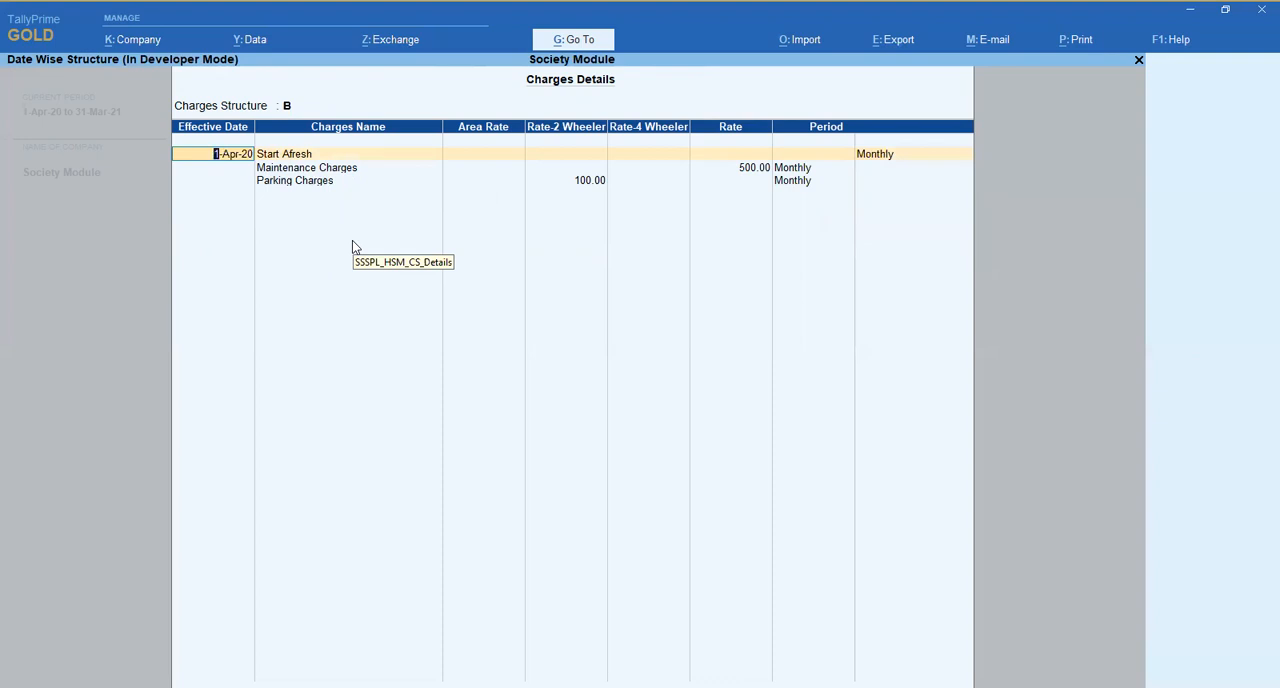
key("BackSpace")
key("Escape")
key("y")
key("Escape")
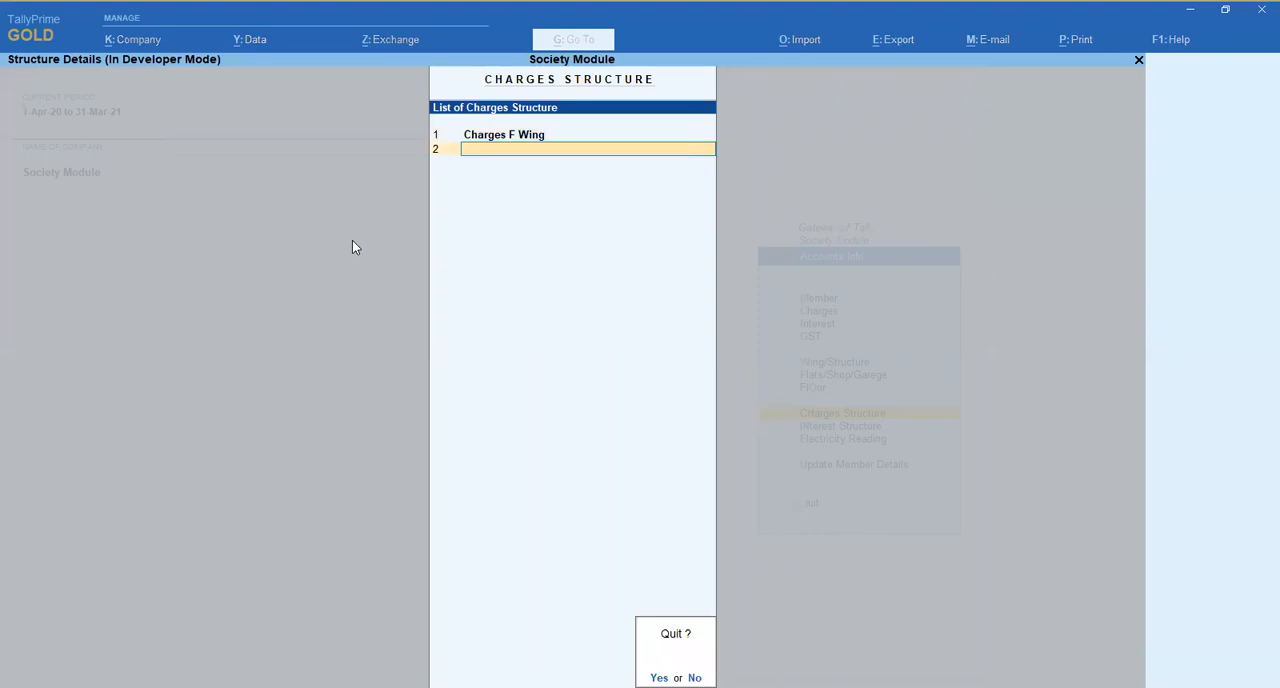
key("y")
- Open wing A in the Wing/Structure master for alteration
key("Up")
key("Up")
key("Up")
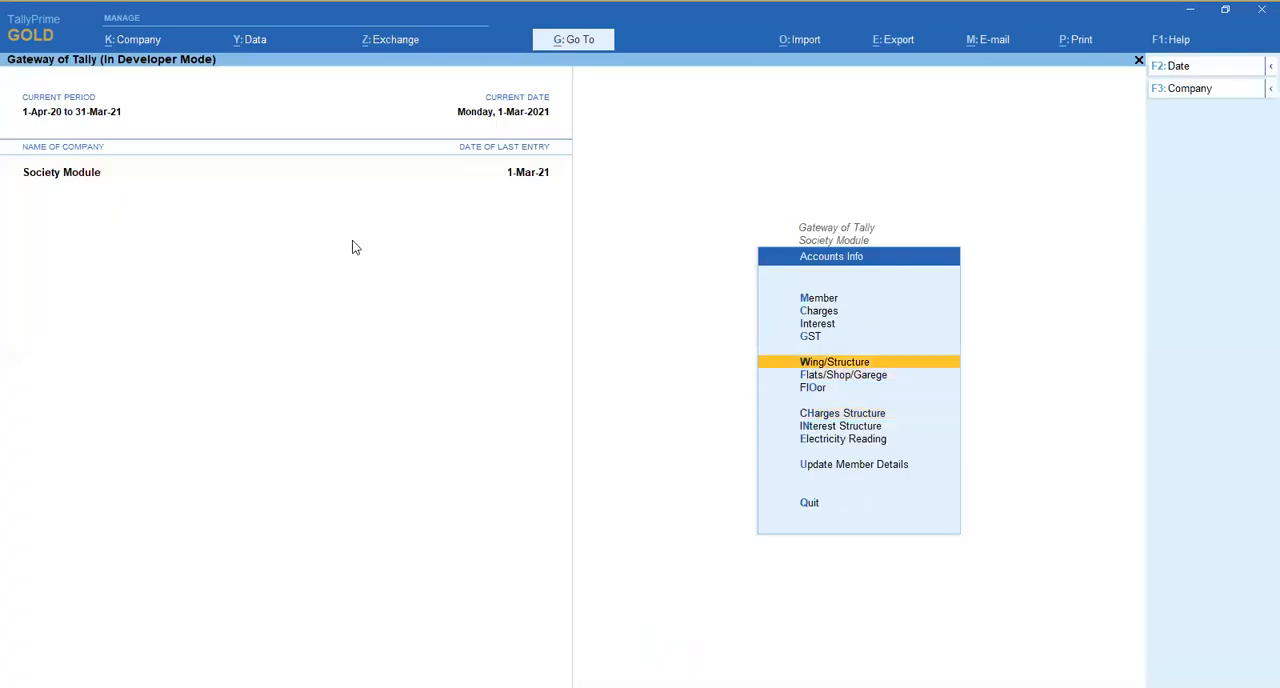
key("Return")
key("Down")
key("Down")
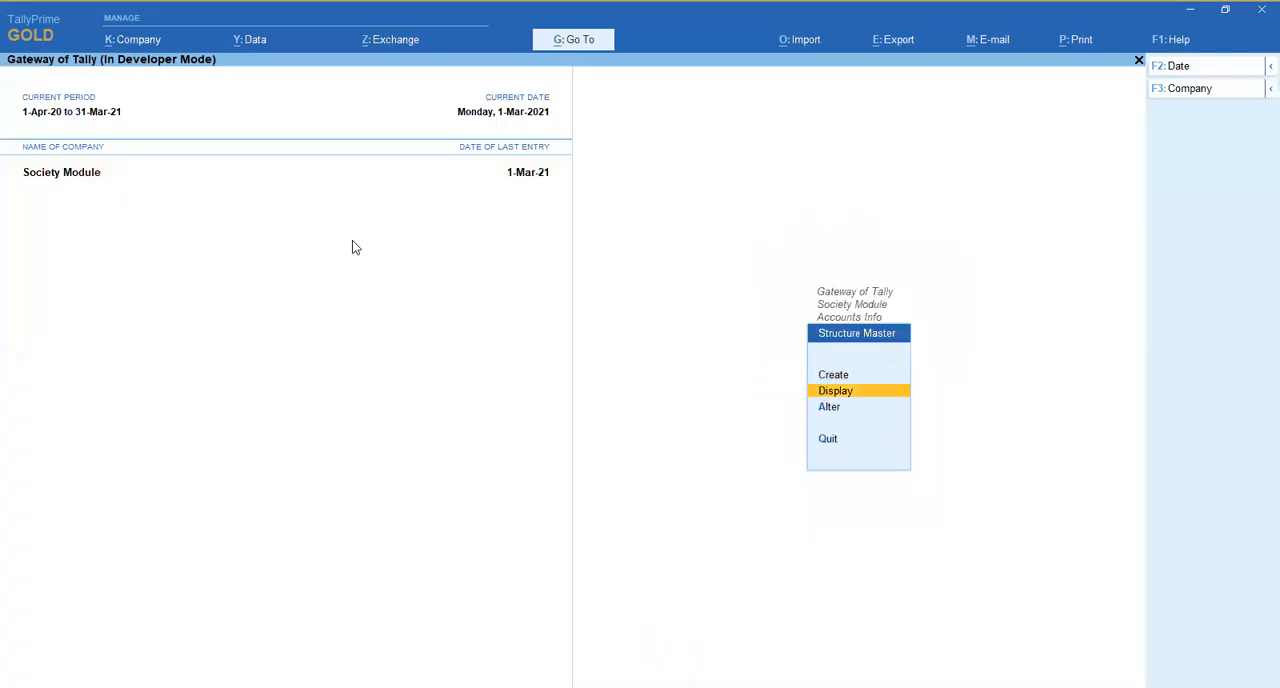
key("Return")
- Go through wing A's floor, flat number, area and structure rows, and accept the master
key("Return")
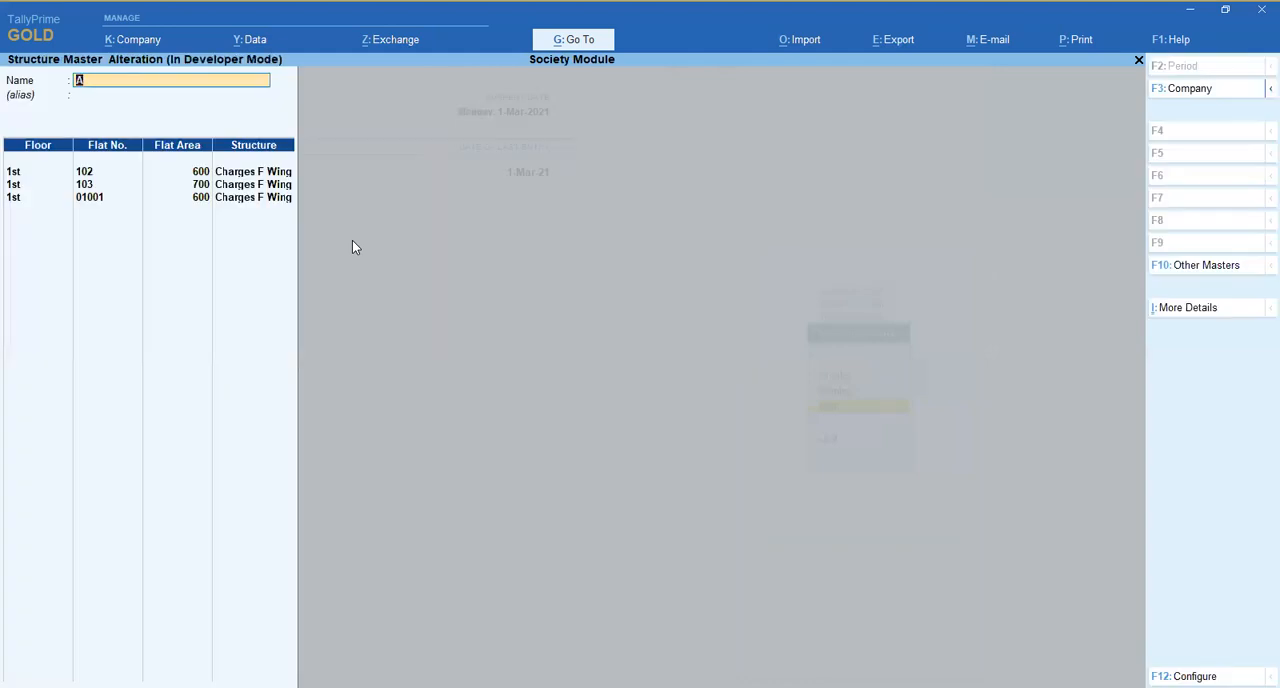
key("Return")
key("Return")
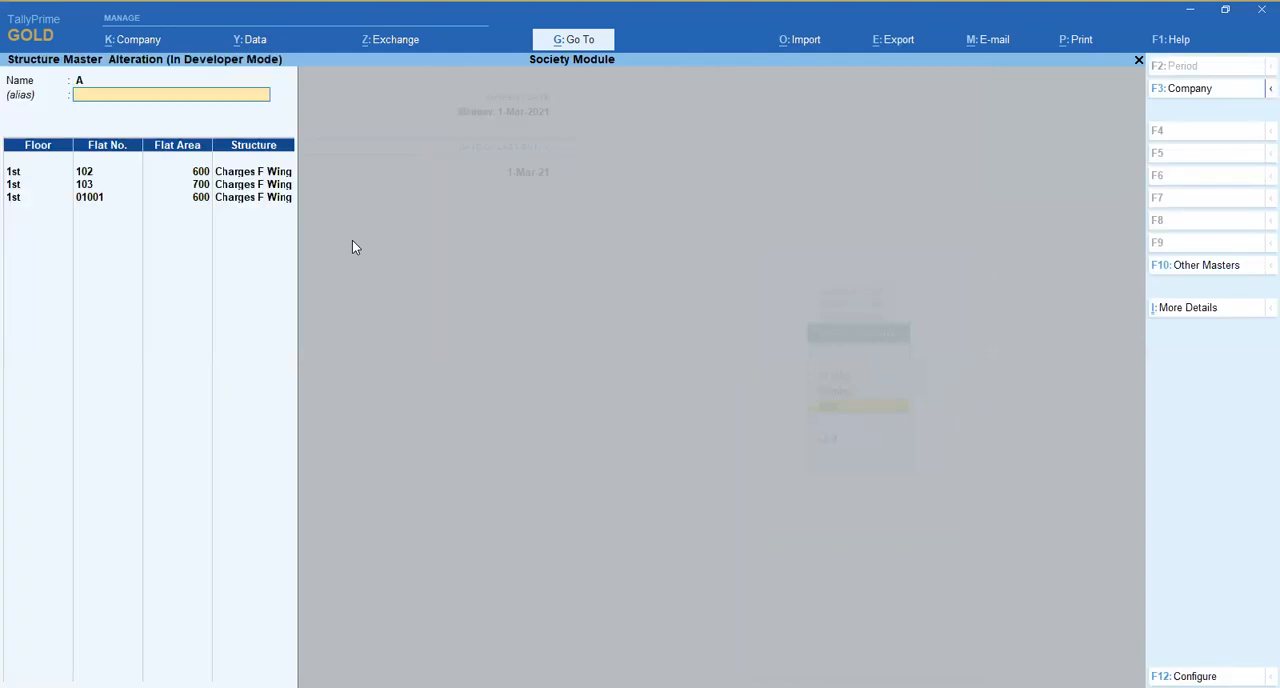
key("Down")
key("Down")
key("Down")
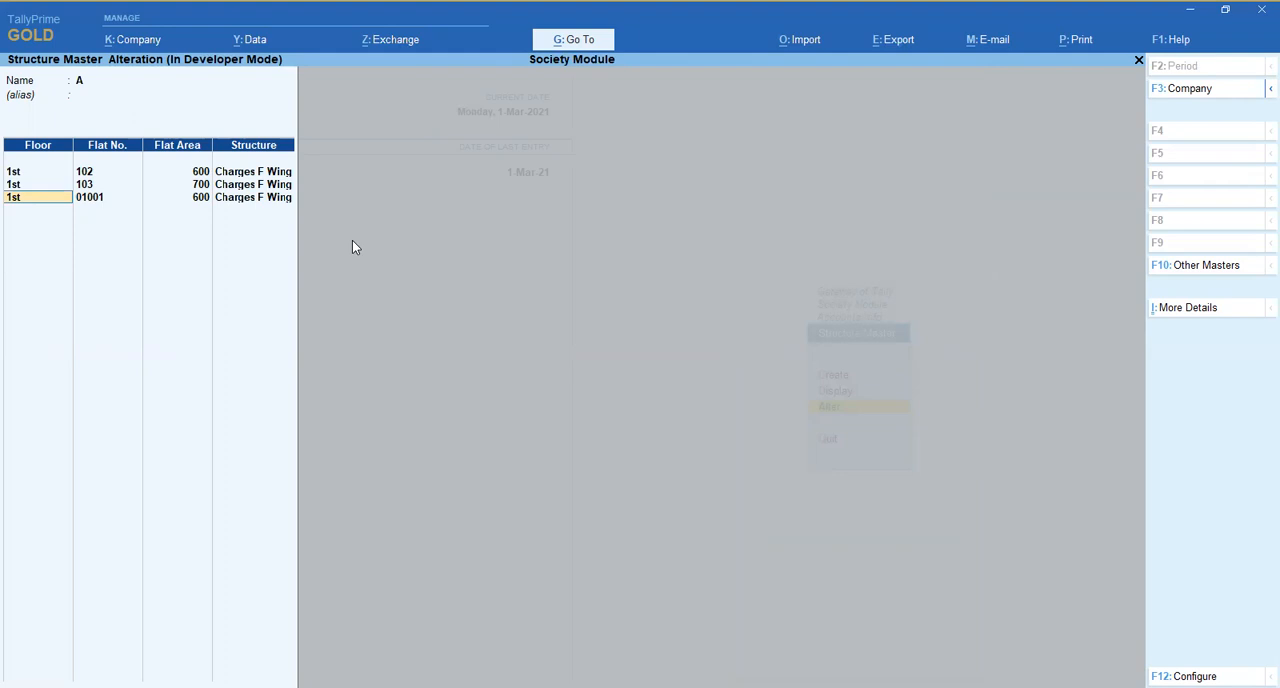
key("Up")
key("Return")
key("Return")
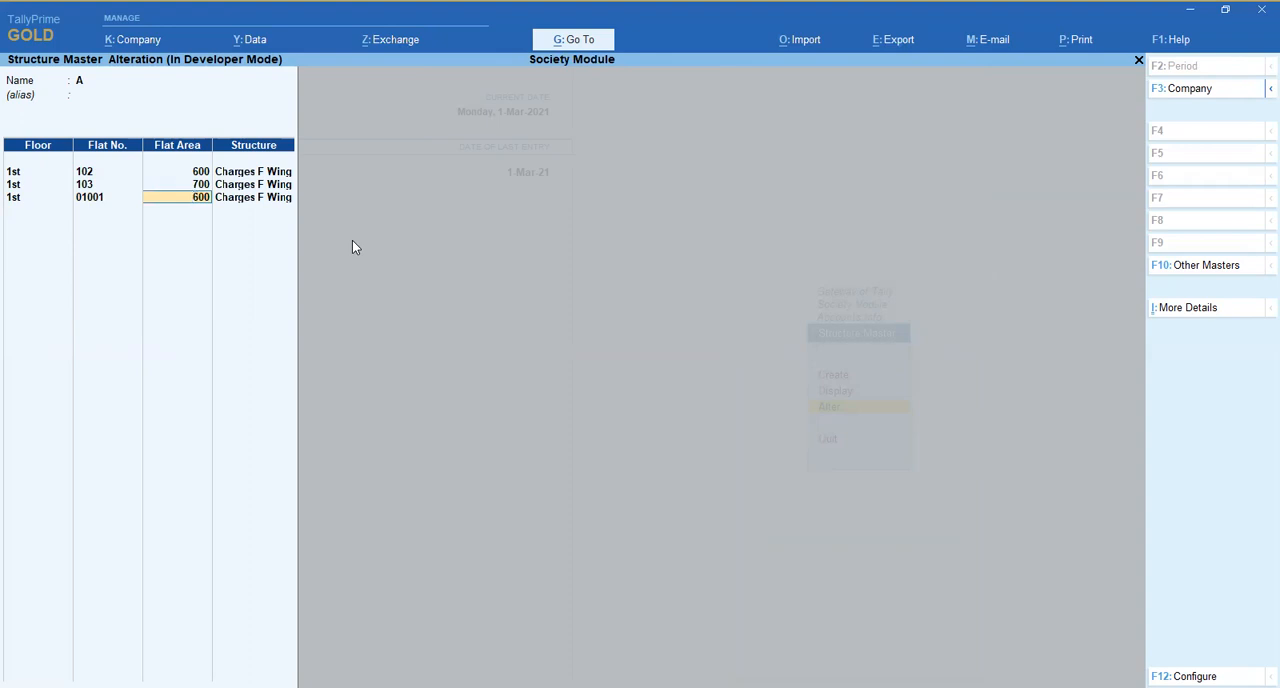
key("Return")
key("Return")
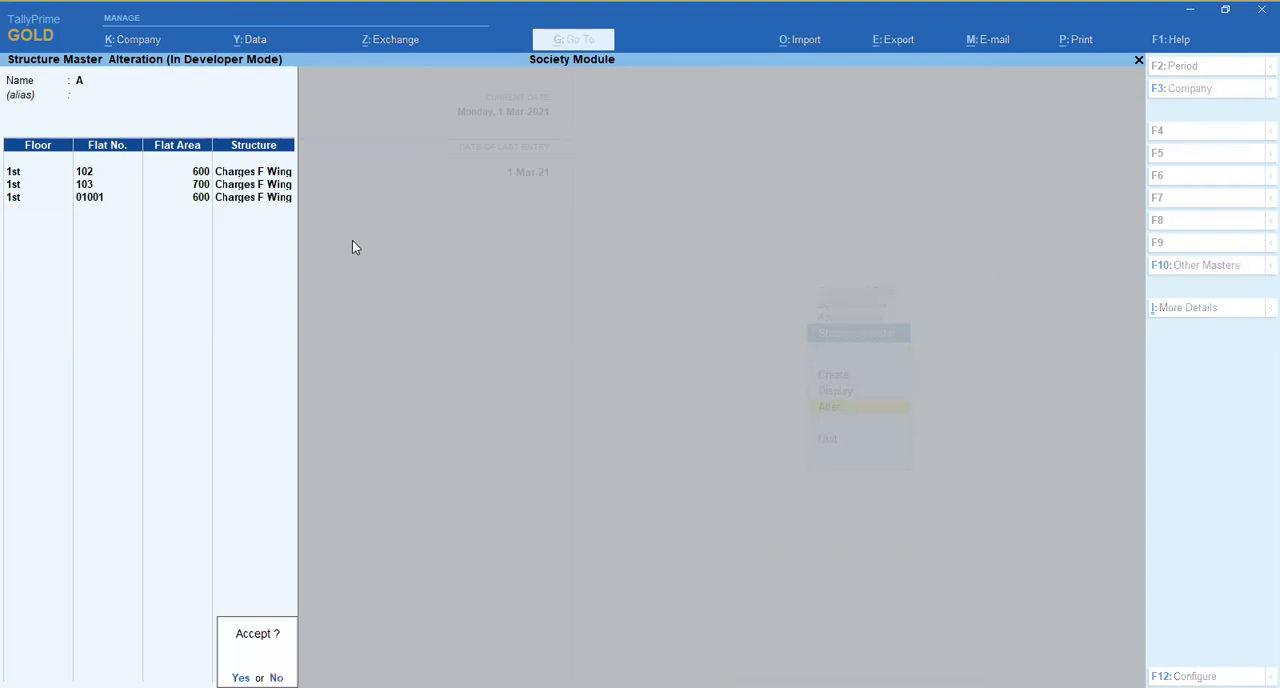
- Leave the wing master and open the first listed member's ledger for alteration
key("Return")
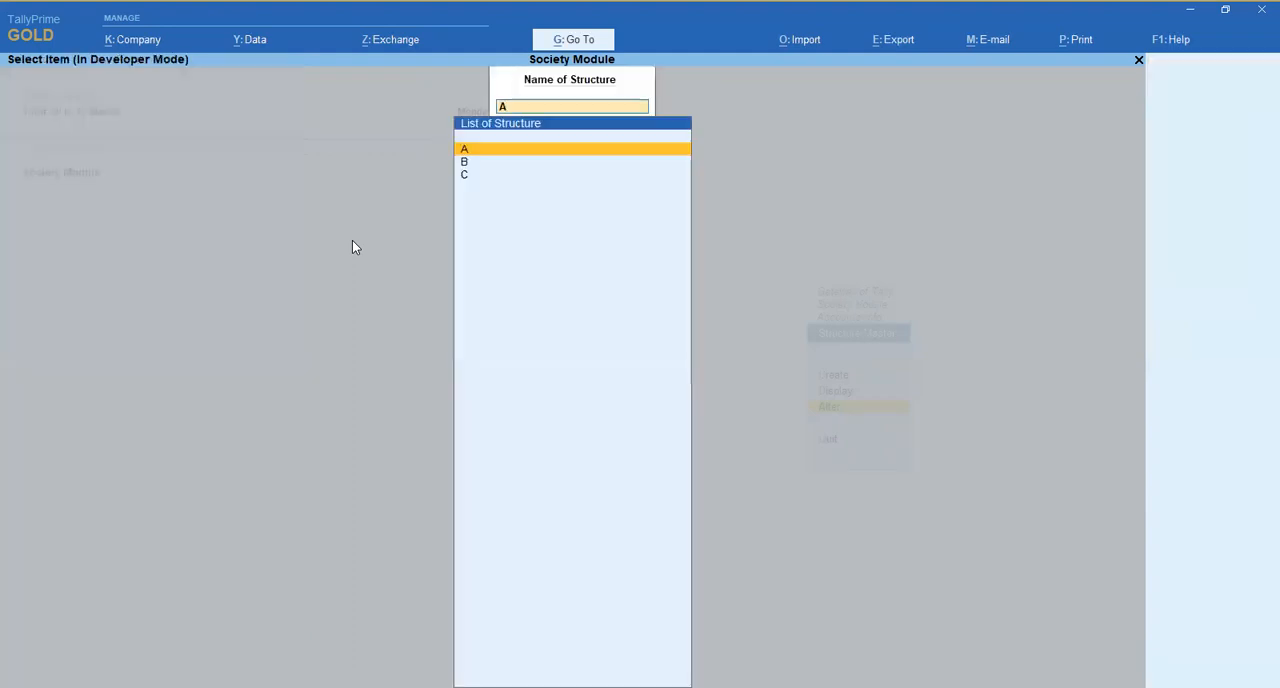
key("Escape")
key("Escape")
key("Up")
key("Up")
key("Up")
key("Up")
key("Return")
key("Down")
key("Down")
key("Return")
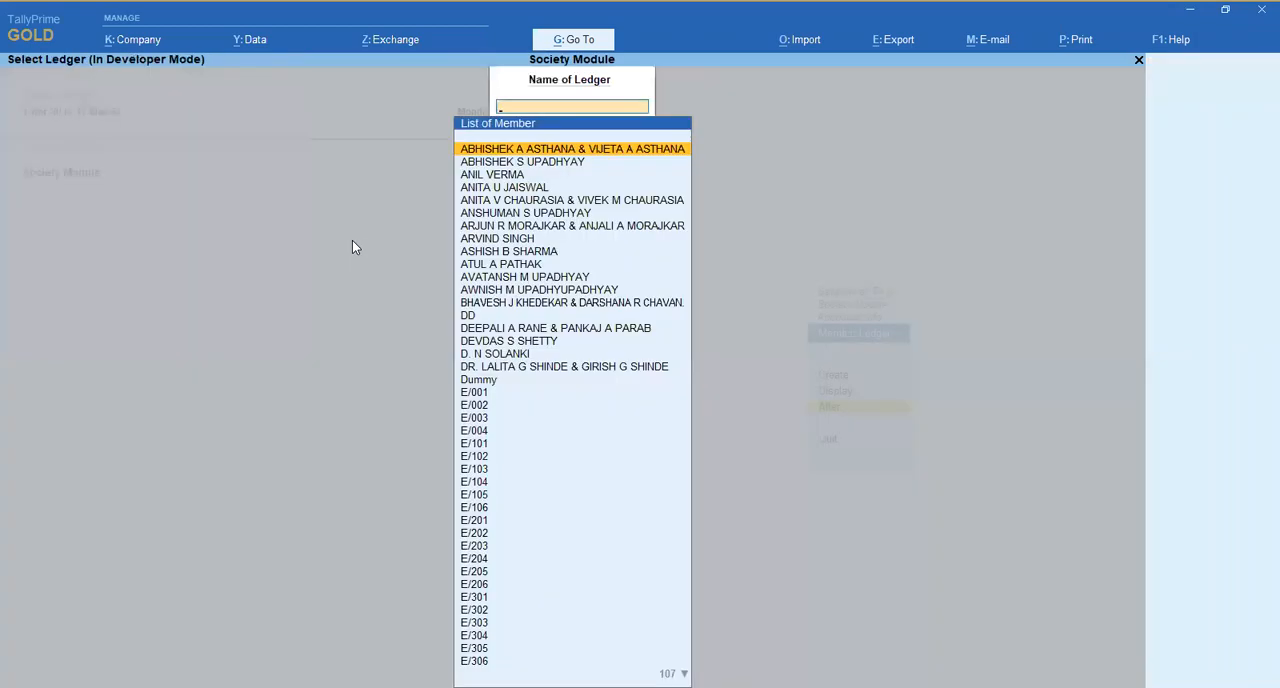
key("Return")
key("Return")
key("Return")
key("Return")
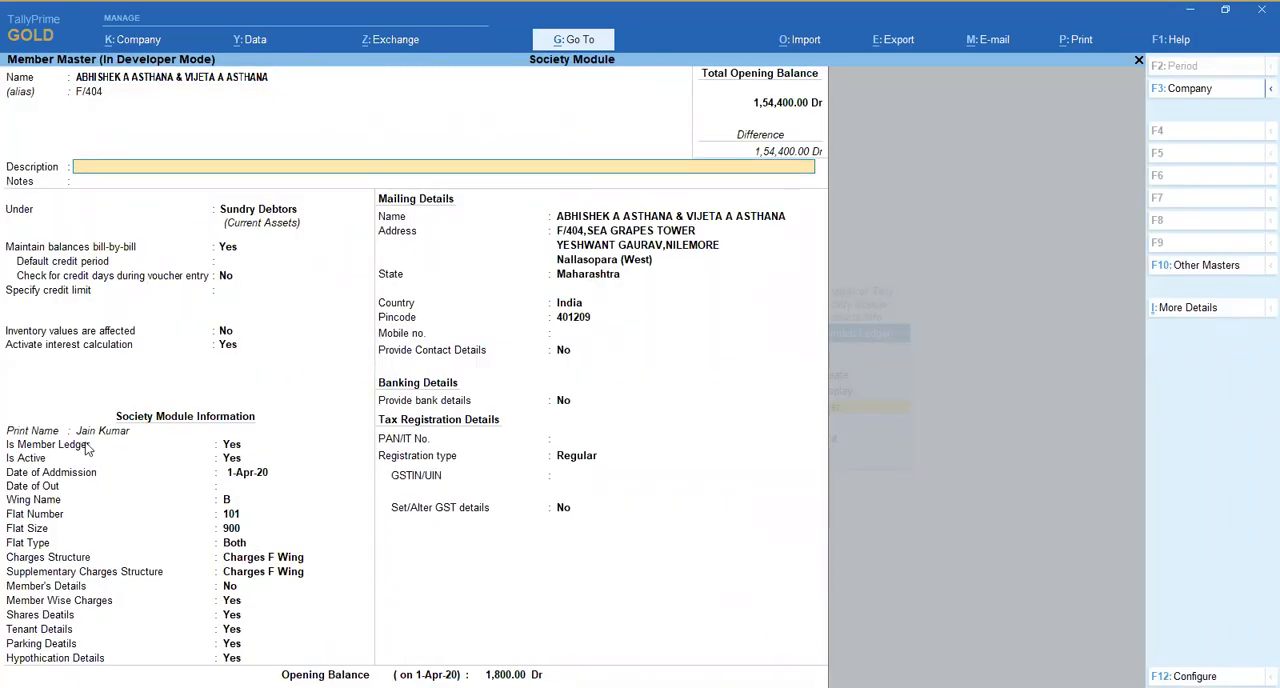
- Set the Print Name to the member's first name and keep Is Active at Yes
left_click(291, 431)
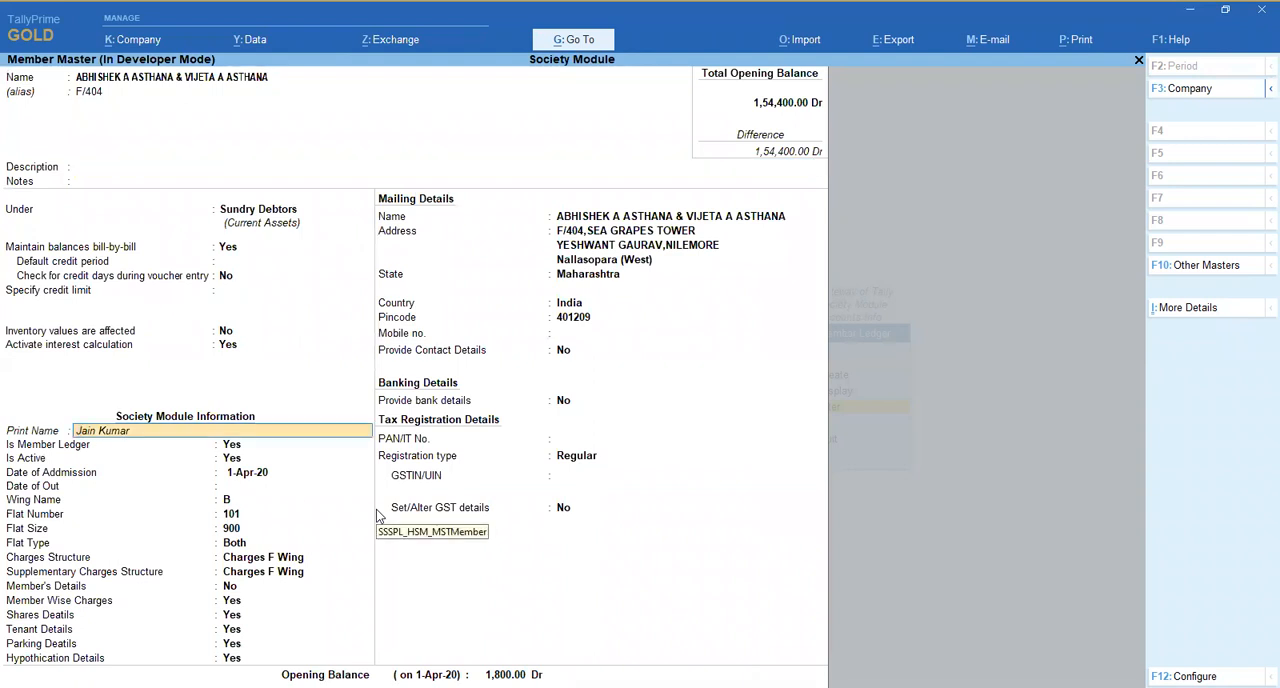
type("Abhishek")
key("Return")
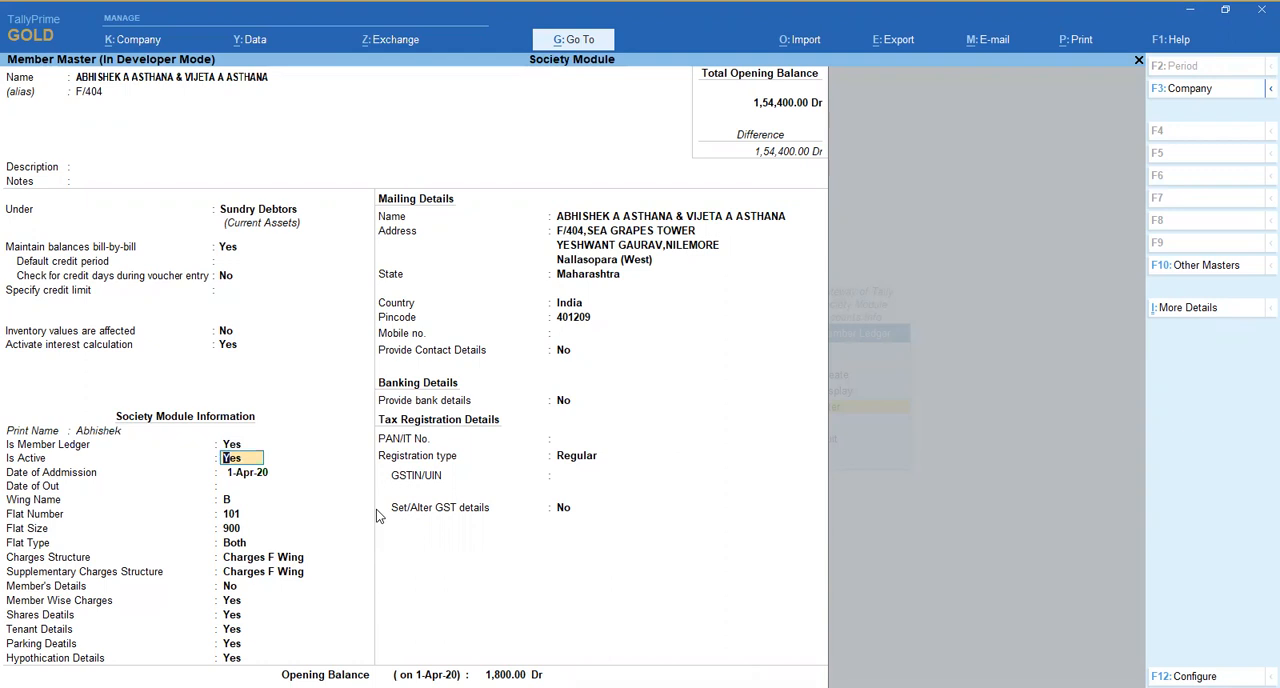
key("Return")
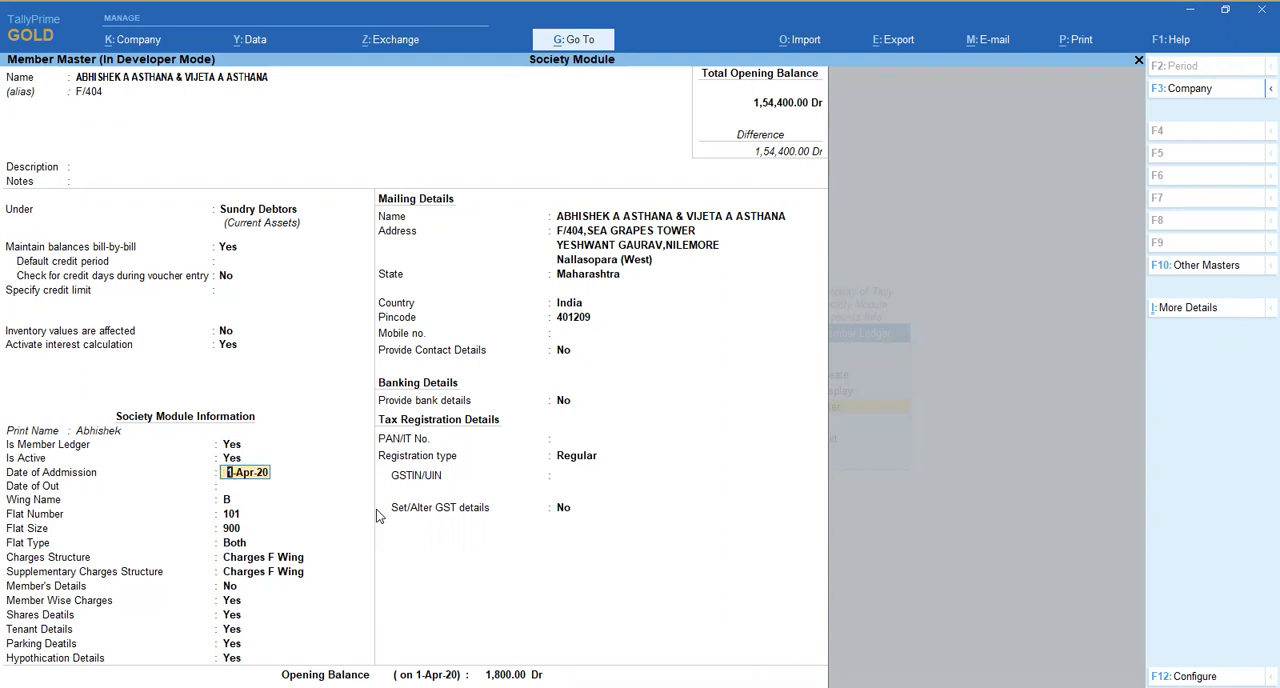
key("BackSpace")
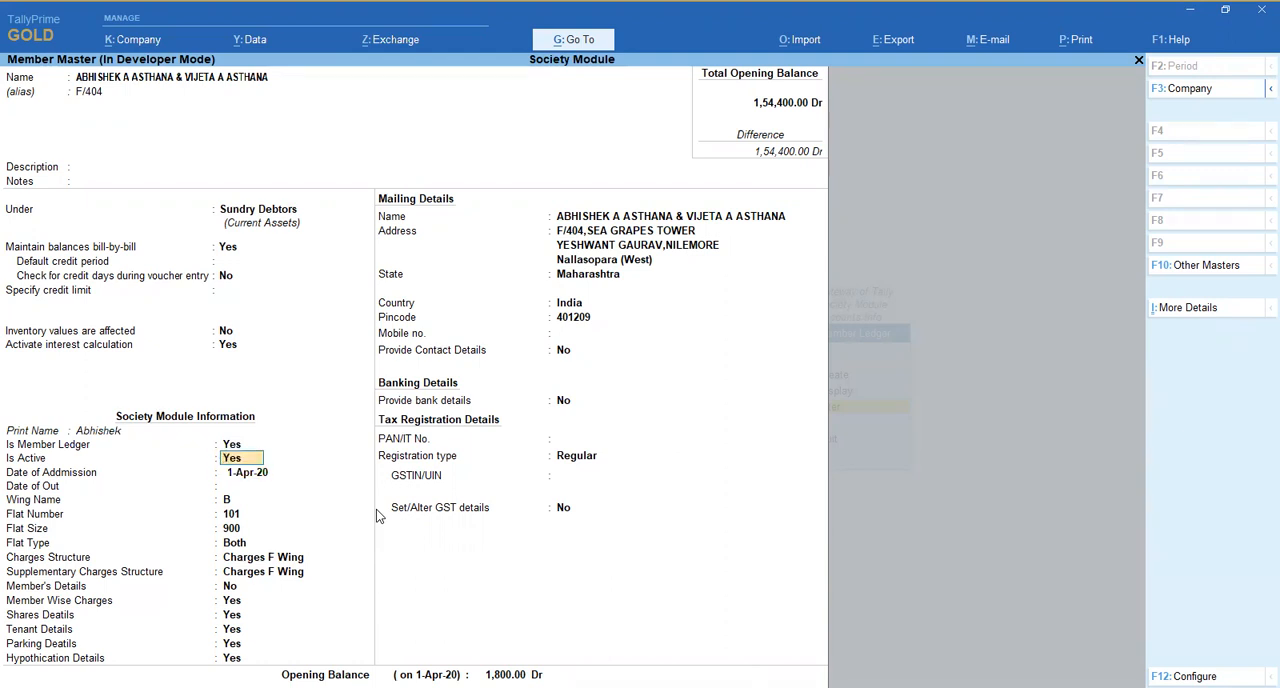
key("Return")
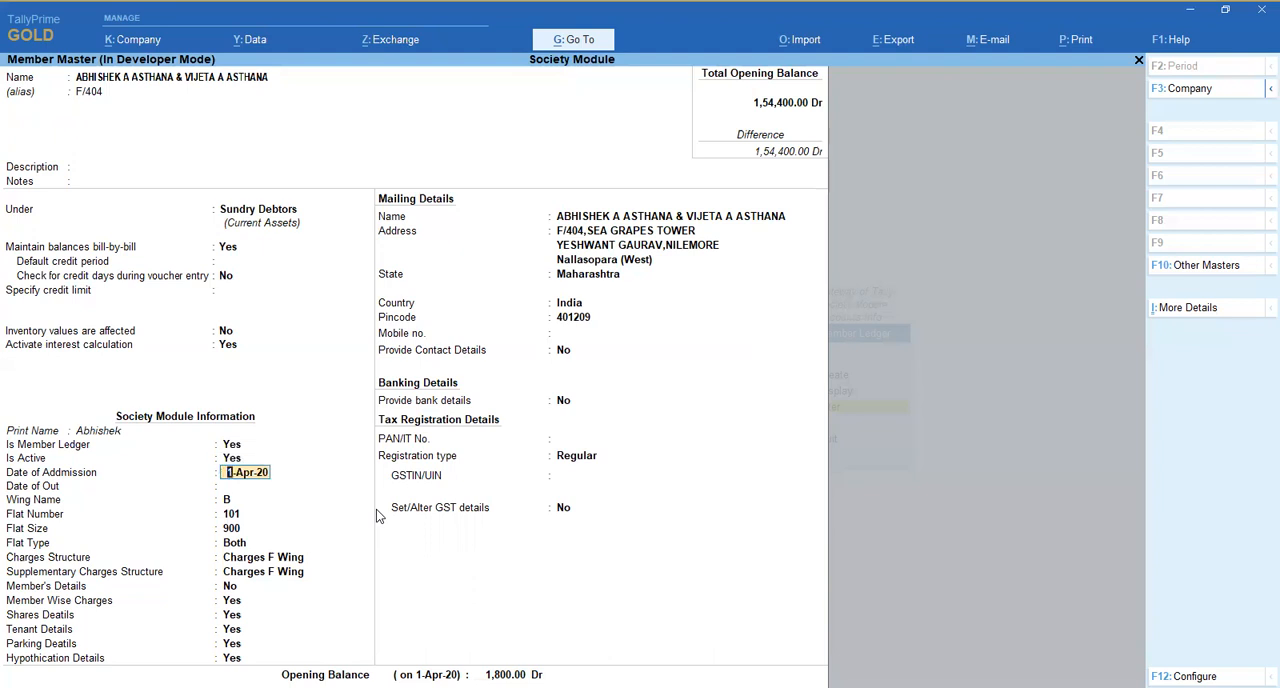
- Keep the admission date, leave Date of Out blank and set the member's wing to A
key("Return")
key("Up")
key("Down")
key("Up")
key("Return")
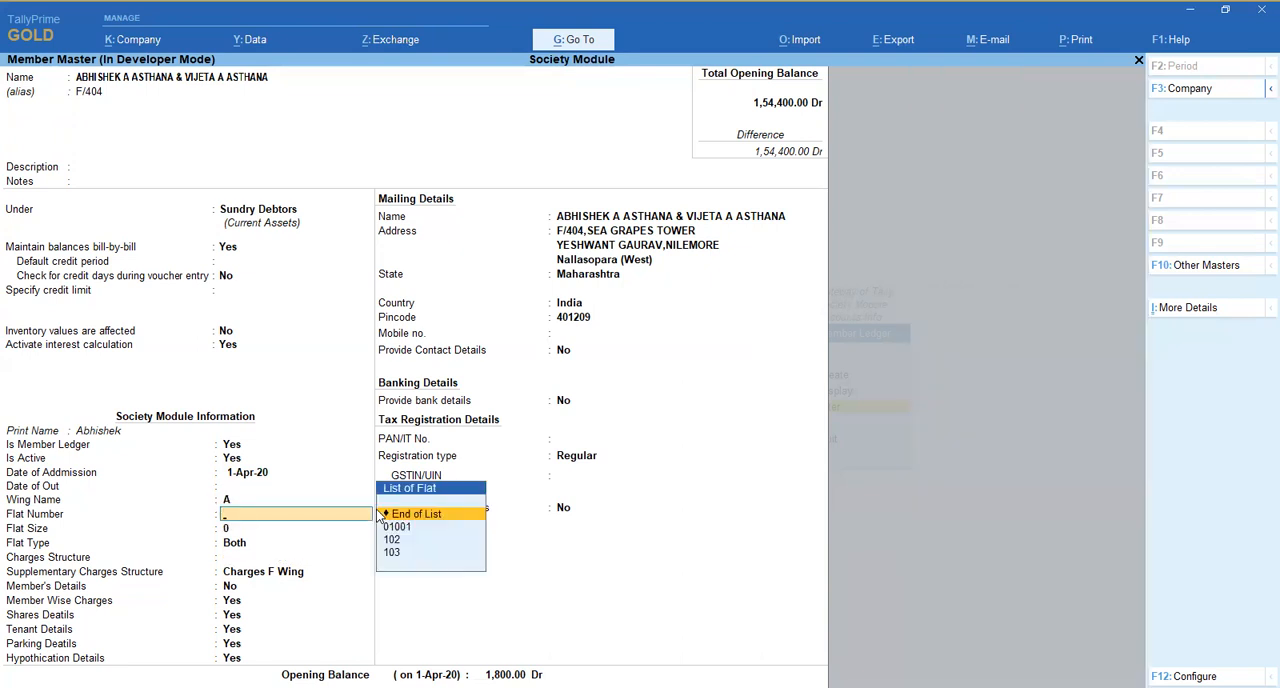
- Assign flat number 102 of wing A to the member
key("BackSpace")
key("Down")
key("Return")
key("Down")
key("Up")
key("BackSpace")
key("Up")
key("Return")
key("Down")
key("Down")
key("Return")
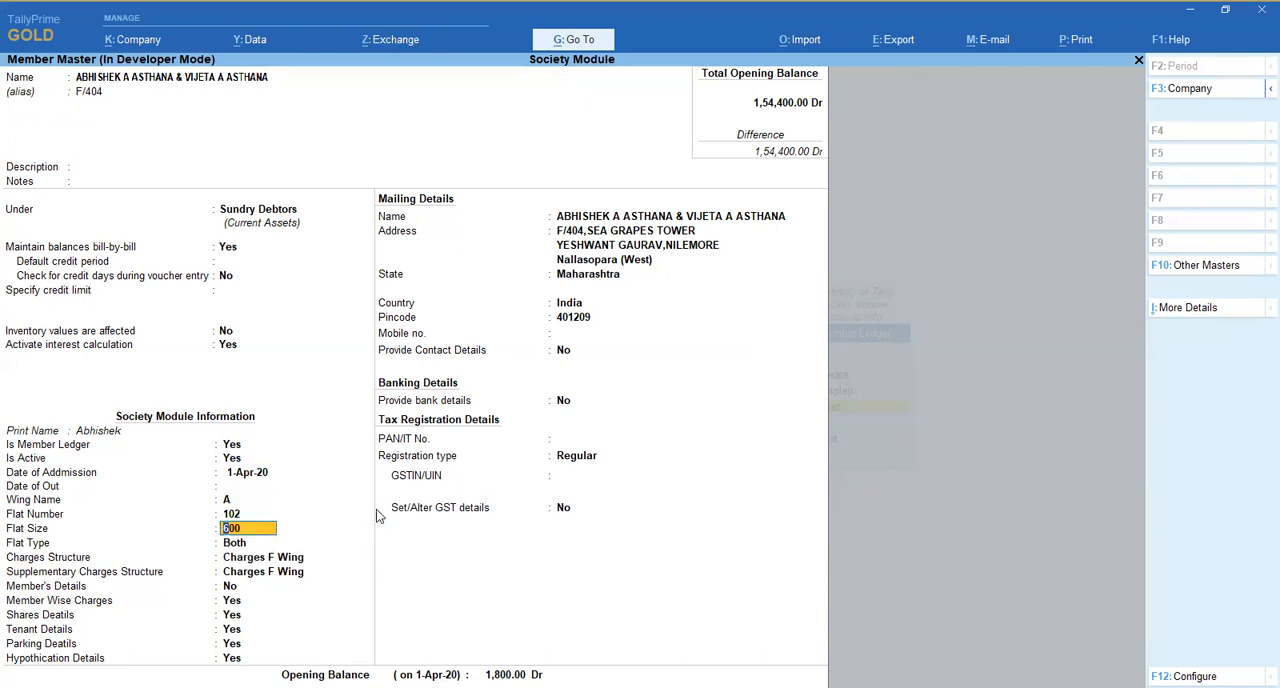
- Keep Charges F Wing as the member's charges structure and set the Supplementary Charges Structure to B
key("Return")
key("Return")
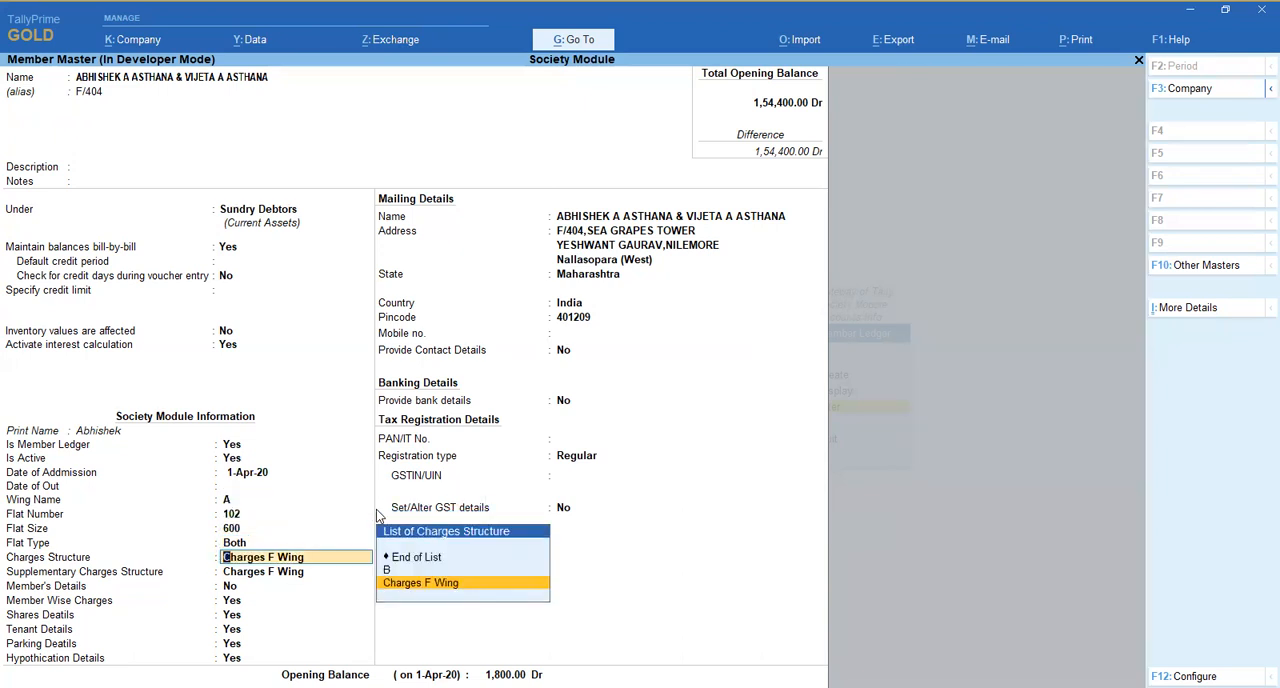
key("Return")
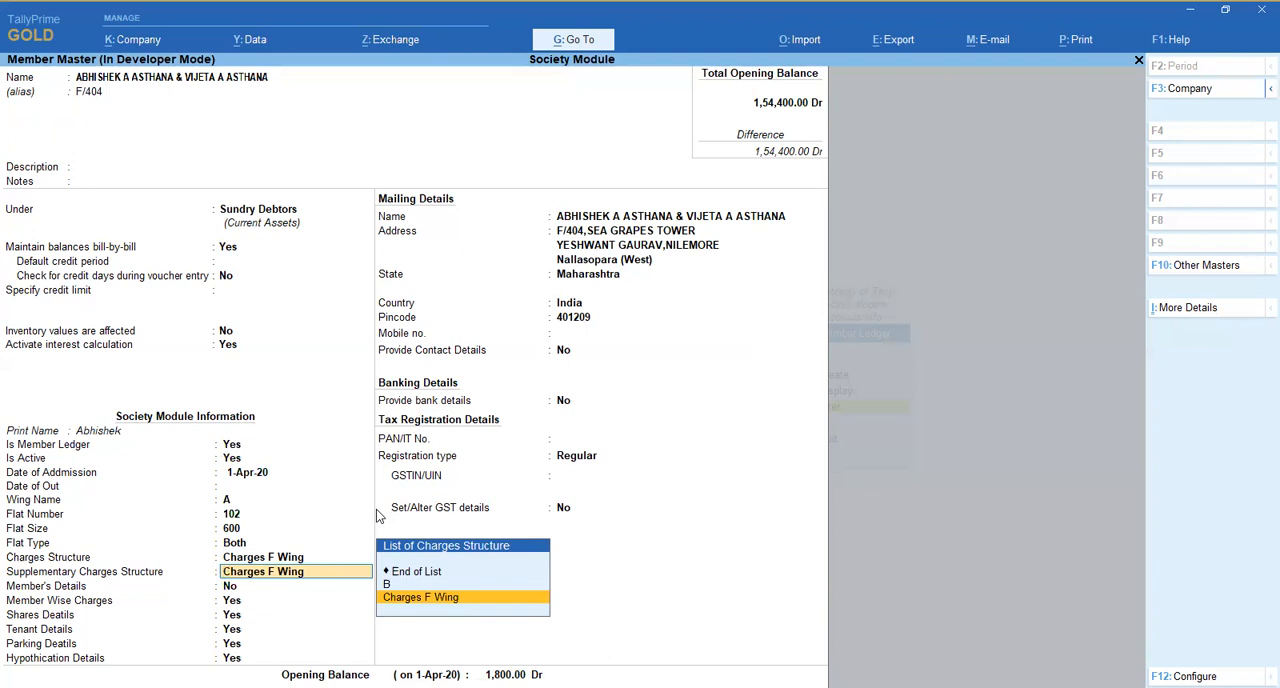
key("Return")
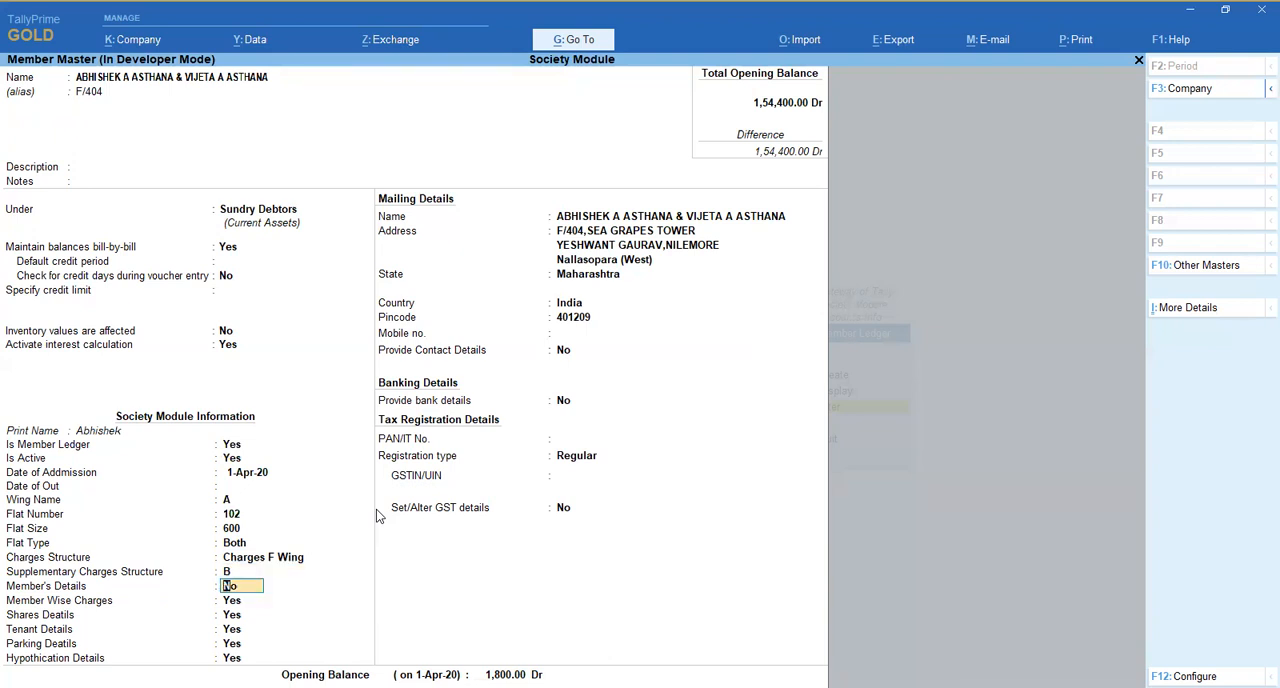
- Set Member's Details to Yes, go through the details form and accept it
key("Return")
key("BackSpace")
type("y")
key("Return")
key("Return")
key("Return")
key("Return")
key("Return")
key("Return")
key("Return")
key("Return")
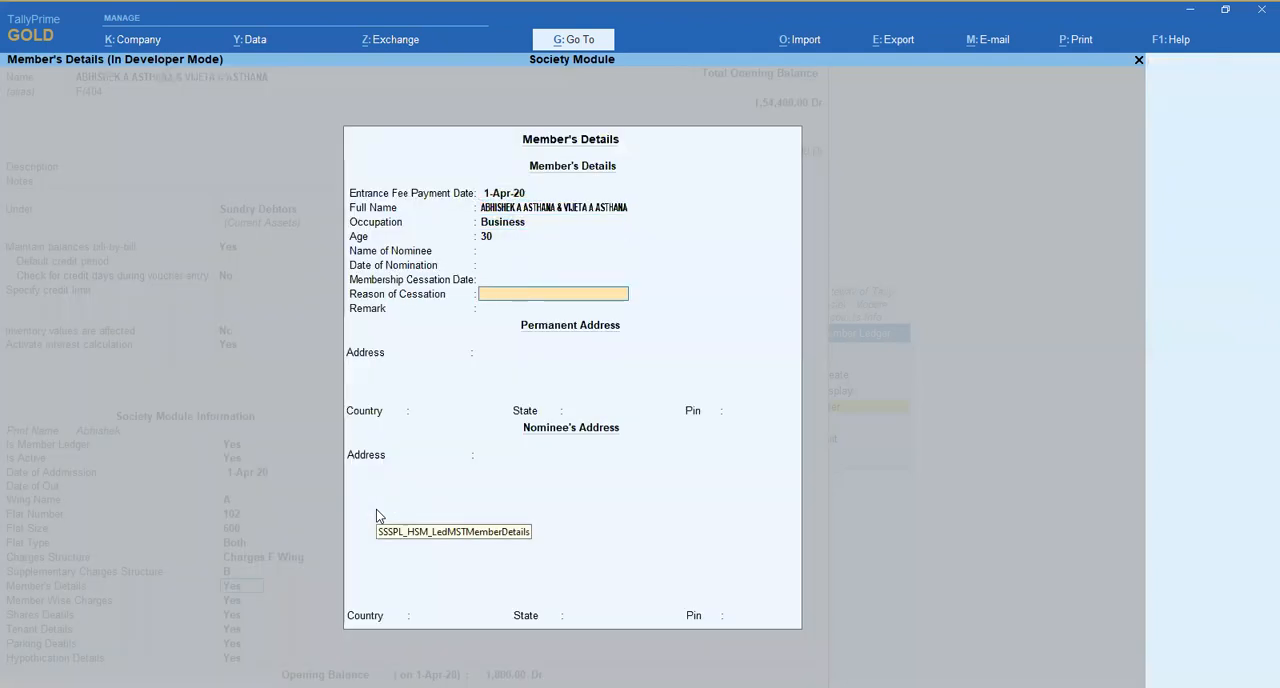
key("ctrl+a")
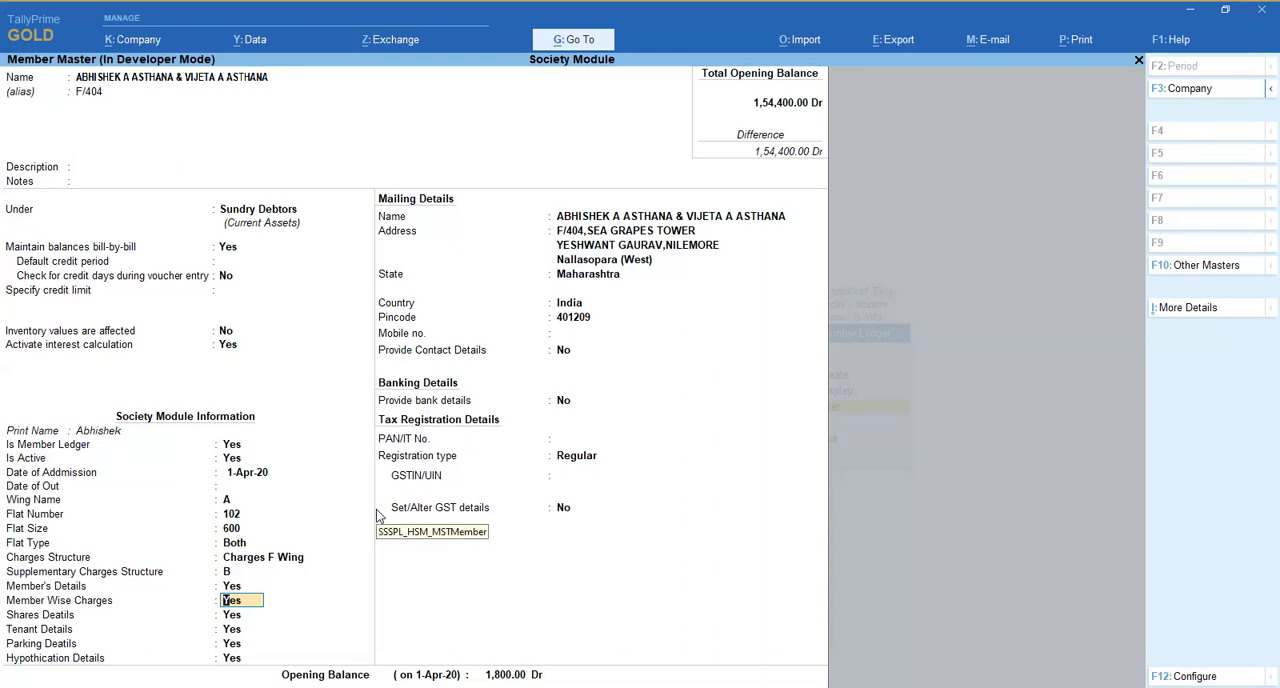
- View the Member Base Charges Structure and return to the member's Charges Structure field
key("Return")
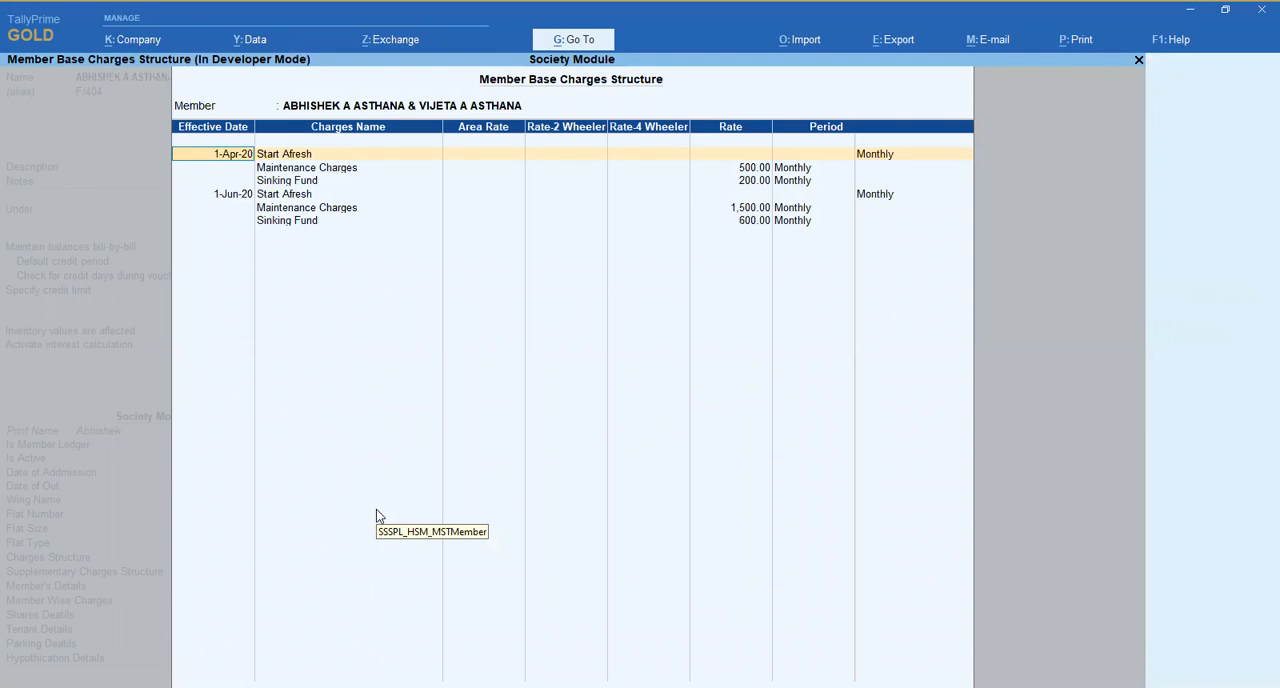
key("Escape")
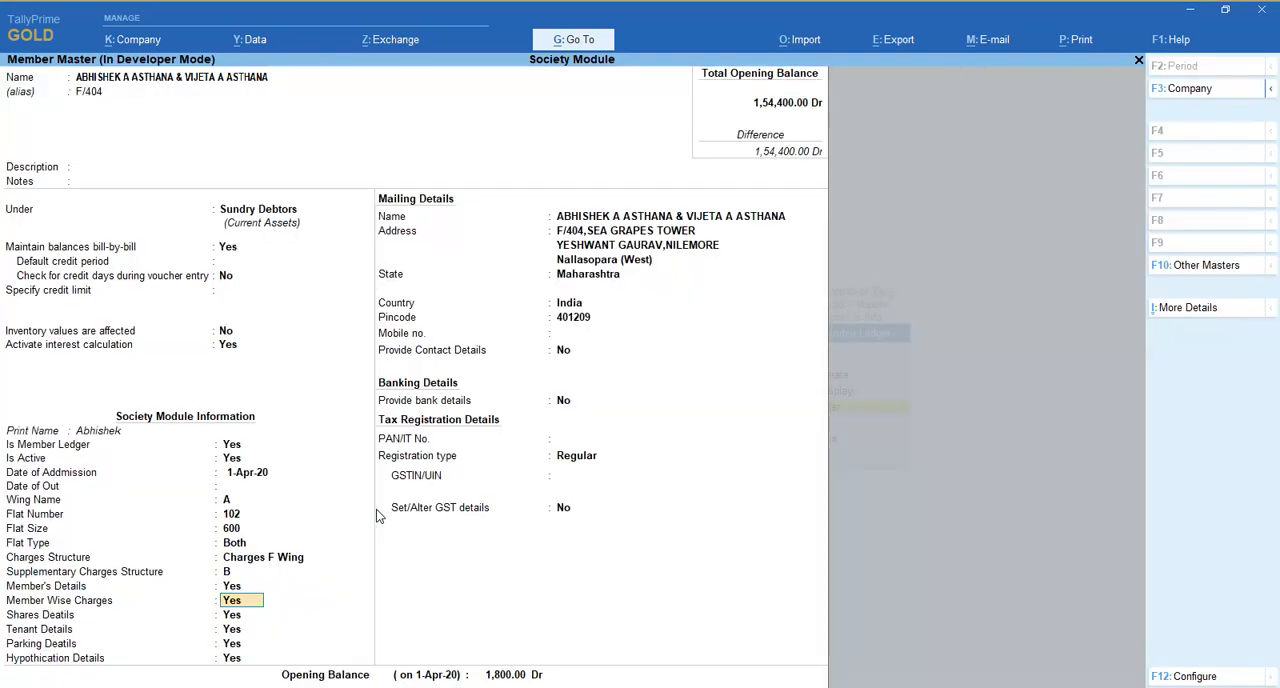
key("Up")
key("Up")
key("Up")
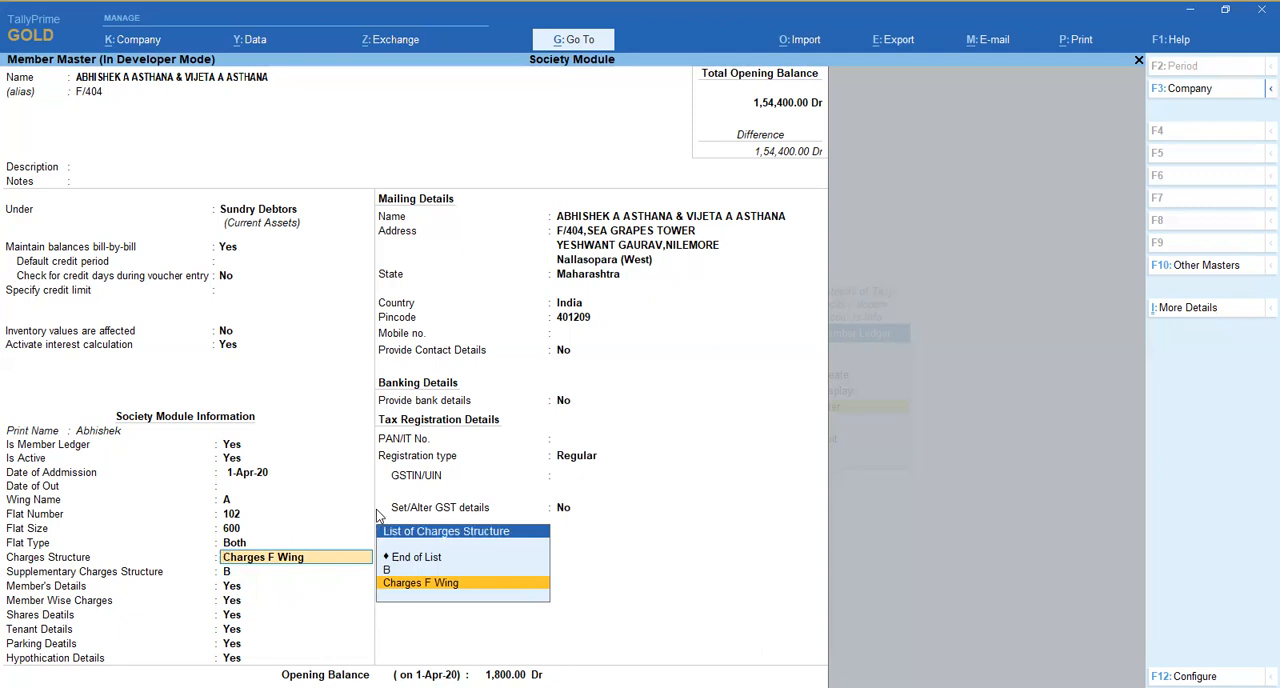
- Accept the member's details and member base charges forms again, and set Member Wise Charges to No
key("Return")
key("Return")
key("Return")
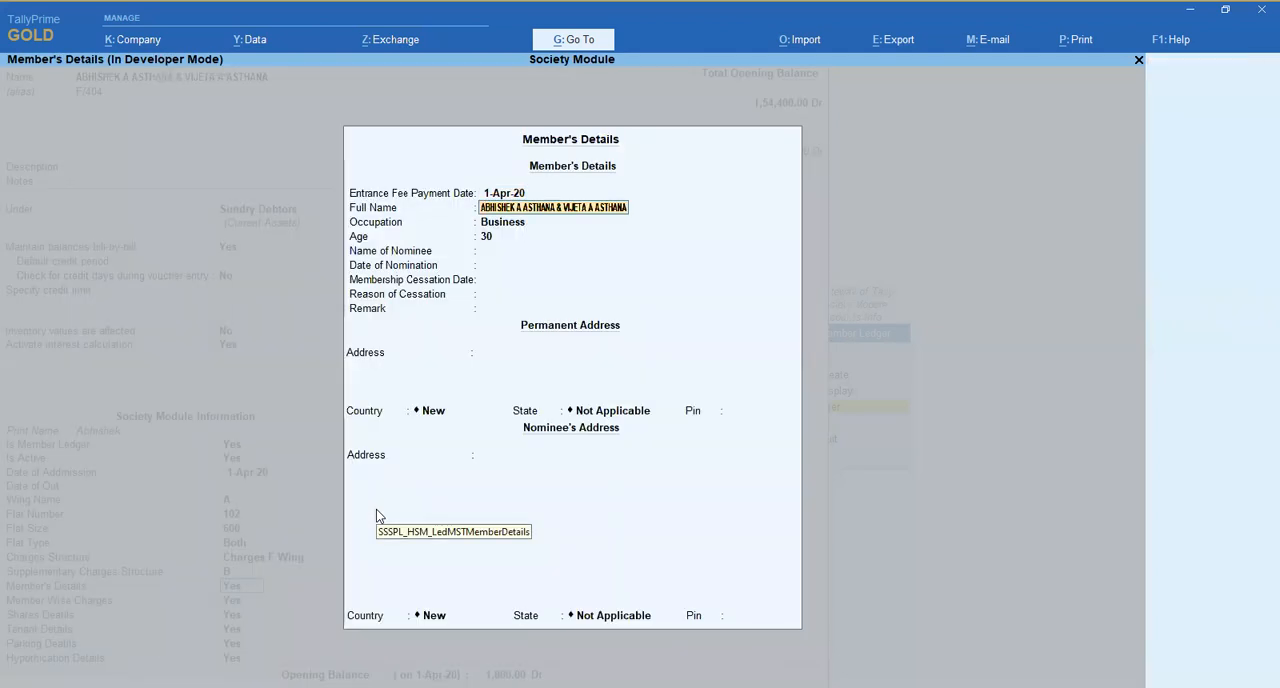
key("ctrl+a")
key("Return")
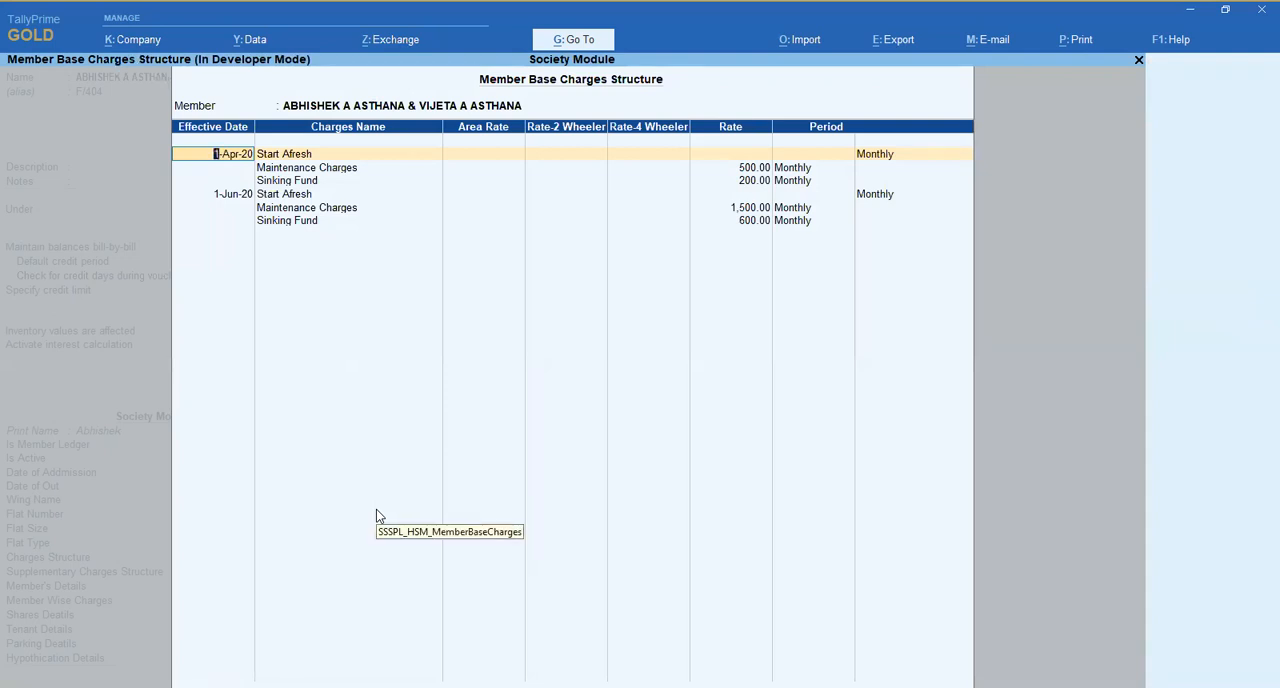
key("ctrl+a")
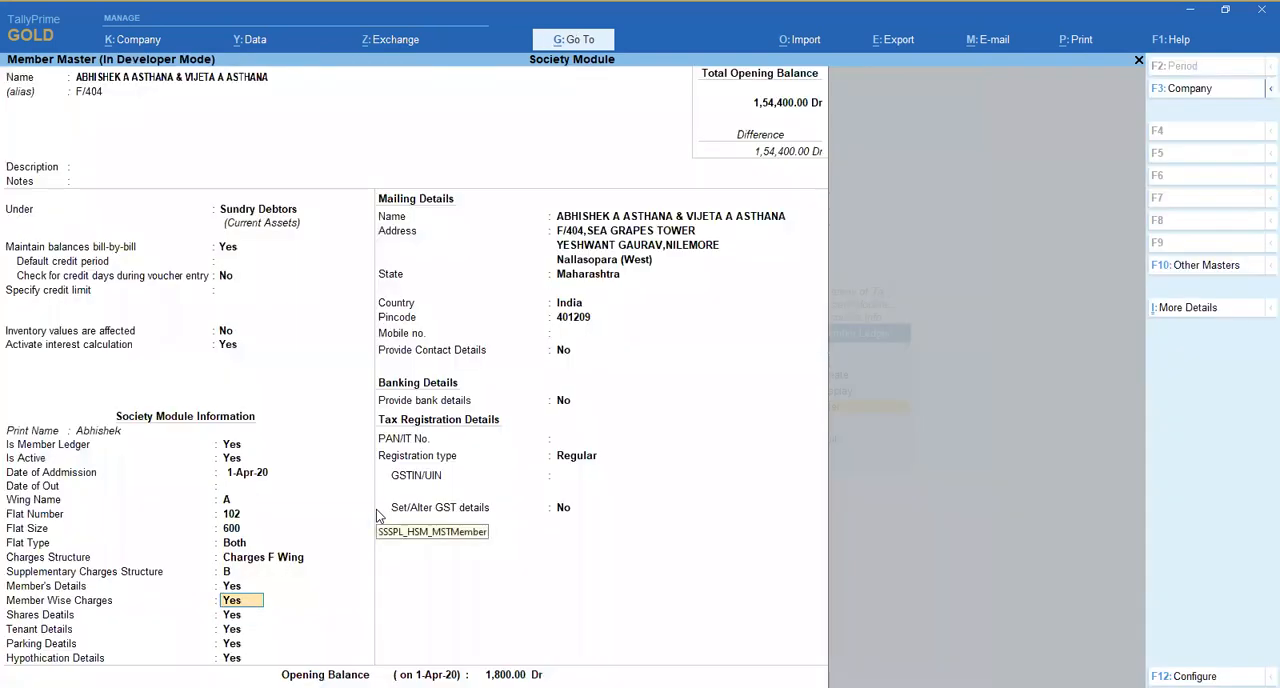
key("n")
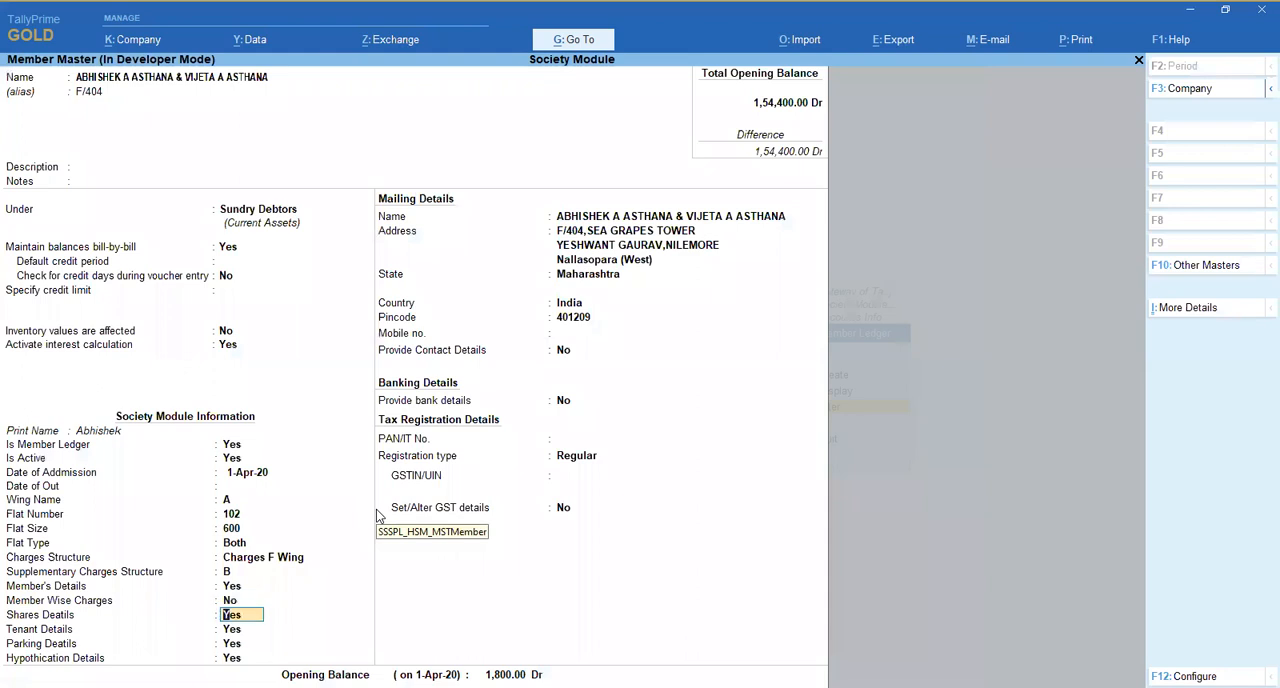
- Recheck the member's charges structure and details form, keeping Charges F Wing and Member Wise Charges at No
left_click(261, 556)
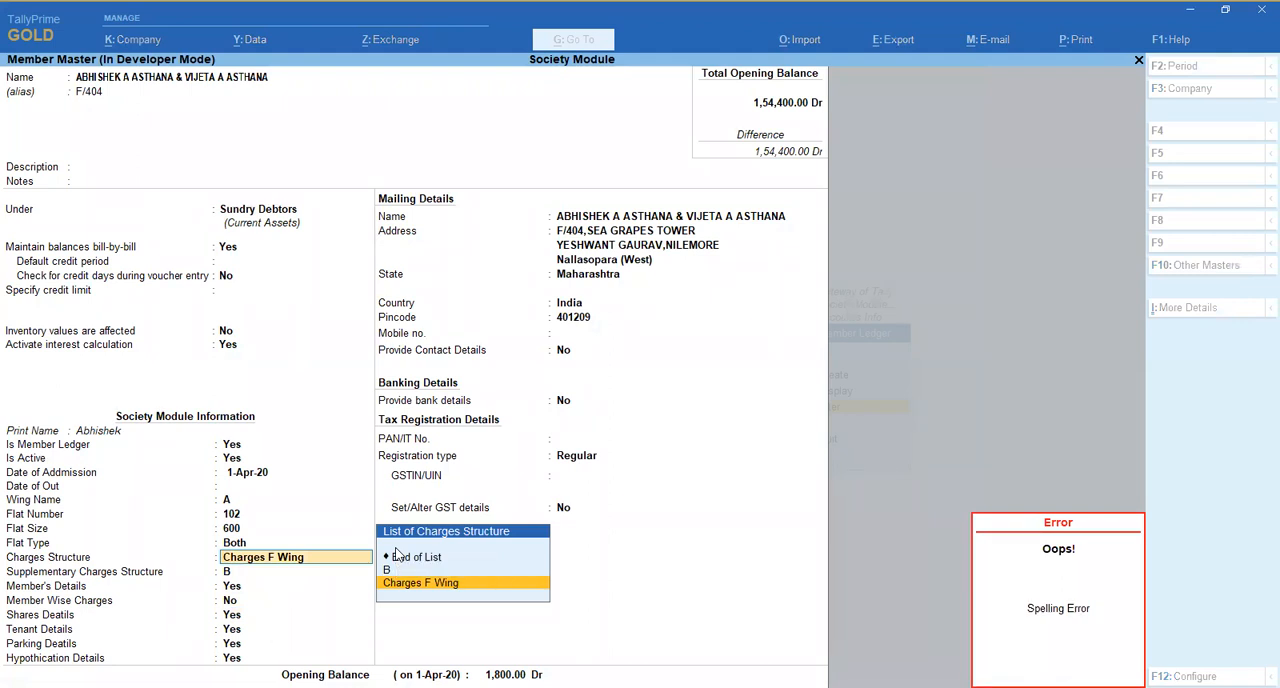
key("Return")
key("Return")
key("Return")
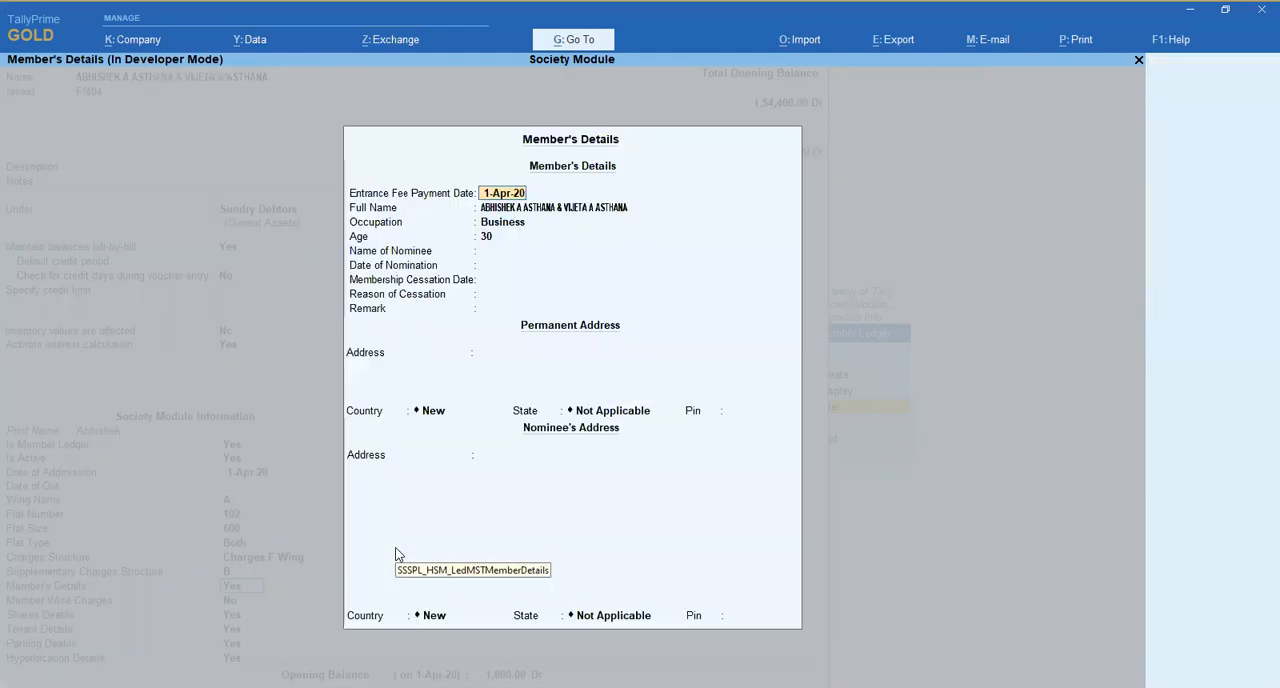
key("ctrl+a")
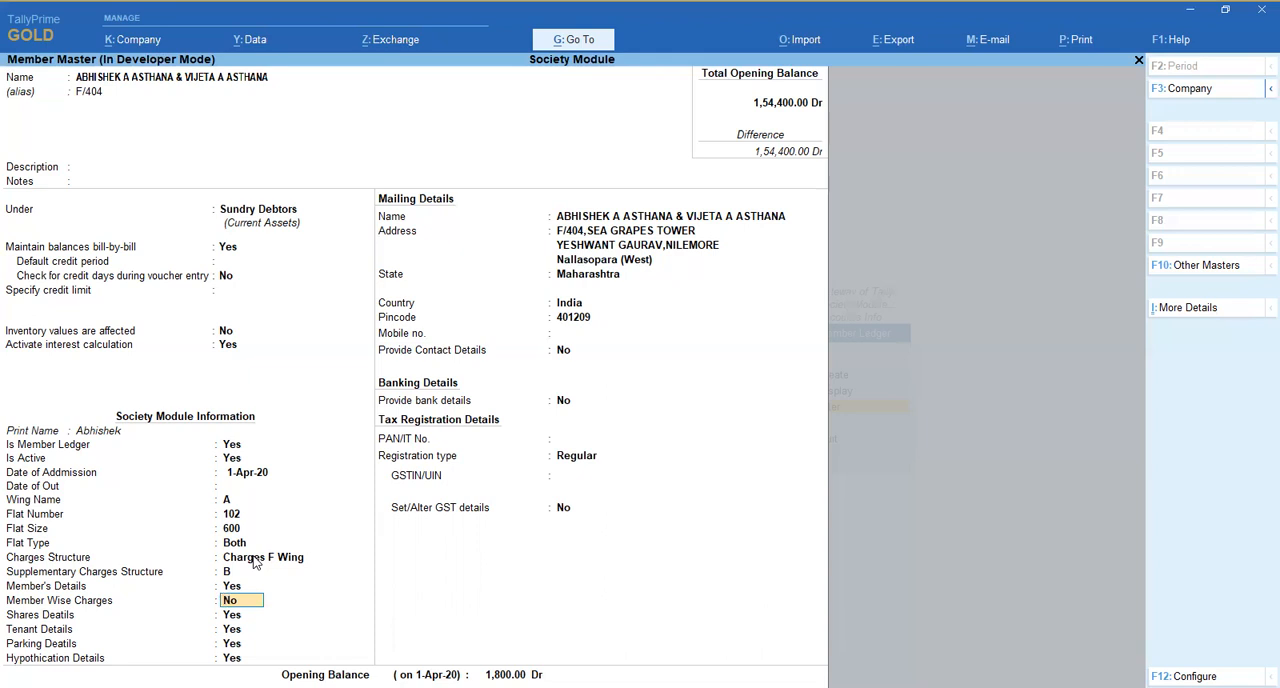
key("Return")
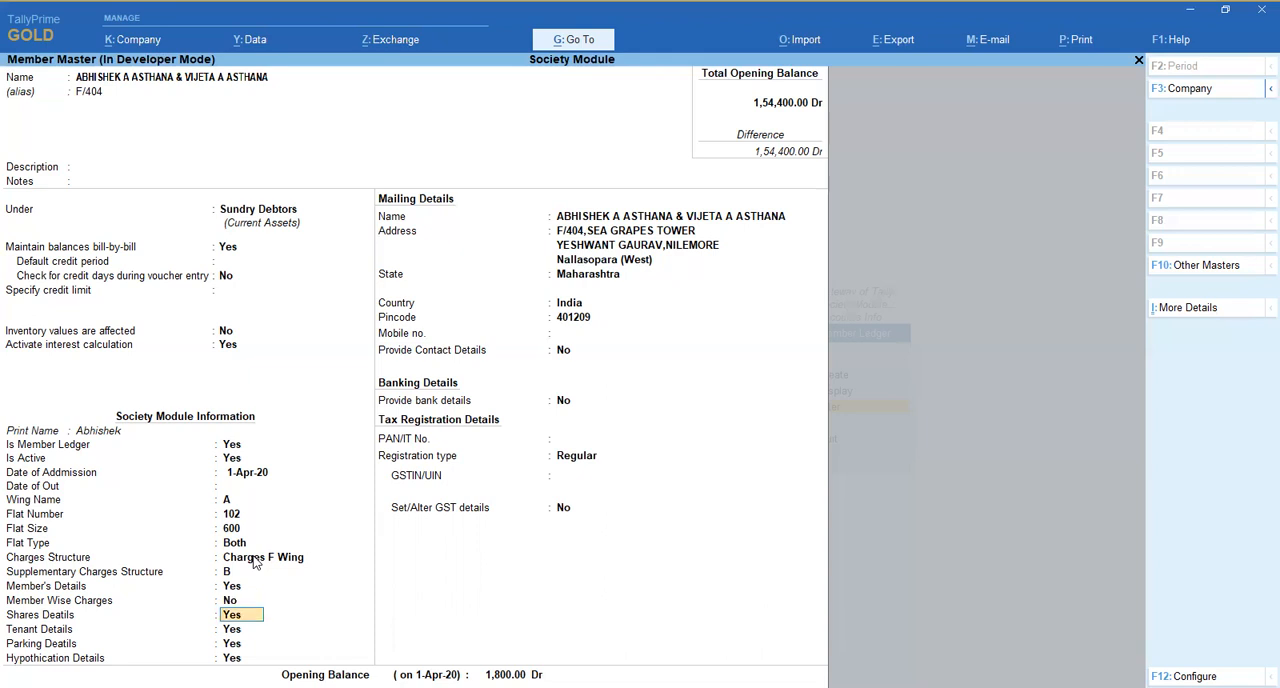
- Set the member's Supplementary Charges Structure to Charges F Wing
key("Up")
key("Up")
key("Up")
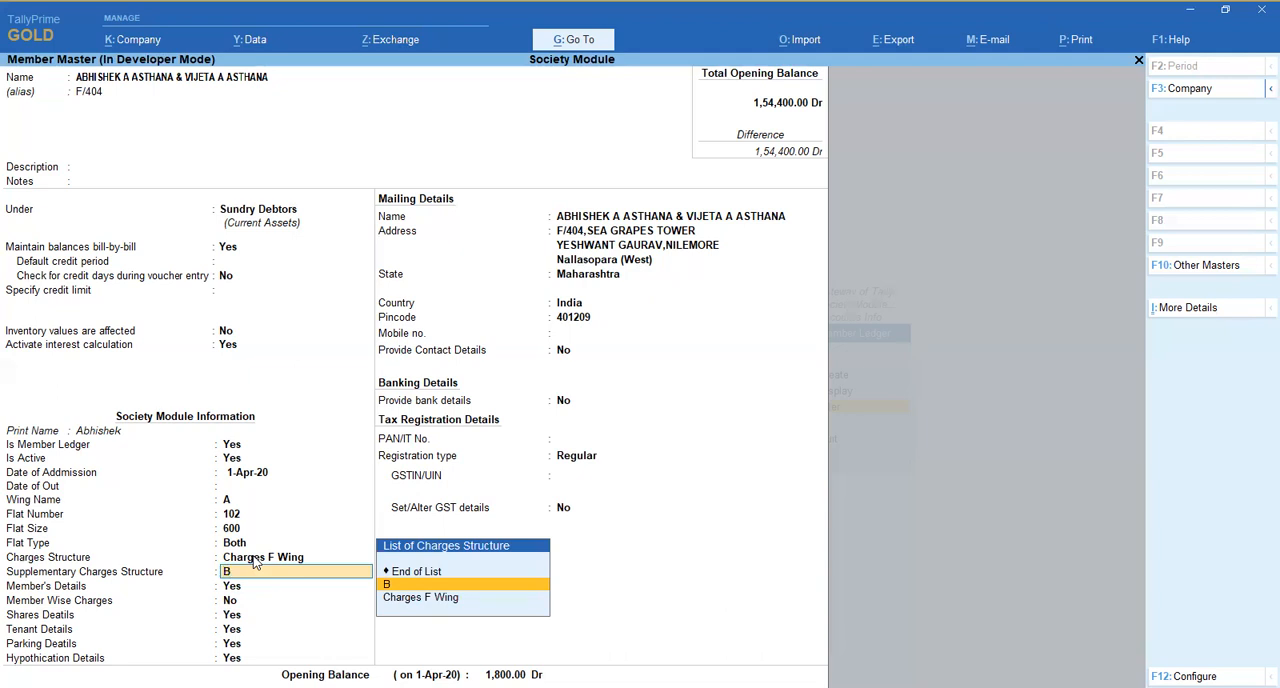
key("Down")
key("Return")
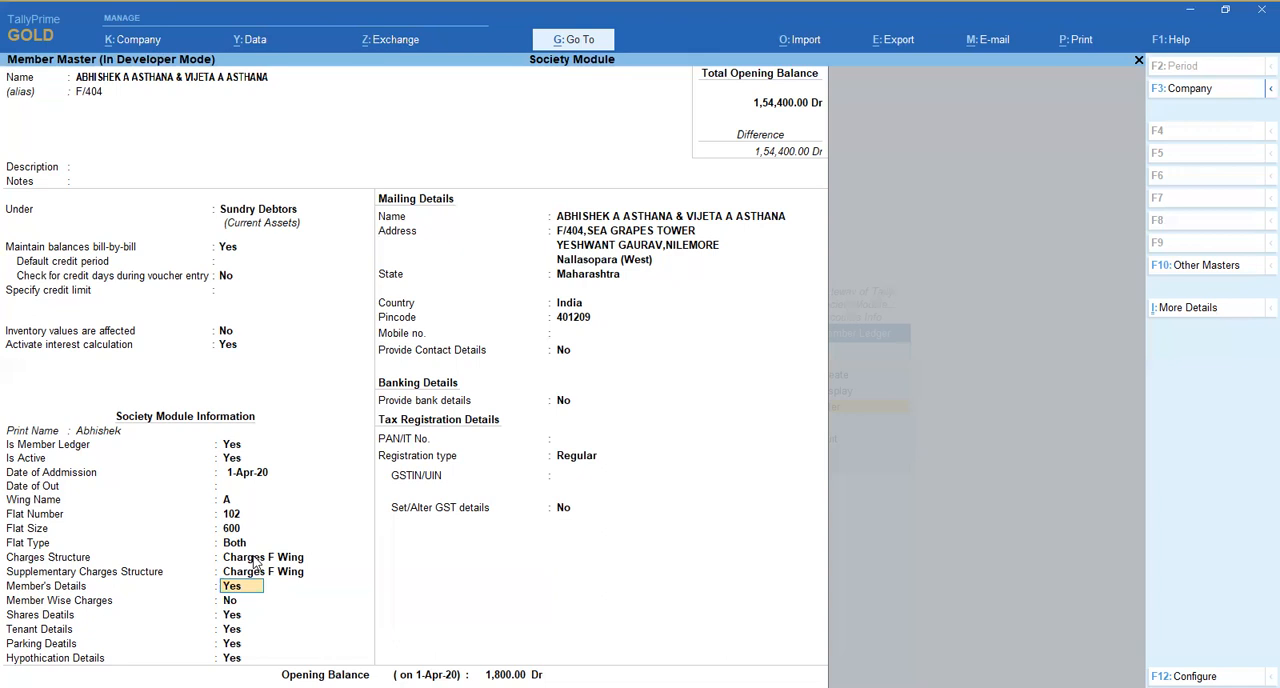
- Accept the member's details form, set Member Wise Charges to Yes and accept the Member Base Charges Structure
key("Return")
key("ctrl+a")
key("Return")
key("Up")
type("y")
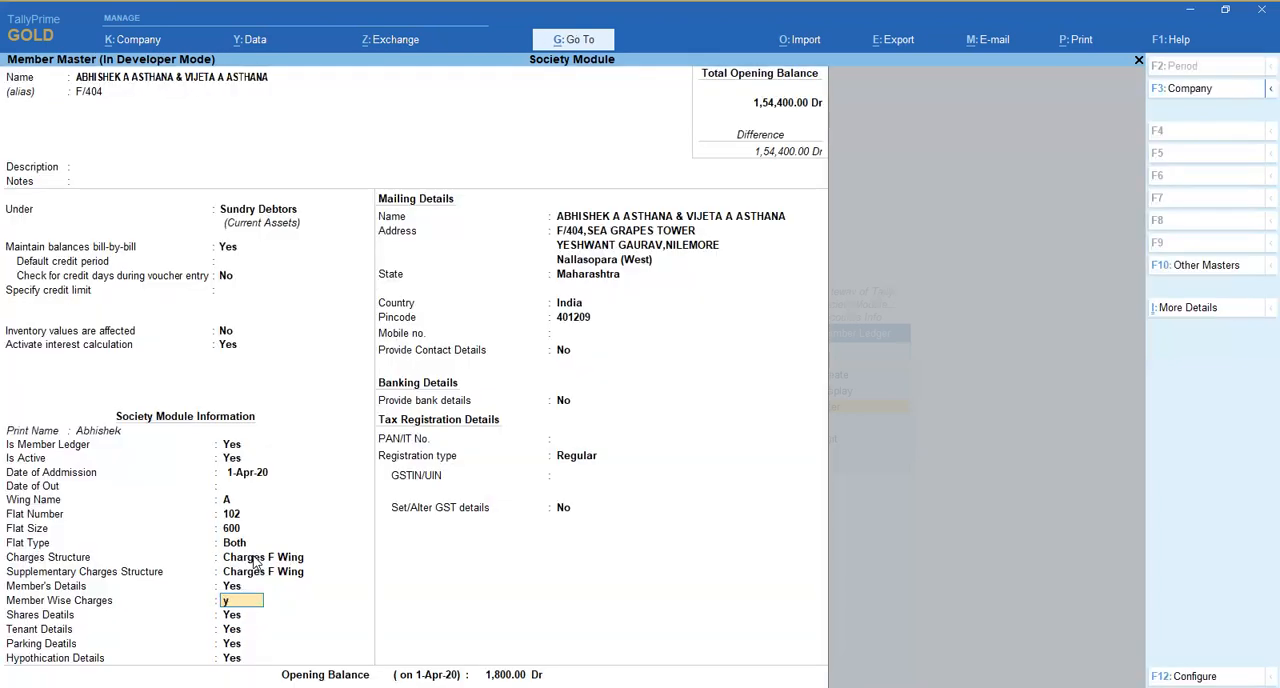
key("Return")
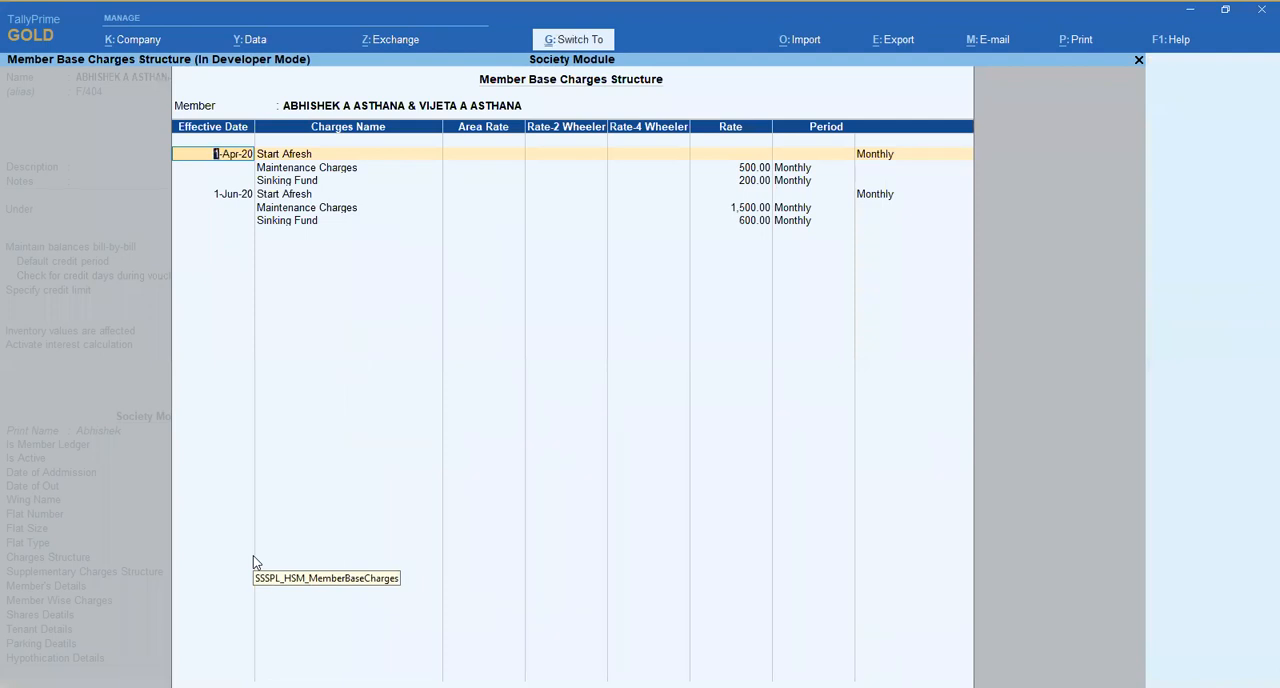
key("ctrl+a")
- Reopen the Member Base Charges Structure to review its dated maintenance and sinking fund rates, and return to the member master
key("Up")
key("Return")
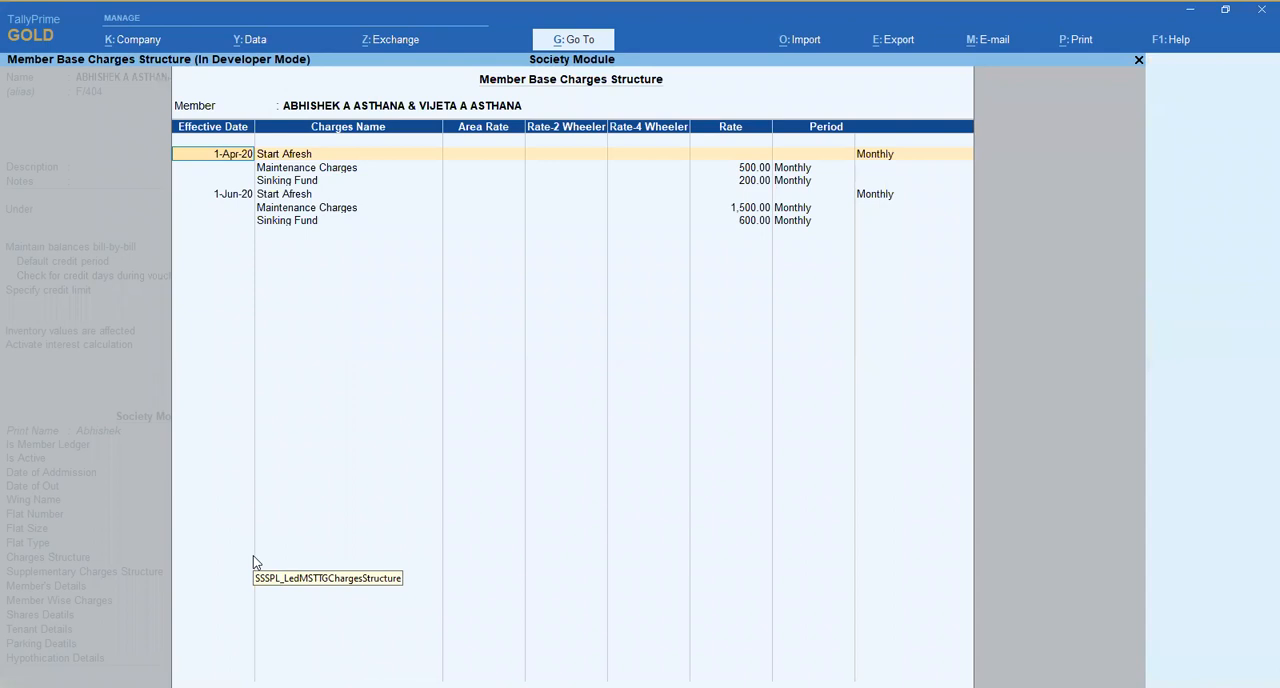
key("ctrl+a")
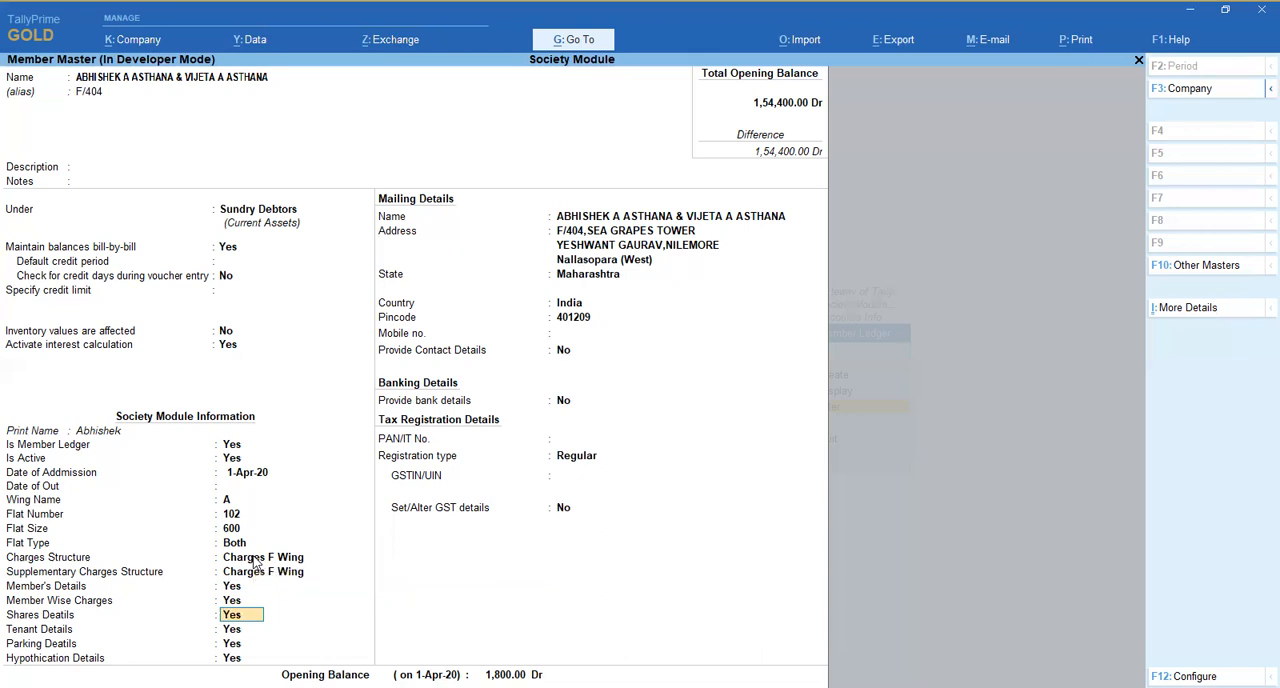
key("Up")
key("Return")
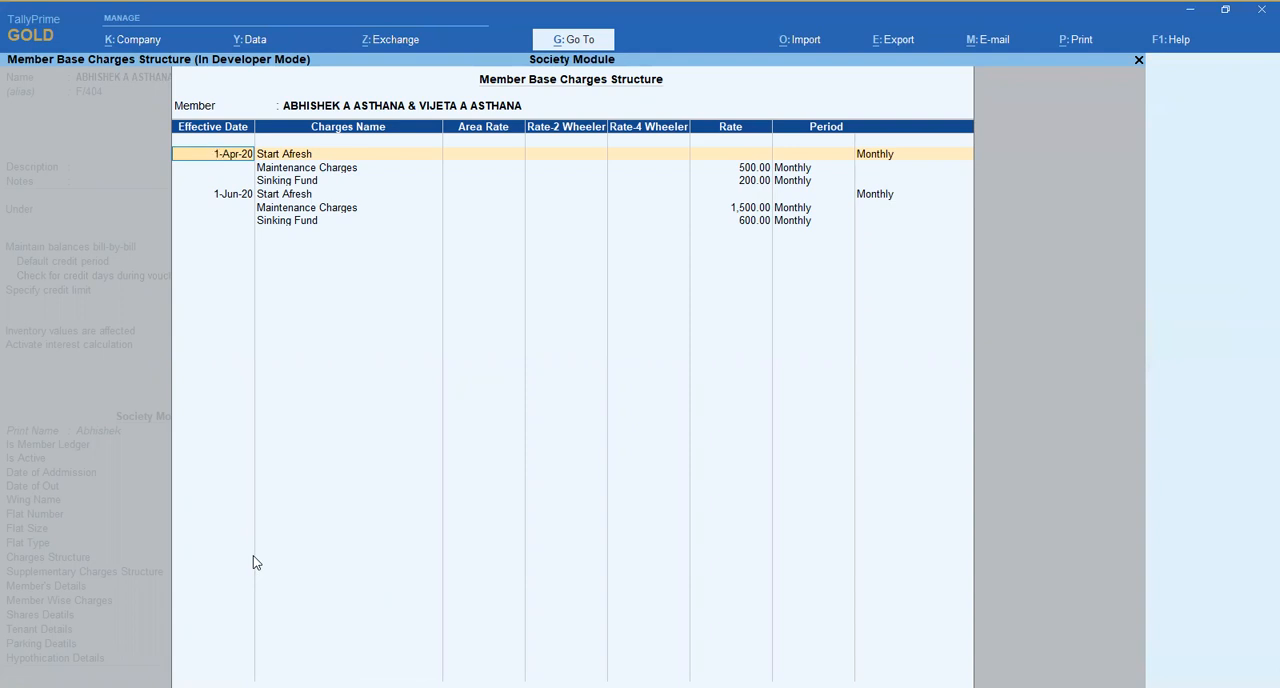
key("Escape")
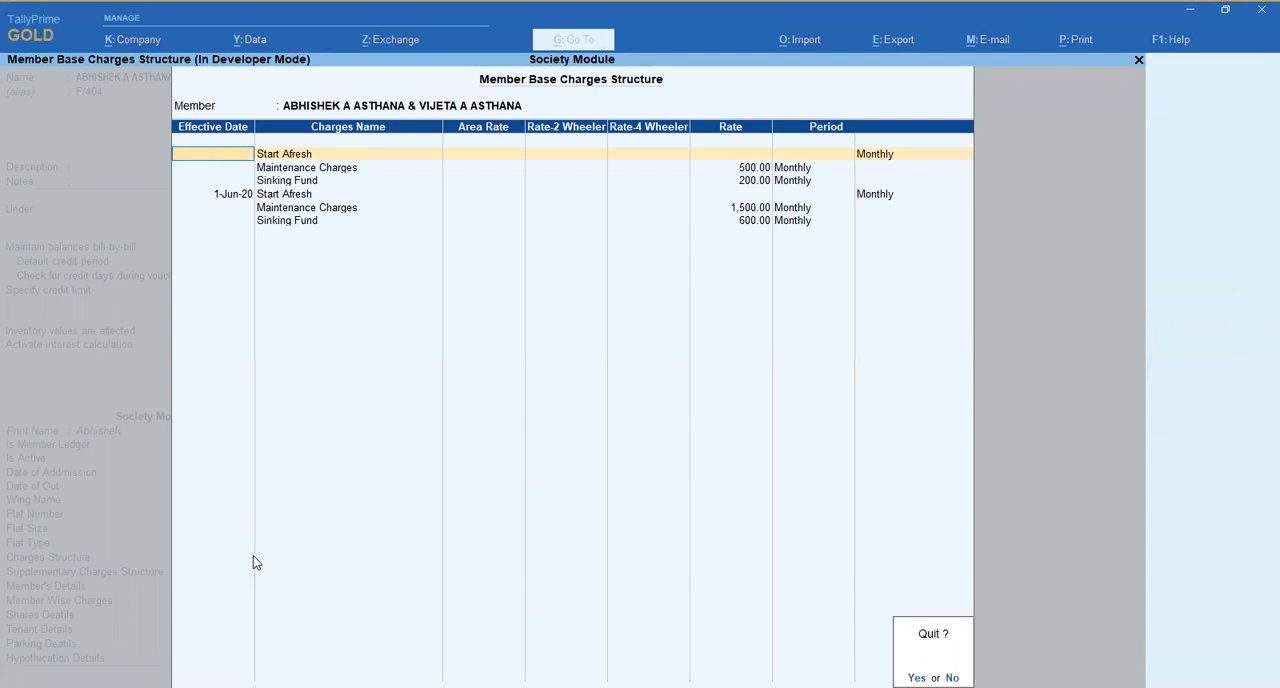
key("Return")
- Review the member's Shares Details, going through both entries under Particulars of Shares Held, and leave the form
key("Return")
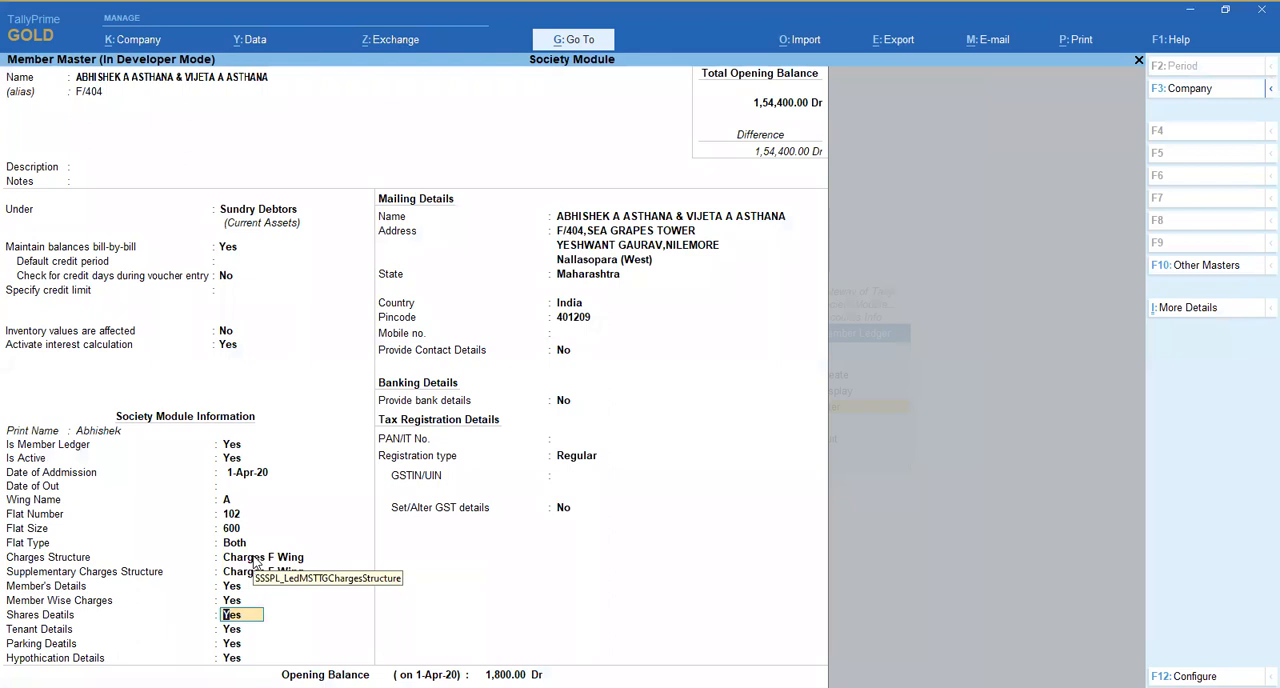
key("Return")
key("Return")
key("Return")
key("Return")
key("Return")
key("Return")
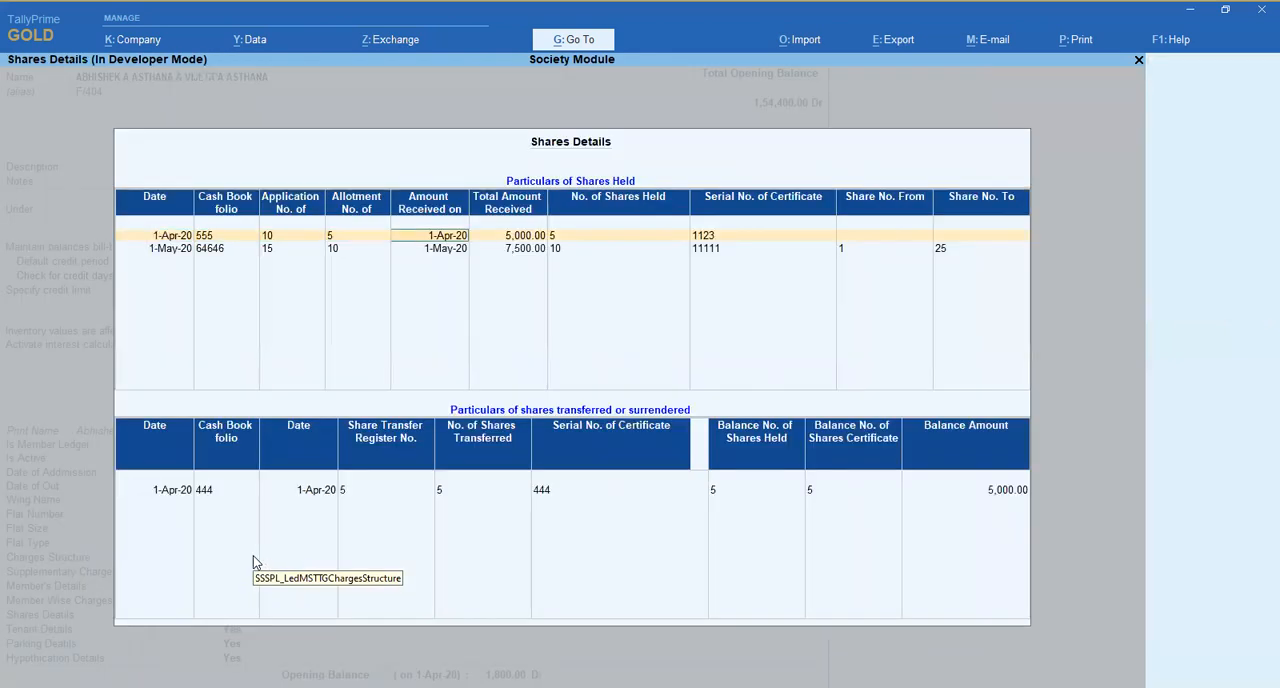
key("Return")
key("Return")
key("Return")
key("Return")
key("Return")
key("Return")
key("Return")
key("Return")
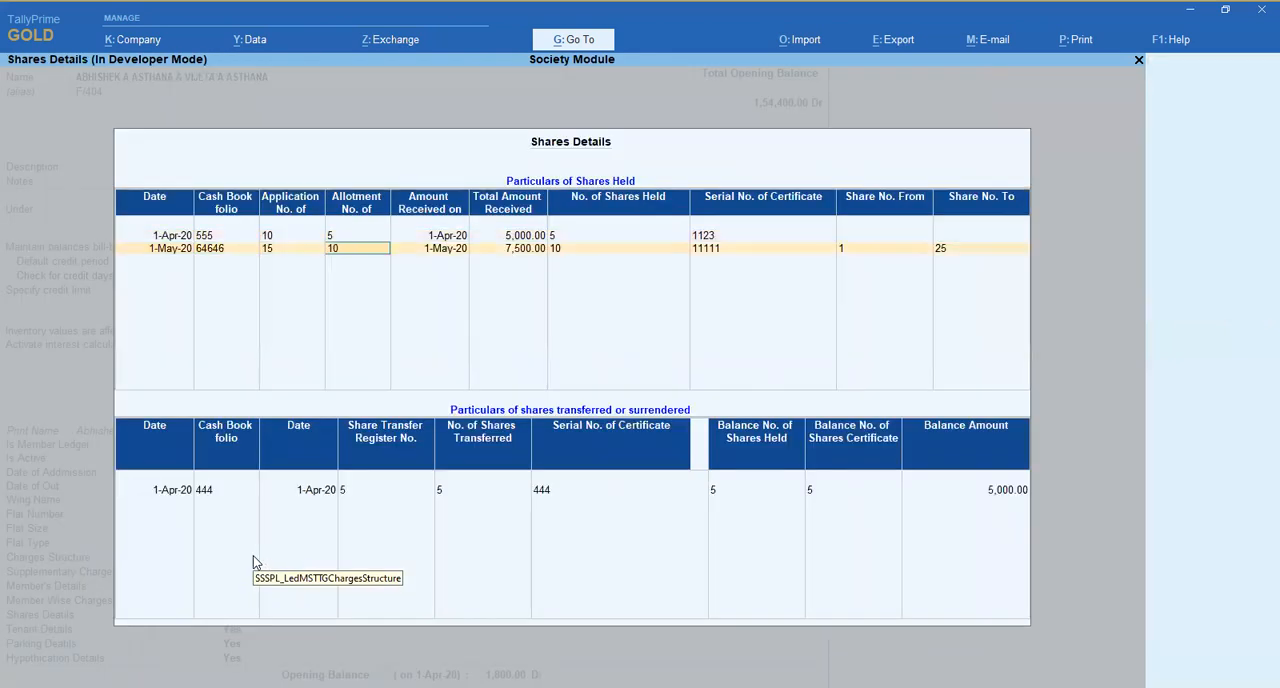
key("Return")
key("Return")
key("Return")
key("Return")
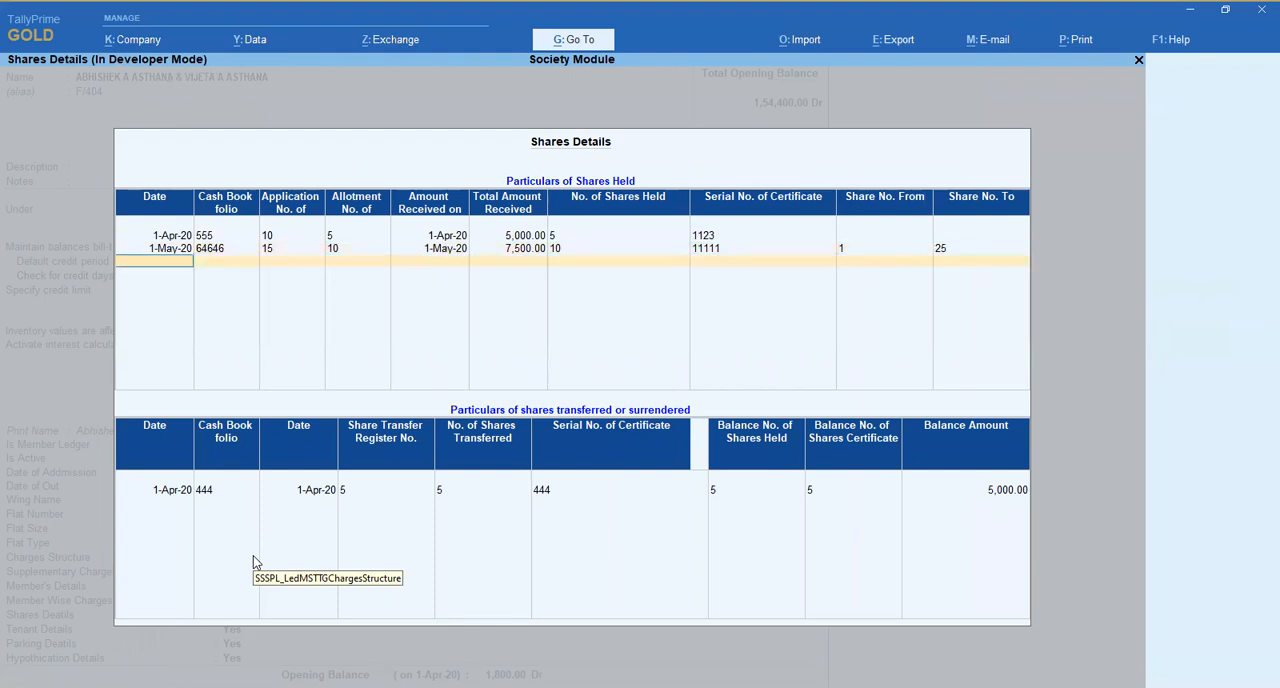
key("Return")
key("Return")
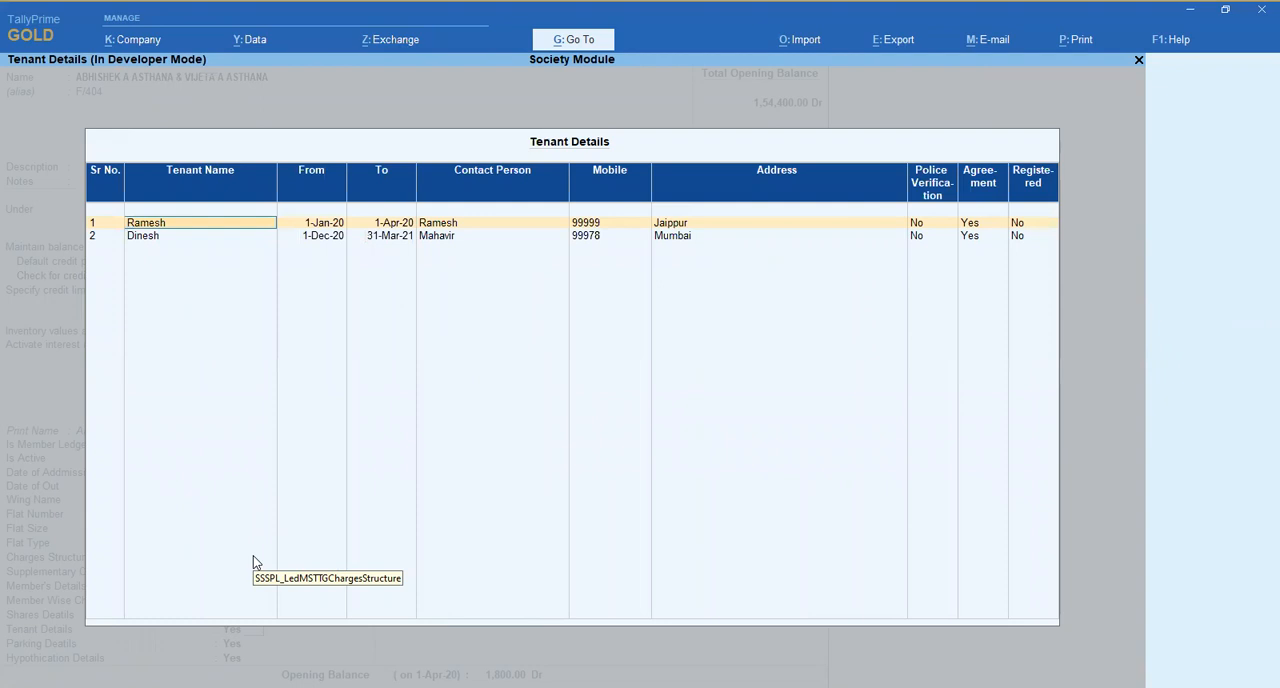
- Open the Tenant Details, check the first tenant's Police Verification and Agreement fields, and accept the form
key("Return")
key("Return")
key("Return")
key("Return")
key("Return")
key("Return")
key("Return")
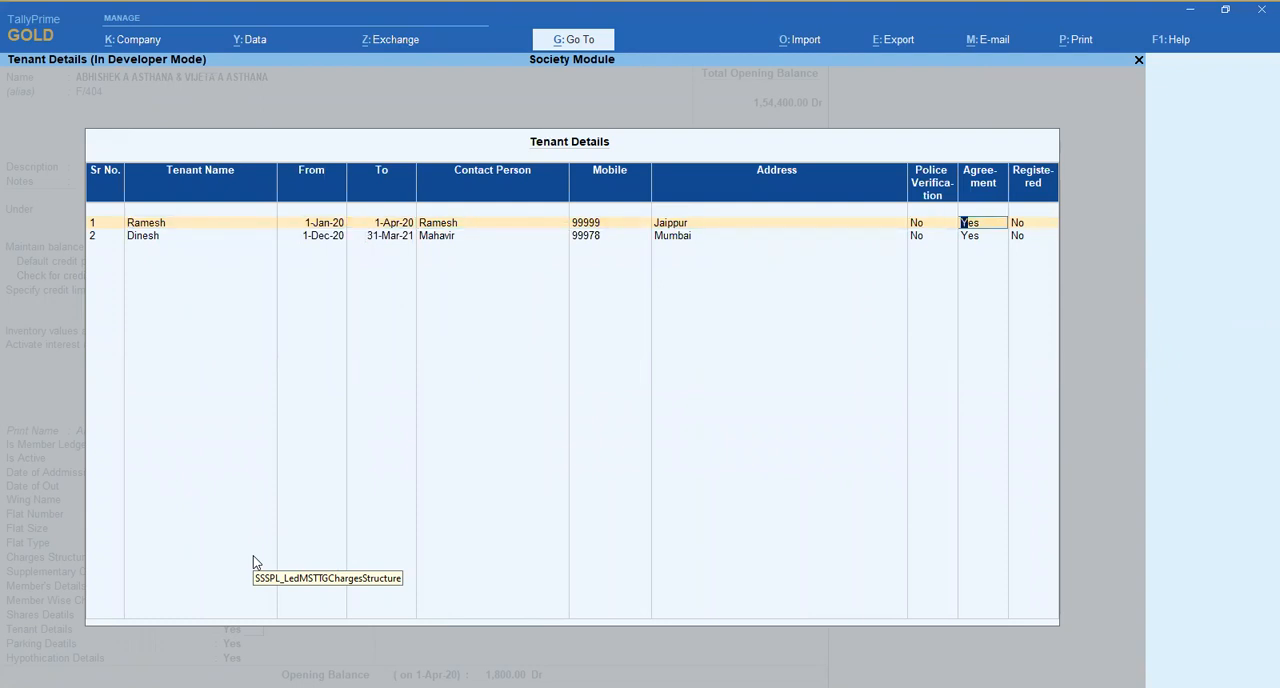
key("BackSpace")
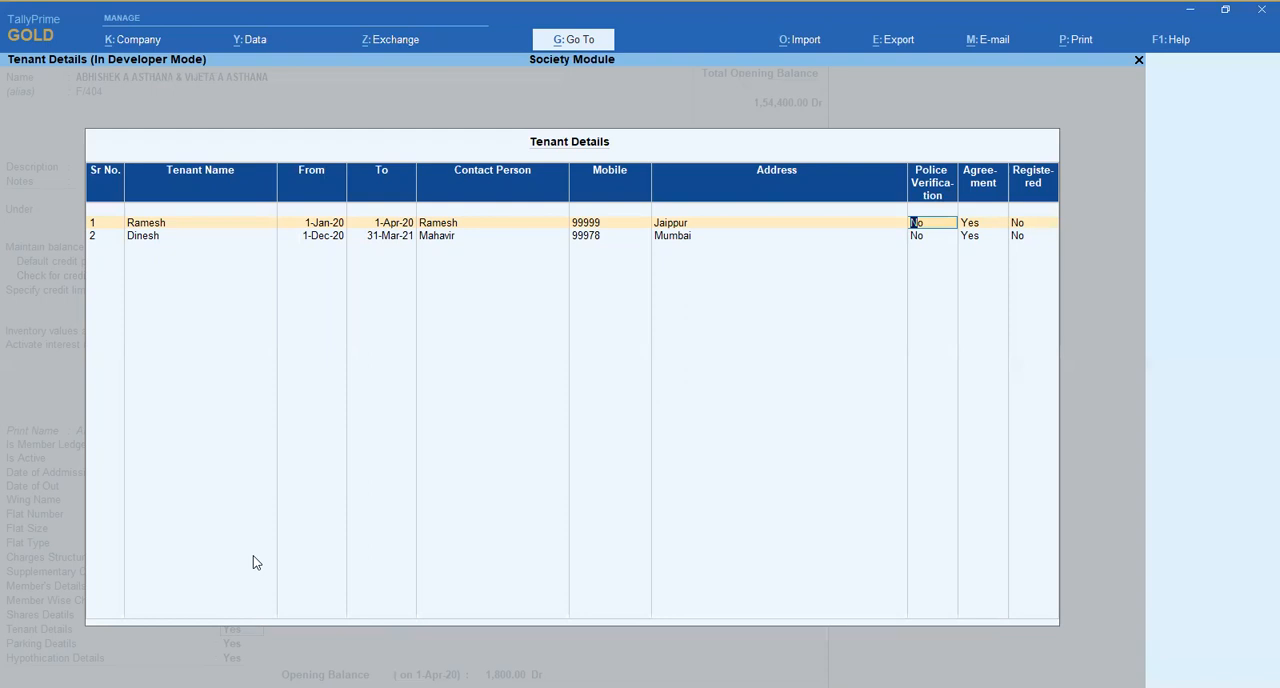
key("ctrl")
key("ctrl+a")
key("Return")
key("Escape")
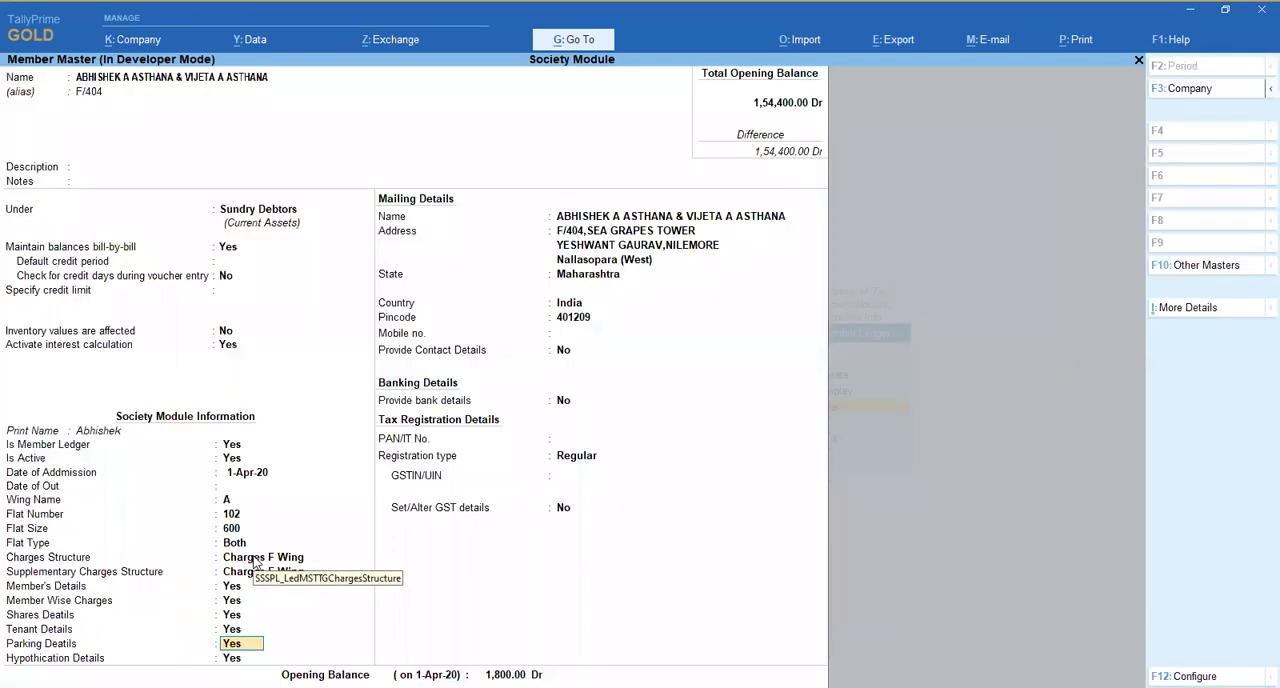
- Reopen the Tenant Details, go through the first tenant's row again and return to the member master
key("Up")
key("Return")
key("Return")
key("Return")
key("Return")
key("Return")
key("Return")
key("Return")
key("Return")
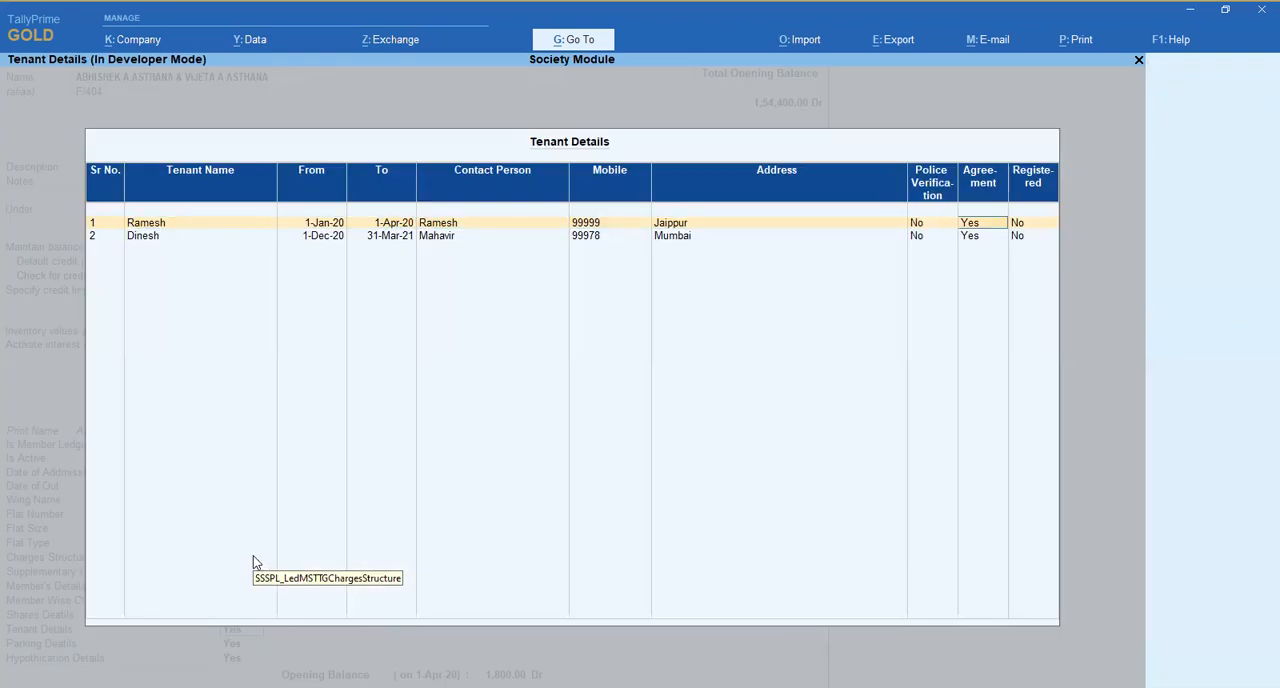
key("Return")
key("ctrl+a")
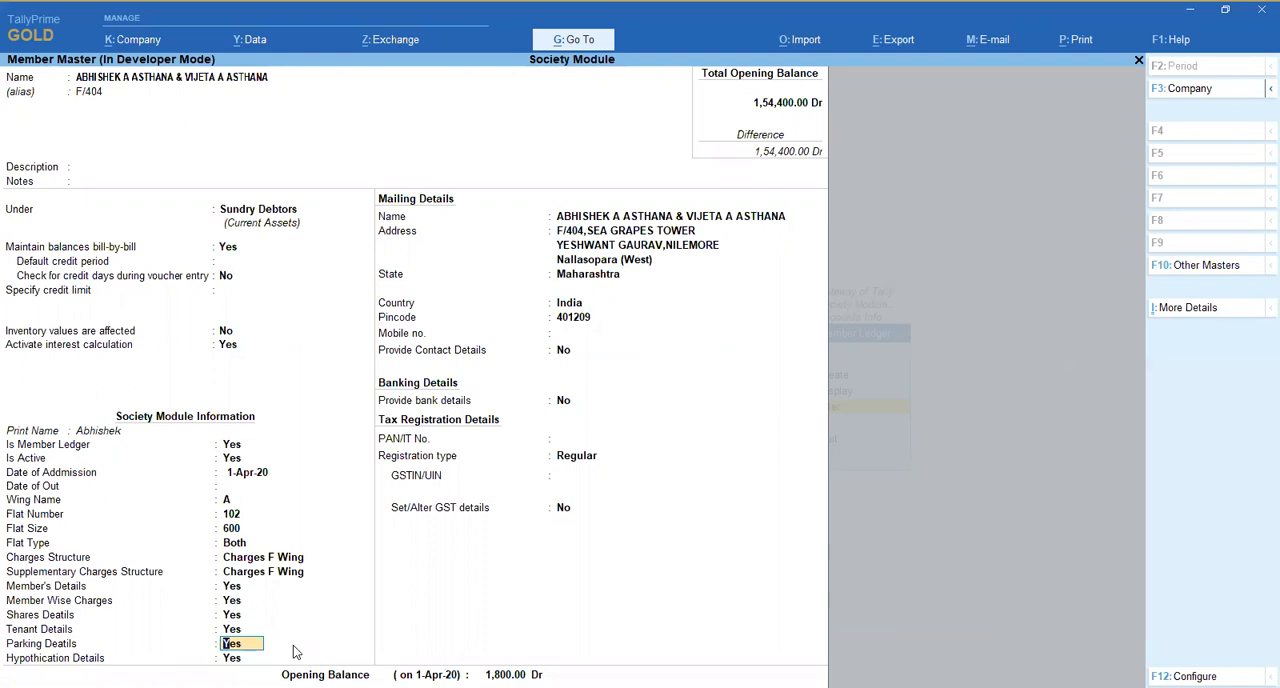
- Open the member's Parking Details and go through the first two vehicle rows
key("Return")
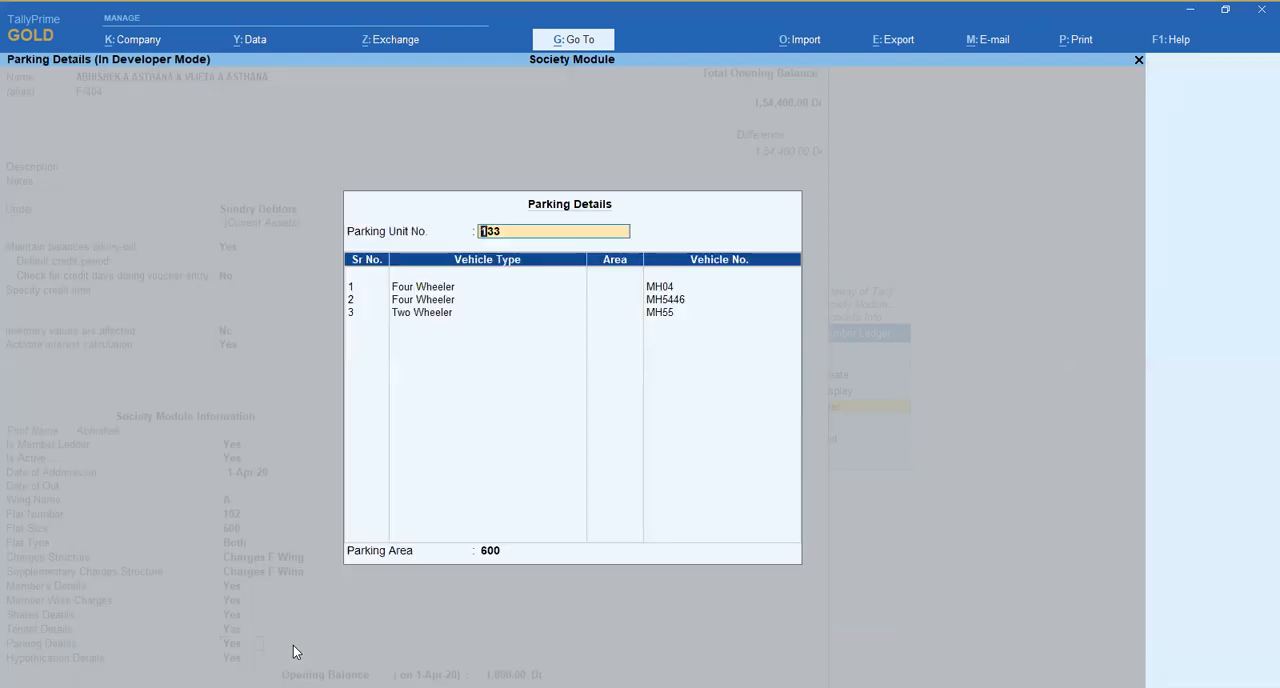
key("Return")
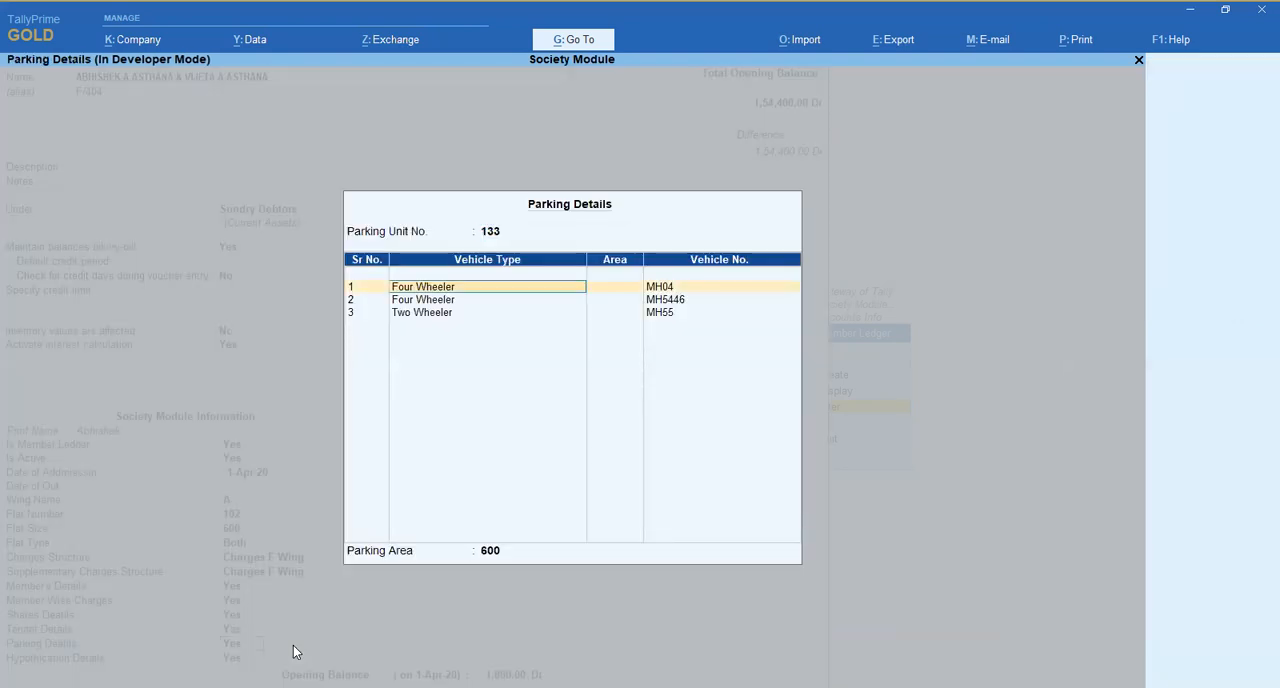
key("Return")
key("Return")
key("Return")
key("Return")
key("Return")
key("Return")
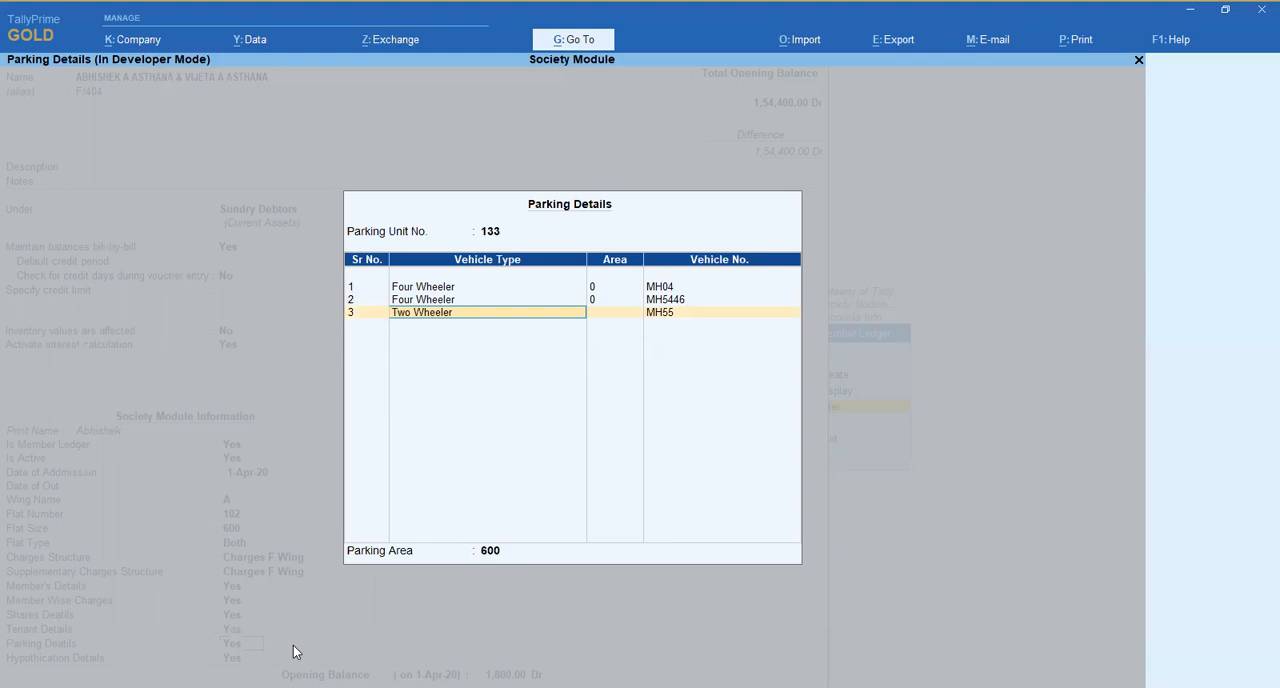
- Recheck the vehicle rows from the first four wheeler and accept the Parking Details
key("shift+Tab")
key("BackSpace")
key("BackSpace")
key("BackSpace")
key("BackSpace")
key("BackSpace")
key("BackSpace")
key("Return")
key("Down")
key("Up")
key("Up")
key("Down")
key("Return")
key("Return")
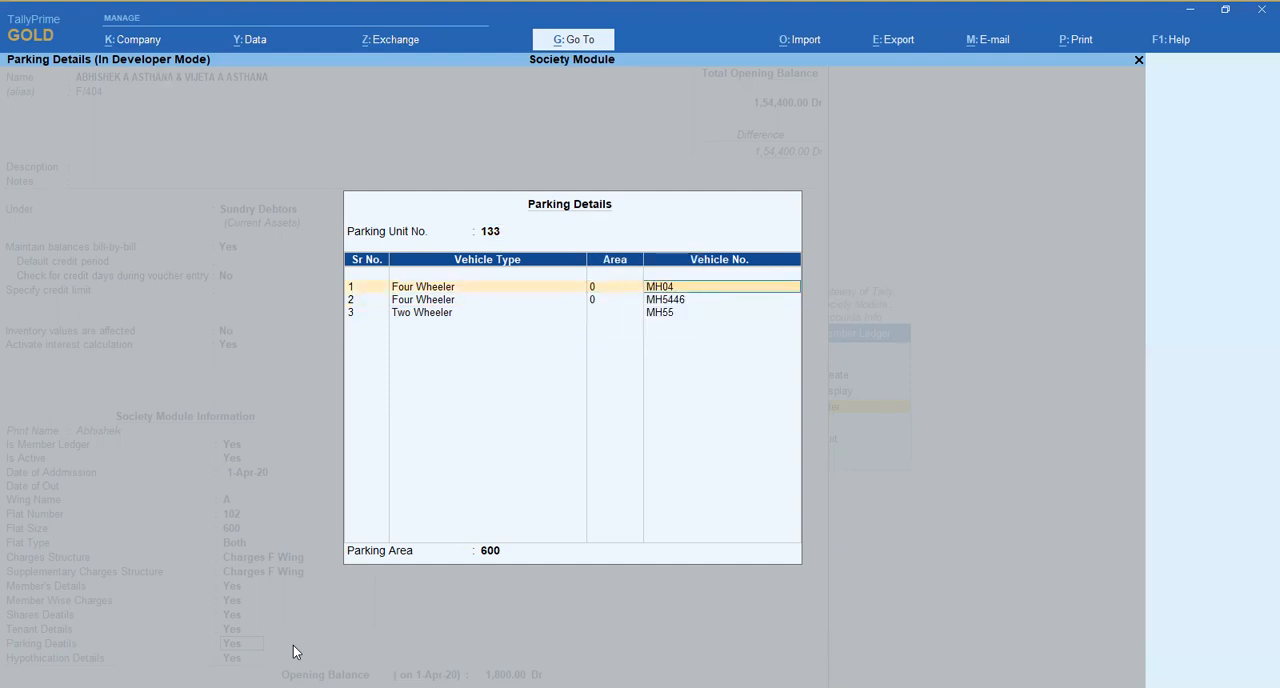
key("ctrl")
key("ctrl+a")
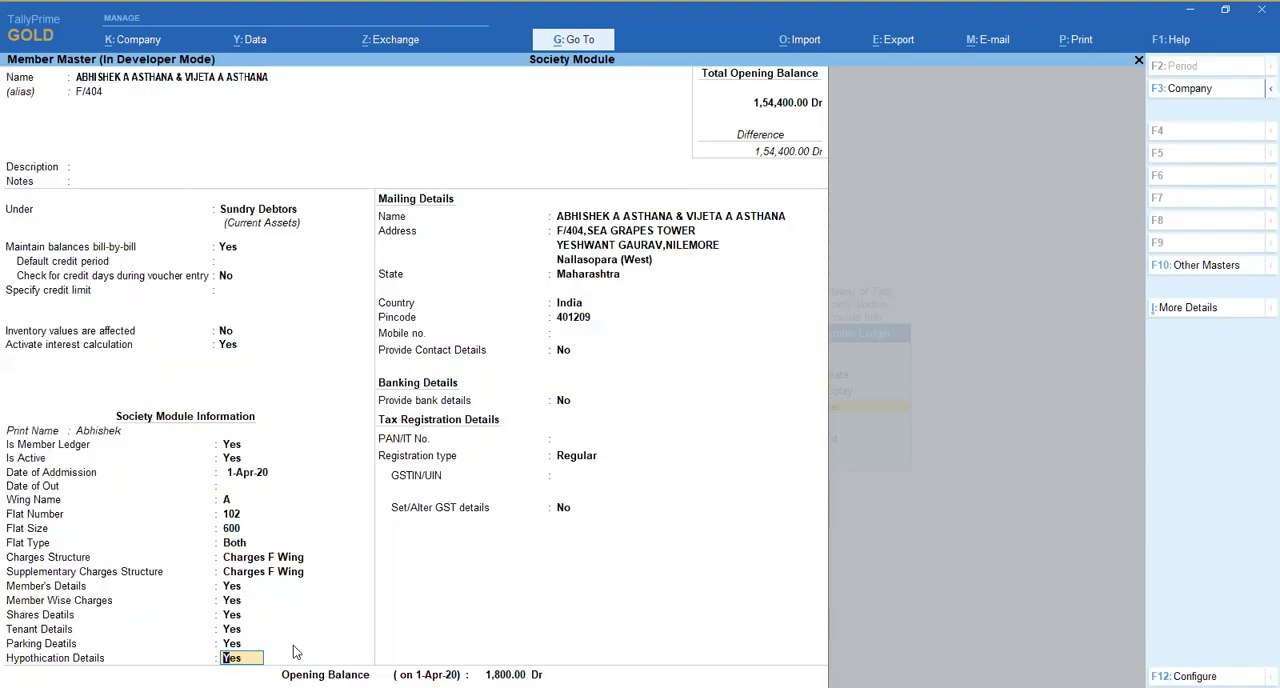
- Accept the Hypothication Details without entering a bank and save the member master
key("Return")
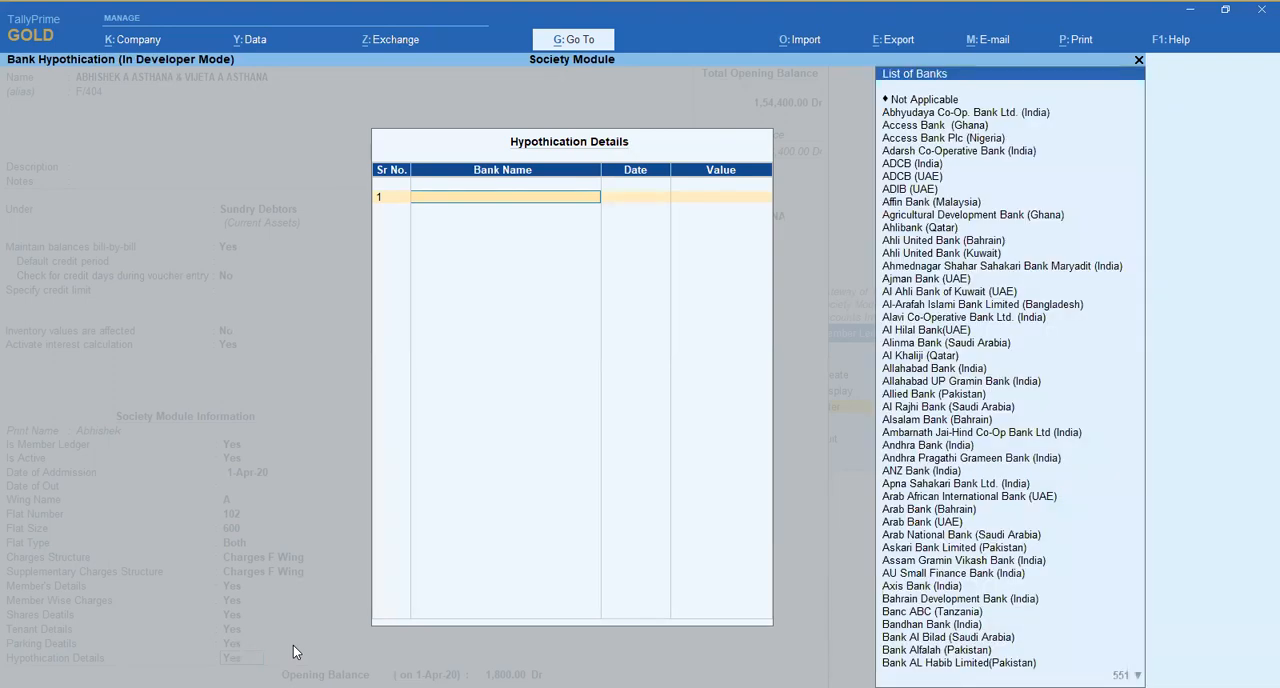
key("ctrl+a")
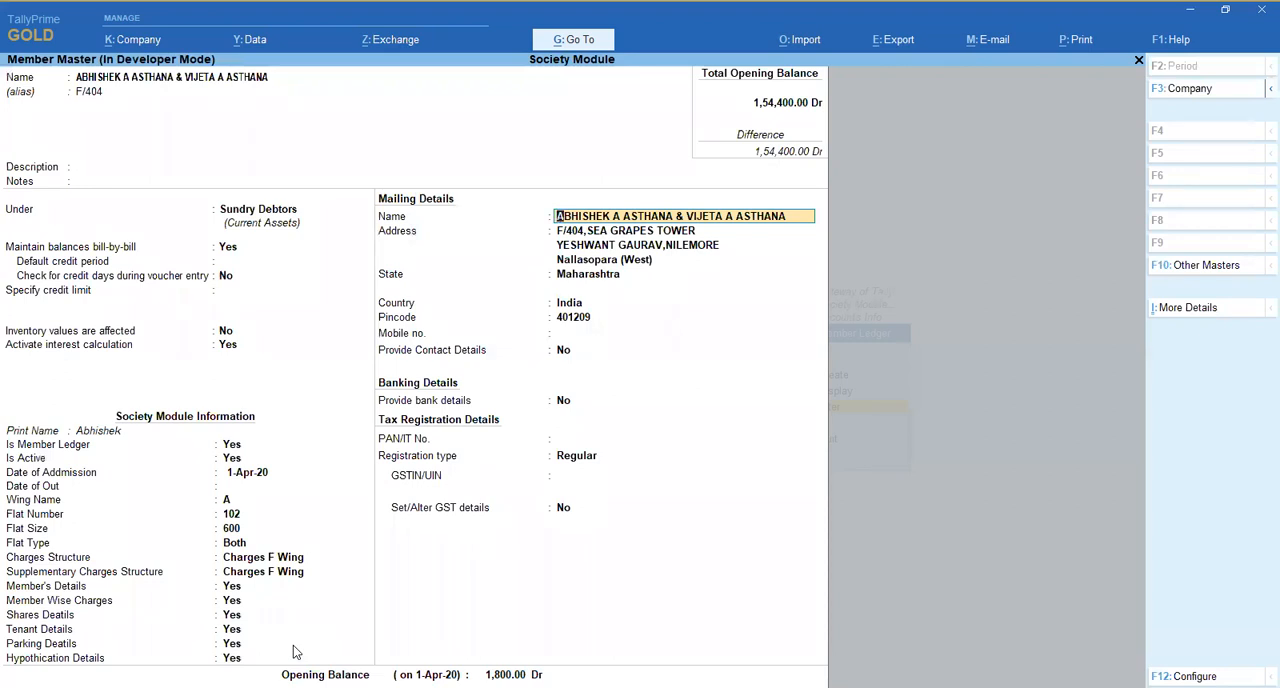
key("alt")
key("ctrl+a")
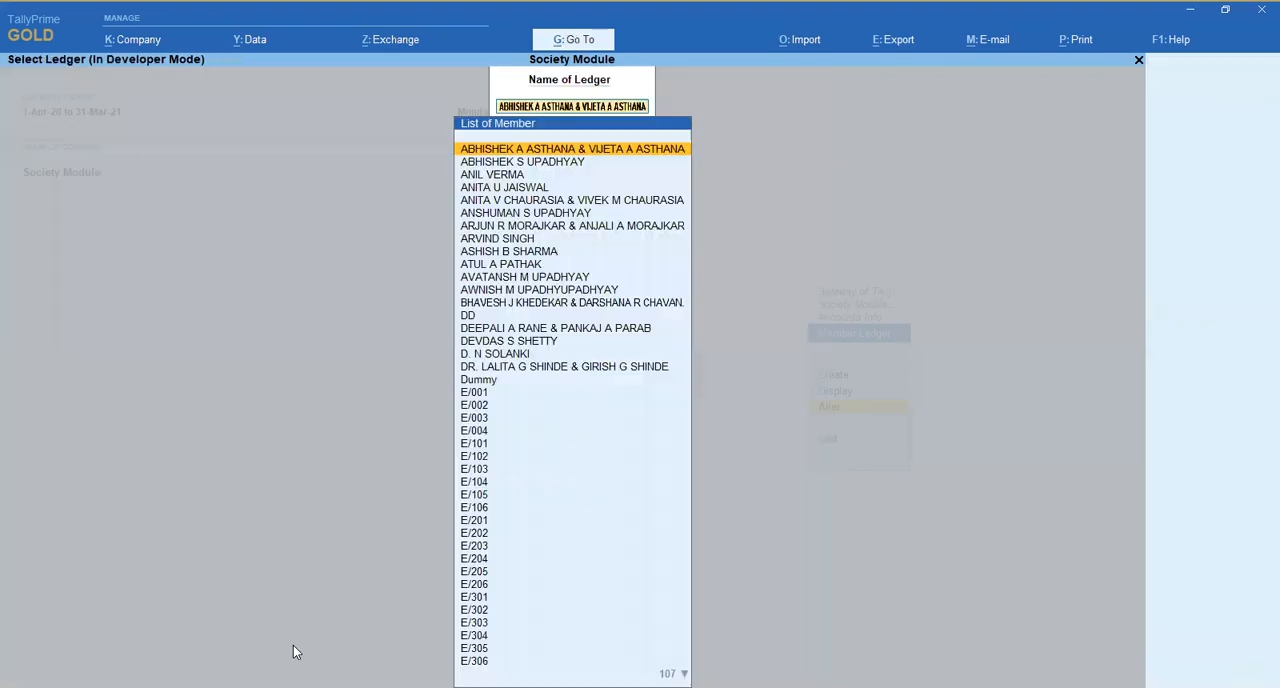
- Leave the member ledgers and open the Maintenance Charges ledger for alteration
key("Escape")
key("Escape")
key("Down")
key("Return")
key("Down")
key("Down")
key("Return")
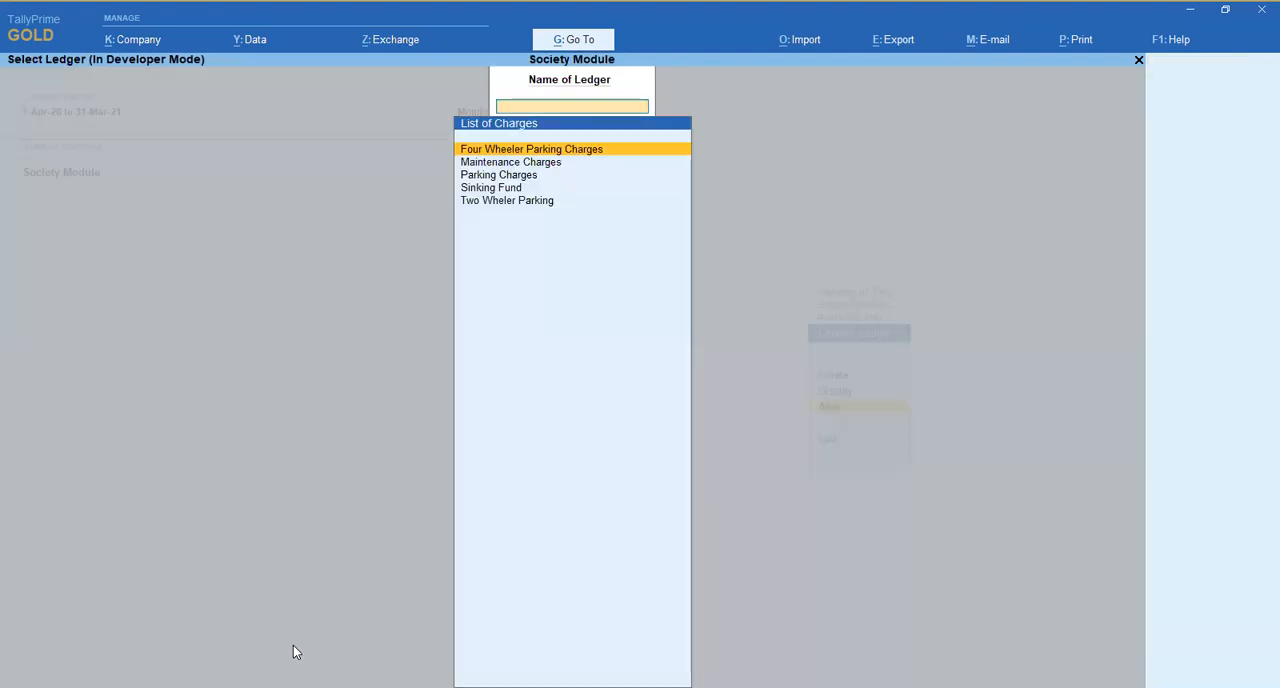
key("Down")
key("Down")
key("Up")
key("Return")
key("Return")
key("Return")
key("Return")
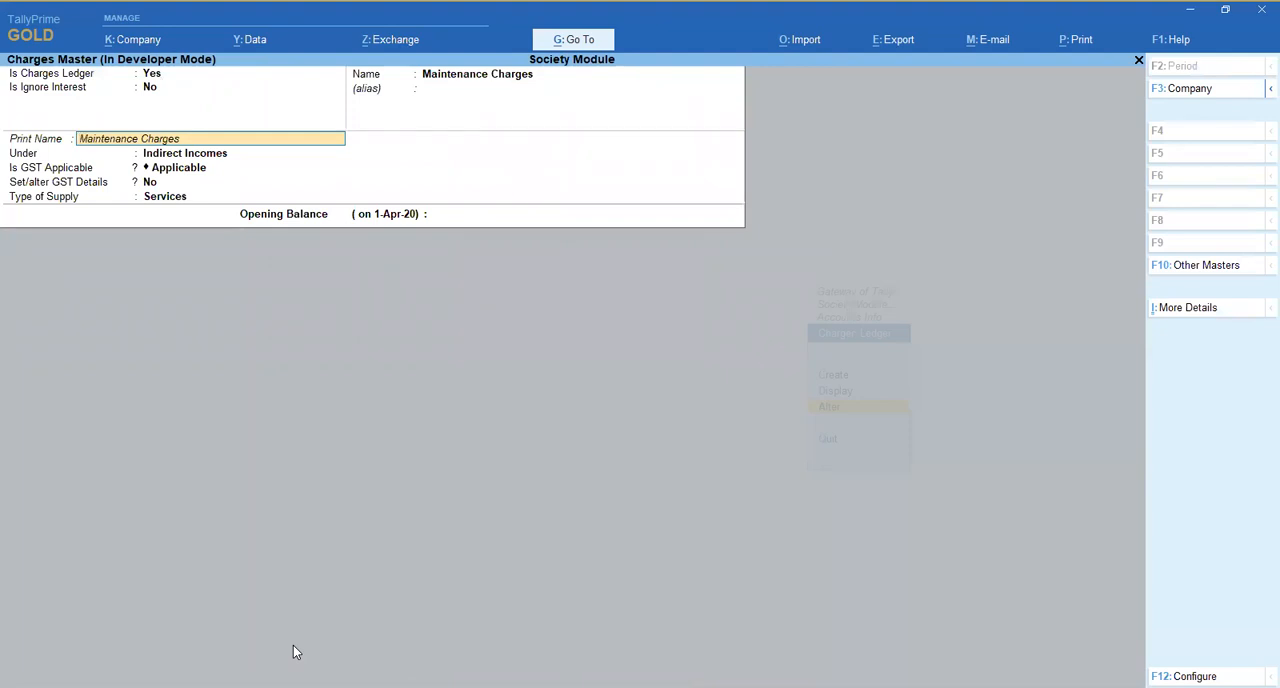
- Check the Maintenance Charges ledger's print name and group, and go back to its Is Ignore Interest field
key("Return")
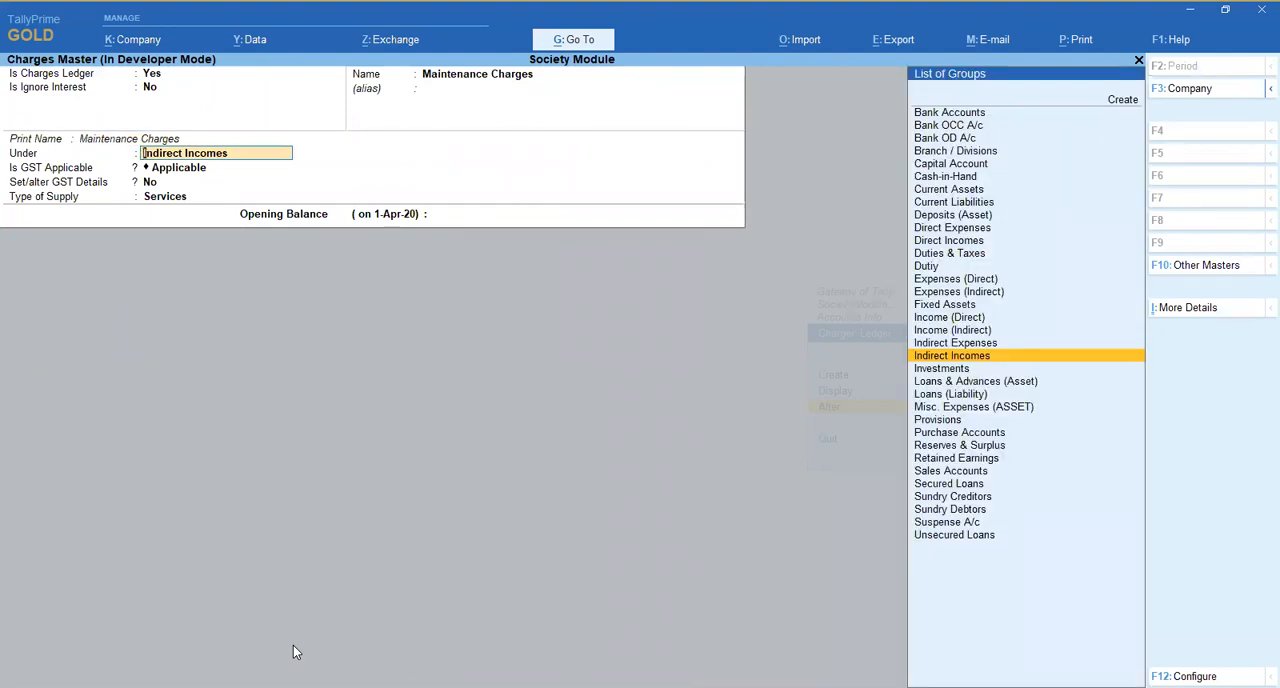
key("BackSpace")
key("BackSpace")
key("BackSpace")
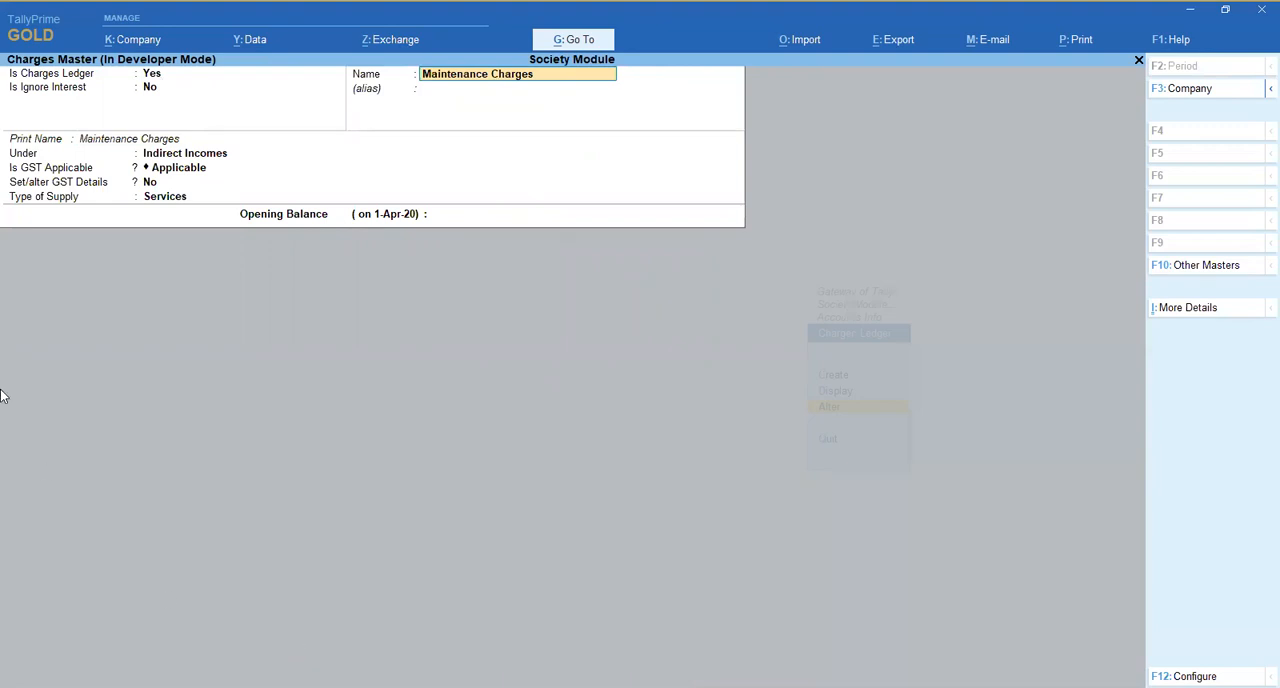
left_click(151, 88)
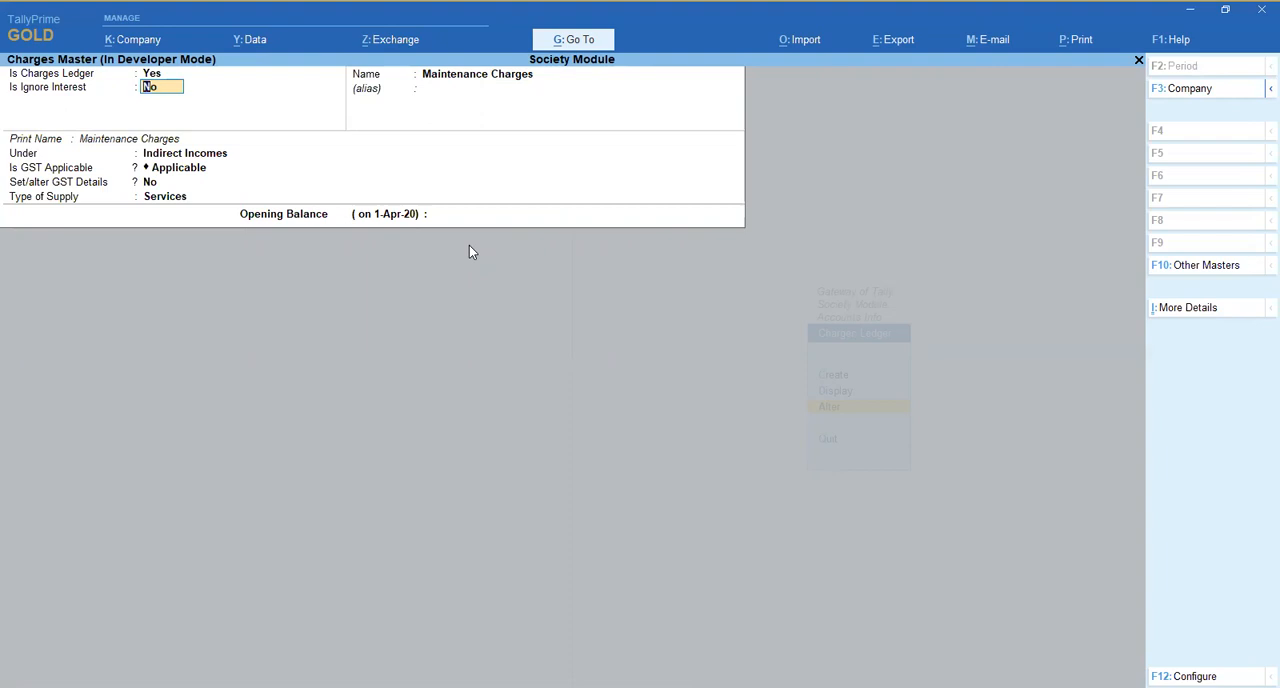
- Keep Is Ignore Interest at No and set Is GST Applicable to Not Applicable for Maintenance Charges
key("Return")
key("Return")
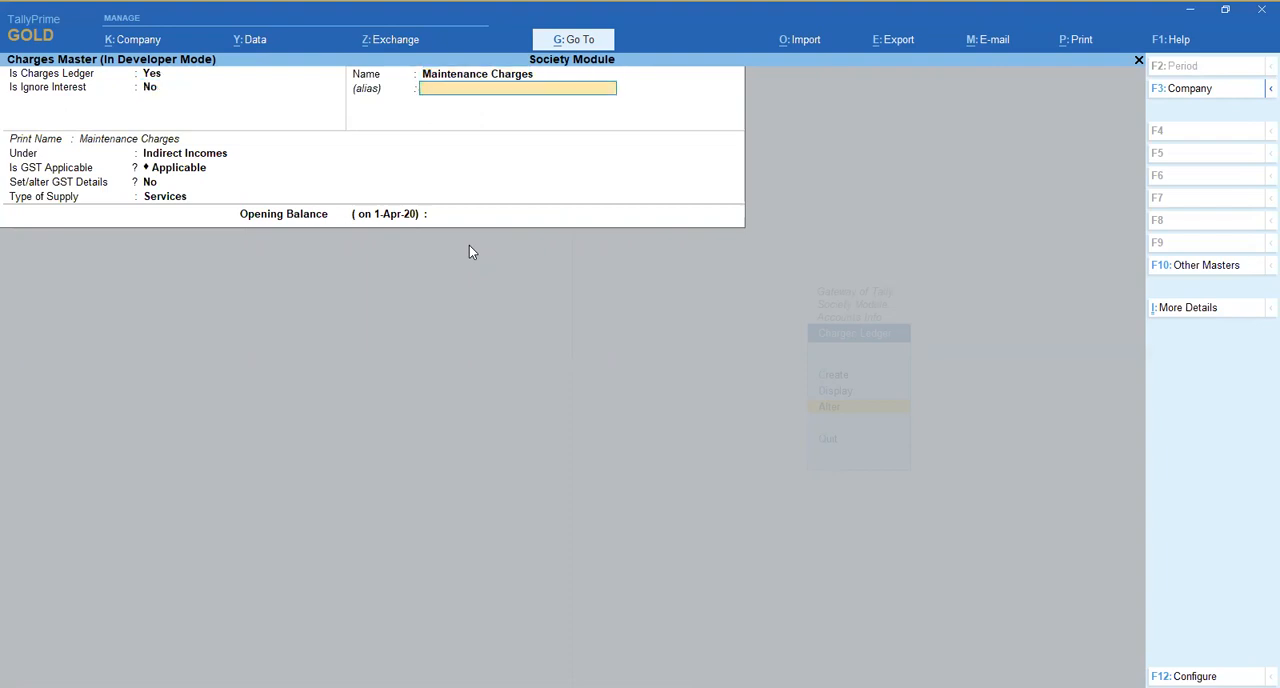
key("Return")
key("Return")
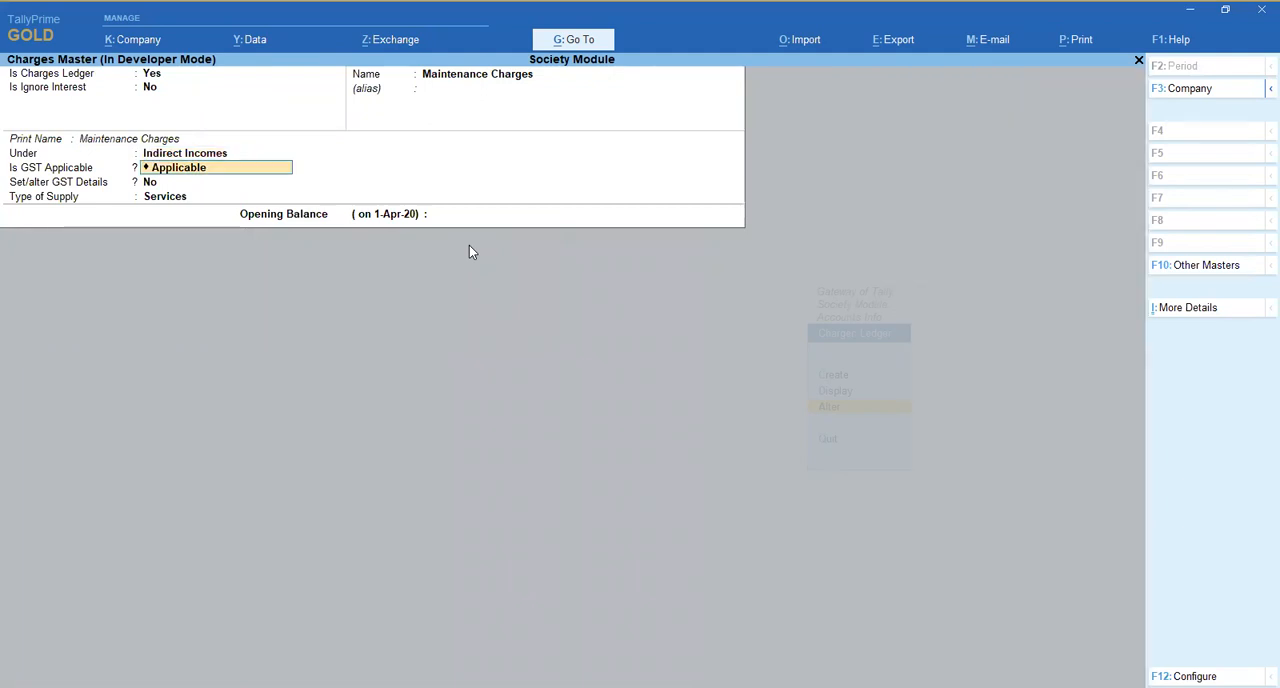
key("Down")
key("Return")
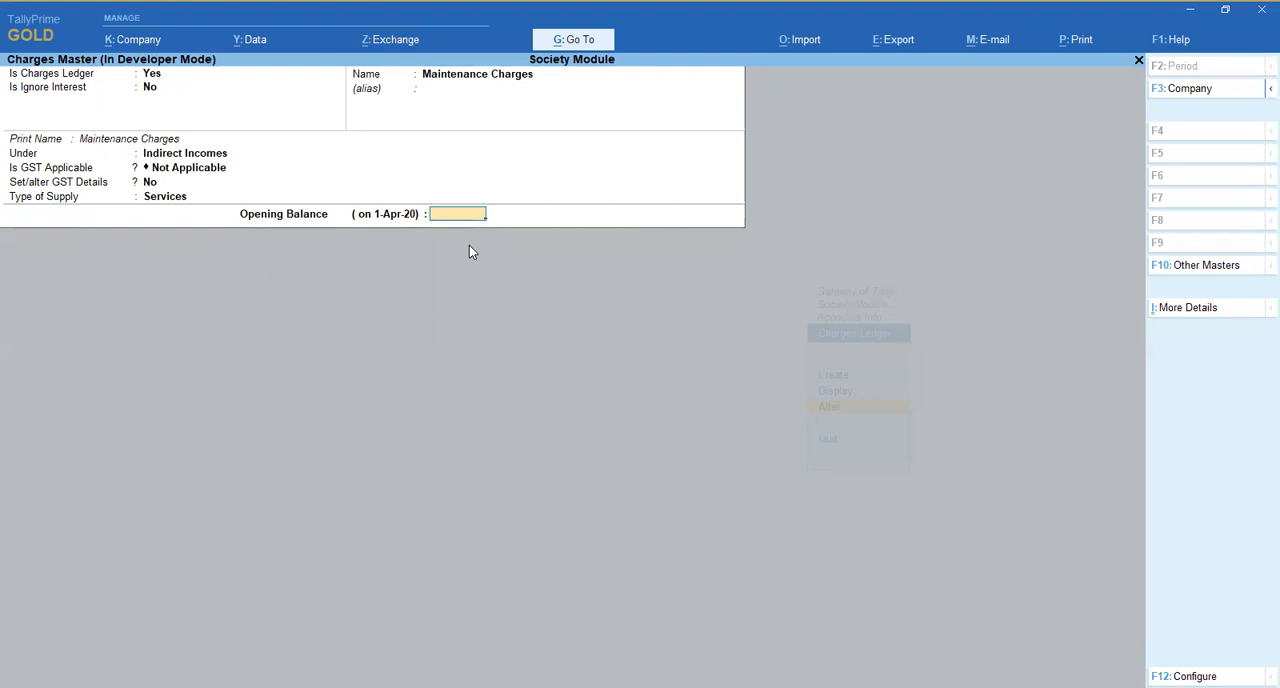
key("Return")
- Leave the Maintenance Charges ledger and open Update Member Details under Accounts Info
key("Escape")
key("Escape")
key("Escape")
key("Down")
key("Down")
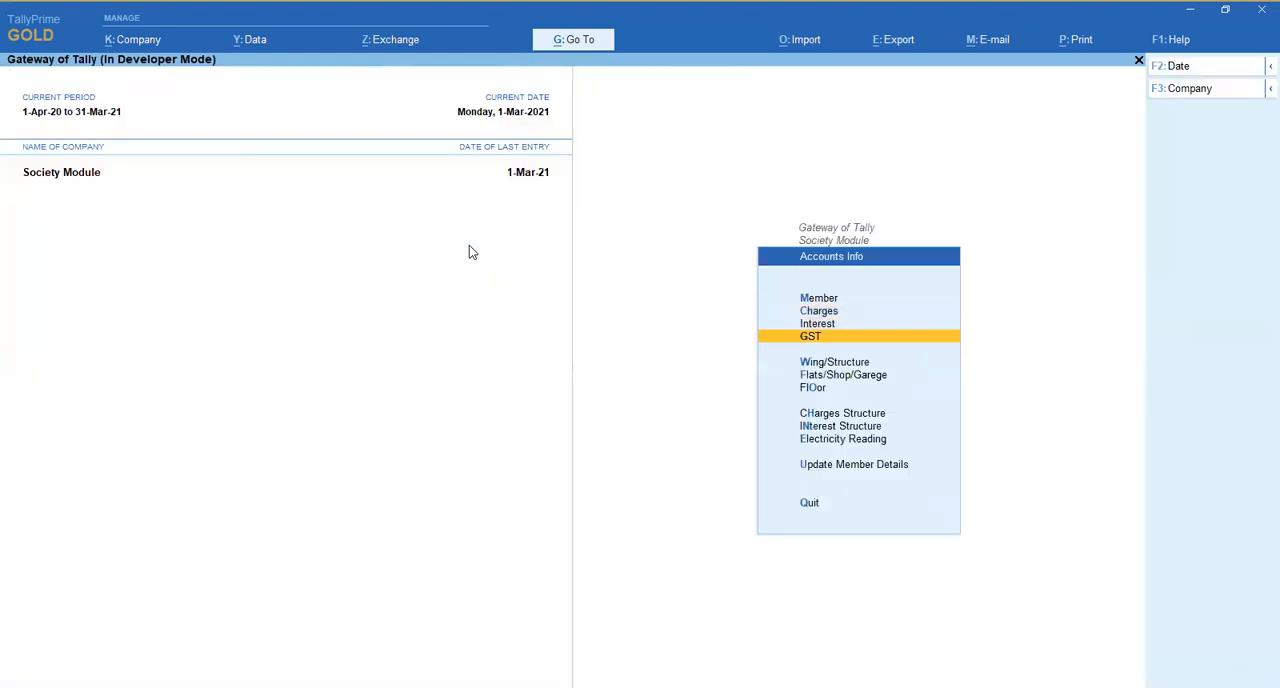
key("Down")
key("Down")
key("Down")
key("Down")
key("Down")
key("Down")
key("Down")
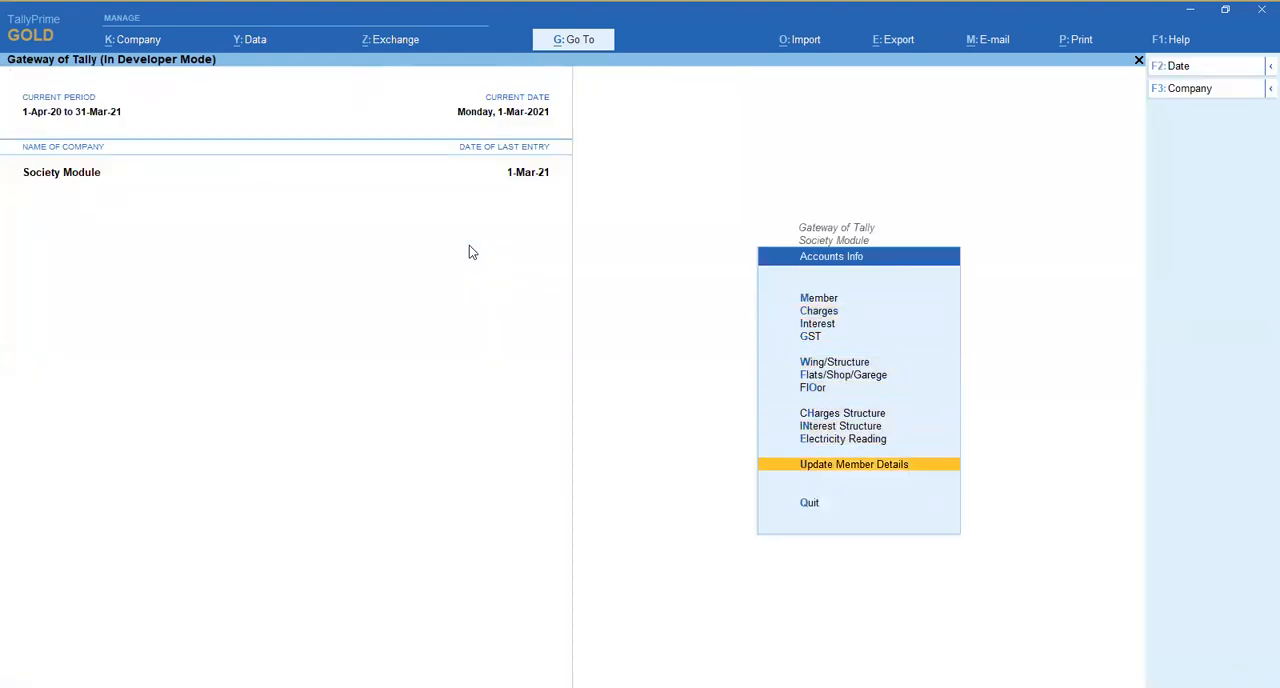
key("Return")
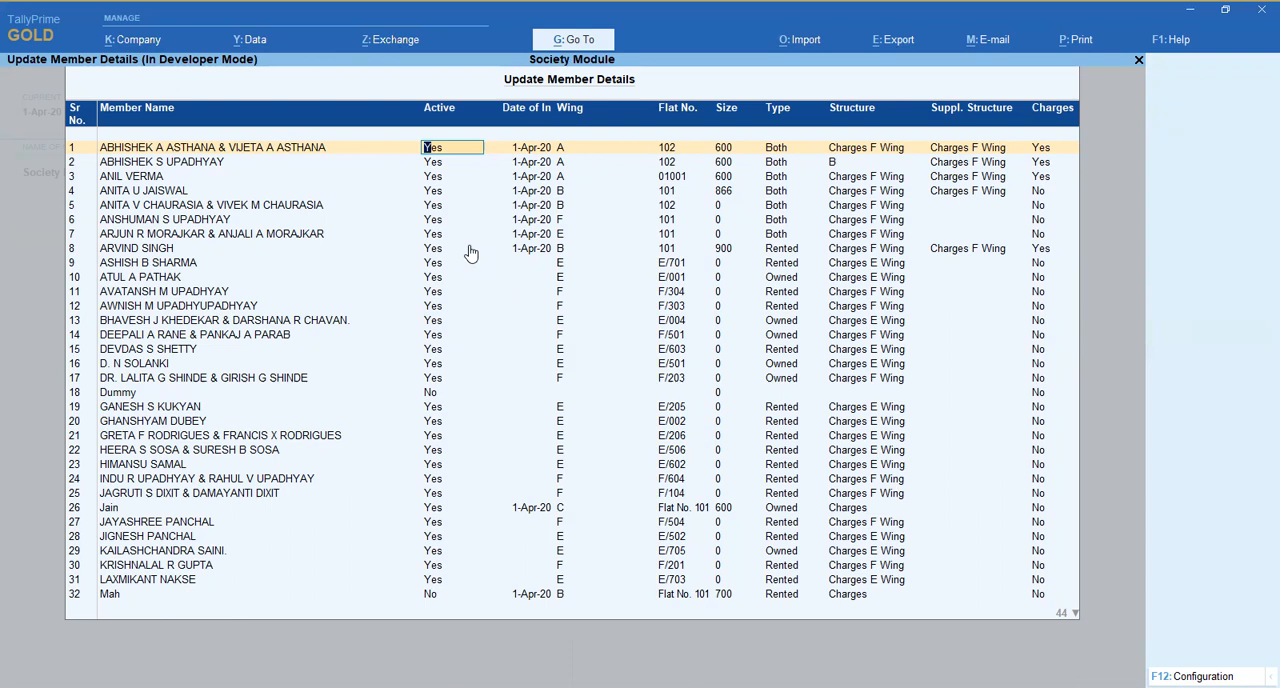
- View the first member's Member Base Charges Structure and quit it without saving
key("Return")
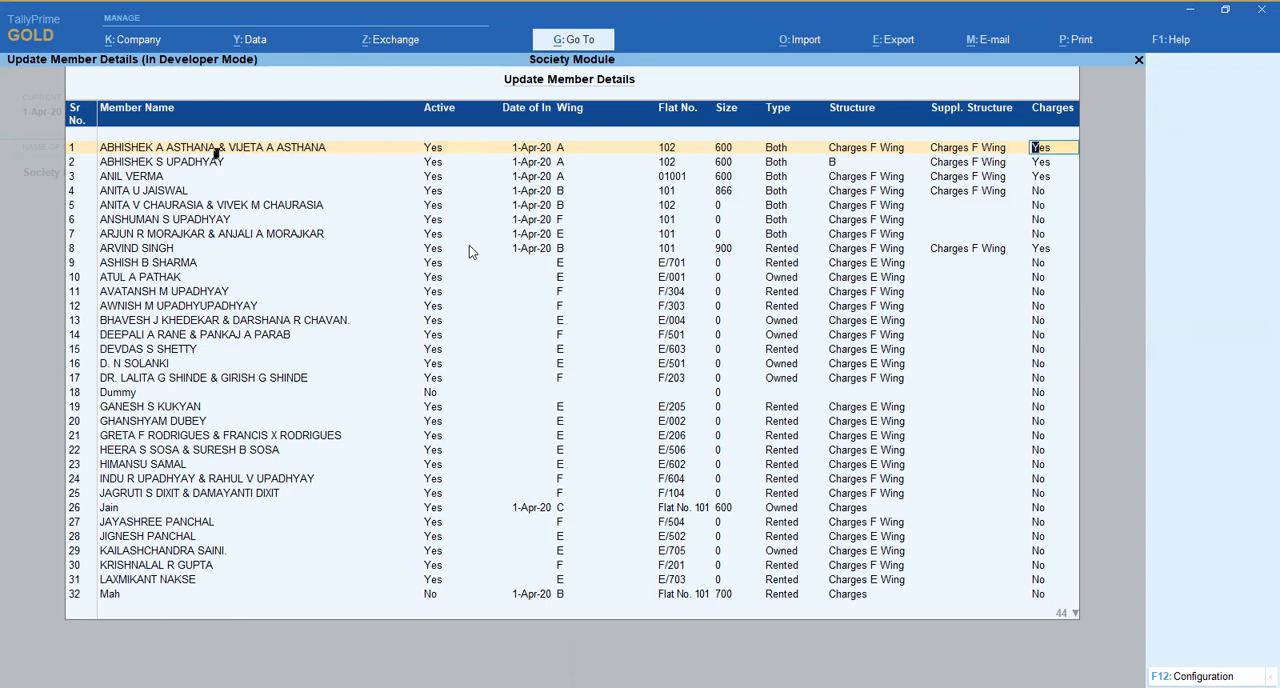
key("Return")
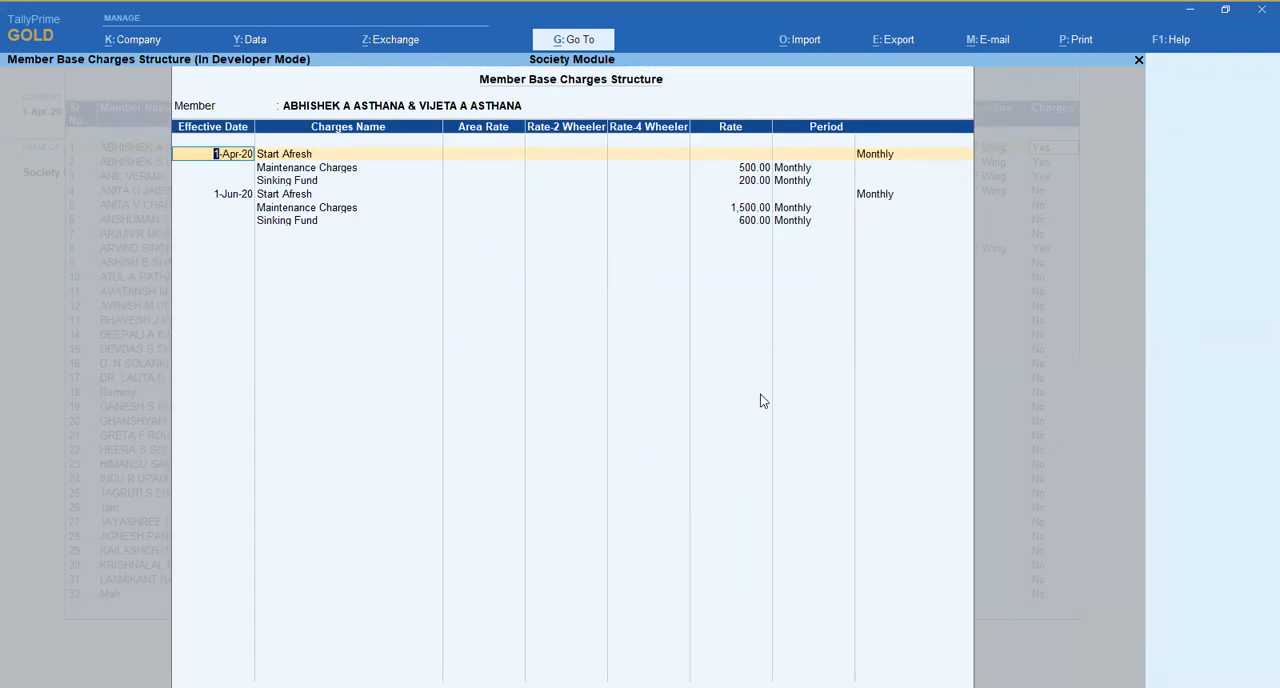
key("Escape")
key("Escape")
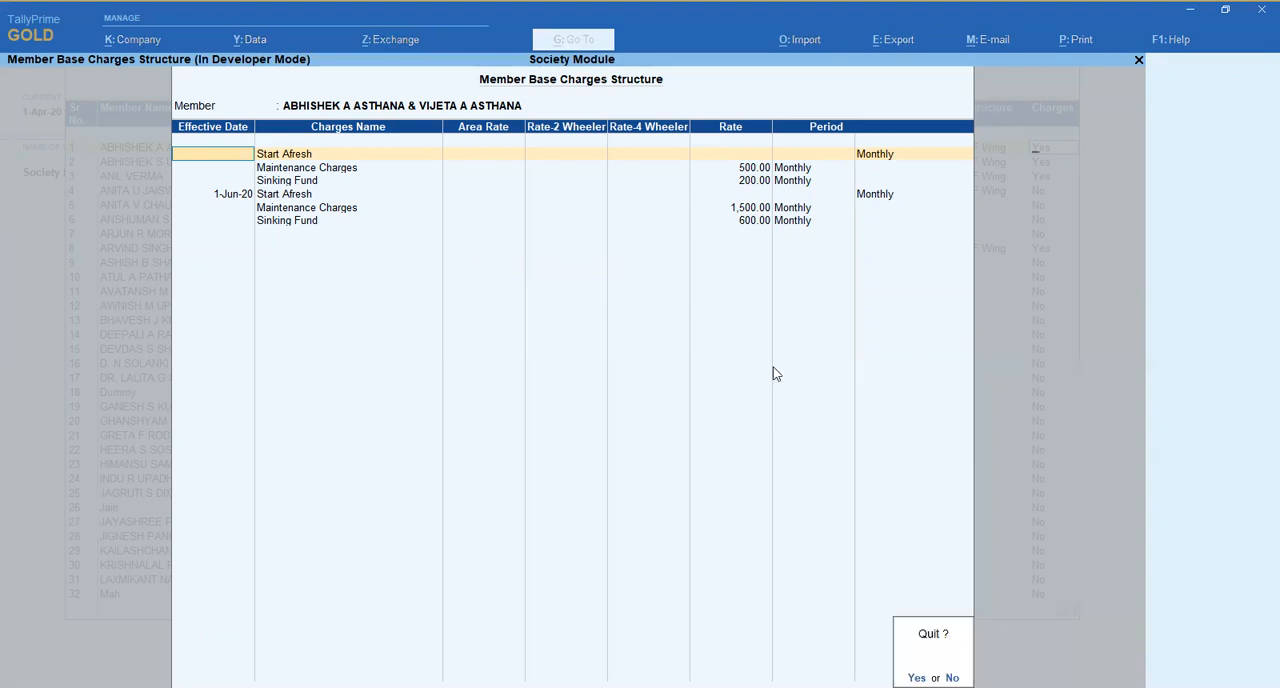
key("y")
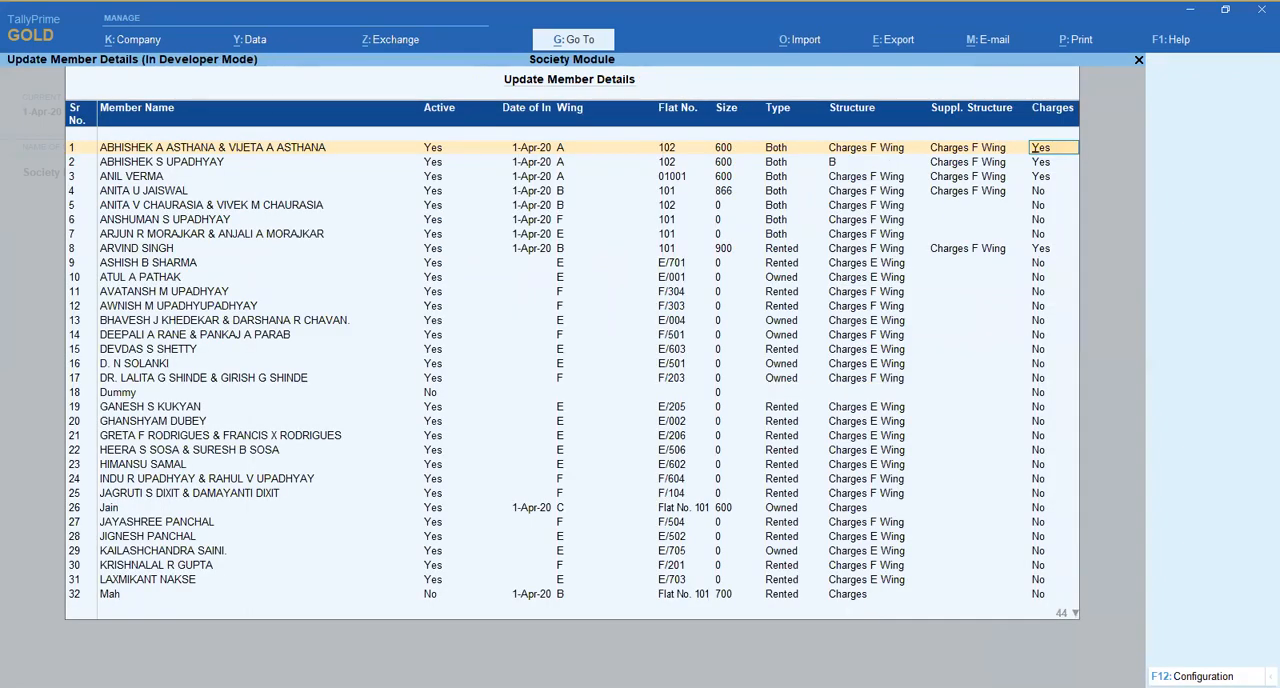
- Configure Update Member Details to also include Member's Details, Shares Details, Tenant Details, Parking Details and Bank Hypothication Details
key("F12")
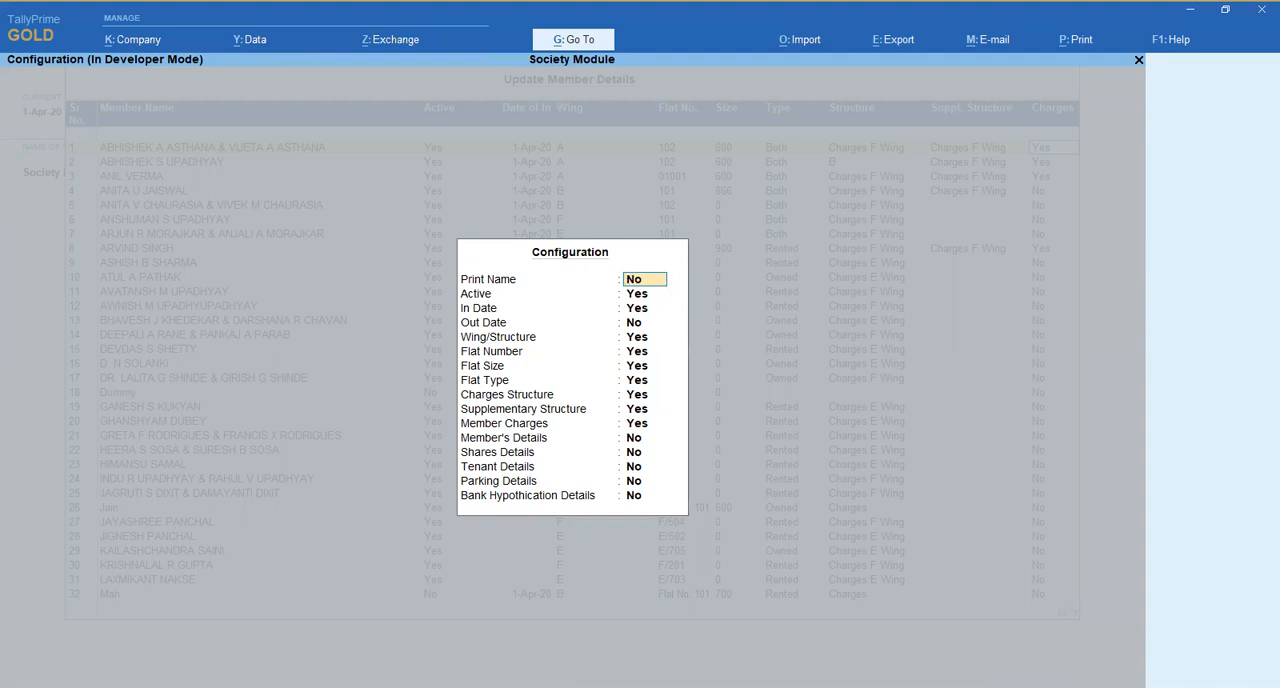
key("Down")
key("Down")
key("Down")
key("Down")
key("Down")
key("Down")
key("Down")
key("Down")
key("Down")
key("Down")
key("Down")
type("y")
key("Return")
type("y")
key("Return")
type("y")
key("Return")
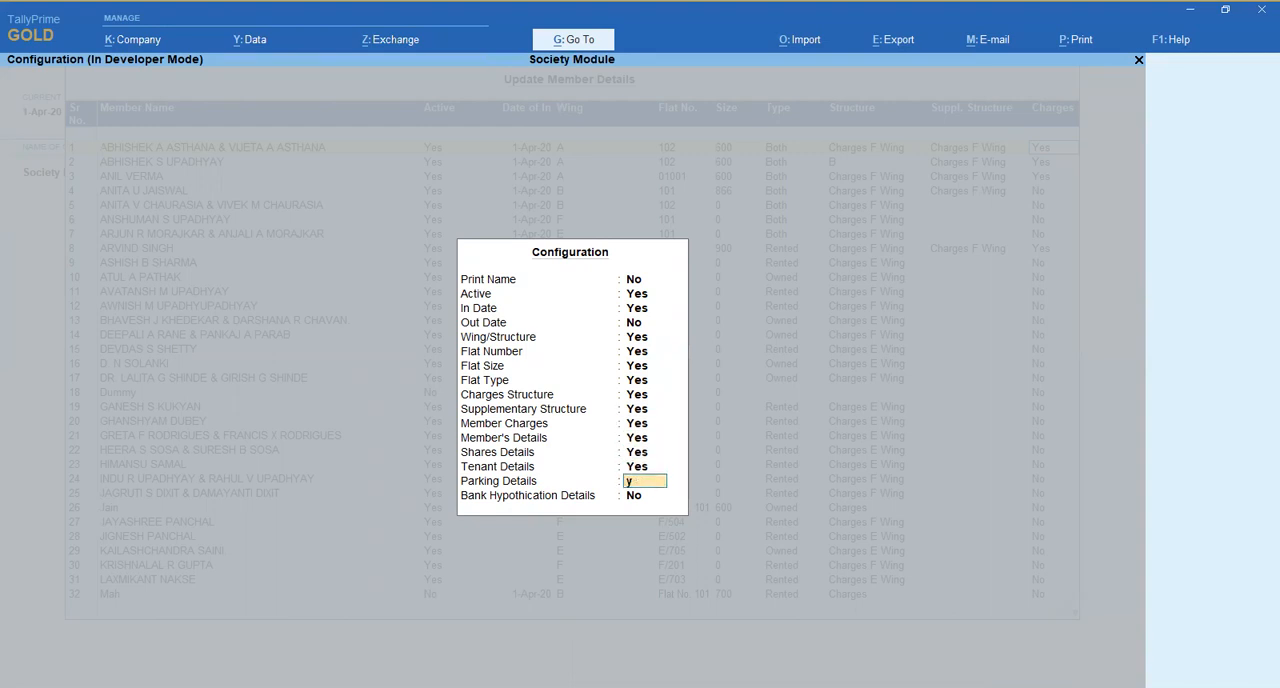
key("Return")
key("Return")
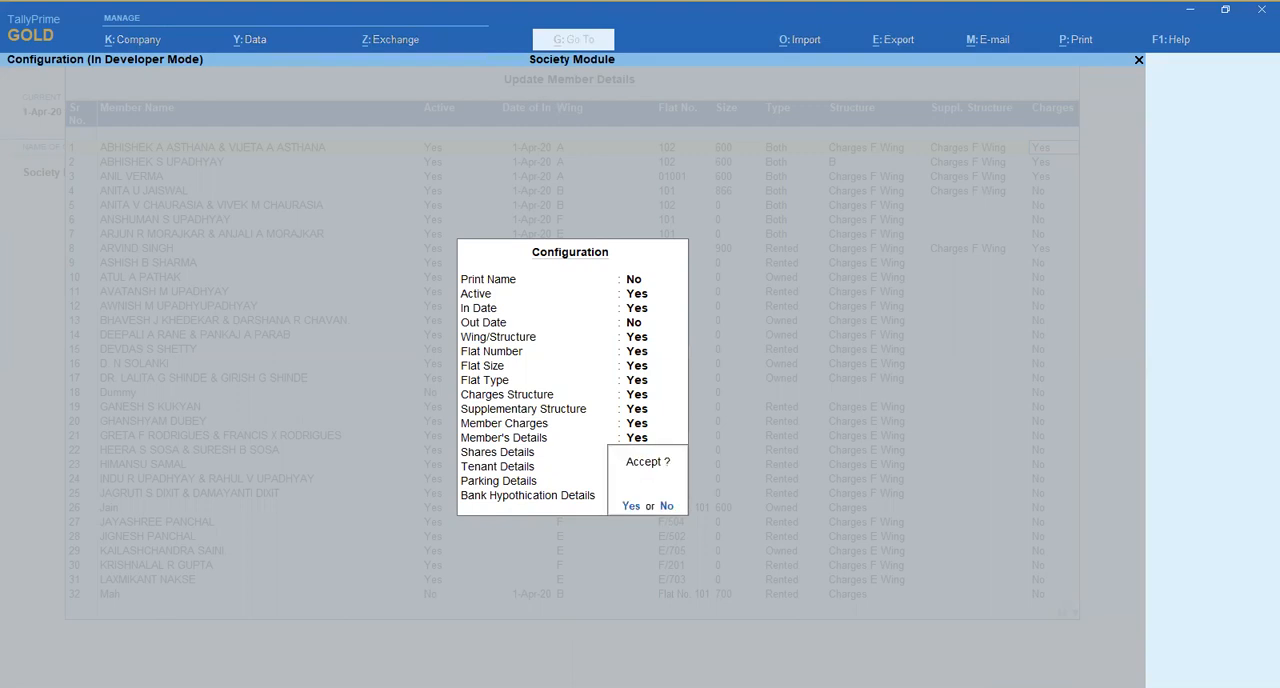
key("y")
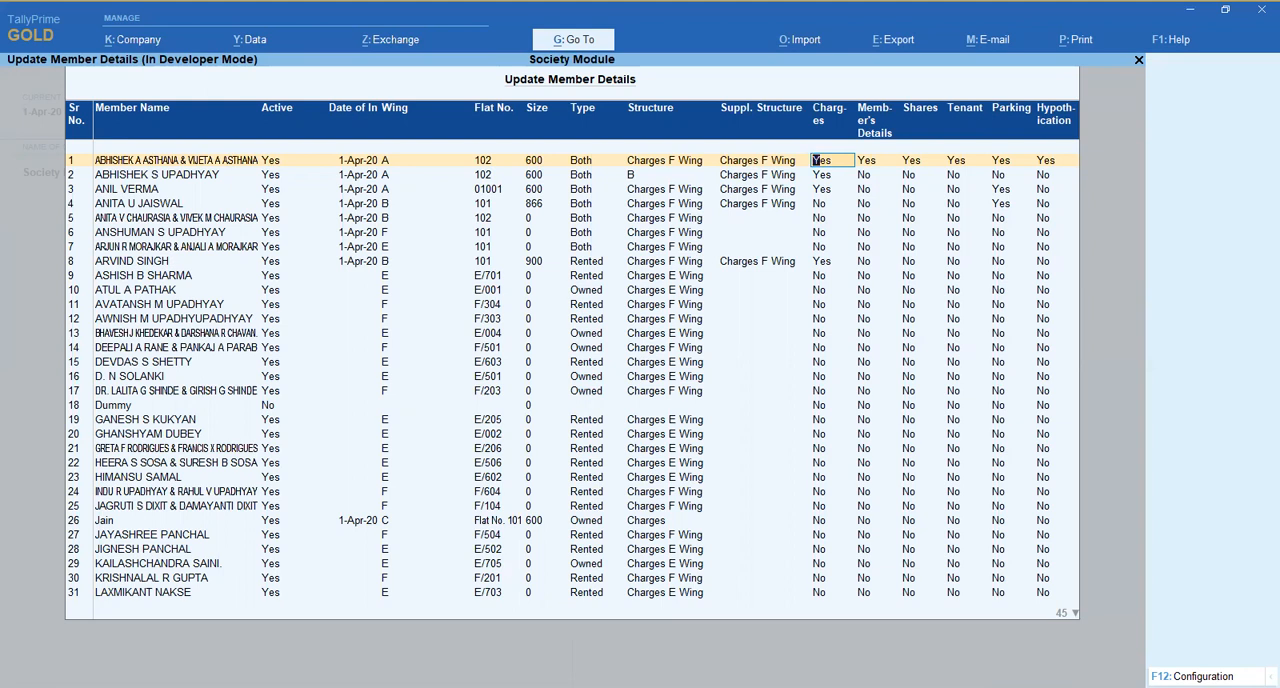
- Review the first member's charges structure and the other members' rows, and leave Update Member Details
key("Return")
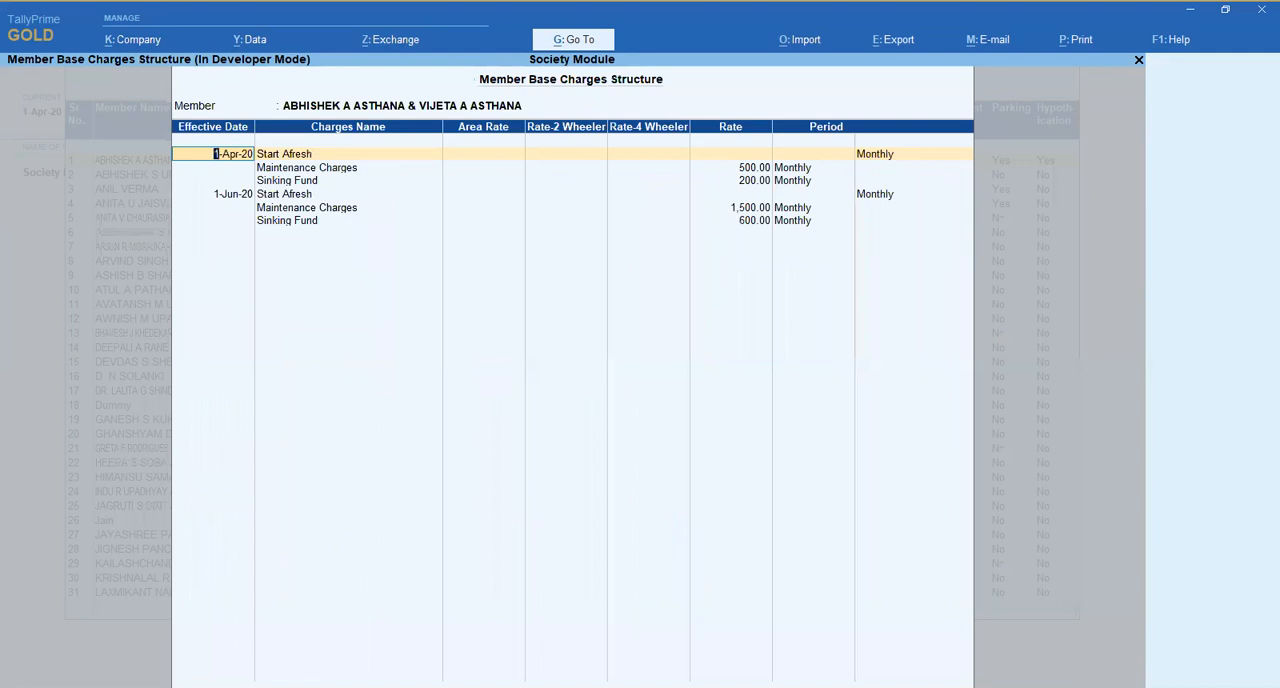
key("ctrl+a")
key("Down")
key("Down")
key("Down")
key("Down")
key("Down")
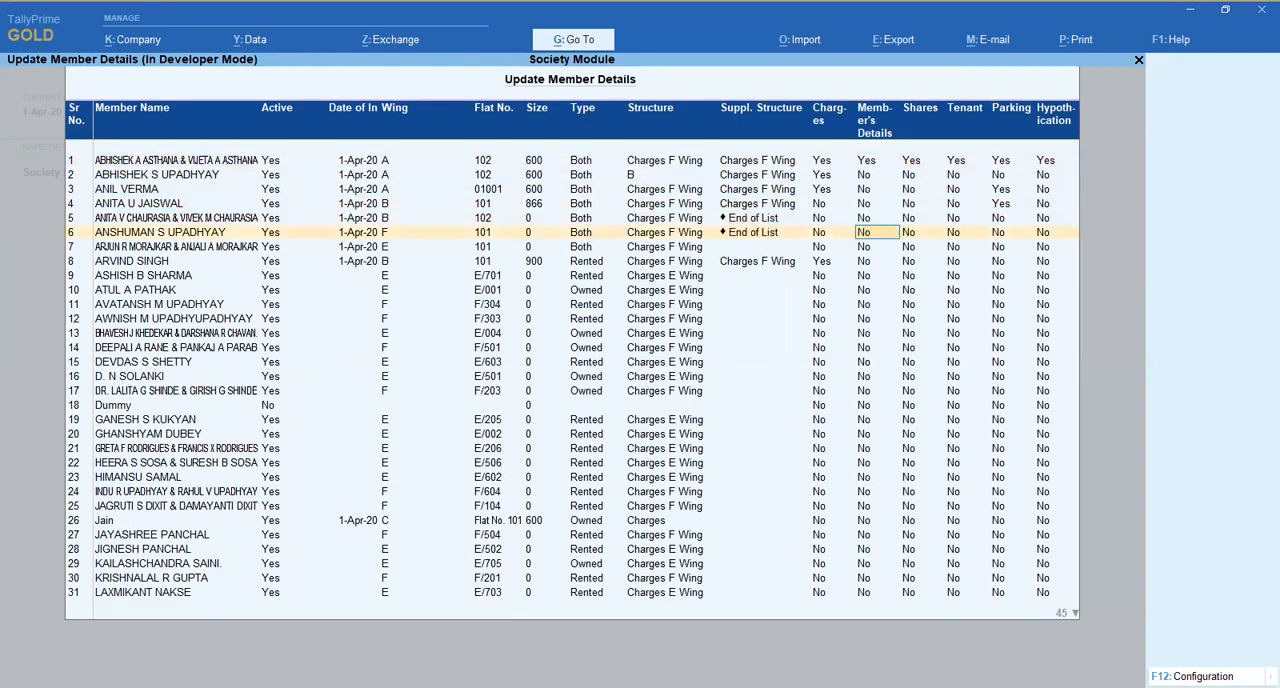
key("Down")
key("Down")
key("Down")
key("Down")
key("Up")
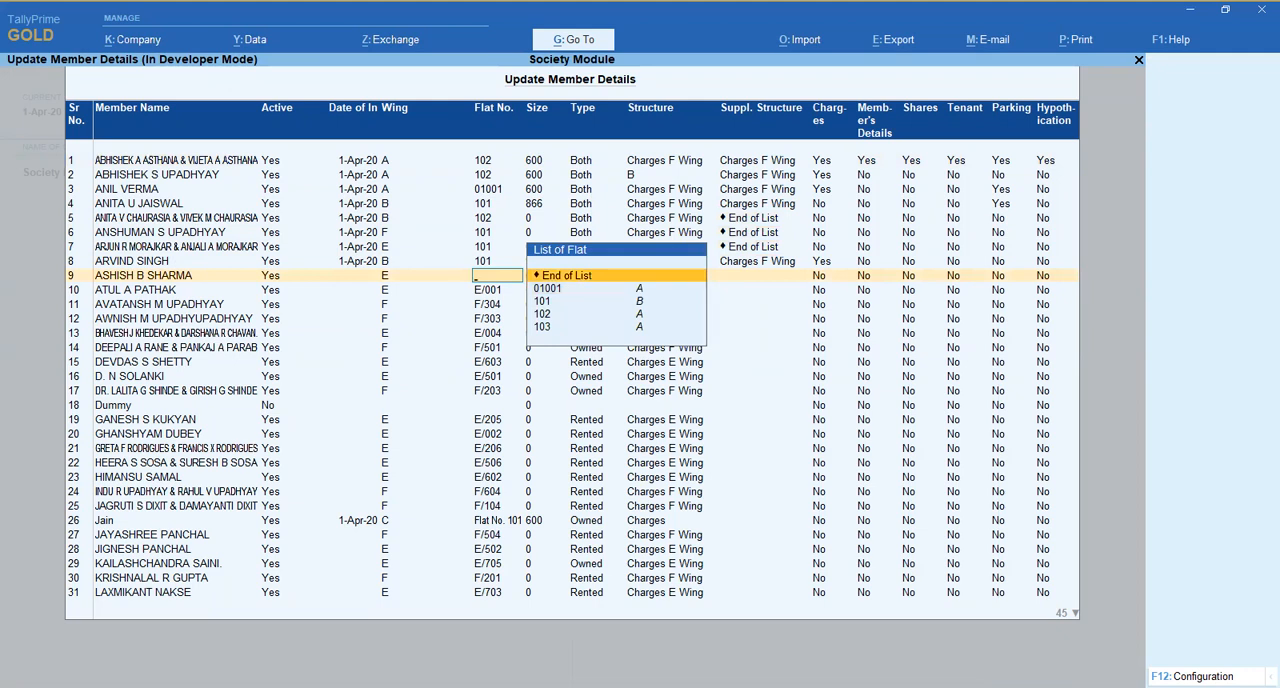
key("Escape")
key("Return")
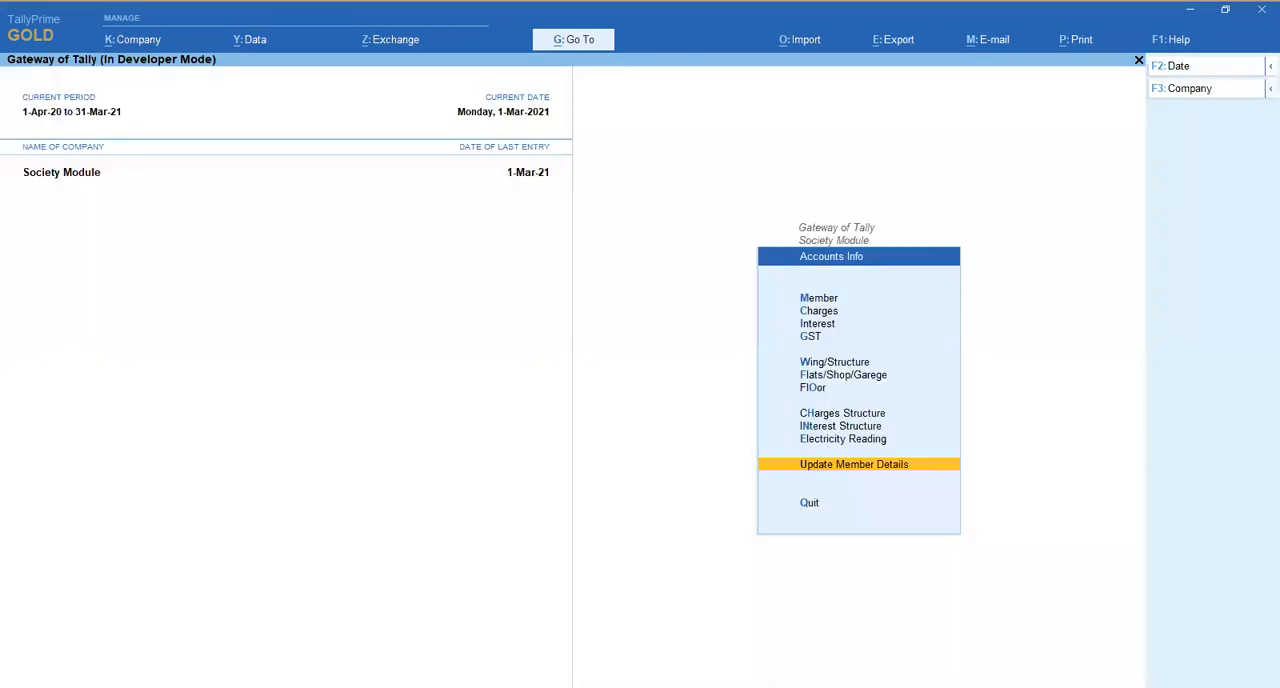
- Open Electricity Reading and start a reading base structure effective 1-Apr-20
key("Up")
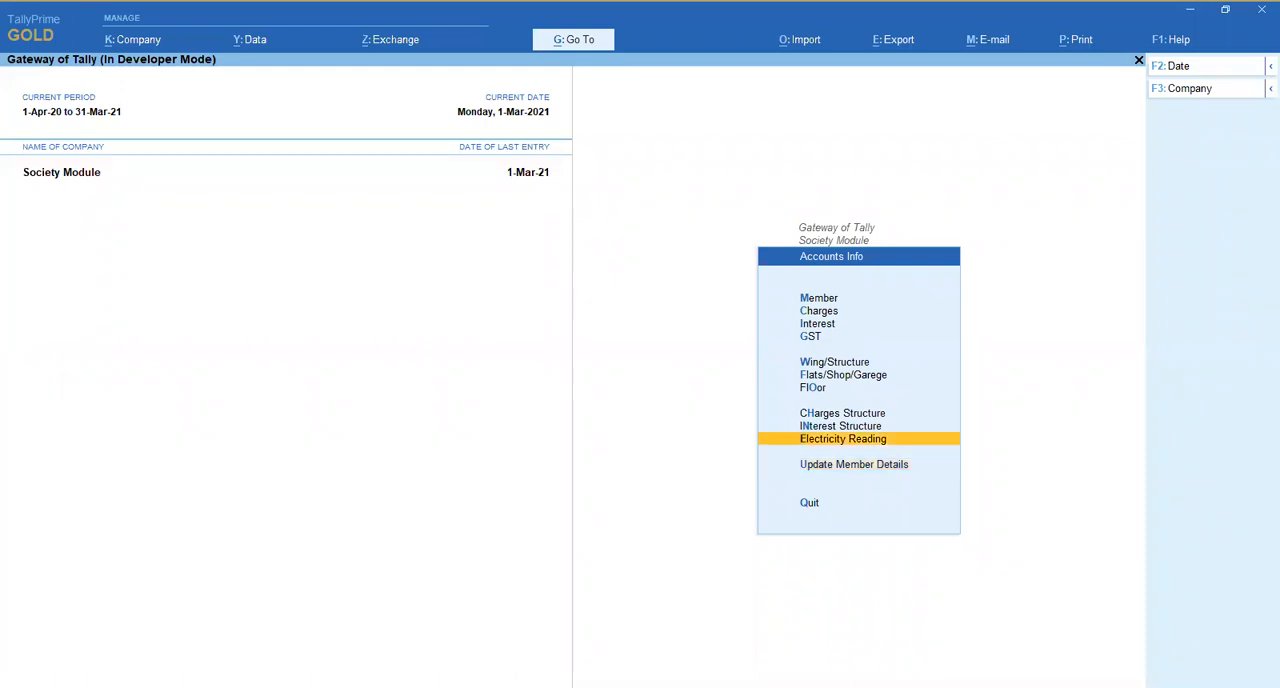
key("Return")
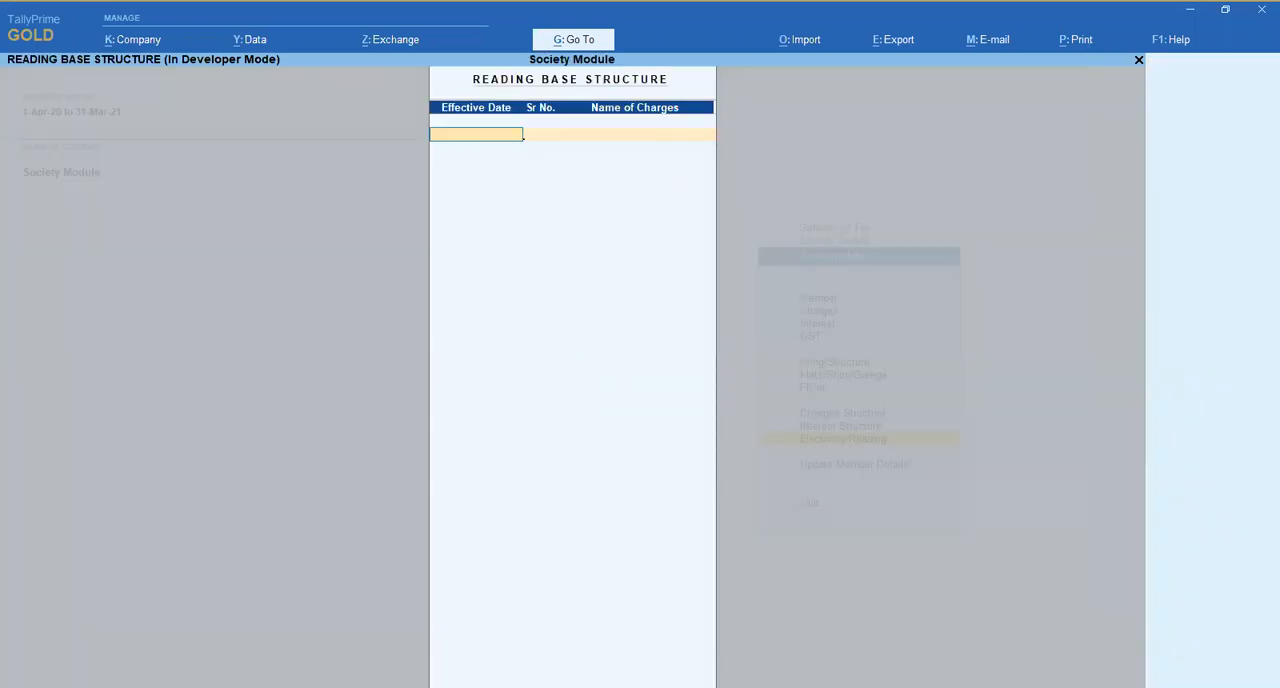
key("Return")
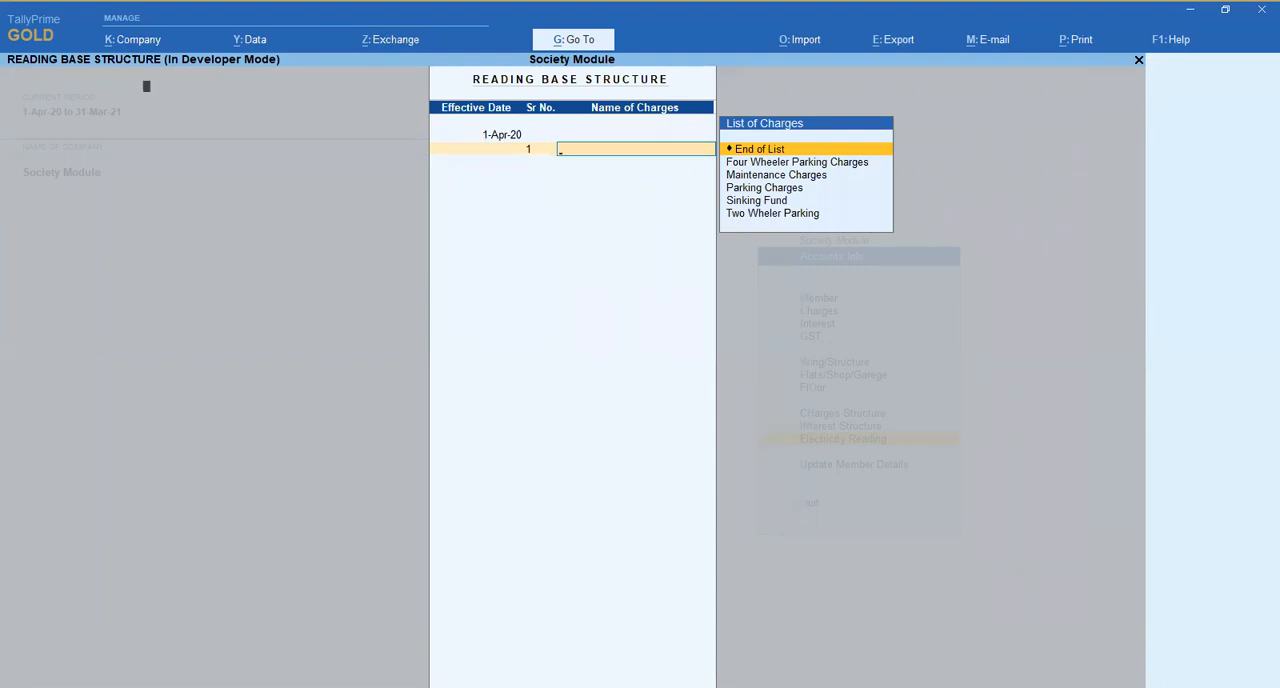
- Create a charges ledger named Electricity Charges under Indirect Incomes, keeping GST Applicable
key("alt+c")
type("E")
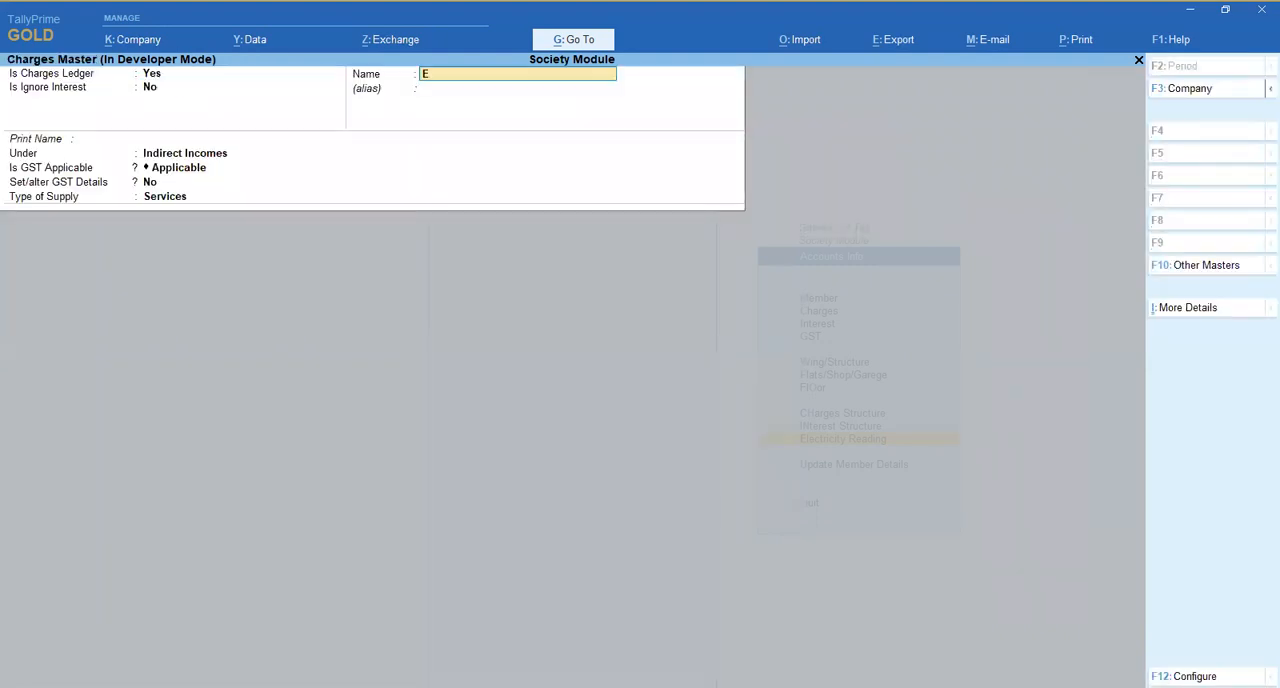
type("lectricity Charges")
key("Return")
key("Return")
key("Return")
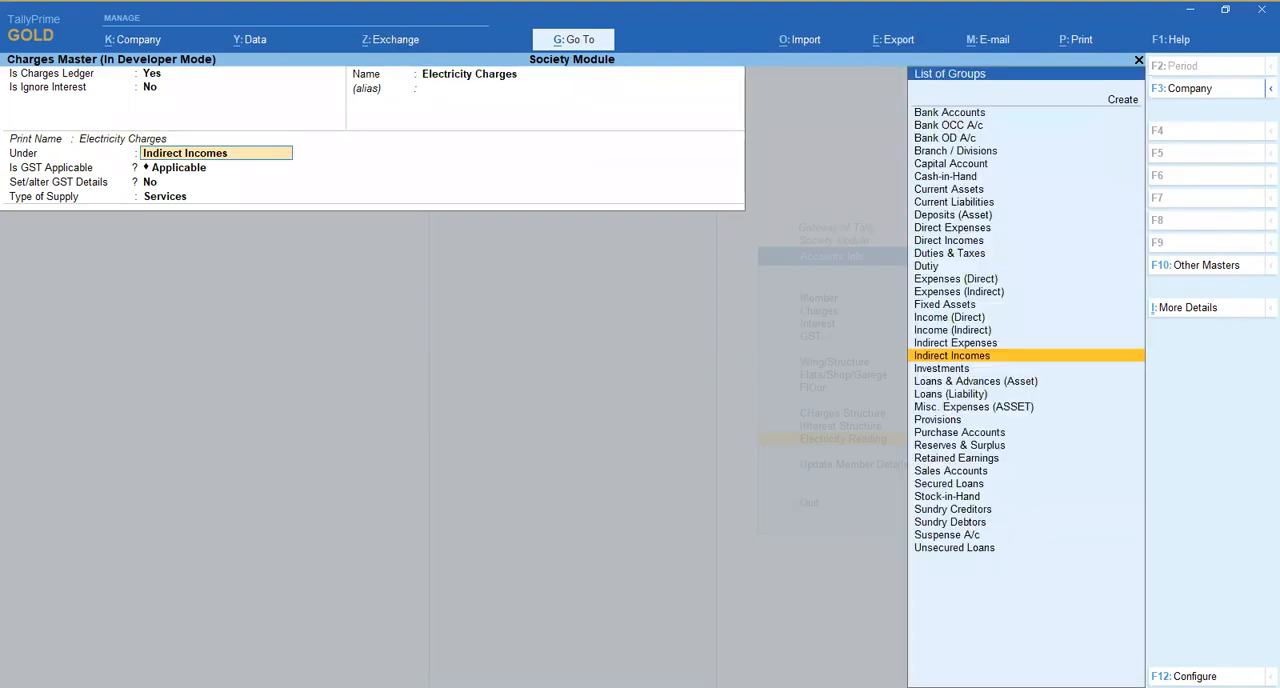
key("ctrl+a")
- Open the charges details for Electricity Charges and add the first listed member with blank opening and closing readings
key("Return")
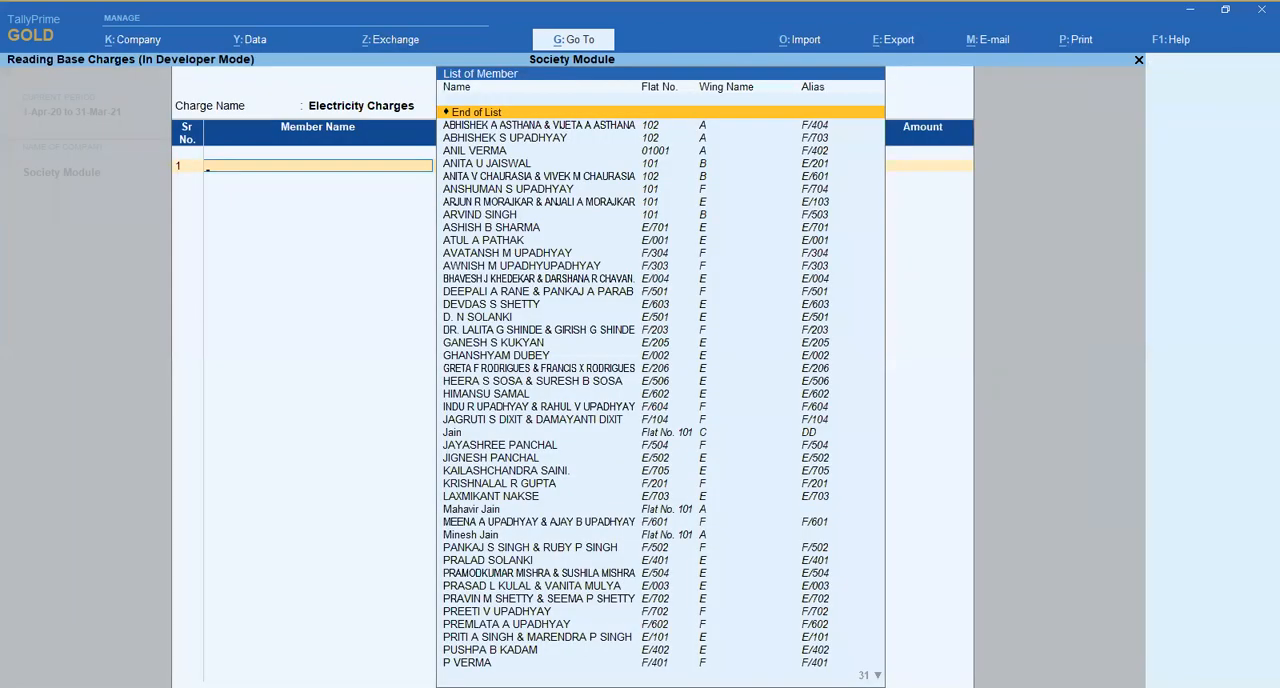
key("Down")
key("Return")
key("Return")
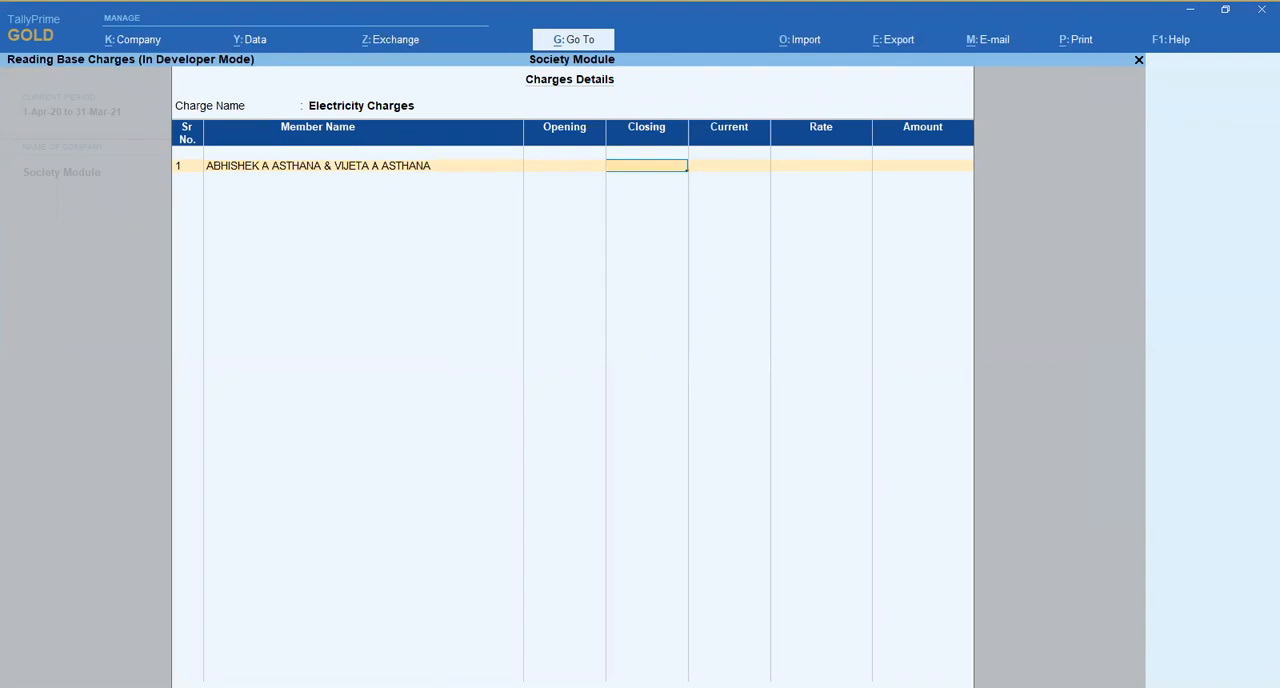
key("Return")
key("BackSpace")
key("BackSpace")
key("Return")
key("Return")
key("Return")
key("Return")
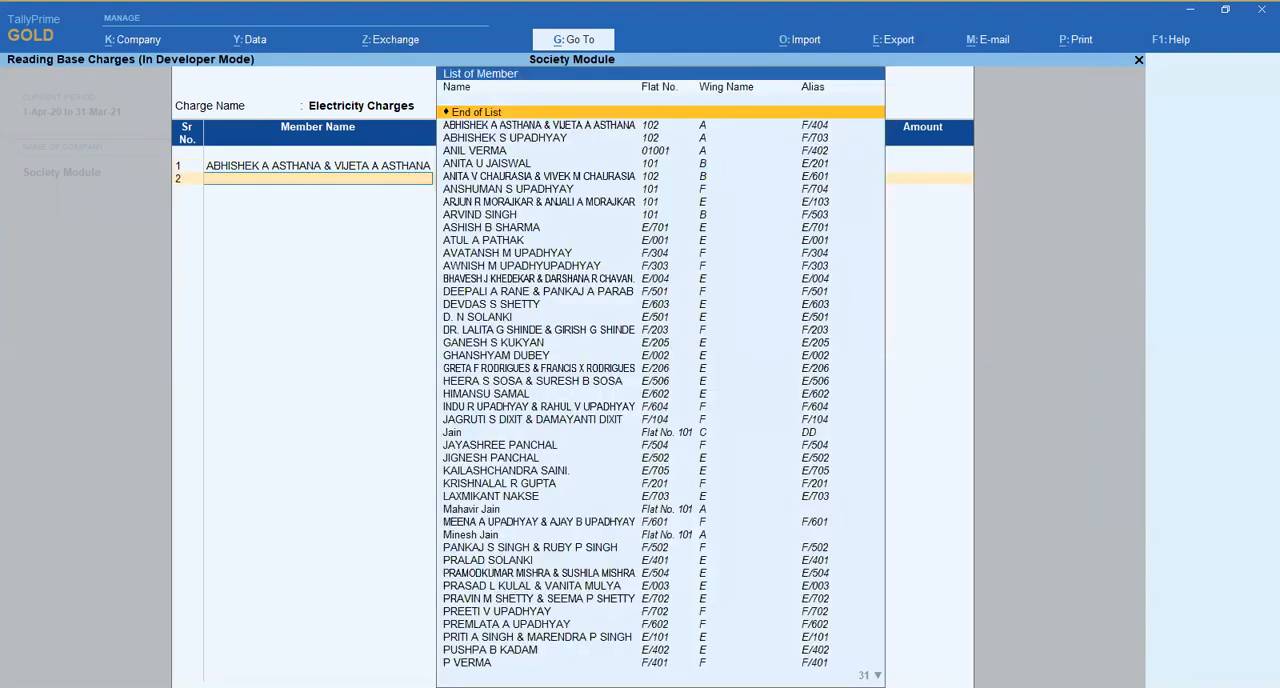
- Add the third listed member to the Electricity Charges details and quit the reading base structure without saving
key("Down")
key("Down")
key("Down")
key("Return")
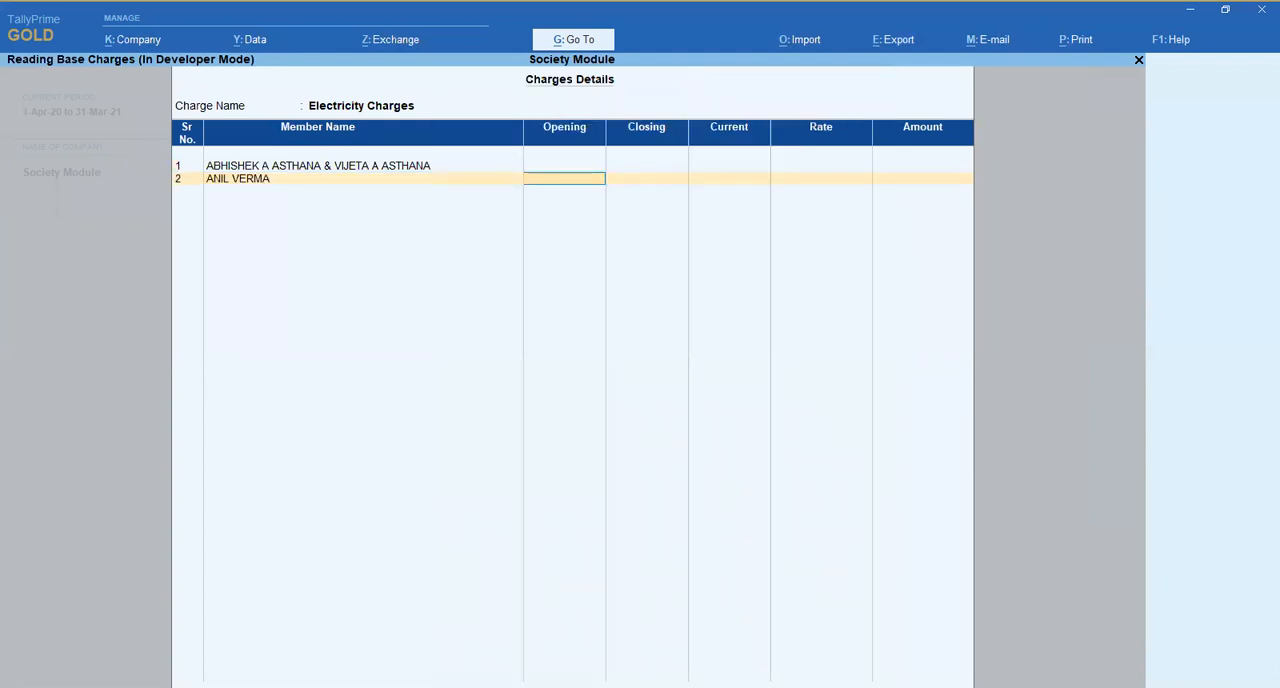
key("Escape")
key("y")
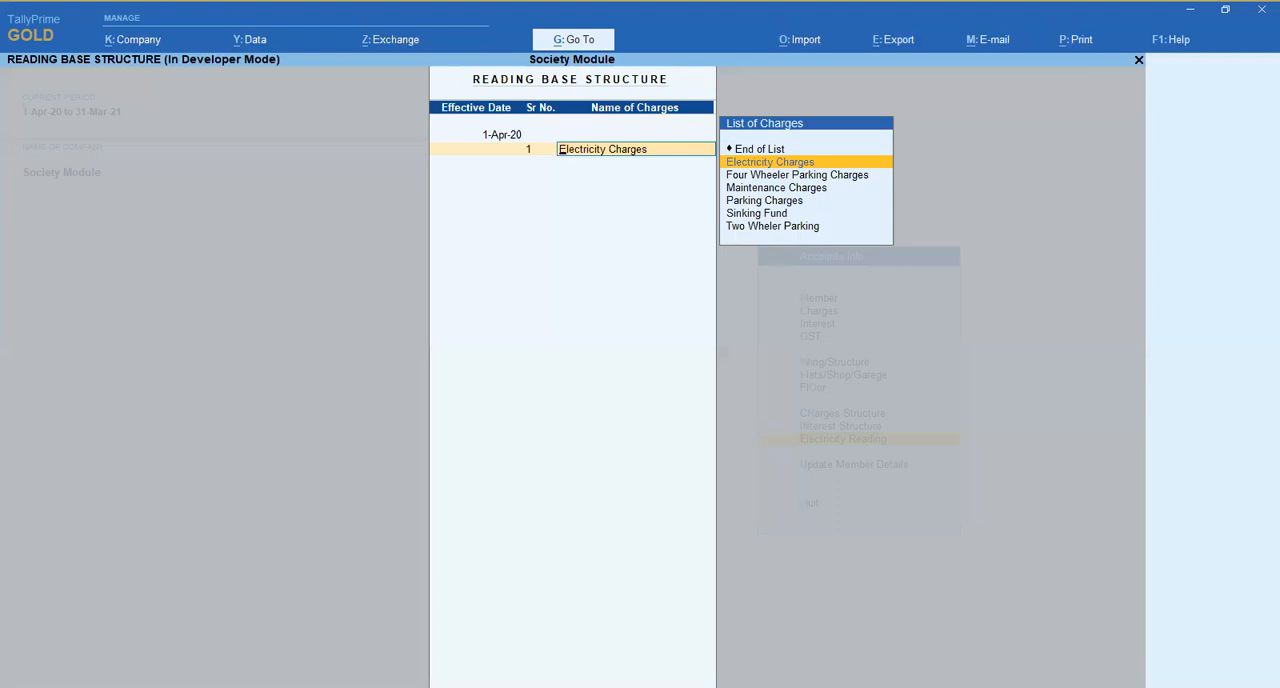
key("Escape")
key("Escape")
key("y")
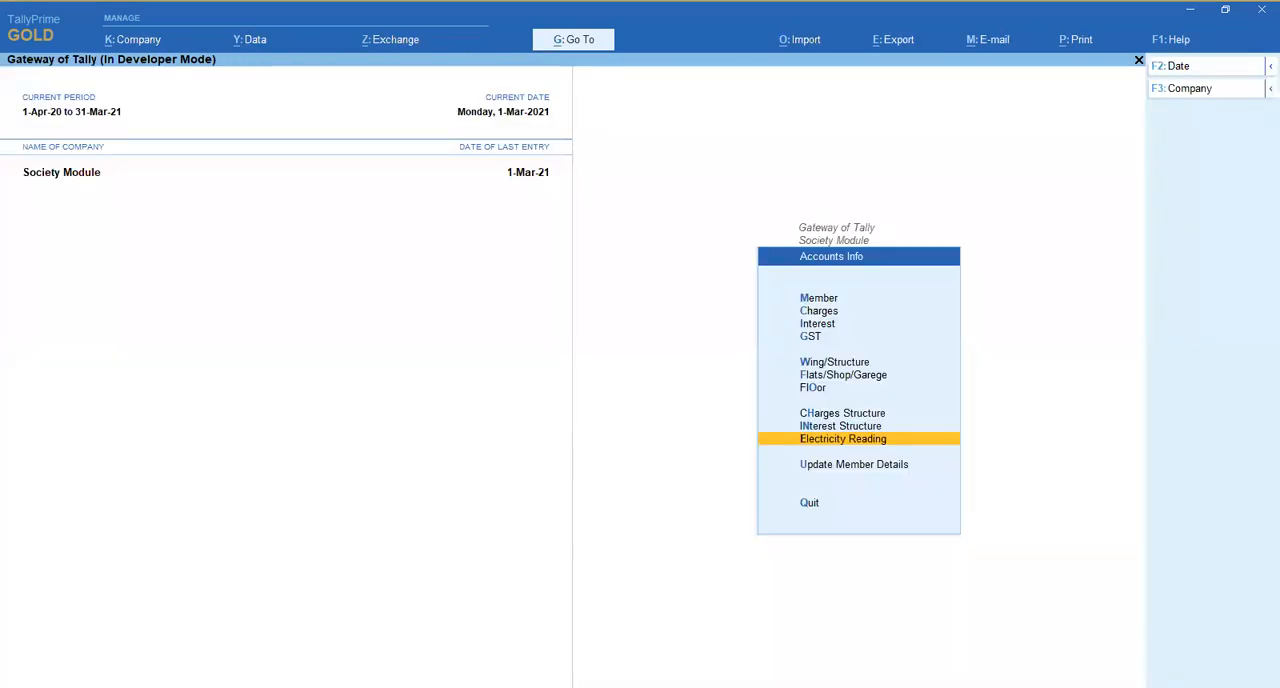
- Leave Accounts Info, open the Day Book and delete the Suppl Bill voucher dated 1-Mar-21
key("Up")
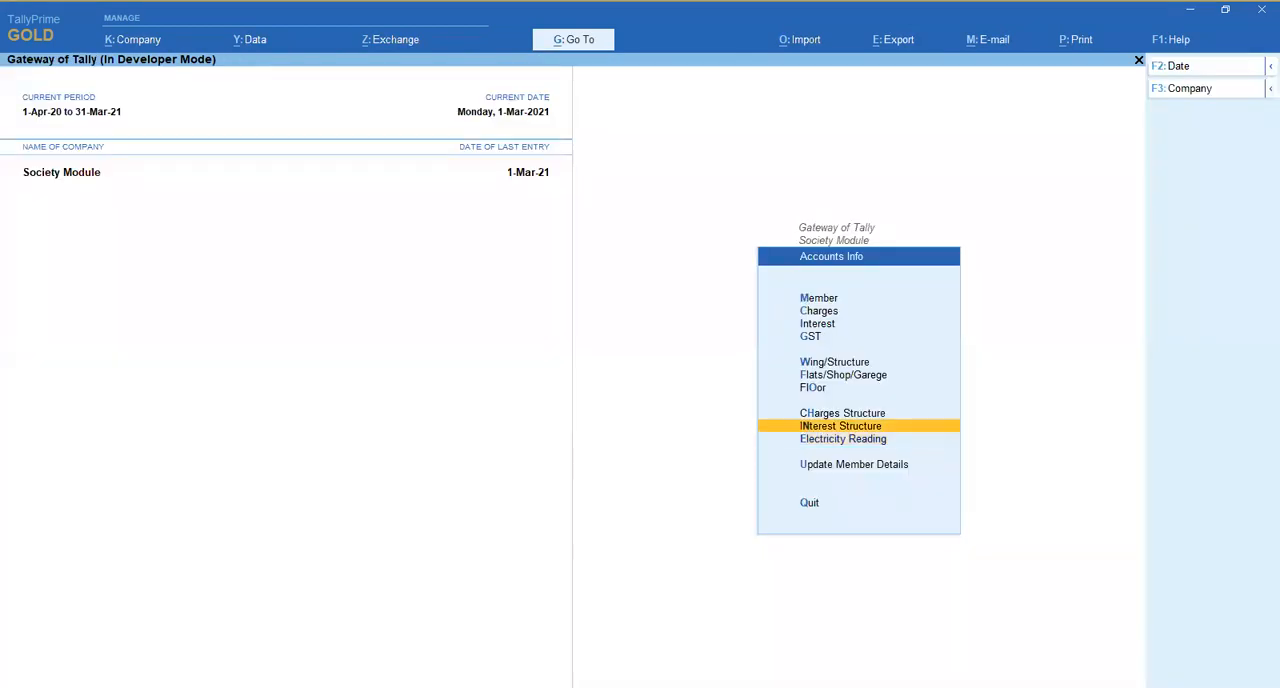
key("Escape")
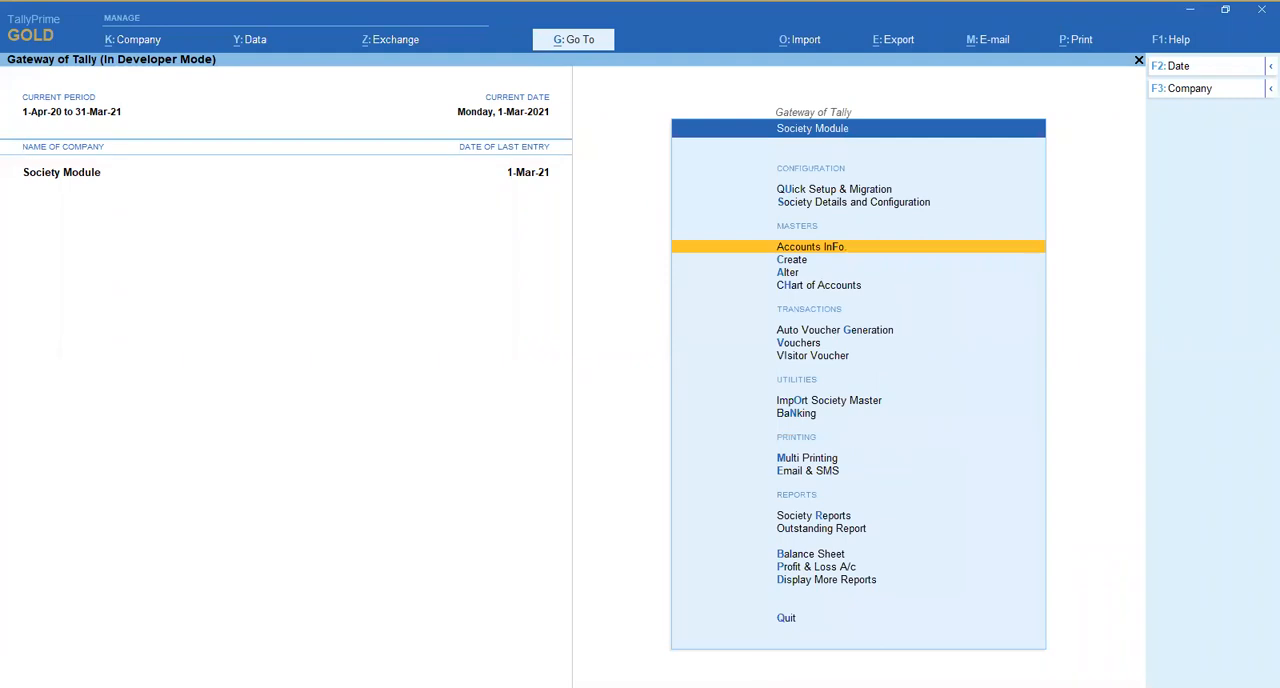
key("Down")
key("Down")
key("Down")
key("Down")
key("Down")
key("Up")
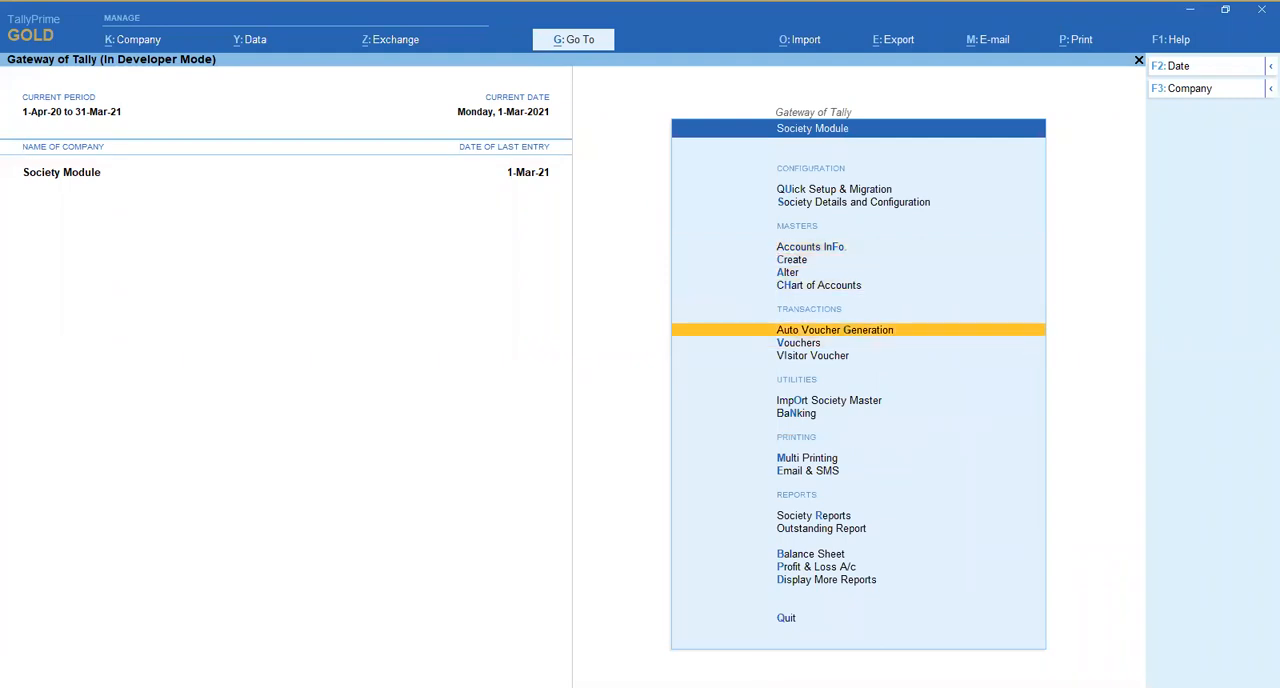
key("Return")
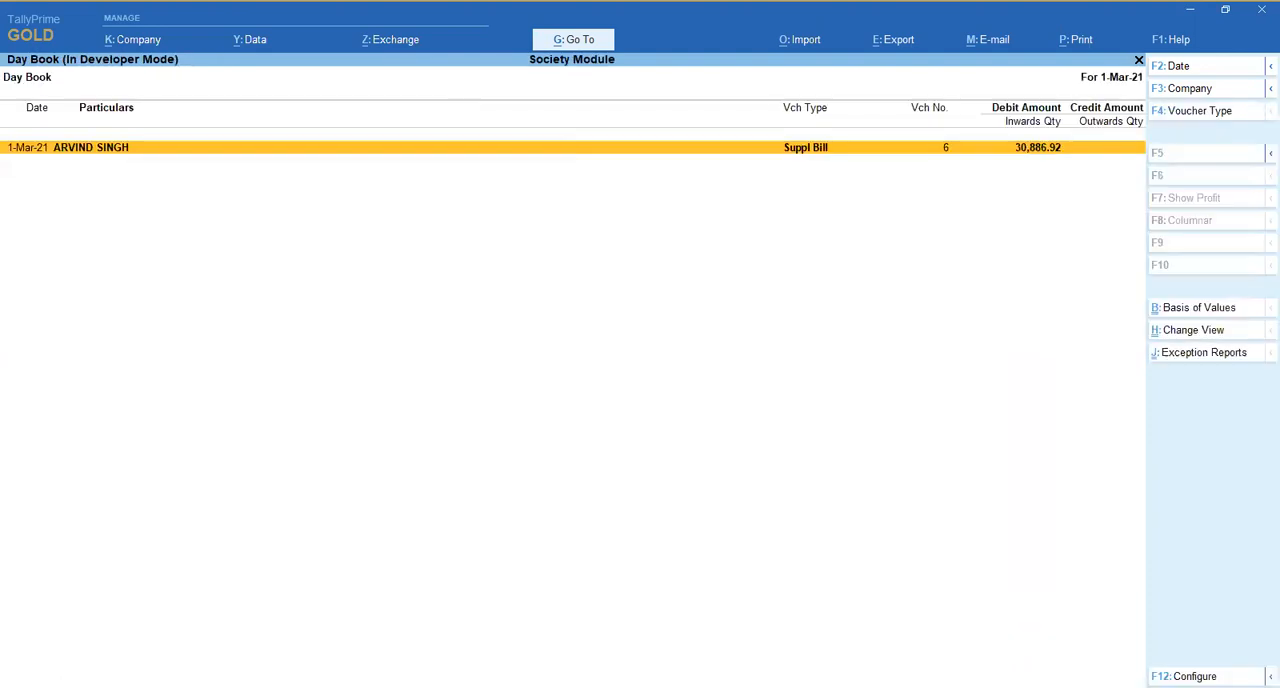
key("alt+d")
key("y")
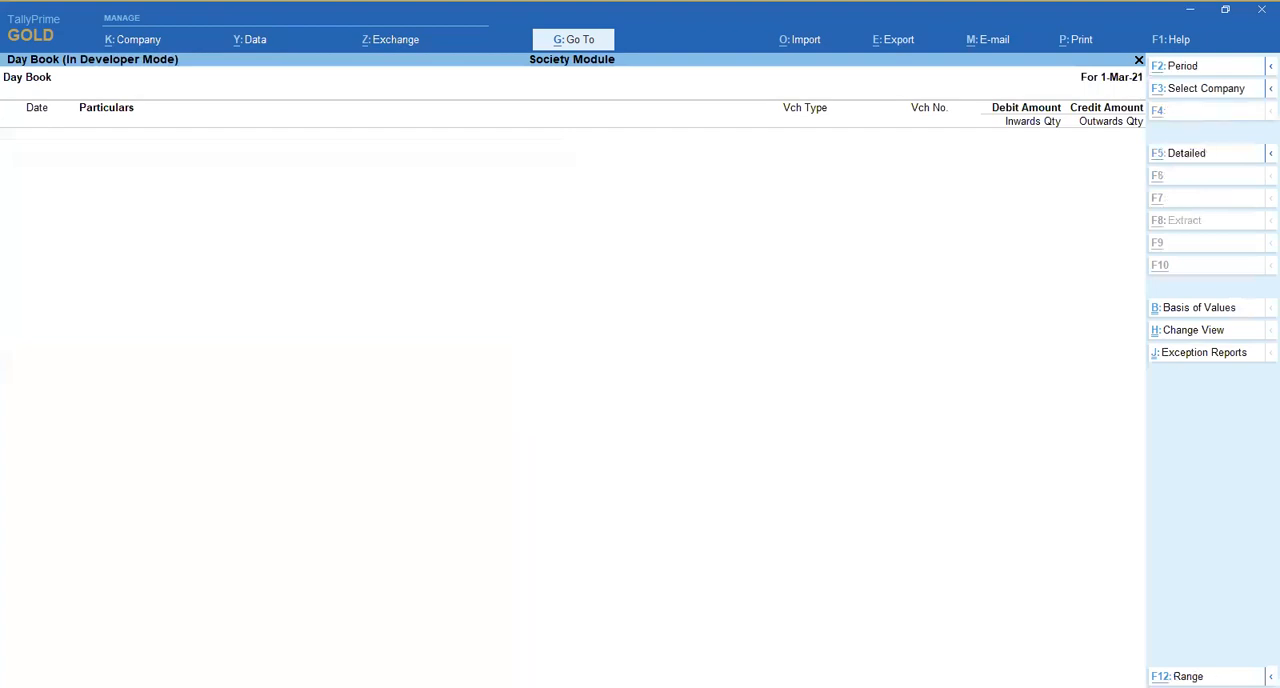
- Set the Day Book period to 1-Jan-21 to 1-Mar-21 and delete all the vouchers in it
key("alt+F2")
type("1-1")
key("Return")
key("Return")
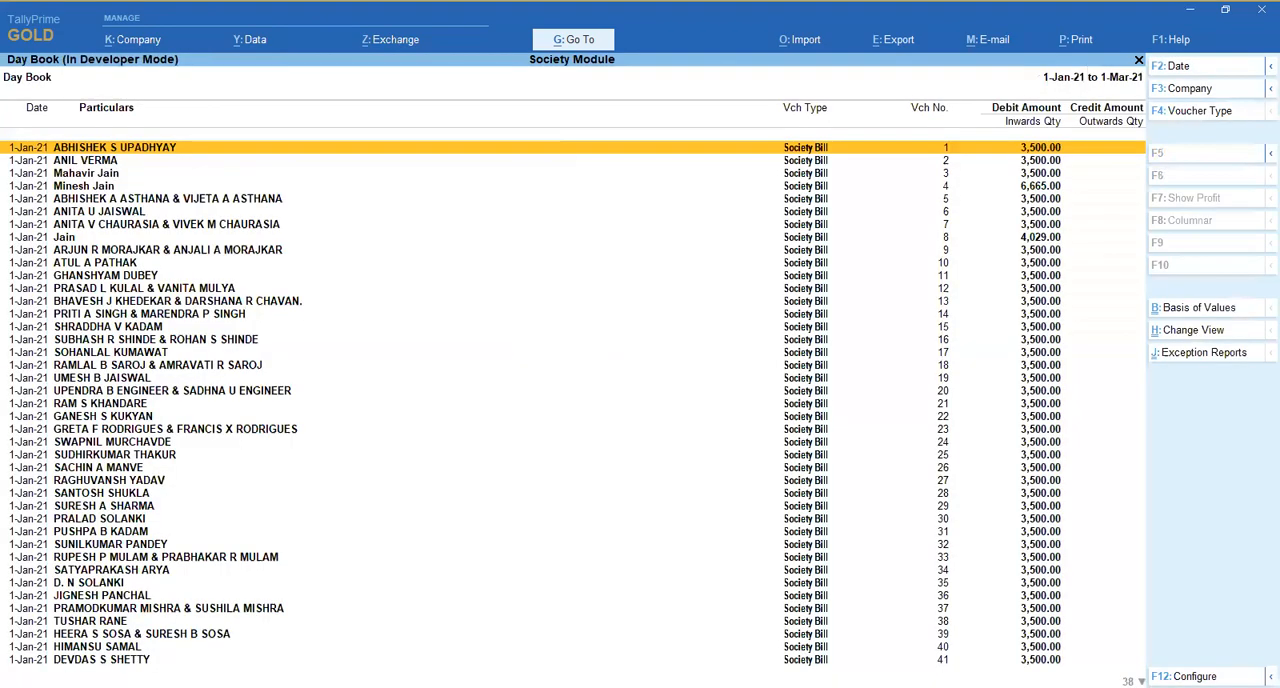
key("alt+d")
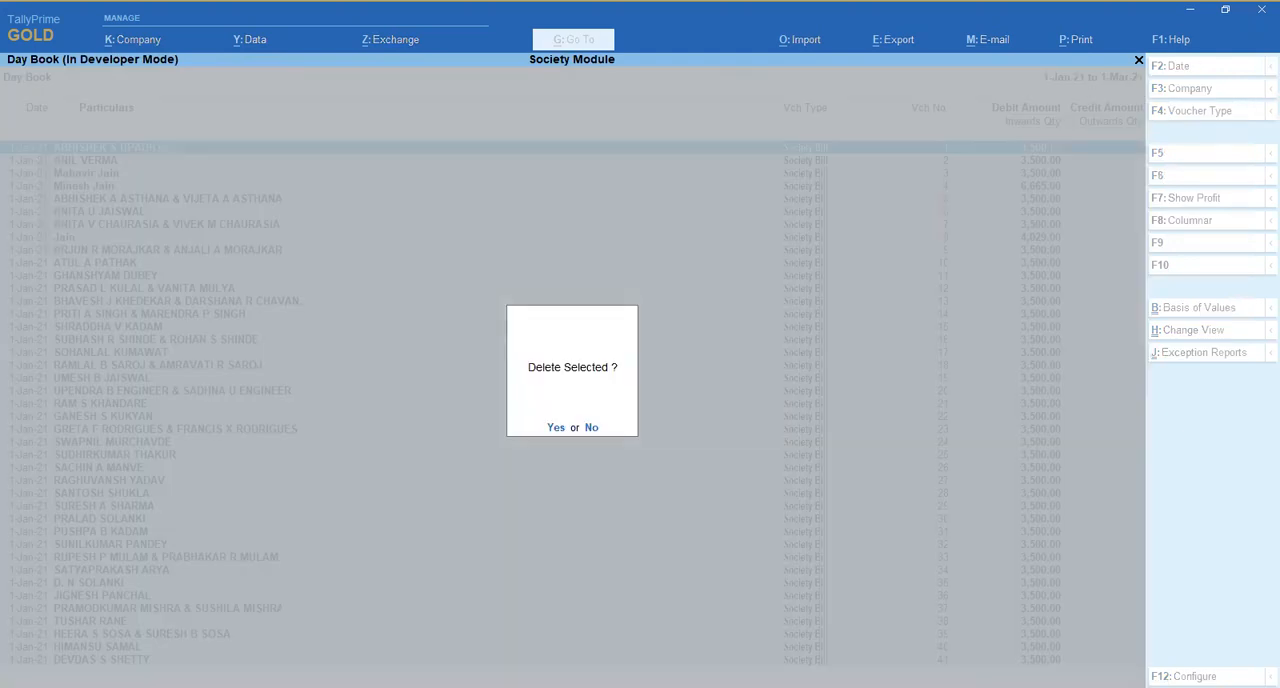
key("y")
- Leave the Day Book and the display reports, and open Auto Voucher Generation for the society
key("Escape")
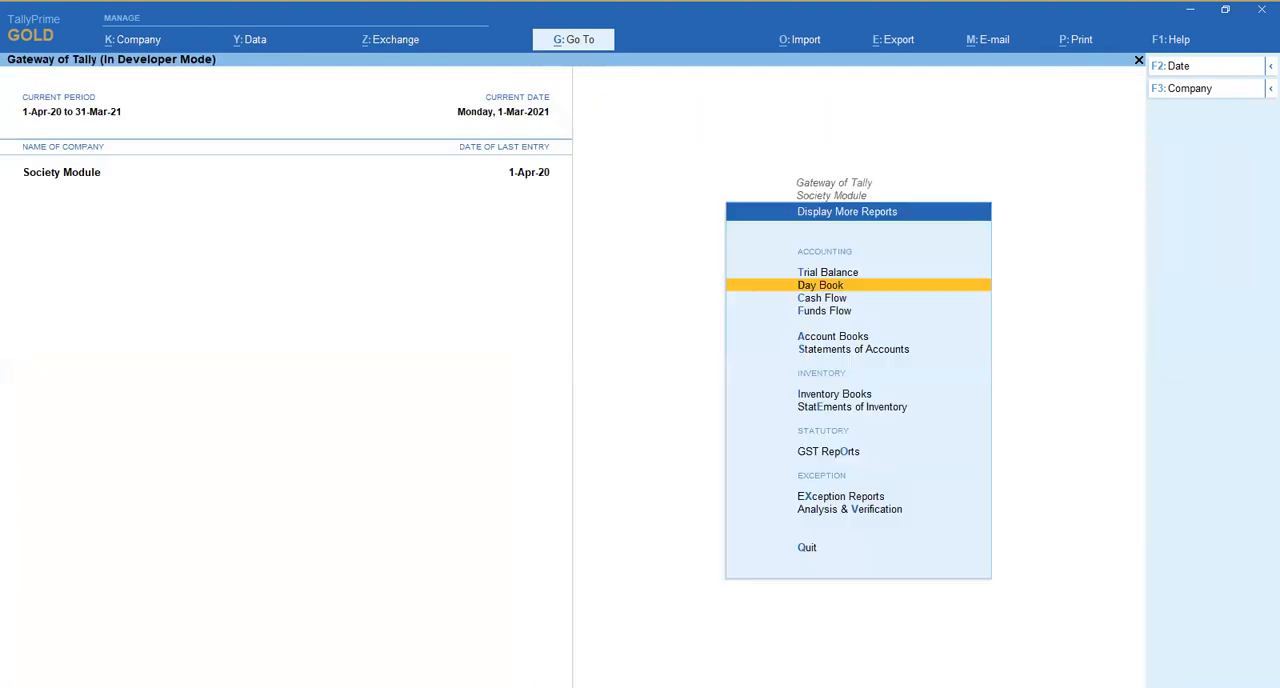
key("Escape")
key("Down")
key("Down")
key("Down")
key("Down")
key("Down")
key("Down")
key("Down")
key("Down")
key("Down")
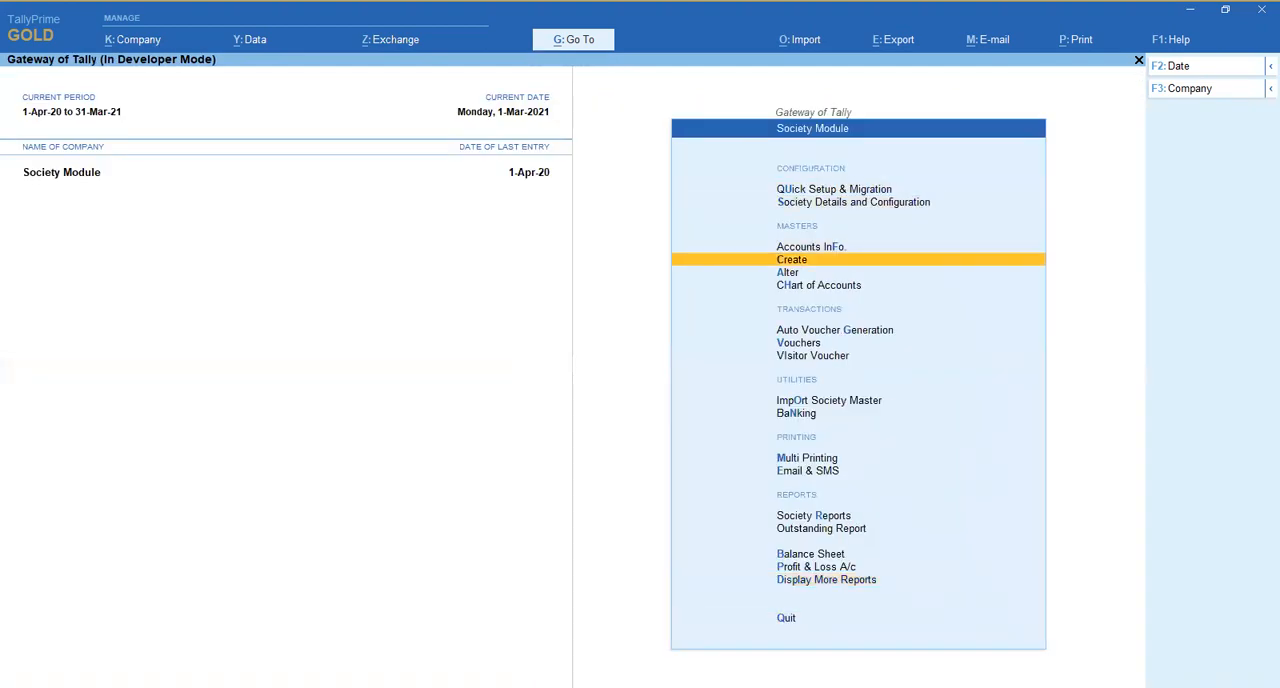
key("Up")
key("Up")
key("g")
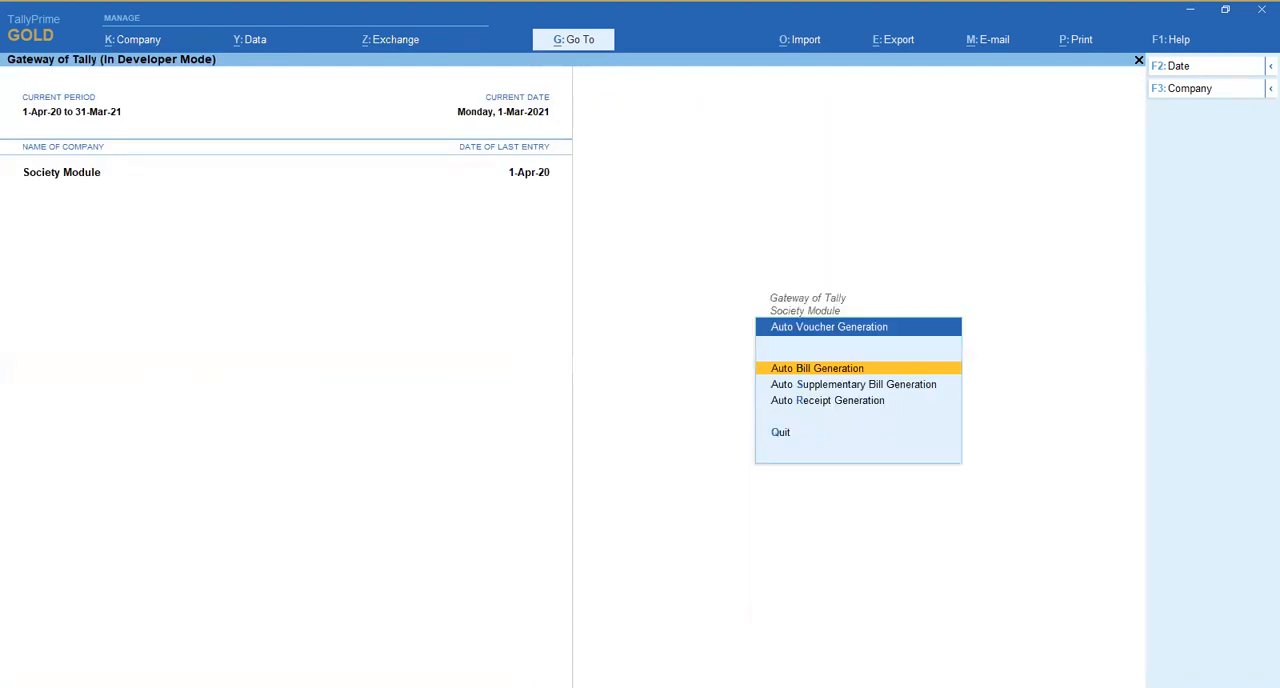
- Review the bill, supplementary bill and receipt generation options, and open Auto Bill Generation
key("Down")
key("Down")
key("Up")
key("Up")
key("Down")
key("Up")
key("Down")
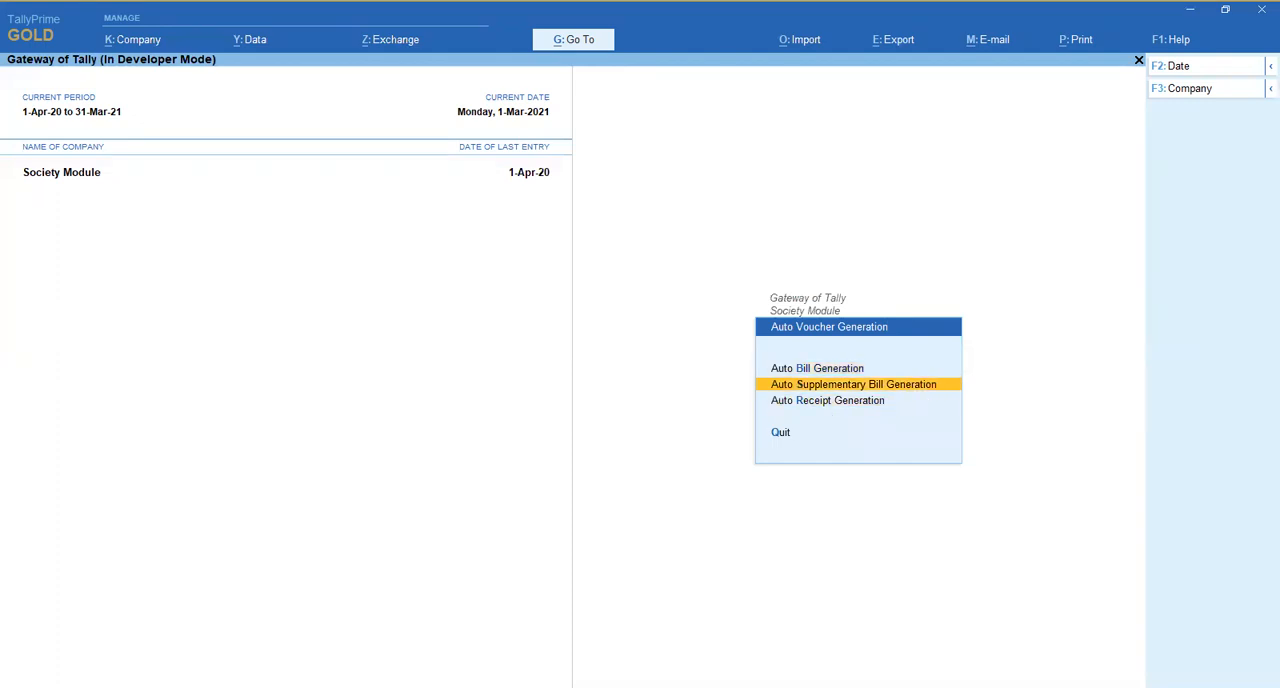
key("Down")
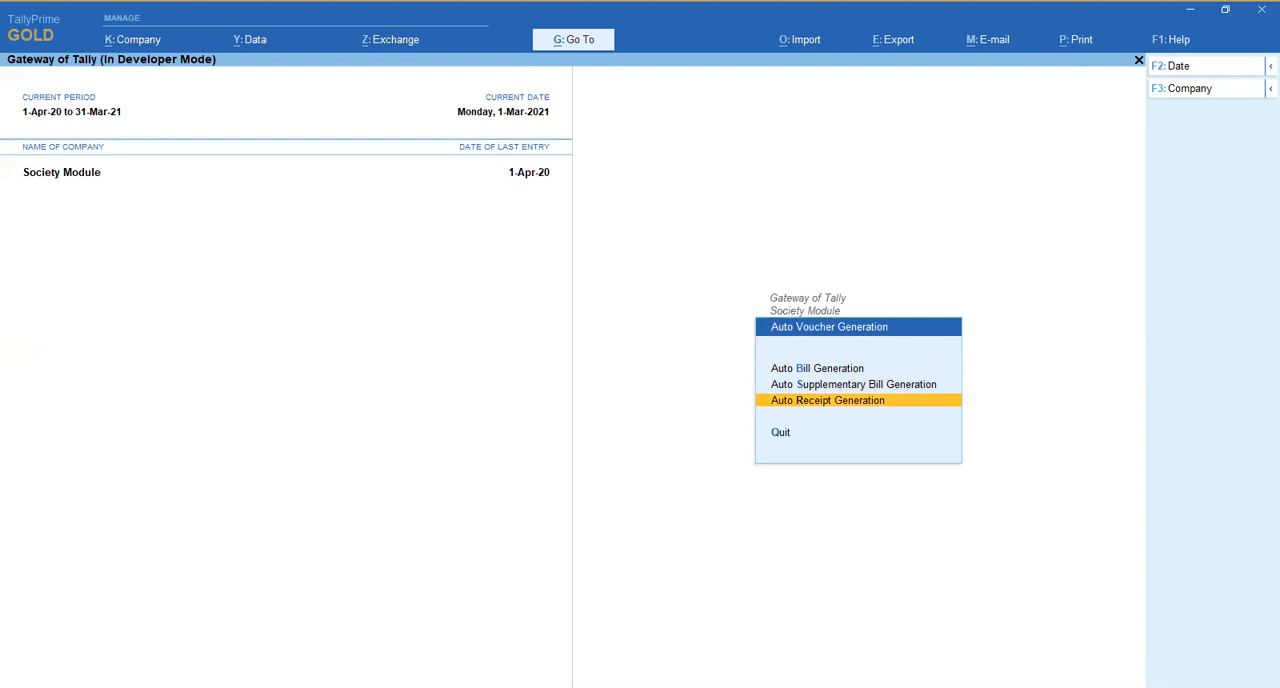
key("Down")
key("Down")
key("Return")
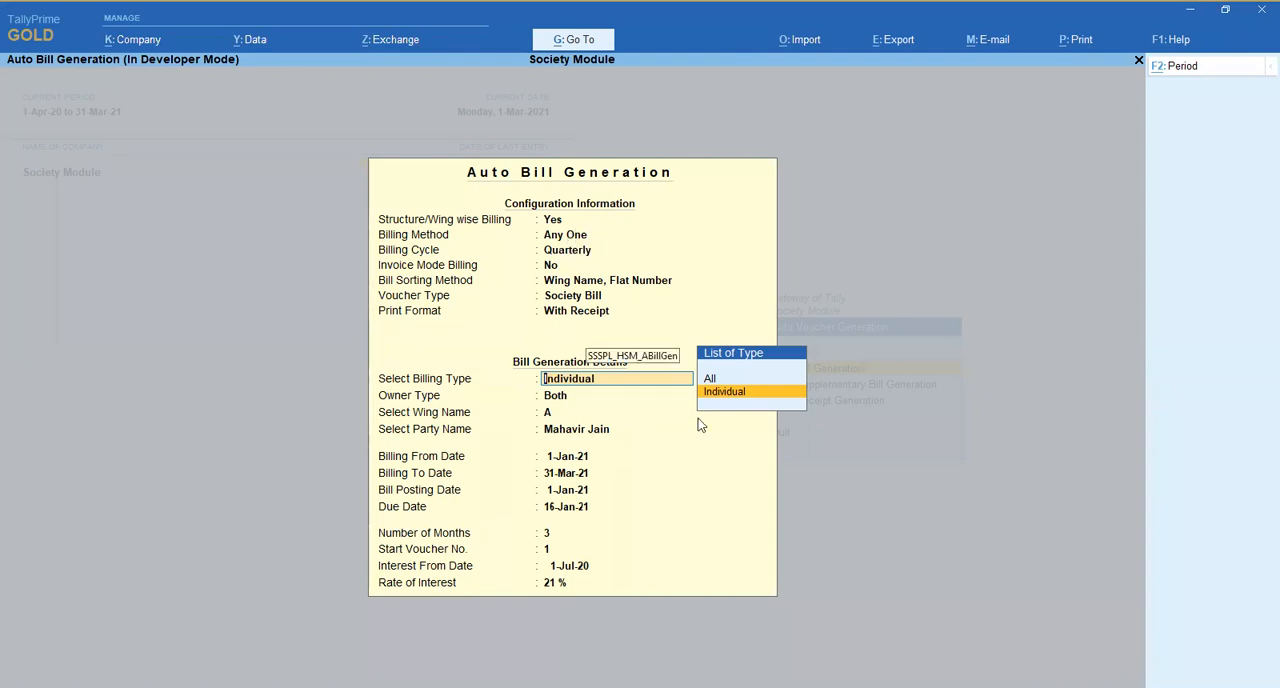
- Set the billing type to All, keeping owner type Both and wing A for the bill generation
key("Return")
key("BackSpace")
key("Up")
key("Return")
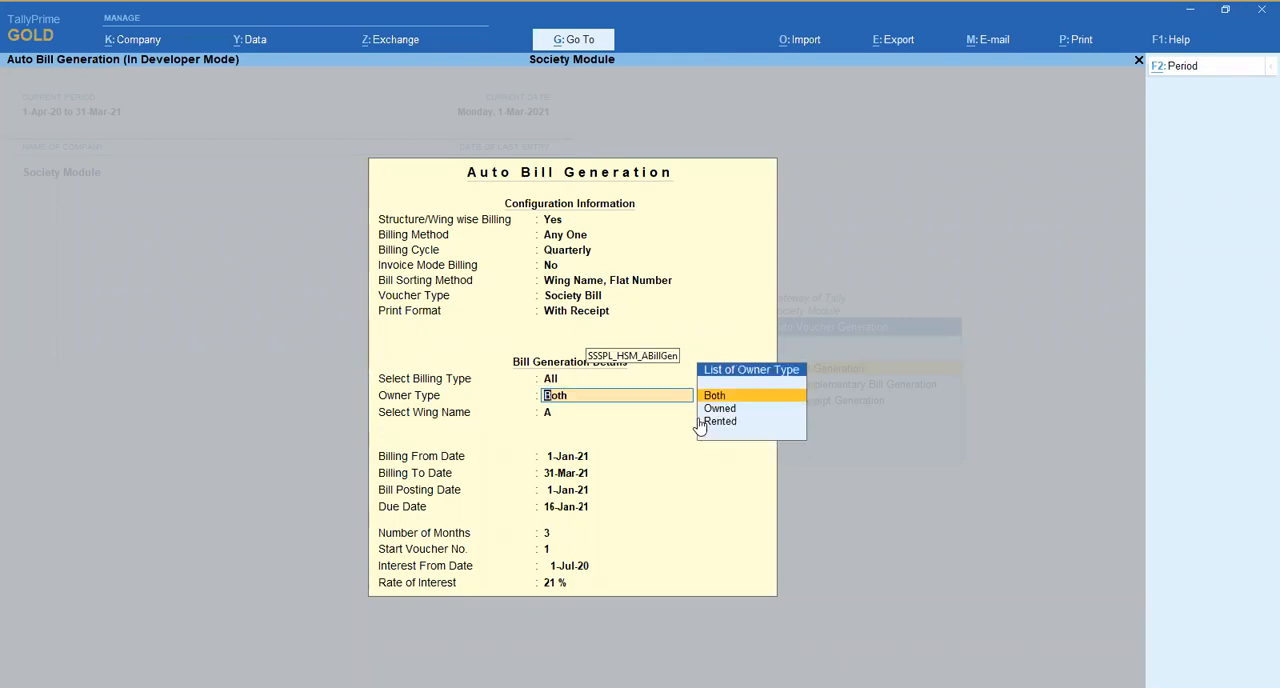
key("Return")
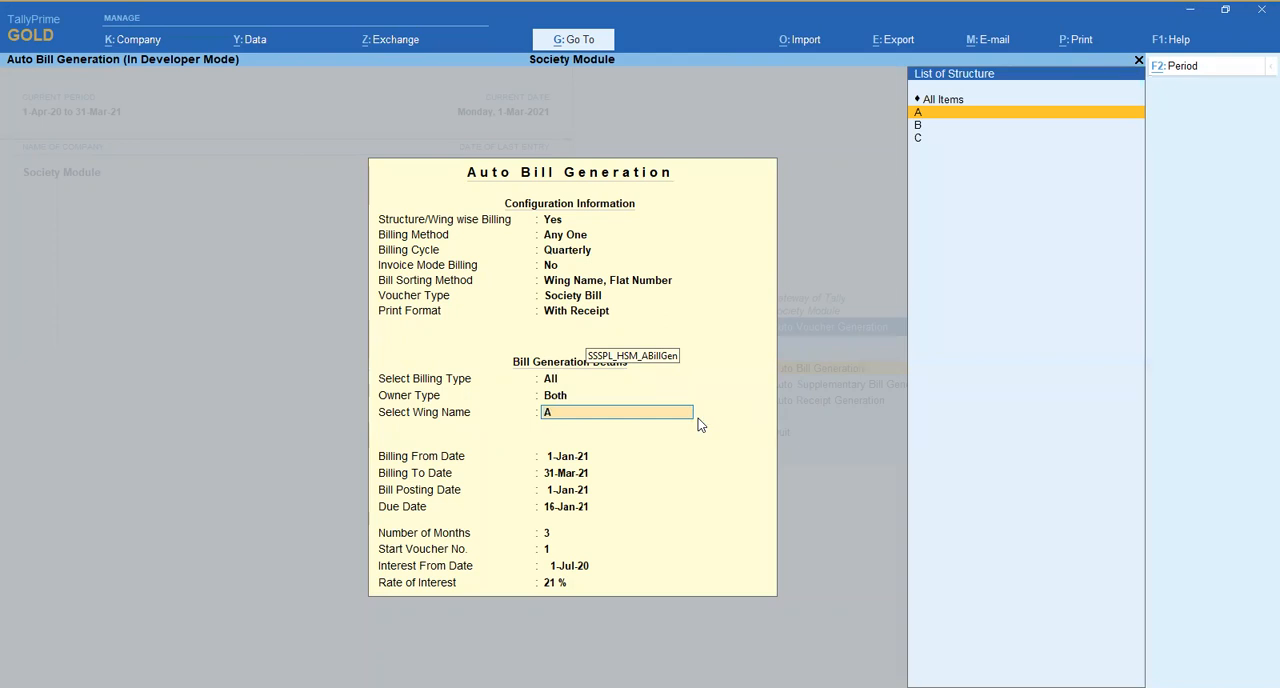
key("Up")
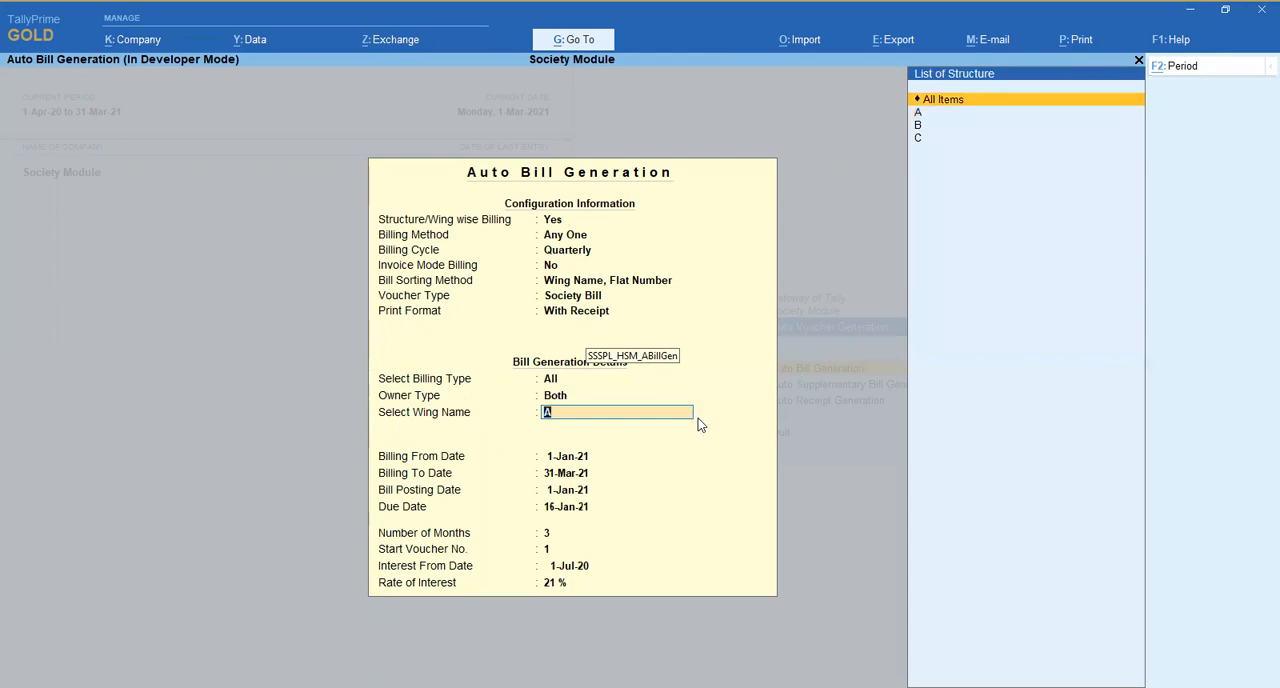
key("Down")
key("Return")
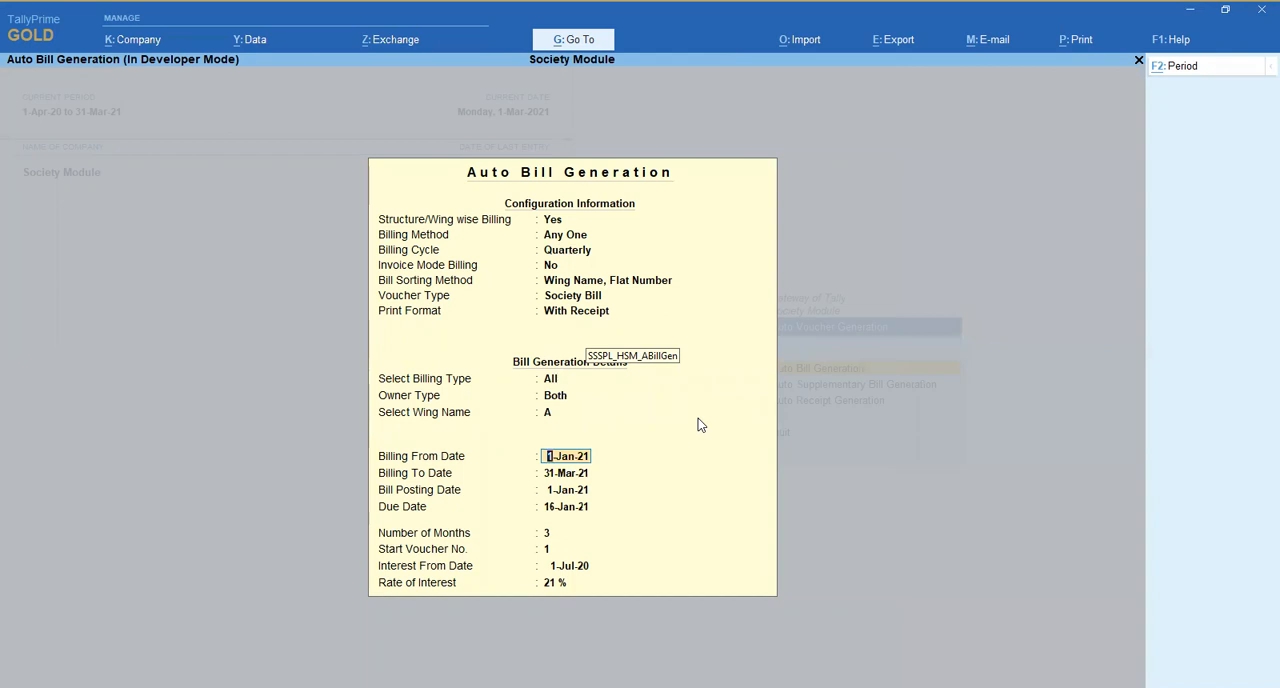
- Keep billing dates 1-Jan-21 to 31-Mar-21, posting date 1-Jan-21, due date 16-Jan-21, 3 months and start voucher number 1
key("Return")
key("Return")
key("Return")
key("Return")
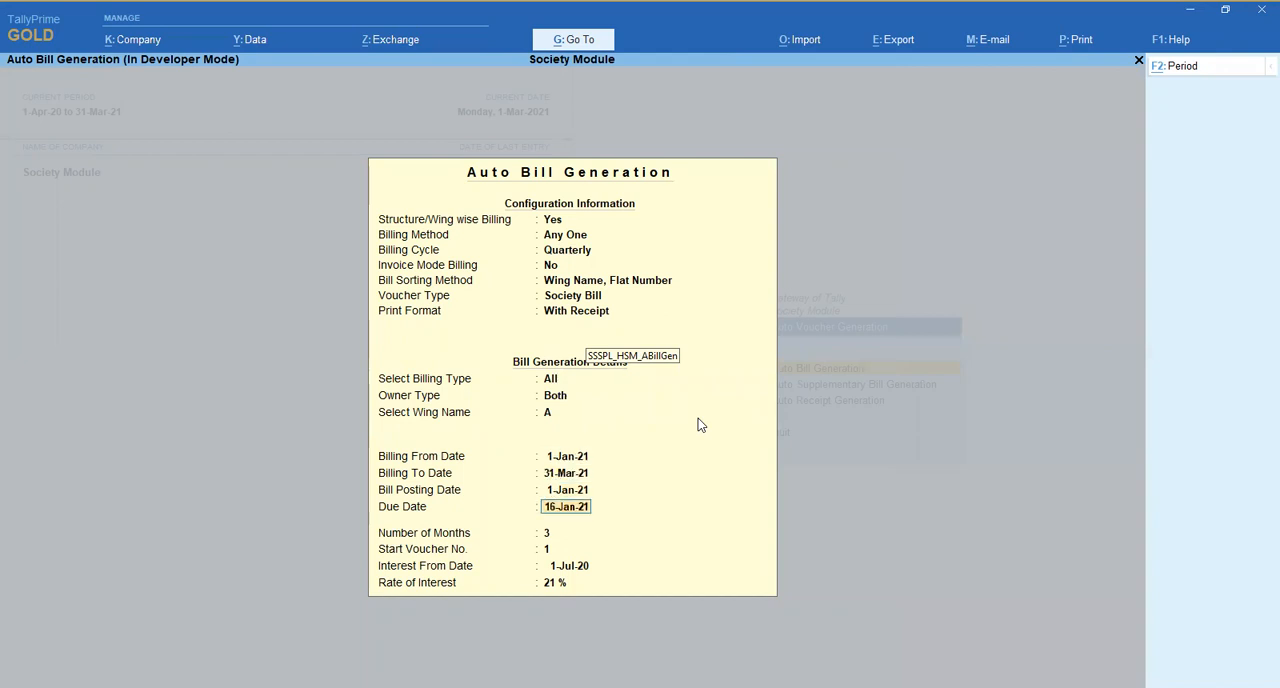
key("Up")
key("Up")
key("Up")
key("Down")
key("Down")
key("Down")
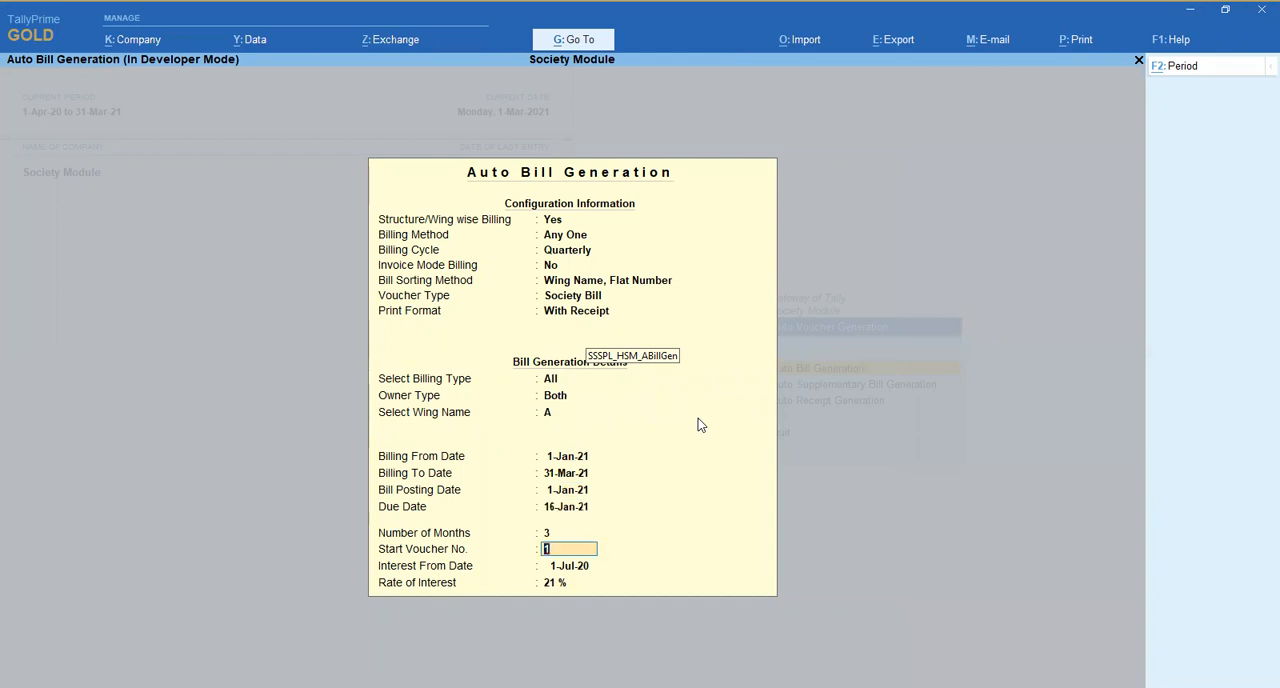
key("Down")
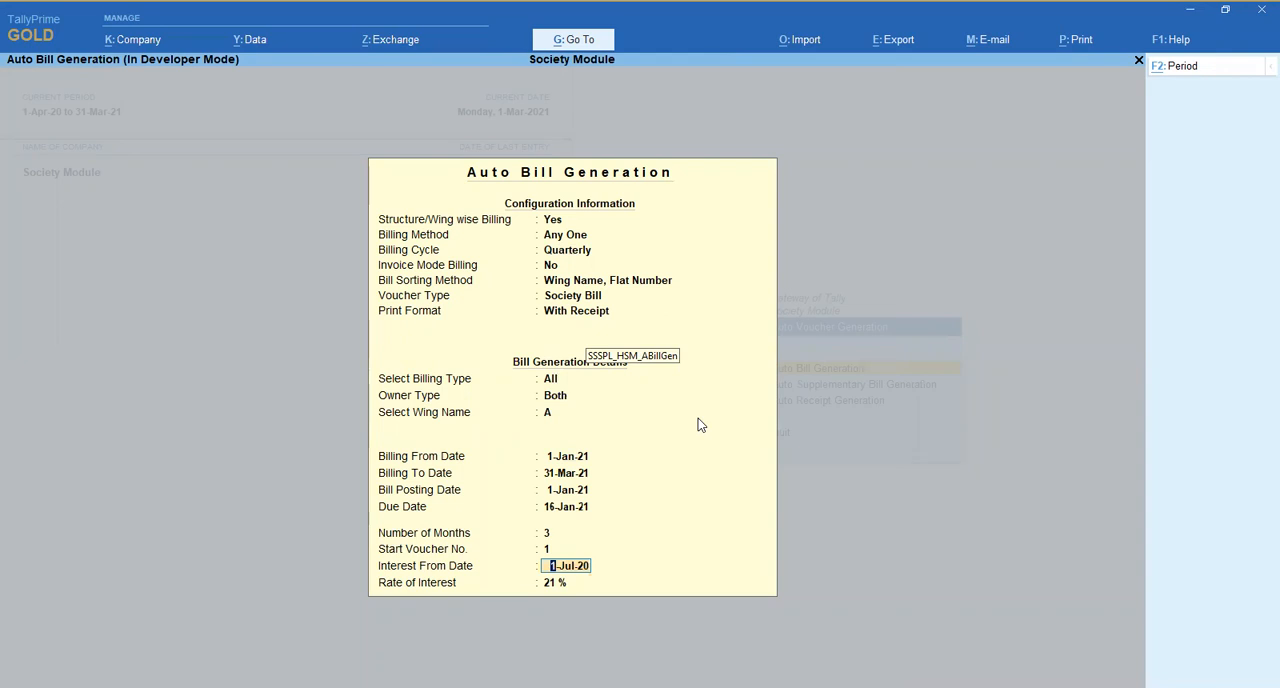
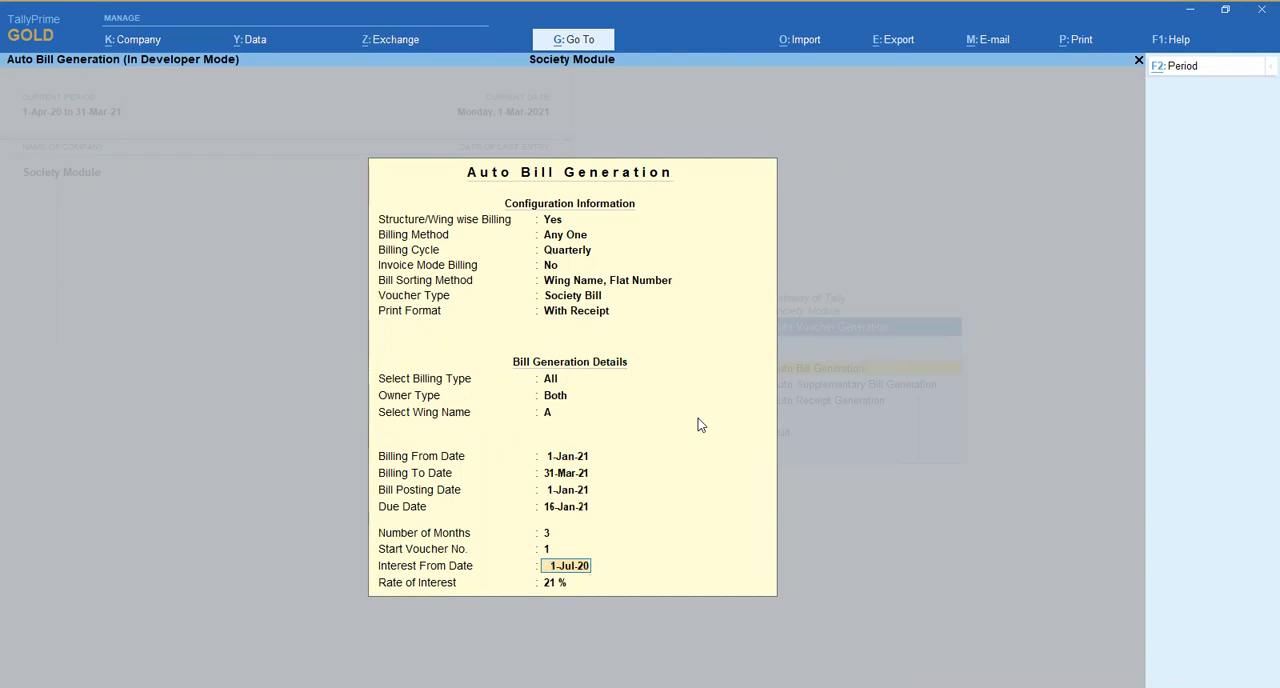
- Keep interest from 1-Jul-20 at 21 % and accept the settings to generate the society bills
key("Return")
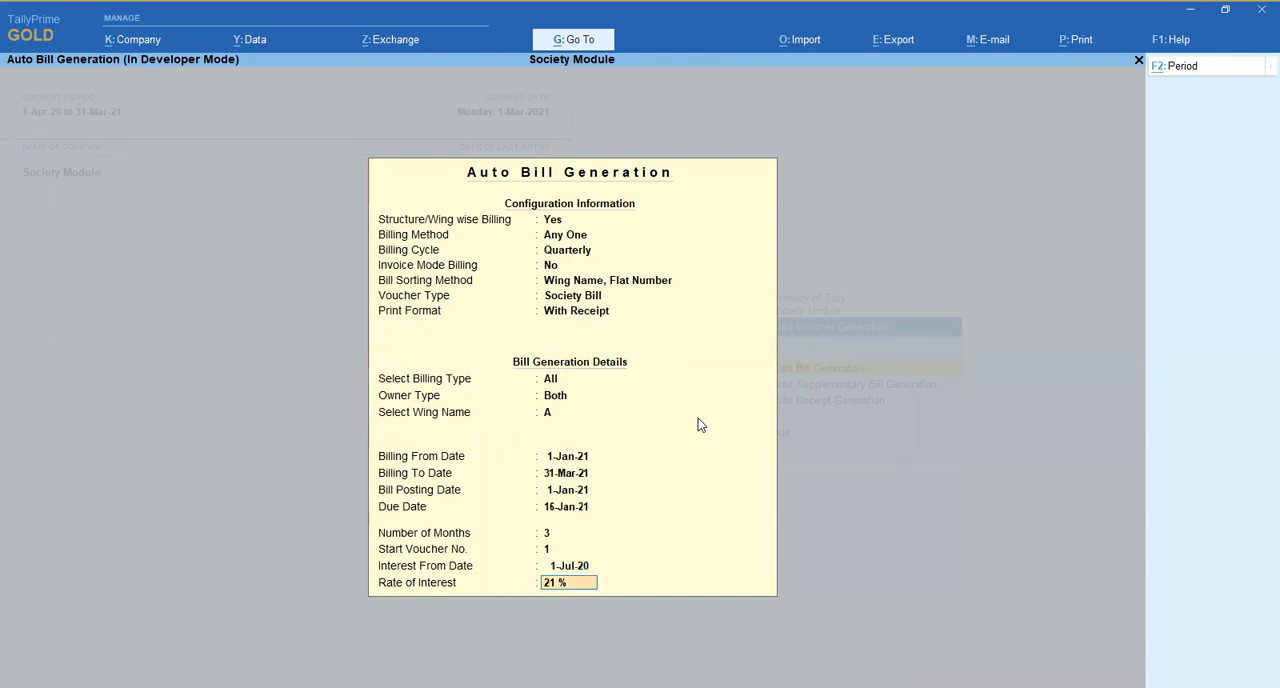
key("Return")
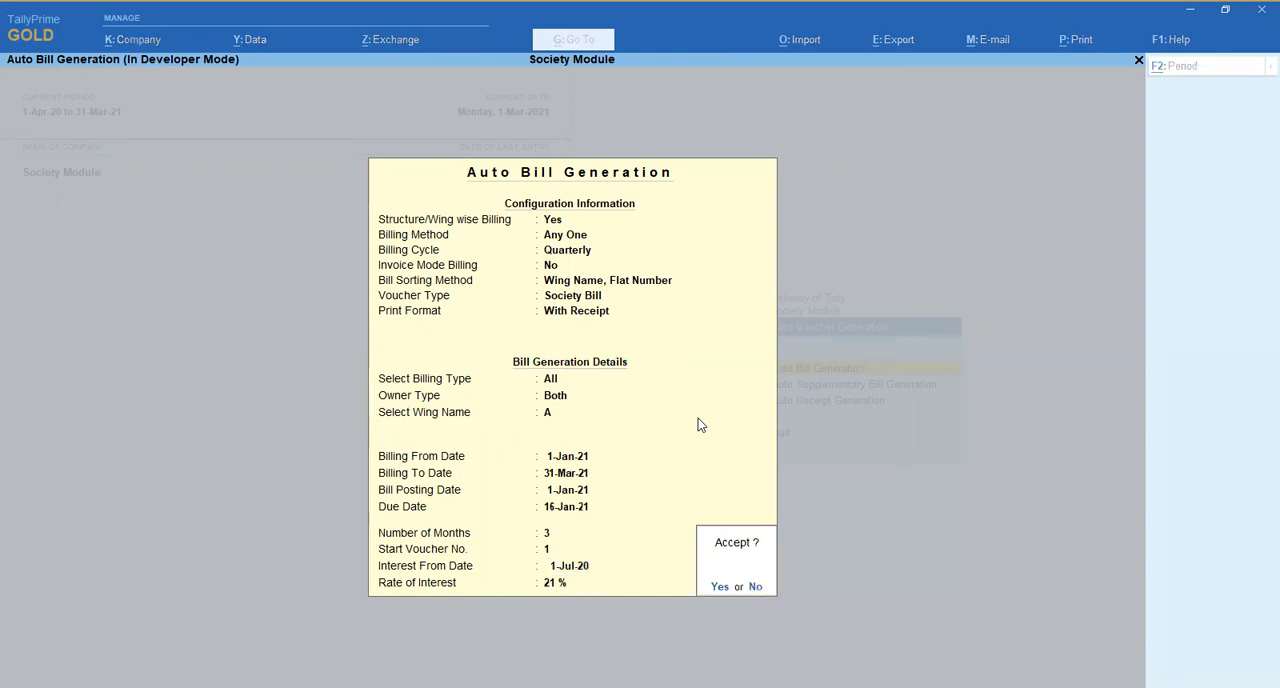
key("Return")
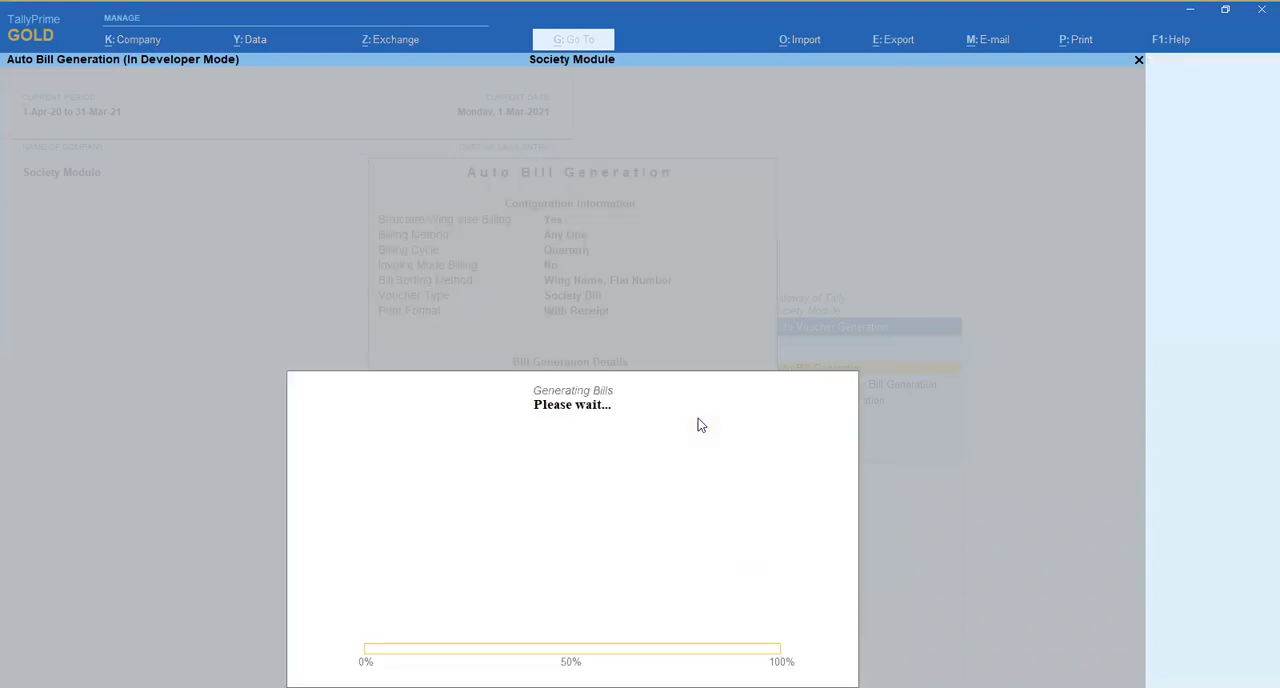
key("Escape")
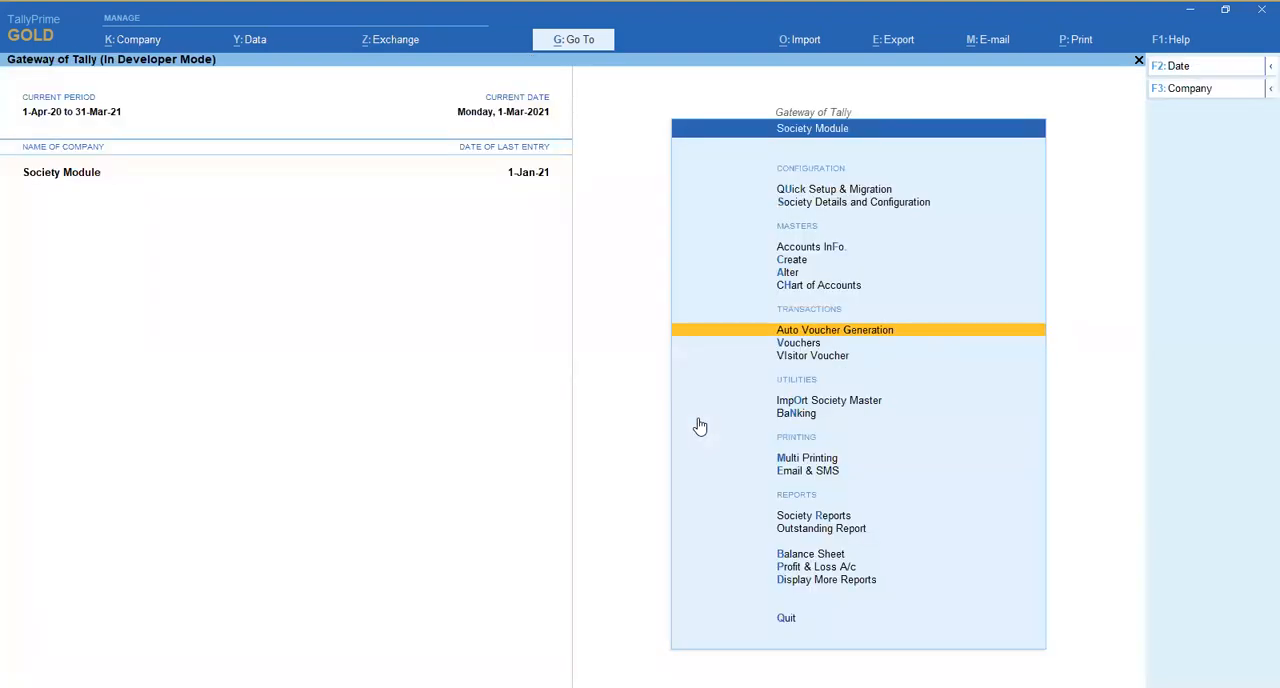
- Open the Day Book for 1-Jan-21 to view the generated society bills
key("d")
key("d")
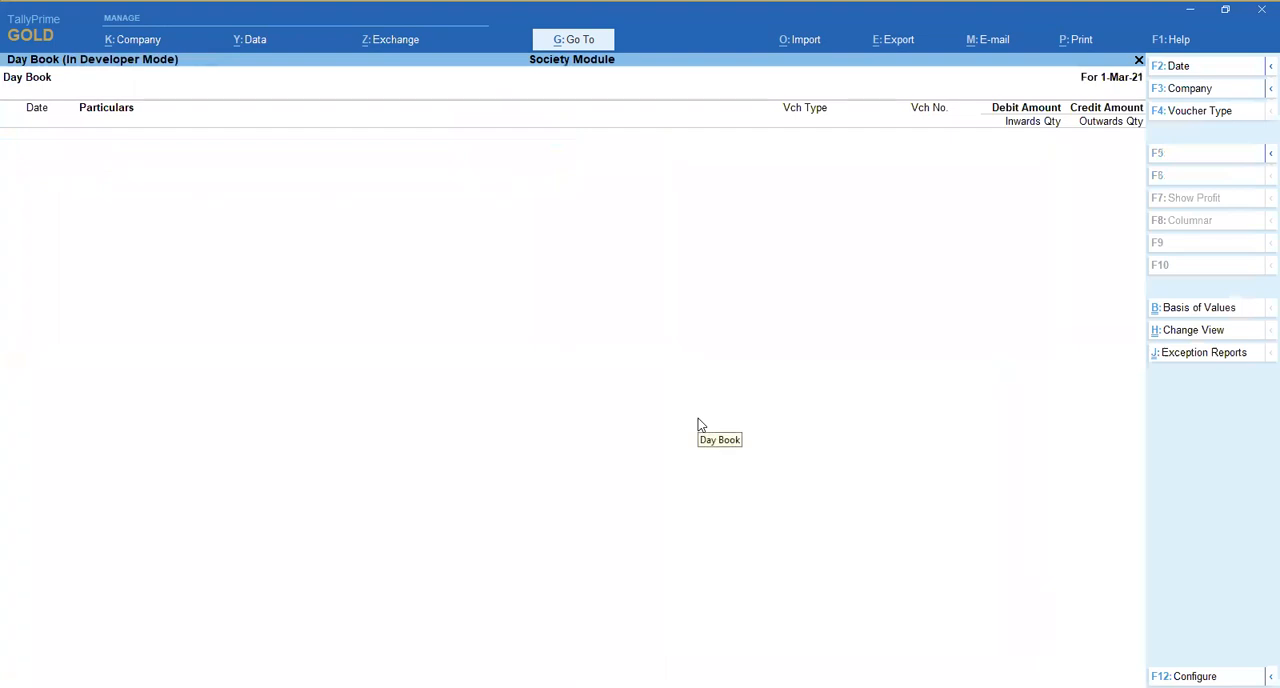
key("F2")
type("1-1")
key("Return")
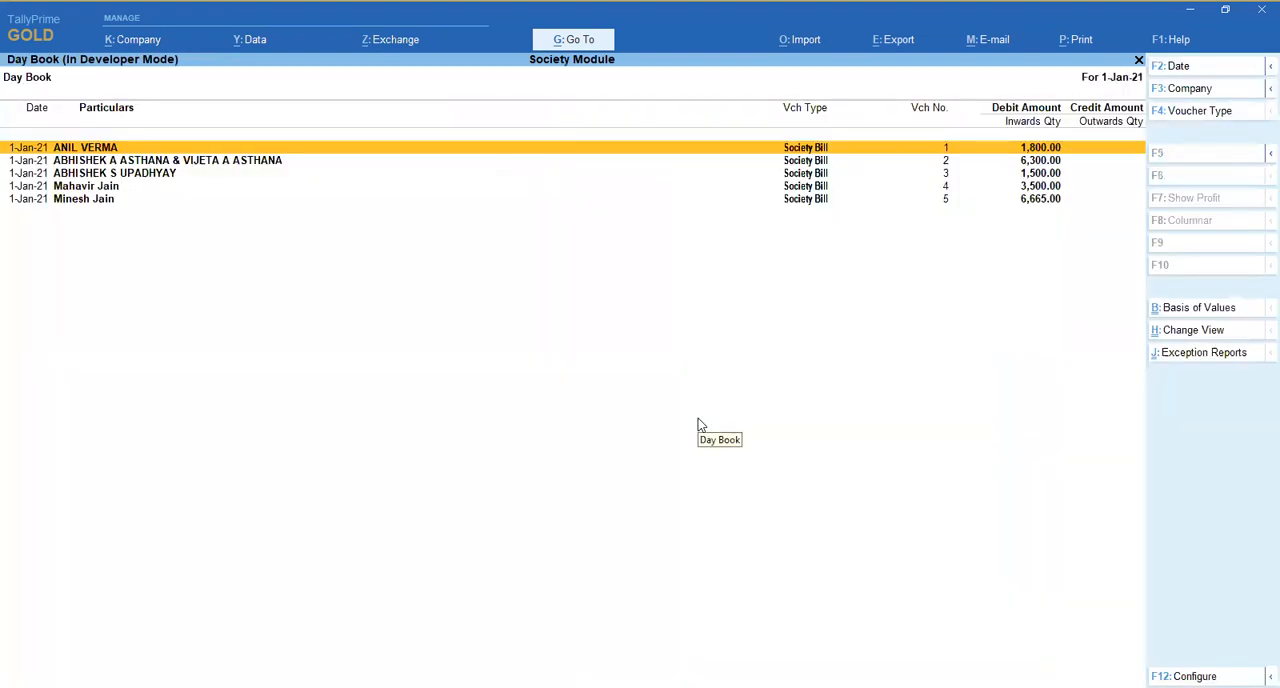
- Go through the generated bills in the Day Book and page through their vouchers up to society bill 5
key("Down")
key("Down")
key("Down")
key("Down")
key("Up")
key("Up")
key("Up")
key("Up")
key("Return")
key("Page_Down")
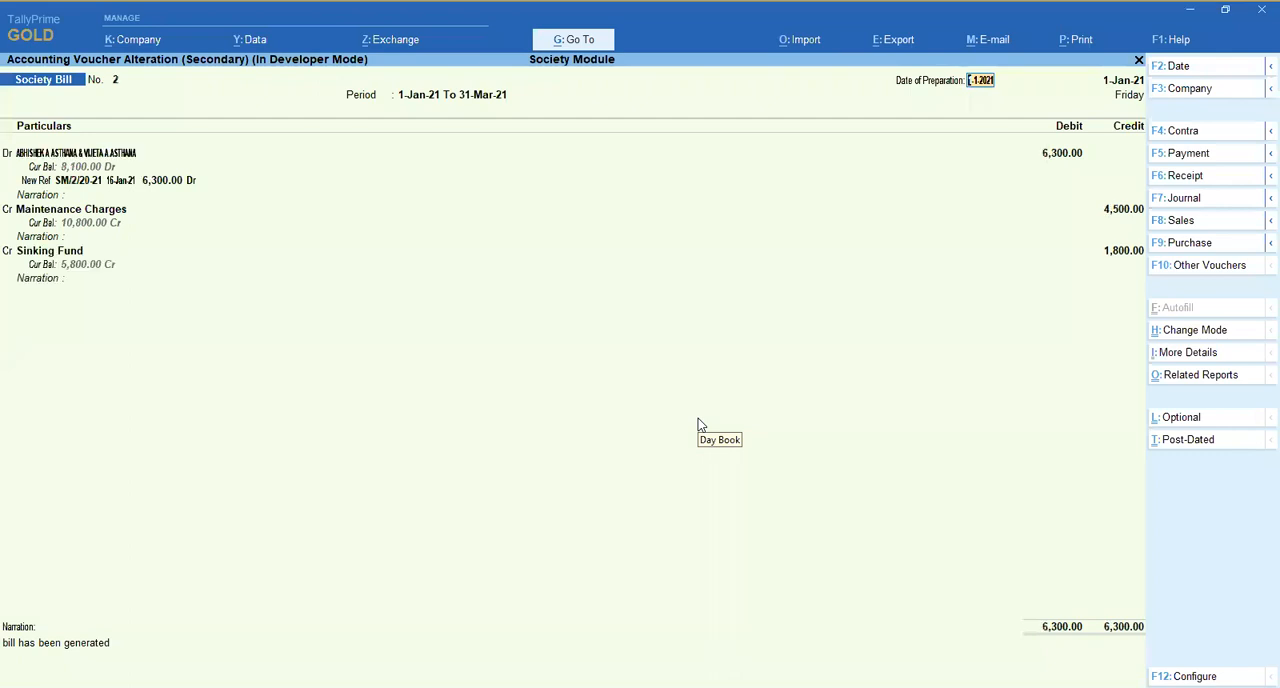
key("Page_Down")
key("Page_Down")
key("Page_Down")
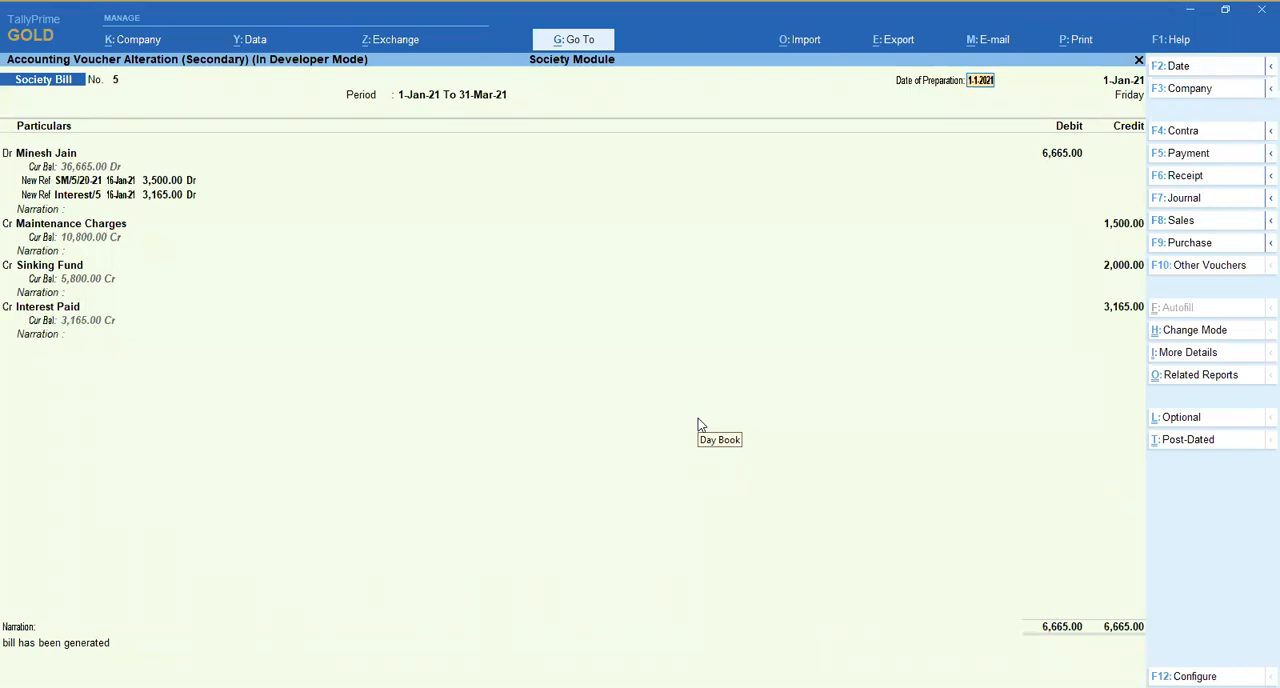
- Examine the Interest Paid entry and amount in society bill 5, and quit the voucher without saving
left_click(58, 308)
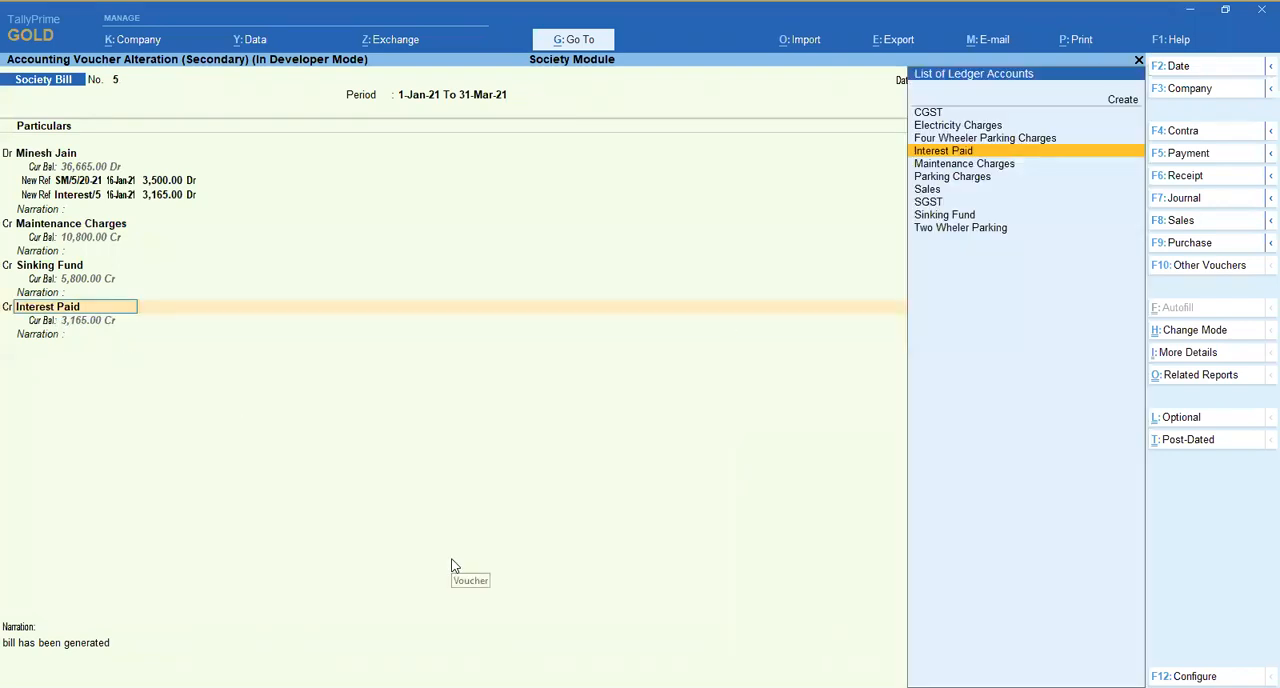
key("Return")
key("Return")
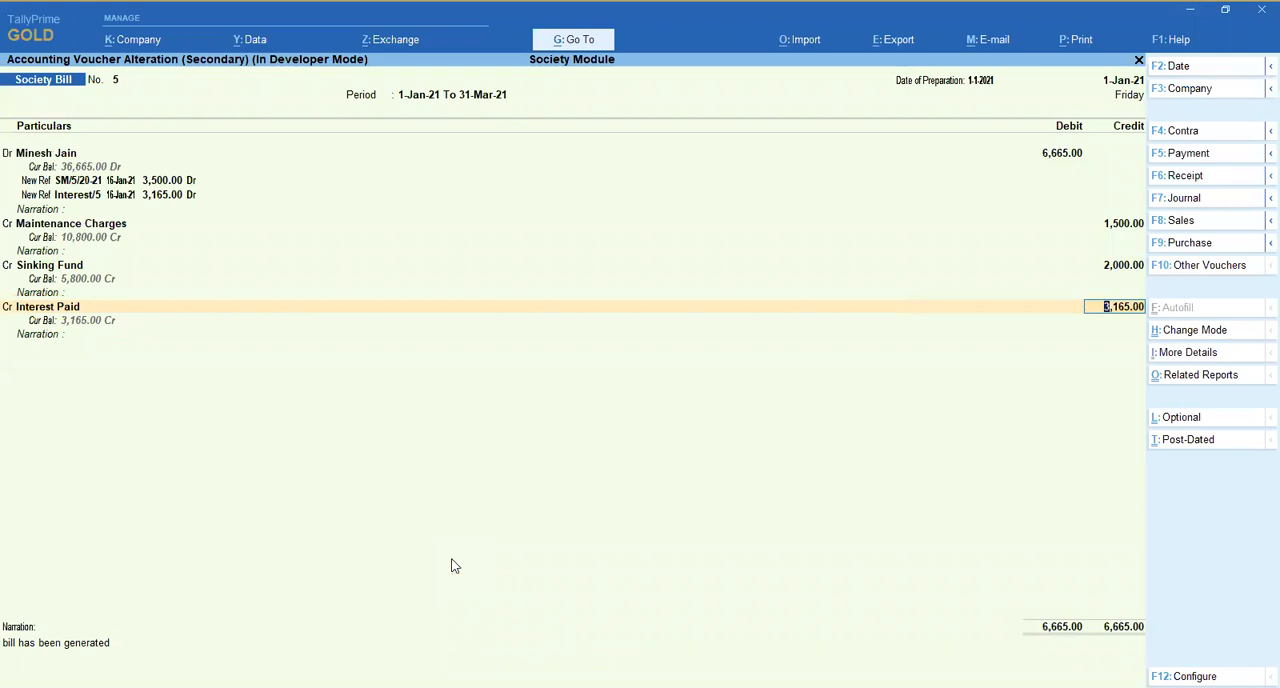
key("Escape")
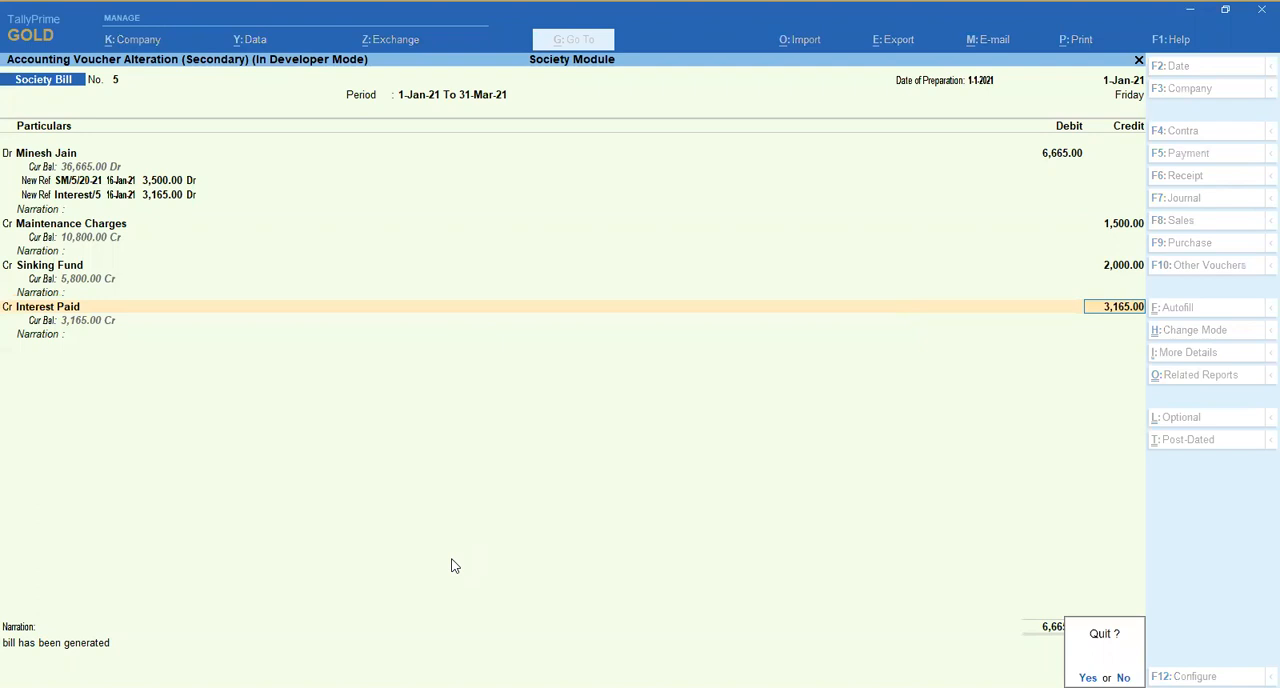
key("Return")
key("Escape")
- Reopen society bill 5 from the Day Book and open its print preview
key("Return")
key("Down")
key("Down")
key("Down")
key("Down")
key("Return")
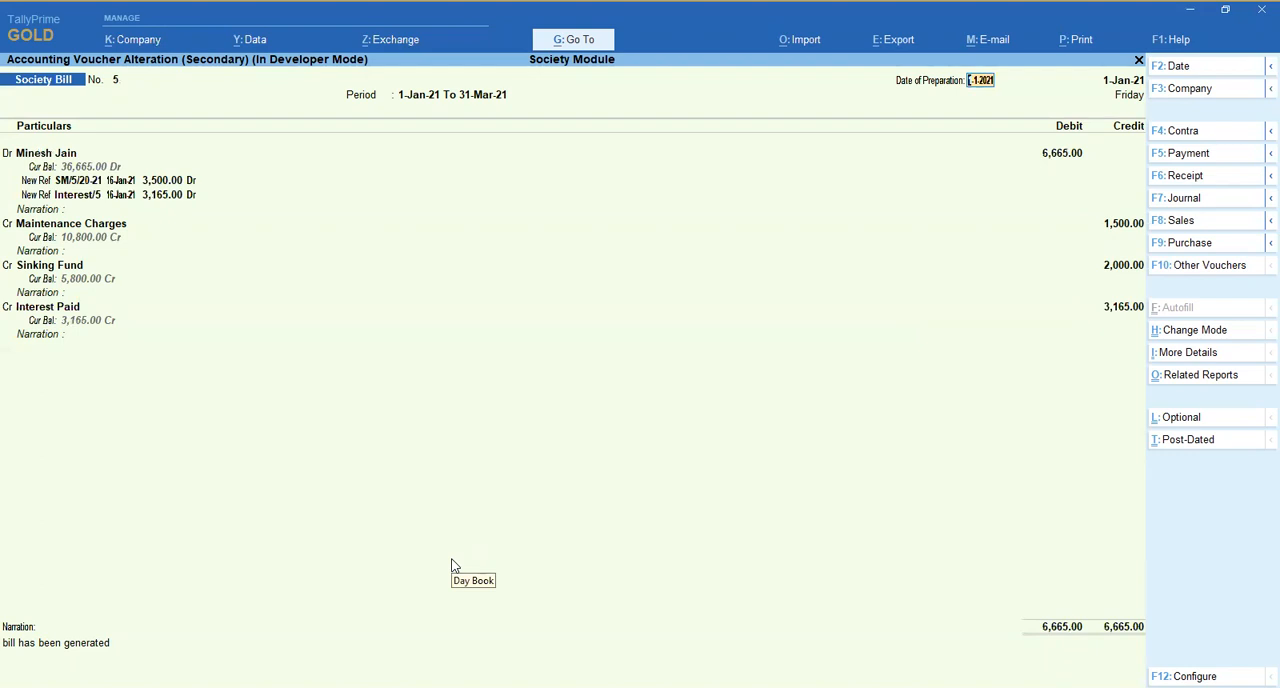
key("alt+p")
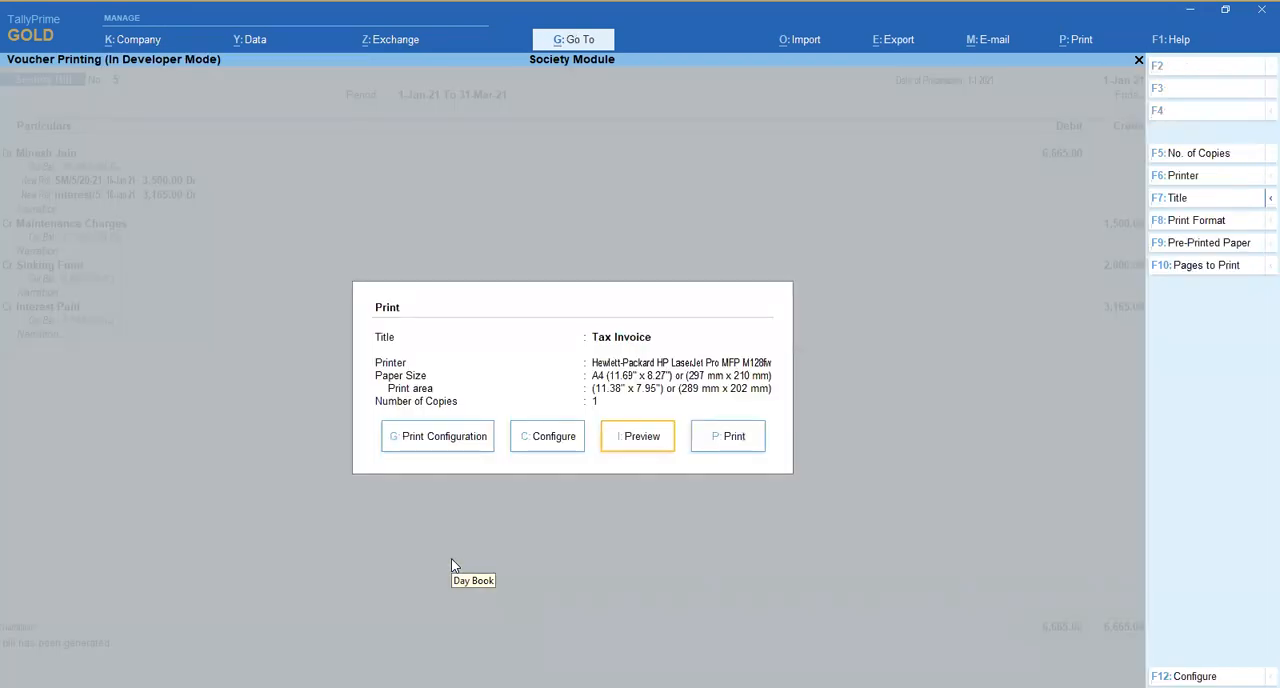
key("i")
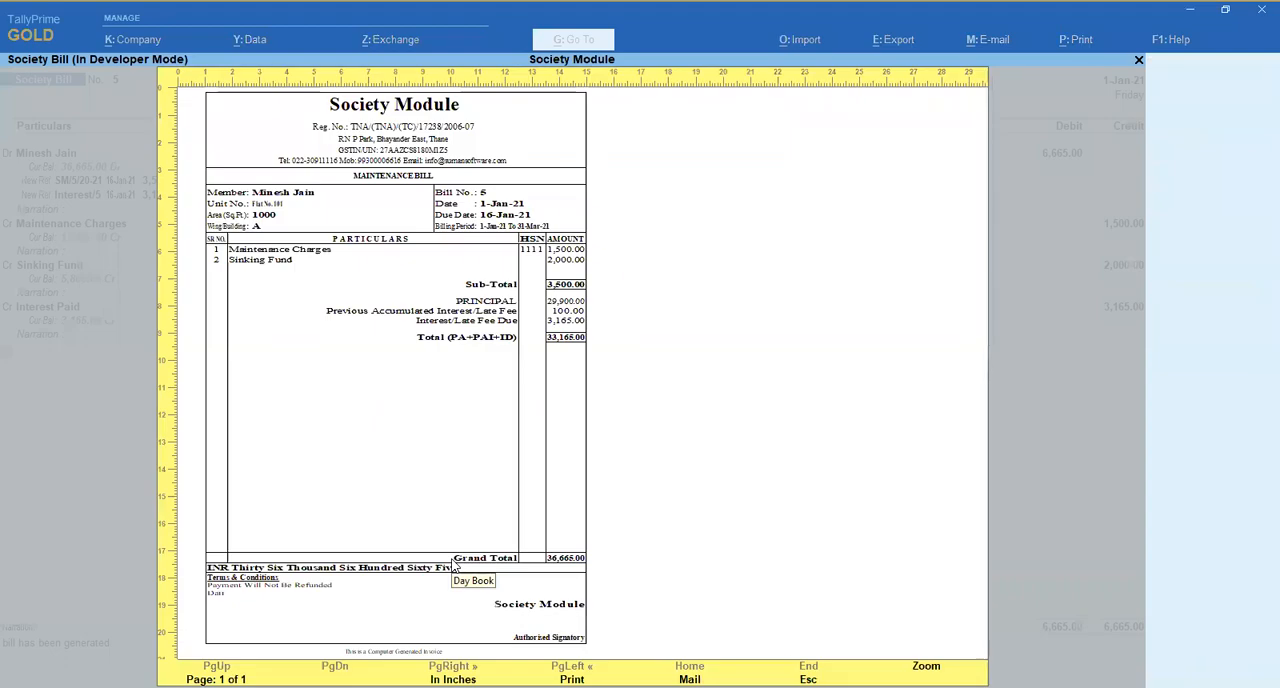
- Zoom in to review the whole maintenance bill preview, and return to the Day Book without printing
key("alt+z")
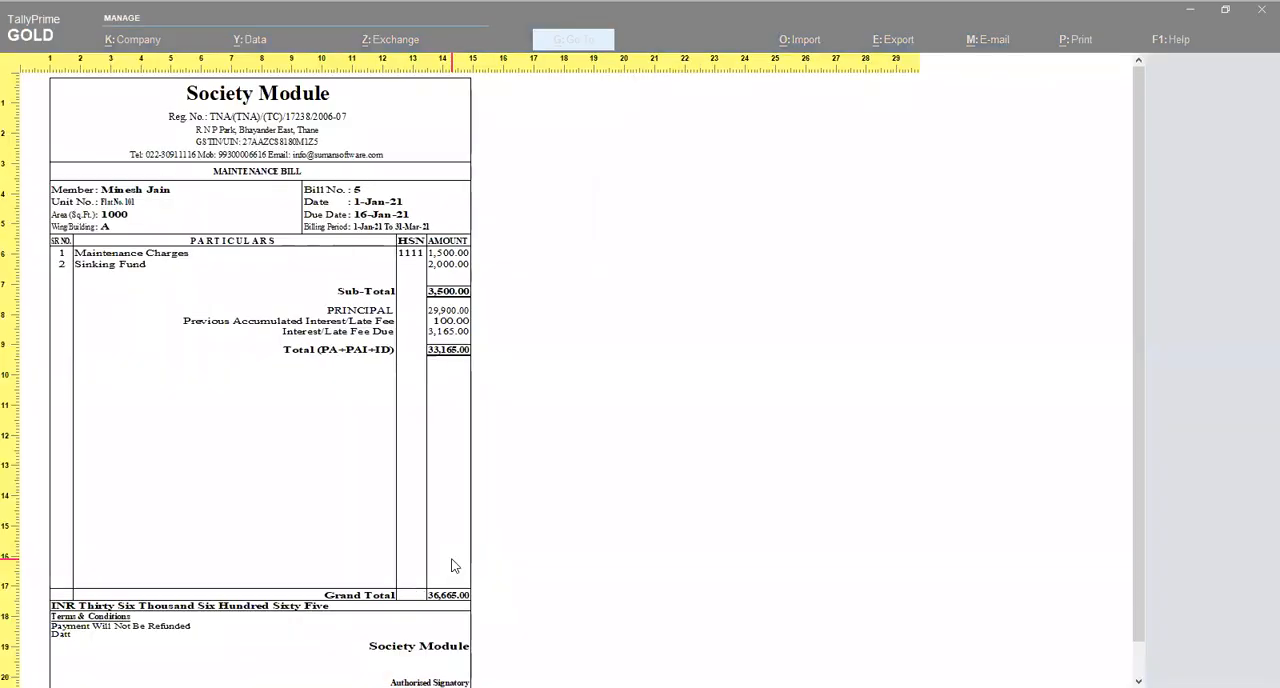
scroll(451, 566, "down", 3)
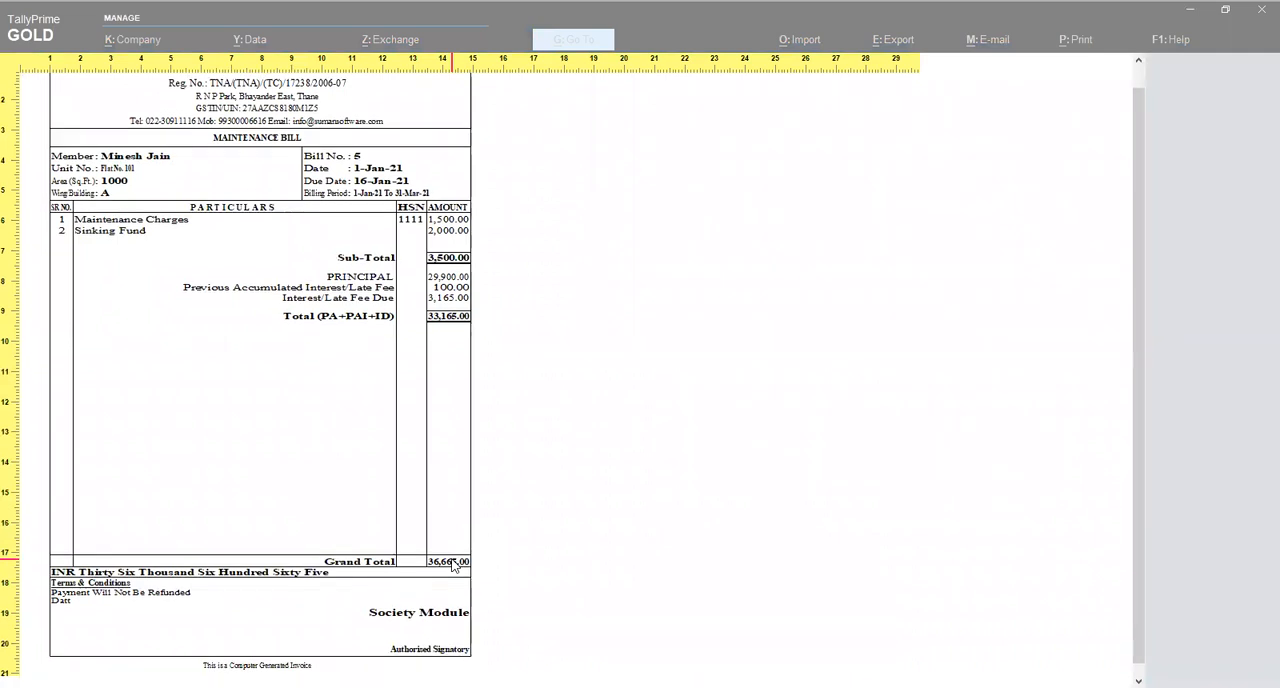
scroll(451, 566, "up", 3)
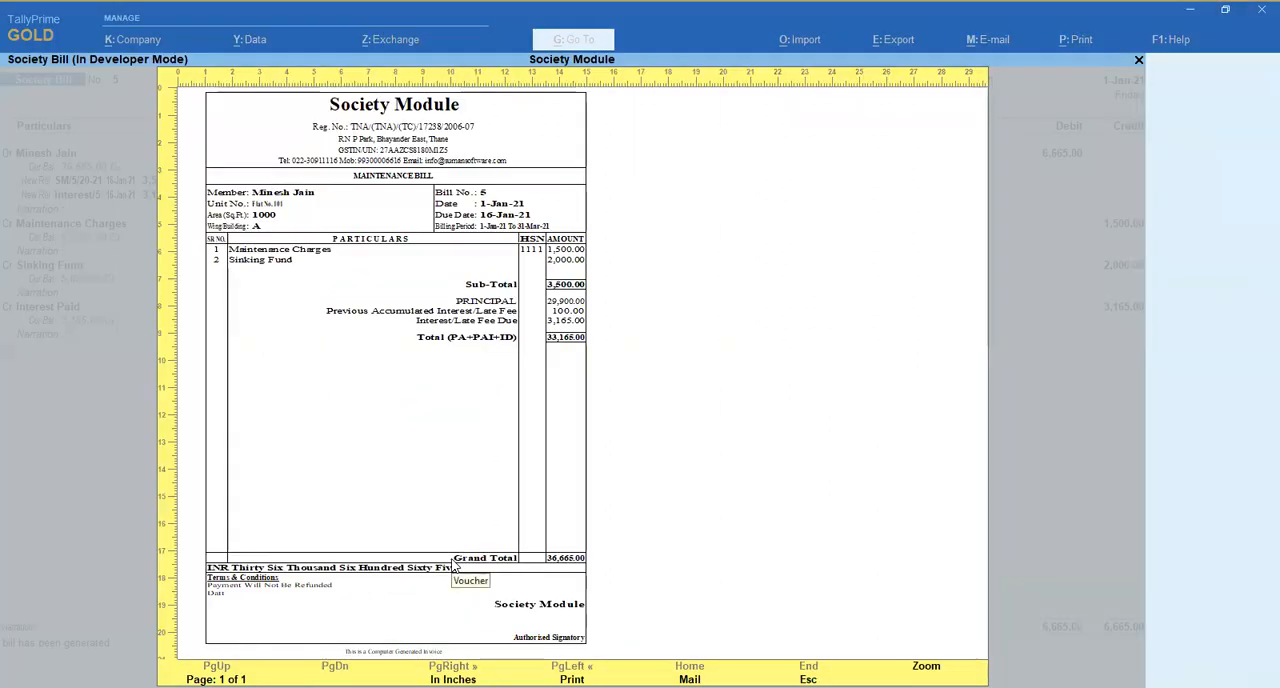
key("Escape")
key("Left")
key("Left")
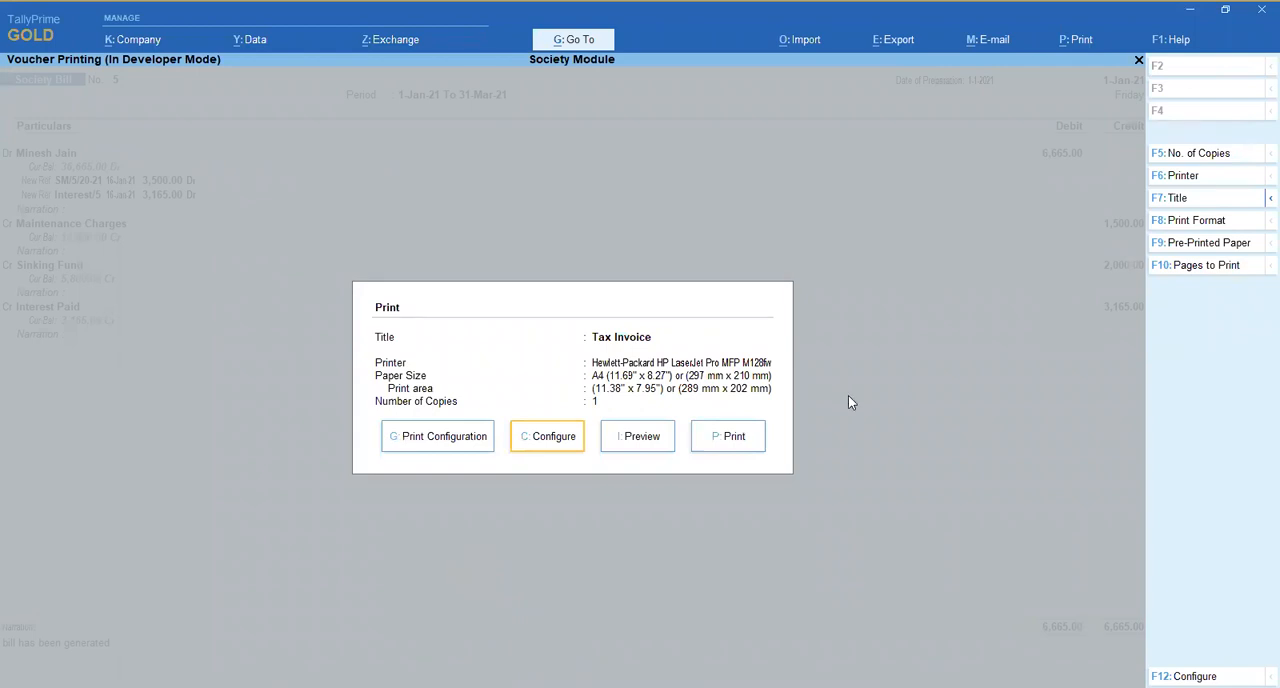
key("Escape")
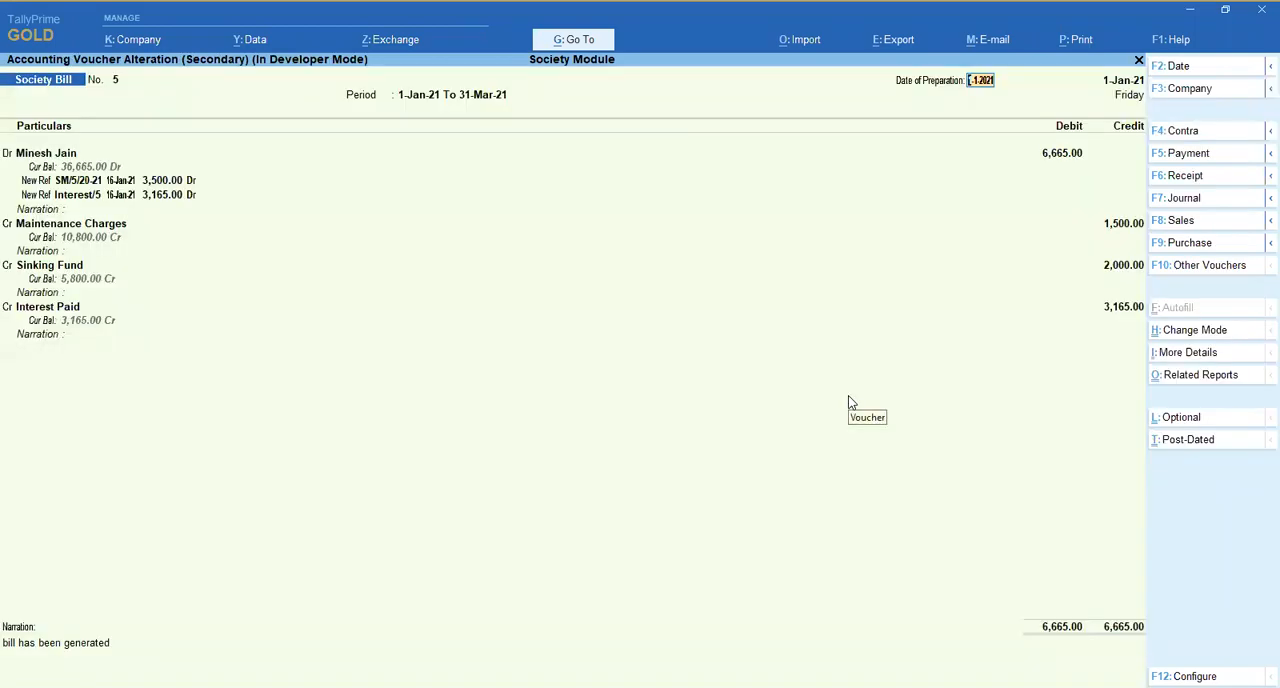
key("Escape")
key("Escape")
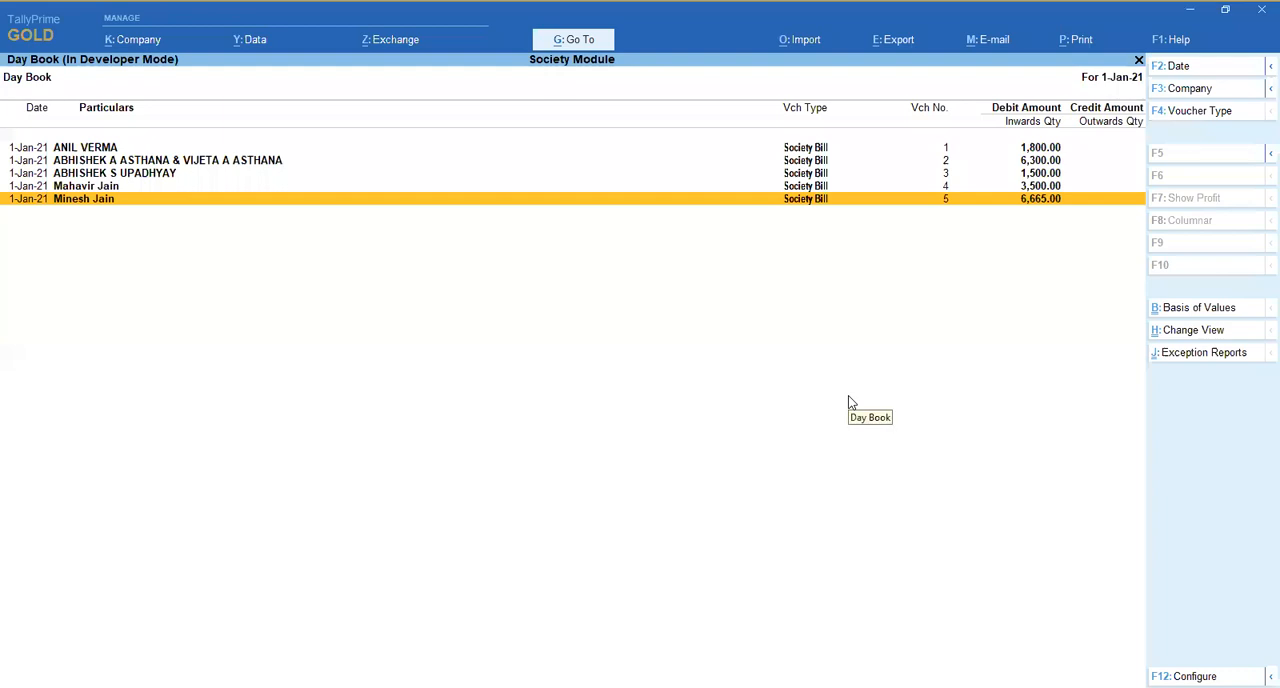
- Leave the Day Book and open the ledger account book of the first listed member
key("Escape")
key("d")
key("a")
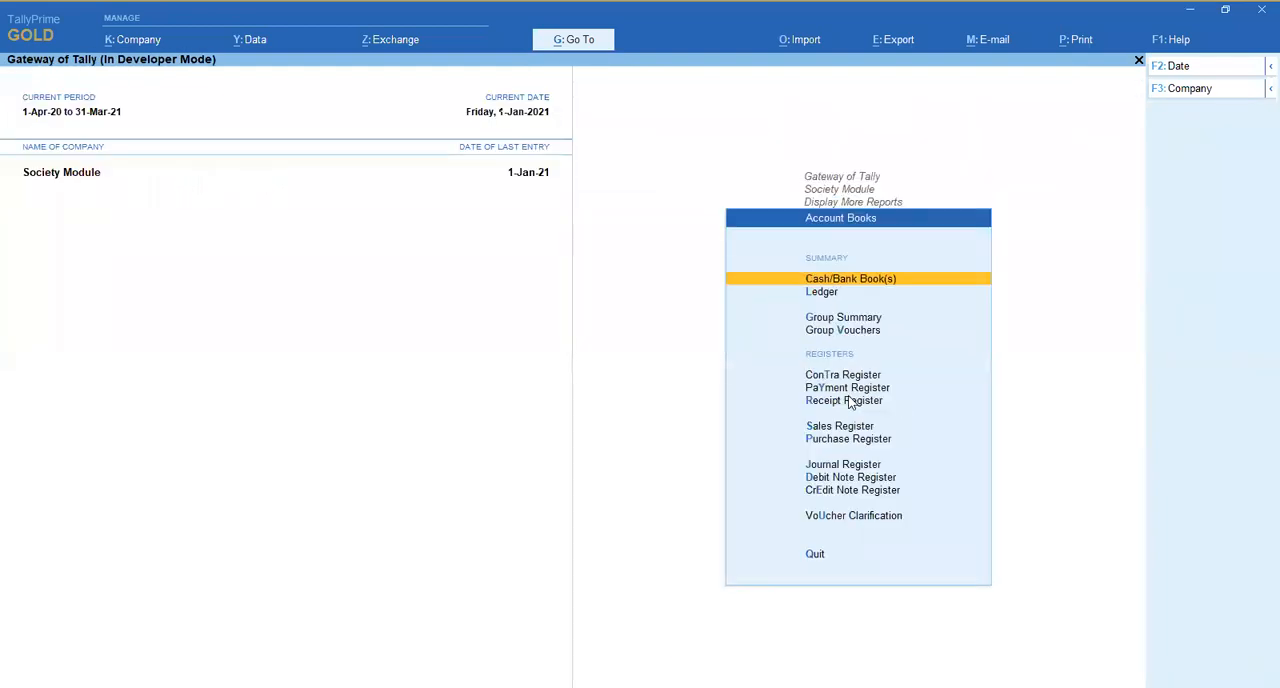
key("l")
key("Return")
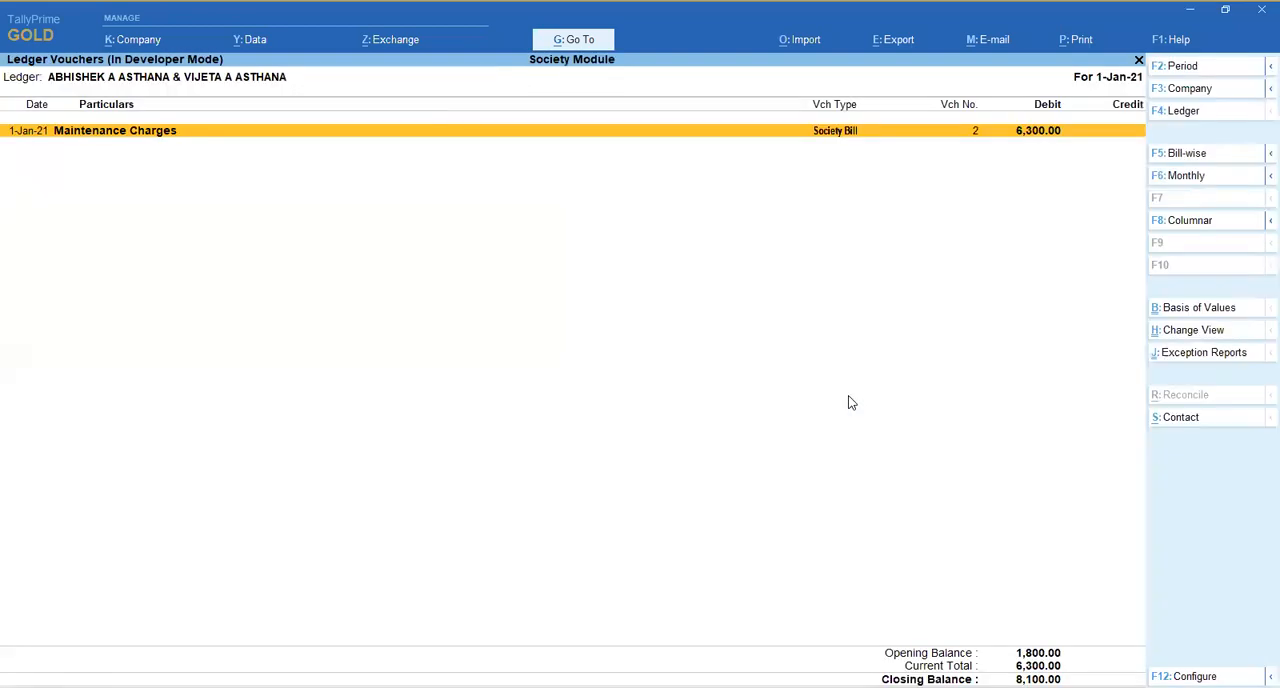
- Set the member's ledger period to start on 1-Apr-20, and view the voucher of society bill 2
key("F2")
key("Return")
key("Return")
key("Return")
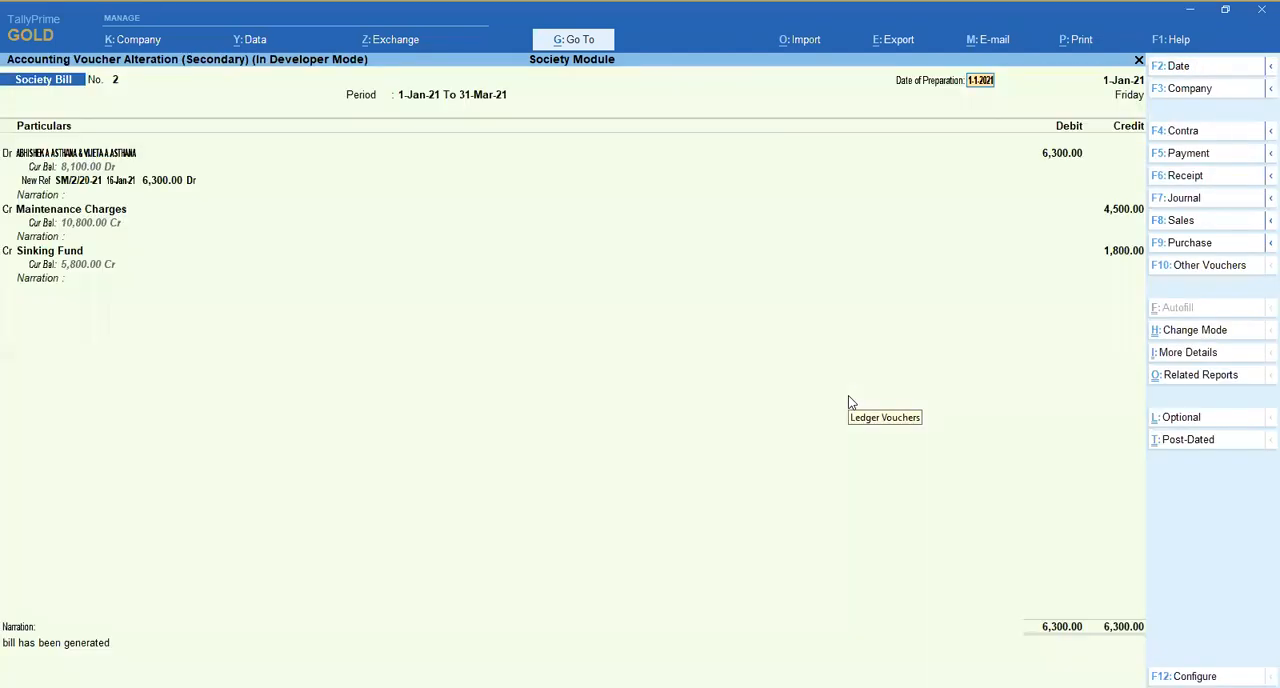
key("Escape")
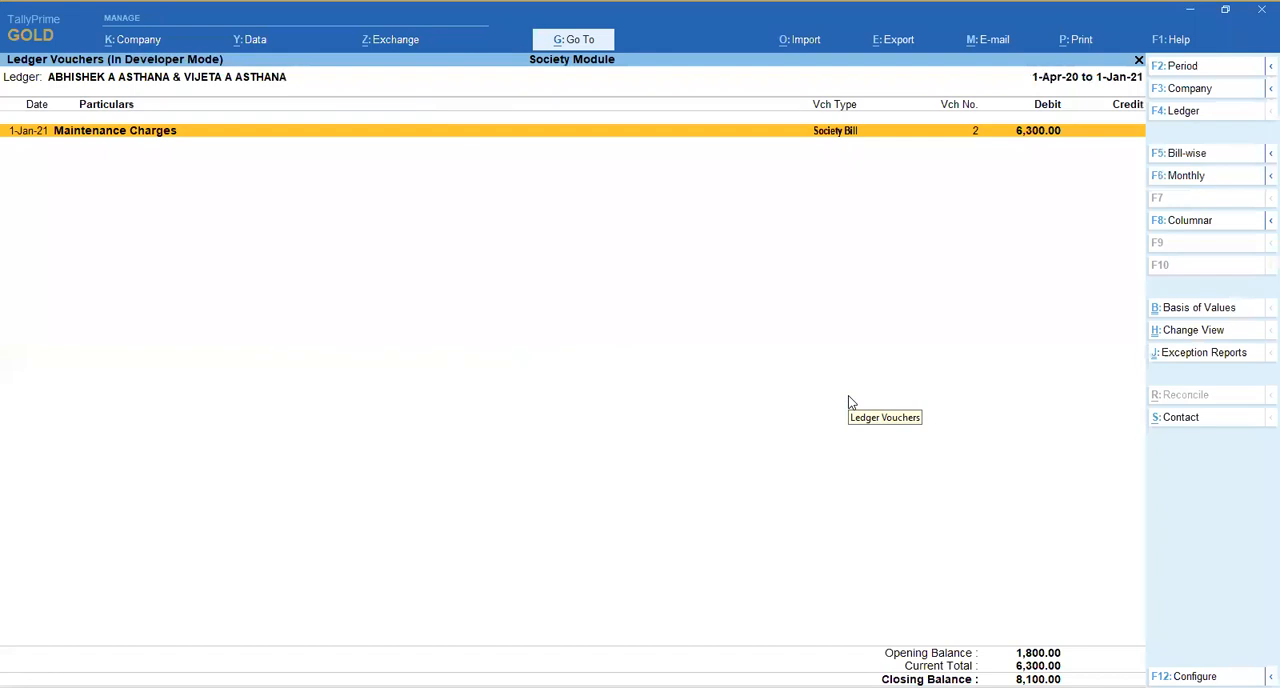
- Switch to other members' ledgers and review their receipt and society bill entries
key("F4")
key("Down")
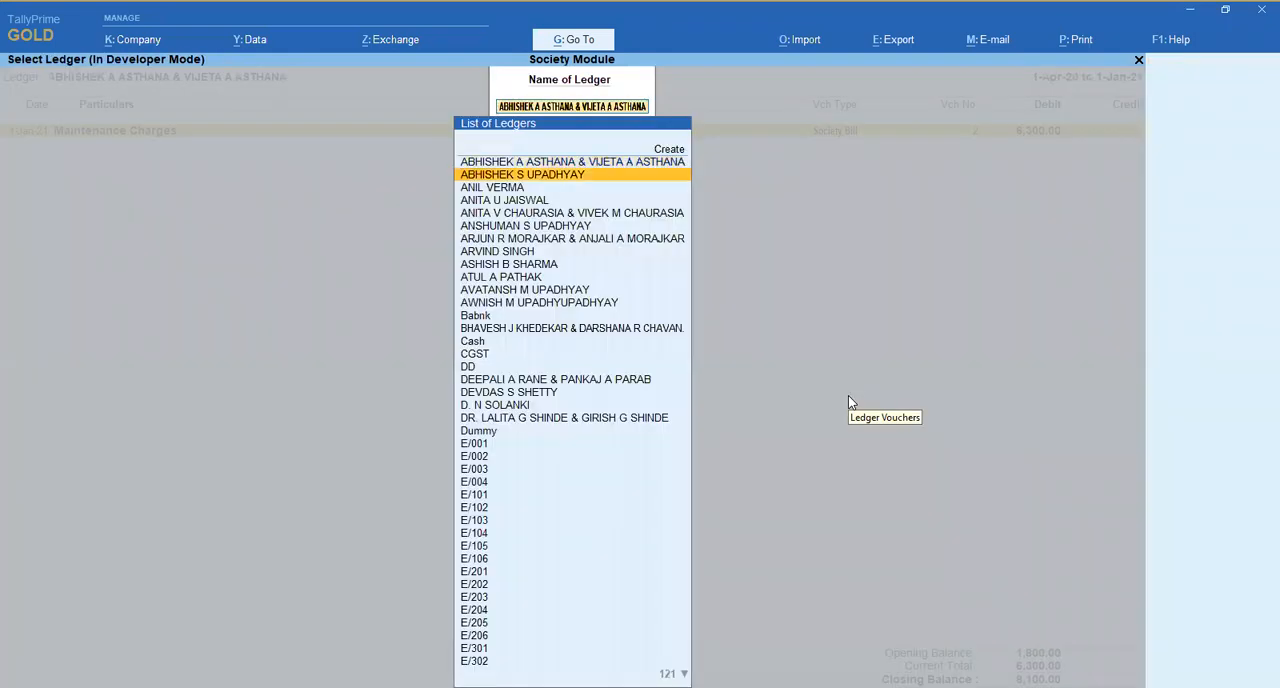
key("Return")
key("Down")
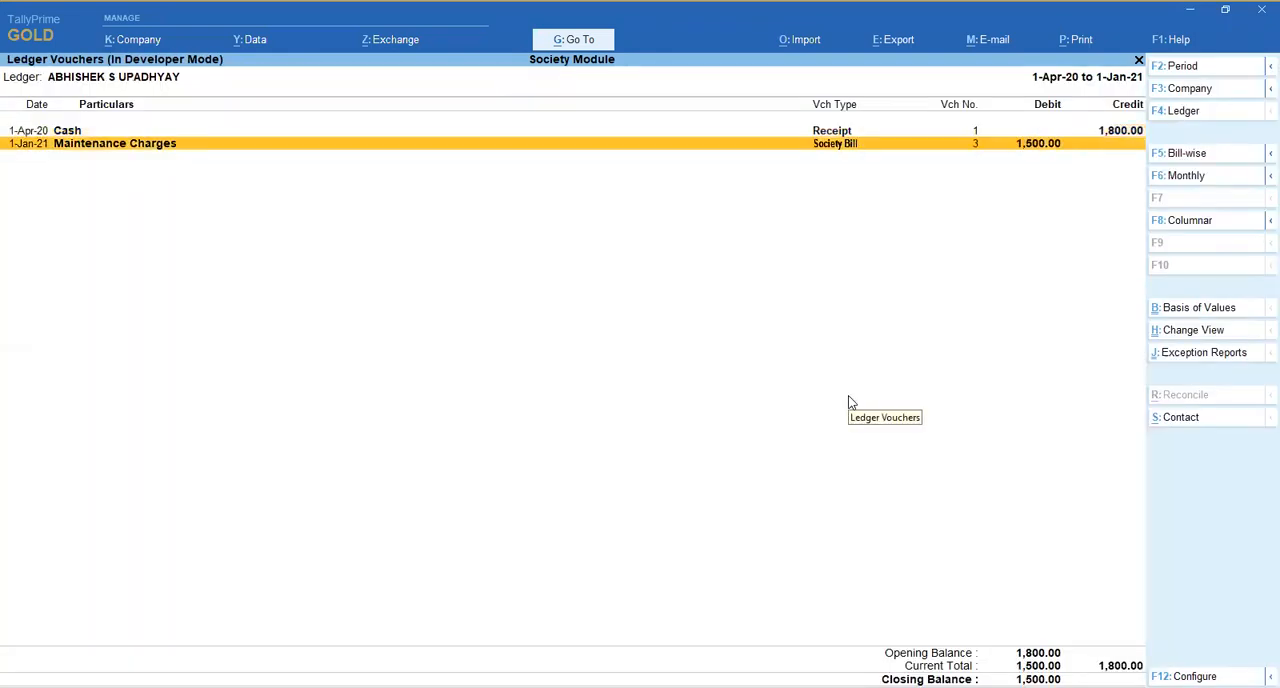
key("F4")
key("Down")
key("Down")
key("Down")
key("Up")
key("Return")
key("Page_Down")
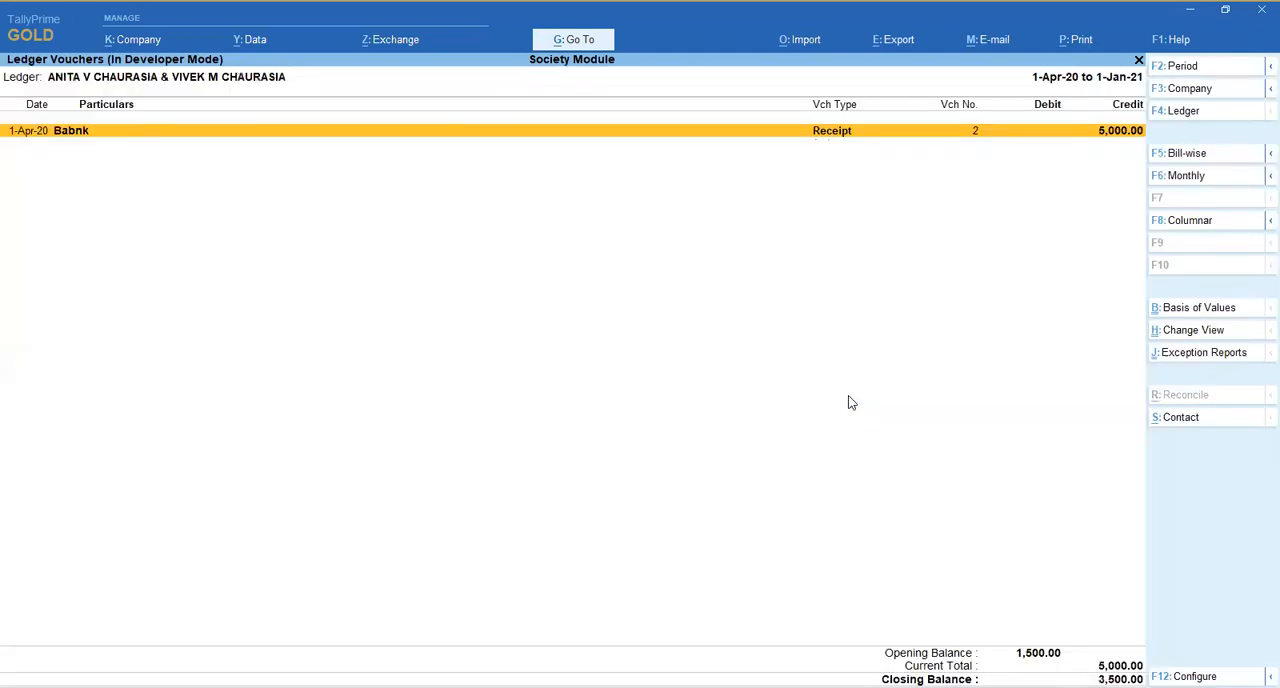
- View the receipt voucher in the current member's ledger, and return to the Society Module main screen
key("Return")
key("Escape")
key("Return")
key("Escape")
key("Escape")
key("Escape")
key("Escape")
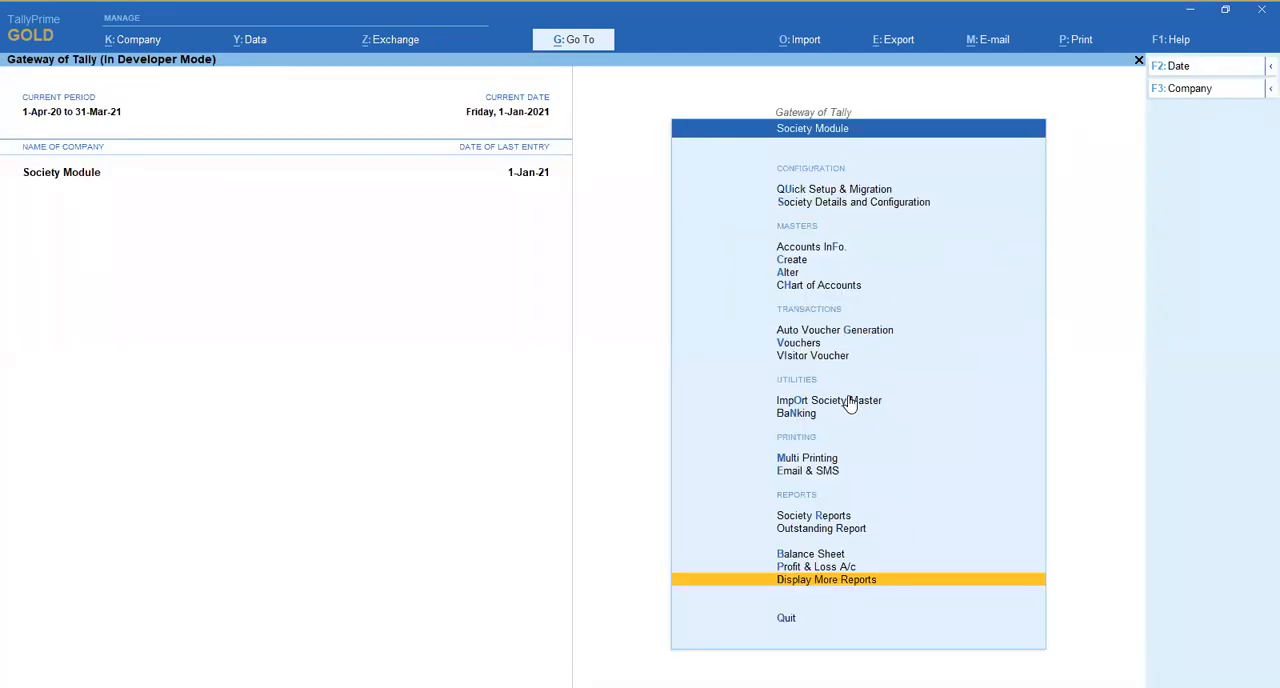
- Look over the 1-Jan-21 society bills in the Day Book again, and return to the Society Module
key("Return")
key("y")
key("Down")
key("Down")
key("Down")
key("Down")
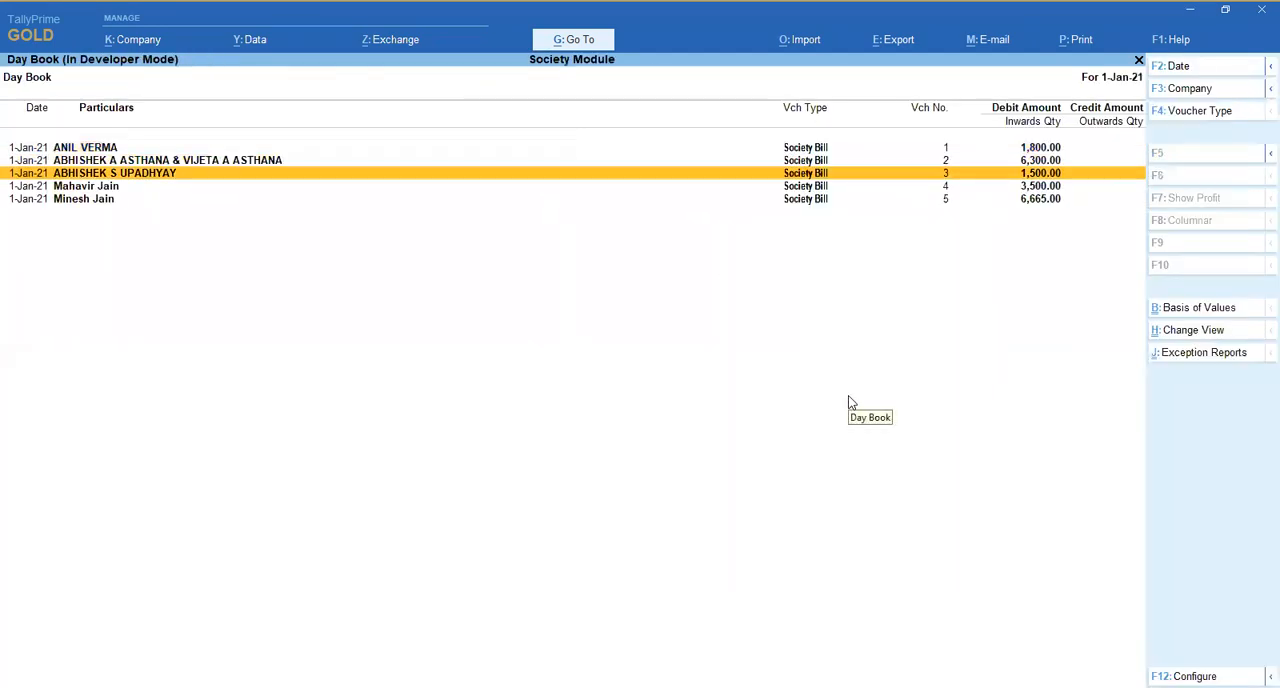
key("Escape")
- Open Society Details and Configuration for the society
key("Escape")
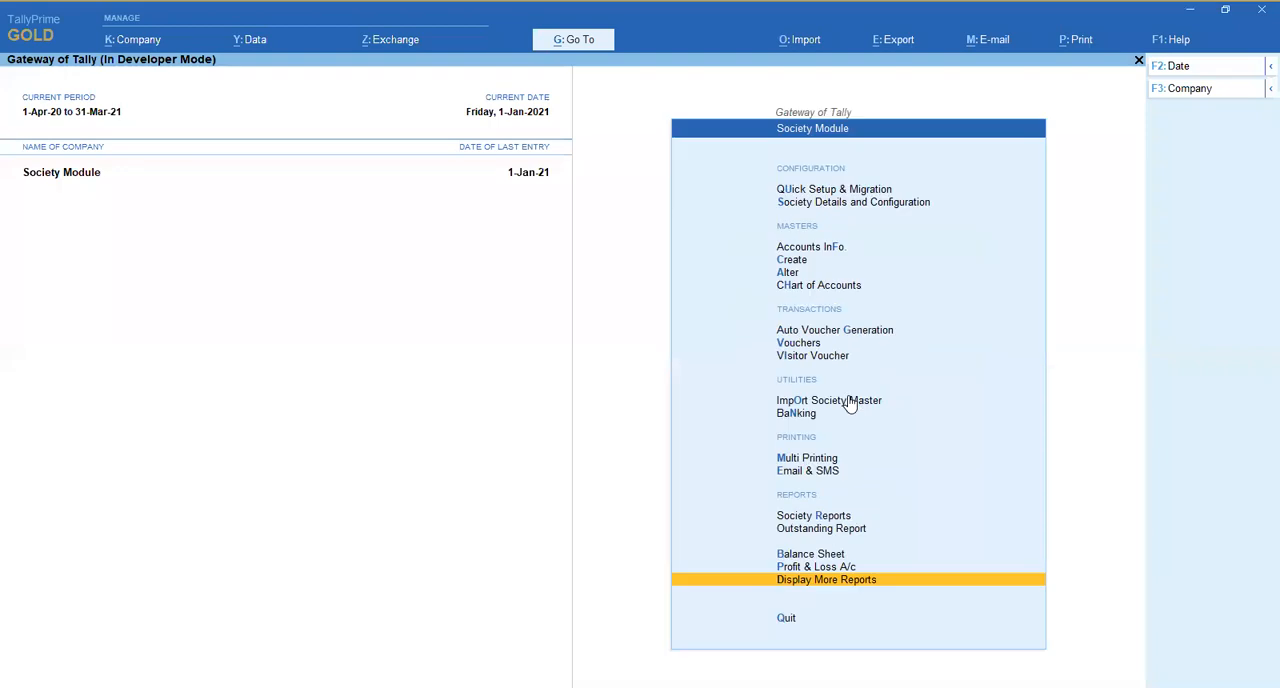
key("Down")
key("Down")
key("Down")
key("Down")
key("Return")
key("Escape")
key("Up")
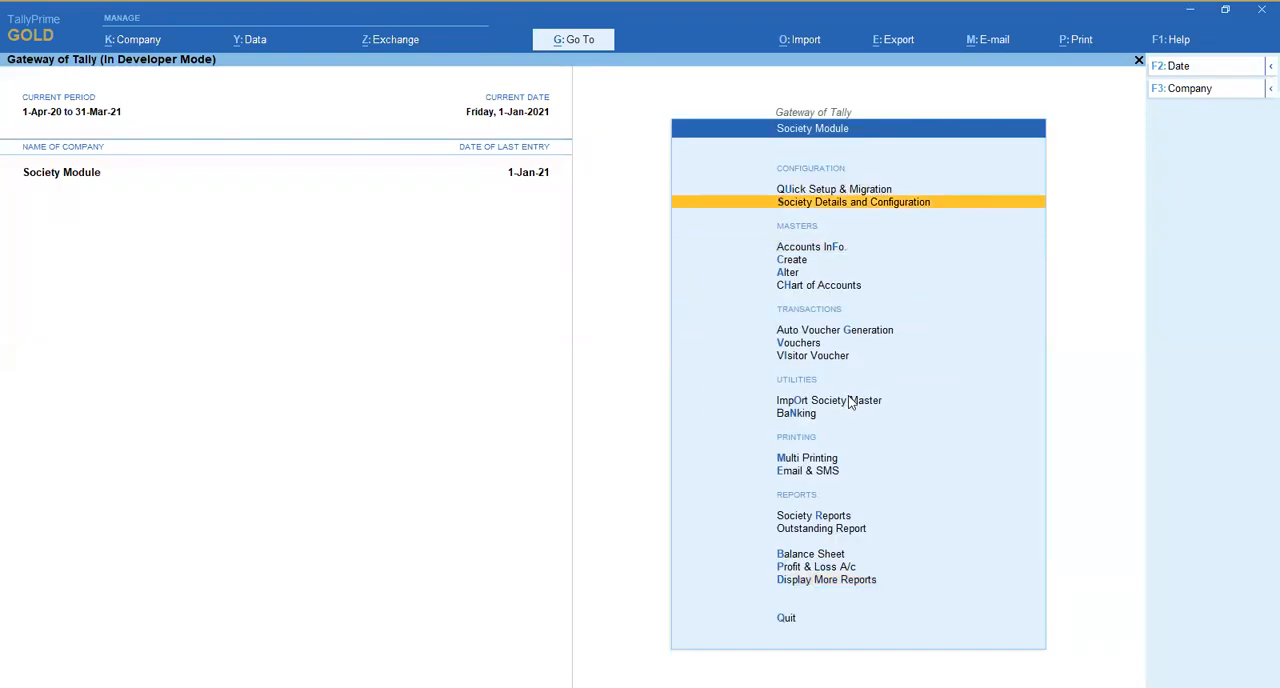
key("Return")
key("Down")
key("Down")
key("Up")
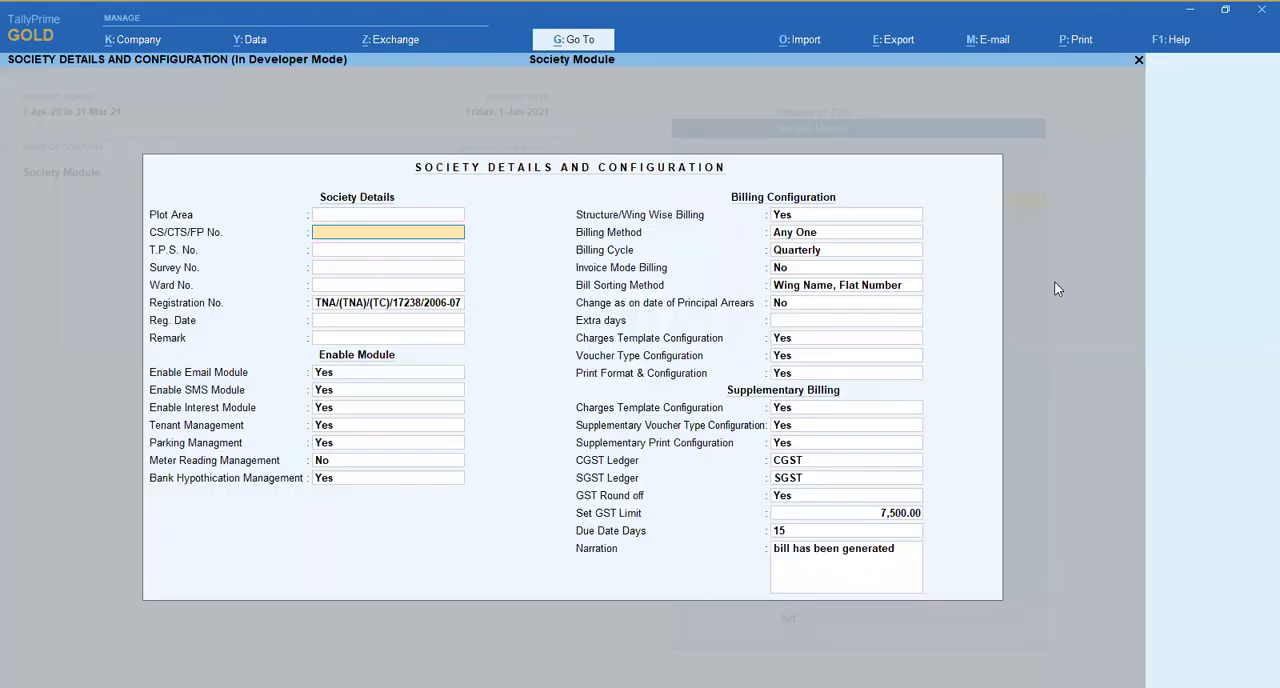
- Set the GST limit to 100 and save the society configuration
left_click(882, 514)
type("100")
key("Return")
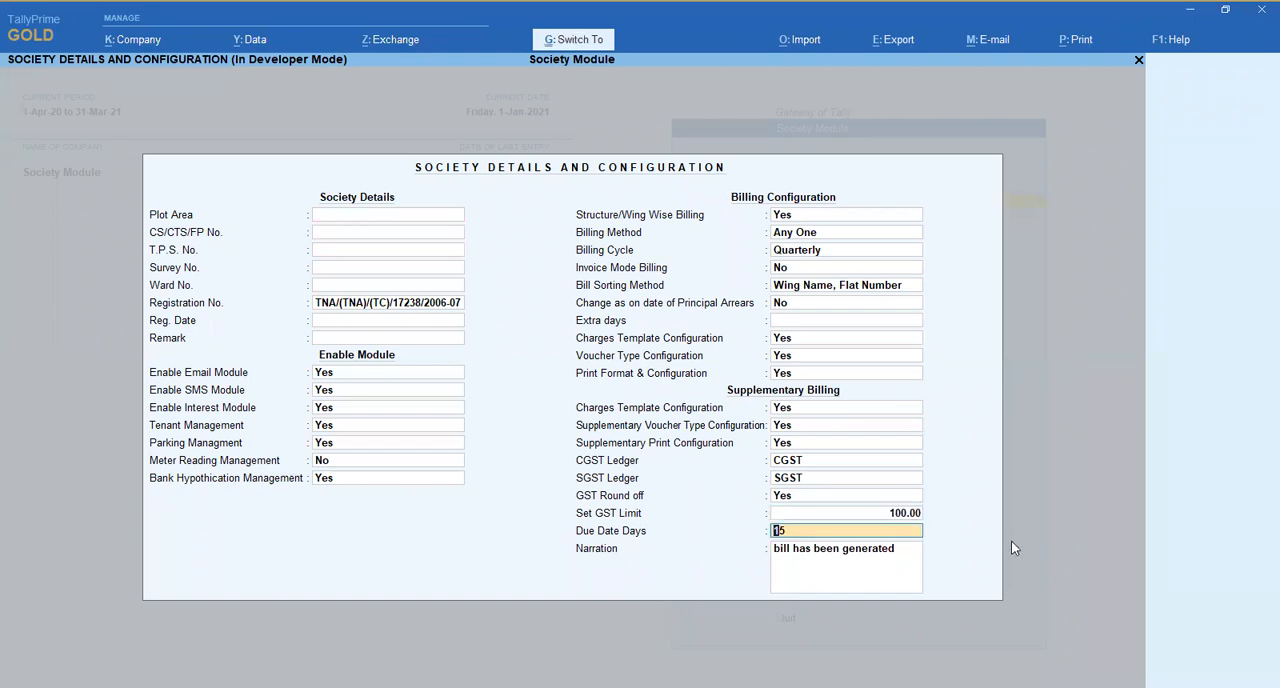
key("ctrl+a")
key("Escape")
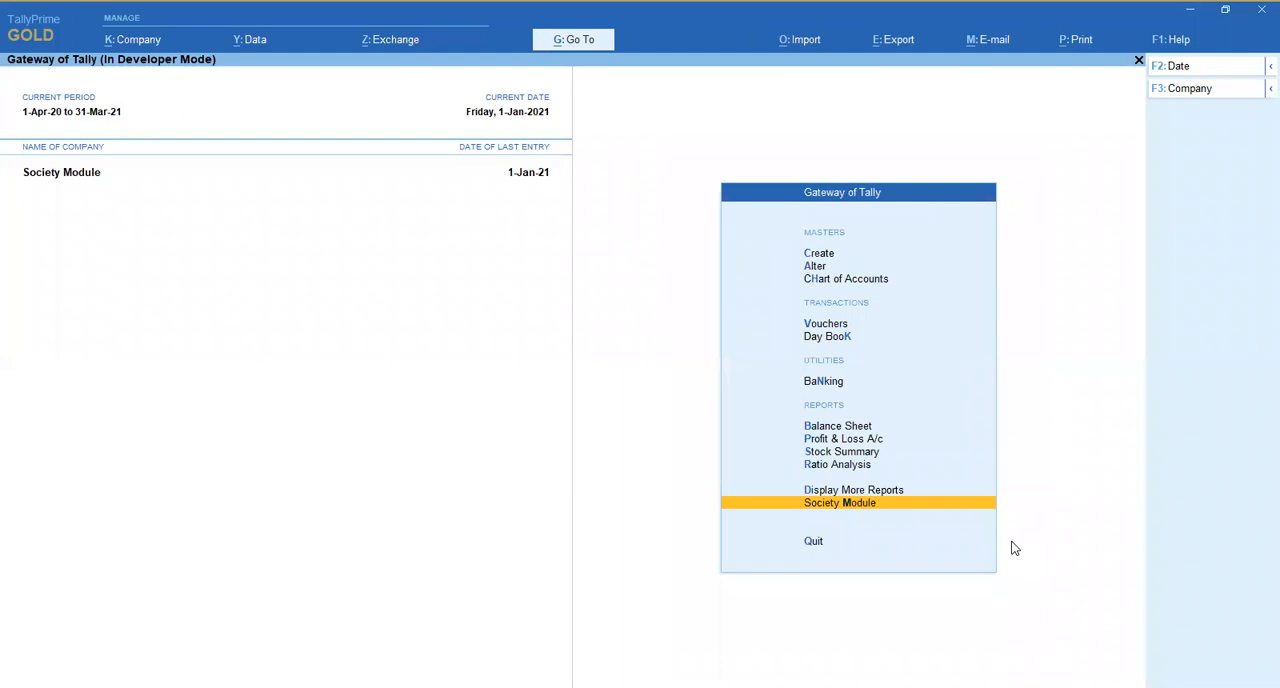
- Delete all society bill vouchers dated 1-Jan-21 from the Day Book
key("d")
key("d")
key("ctrl+space")
key("alt+d")
key("y")
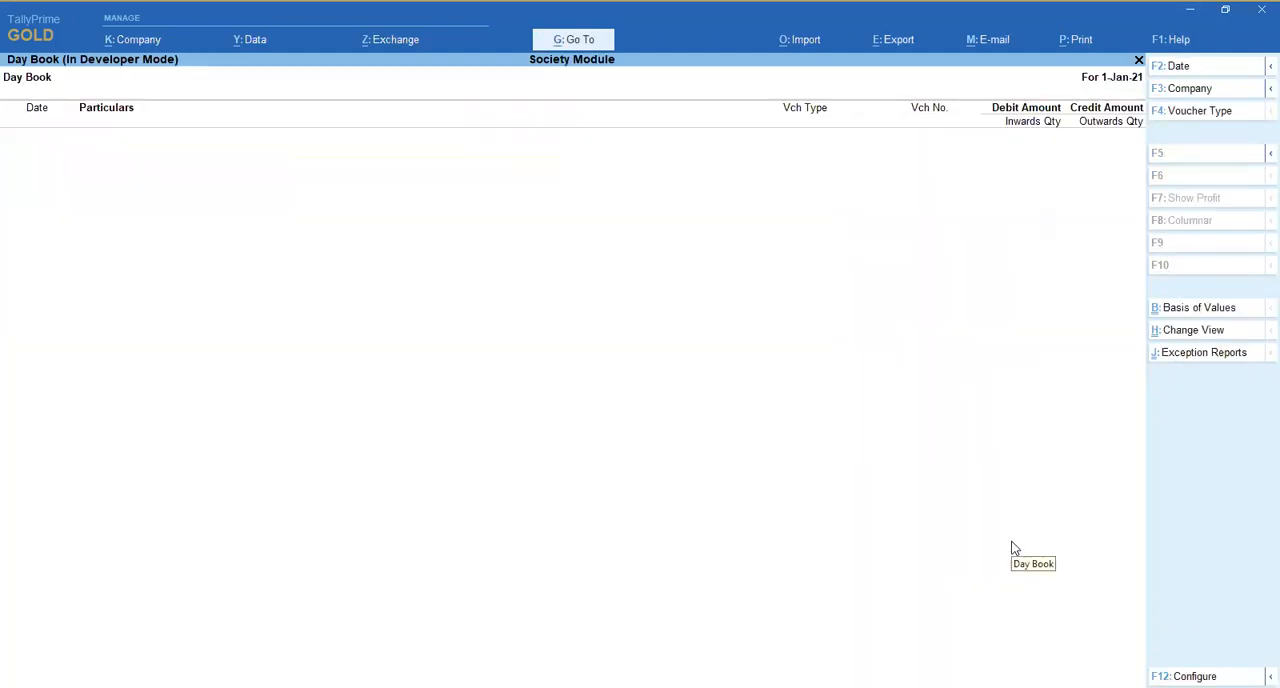
- Generate quarterly society bills for all of wing A, covering 1-Jan-21 to 31-Mar-21, and return to the Society Module
key("Escape")
key("Escape")
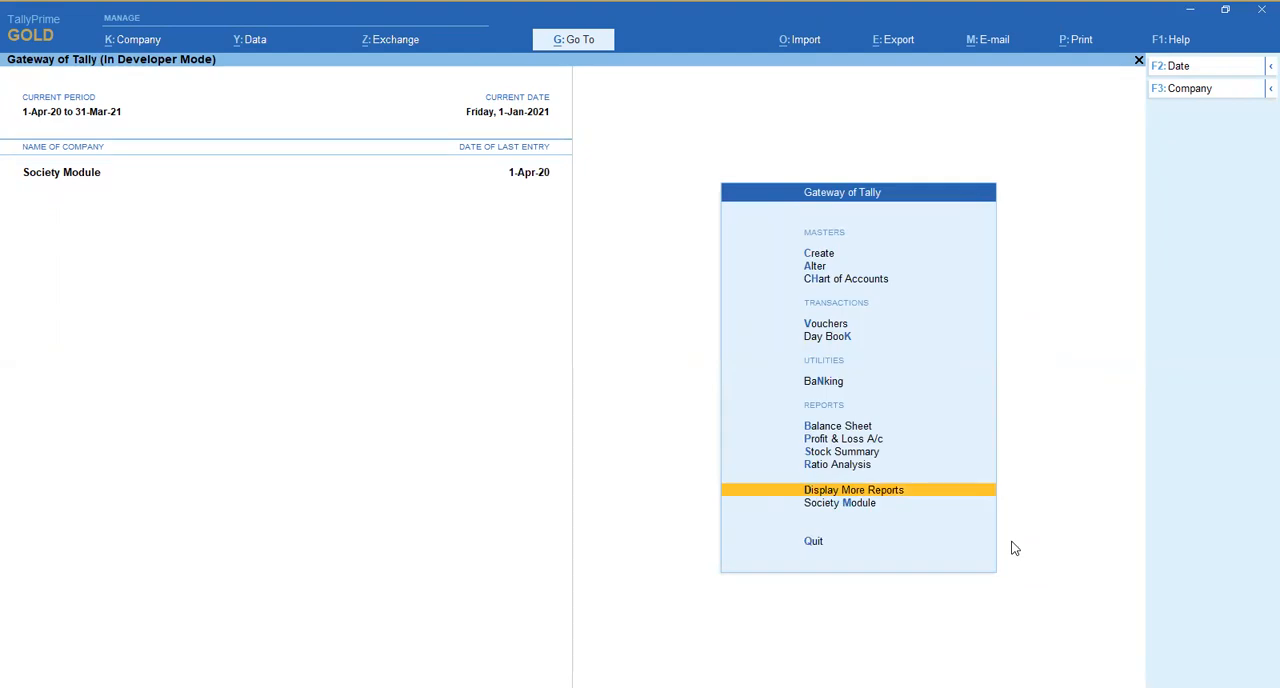
key("Down")
key("Return")
key("u")
key("Return")
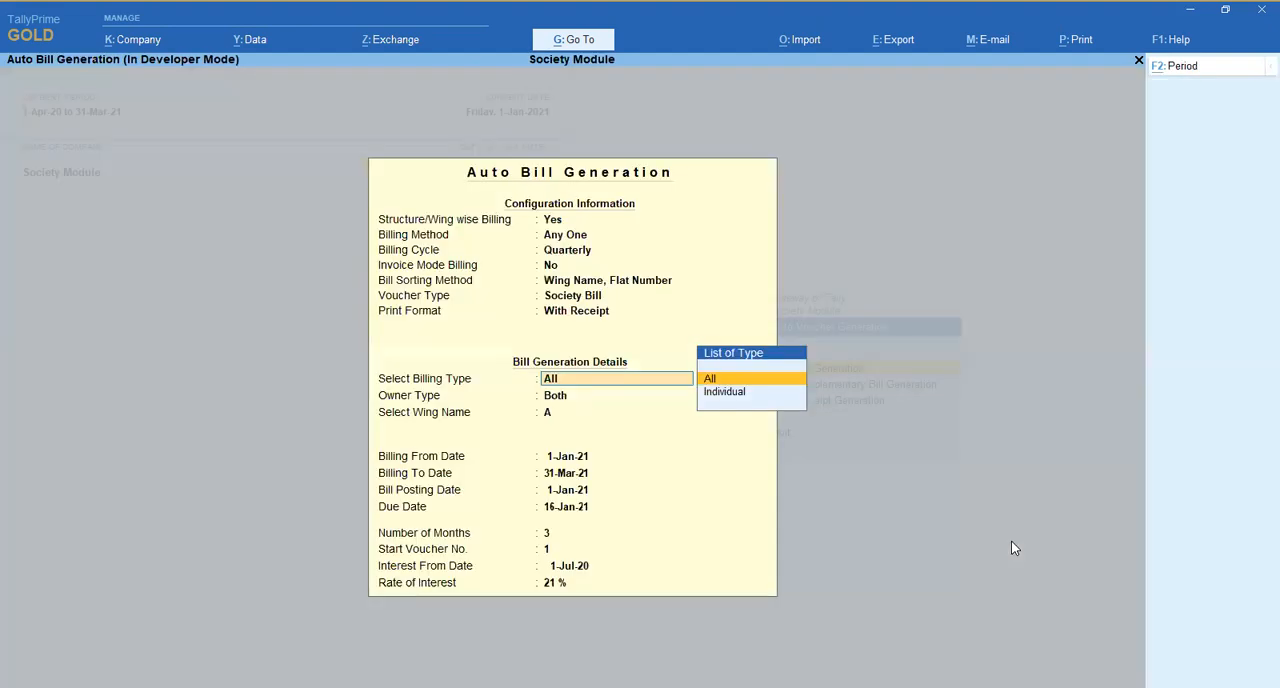
key("Return")
key("ctrl+q")
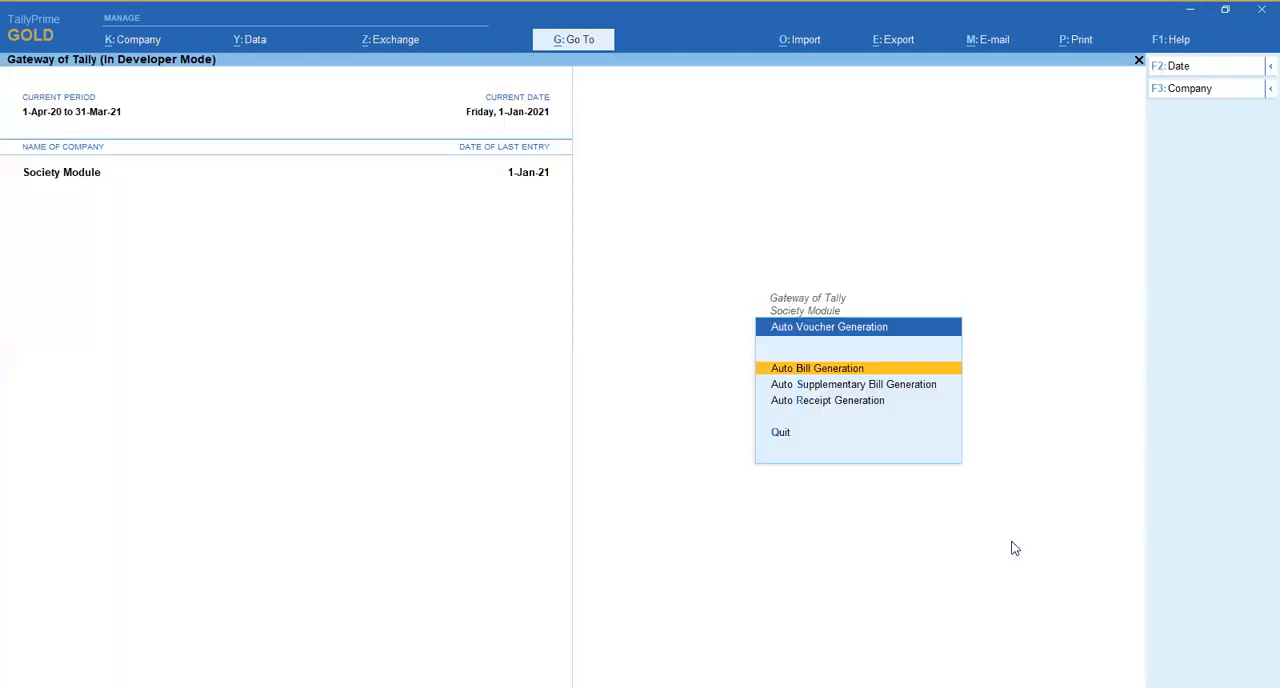
key("Escape")
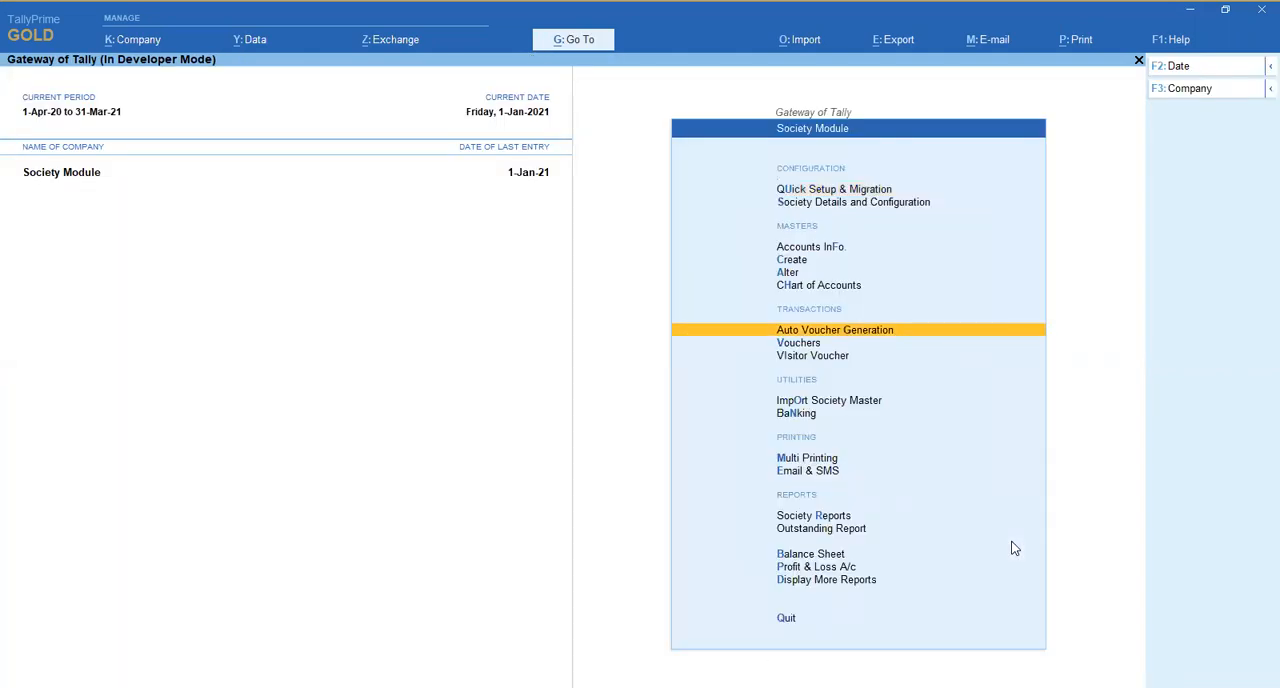
- Open the Bill Register for 1-Jan-21 from the society reports and look over its columns
key("Down")
key("Down")
key("Down")
key("Down")
key("Down")
key("Down")
key("Up")
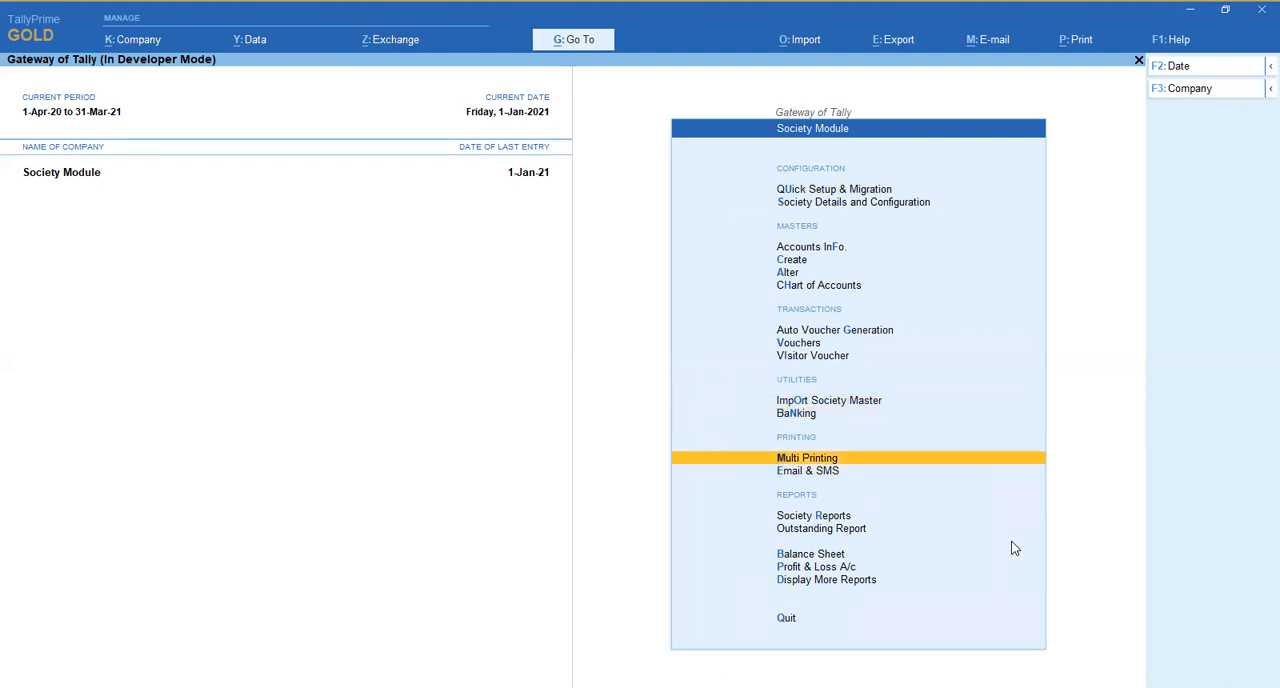
key("Up")
key("Up")
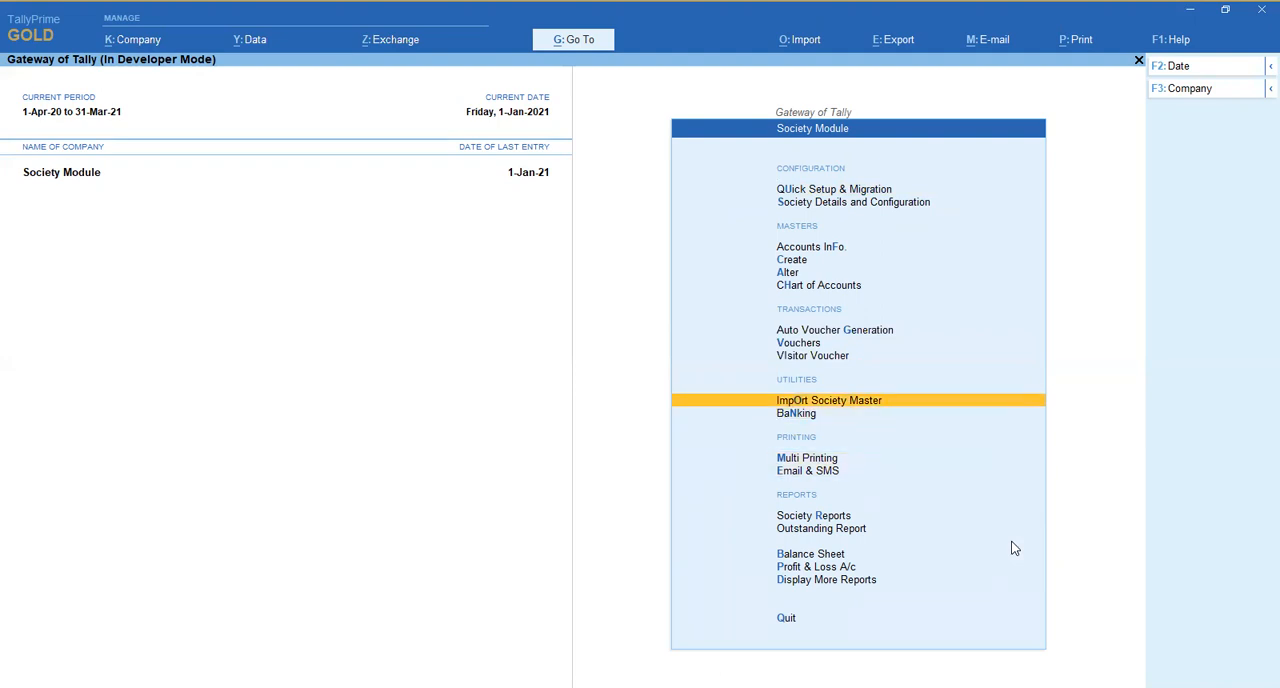
key("Down")
key("Down")
key("Down")
key("Down")
key("Return")
key("Down")
key("Down")
key("Down")
key("Down")
key("Return")
key("Right")
key("Right")
key("Right")
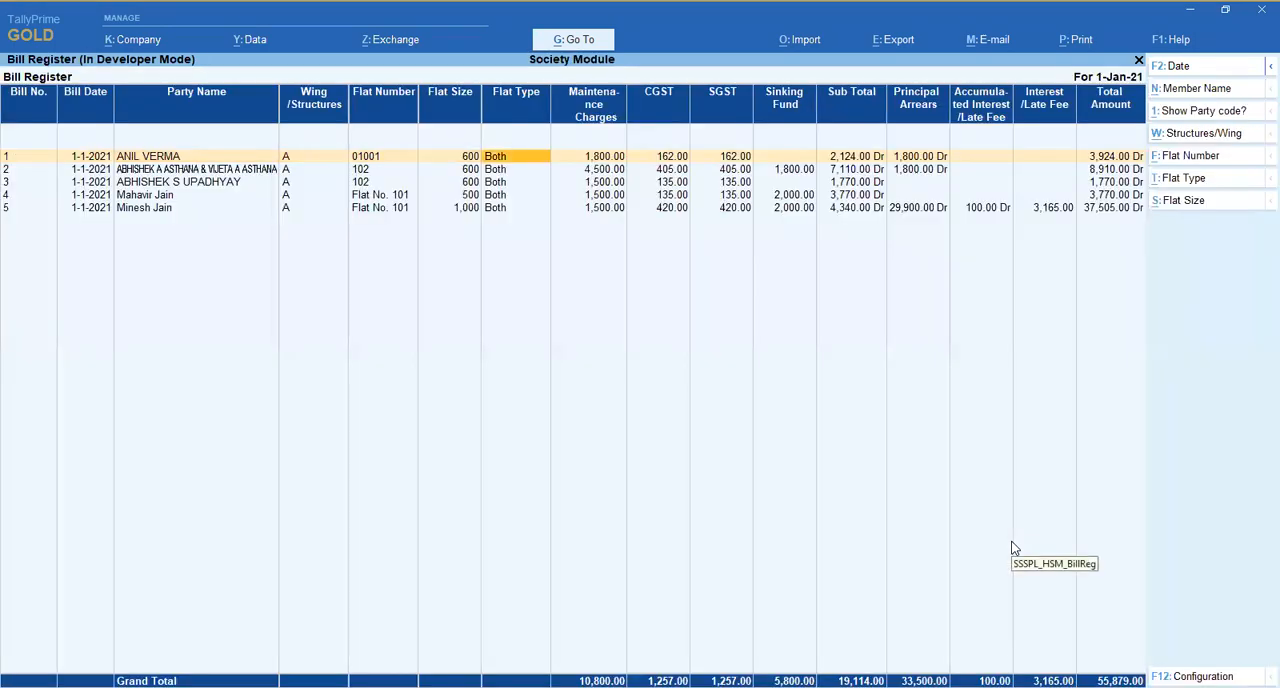
- Open bill 1 from the Bill Register and page through the generated society bill vouchers up to bill 4
key("Return")
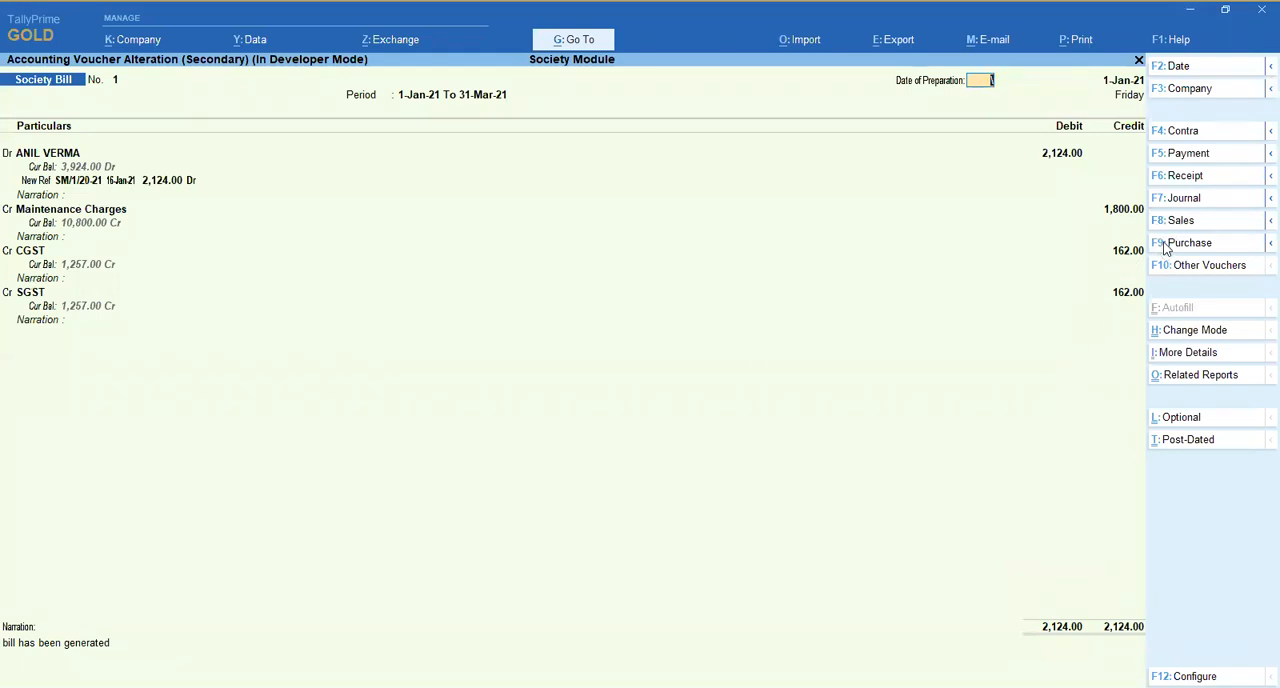
key("Escape")
key("Return")
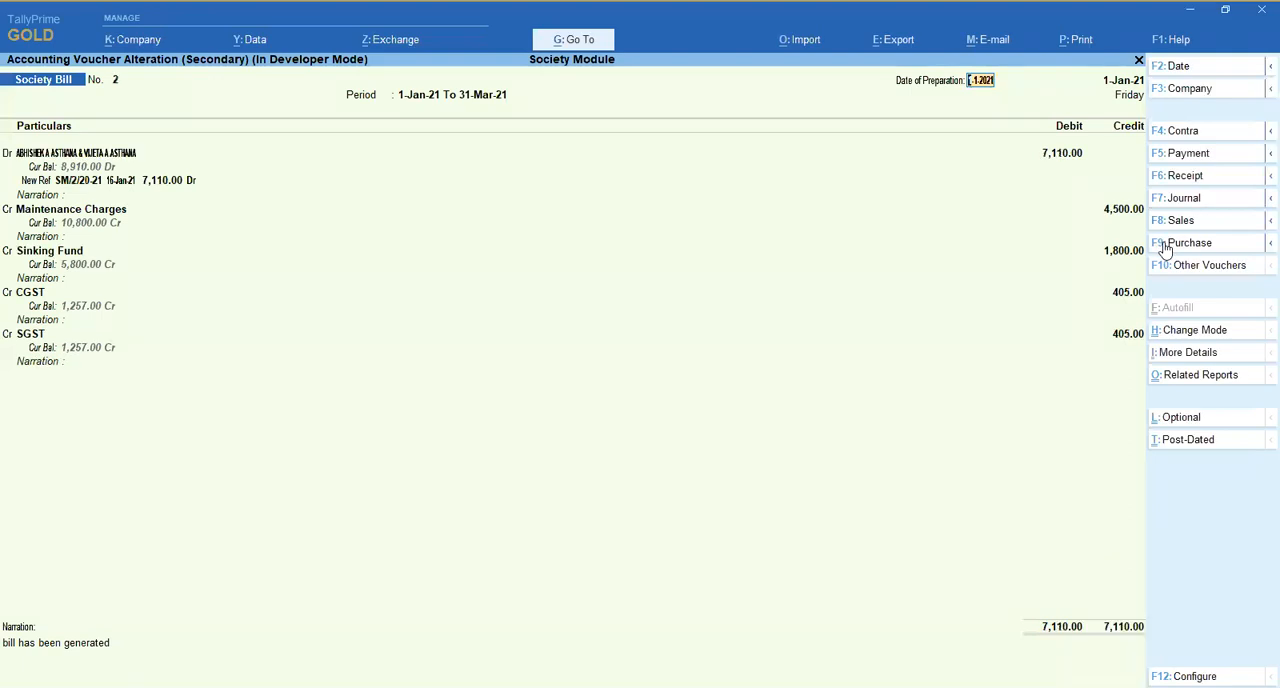
key("Page_Down")
key("Page_Up")
key("Page_Down")
key("Page_Up")
key("Page_Down")
key("Page_Down")
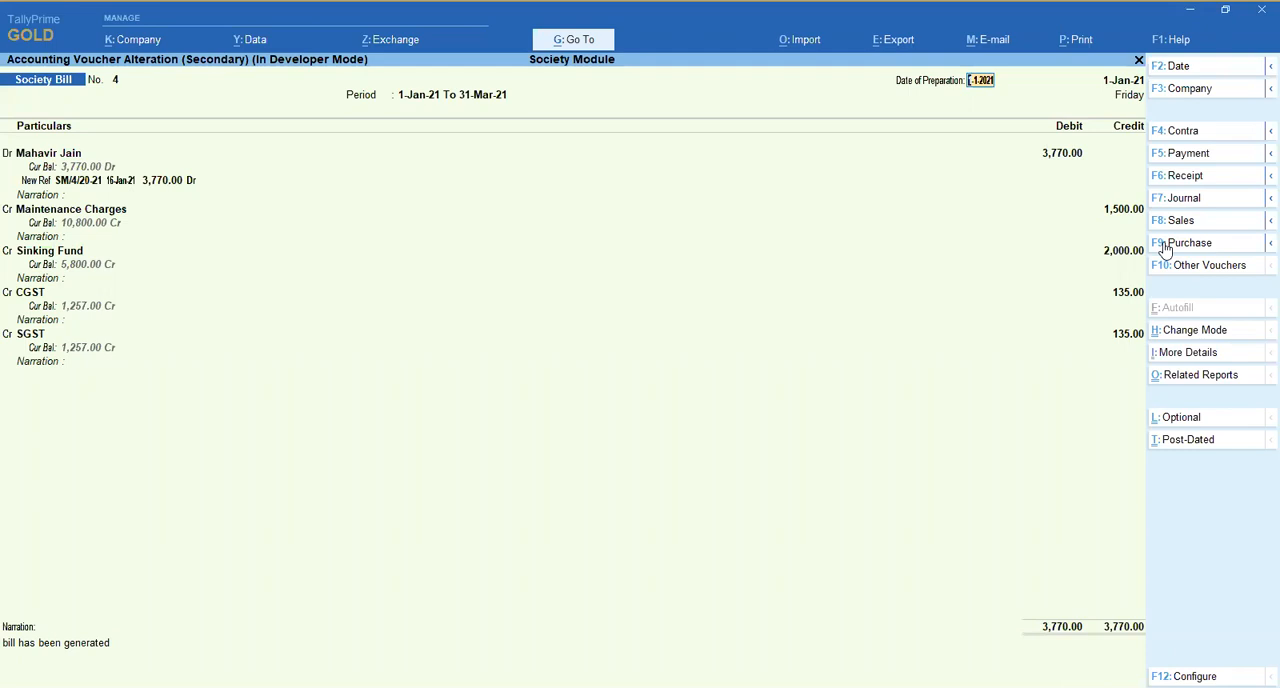
- Open society bill 3, examine its enlarged print preview down to the receipt details, and close the preview
key("Page_Up")
key("ctrl")
key("ctrl+p")
key("i")
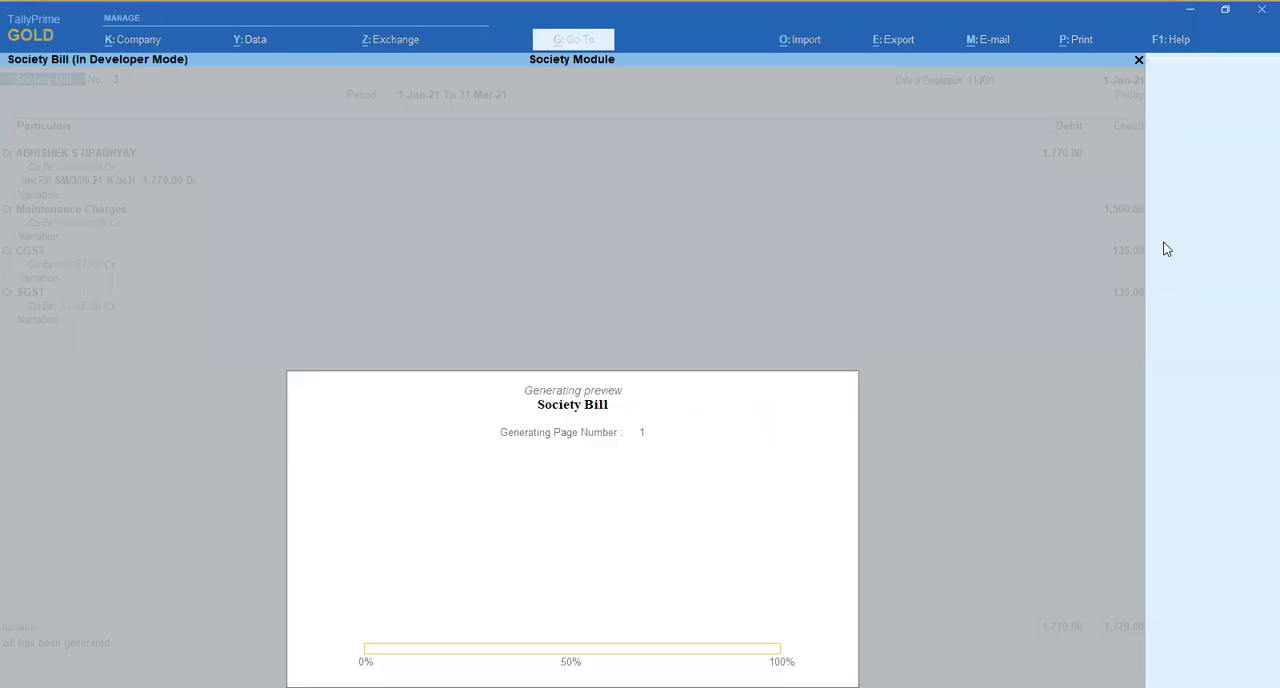
key("z")
scroll(1165, 249, "down", 1)
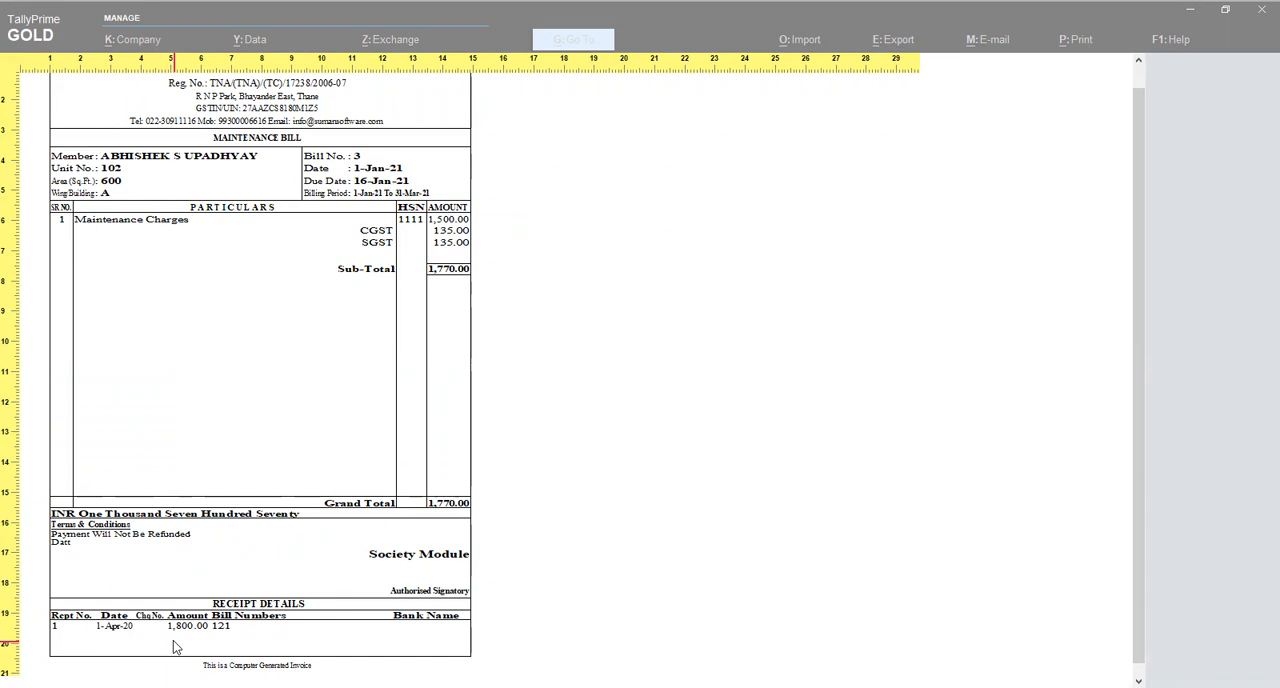
key("Escape")
key("Escape")
- Find the Show Bank details option in the bill's print configuration and keep it set to Yes
key("Left")
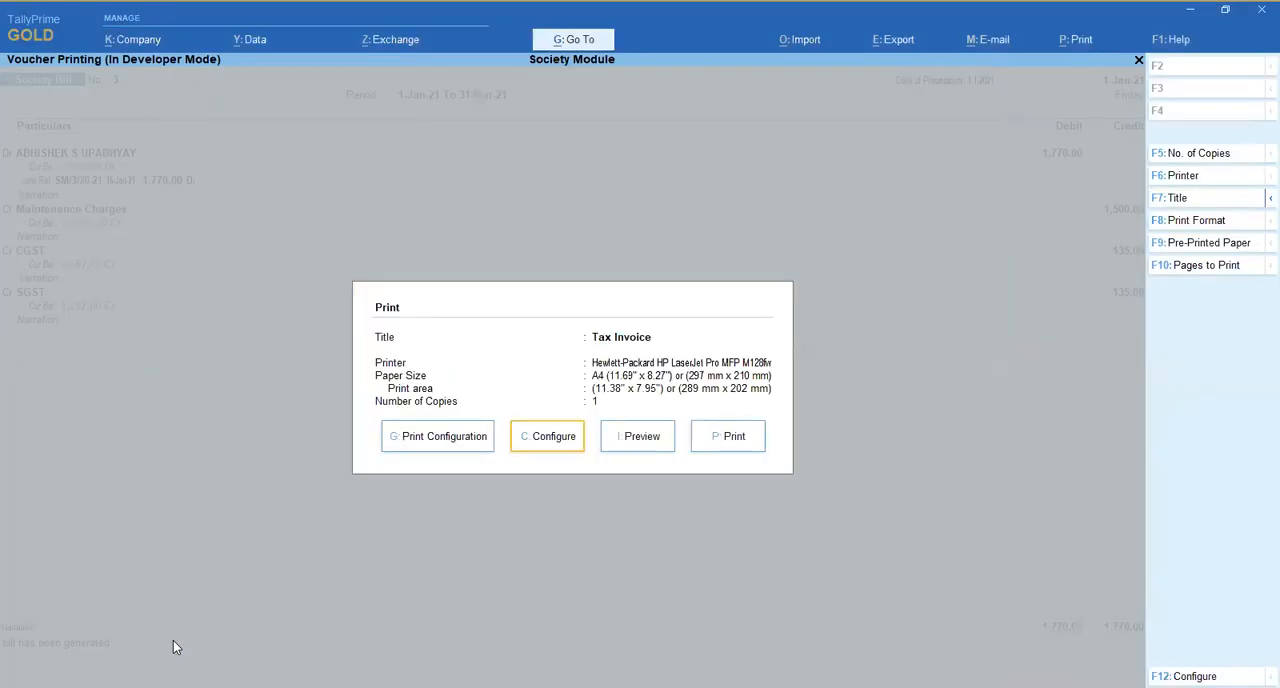
key("Return")
type("sho")
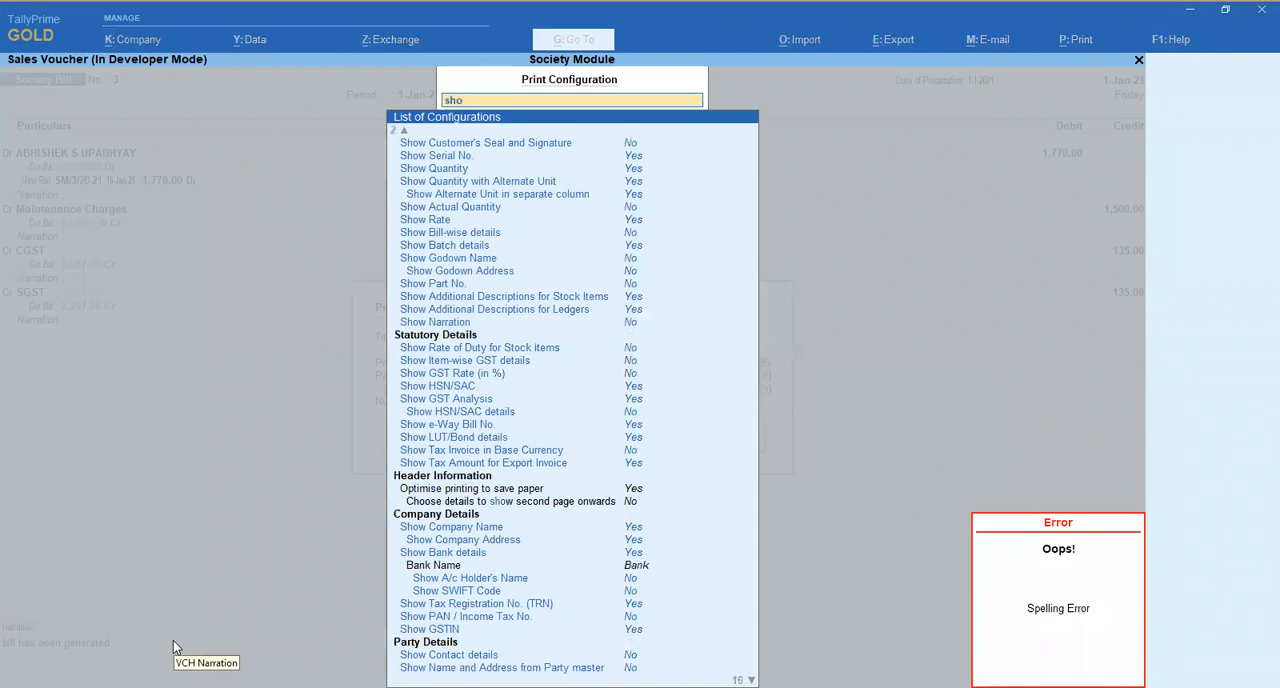
type("w bank")
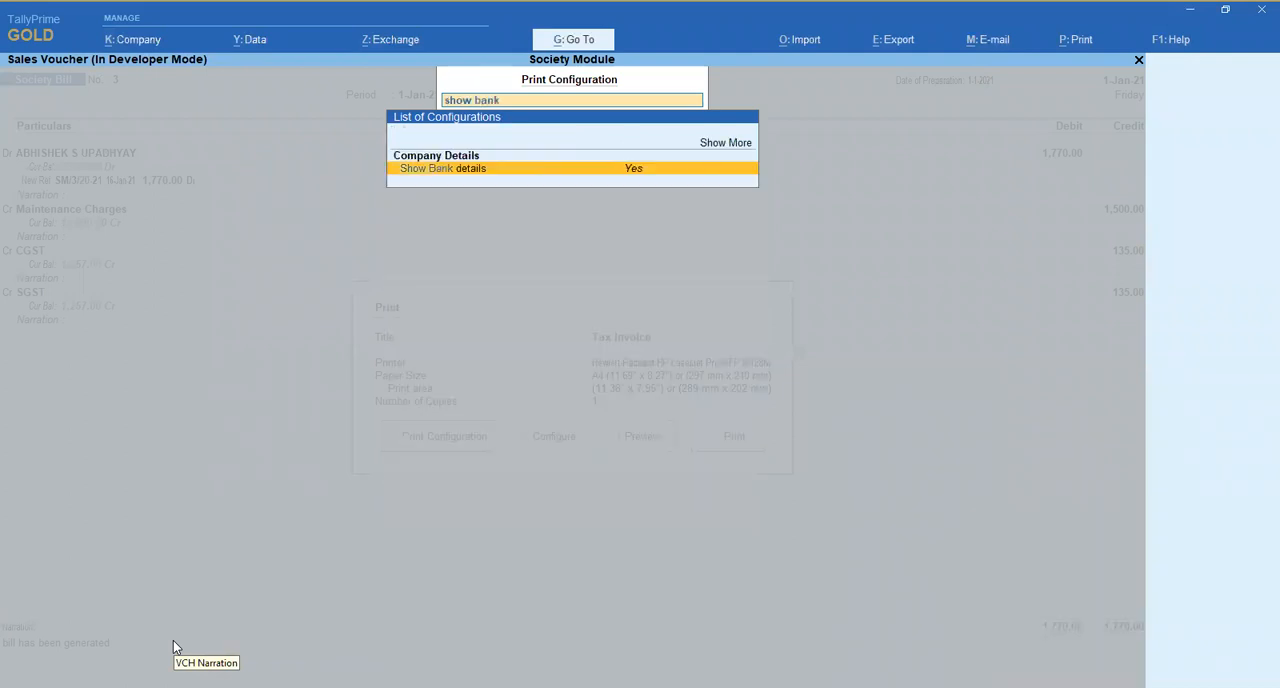
key("Return")
key("Down")
key("Up")
key("Return")
- Set the bank name for the printed bill to Babnk and close the print configuration
key("Down")
key("Return")
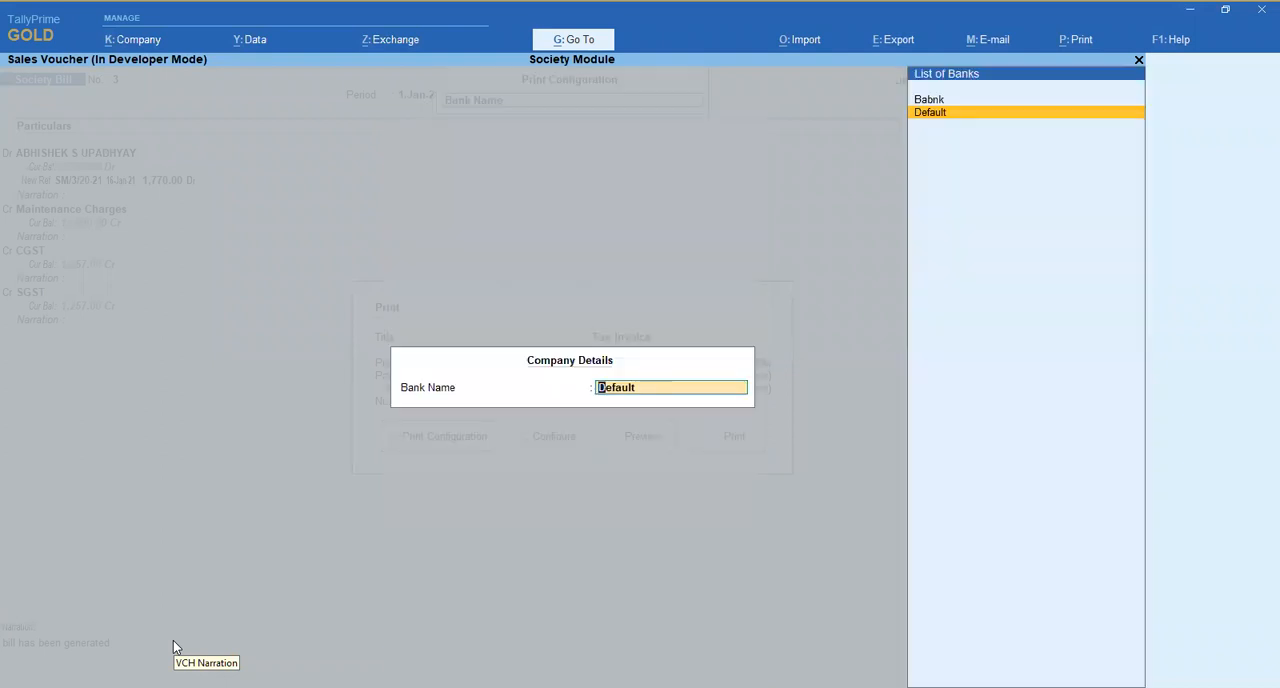
key("Up")
key("Return")
key("Down")
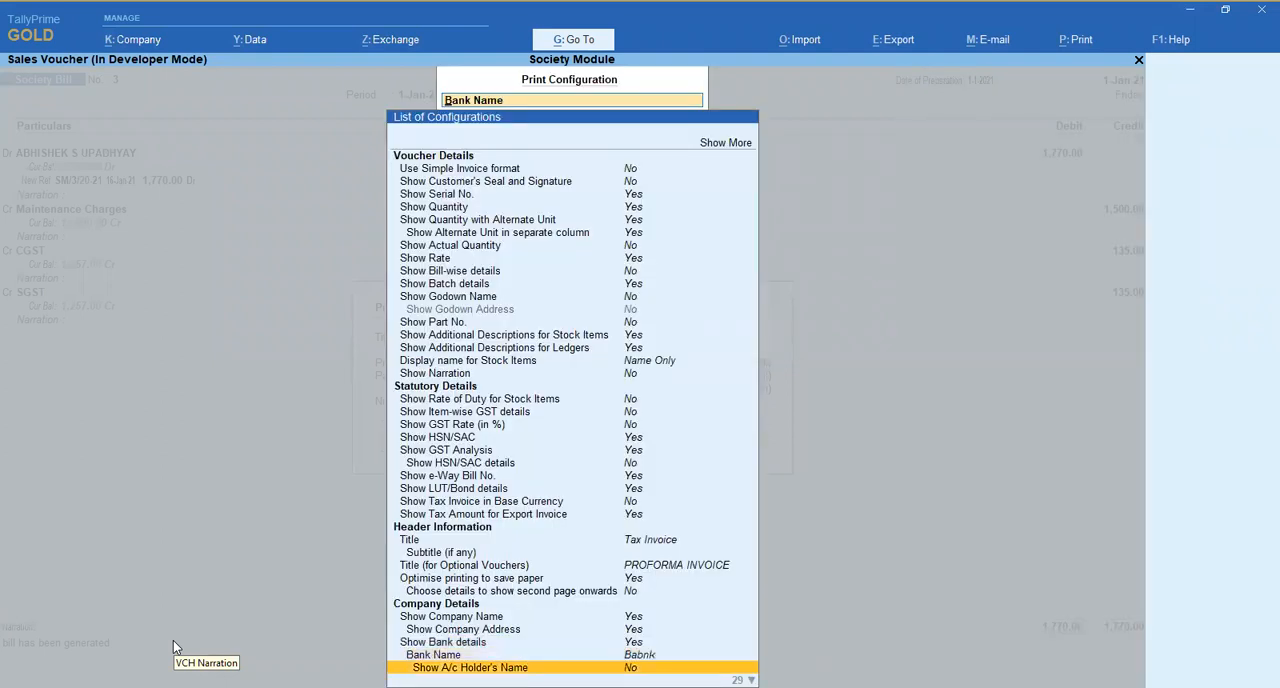
key("Down")
key("Down")
key("Down")
key("Up")
key("Up")
key("Up")
key("Up")
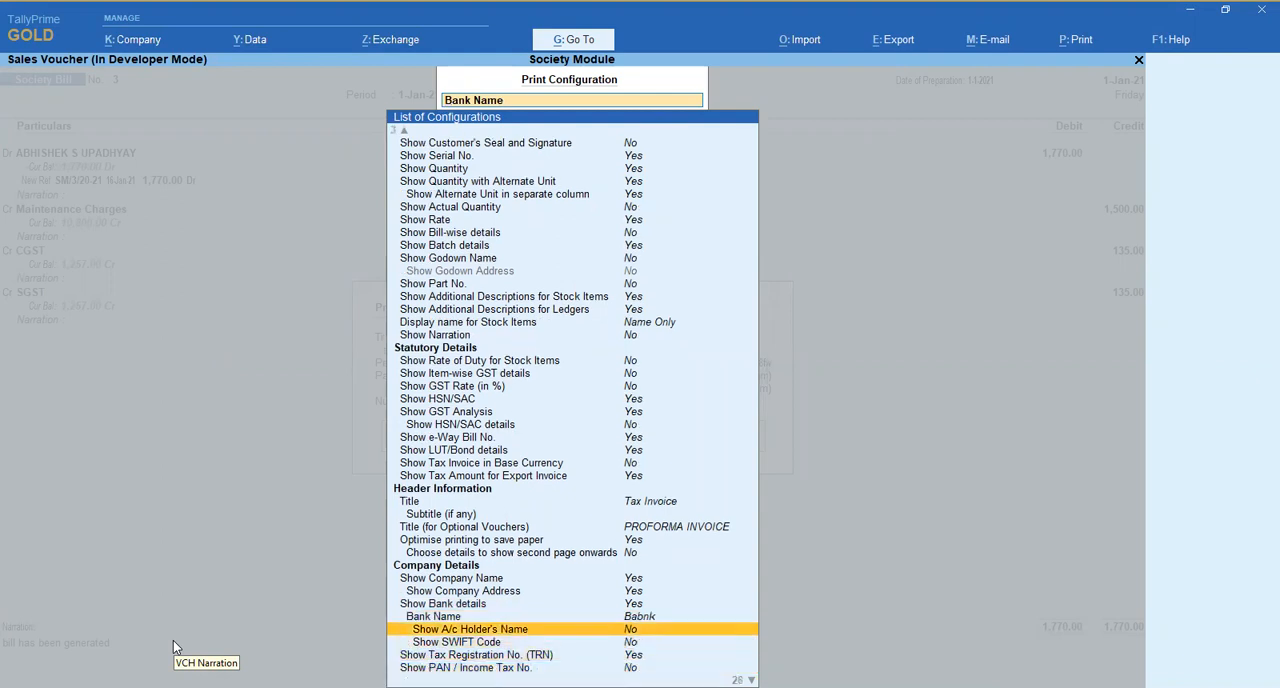
key("Escape")
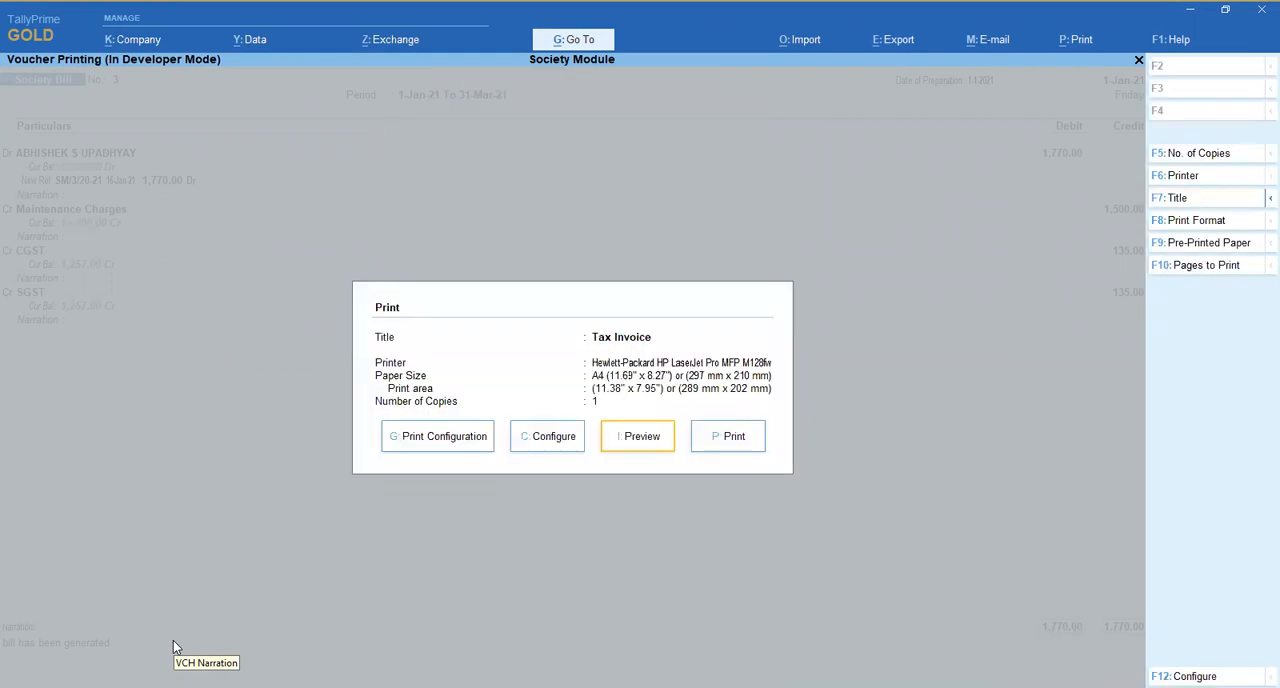
- Preview bill 3 enlarged to check the printed bank details, and close the preview
key("i")
key("alt+z")
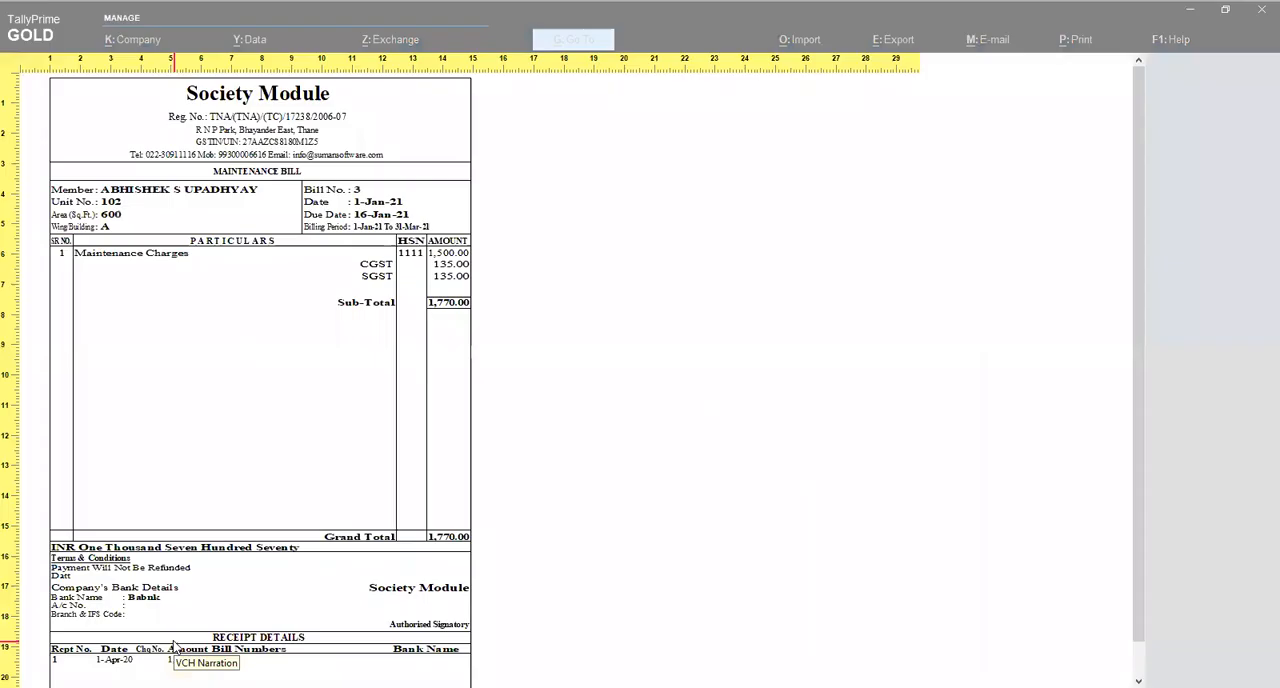
key("Page_Down")
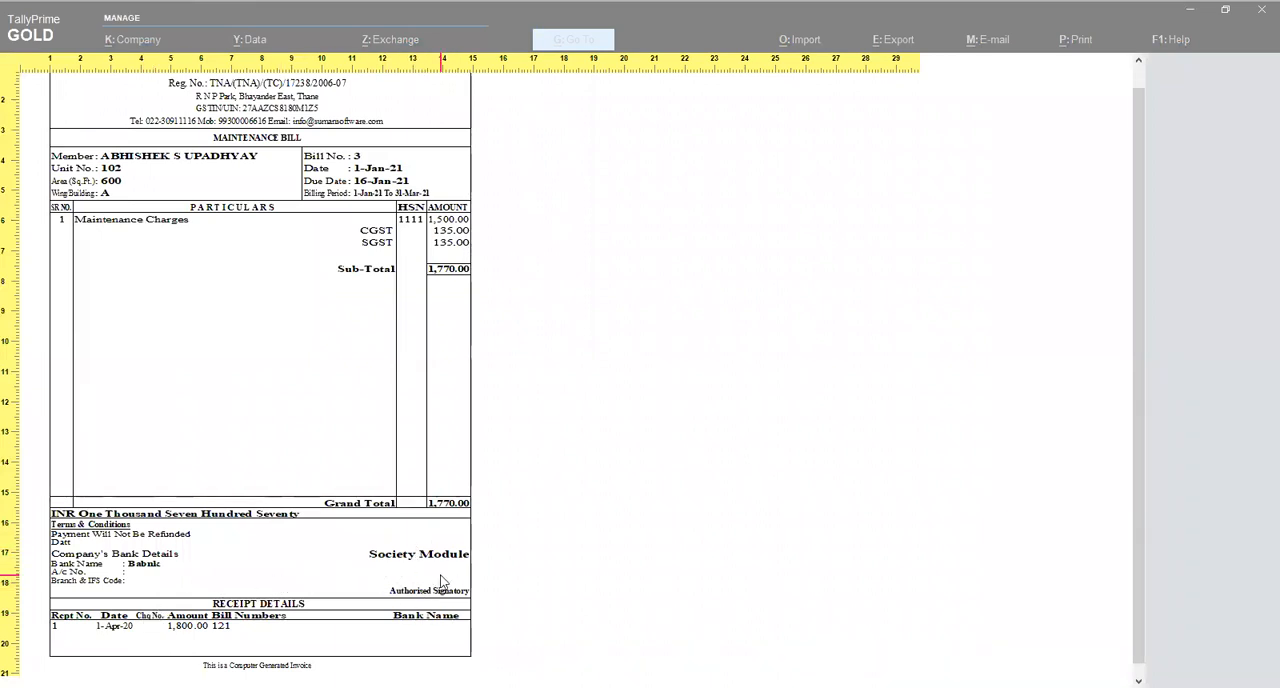
key("Escape")
key("Escape")
- Check the society bill print options, preview bill 3 again, and leave the voucher without saving
key("c")
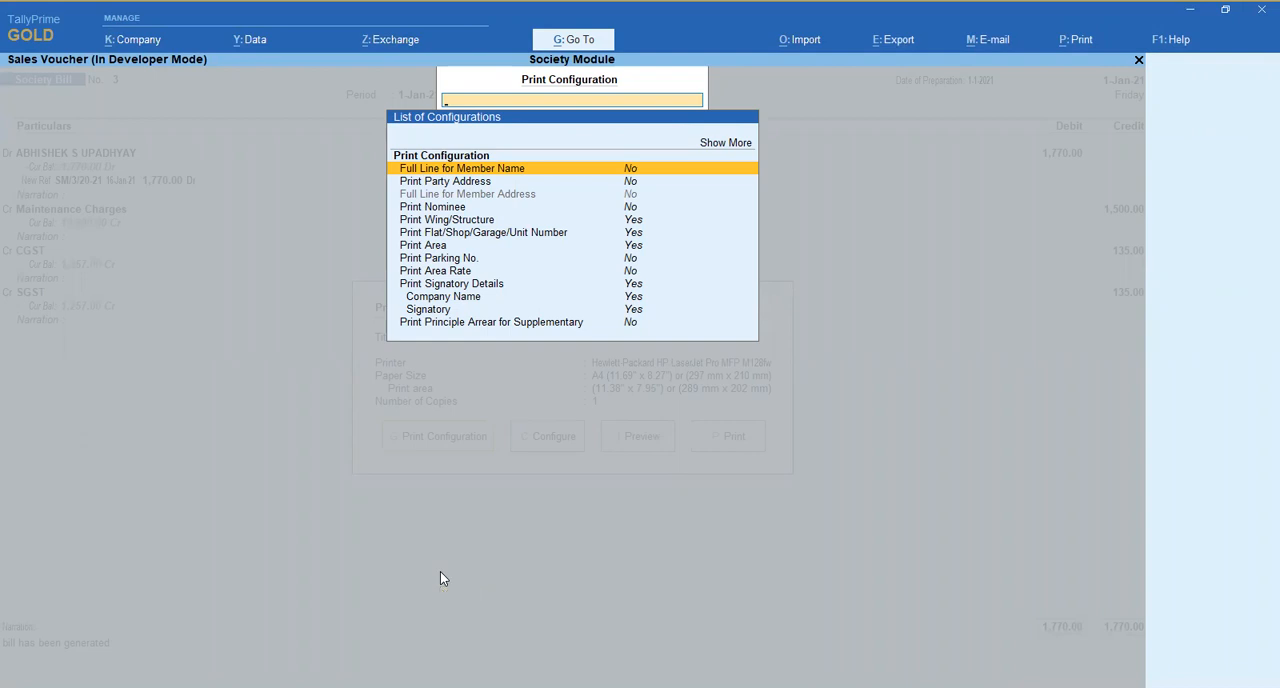
key("Escape")
key("i")
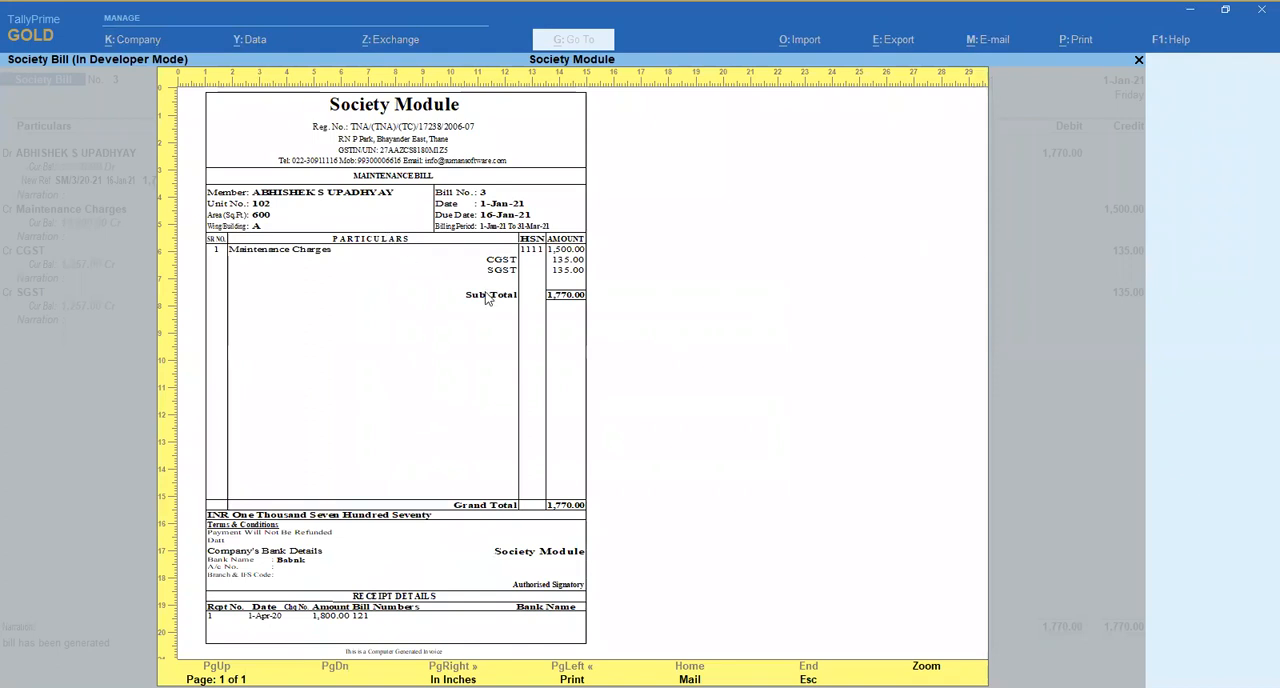
key("Escape")
key("Escape")
key("Escape")
key("y")
- Open society bill 2, examine its enlarged print preview, and return to the voucher
key("Down")
key("Return")
key("alt+p")
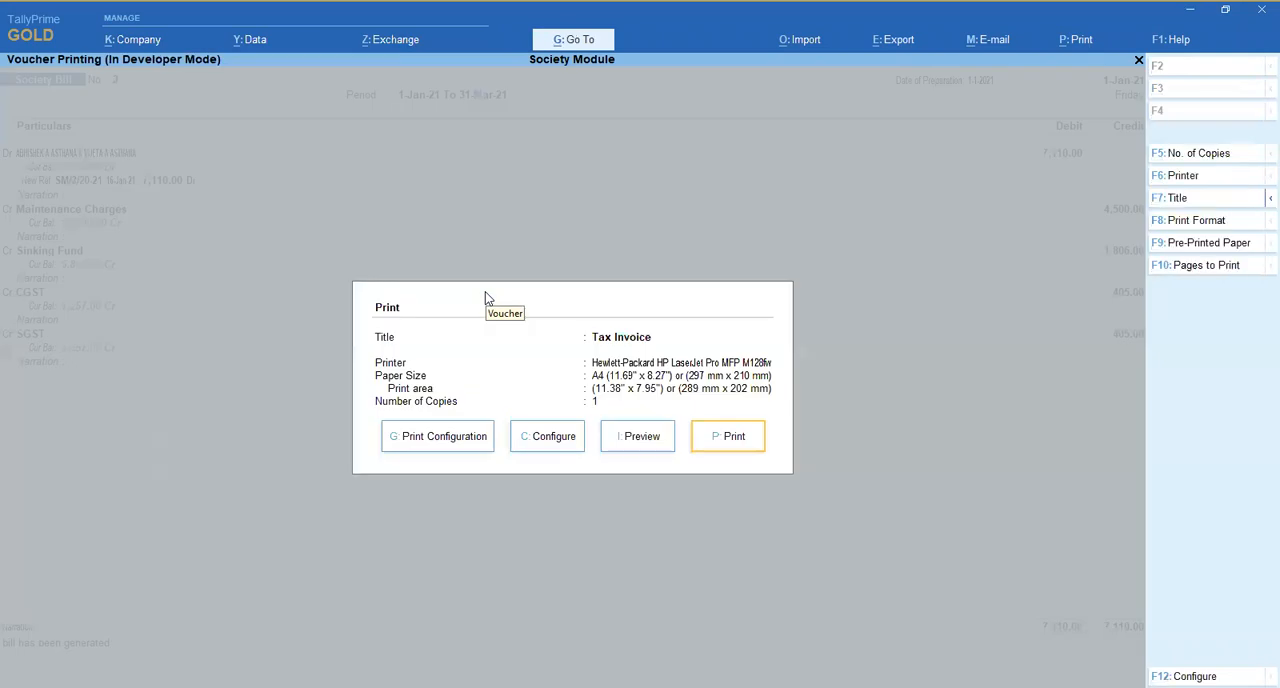
key("i")
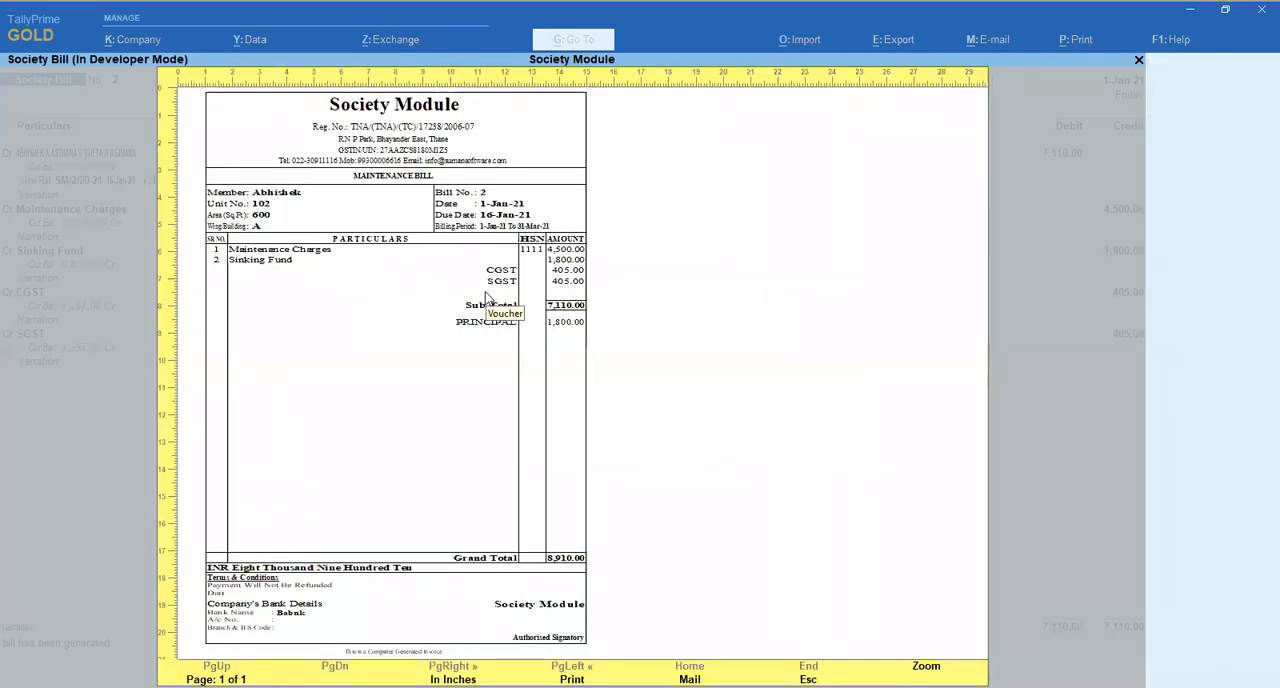
key("alt+z")
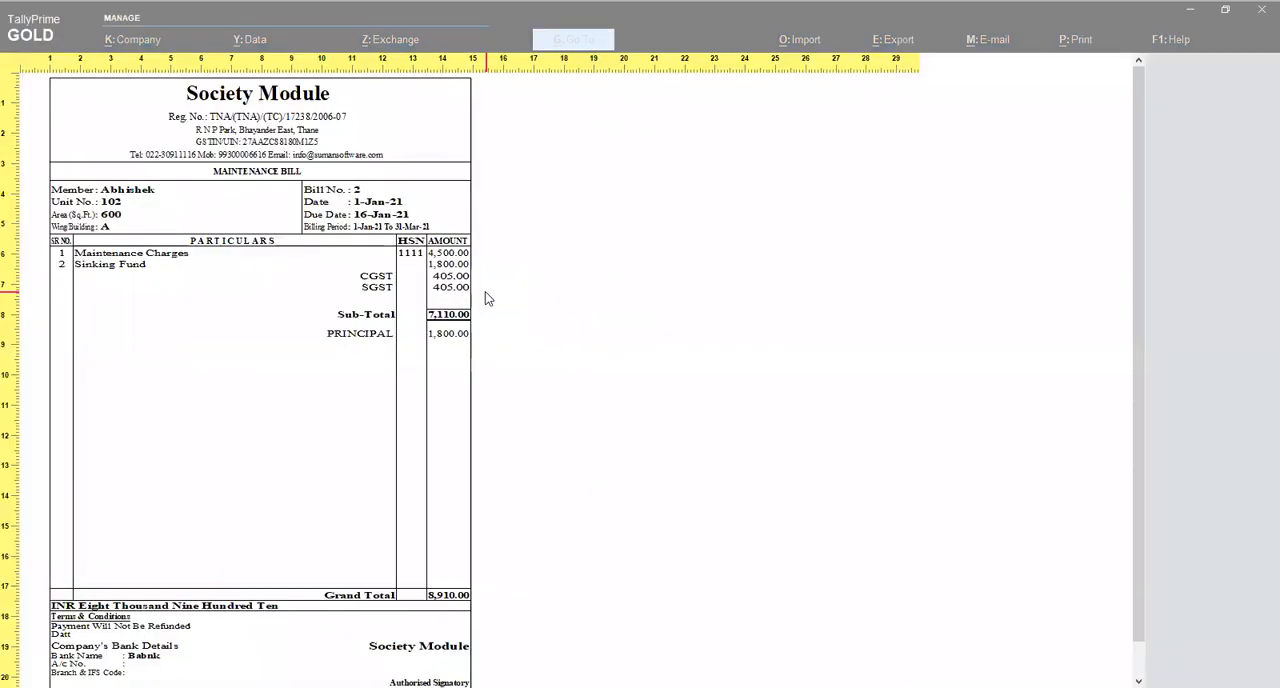
key("Escape")
key("Escape")
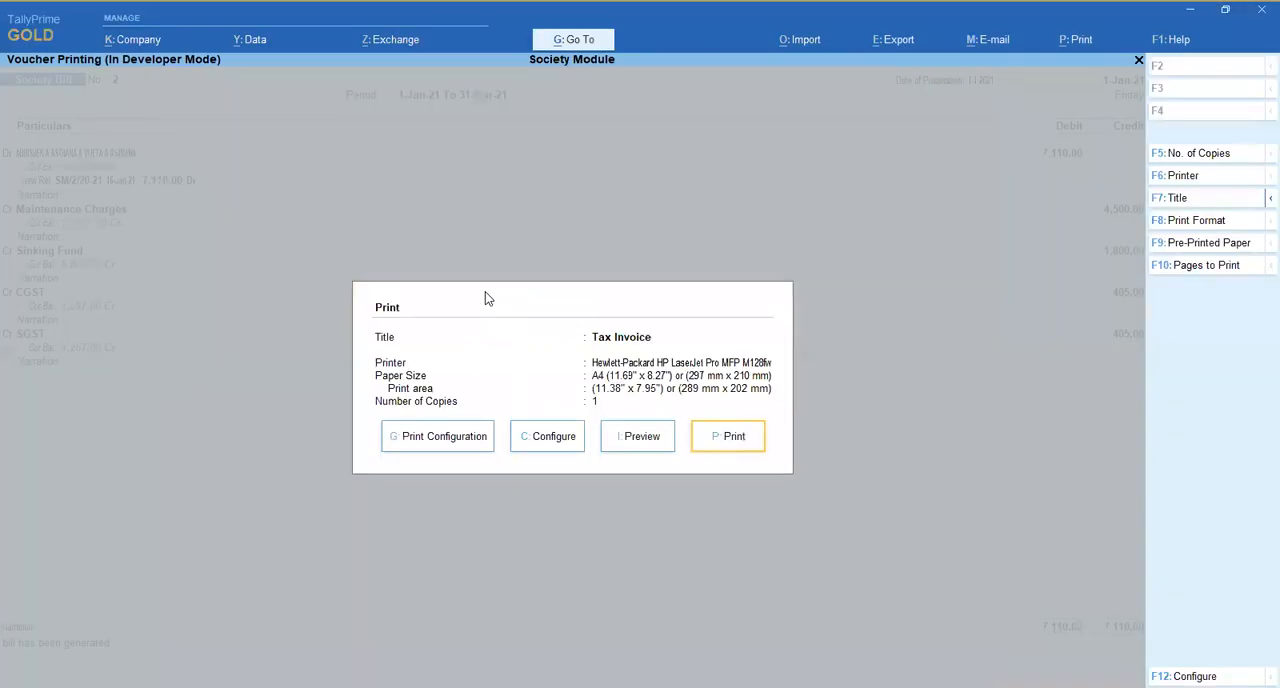
key("Escape")
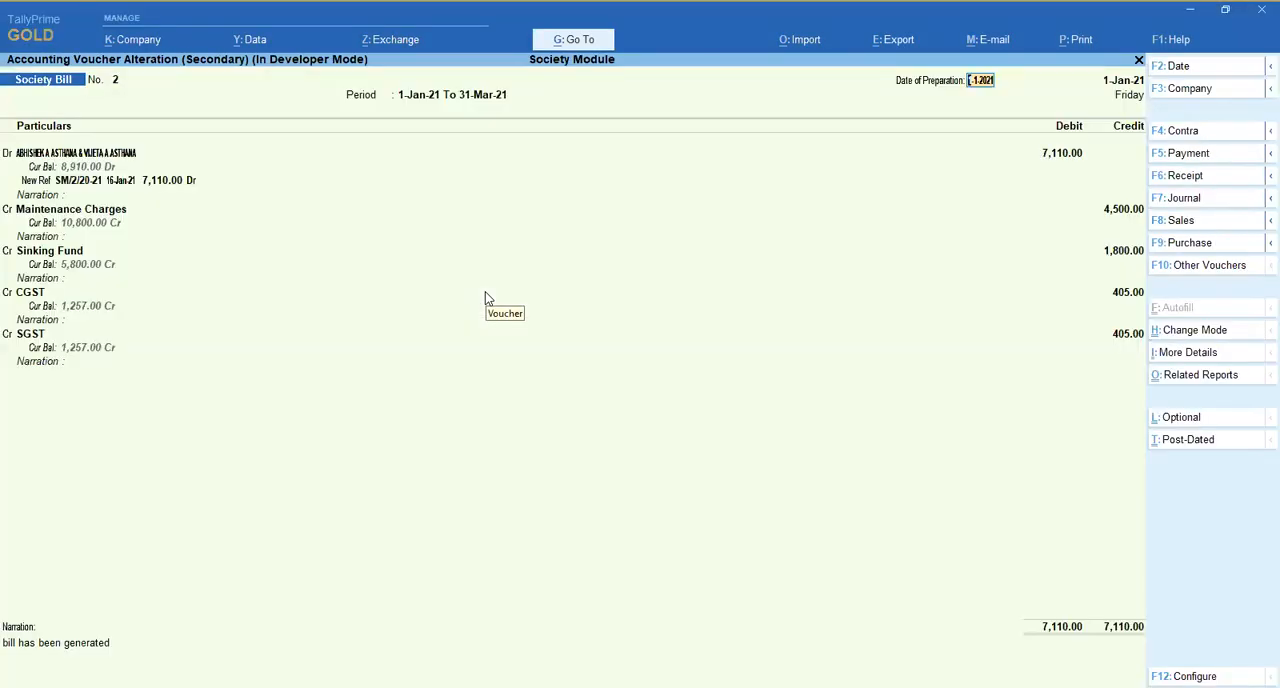
- Set Full Line for Member Name to Yes in bill 2's print configuration and accept it
key("alt+p")
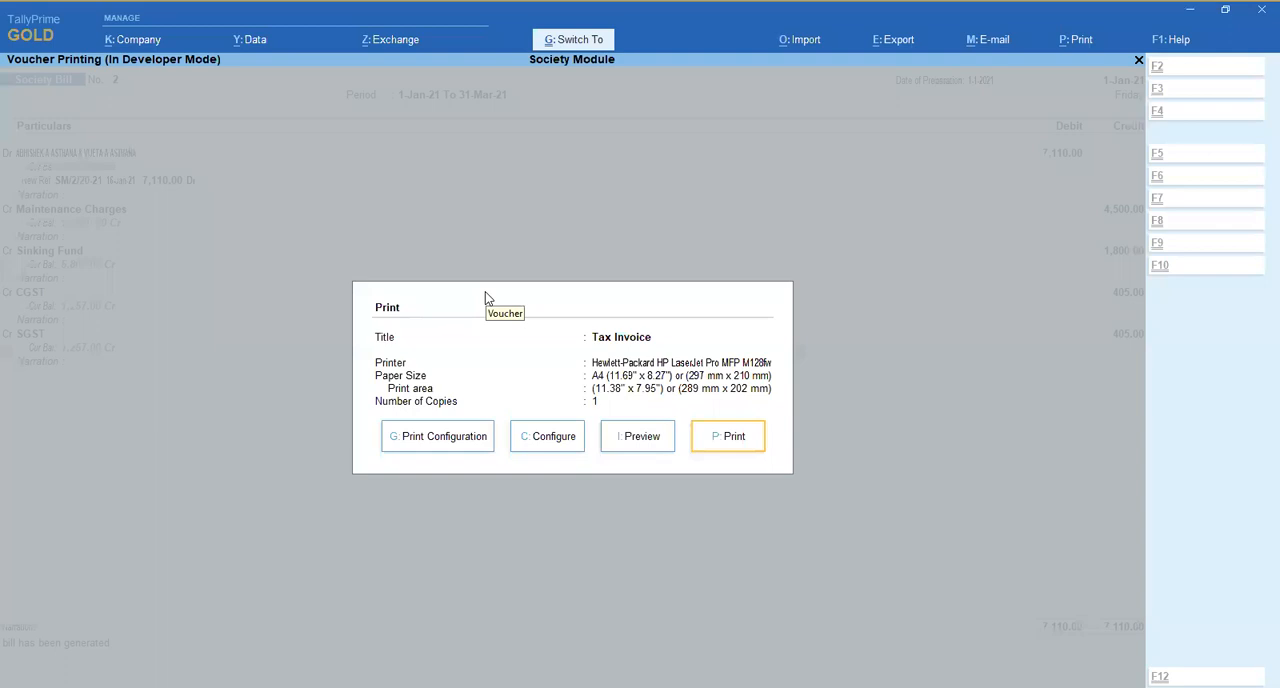
key("Return")
key("y")
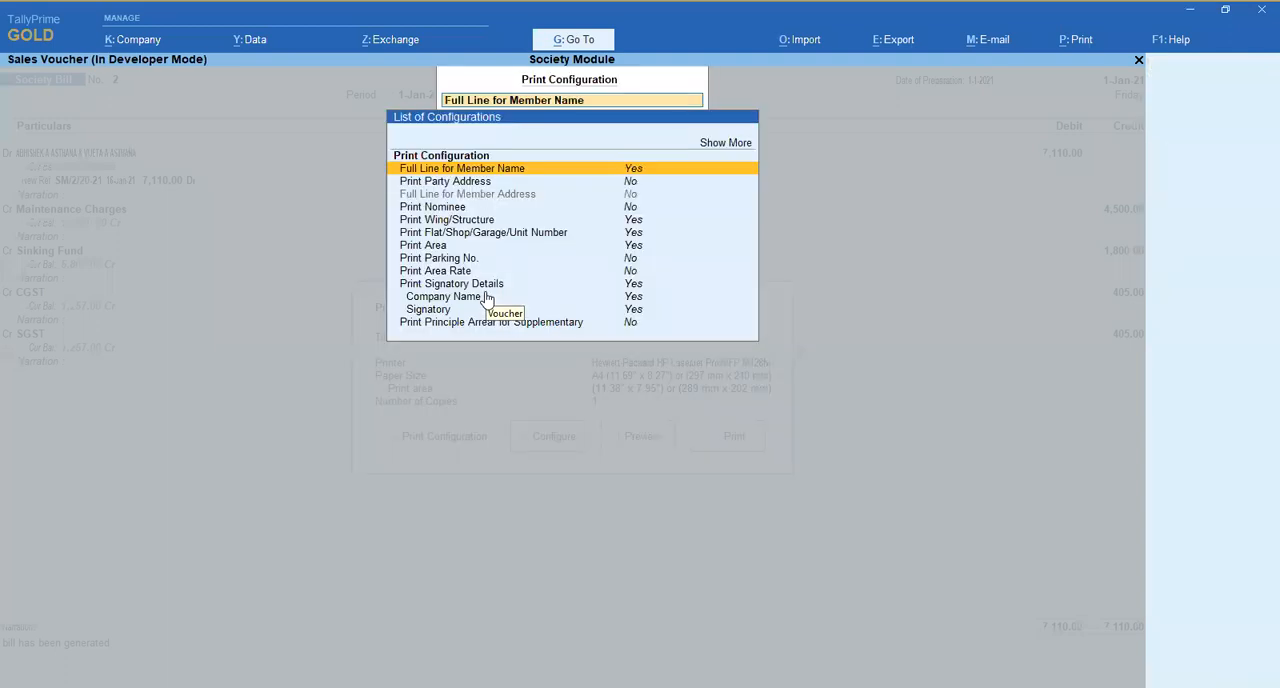
key("ctrl+a")
- Preview bill 2 enlarged to check the full-width member name line, and close the preview
key("Right")
key("Right")
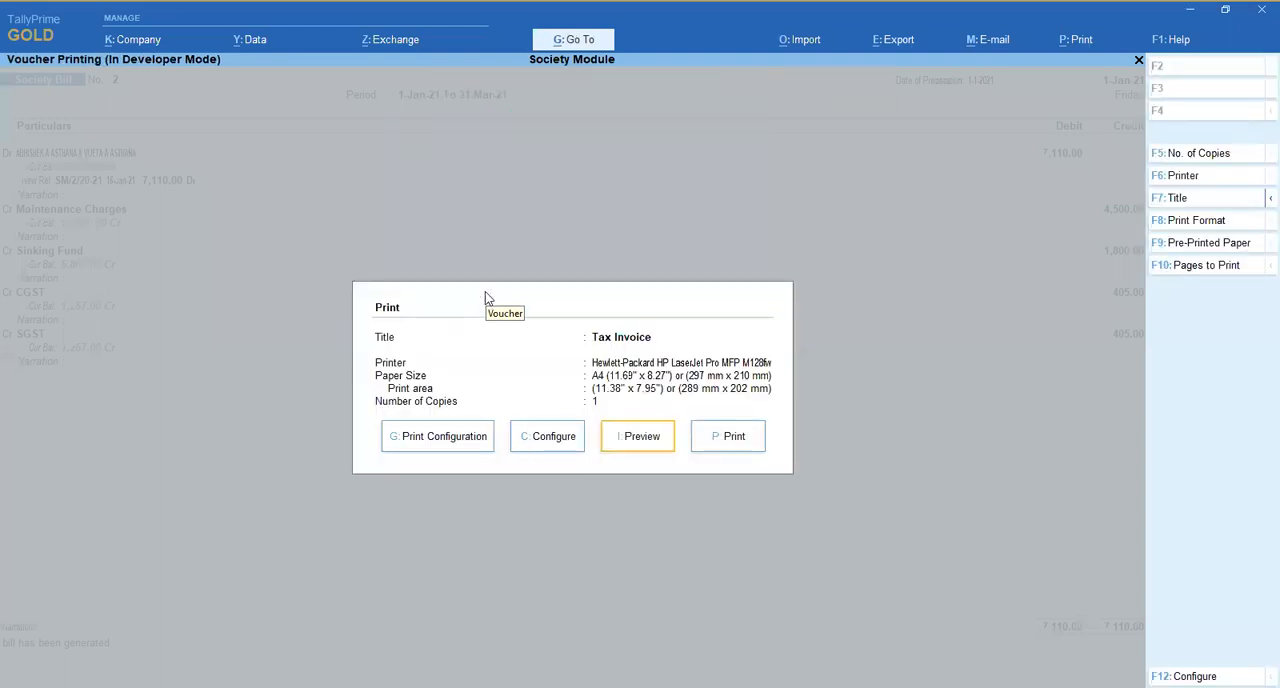
key("Return")
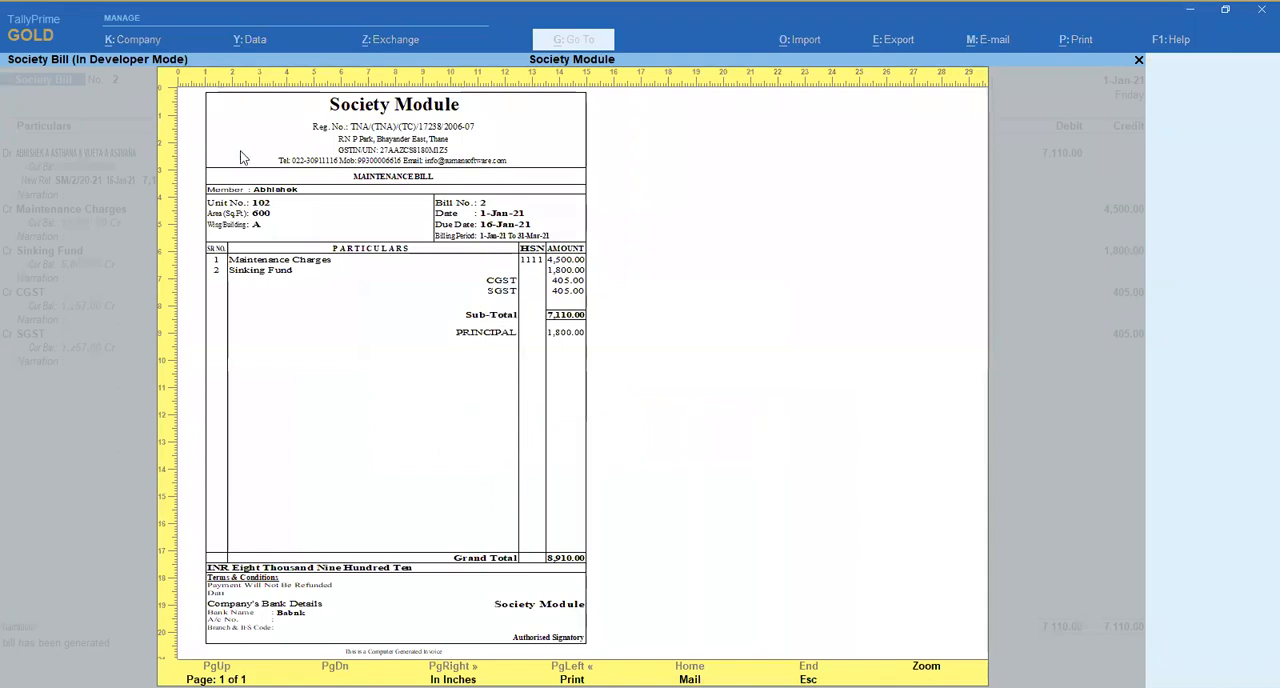
key("alt+z")
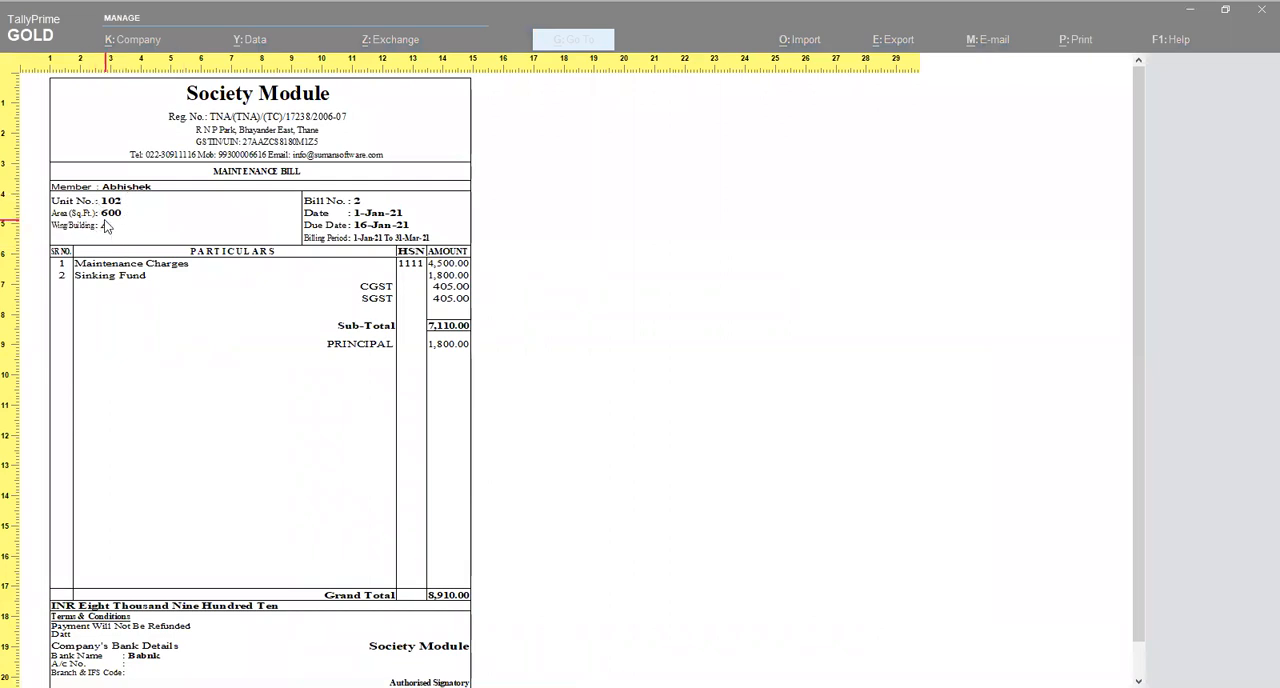
key("Escape")
key("Escape")
- Reopen bill 2's print configuration and review the options from member name and address down to signatory details
key("Left")
key("Left")
key("Return")
key("Down")
key("Down")
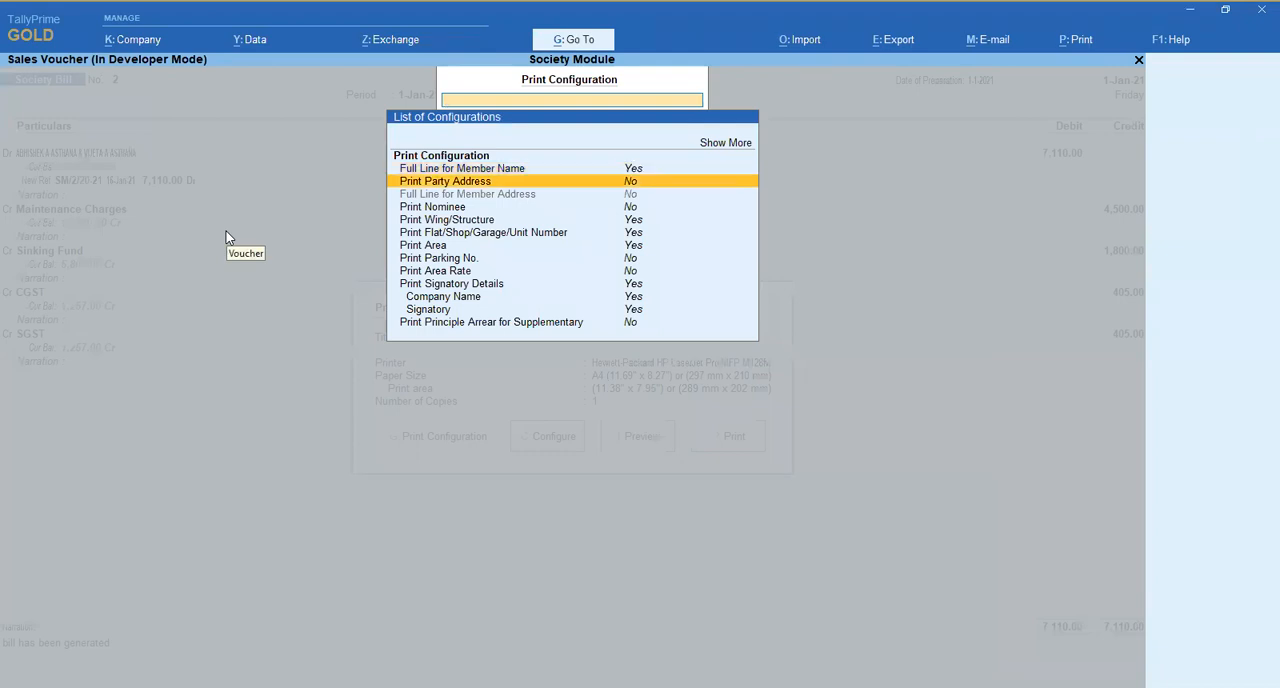
key("Down")
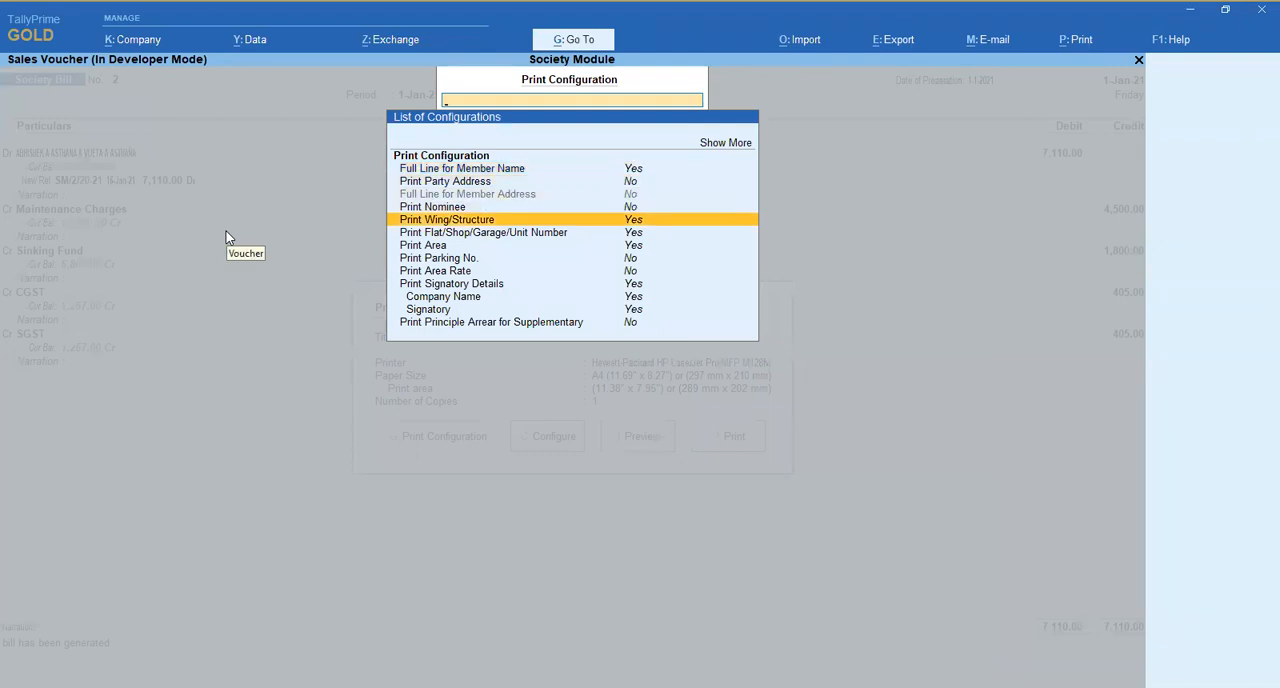
key("Down")
key("Down")
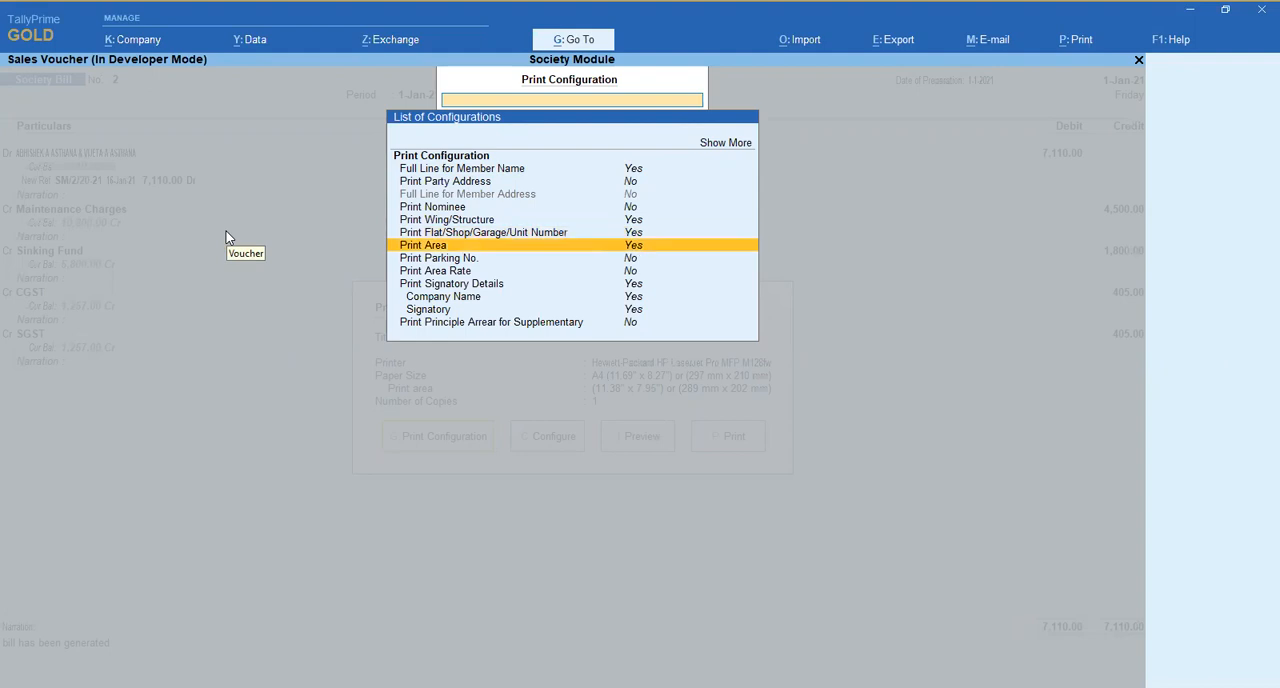
key("Down")
key("Down")
key("Down")
key("Down")
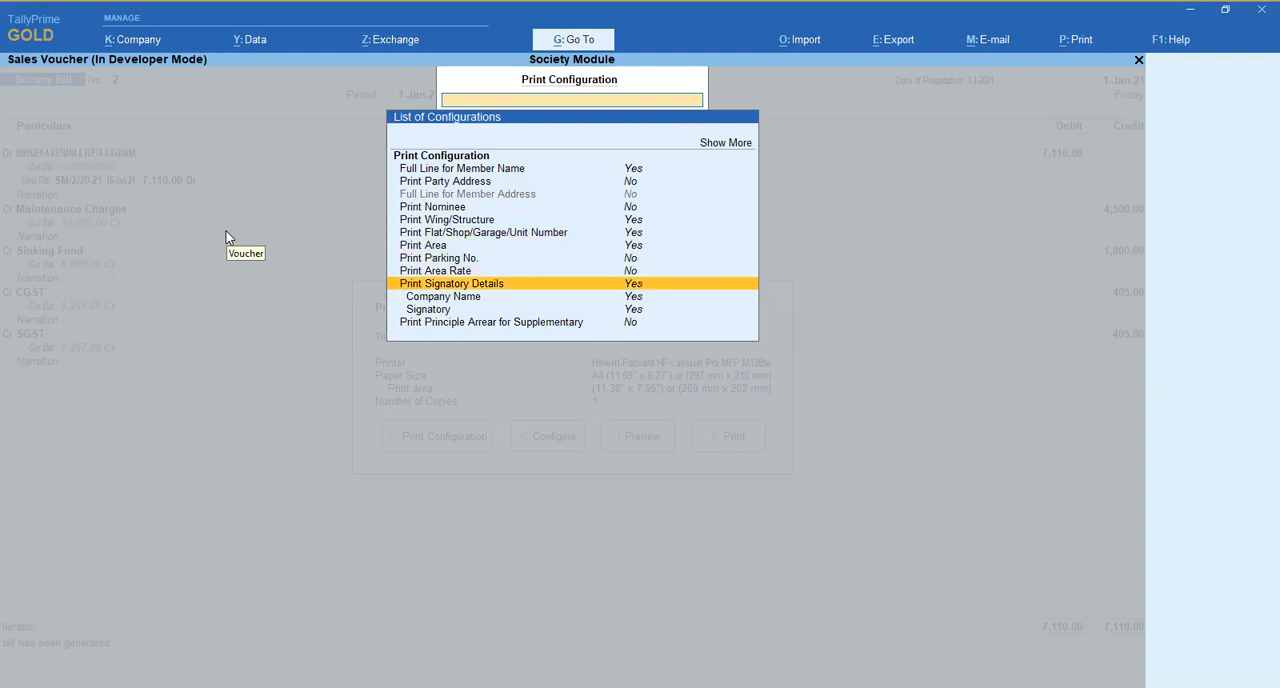
key("Up")
key("Down")
key("Up")
key("Return")
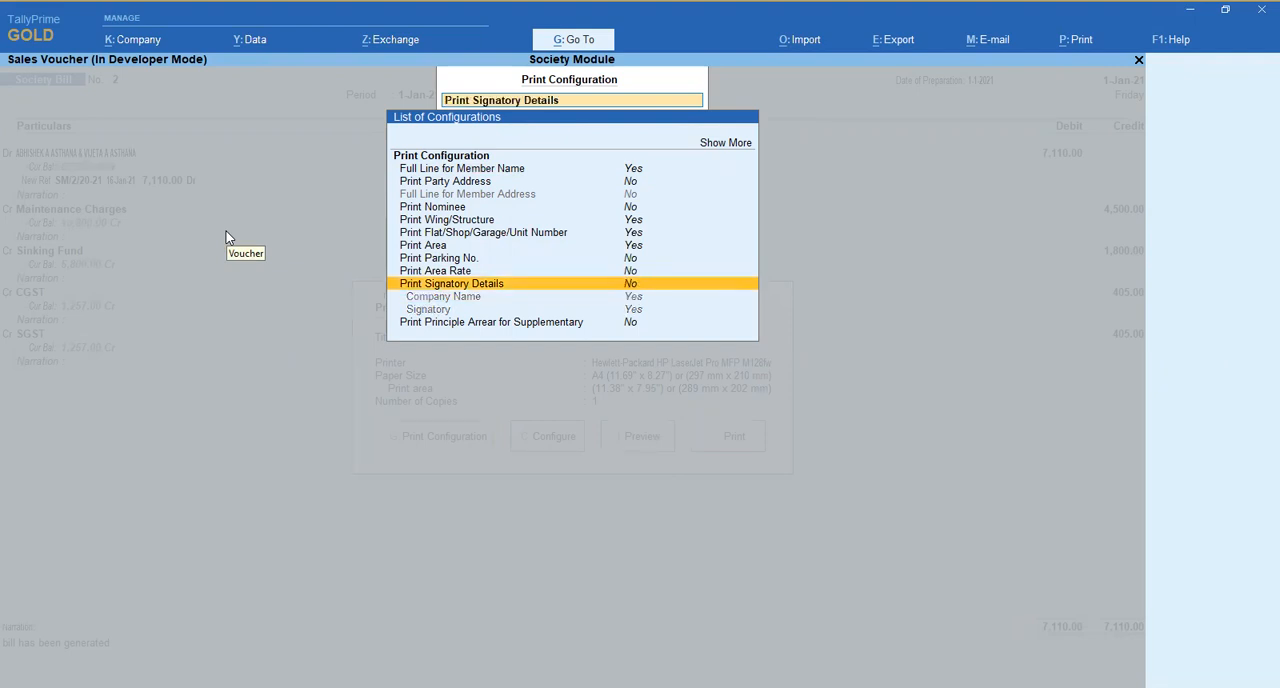
key("Return")
- Set the Signatory option under Print Signatory Details to No and accept the print configuration
key("Down")
key("Down")
key("Up")
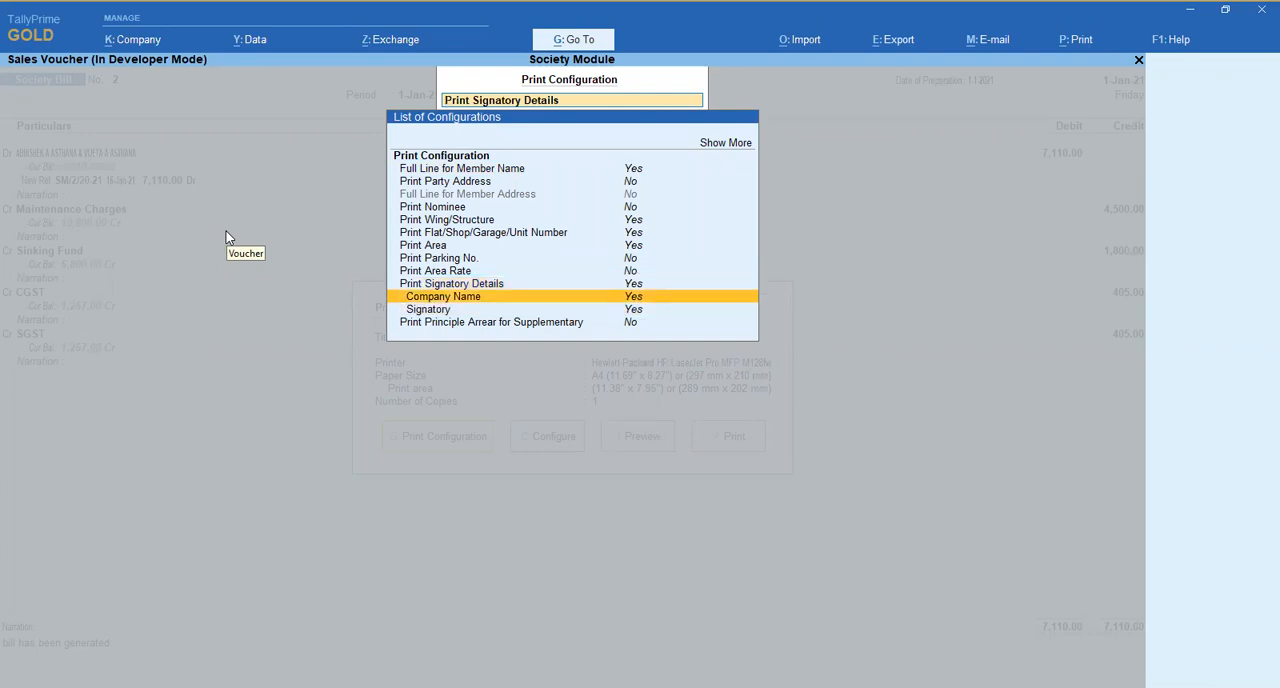
key("Down")
key("Return")
key("Up")
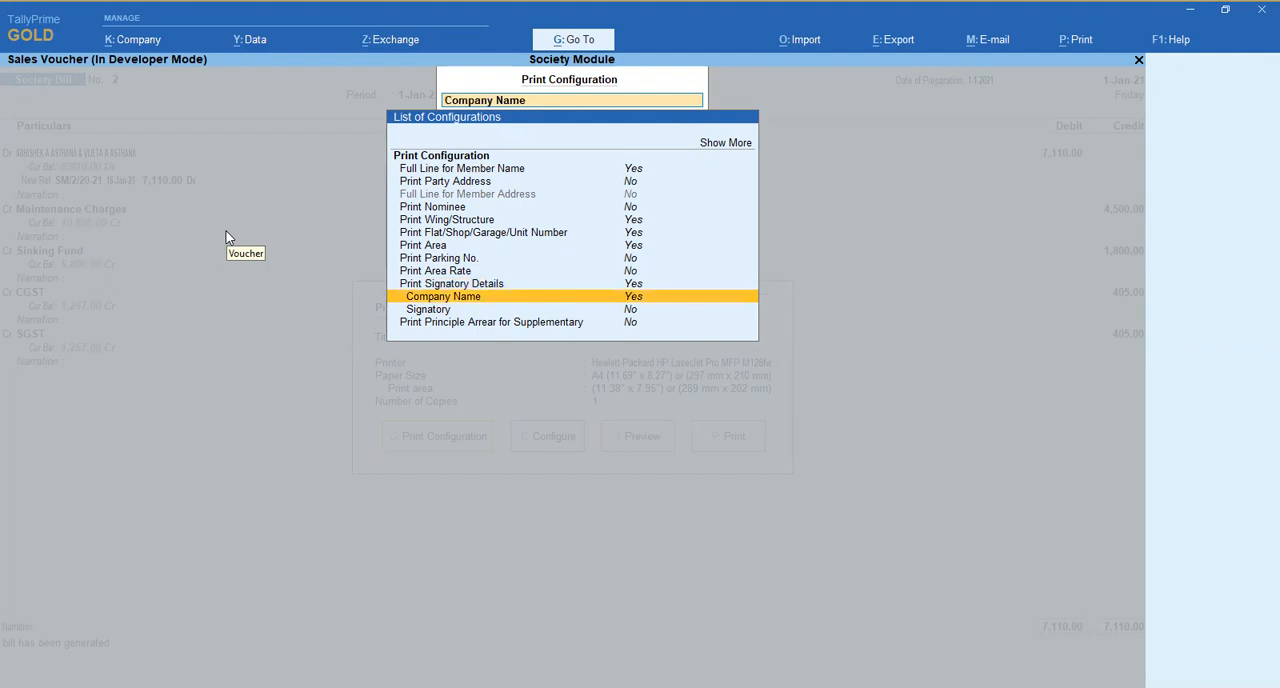
key("ctrl+a")
- Preview bill 2 with the changed signatory setting and return to the voucher
key("Right")
key("Right")
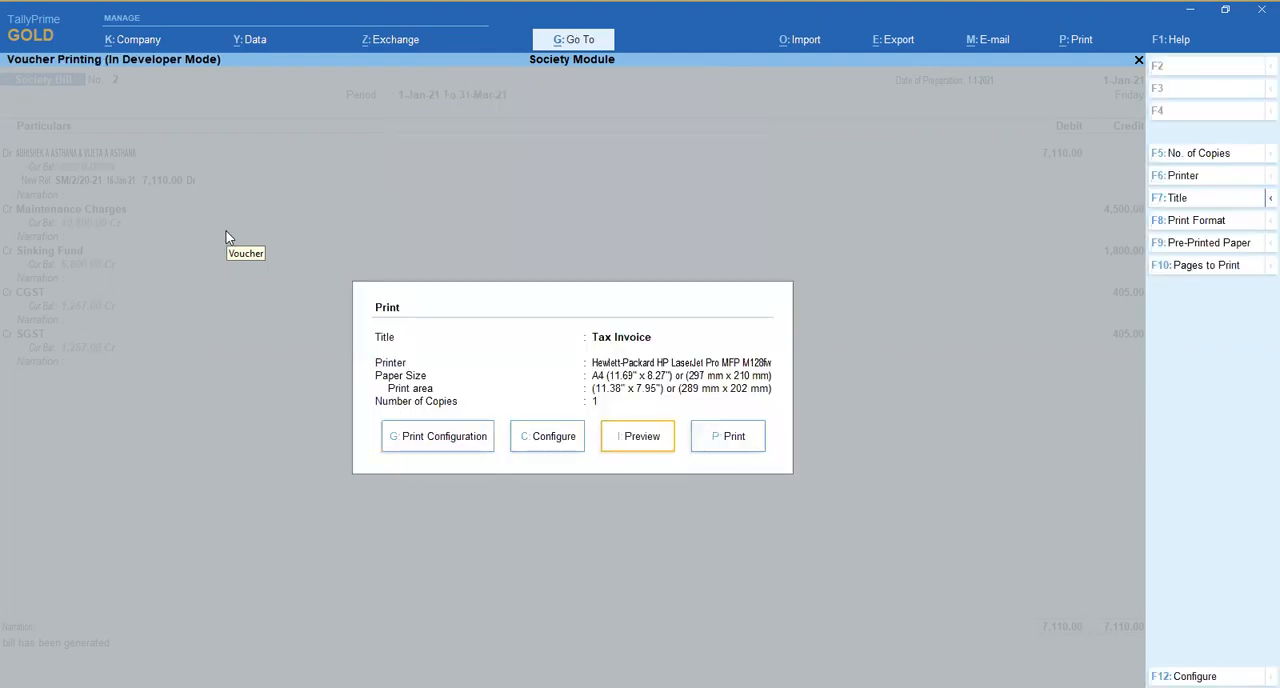
key("Return")
key("Escape")
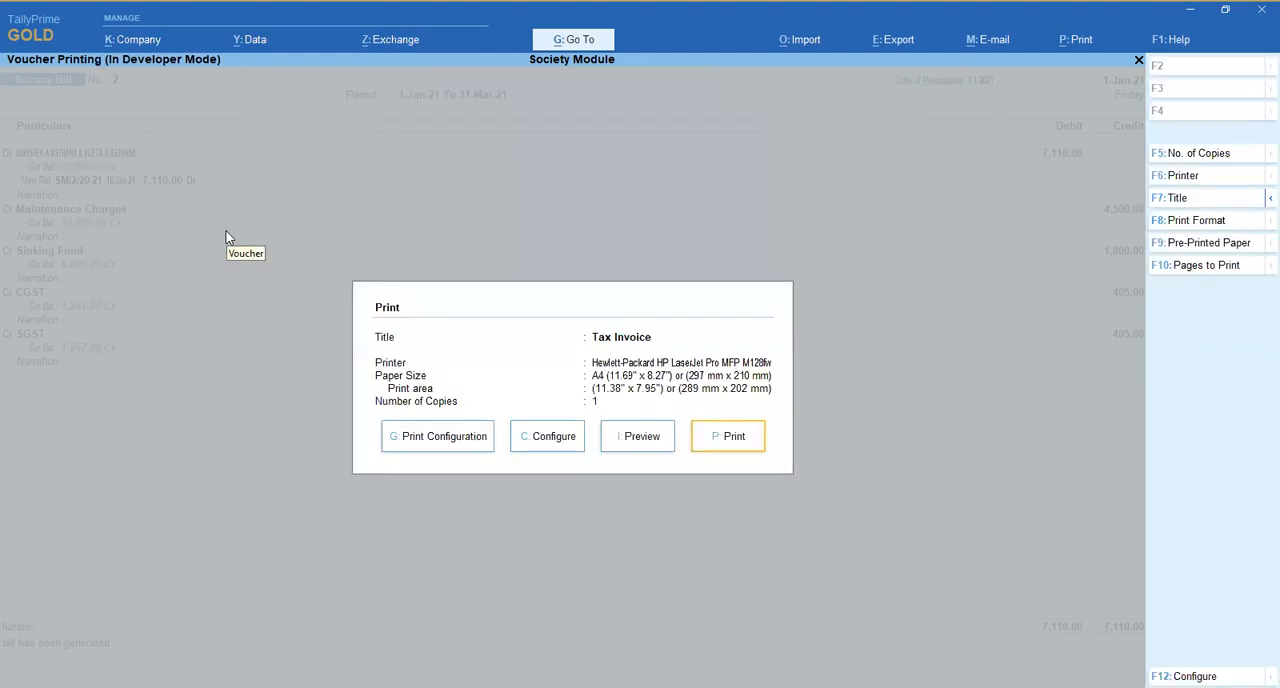
key("Escape")
- Try to change the Society Bill voucher type's bill format to With Receipt Format, accept it, and return to bill 2
key("F10")
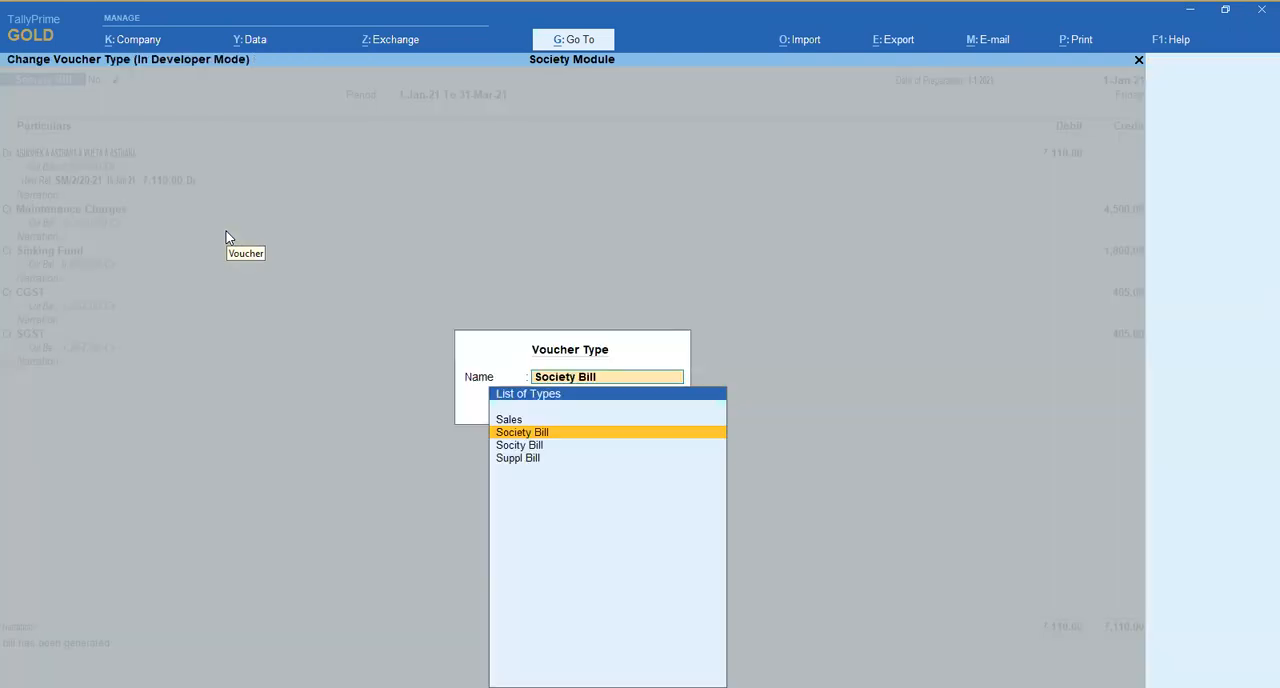
key("ctrl+Return")
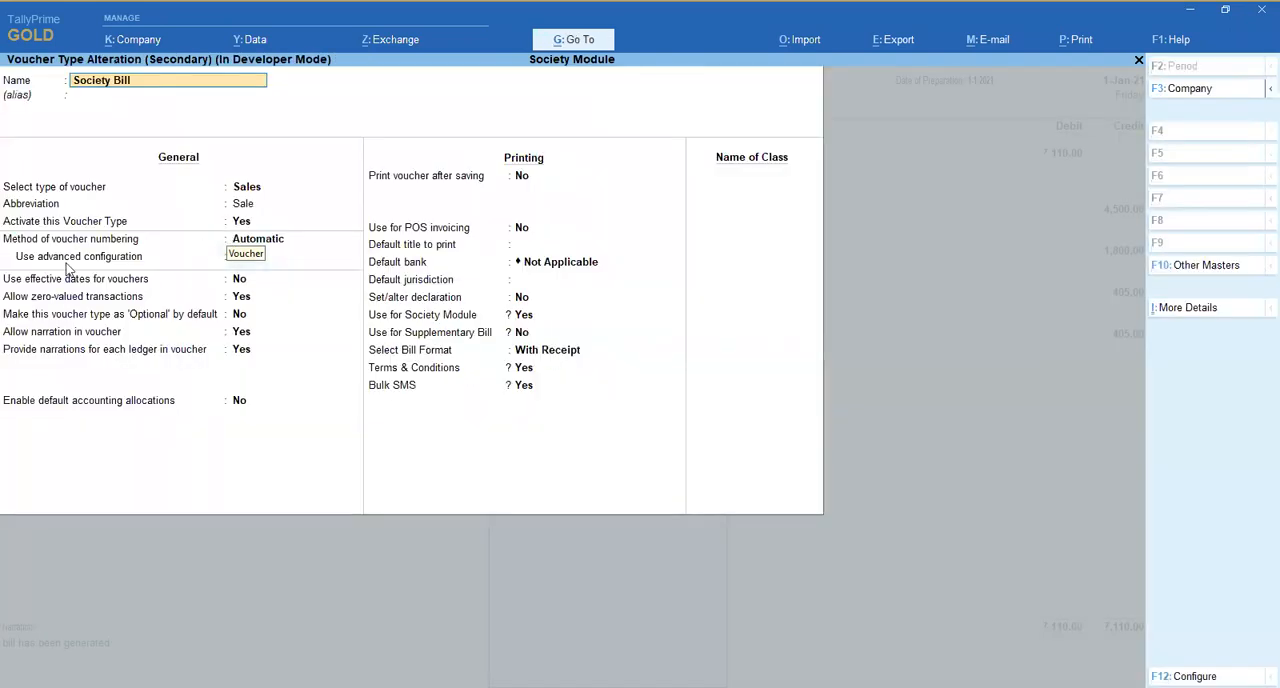
left_click(561, 355)
key("BackSpace")
key("Down")
key("Down")
key("Down")
key("Down")
key("Down")
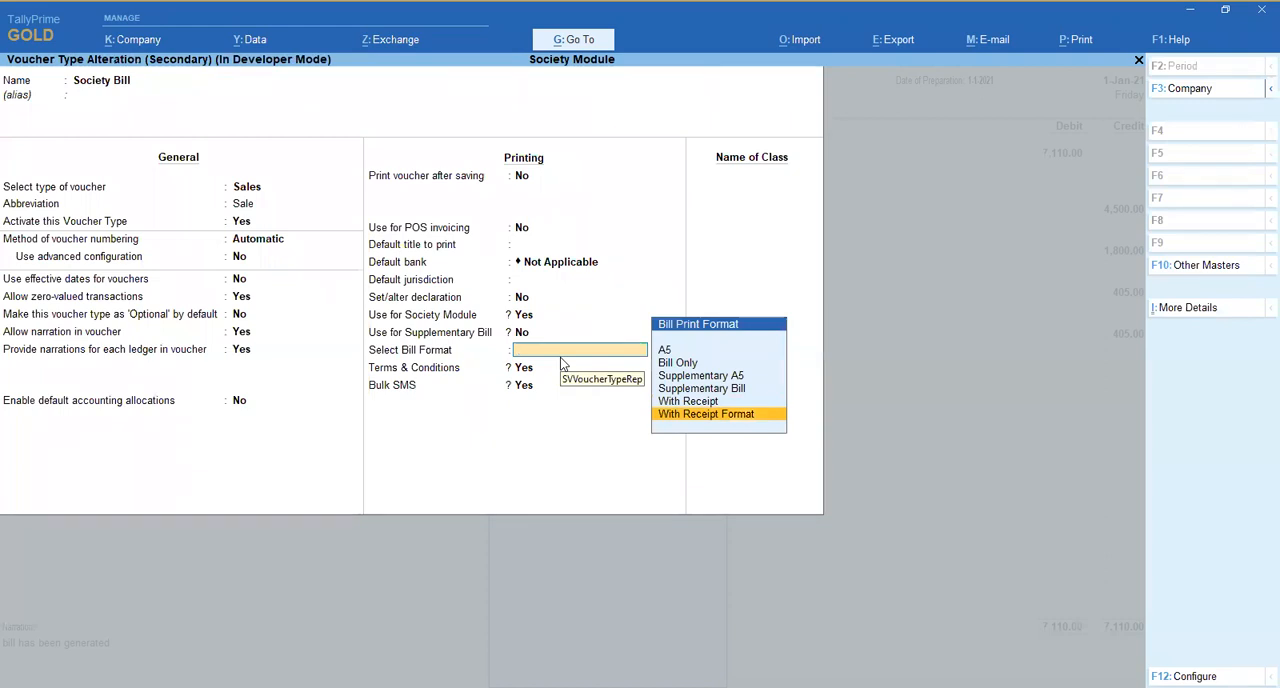
key("Return")
key("ctrl+a")
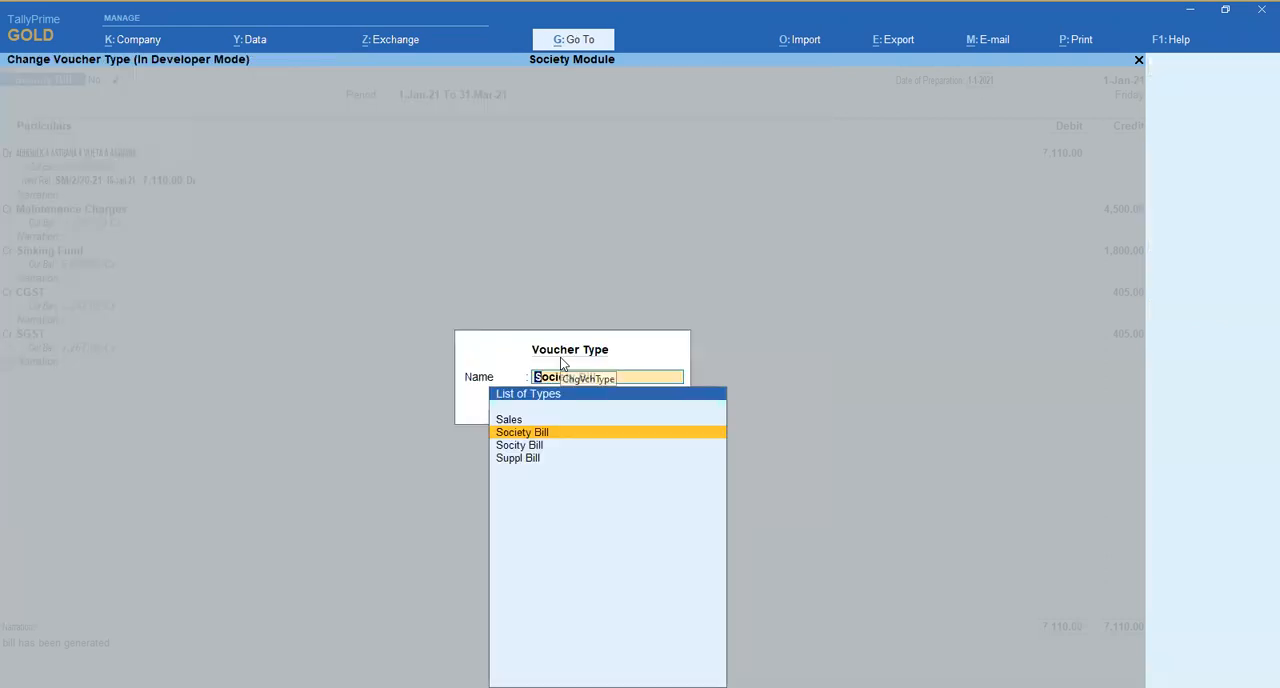
key("Return")
- In bill 2's print settings, confirm the print format, choose Microsoft Print to PDF as the printer, and accept its document properties
key("alt+p")
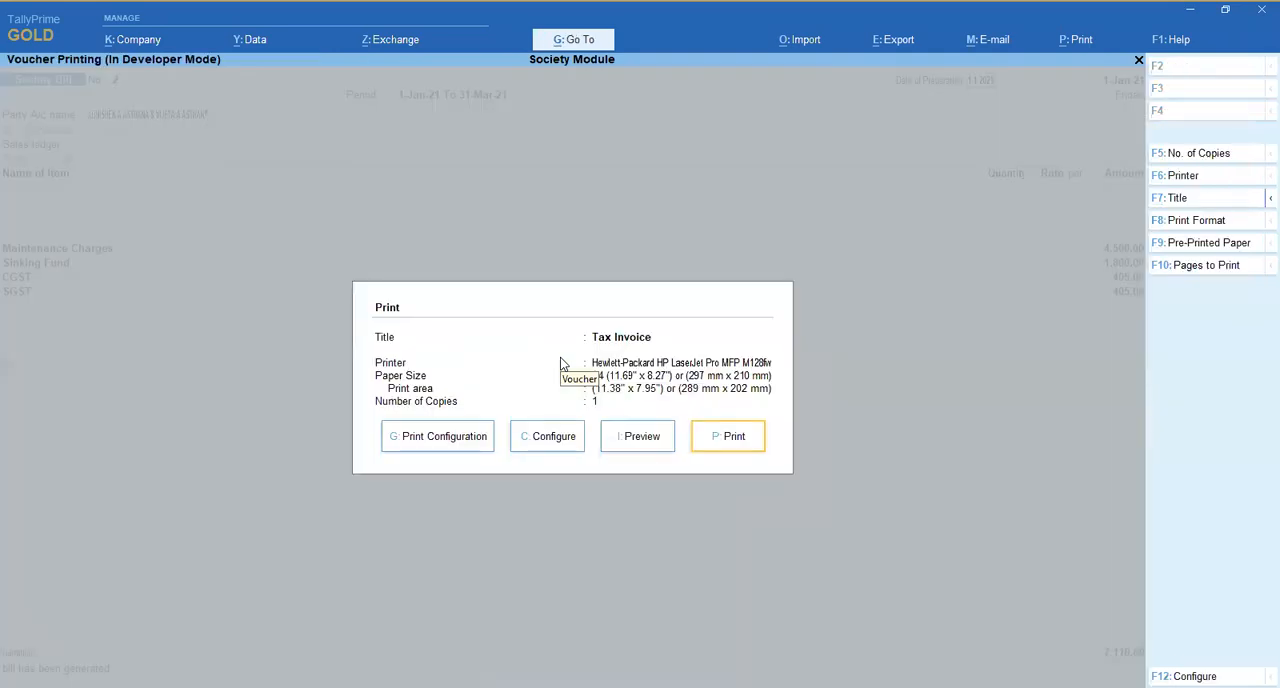
left_click(1225, 228)
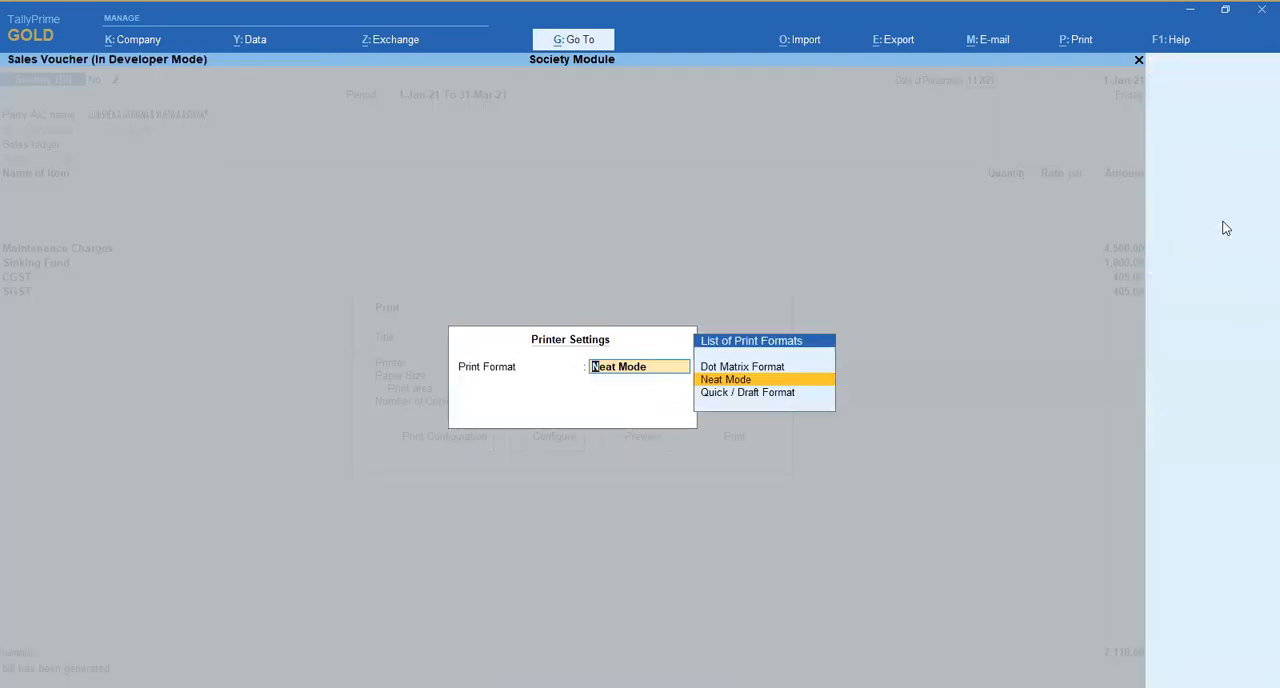
key("BackSpace")
key("Return")
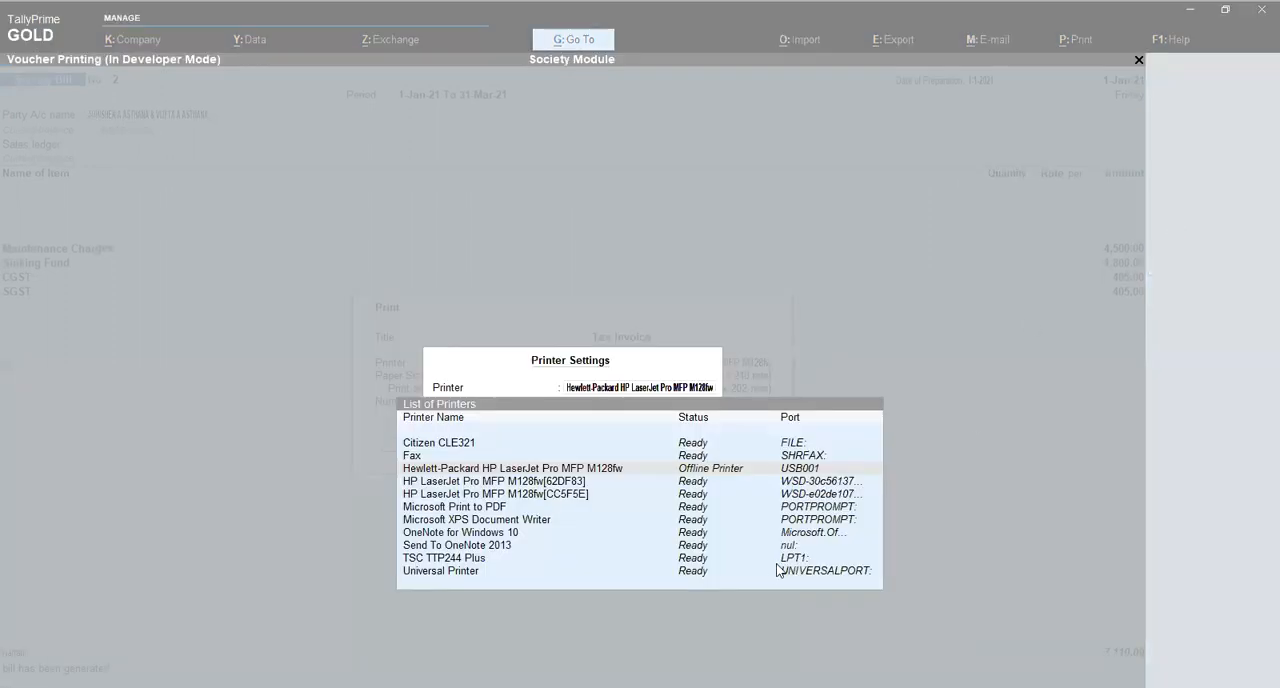
key("Down")
key("Down")
key("Down")
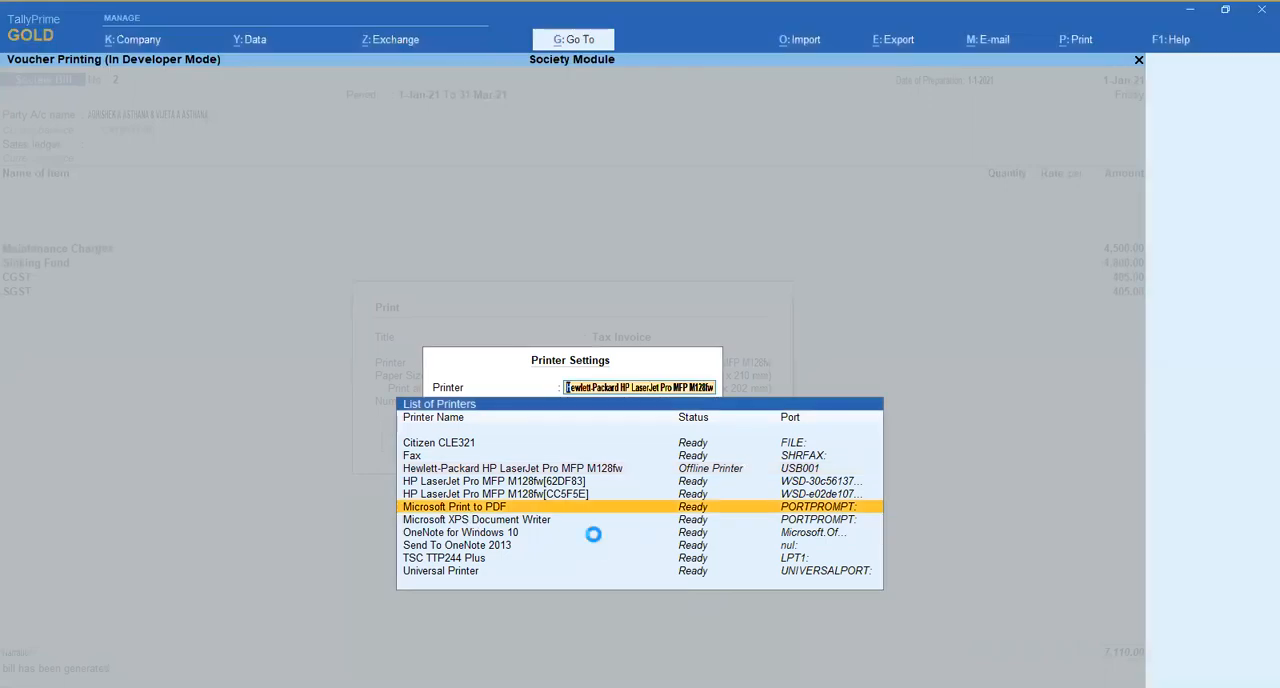
key("Return")
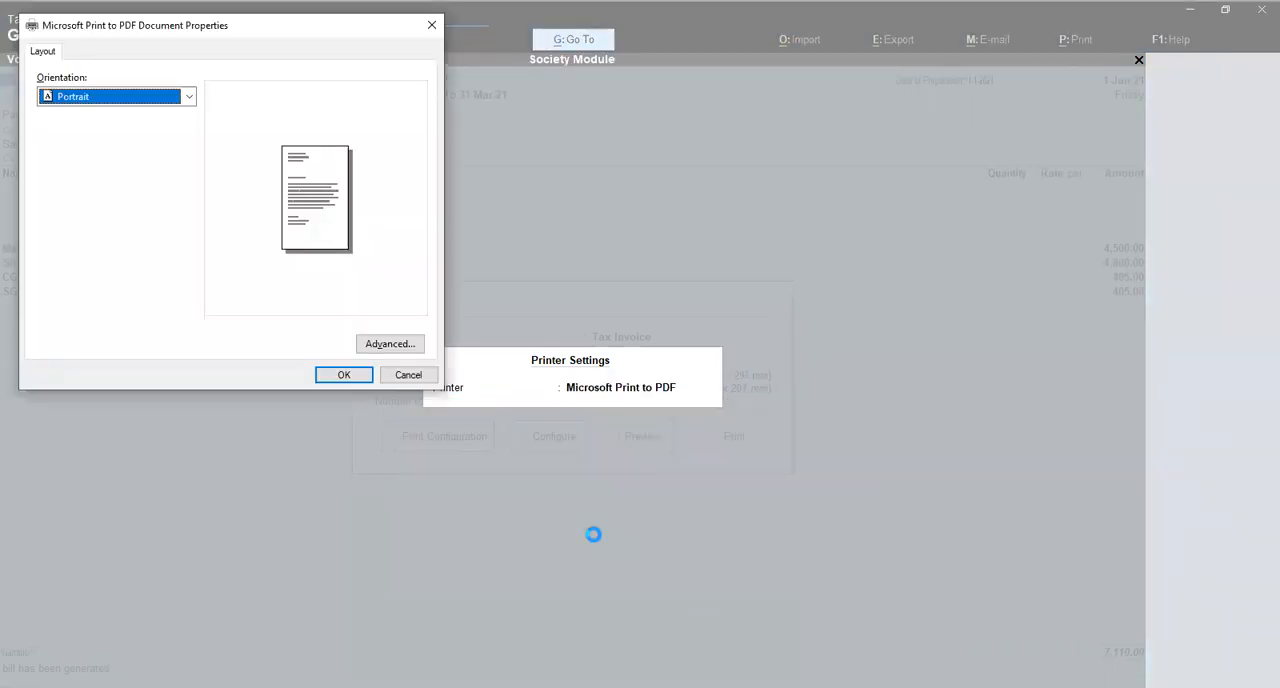
key("Return")
- Preview bill 2 enlarged, examine its footer and signatory area, and leave the voucher without saving
key("i")
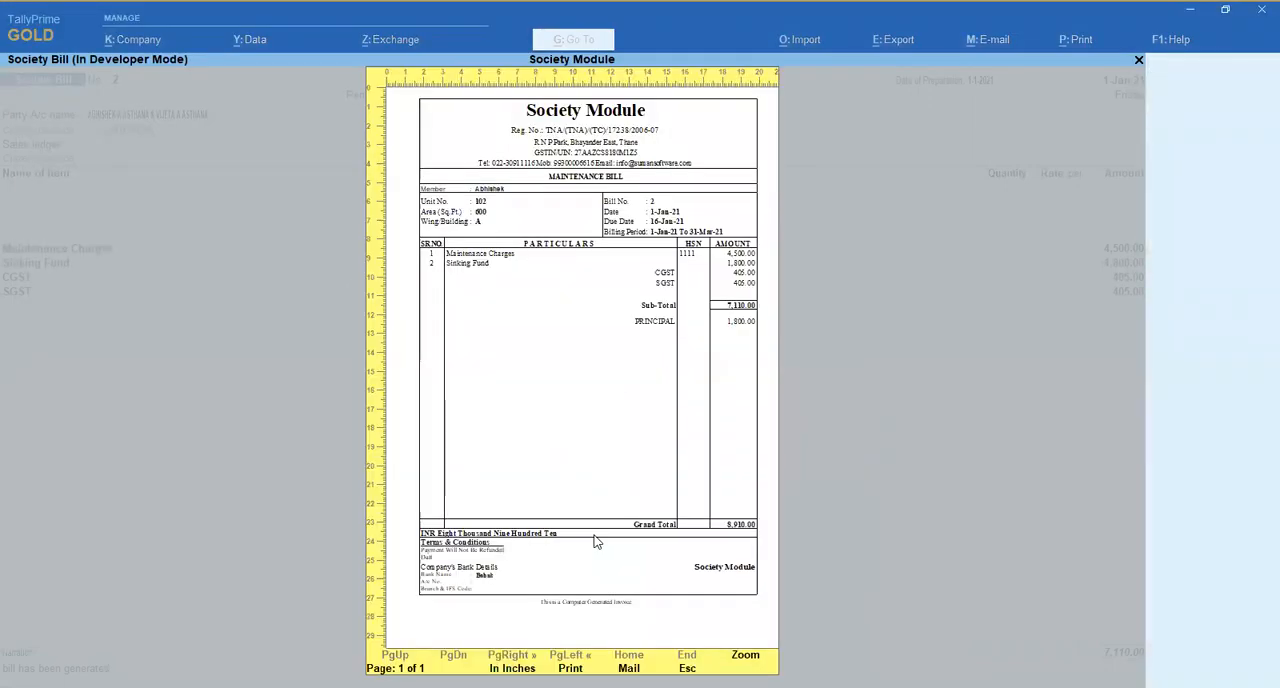
left_click(597, 541)
scroll(597, 541, "down", 5)
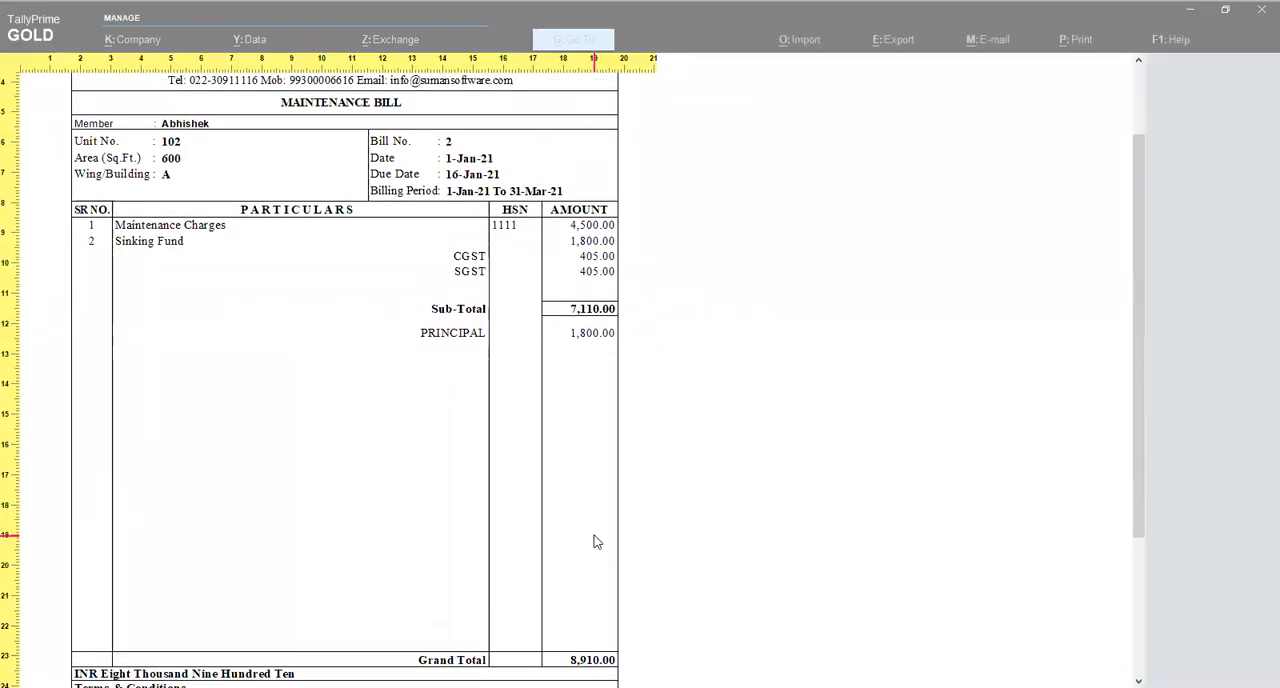
scroll(597, 541, "down", 4)
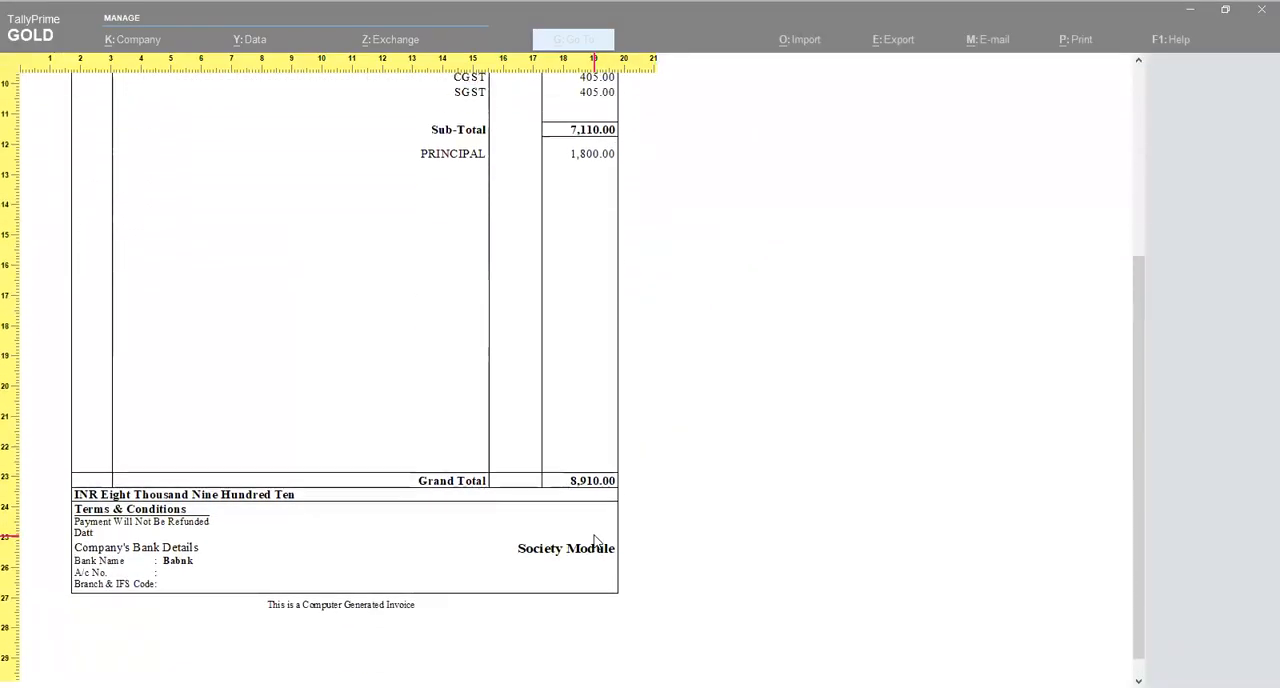
scroll(594, 538, "up", 5)
scroll(594, 540, "down", 3)
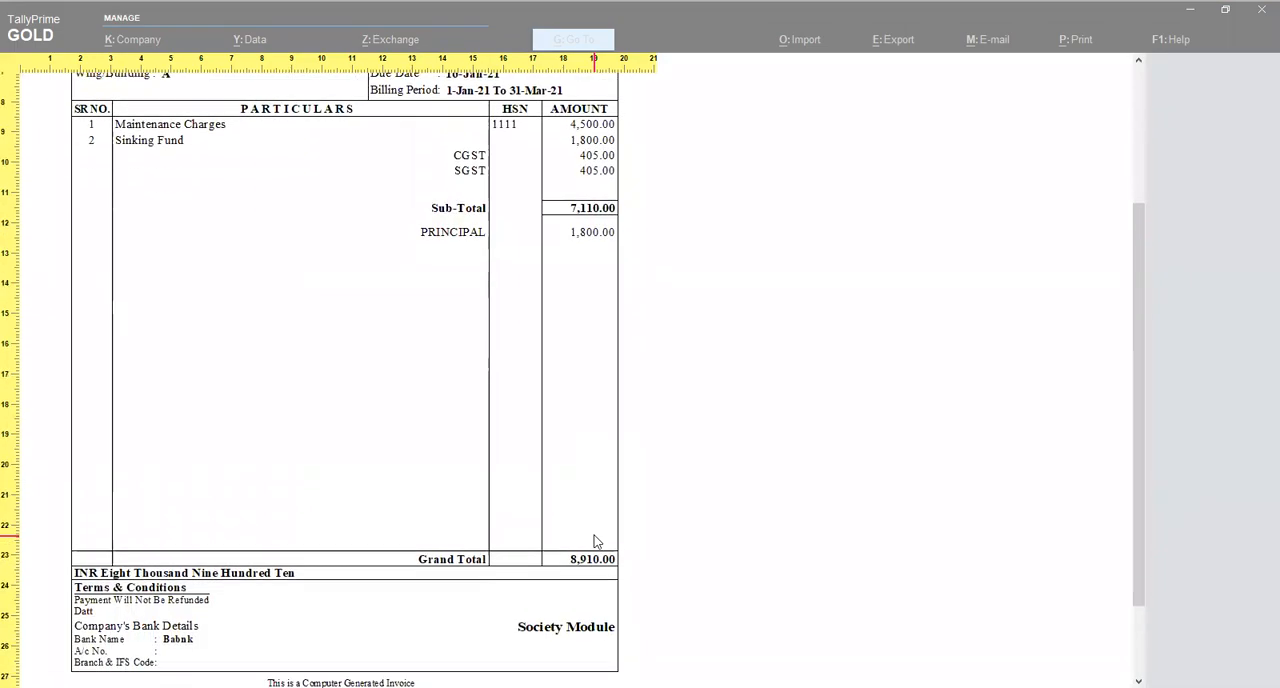
key("Escape")
key("Escape")
key("Escape")
key("Escape")
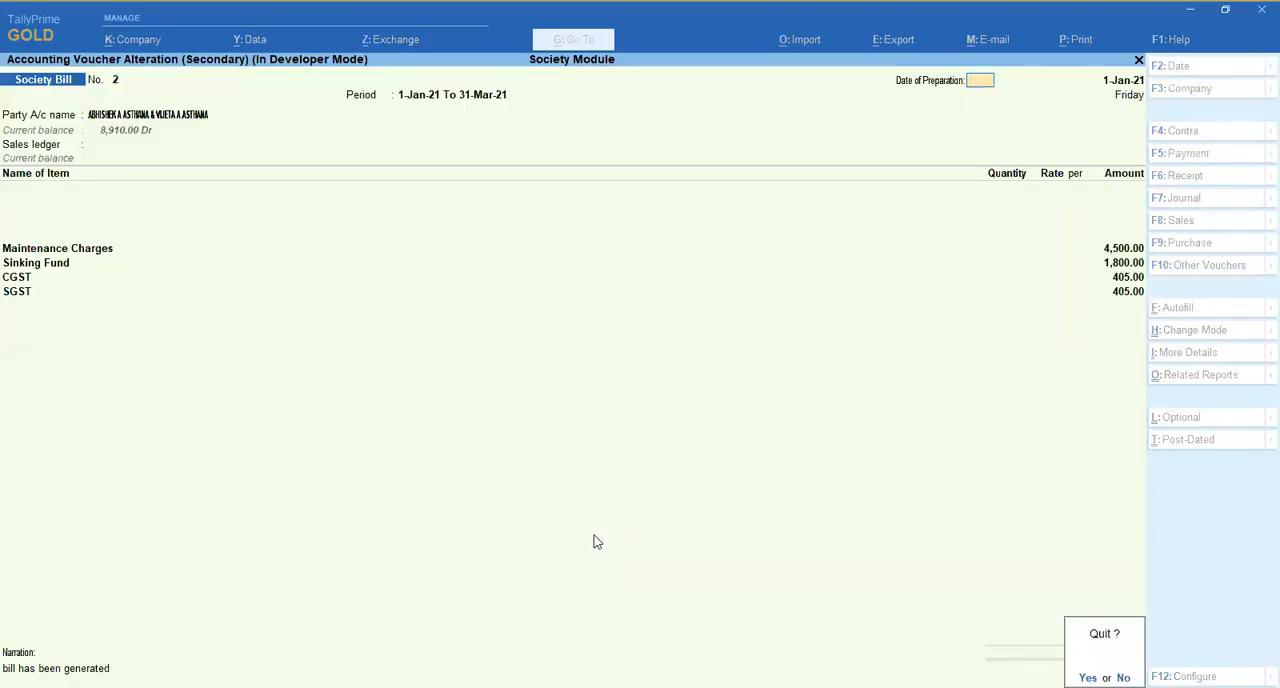
key("y")
- Open society bill 3, examine the receipt details at the foot of its enlarged print preview, and return to the voucher
key("Down")
key("Return")
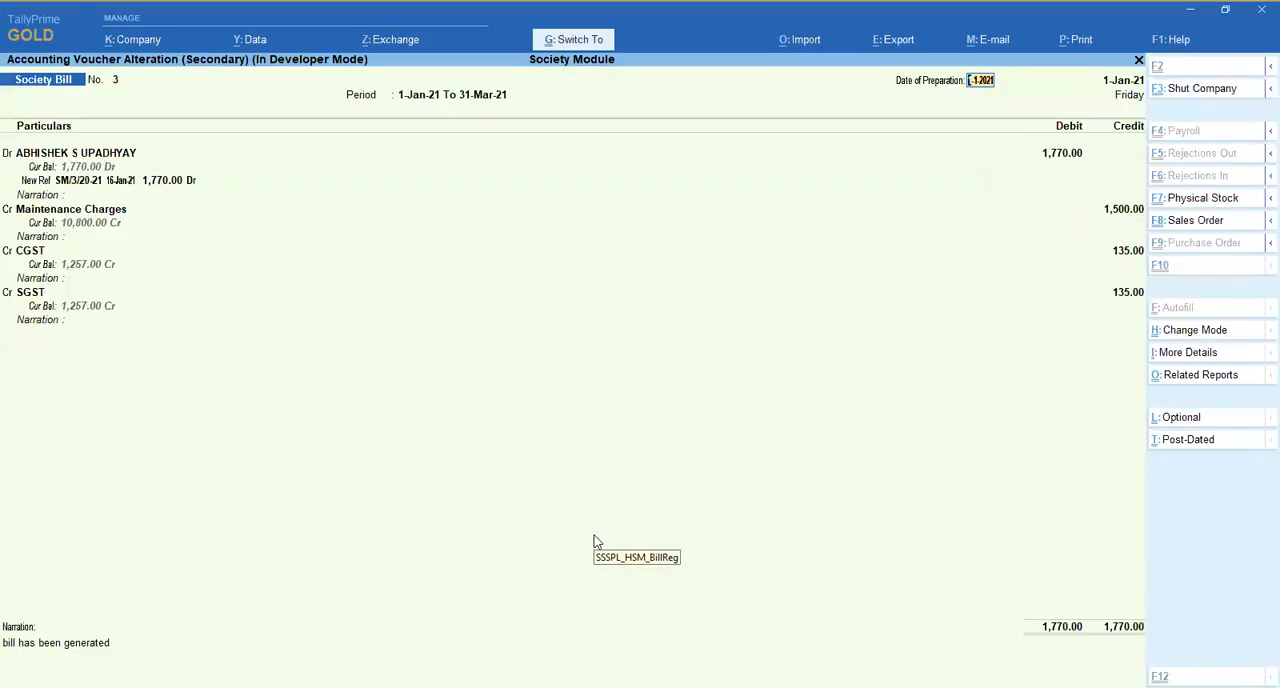
key("alt+p")
key("i")
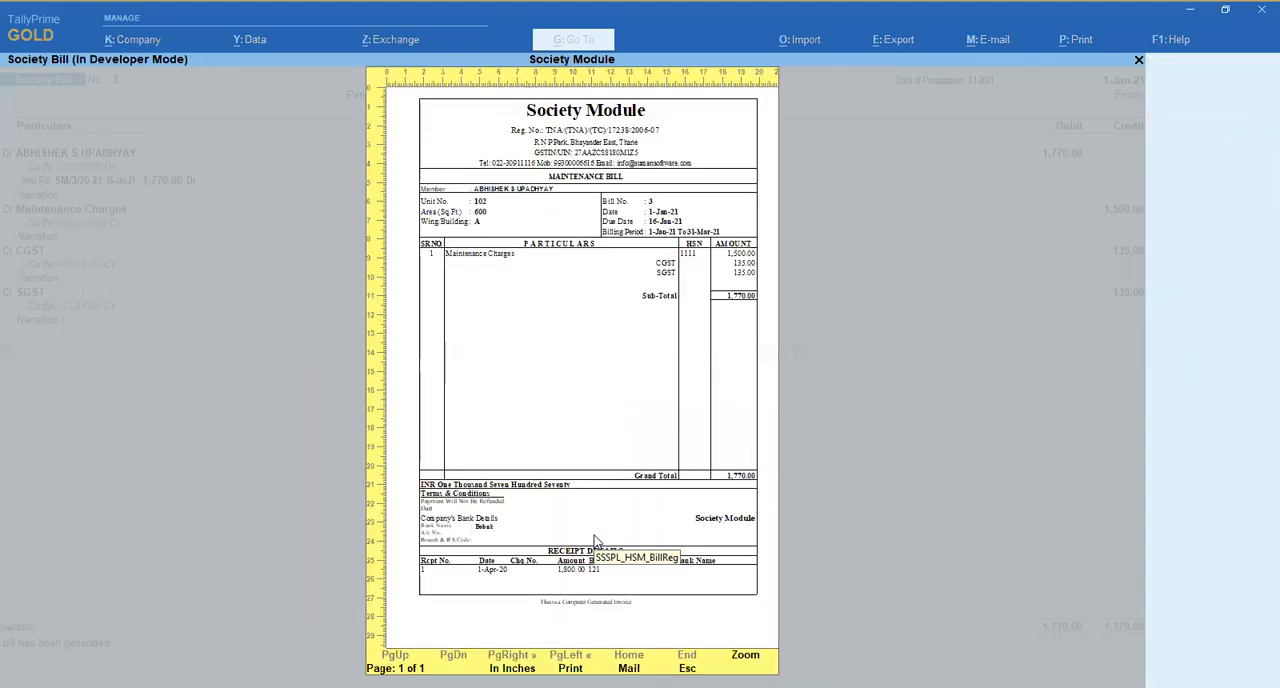
left_click(594, 540)
scroll(594, 540, "down", 5)
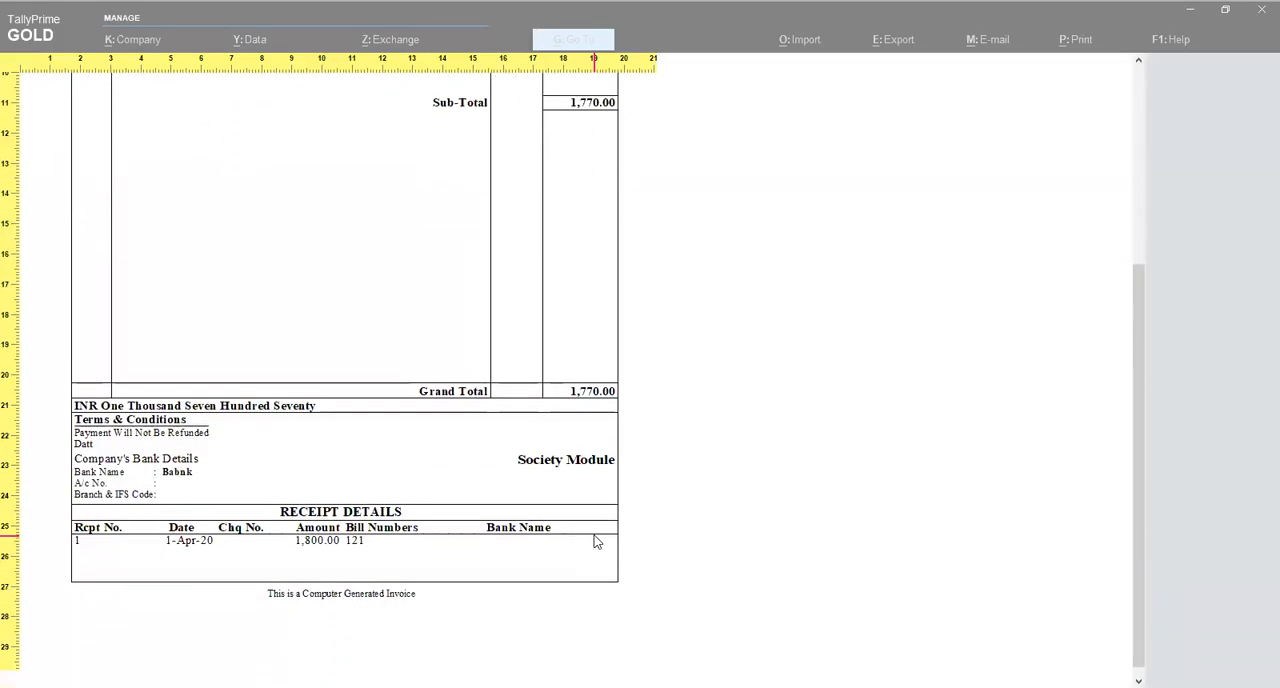
key("Escape")
key("Escape")
key("Escape")
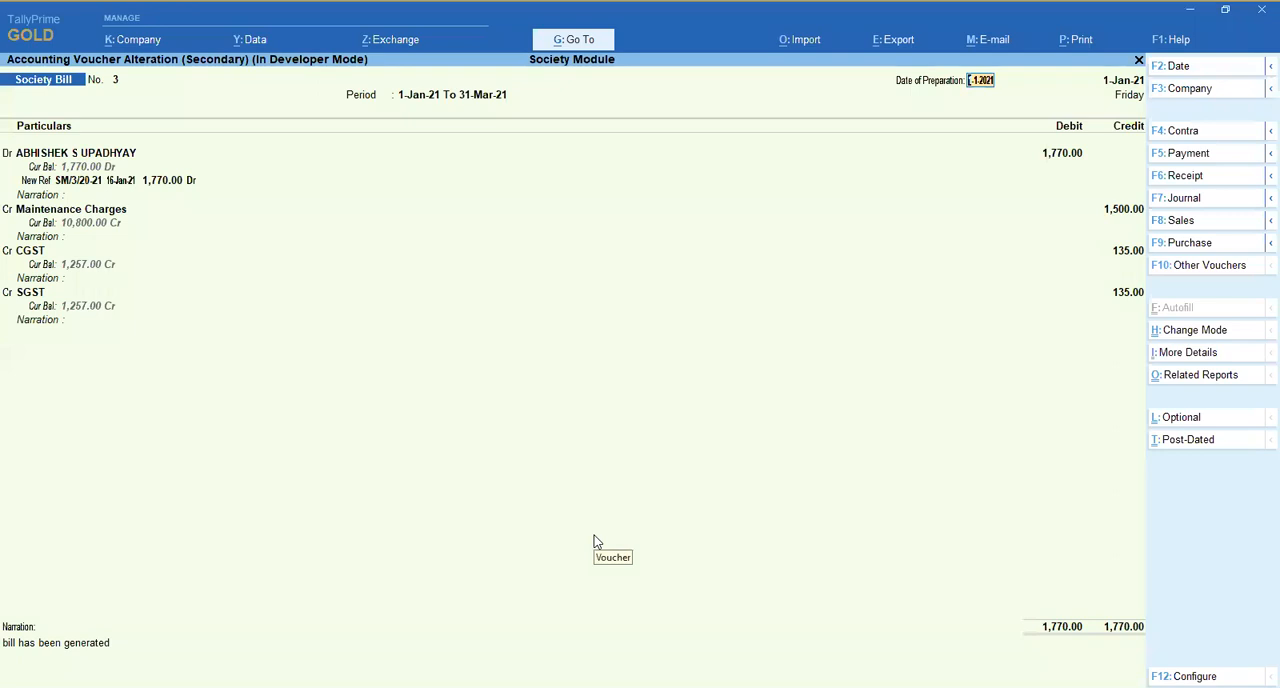
- Set Select Bill Format to With Receipt Format in the Society Bill voucher type and accept the change
key("F8")
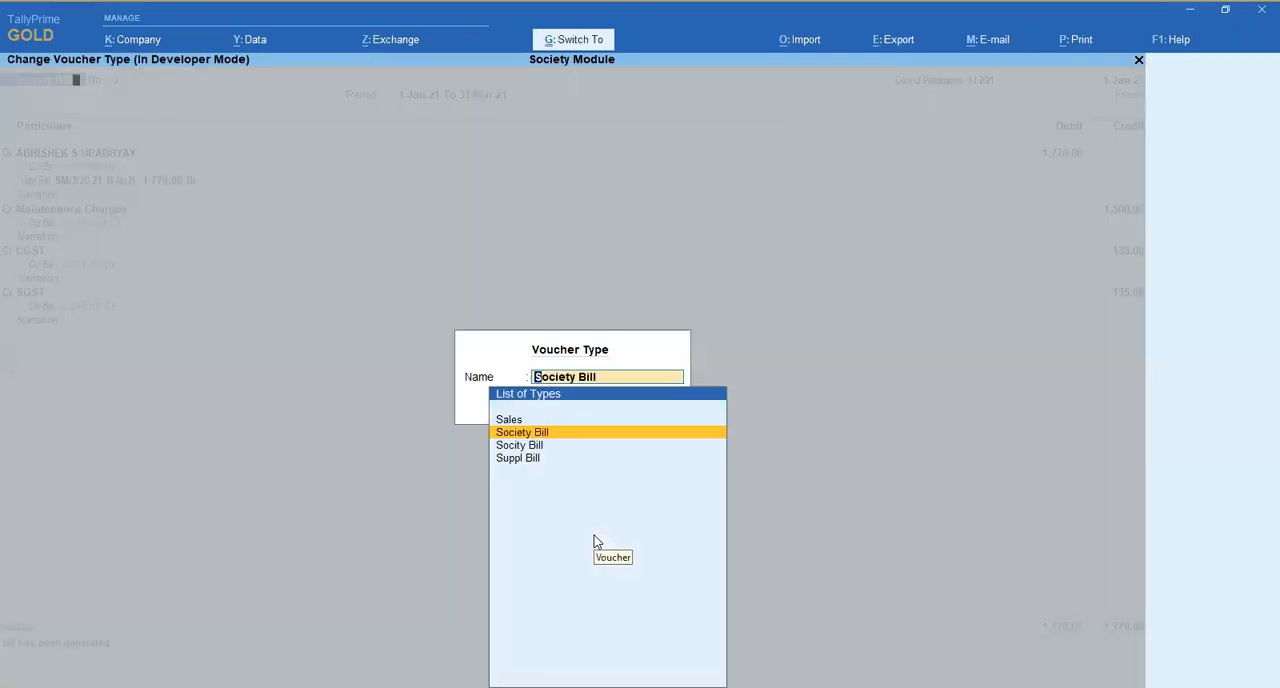
key("ctrl+Return")
left_click(567, 350)
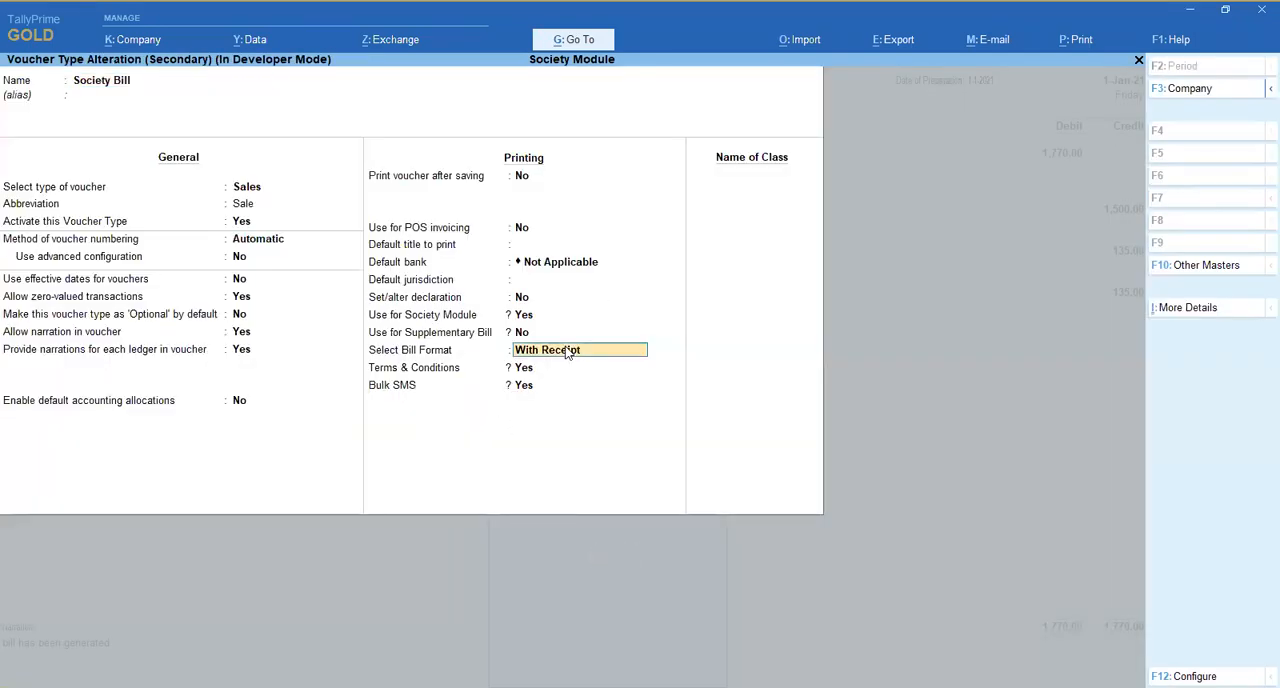
key("Down")
key("Down")
key("Down")
key("Down")
key("Down")
key("Return")
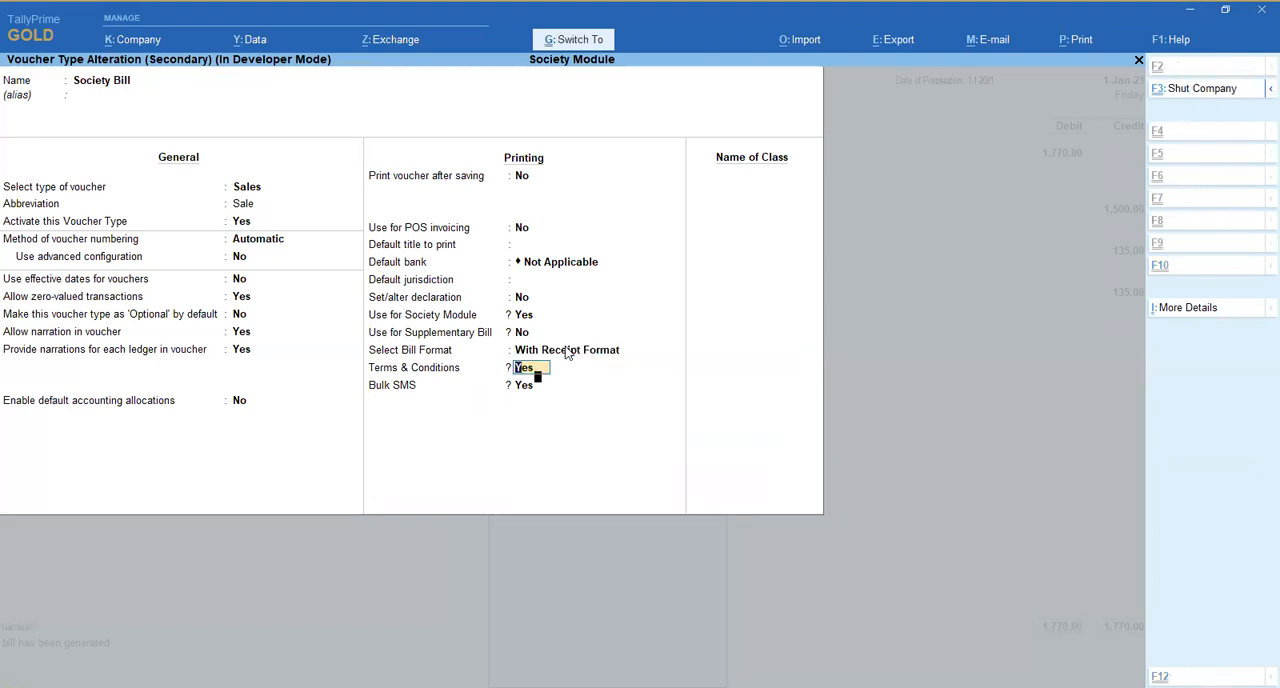
key("ctrl+a")
key("Return")
- Preview bill 3 enlarged in the new format, check the receipt section, and return to the voucher
key("alt+p")
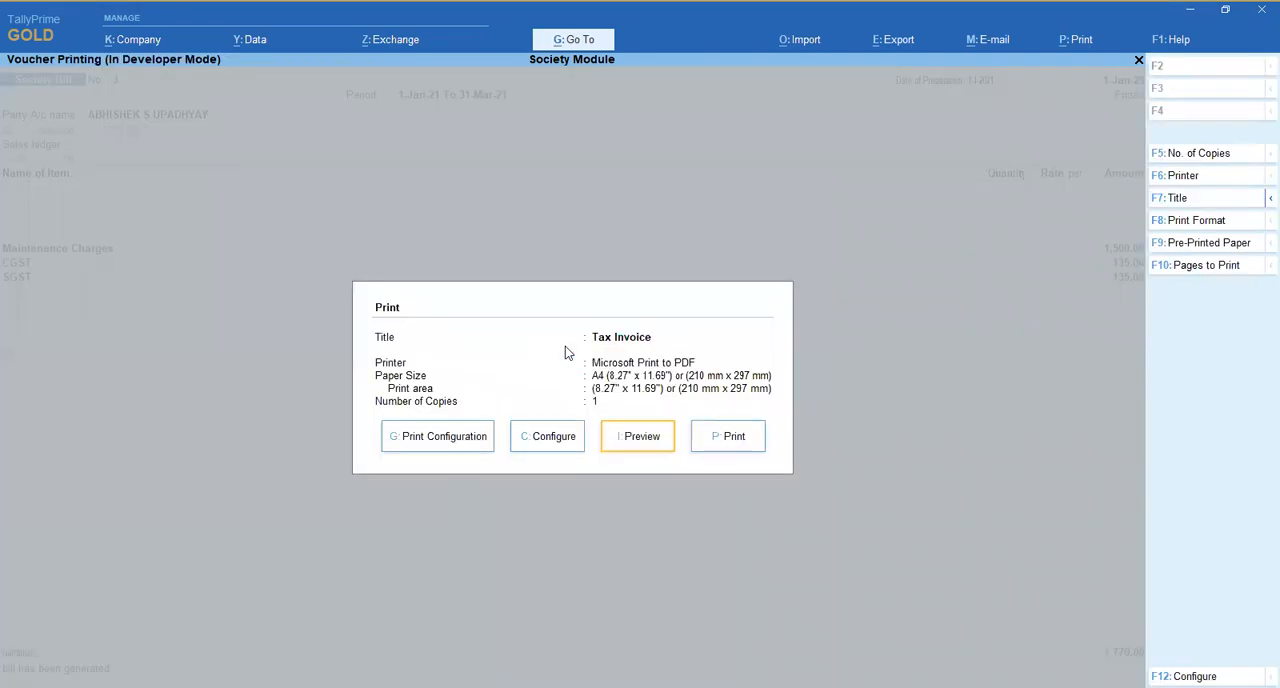
key("Return")
key("Return")
key("Down")
key("Down")
key("Down")
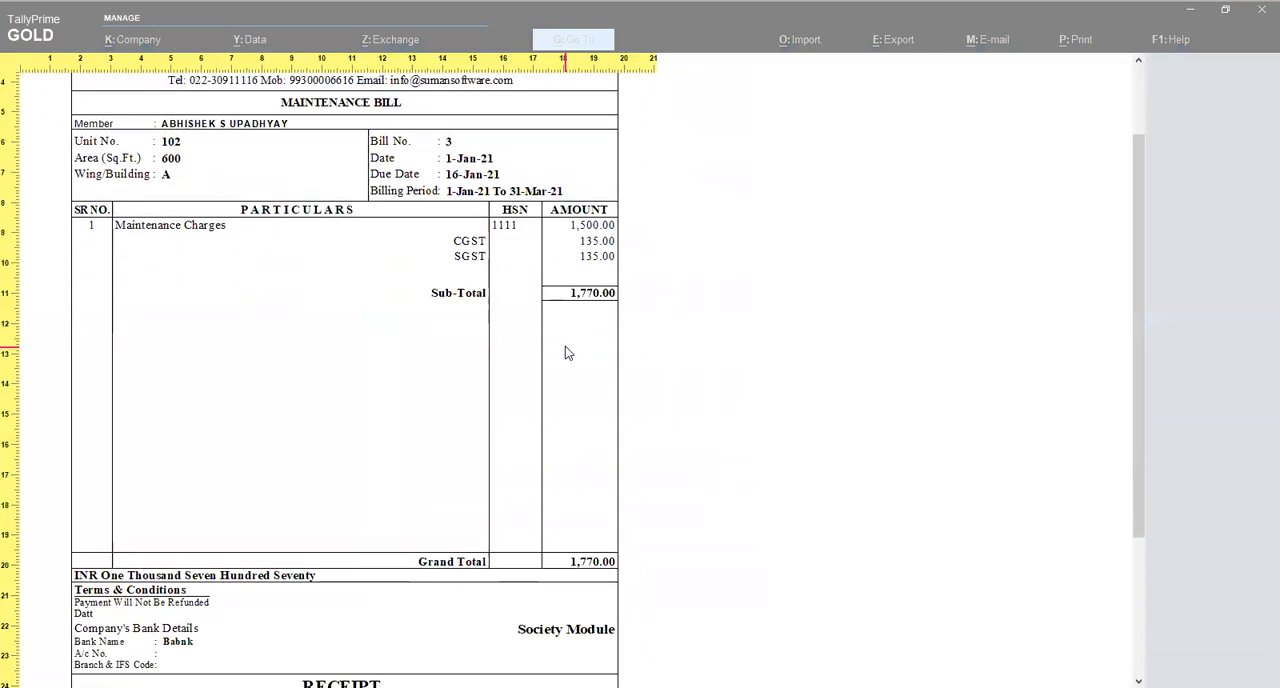
scroll(565, 346, "down", 7)
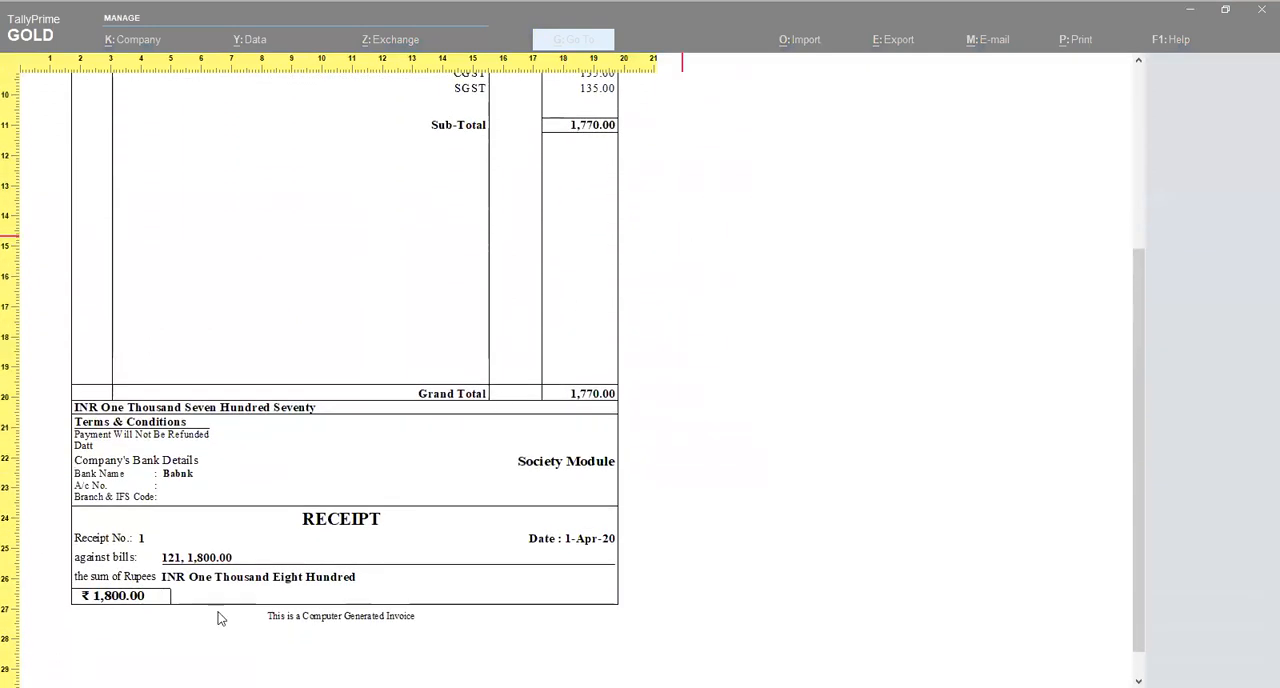
key("z")
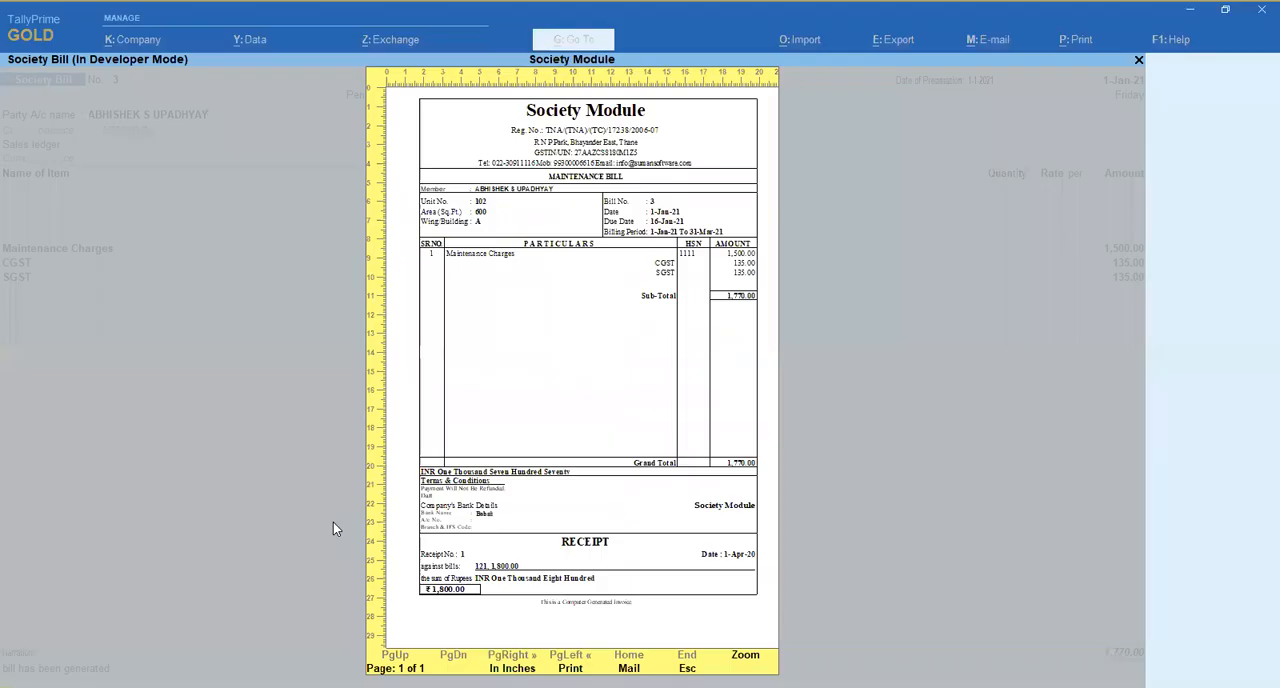
key("Escape")
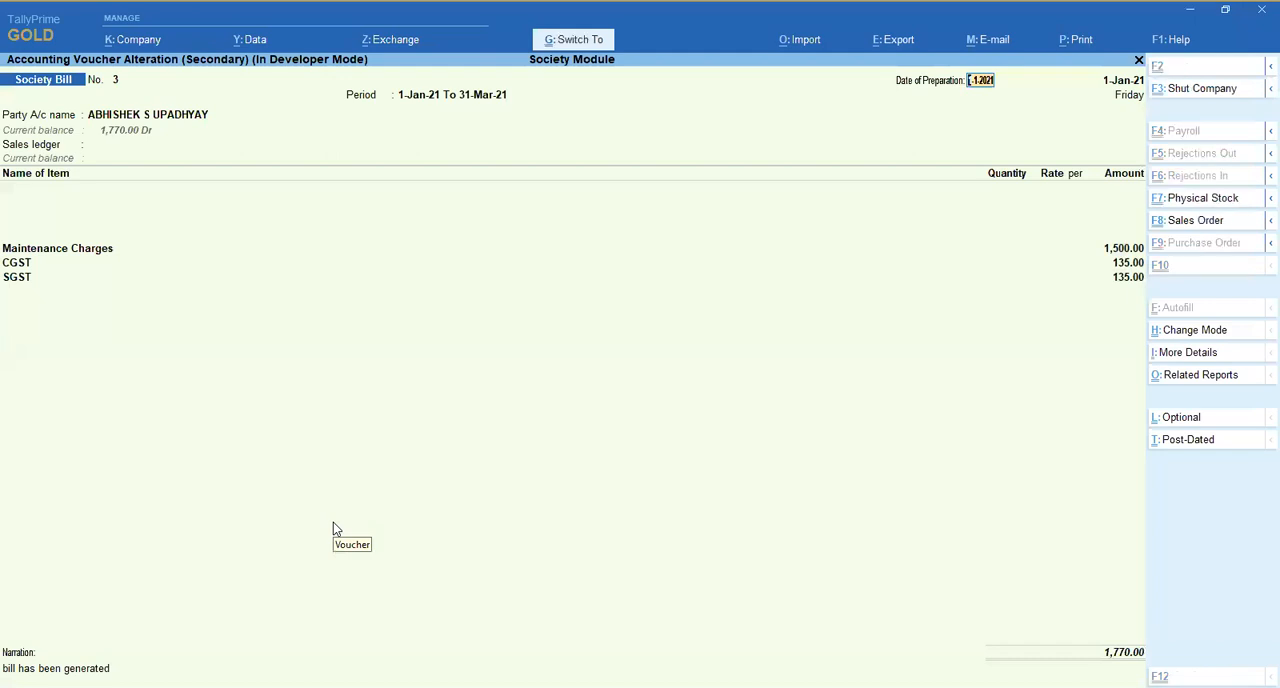
- Set Select Bill Format to A5 in the Society Bill voucher type and accept the change
key("F8")
key("Return")
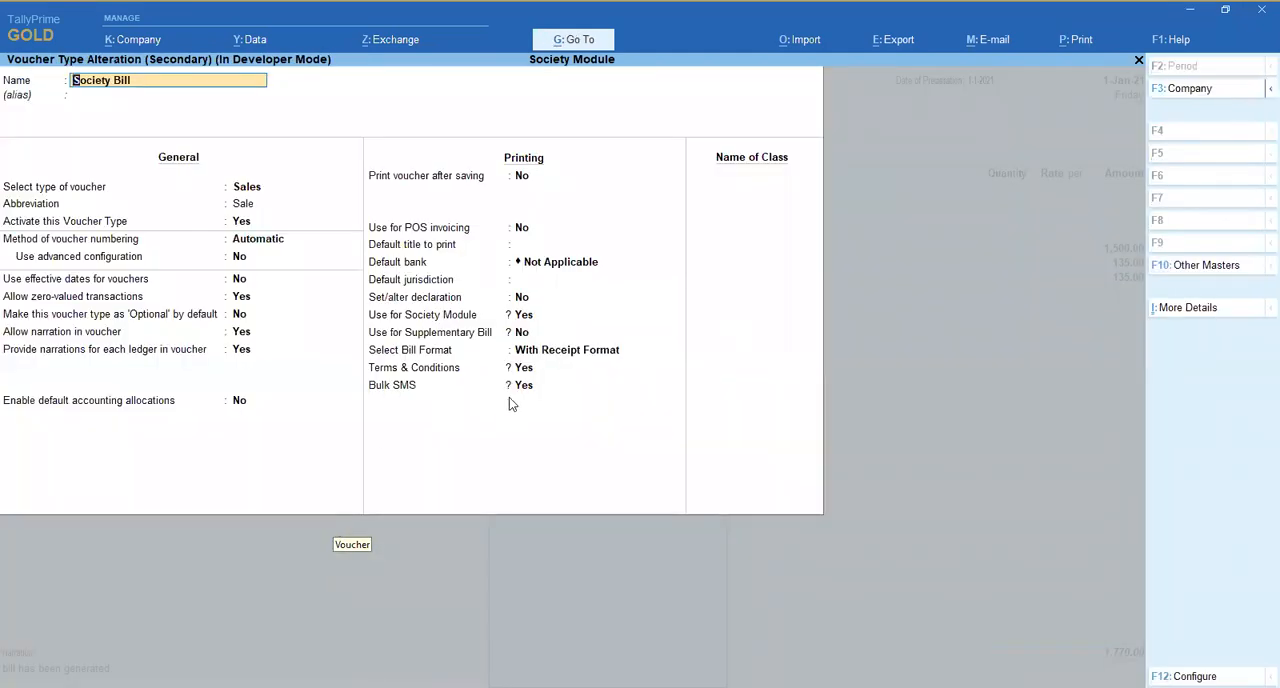
left_click(531, 352)
key("Up")
key("Up")
key("Up")
key("Up")
key("Up")
key("Up")
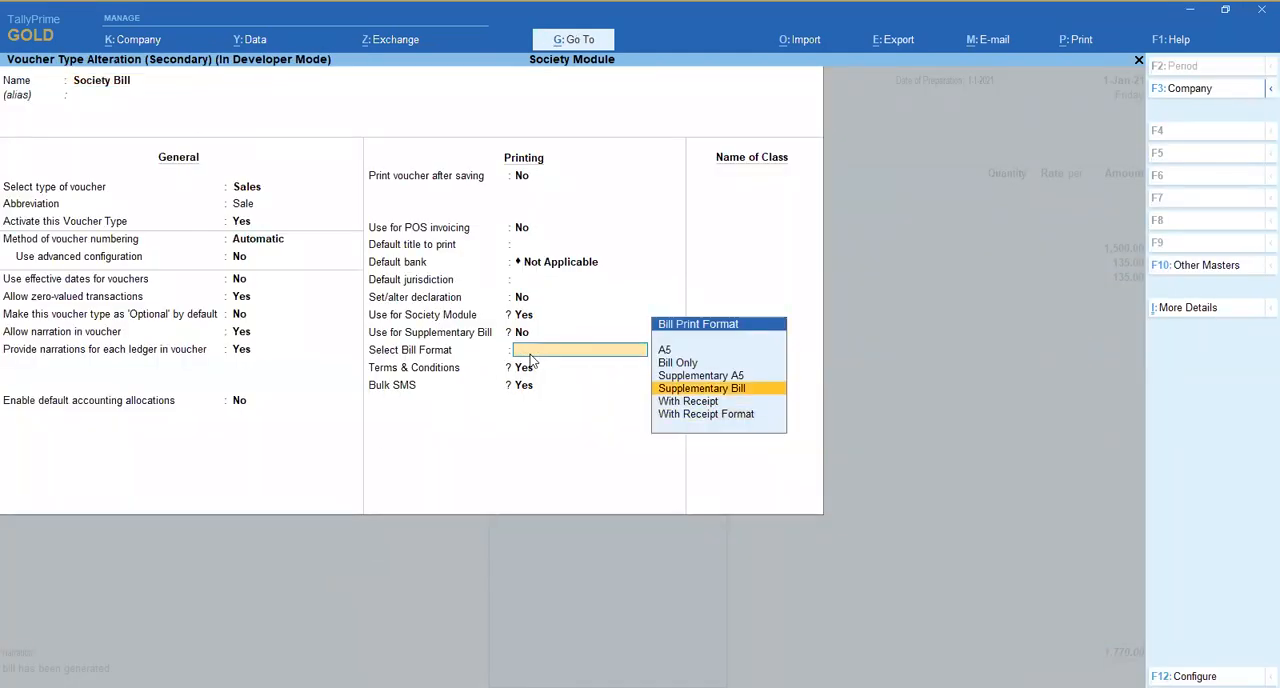
key("Return")
key("ctrl+a")
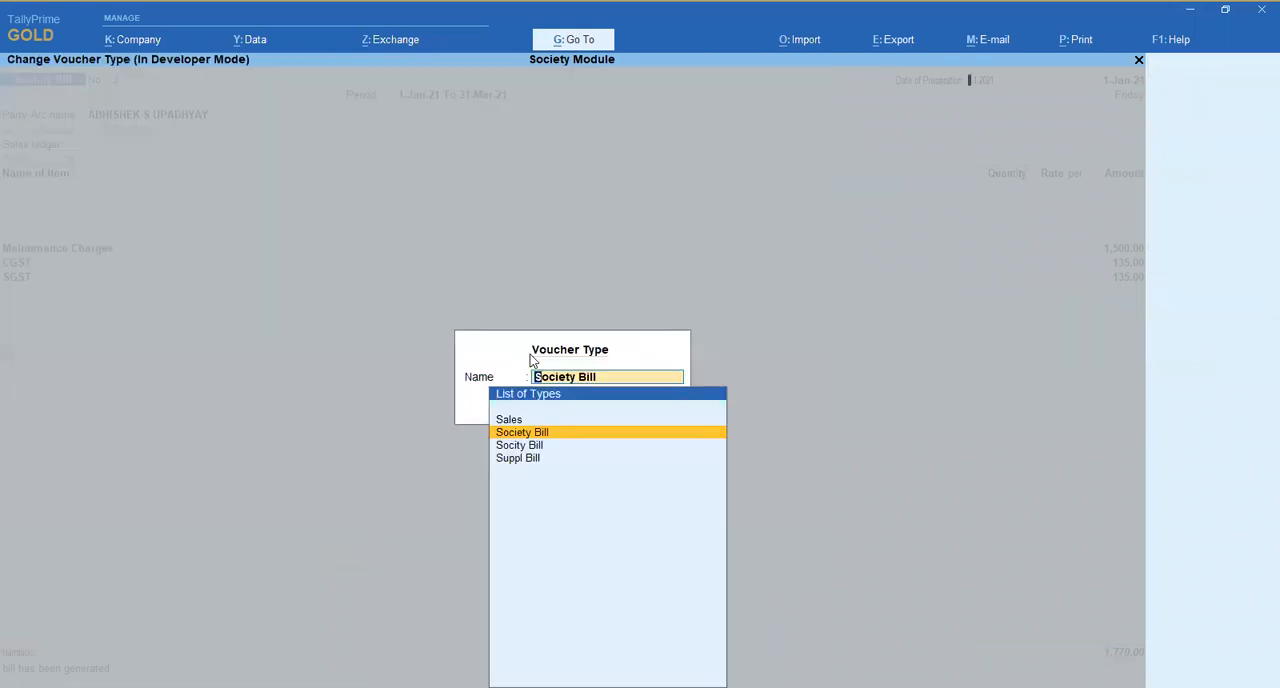
- Preview bill 3 enlarged in the A5 format, examine its layout, and return to the voucher
key("Return")
key("alt+p")
key("i")
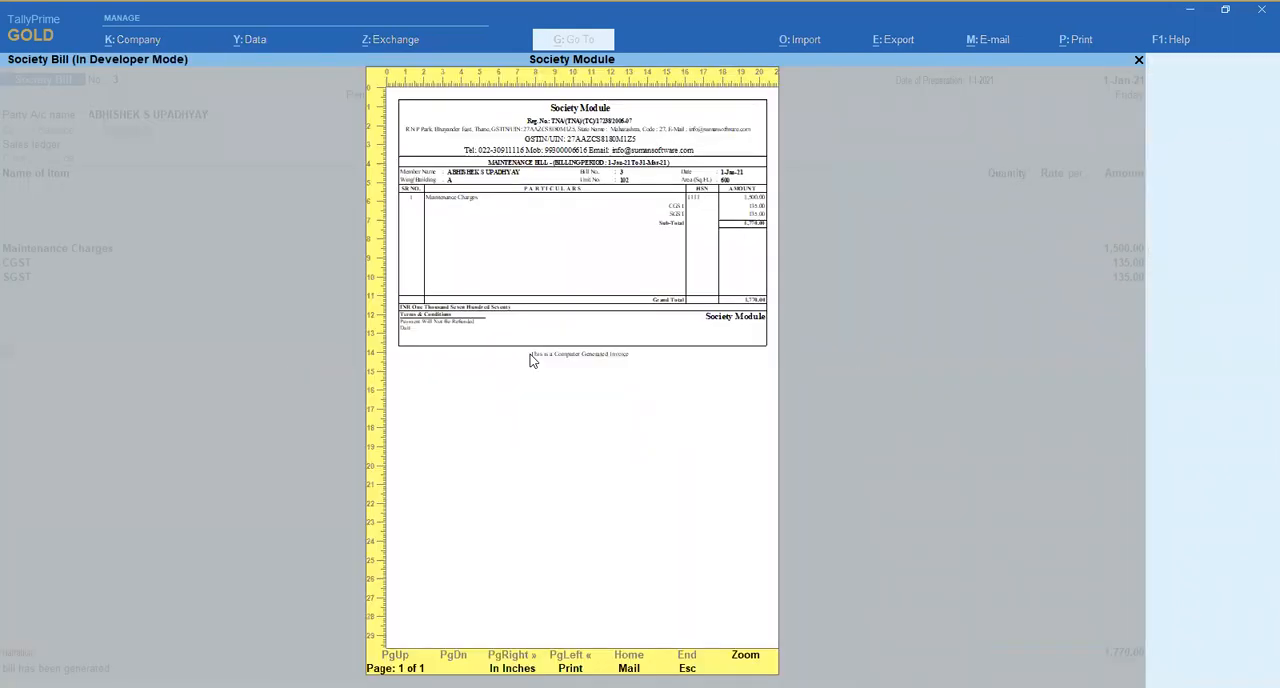
key("alt+z")
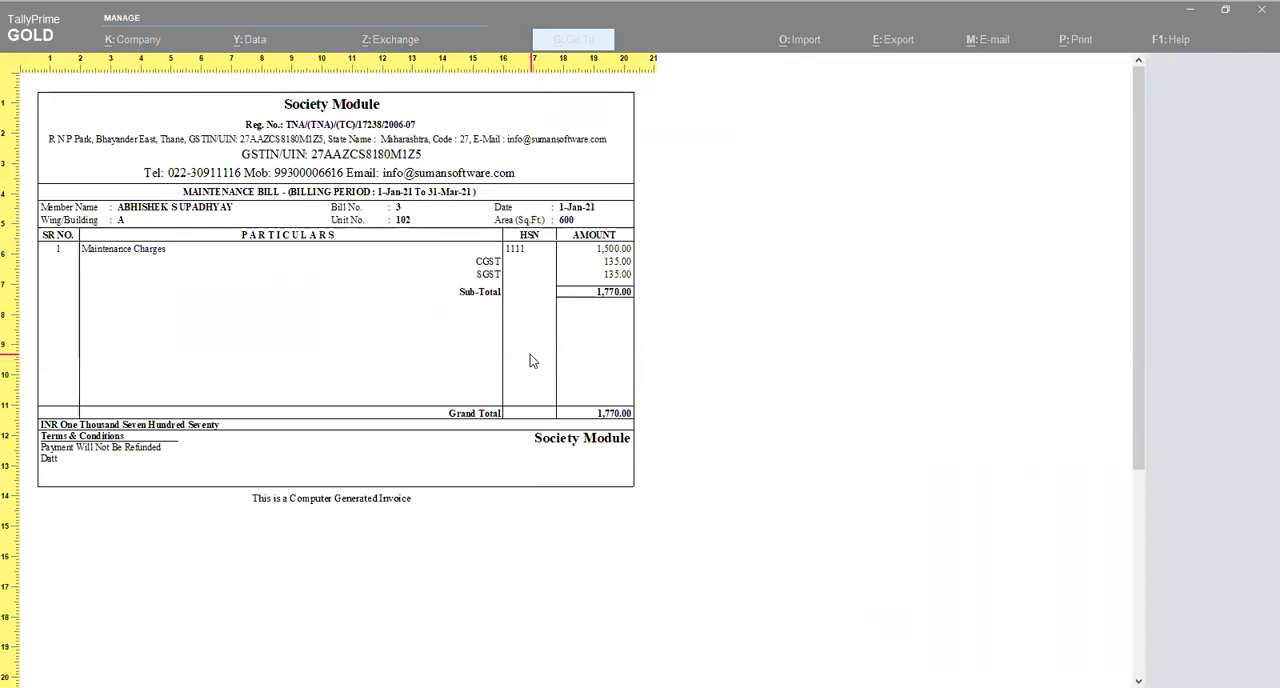
key("alt+z")
key("Escape")
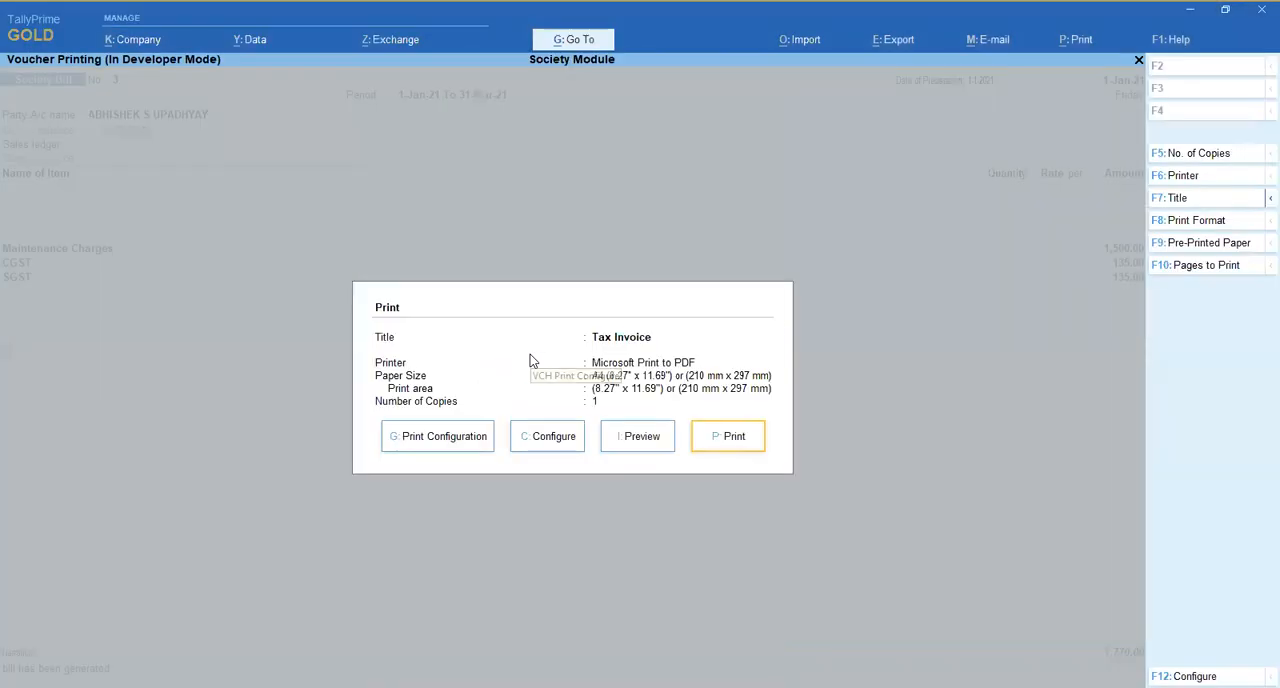
key("Escape")
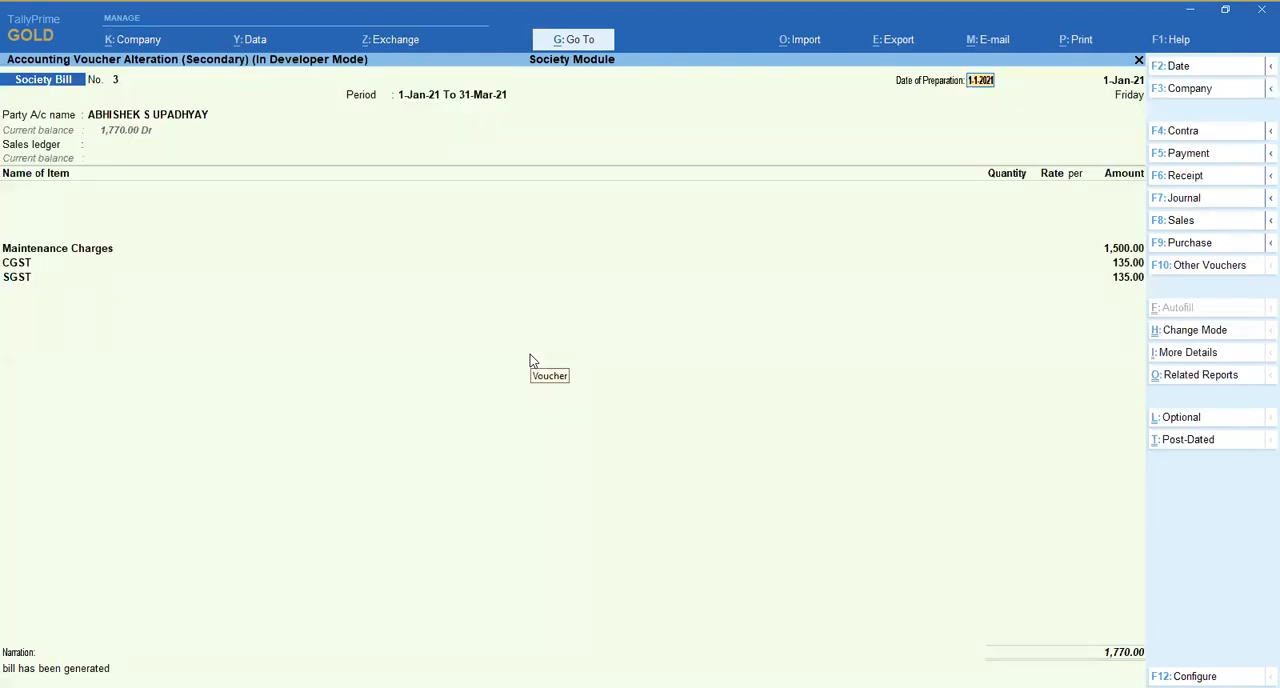
- Set Select Bill Format to With Receipt in the Society Bill voucher type and accept the change
key("F8")
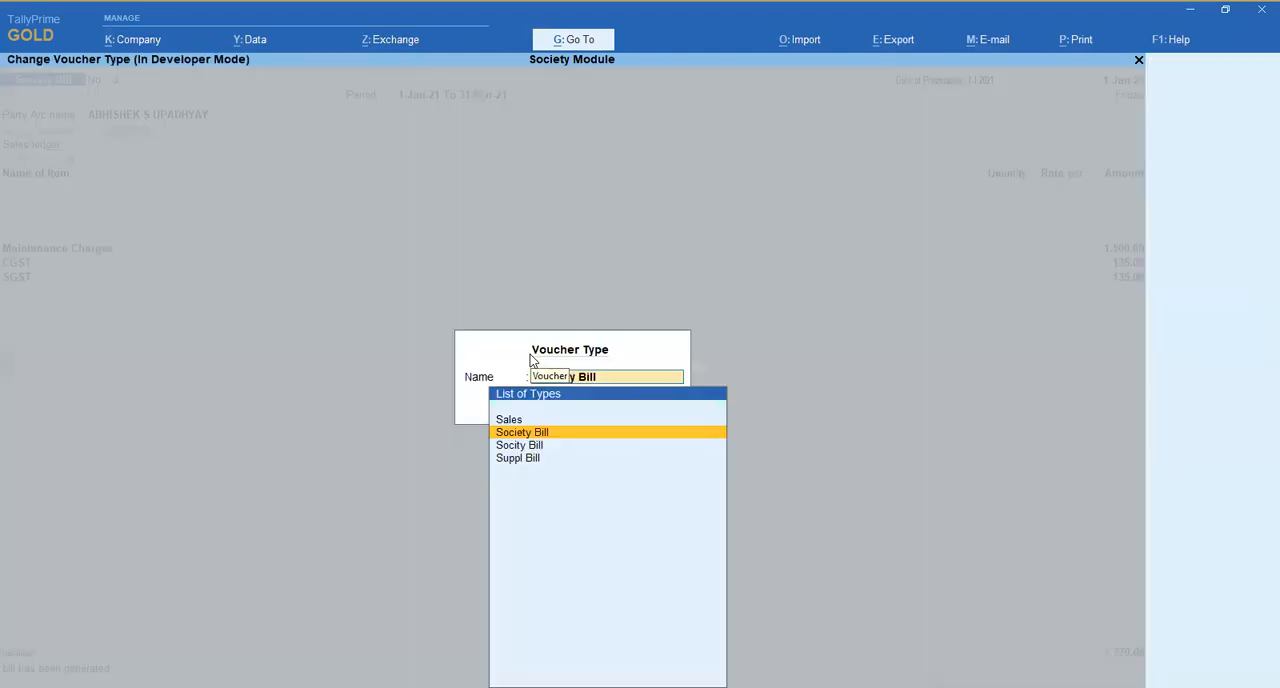
key("Return")
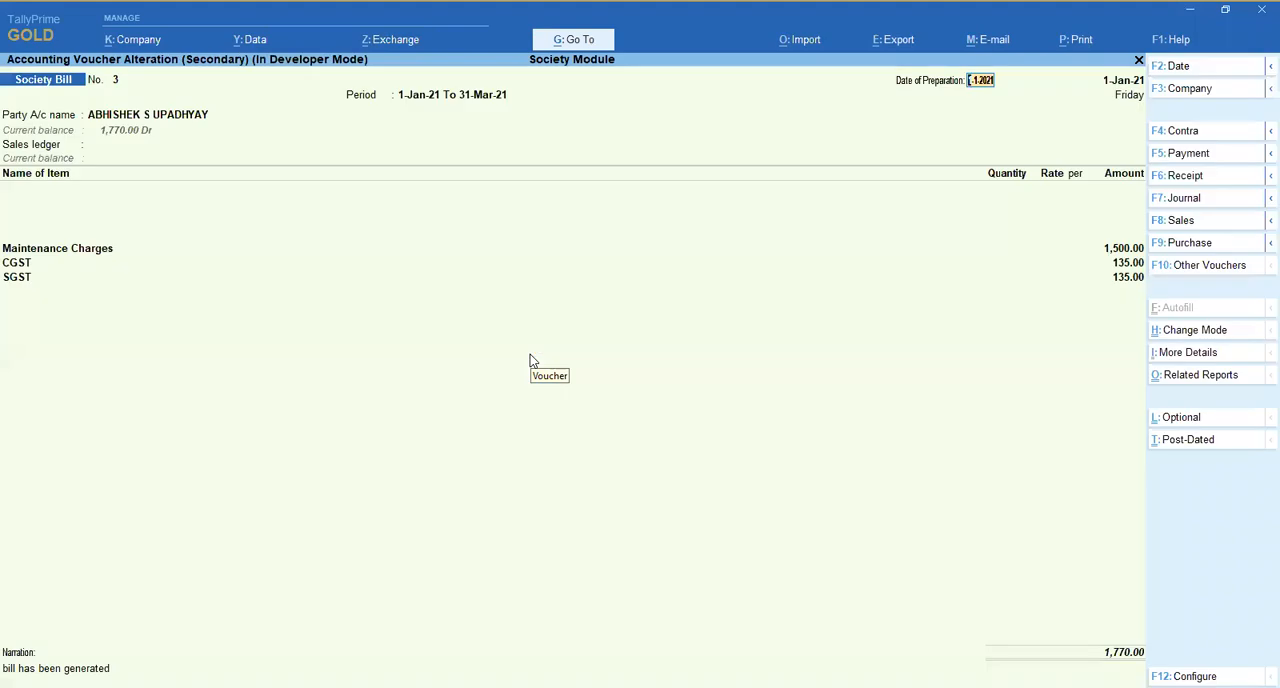
key("F8")
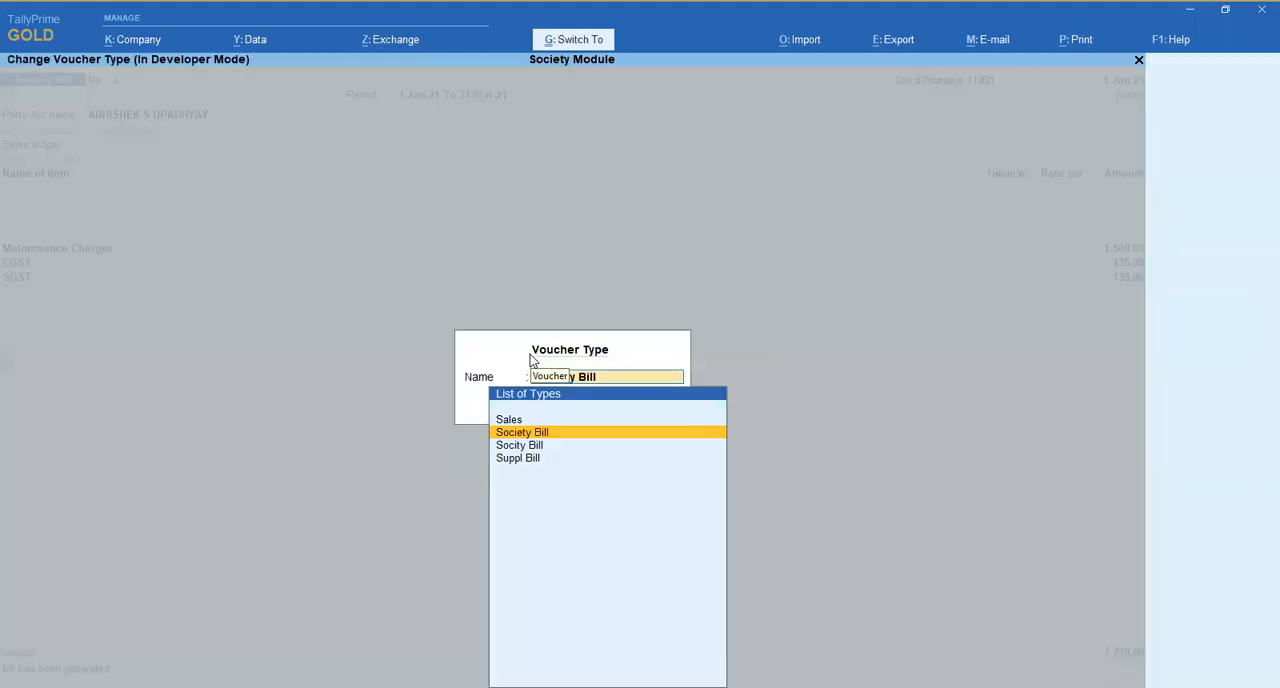
key("ctrl+Return")
left_click(525, 369)
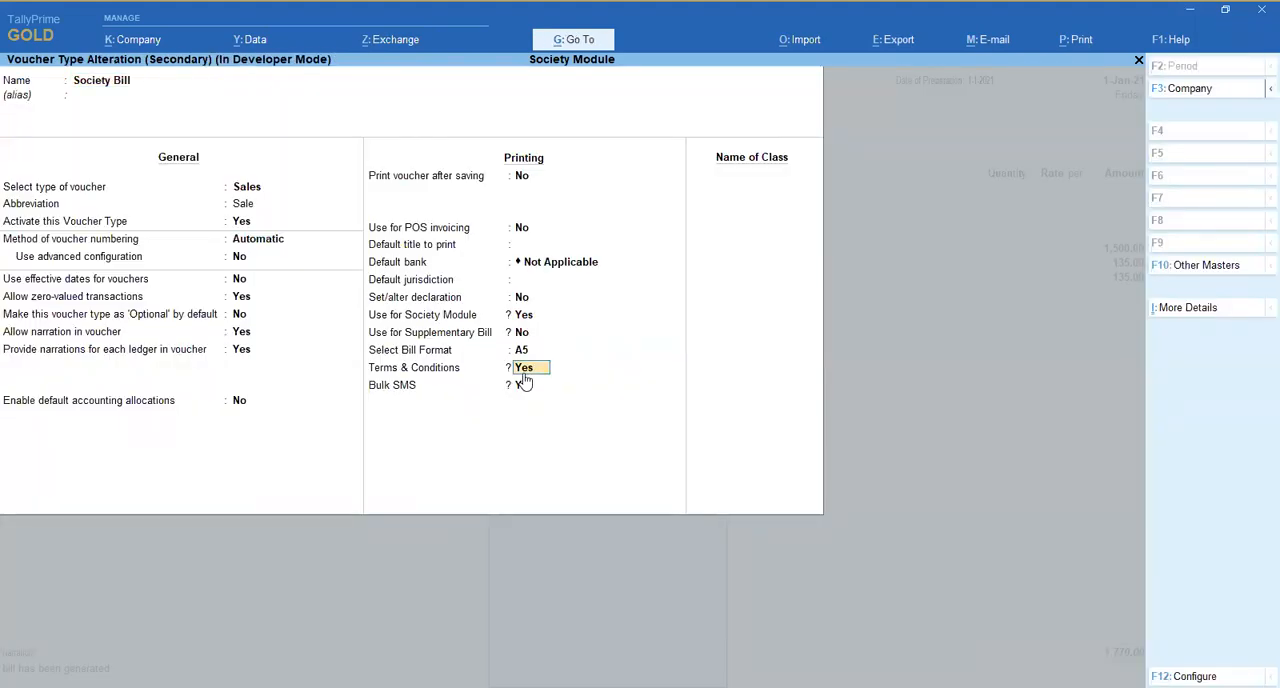
key("Up")
key("Up")
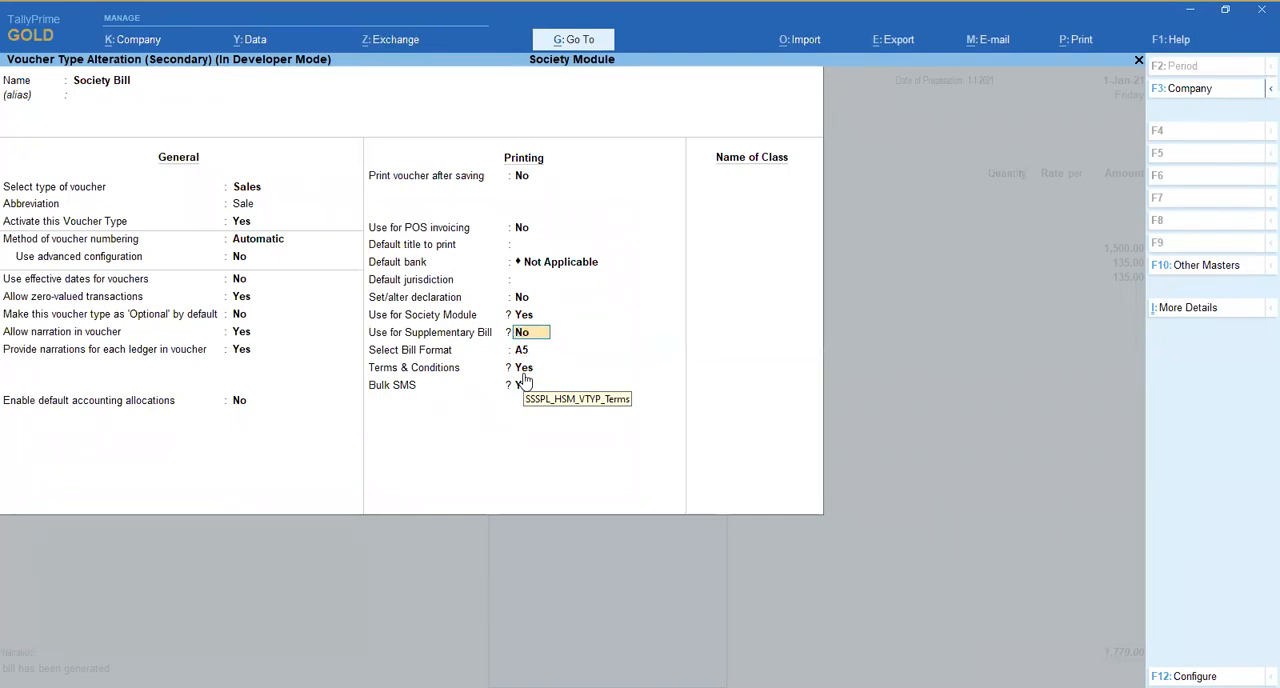
key("Return")
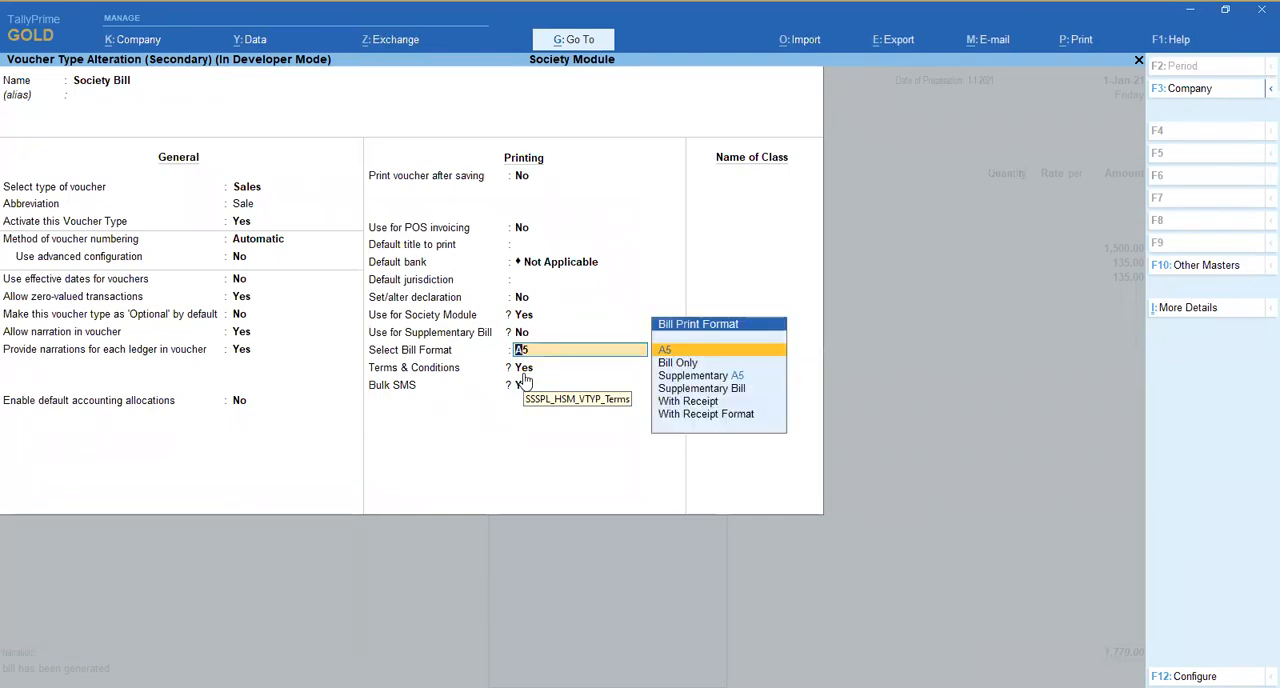
key("Down")
key("Down")
key("Down")
key("Down")
key("Down")
key("Up")
key("Return")
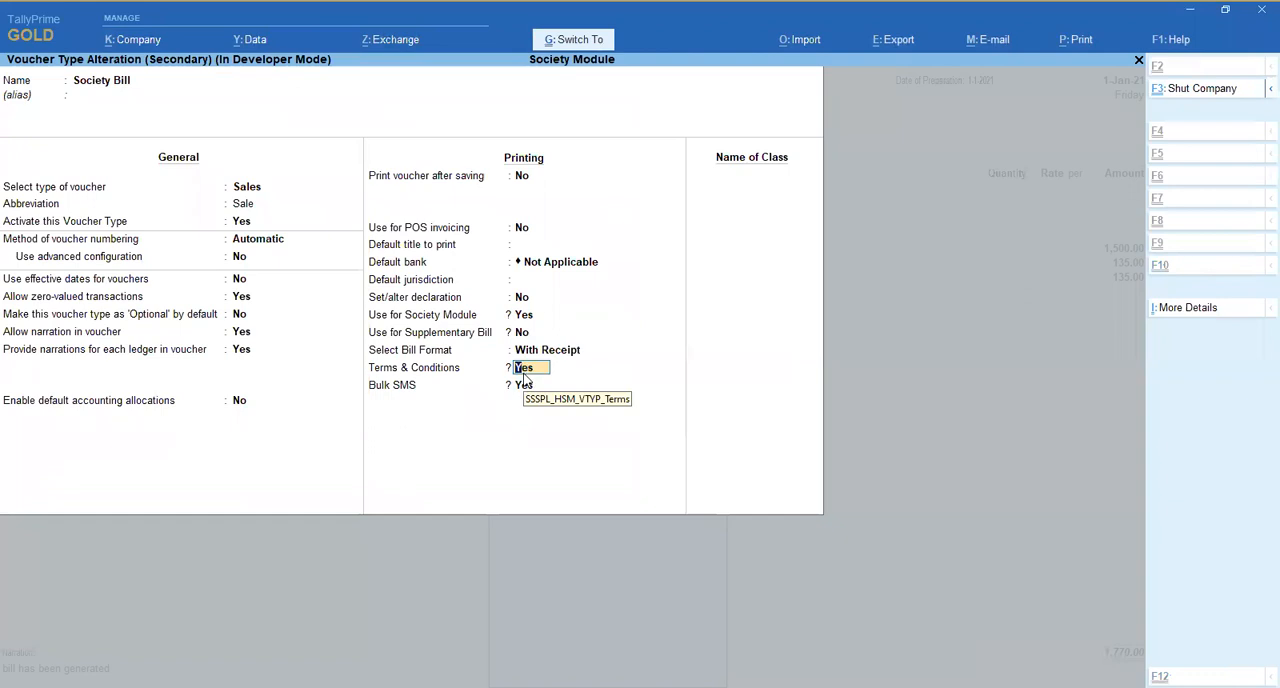
key("ctrl+a")
- Leave bill 3 without saving the voucher and close the Bill Register
key("Escape")
key("Escape")
key("y")
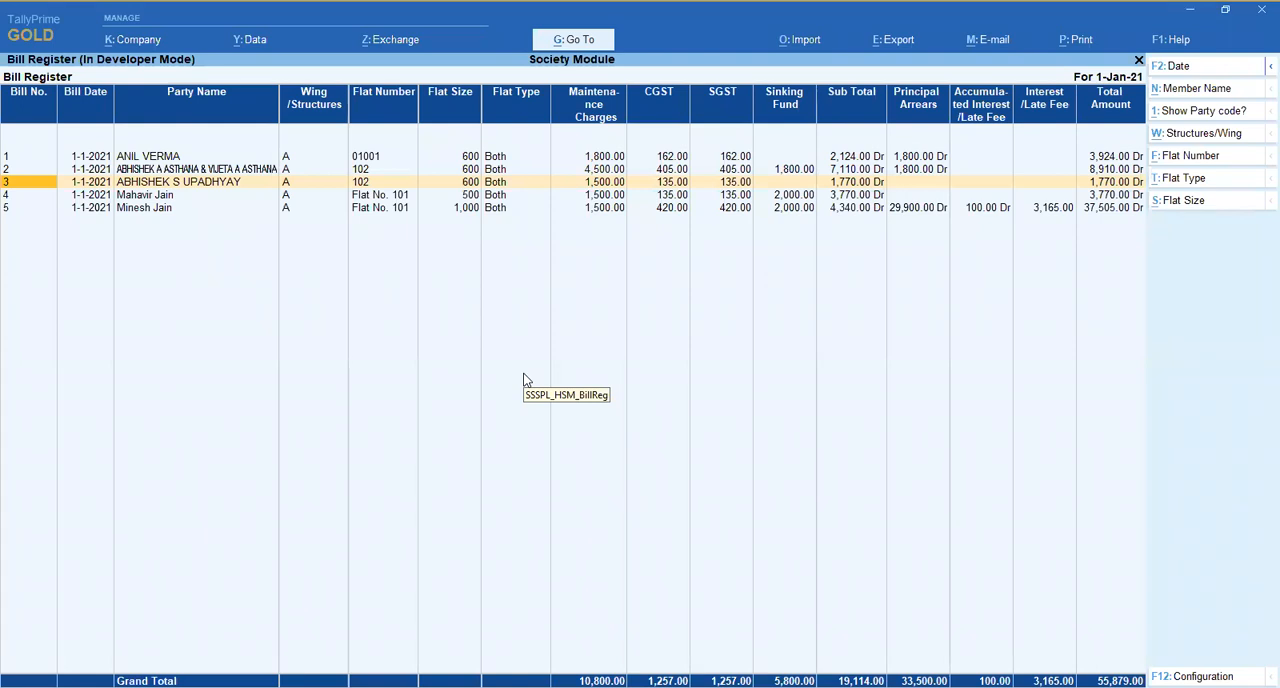
key("Down")
key("Down")
key("Up")
key("Up")
key("Escape")
- Look through the forms and registers offered under Society Reports, and return to the main Society Module options
key("Down")
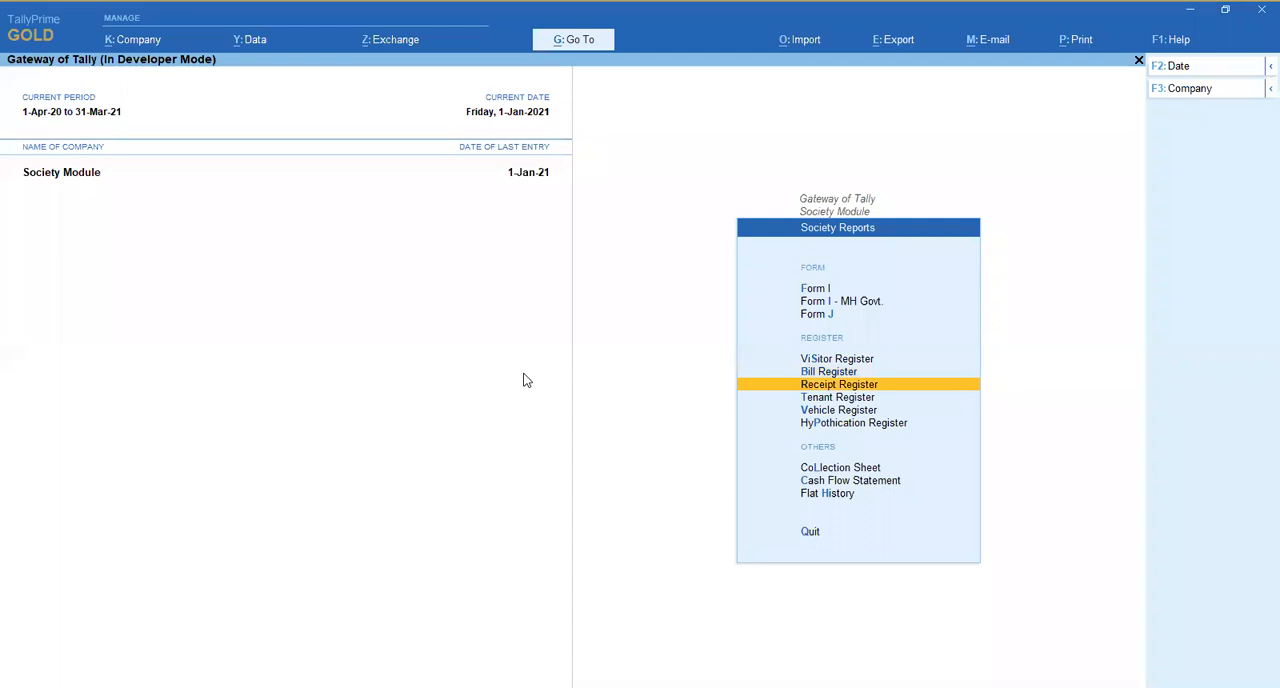
key("Up")
key("Up")
key("Up")
key("Up")
key("Up")
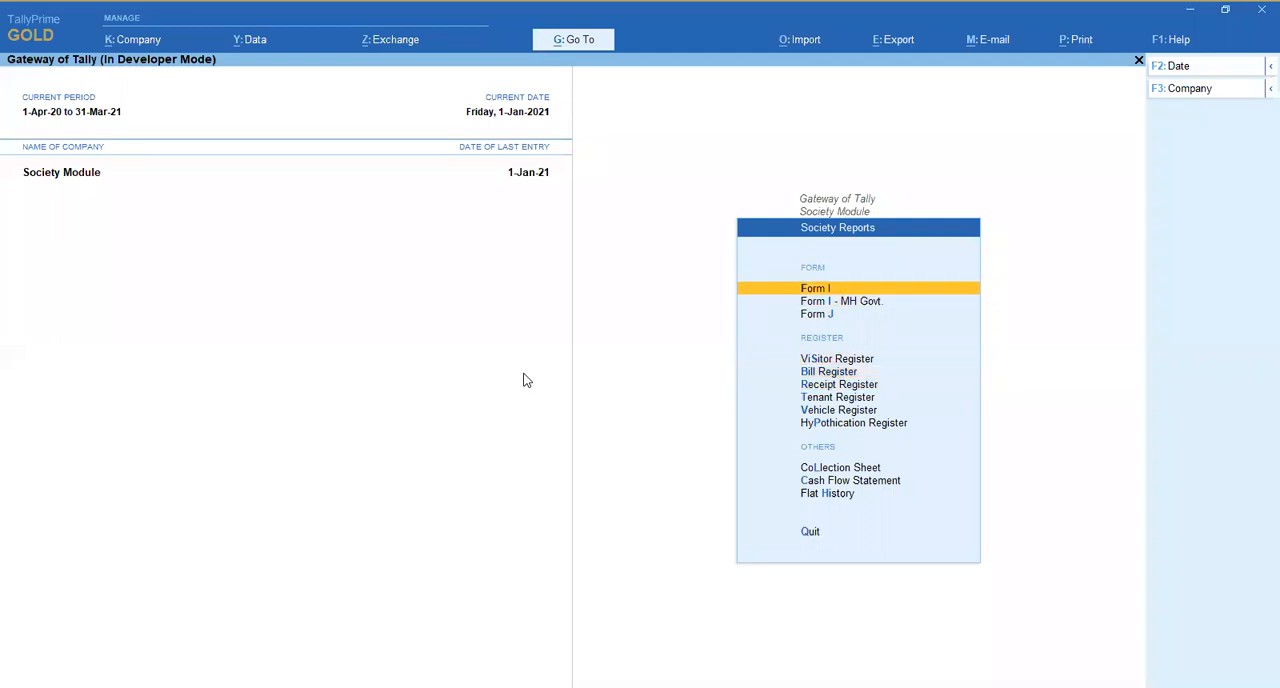
key("Down")
key("Down")
key("Down")
key("Down")
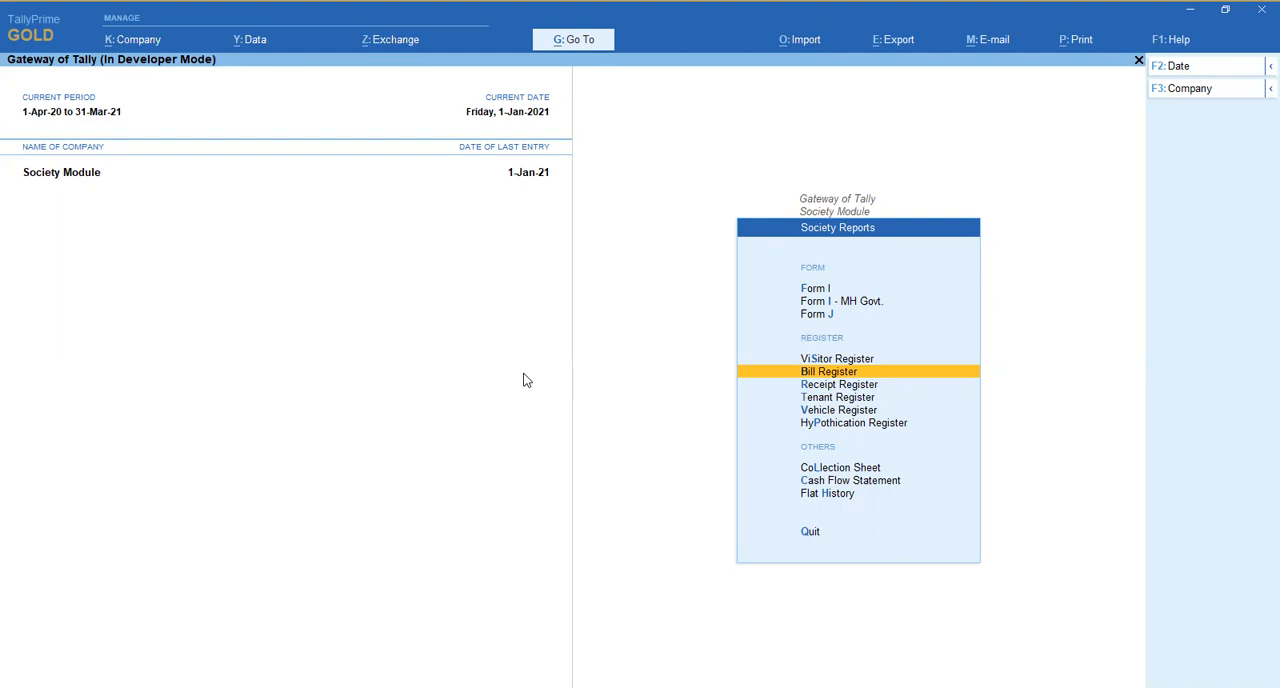
key("Down")
key("Up")
key("Up")
key("Up")
key("Up")
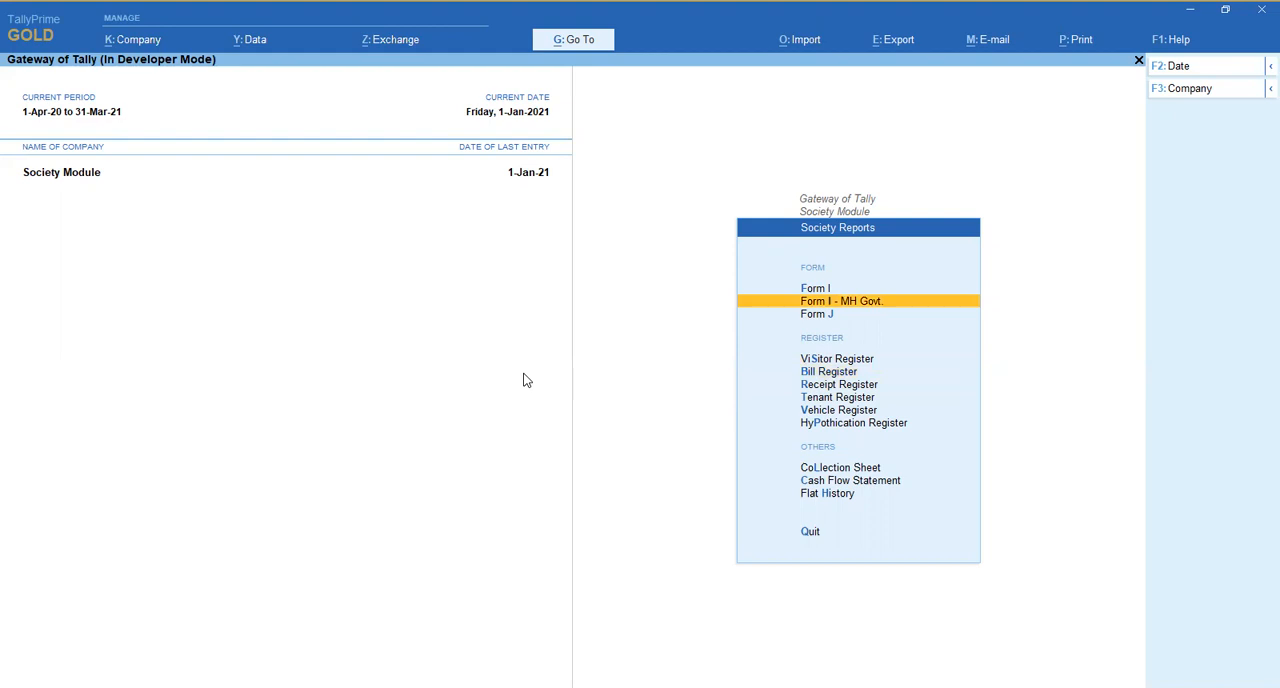
key("Escape")
key("Up")
key("Up")
key("Up")
key("Up")
key("Up")
key("Up")
key("Down")
key("Down")
key("Down")
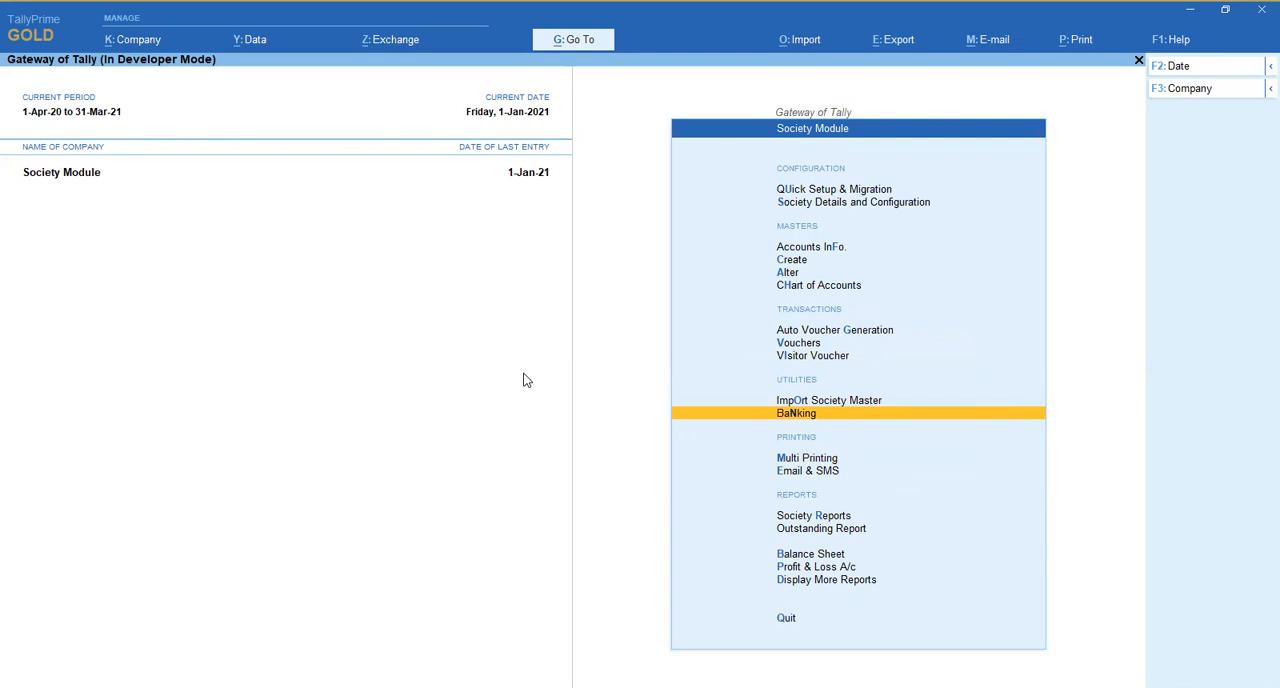
key("Up")
key("Up")
key("Up")
key("Up")
key("Up")
key("Up")
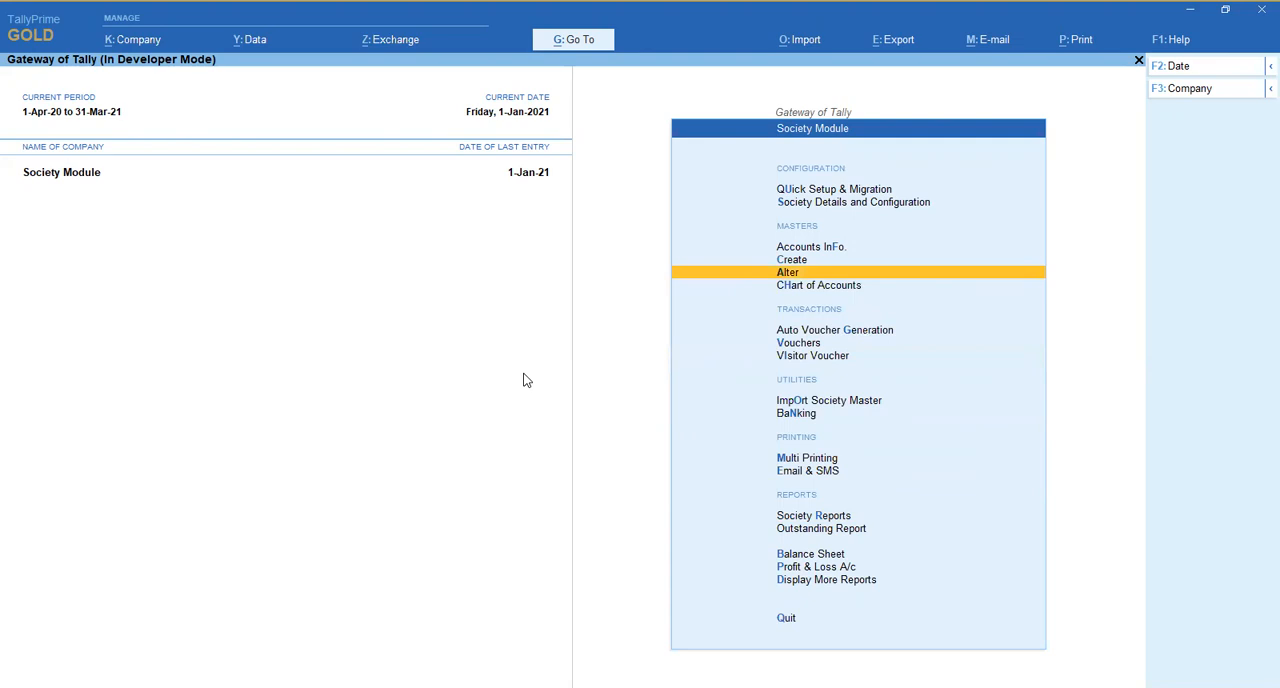
key("Down")
key("Down")
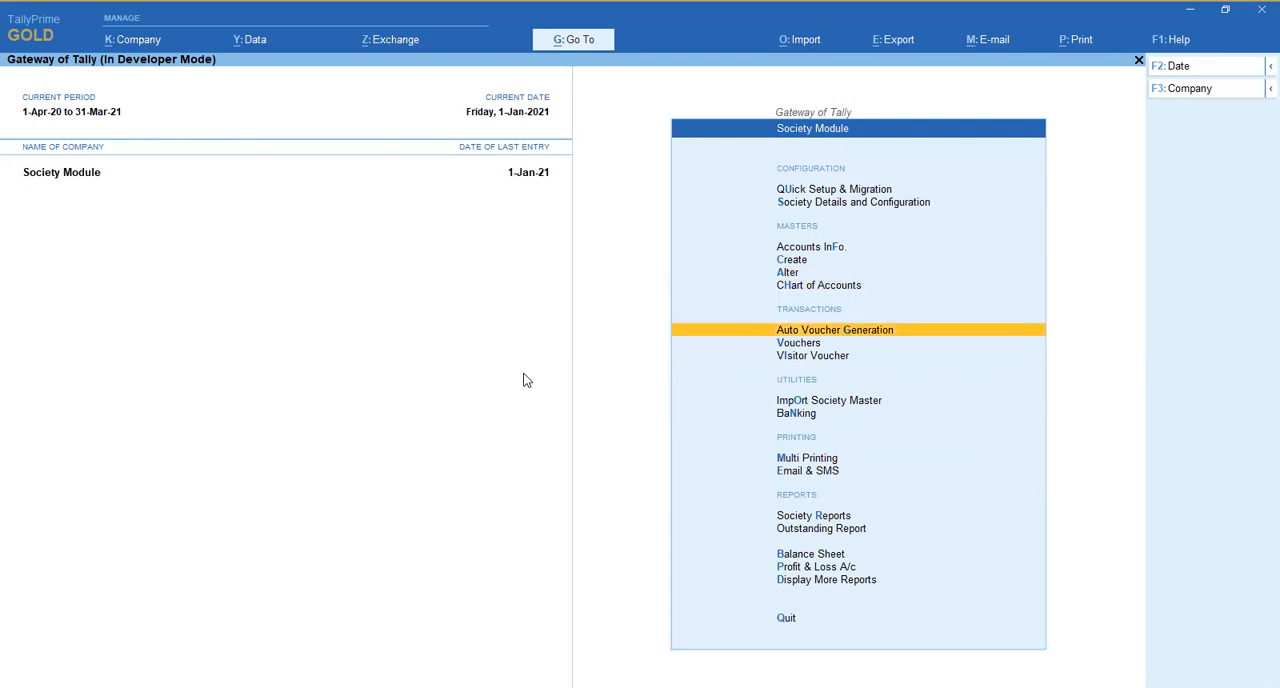
key("Up")
key("Up")
key("Up")
key("Up")
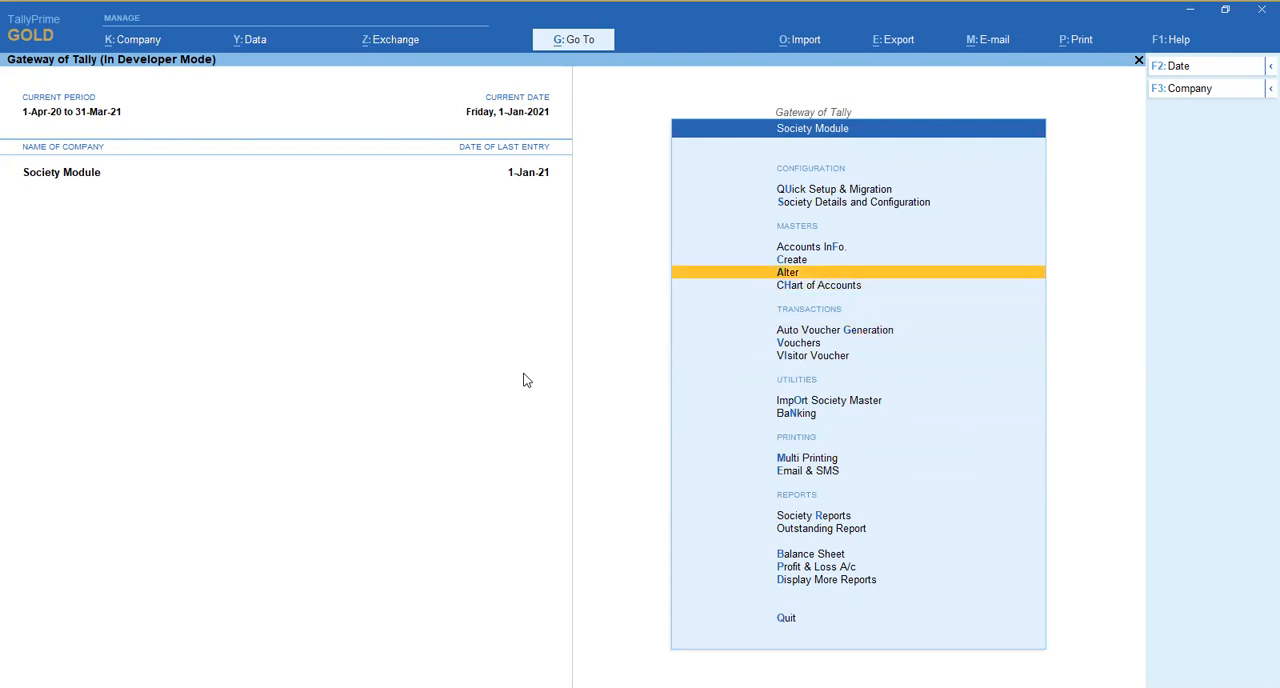
key("Down")
key("Down")
key("Down")
key("Down")
key("Down")
key("Up")
key("Up")
key("Up")
key("Up")
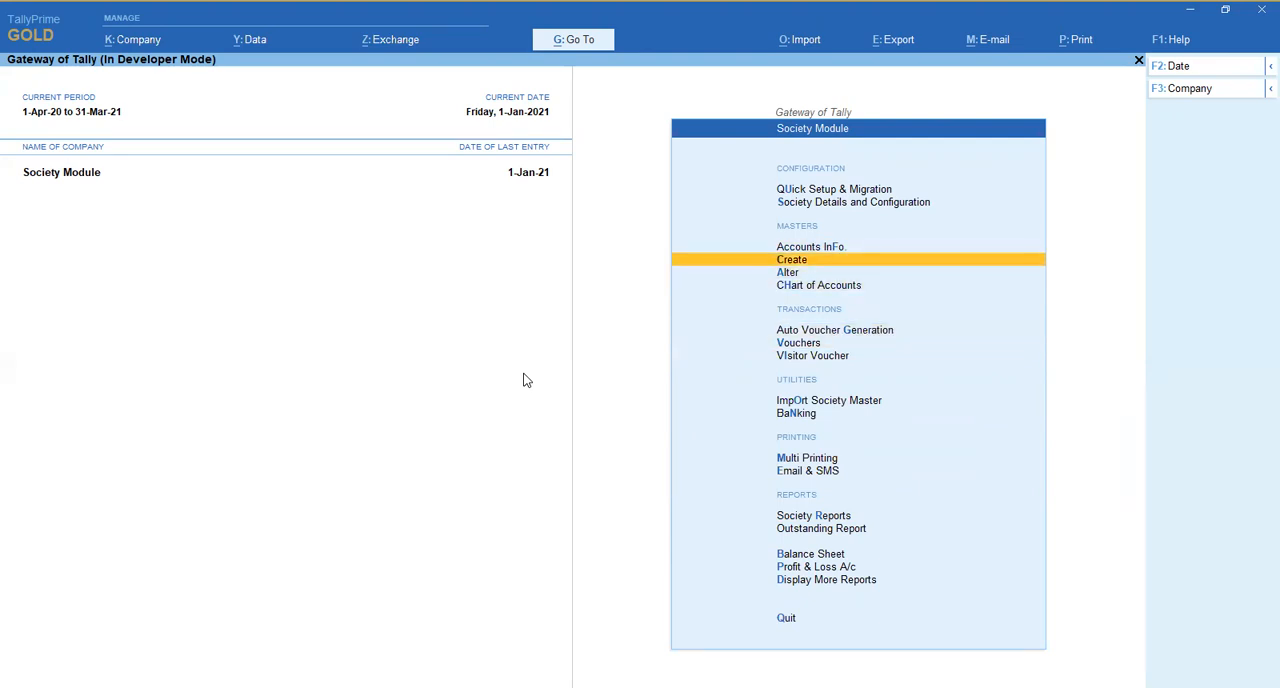
- Open a new visitor voucher, examine its entry columns, and leave it without saving
key("Down")
key("Down")
key("Down")
key("Down")
key("Down")
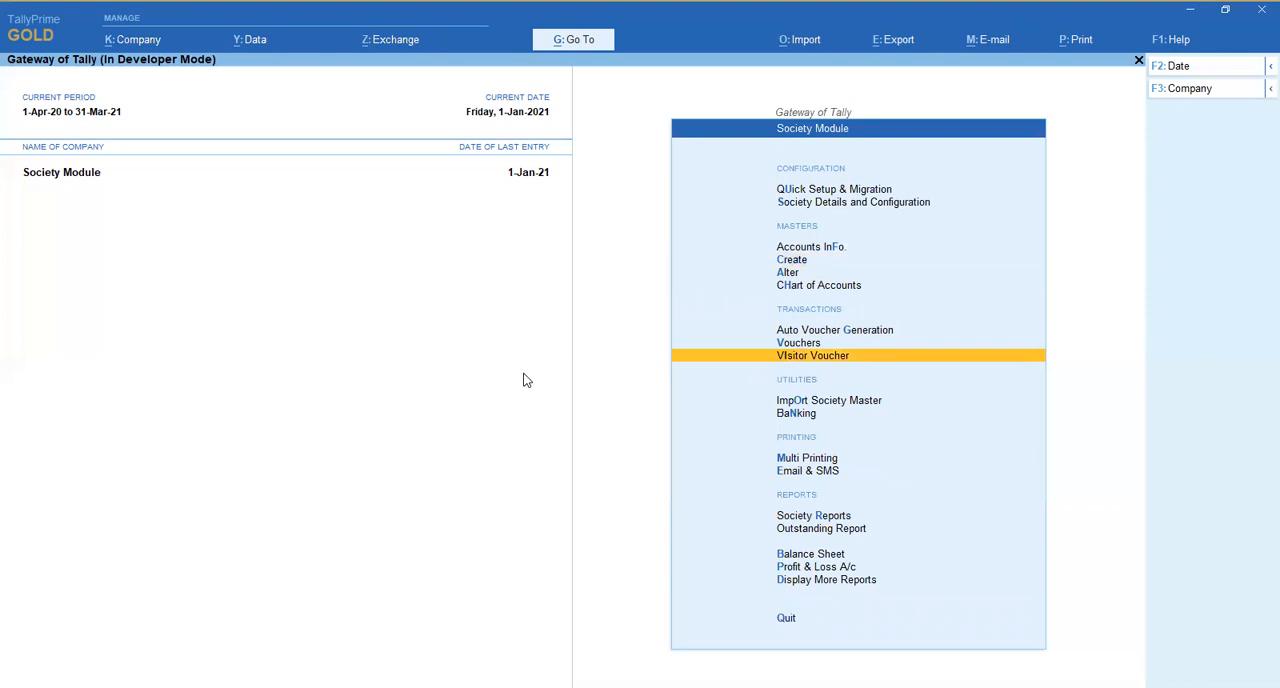
key("Return")
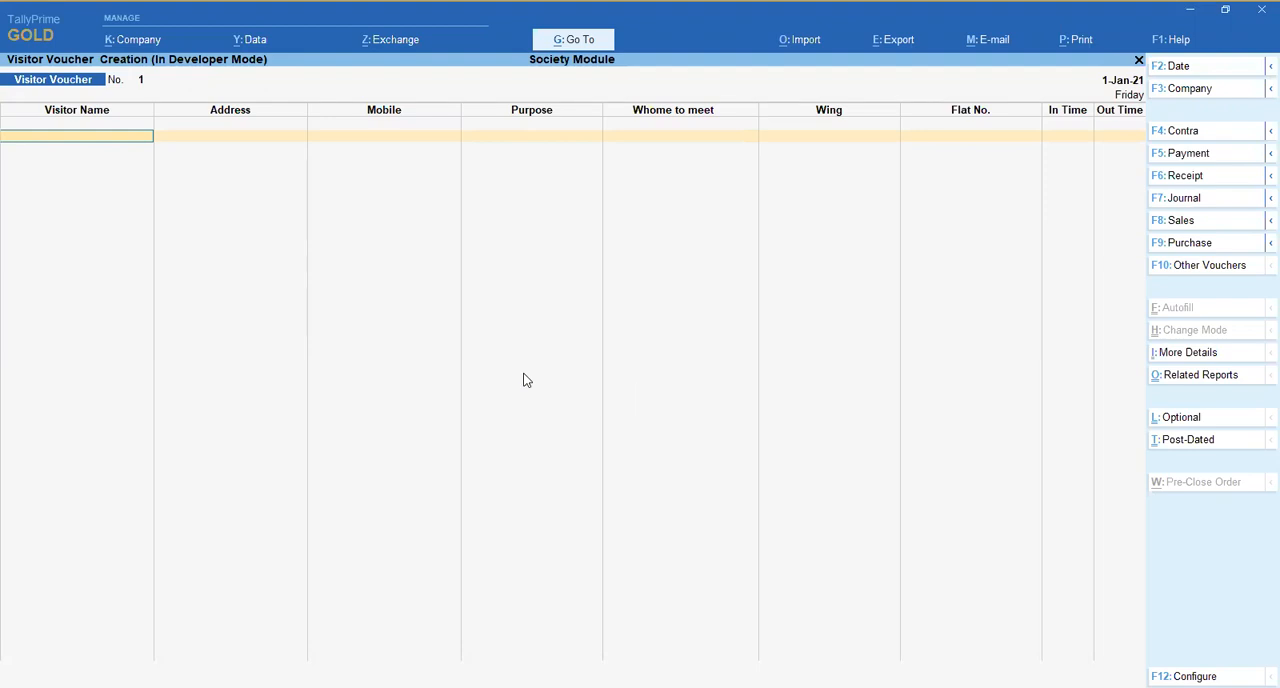
key("Escape")
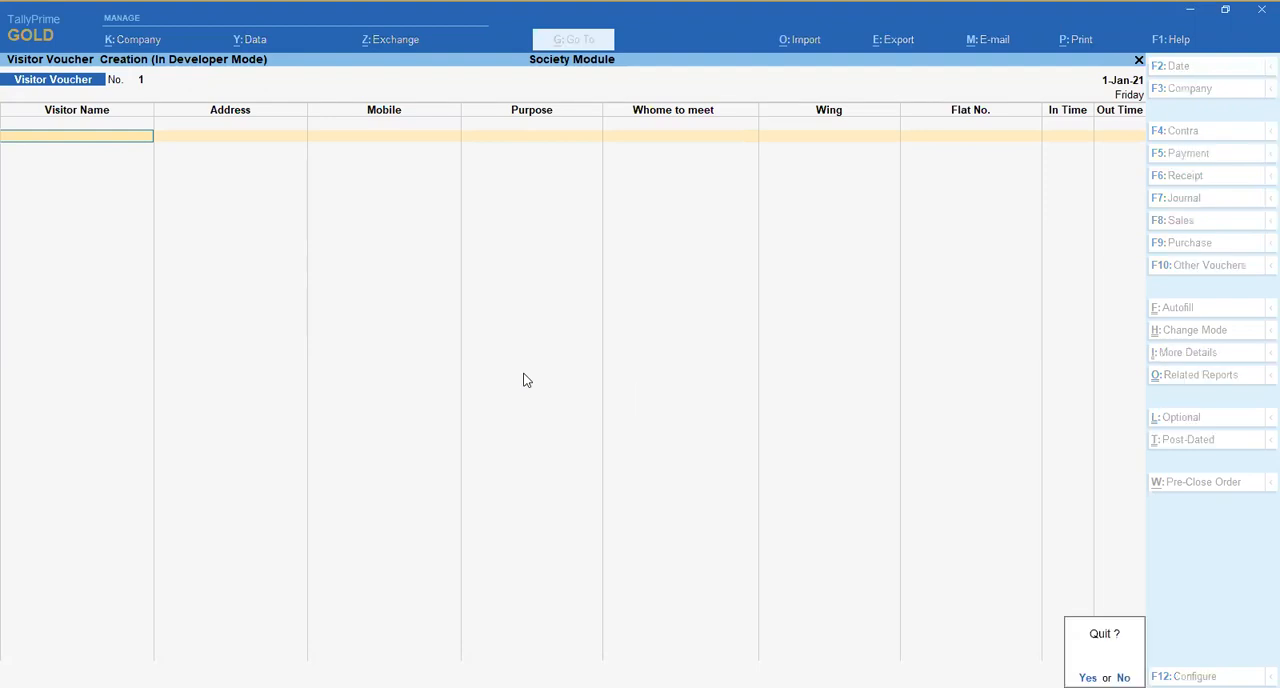
key("y")
- Open Bill Printing from the Multi Printing reports to prepare printing several society bills together
key("Down")
key("Down")
key("Up")
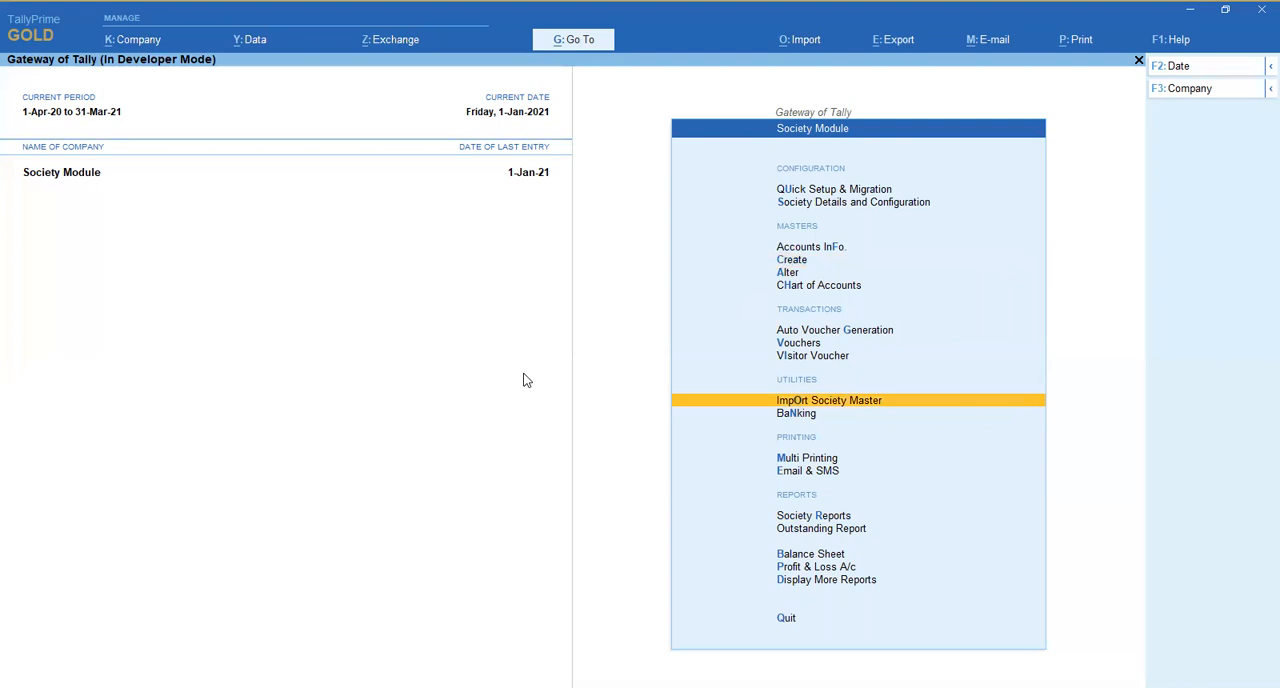
key("Down")
key("Down")
key("Up")
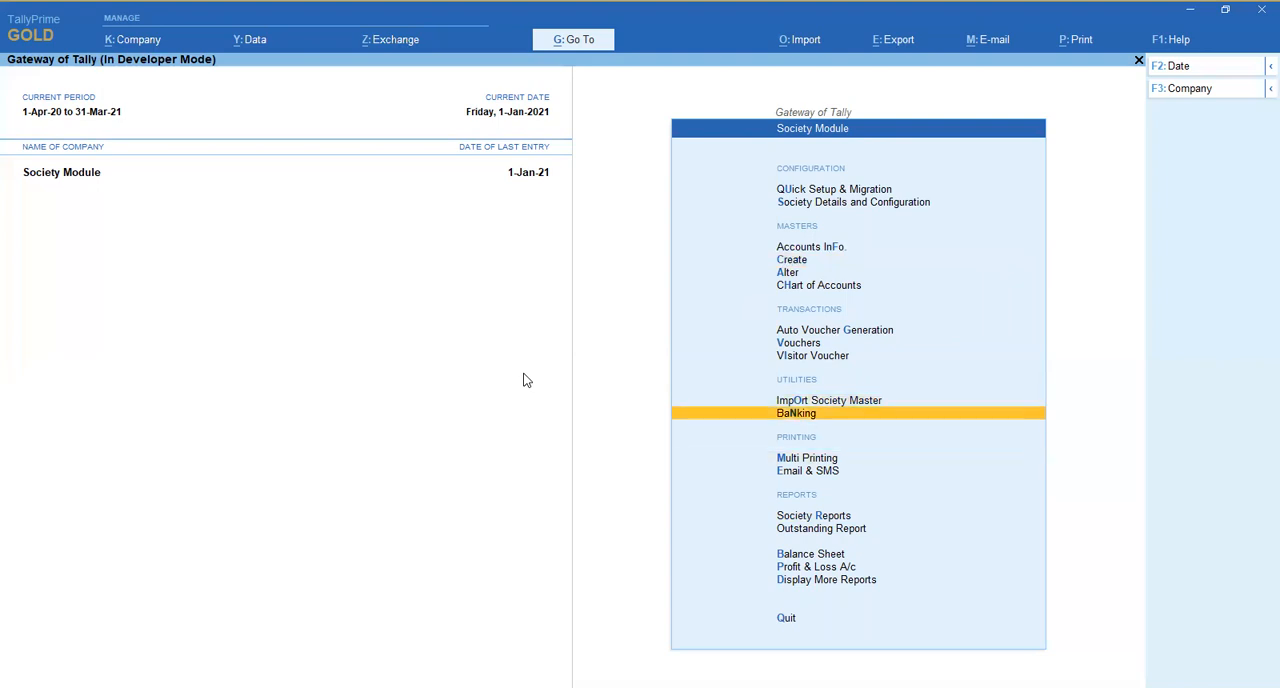
key("Down")
key("Down")
key("Up")
key("Return")
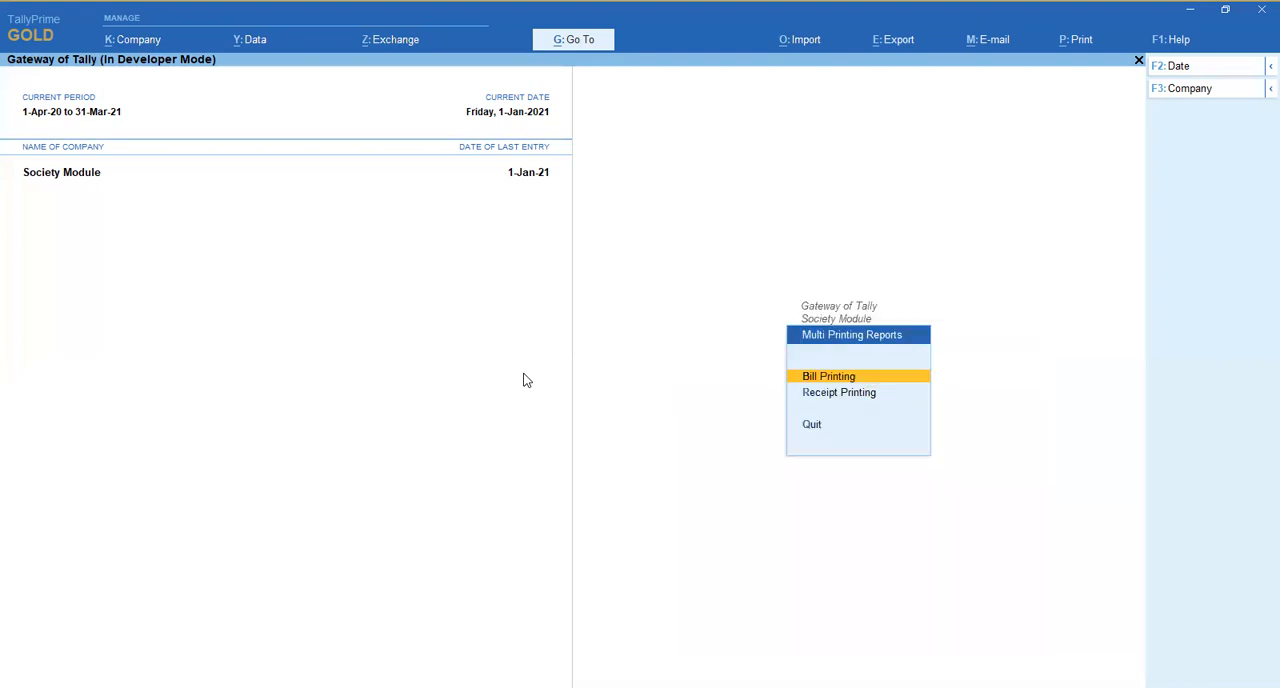
key("Return")
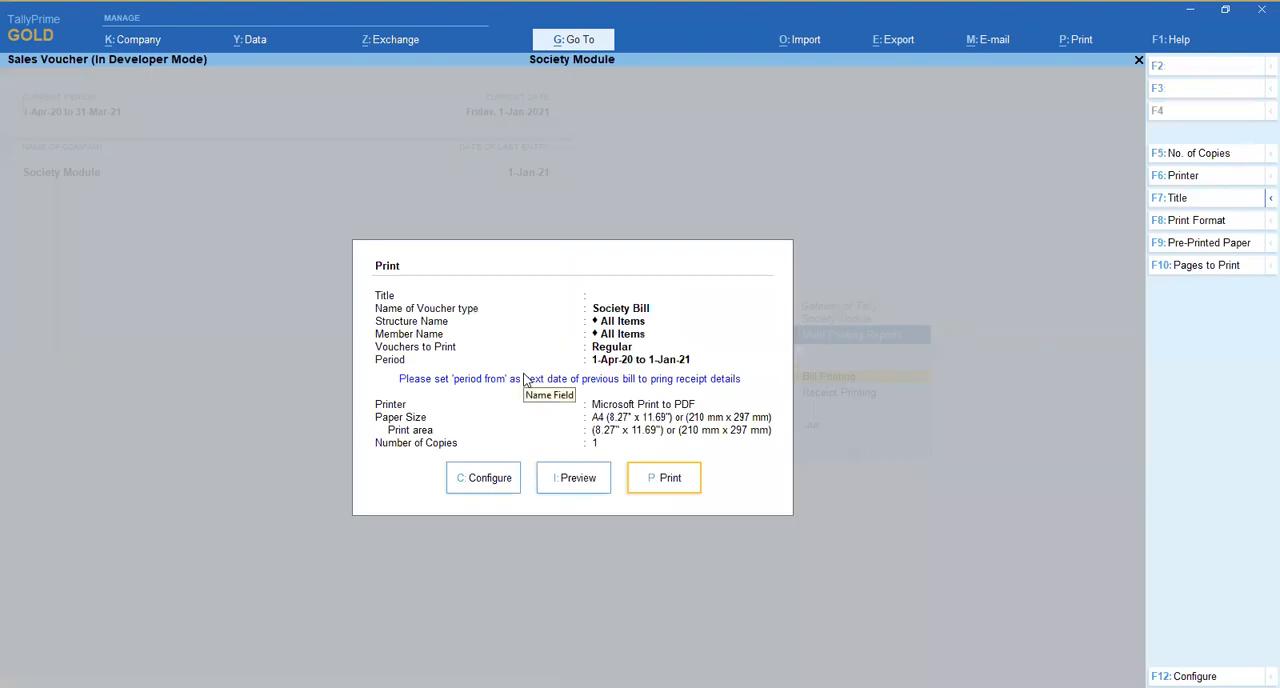
- Open the bill print configuration and keep Vouchers to Print set to Regular
key("Left")
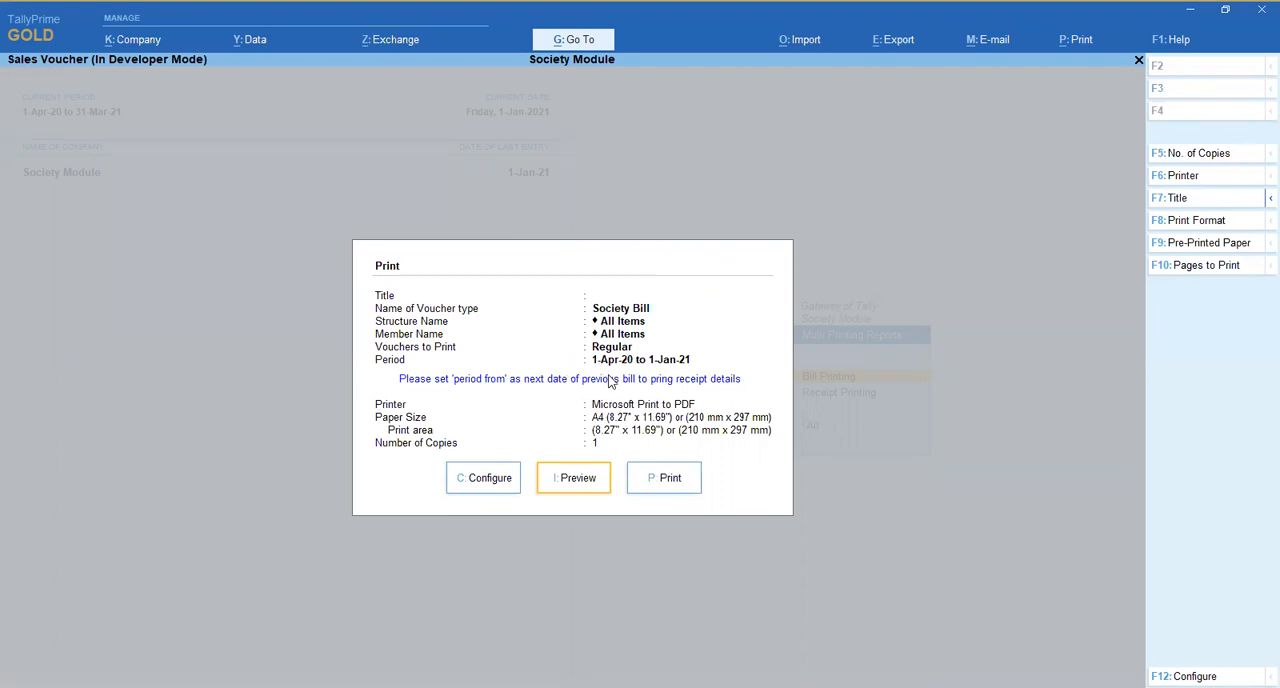
key("c")
key("Down")
key("Down")
key("Down")
key("Return")
key("BackSpace")
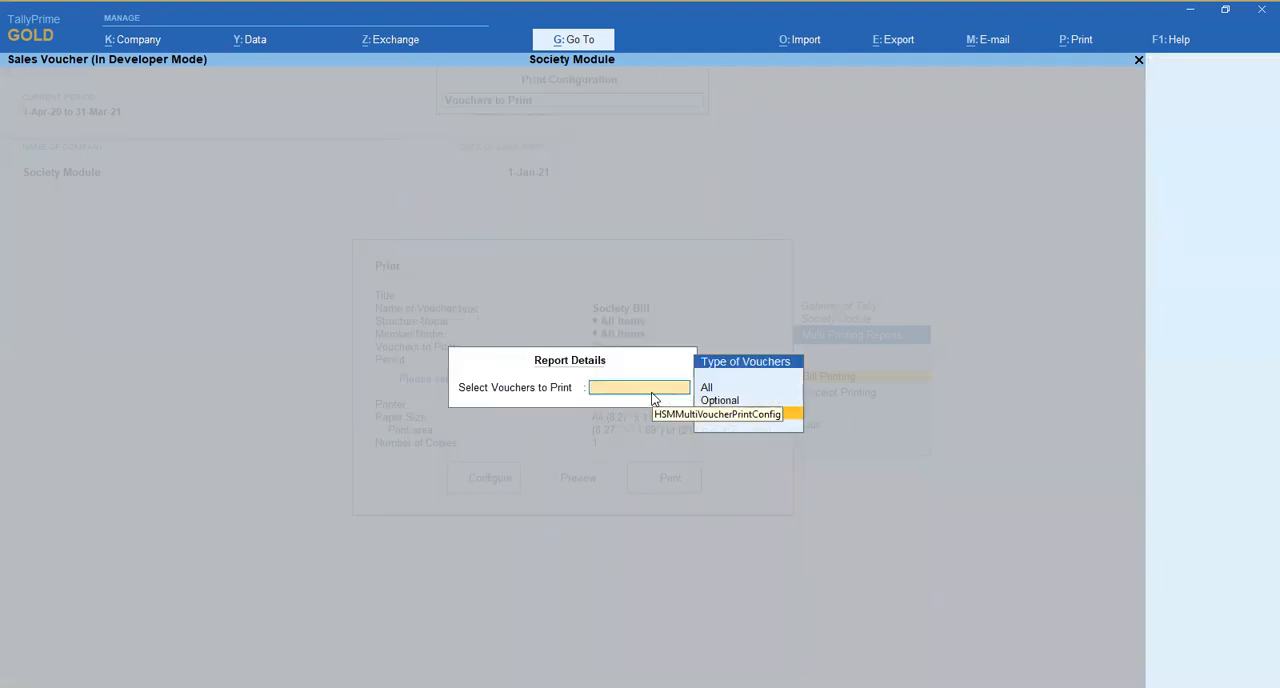
key("Return")
- Set the bill printing period to the single day 1-Jan-21
key("Up")
key("Up")
key("Down")
key("Down")
key("Down")
key("Return")
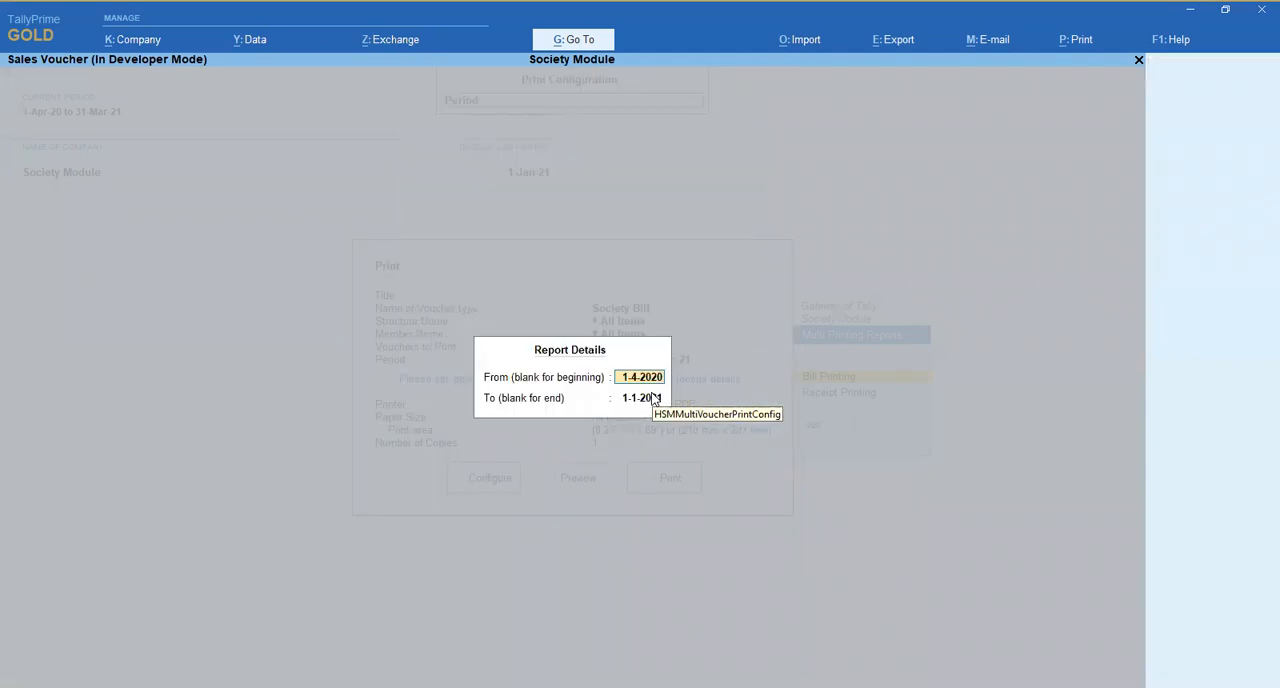
type("1")
key("Return")
key("Return")
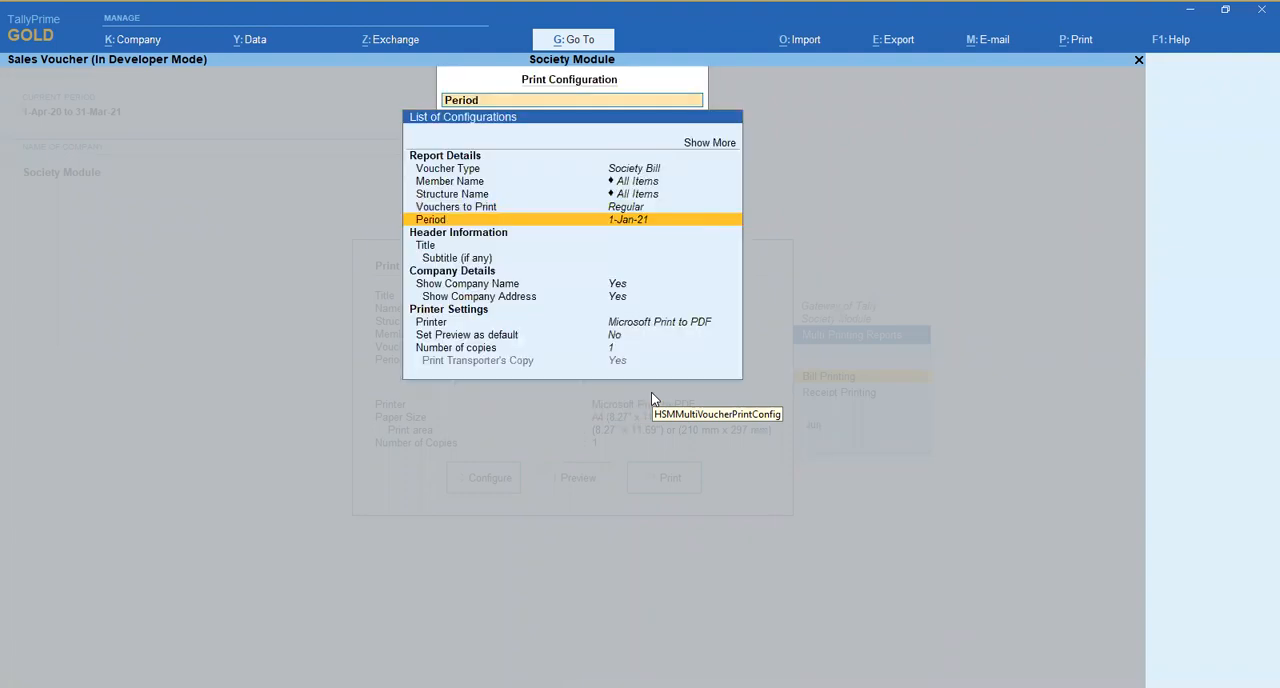
- Keep Vouchers to Print set to Regular and accept the bill print configuration
key("Up")
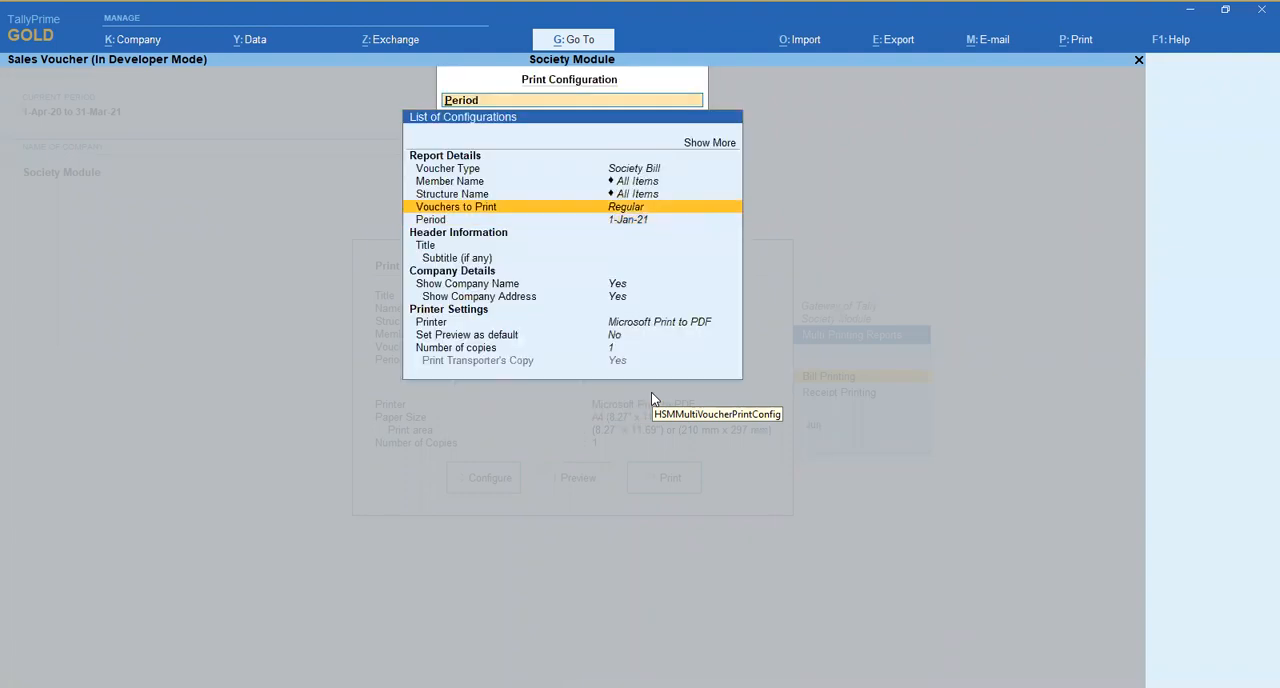
key("Return")
key("Return")
key("ctrl+a")
key("Right")
key("Left")
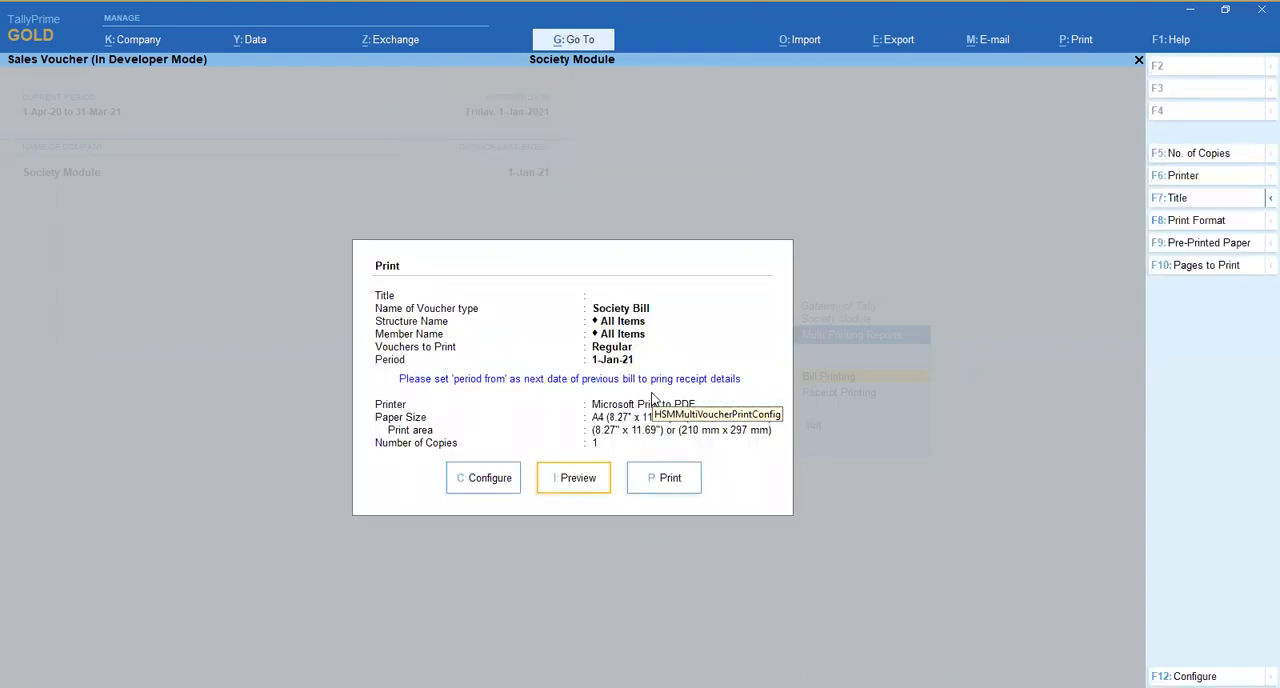
- Preview the society bills dated 1-Jan-21, page through them back to the first bill, and close the preview
key("Return")
key("Return")
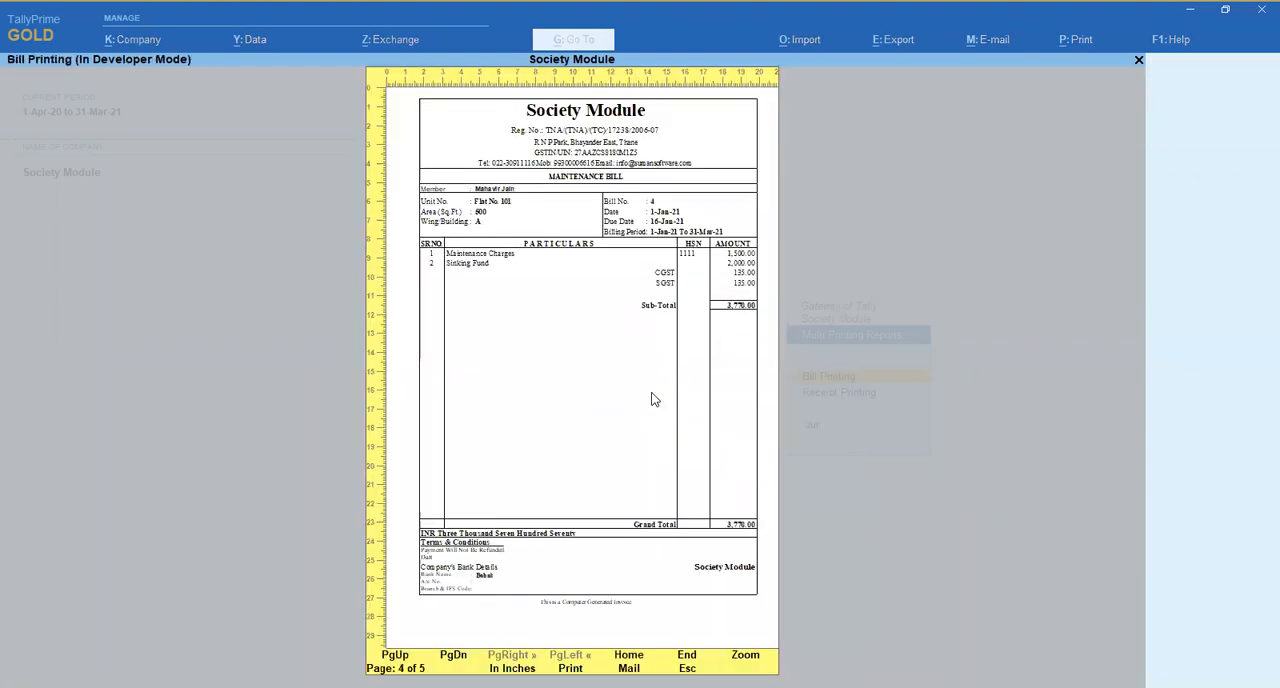
key("Page_Down")
key("Page_Up")
key("Page_Up")
key("Page_Up")
key("Page_Up")
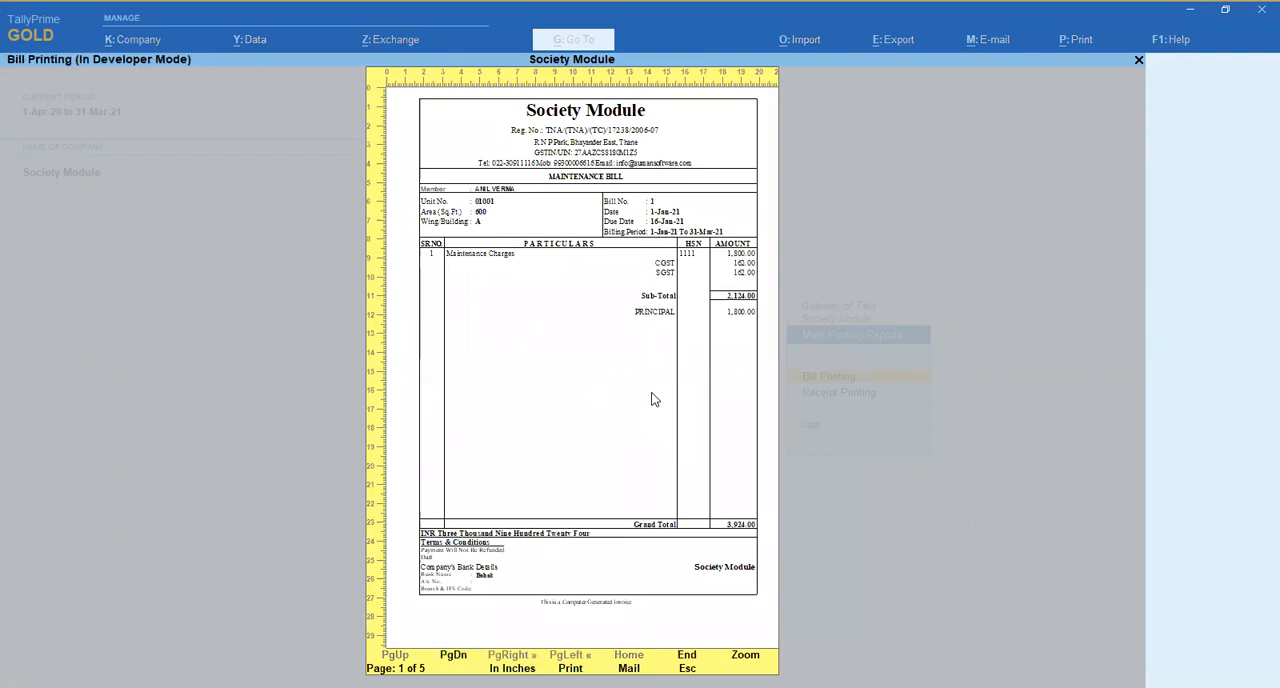
key("Escape")
key("Escape")
- Reopen Bill Printing to review its print settings and close it without printing
key("Down")
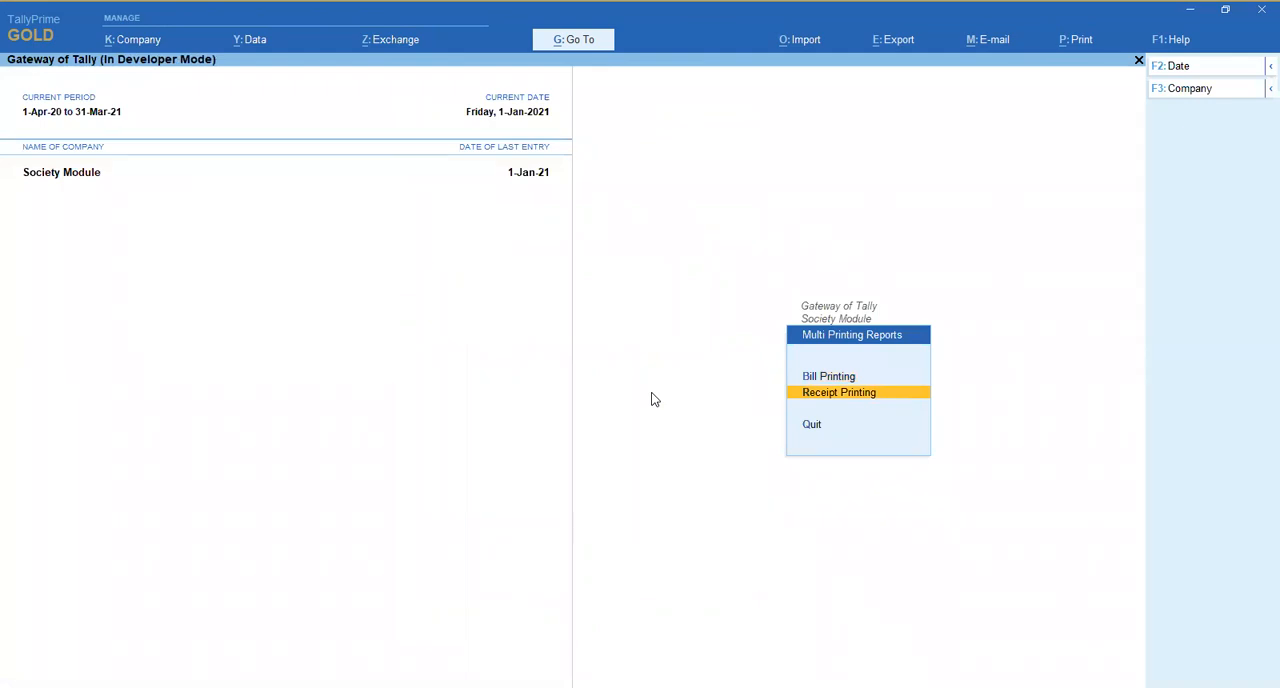
key("Up")
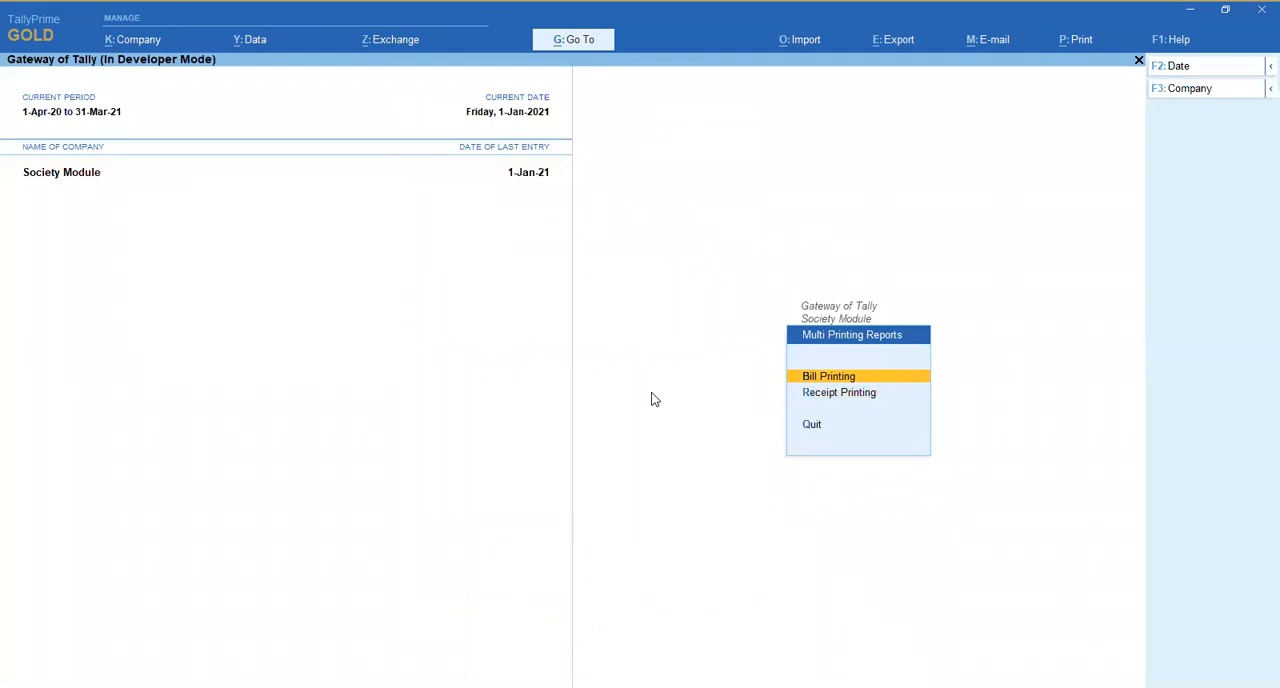
key("Return")
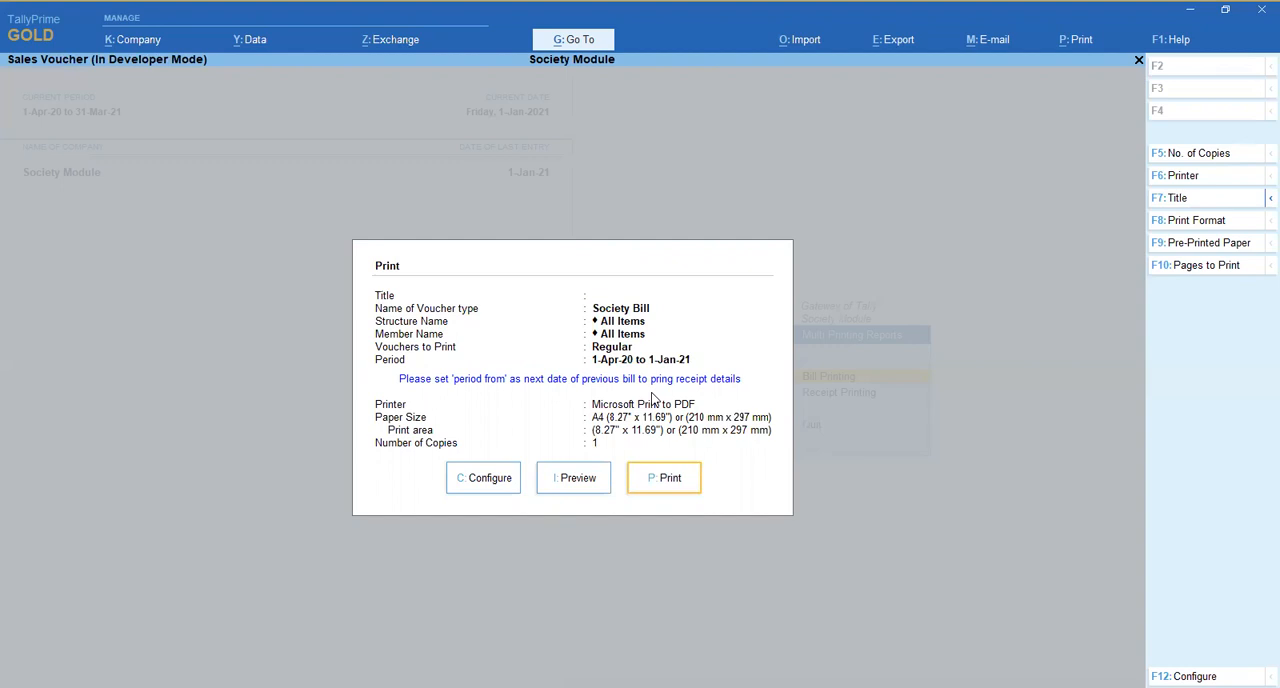
key("Escape")
- Open Receipt Printing and set the receipt printing period to 1-Apr-20 to 1-Jan-21
key("Down")
key("Return")
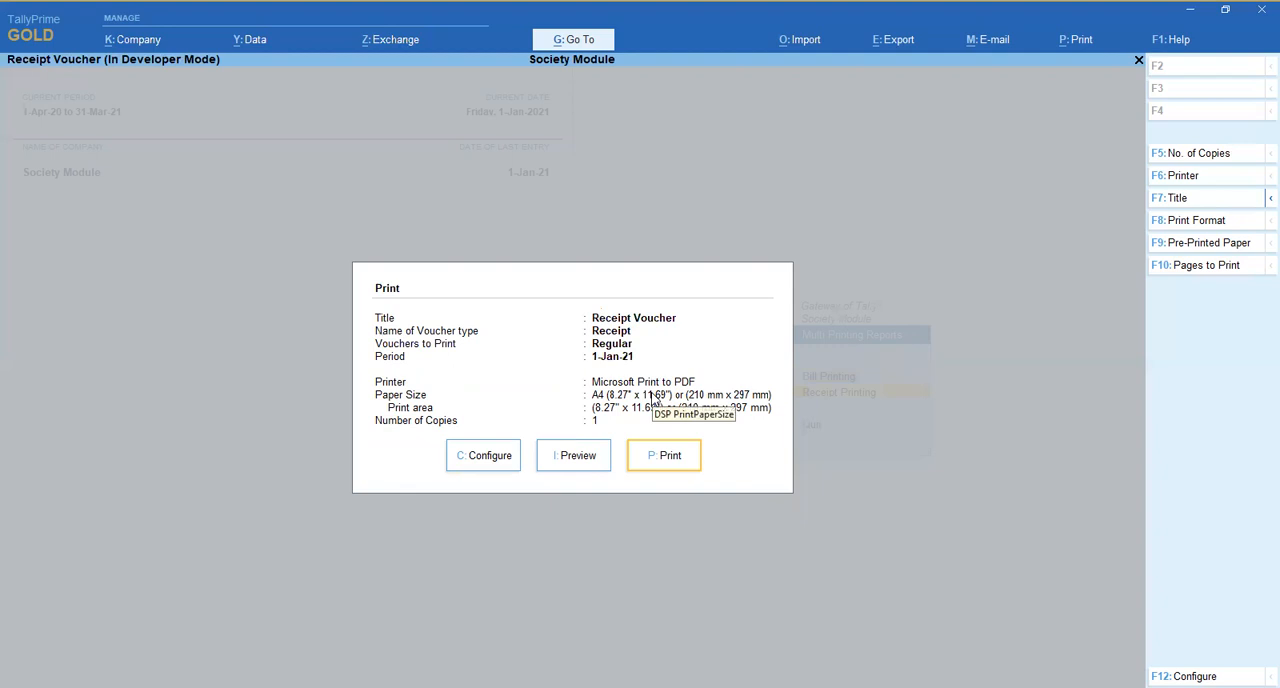
key("Left")
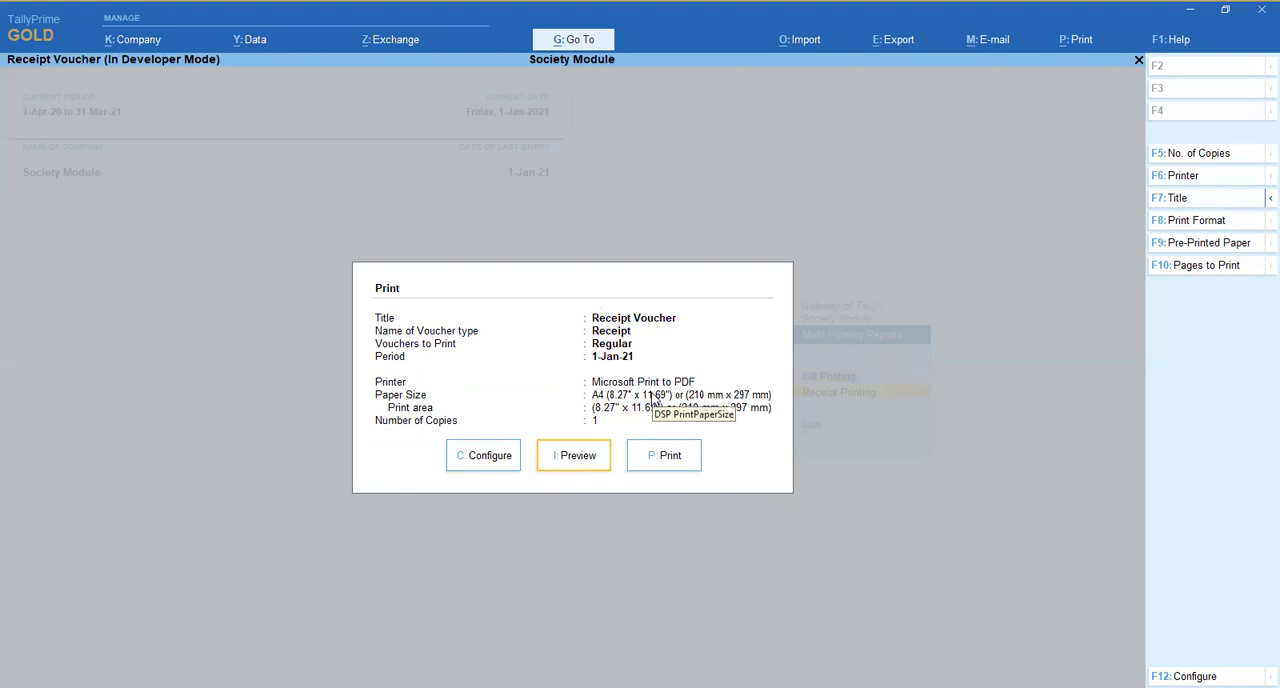
key("Left")
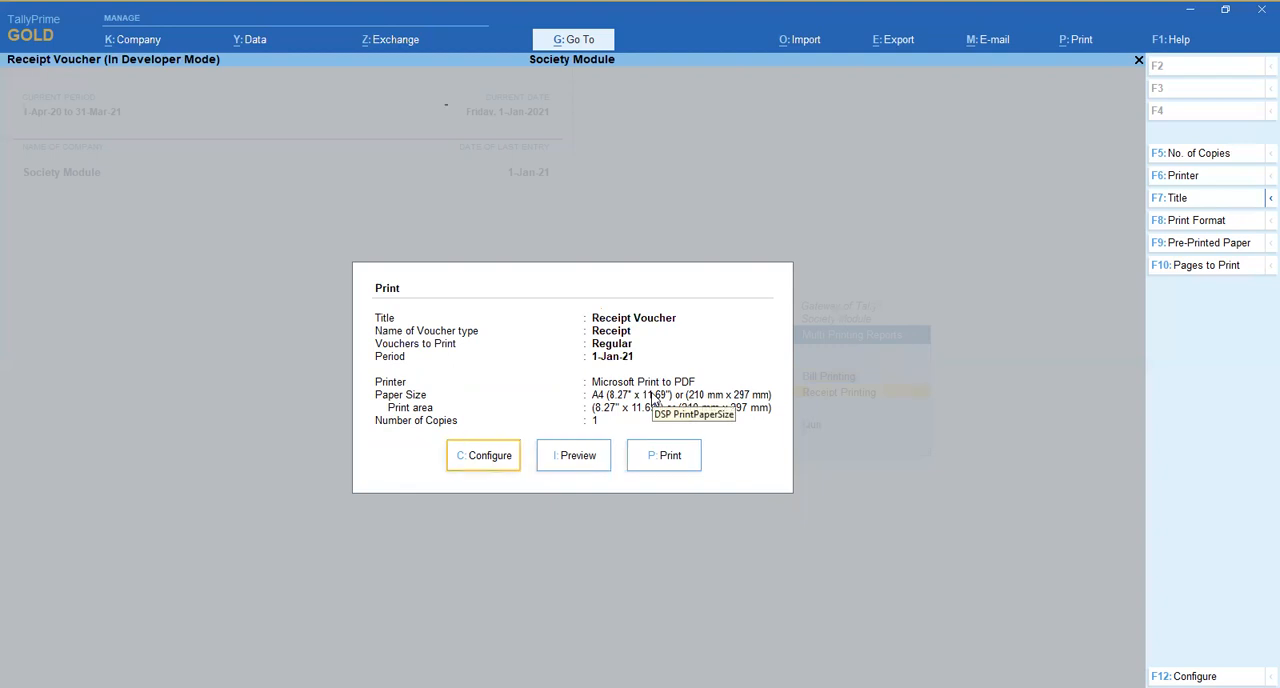
key("Return")
key("Down")
key("Down")
key("Return")
type("1-4")
key("Return")
key("Return")
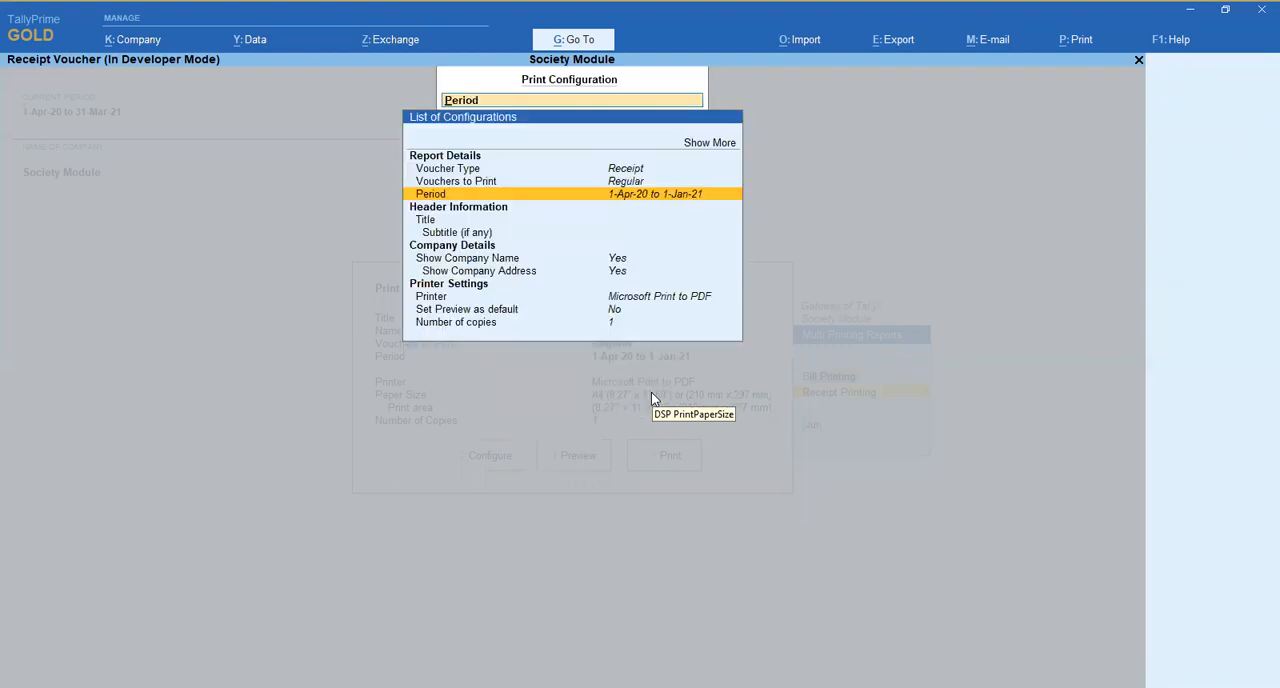
key("Escape")
- Preview the receipts for the configured period and page back and forth to compare them
key("Right")
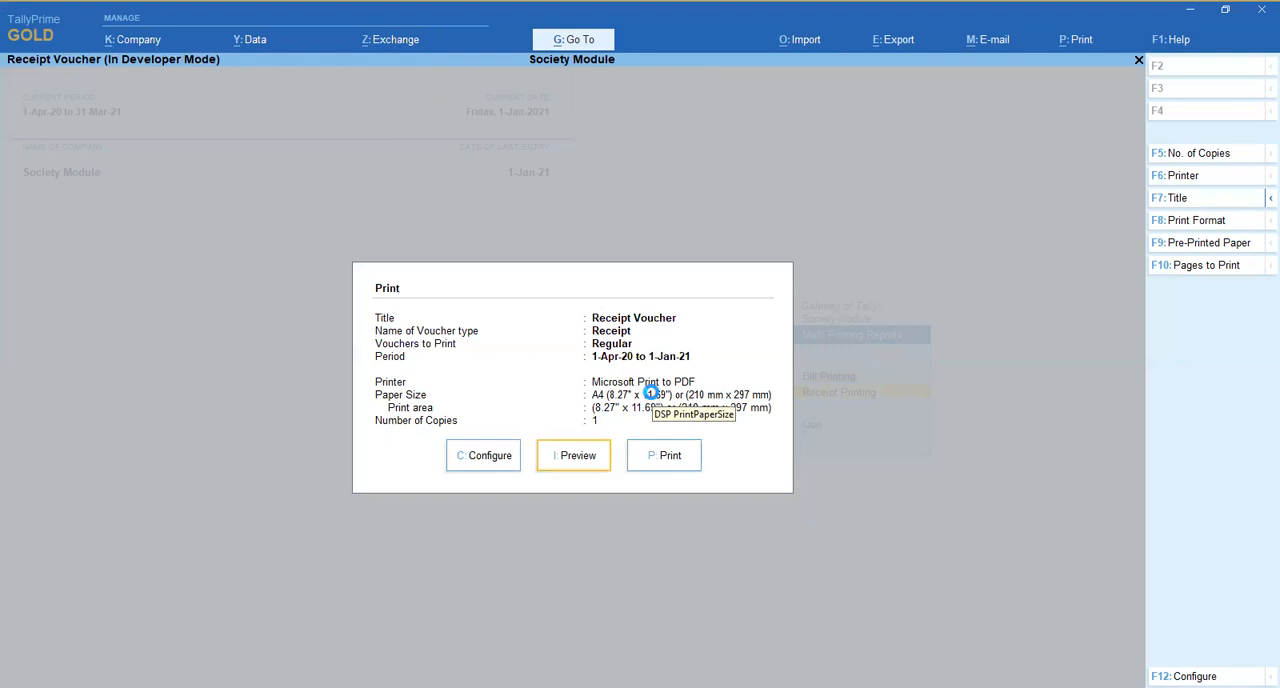
key("Return")
key("Page_Down")
key("Page_Up")
key("Page_Down")
key("Page_Up")
key("Page_Down")
key("Page_Up")
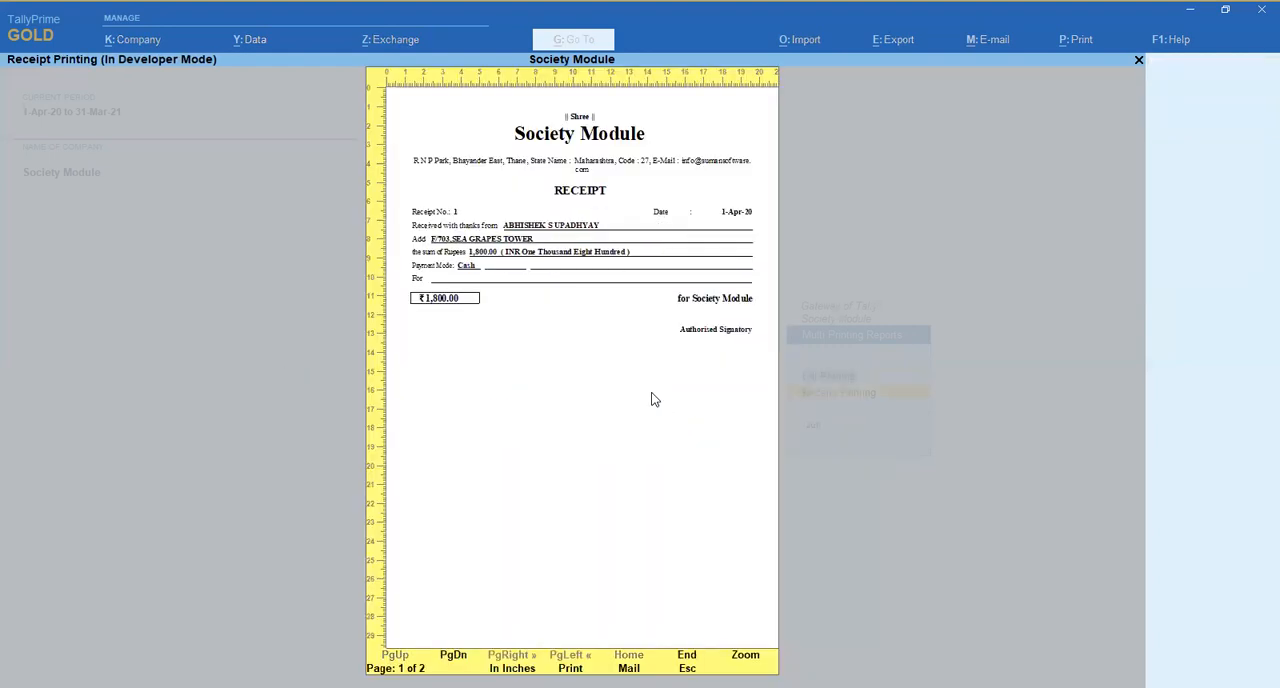
key("Page_Down")
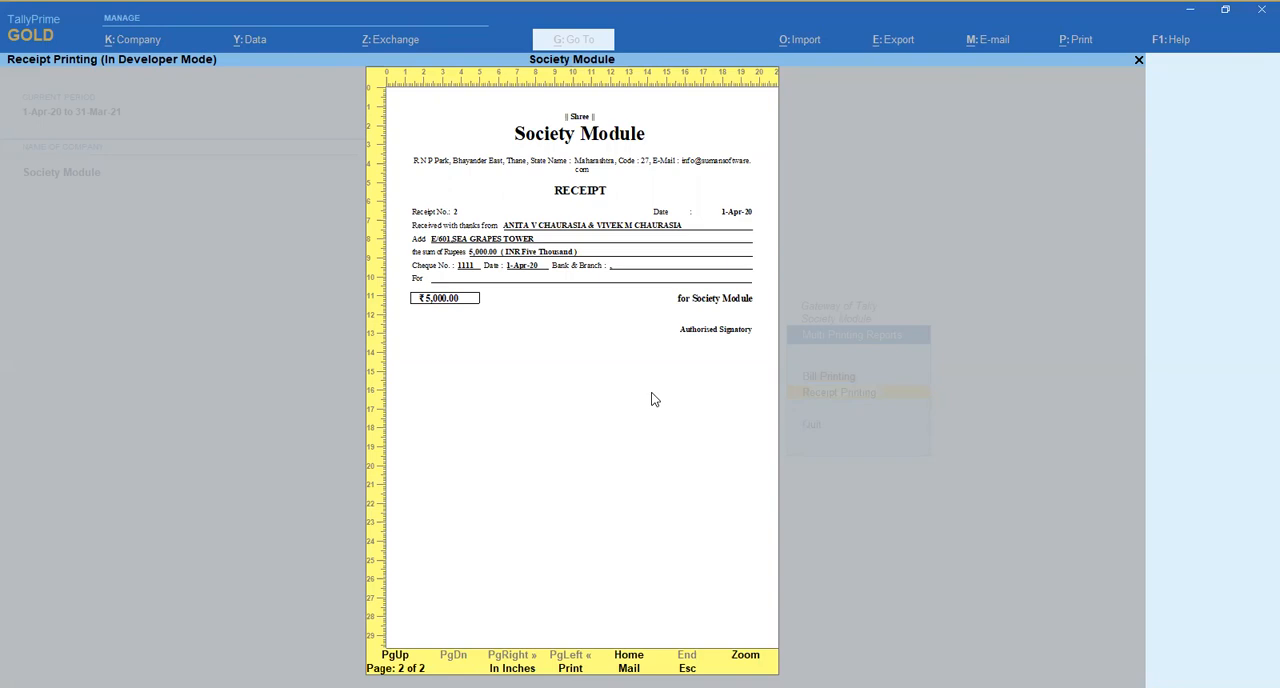
key("Page_Up")
key("Page_Down")
key("Page_Up")
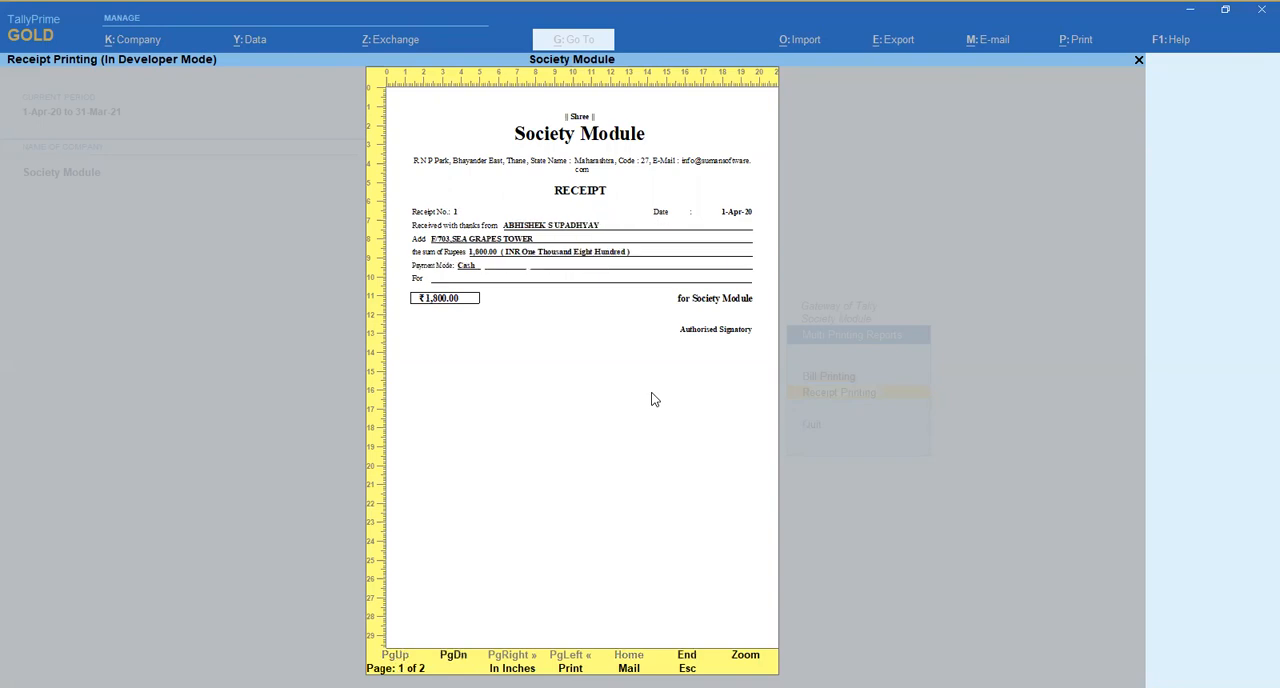
- Enlarge the previewed first receipt to examine its details, restore the page view, and leave Receipt Printing
key("alt+z")
scroll(651, 399, "down", 1)
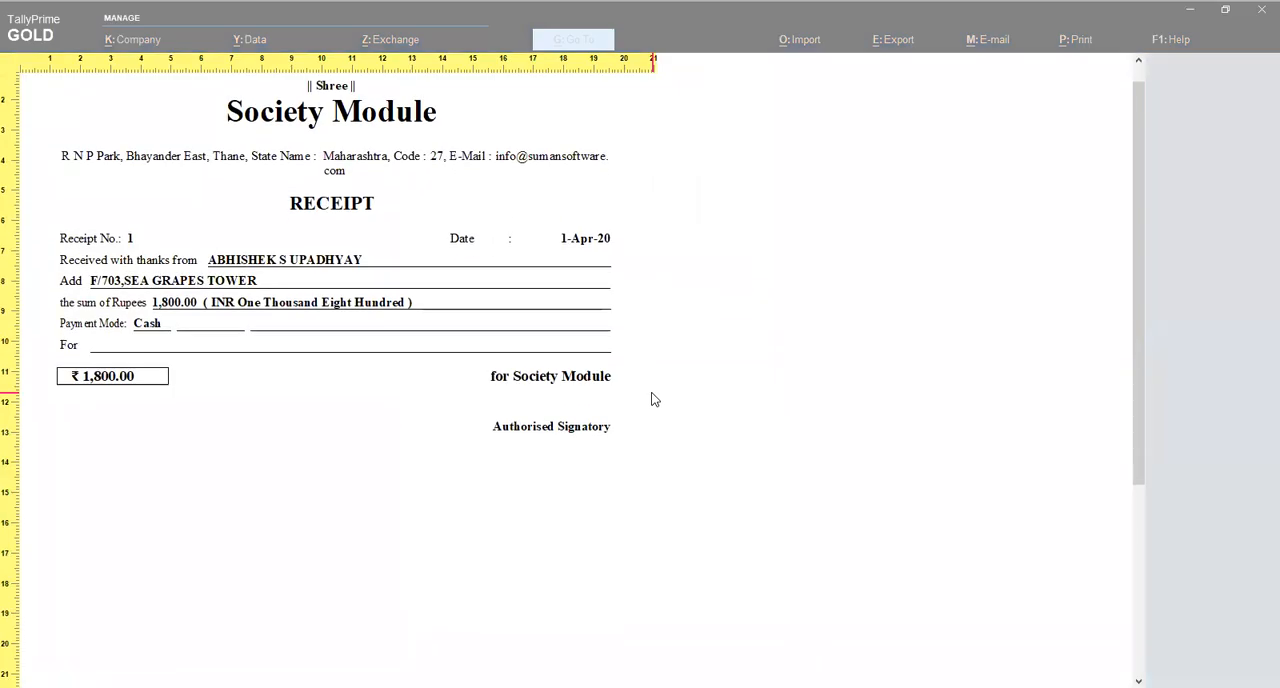
scroll(651, 399, "down", 3)
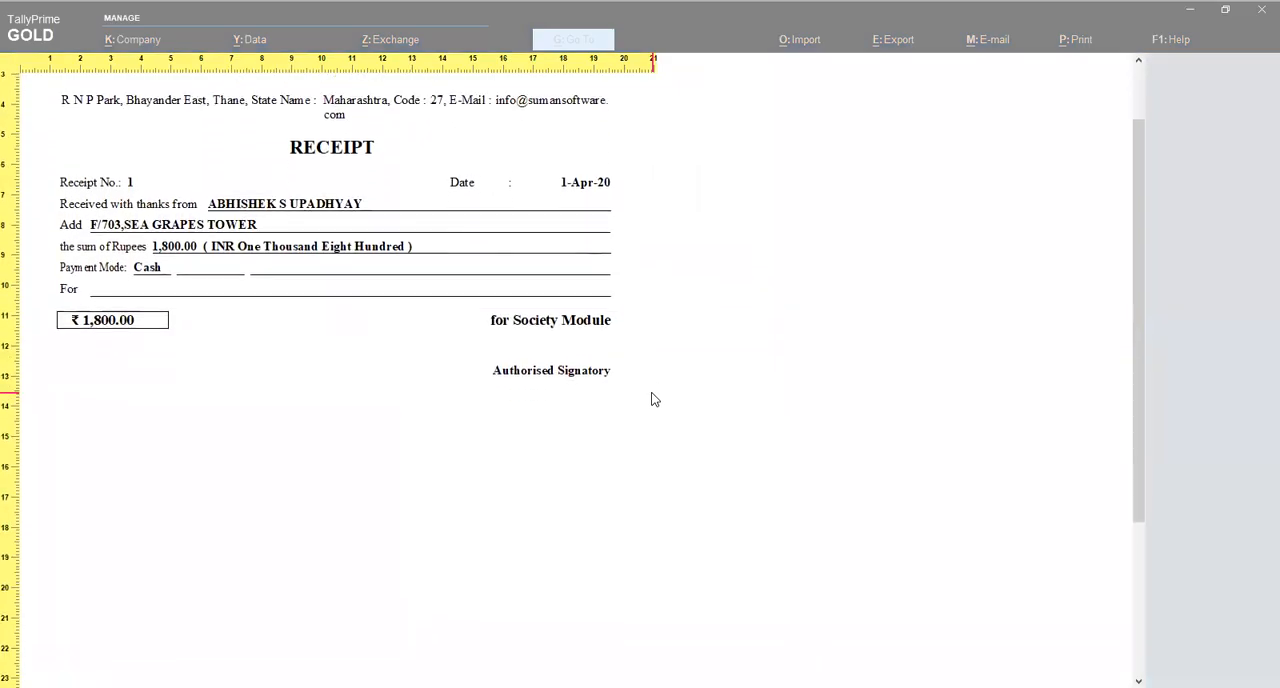
key("alt+z")
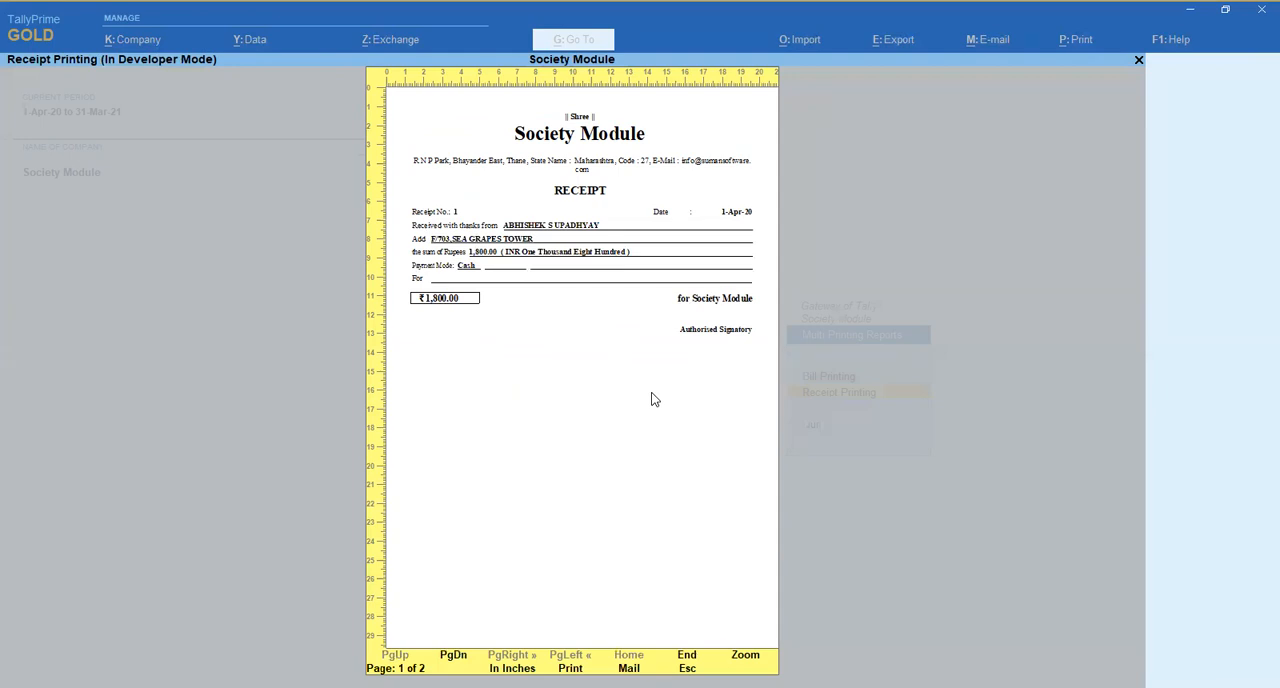
key("Escape")
key("Escape")
- Open Update Email & Mobile under Email & SMS, examine the member contact columns, and quit without saving
key("Down")
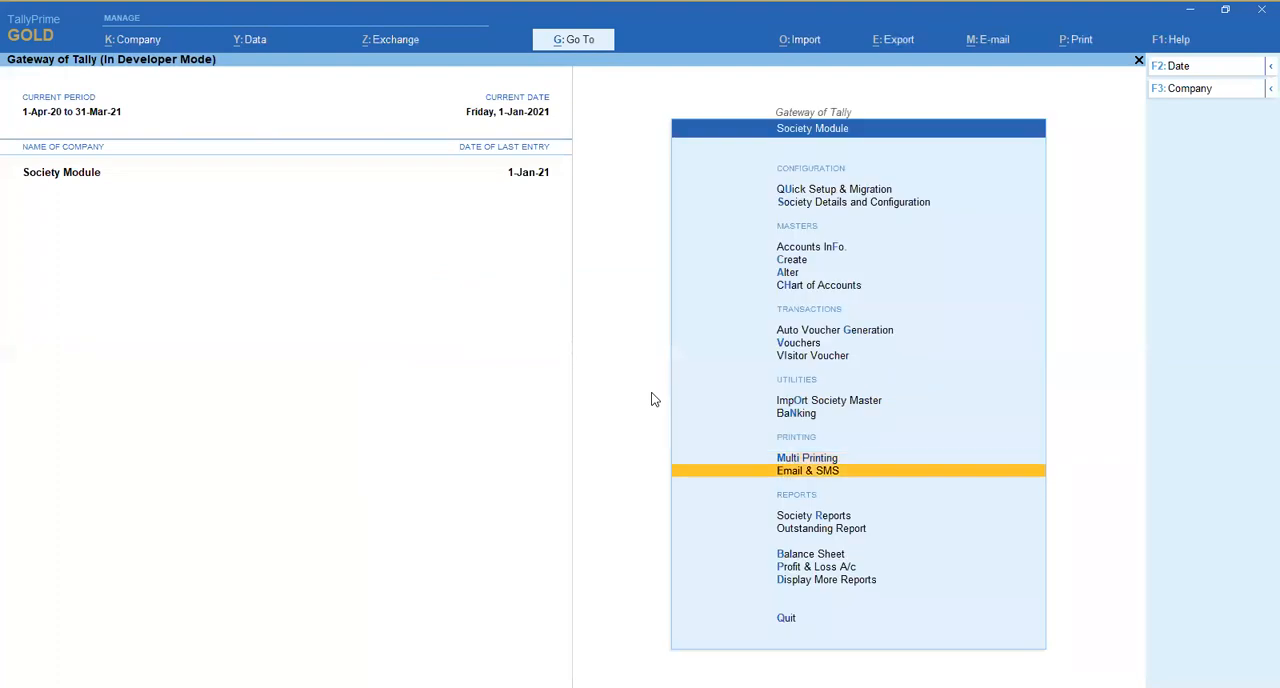
key("Return")
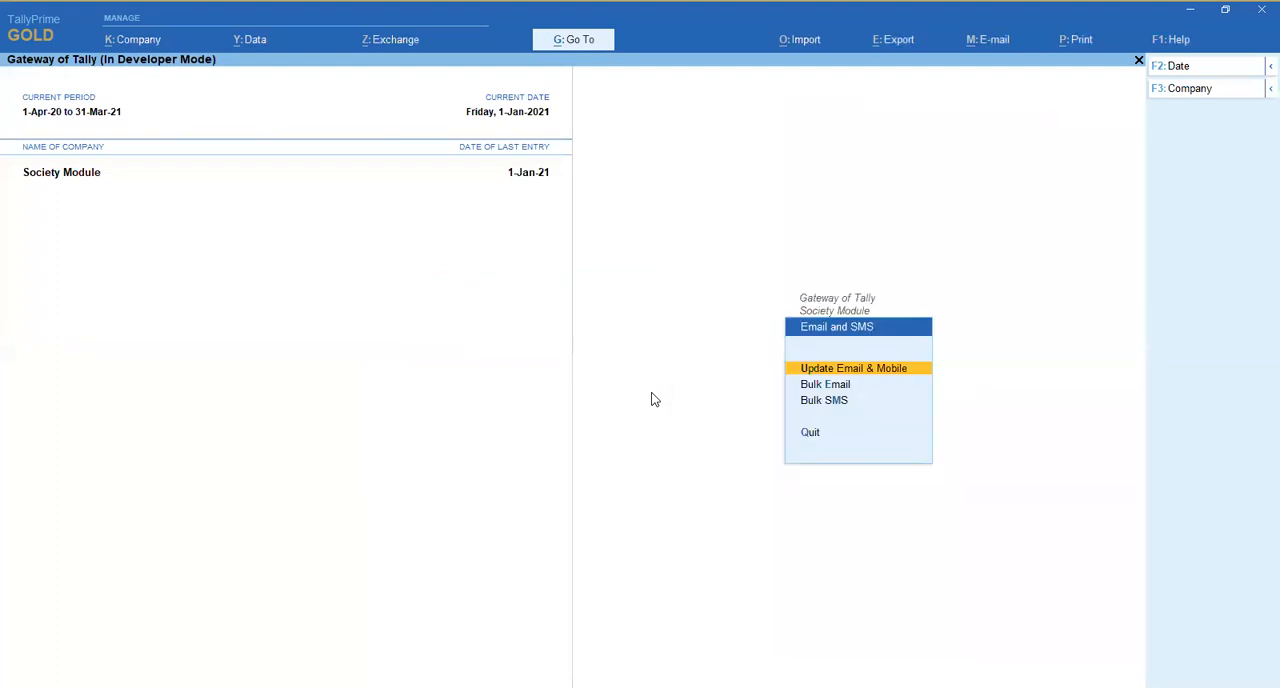
key("Return")
key("Down")
key("Down")
key("Down")
key("Down")
key("Down")
key("Down")
key("Down")
key("Down")
key("Down")
key("Down")
key("Down")
key("Down")
key("Down")
key("Down")
key("Down")
key("Down")
key("Down")
key("Down")
key("Down")
key("Down")
key("Down")
key("Down")
key("Down")
key("Down")
key("Down")
key("Down")
key("Down")
key("Down")
key("Down")
key("Down")
key("Down")
key("Down")
key("Down")
key("Down")
key("Down")
key("Down")
key("Down")
key("Down")
key("Down")
key("Down")
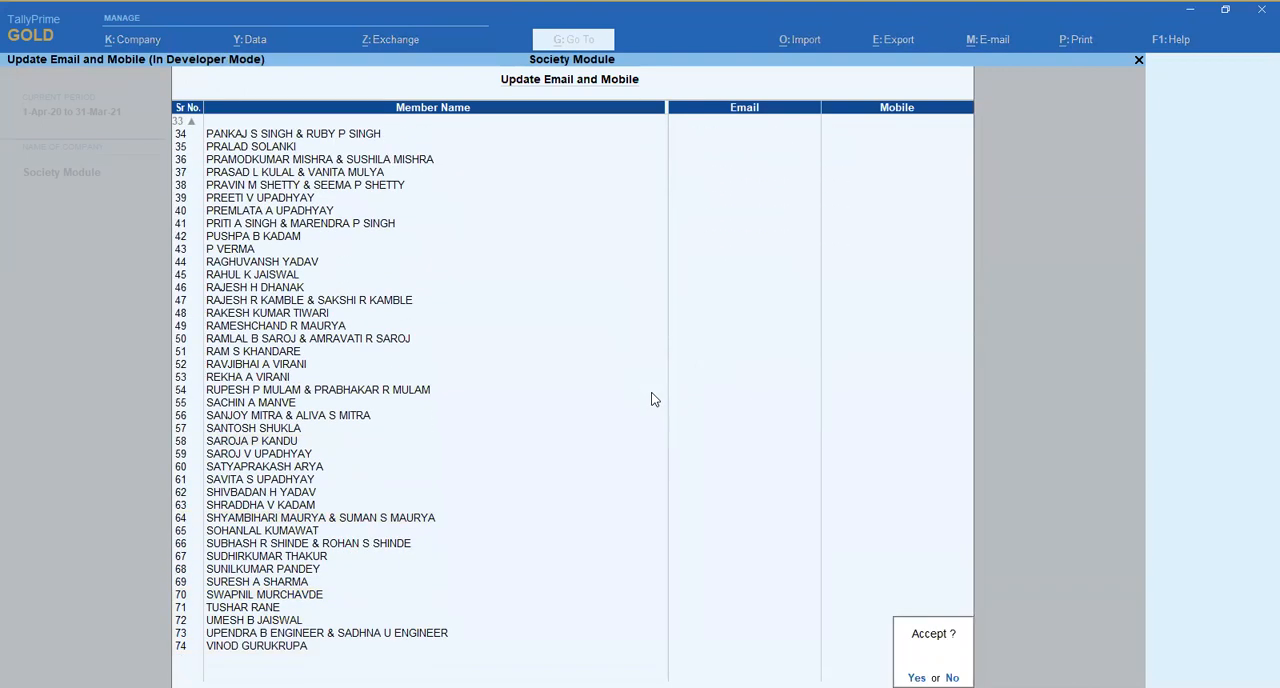
key("Escape")
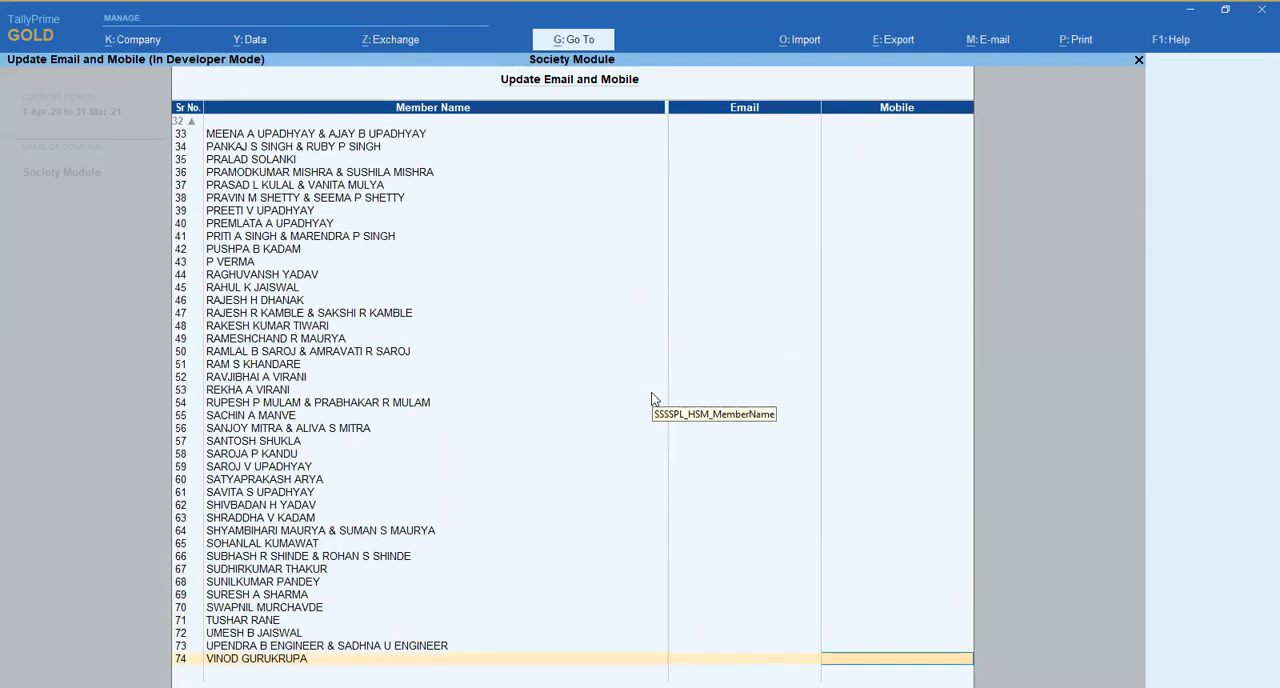
key("Escape")
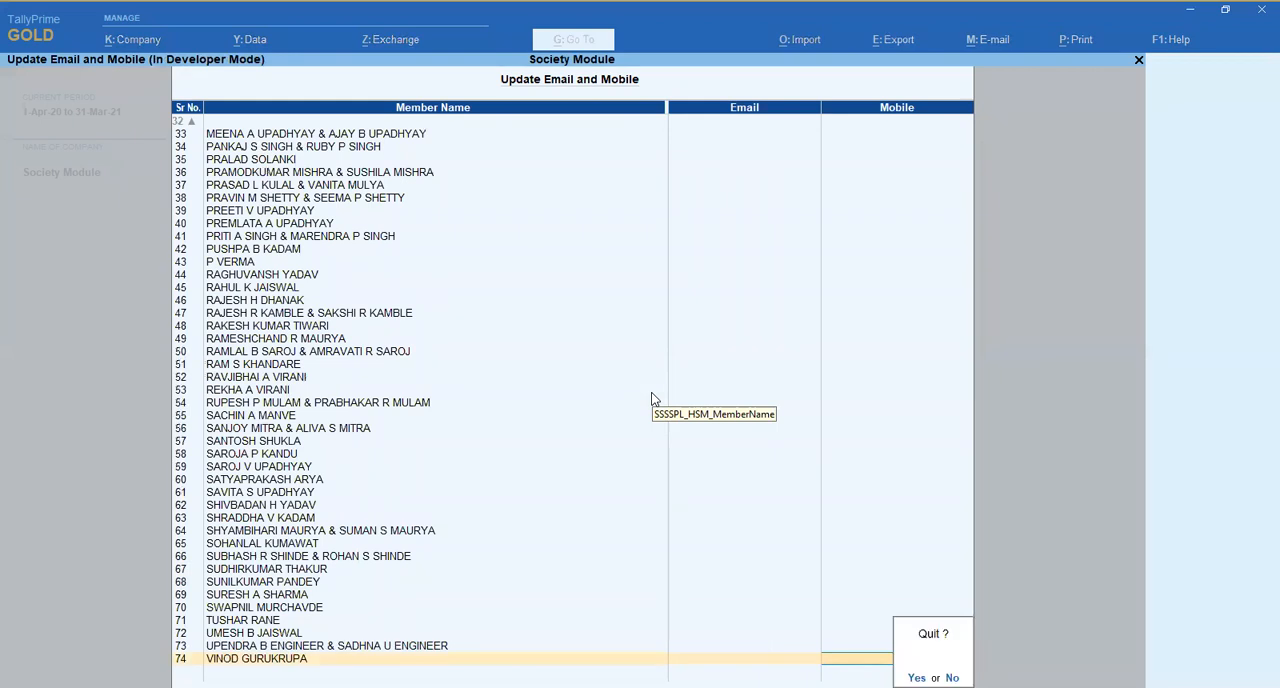
key("Return")
- Open Bulk Email and look through the member list with flat numbers, wings and email addresses
key("Down")
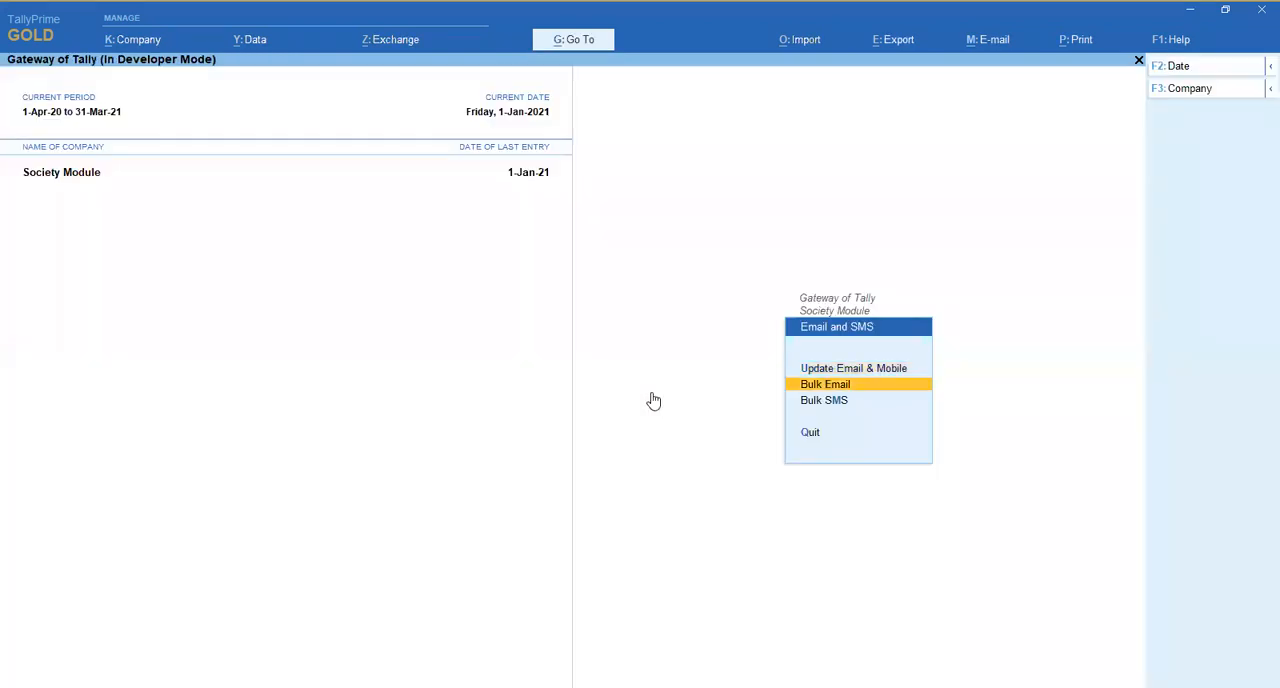
key("Return")
key("Down")
key("Down")
key("Down")
key("Down")
key("Down")
key("Down")
key("Down")
key("Down")
key("Down")
key("Down")
key("Down")
key("Down")
key("Down")
key("Down")
key("Down")
key("Down")
key("Down")
key("Down")
key("Down")
key("Down")
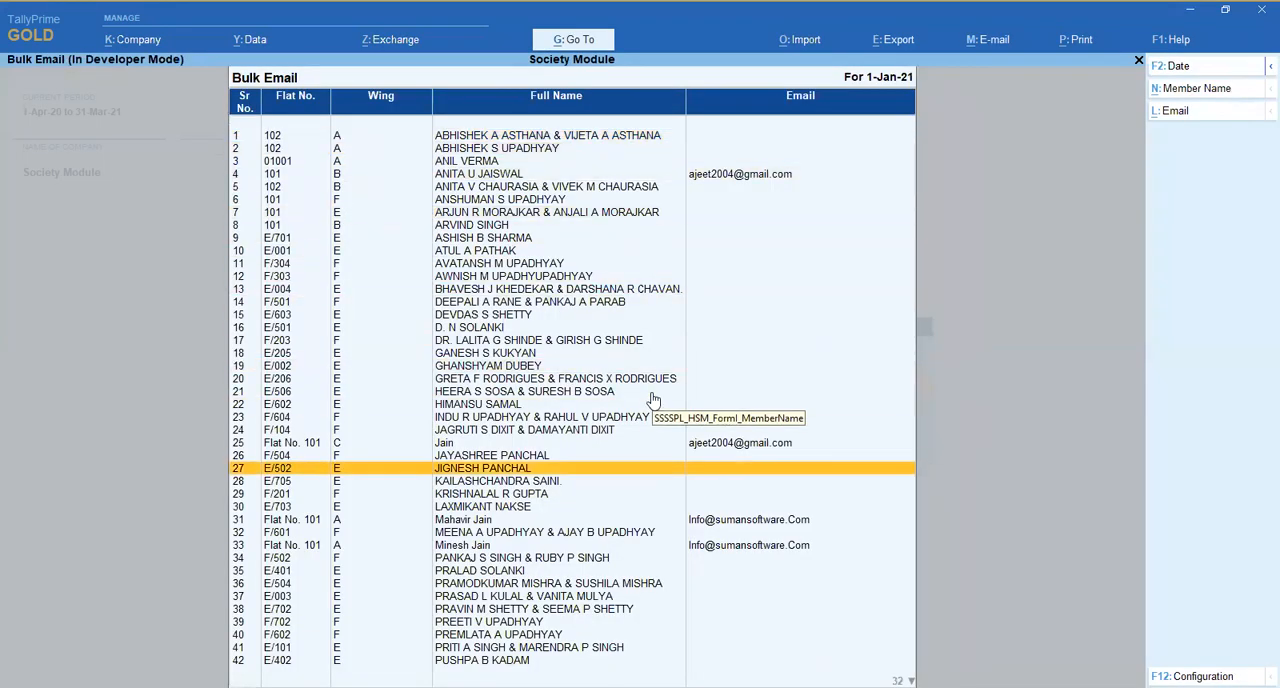
key("Down")
key("Down")
key("Down")
key("Down")
key("Down")
key("Down")
key("Down")
key("Down")
key("Down")
key("Down")
key("Down")
key("Down")
key("Down")
key("Down")
key("Down")
key("Down")
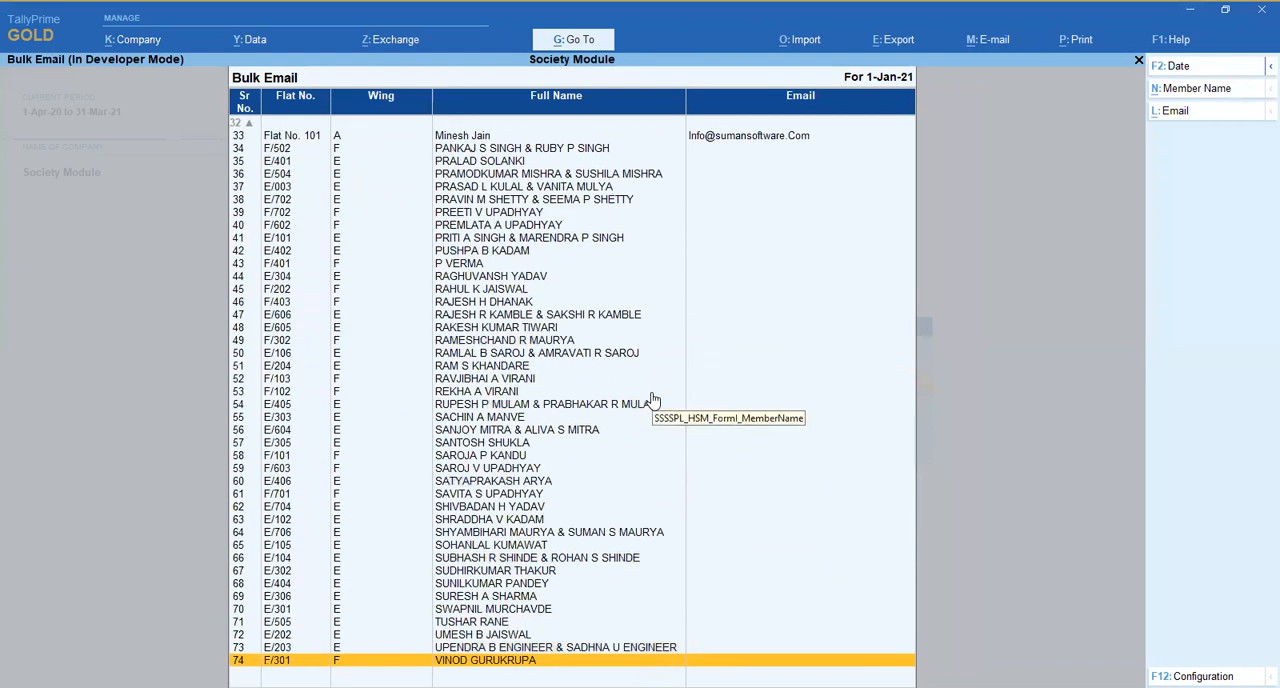
- Open the member selection of the Bulk Email list, keep All Items, and close the list
left_click(1192, 92)
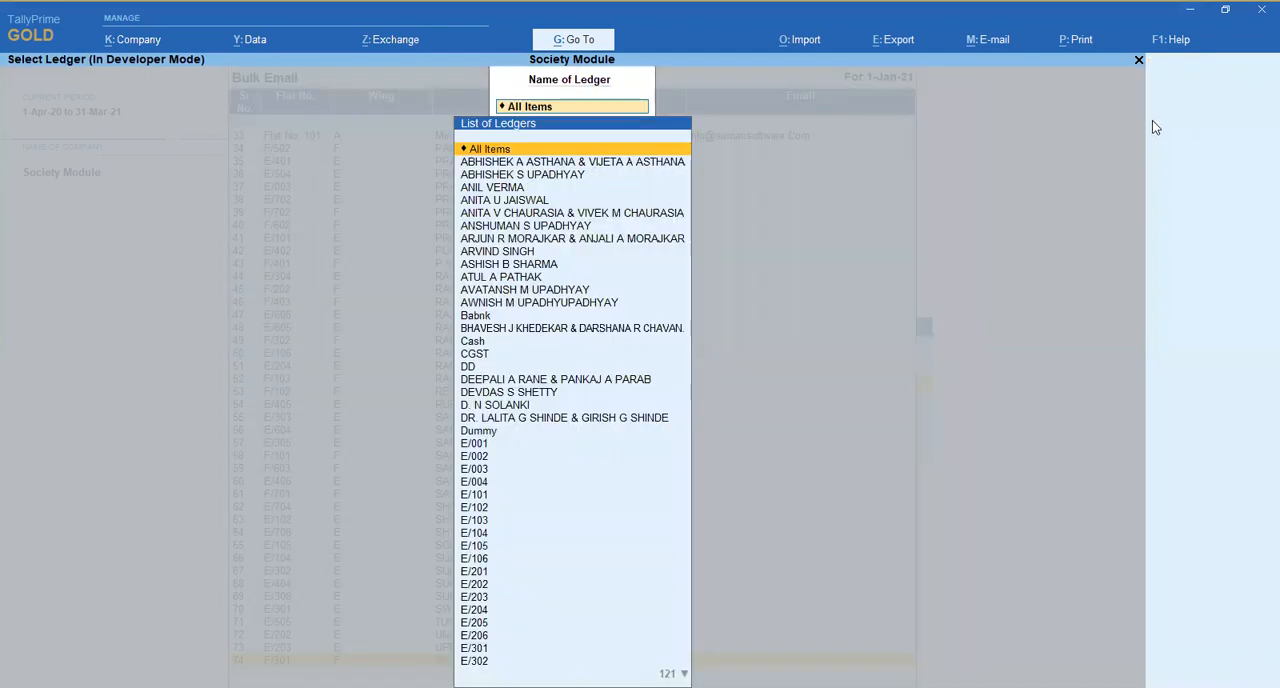
key("Return")
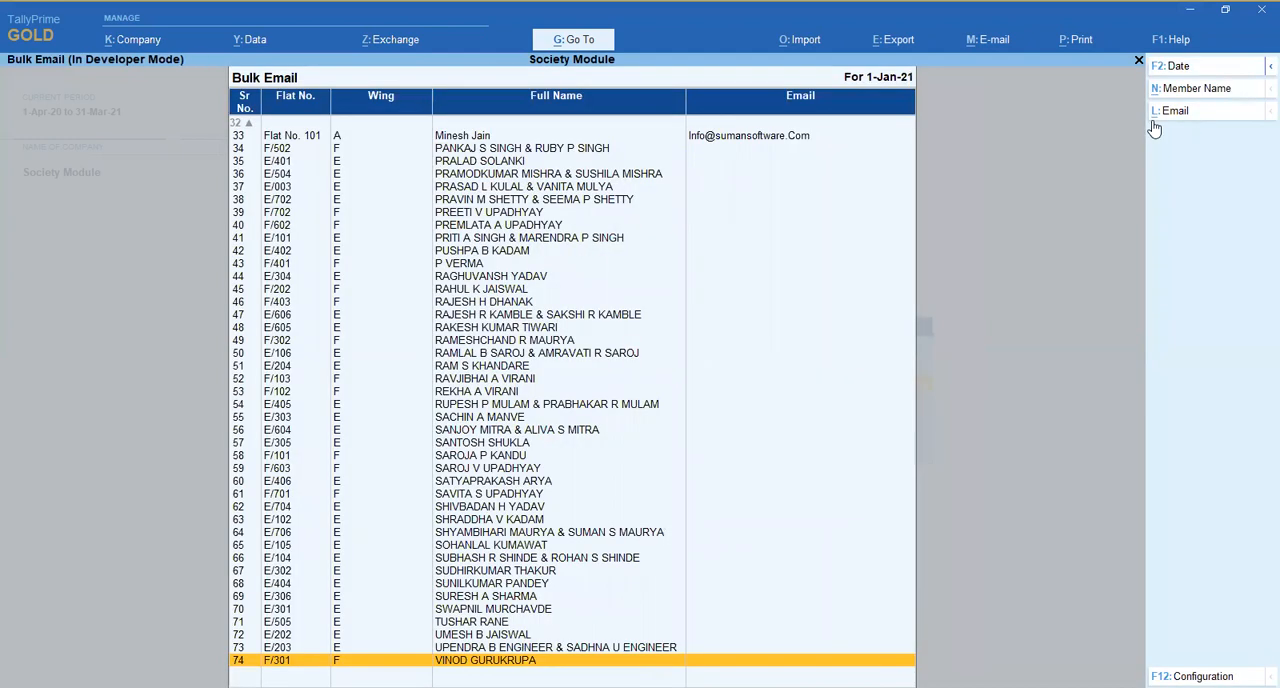
key("Escape")
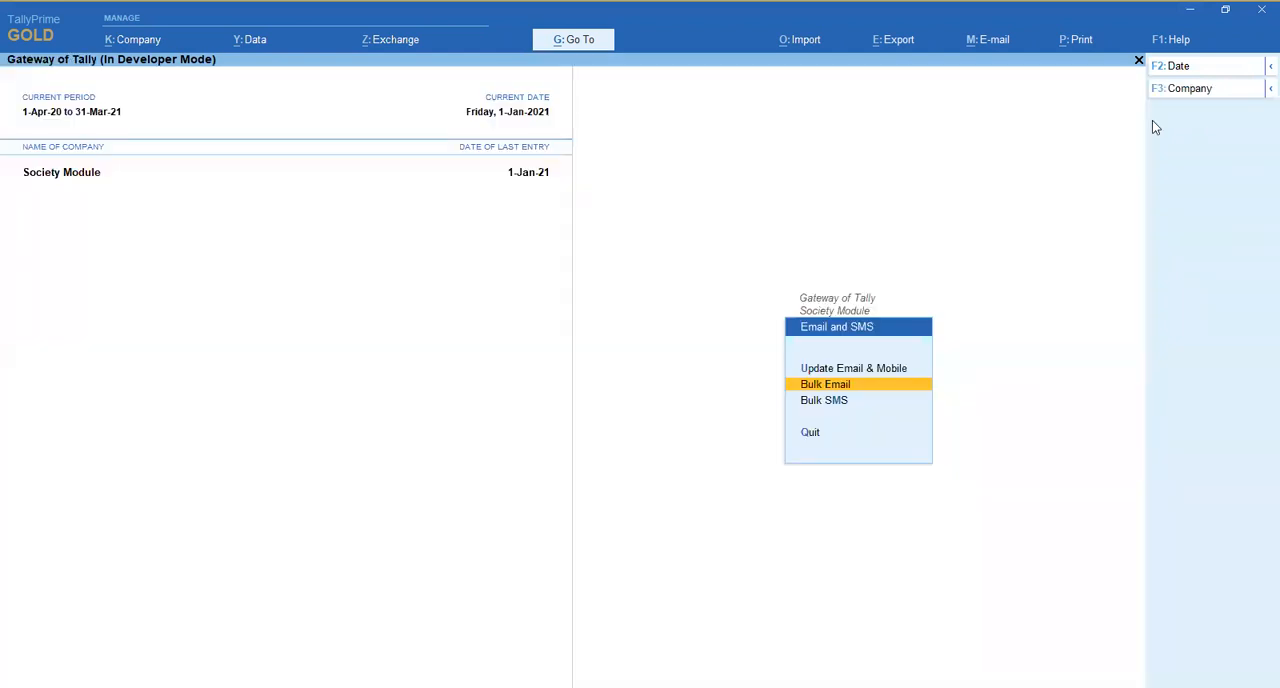
- Open the Bulk SMS report briefly and return to the Society Module menu
key("Down")
key("Return")
key("Escape")
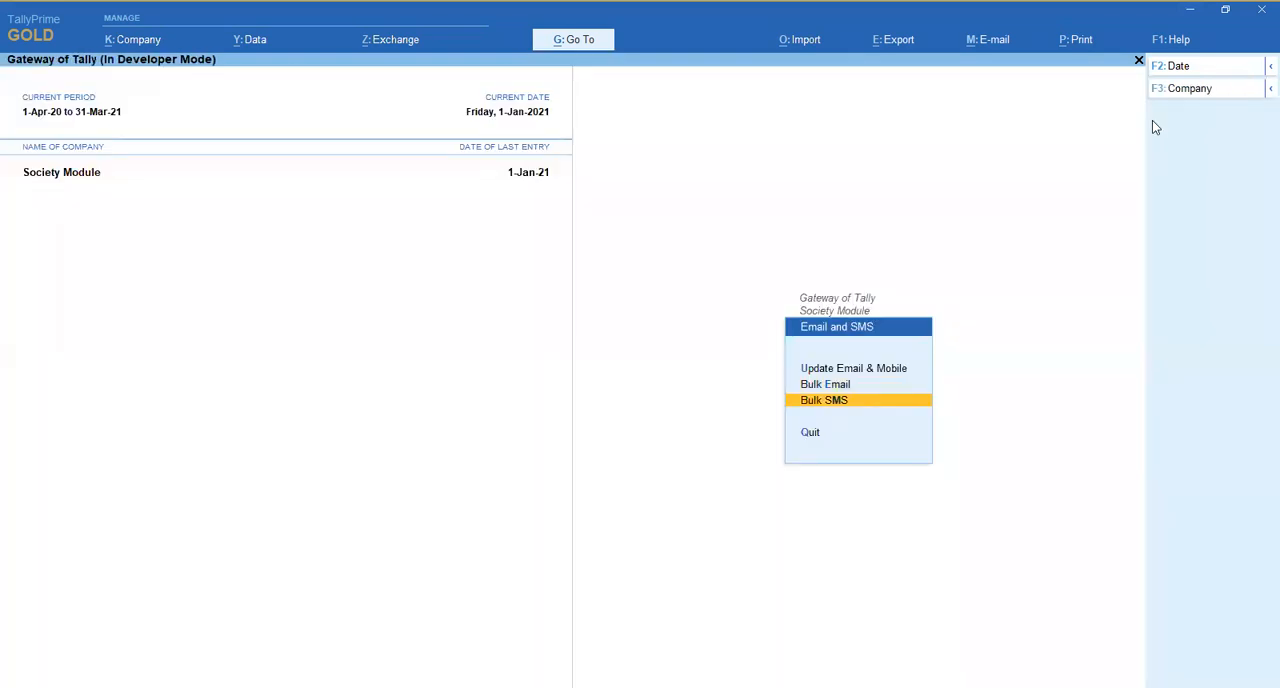
key("Escape")
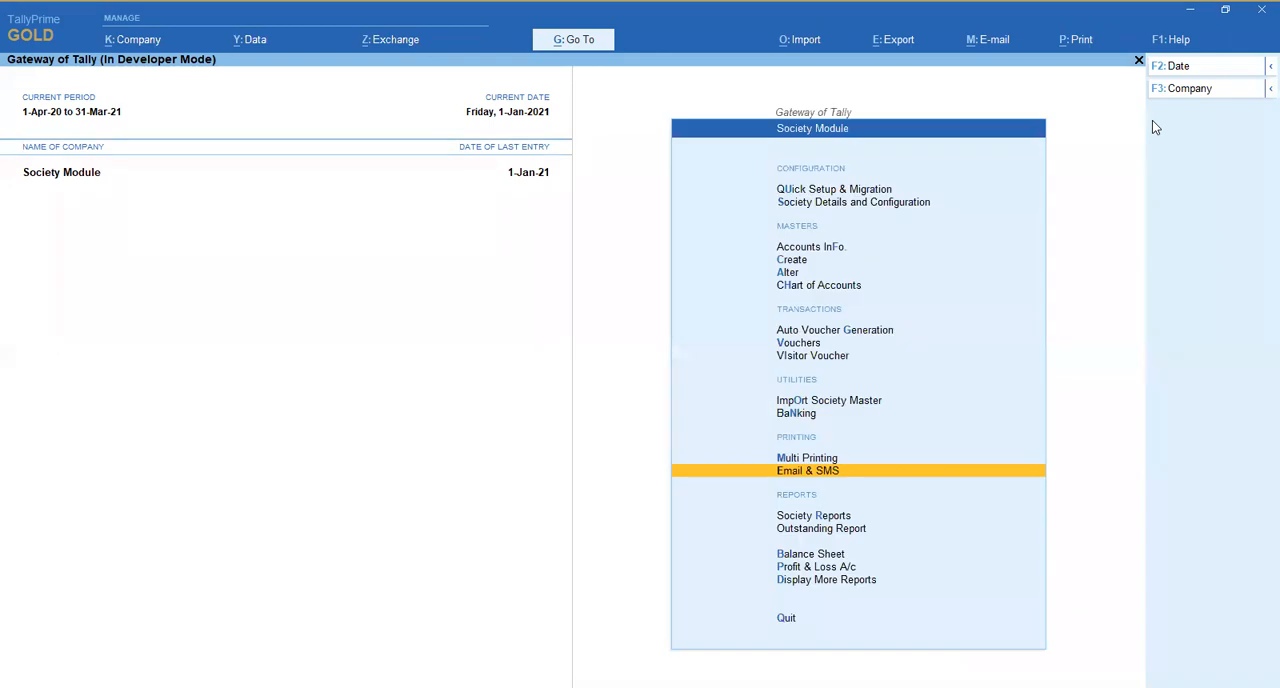
- Open the Form I member register from Society Reports, view its columns, and close it
key("Down")
key("Down")
key("Up")
key("Return")
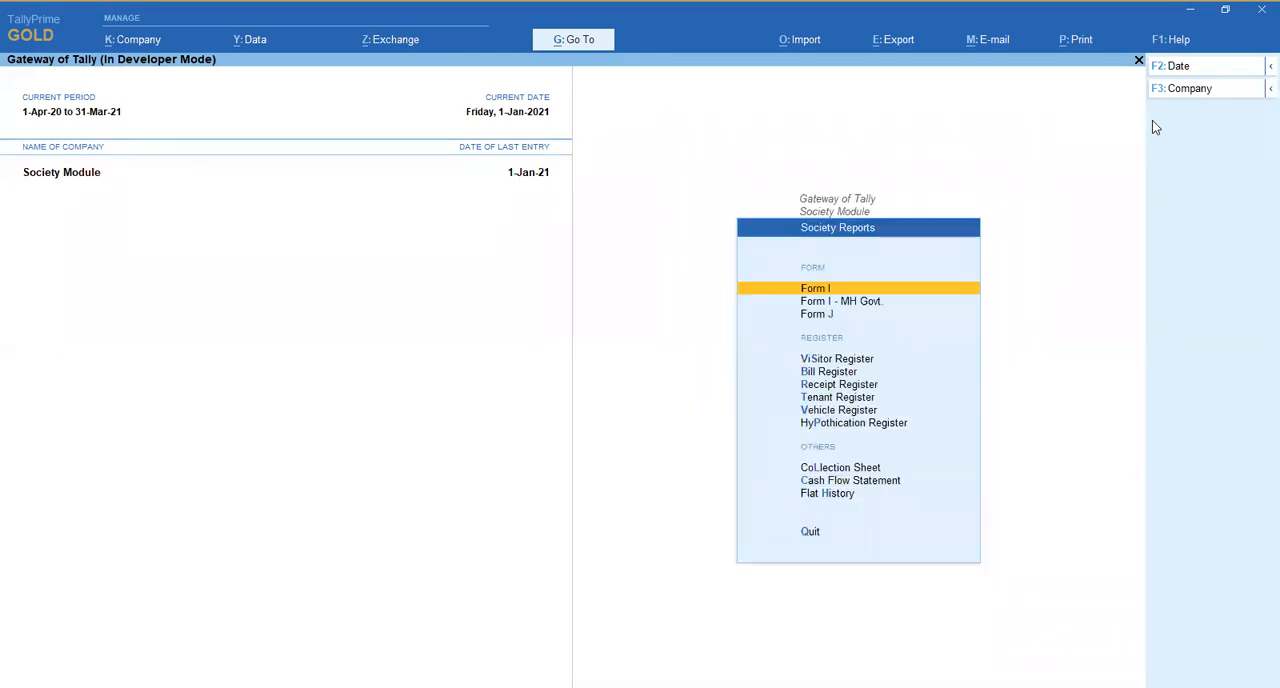
key("Return")
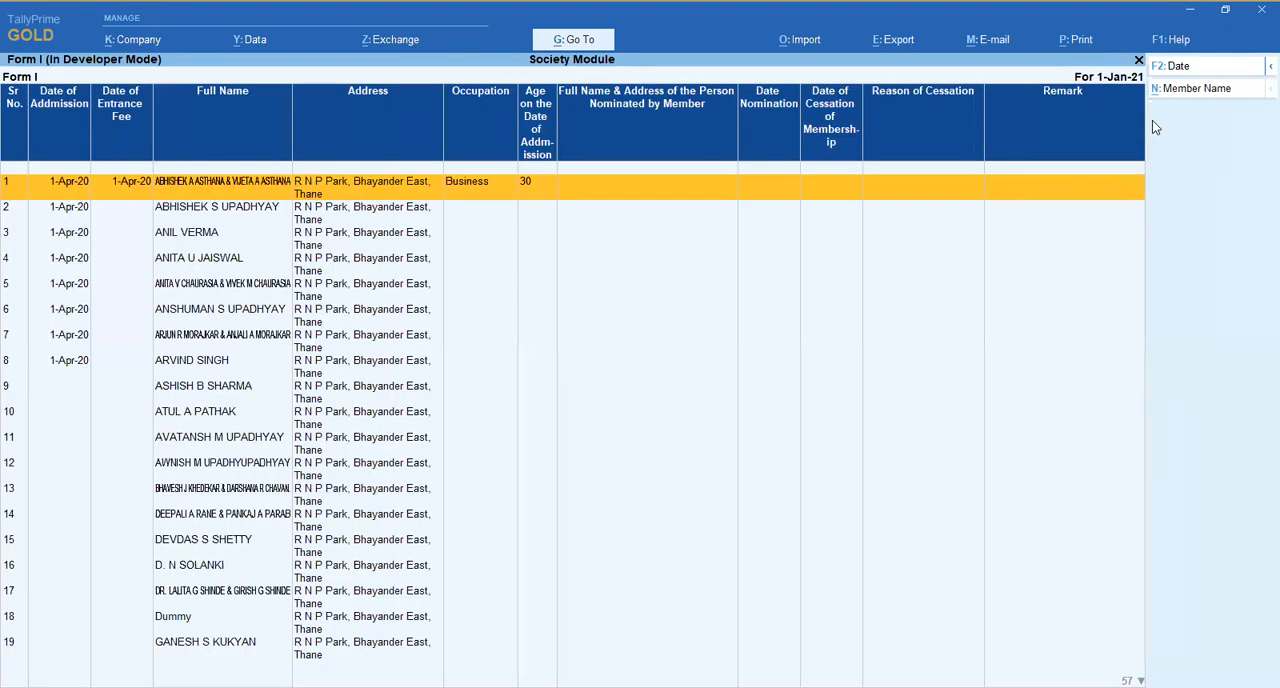
key("Escape")
- Open the Form I - MH Govt. report for the first member in the list
key("Down")
key("Return")
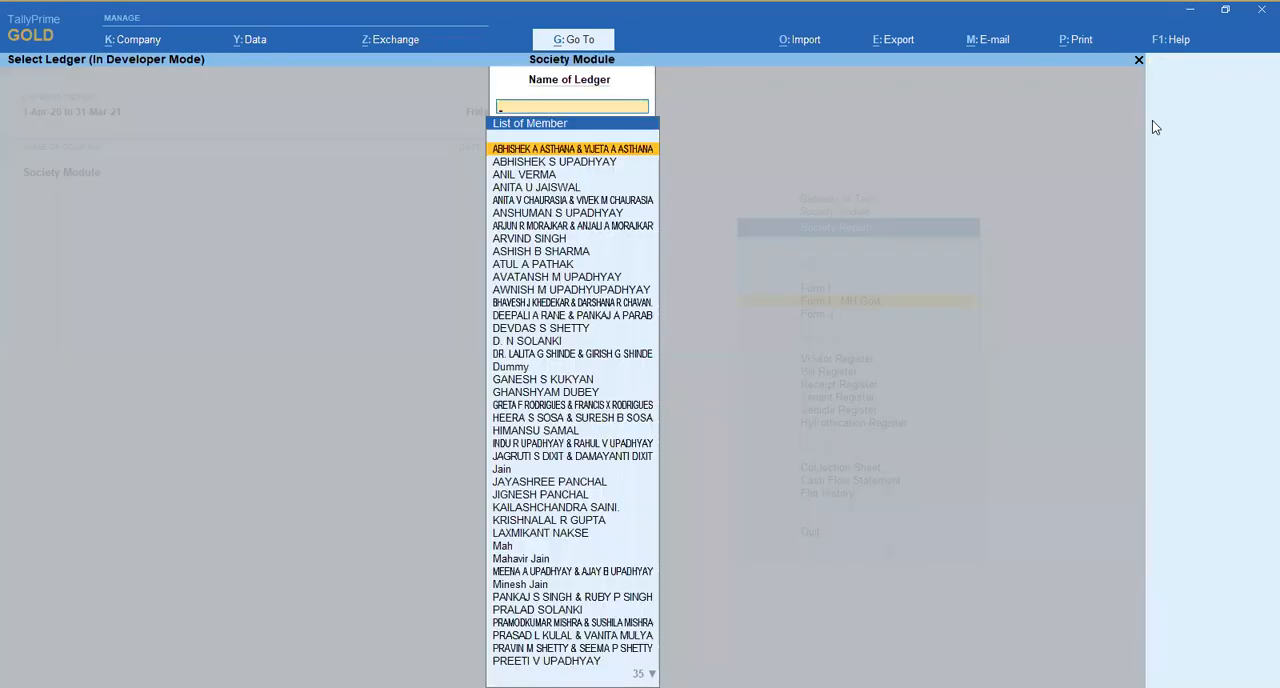
key("Return")
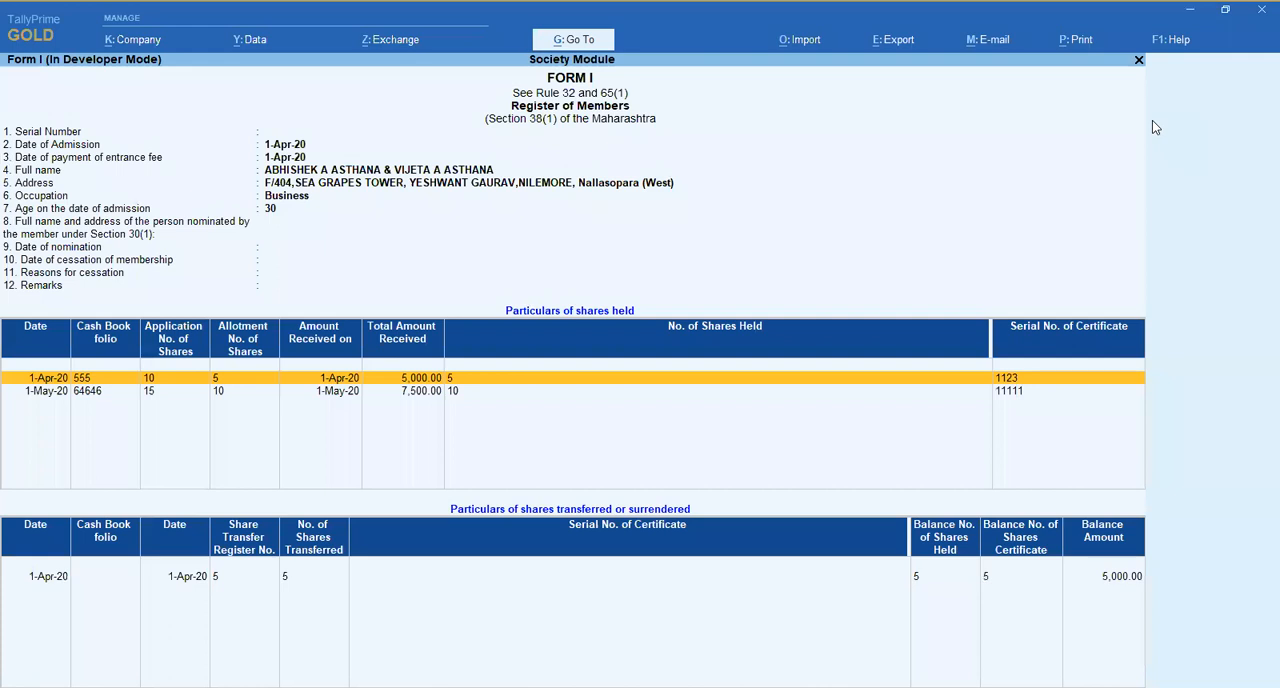
- Examine the shares held and shares transferred entries in the member's Form I report, and return to the Society Module menu
key("Down")
key("Down")
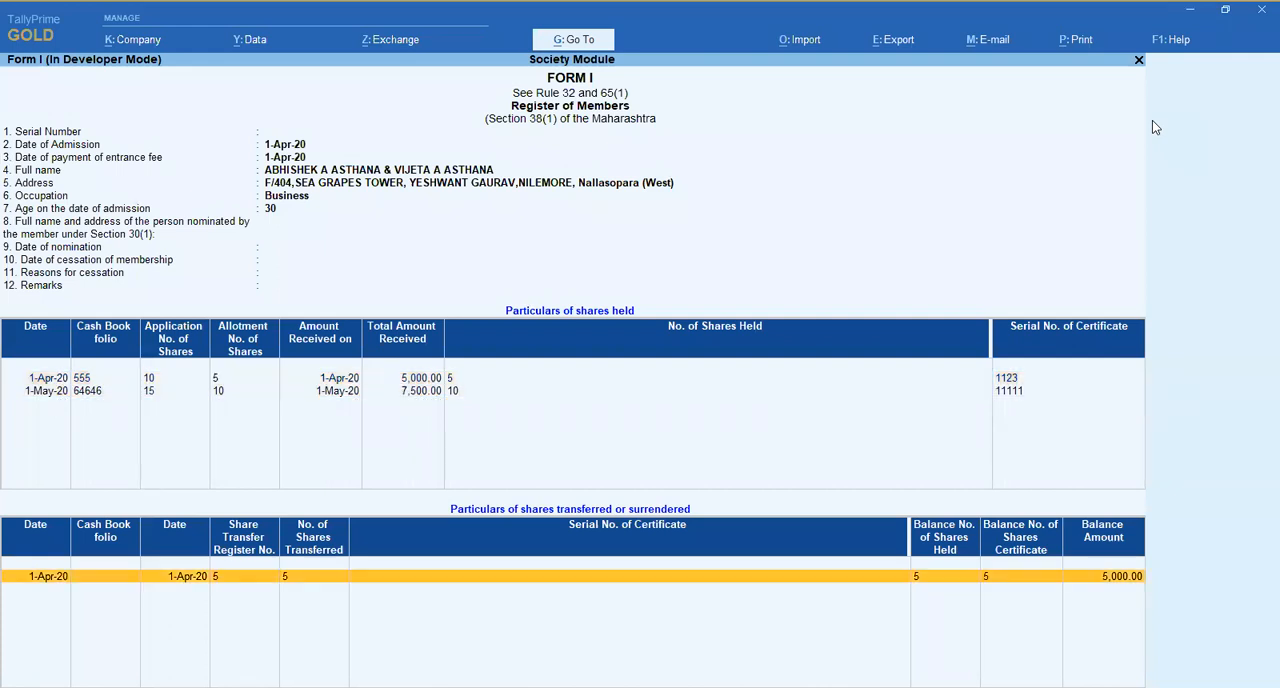
key("Escape")
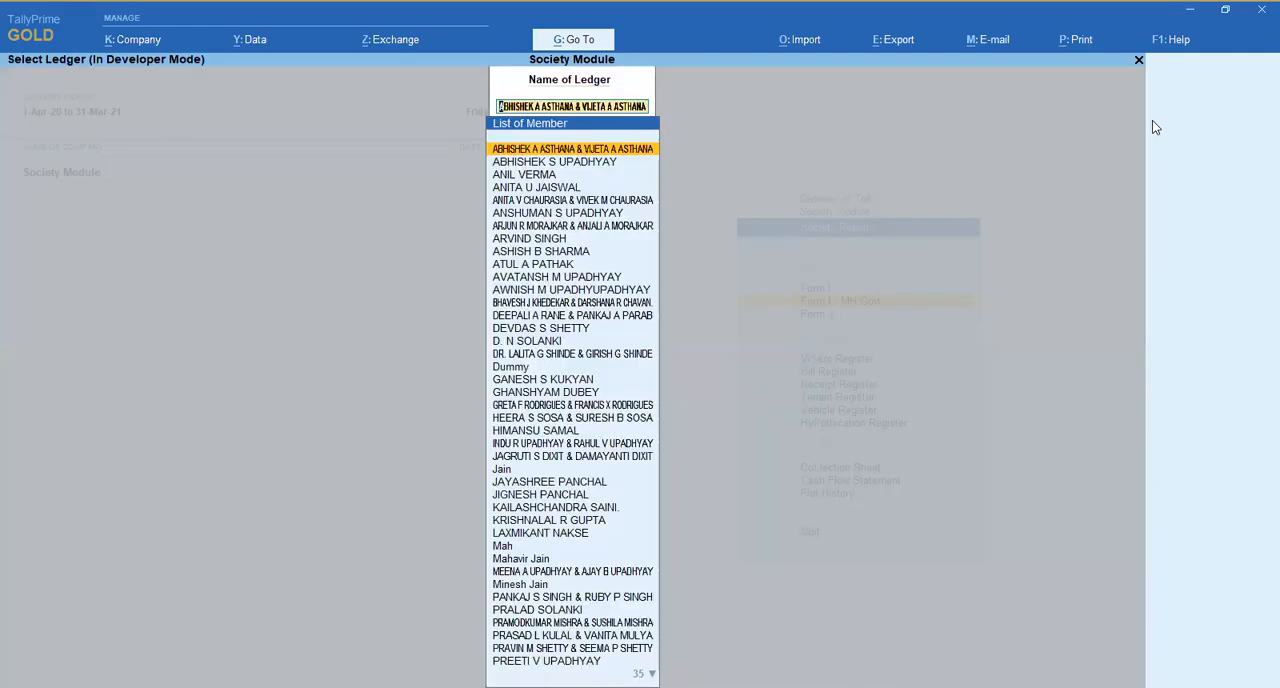
key("Escape")
key("Escape")
- Reopen Society Reports, open the Form J report briefly, and close it
key("Down")
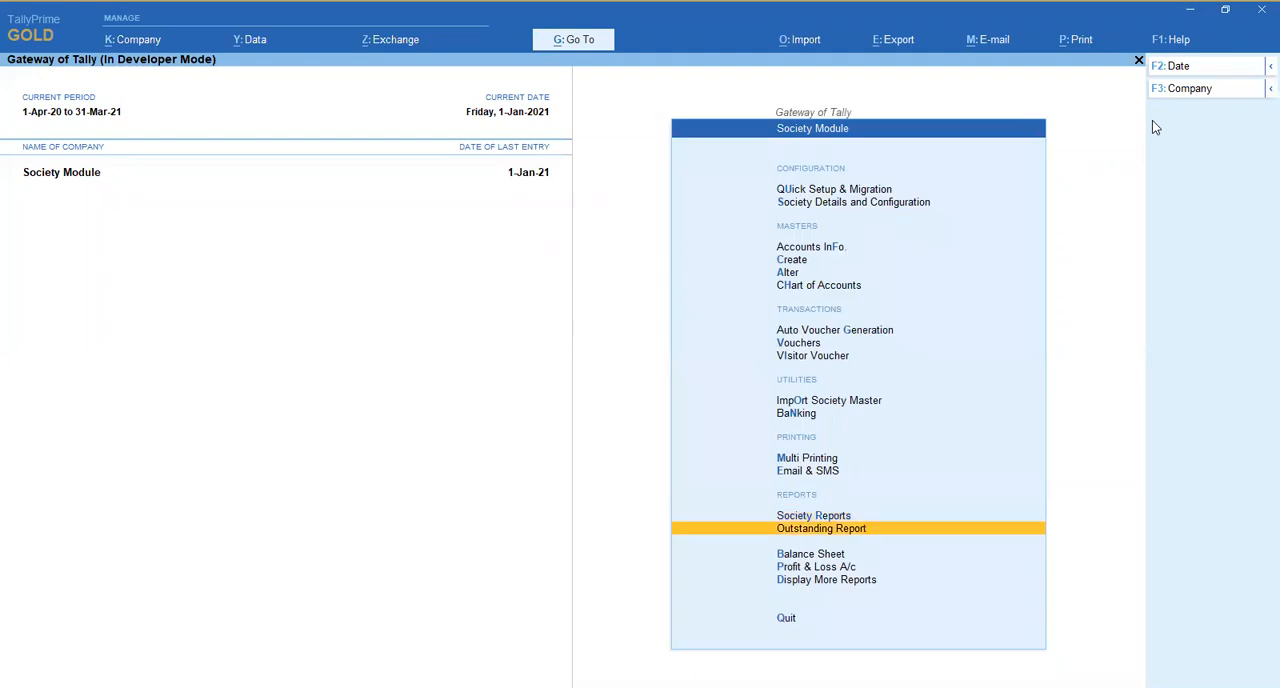
key("Up")
key("Return")
key("Down")
key("Down")
- Open the Visitor Register from Society Reports, view its columns, and close it
key("Down")
key("Up")
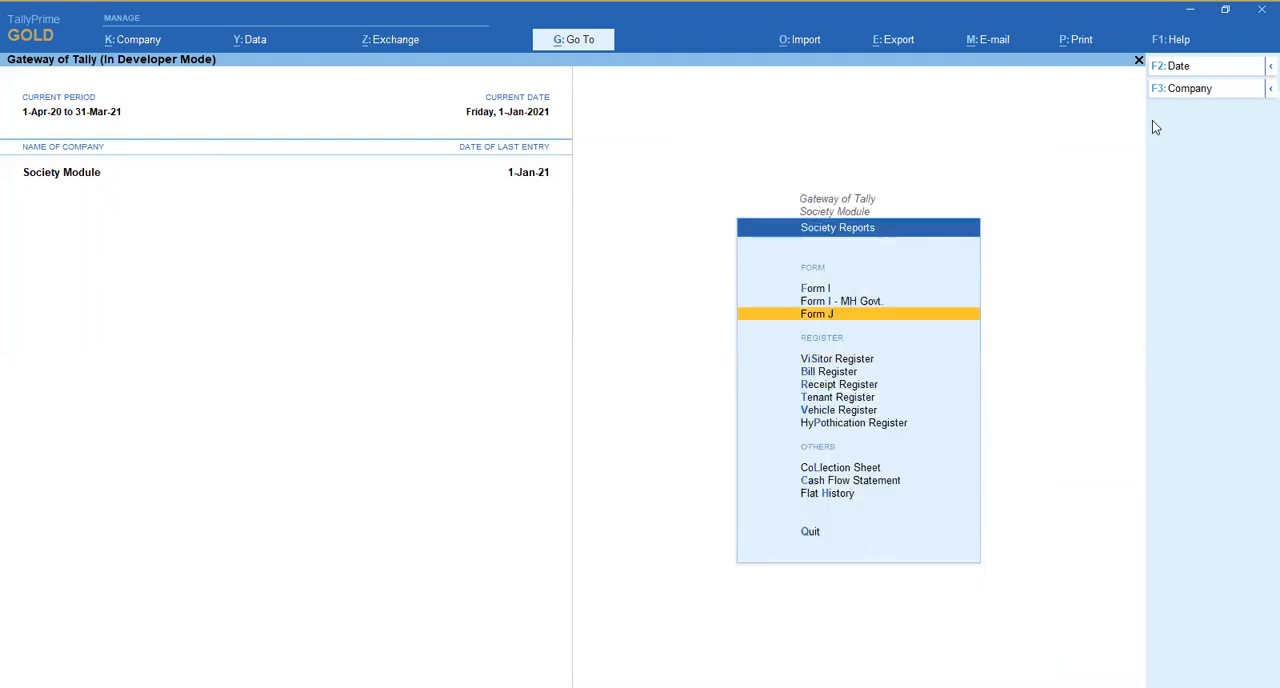
key("Return")
key("Escape")
key("Down")
key("Return")
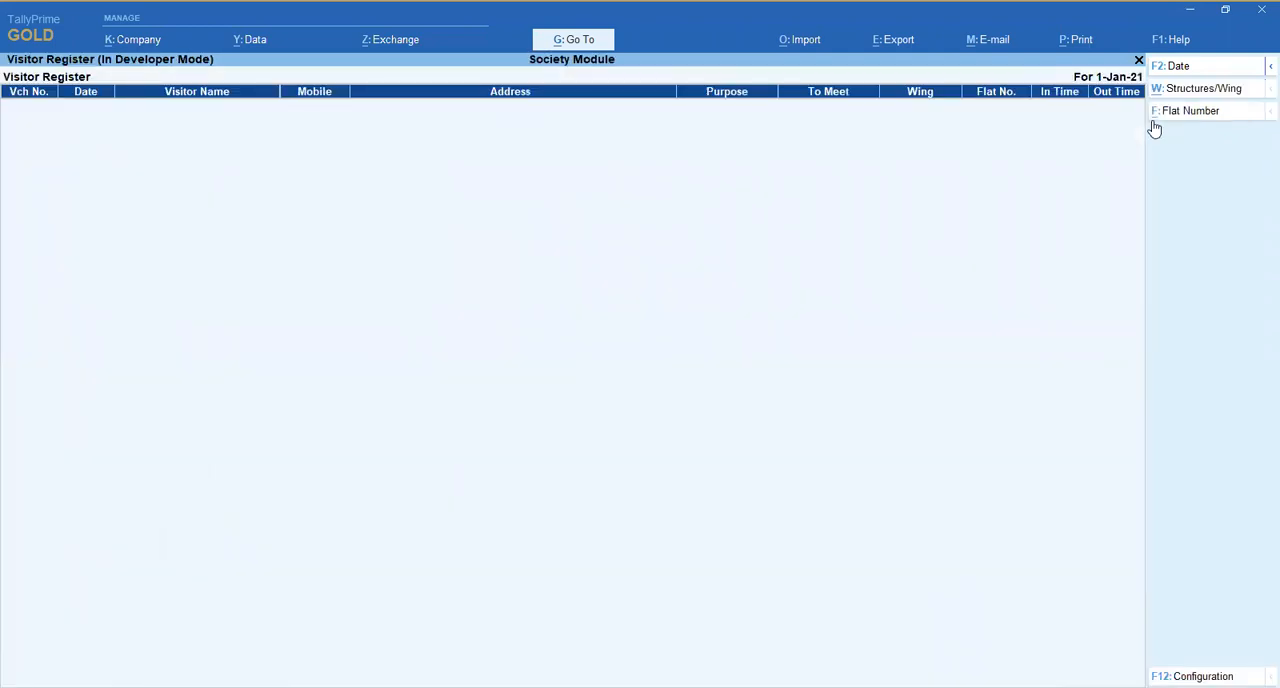
key("Escape")
- Open the Bill Register, examine the bills across the flat, charge, tax and arrears columns, and close it
key("Down")
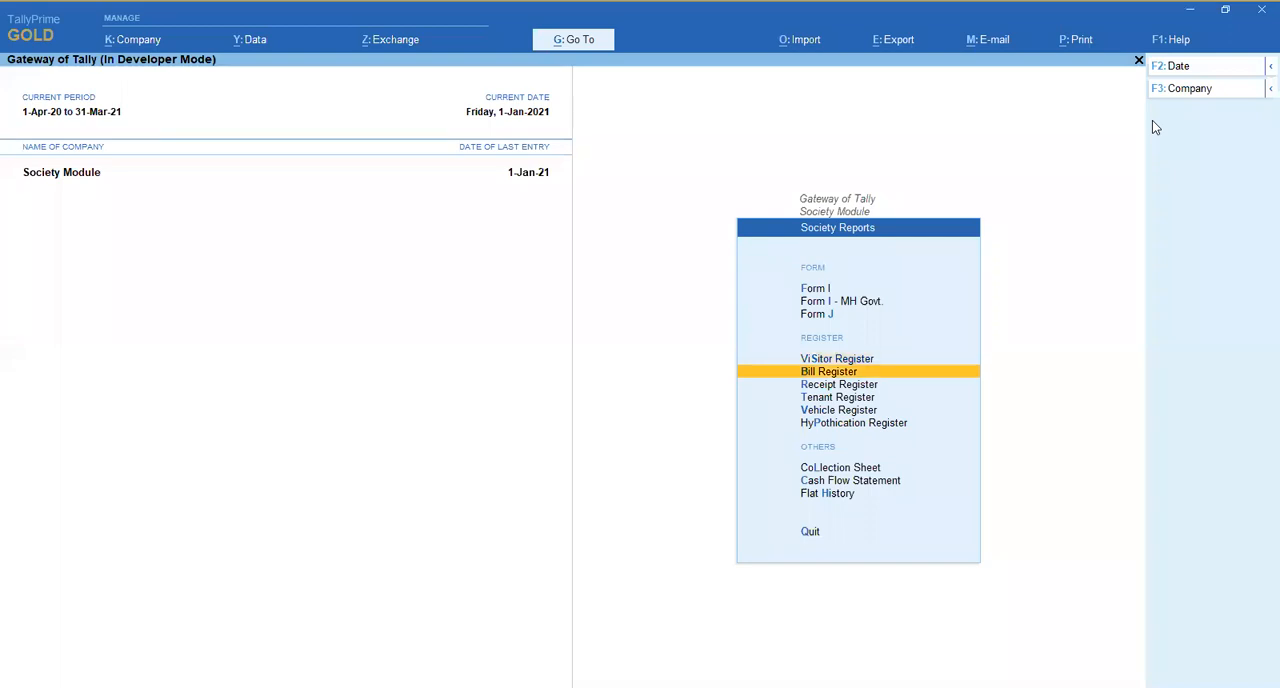
key("Return")
key("Down")
key("Down")
key("Down")
key("Up")
key("Right")
key("Right")
key("Right")
key("Right")
key("Right")
key("Right")
key("Right")
key("Right")
key("Right")
key("Right")
key("Right")
key("Right")
key("Right")
key("Right")
key("Right")
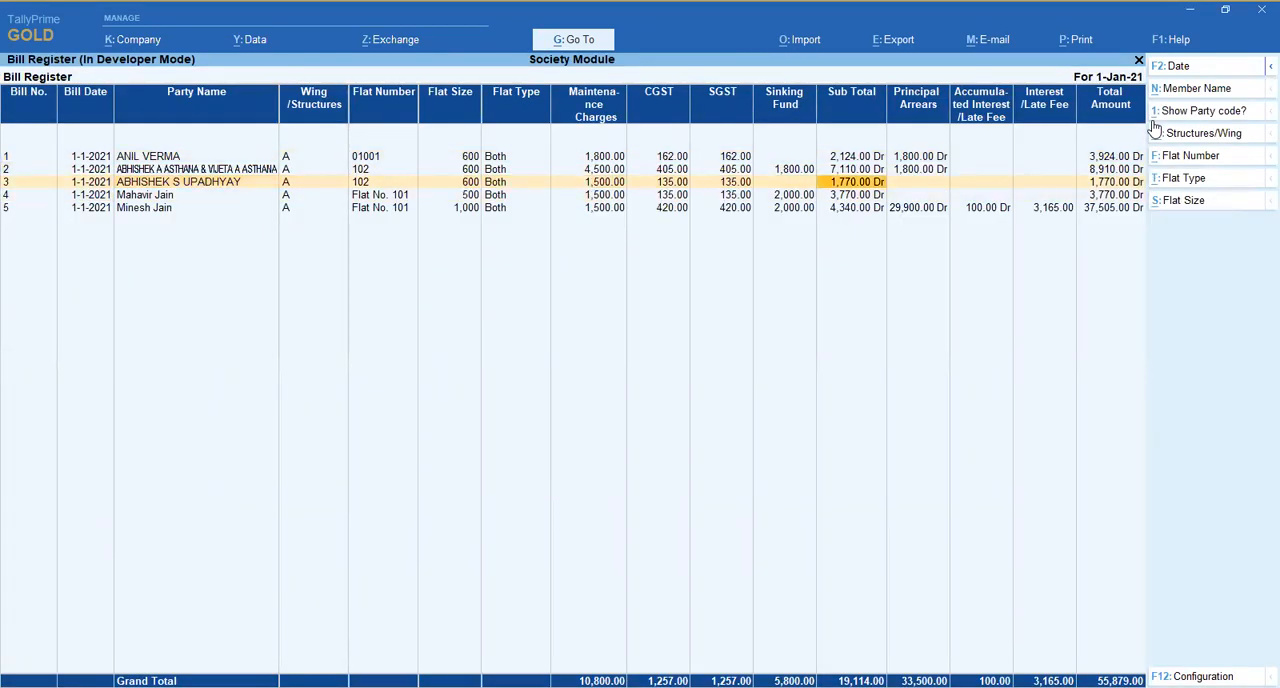
key("Left")
key("Left")
key("Left")
key("Left")
key("Left")
key("Left")
key("Left")
key("Left")
key("Left")
key("Left")
key("Left")
key("Left")
key("Left")
key("Left")
key("Left")
key("Up")
key("Up")
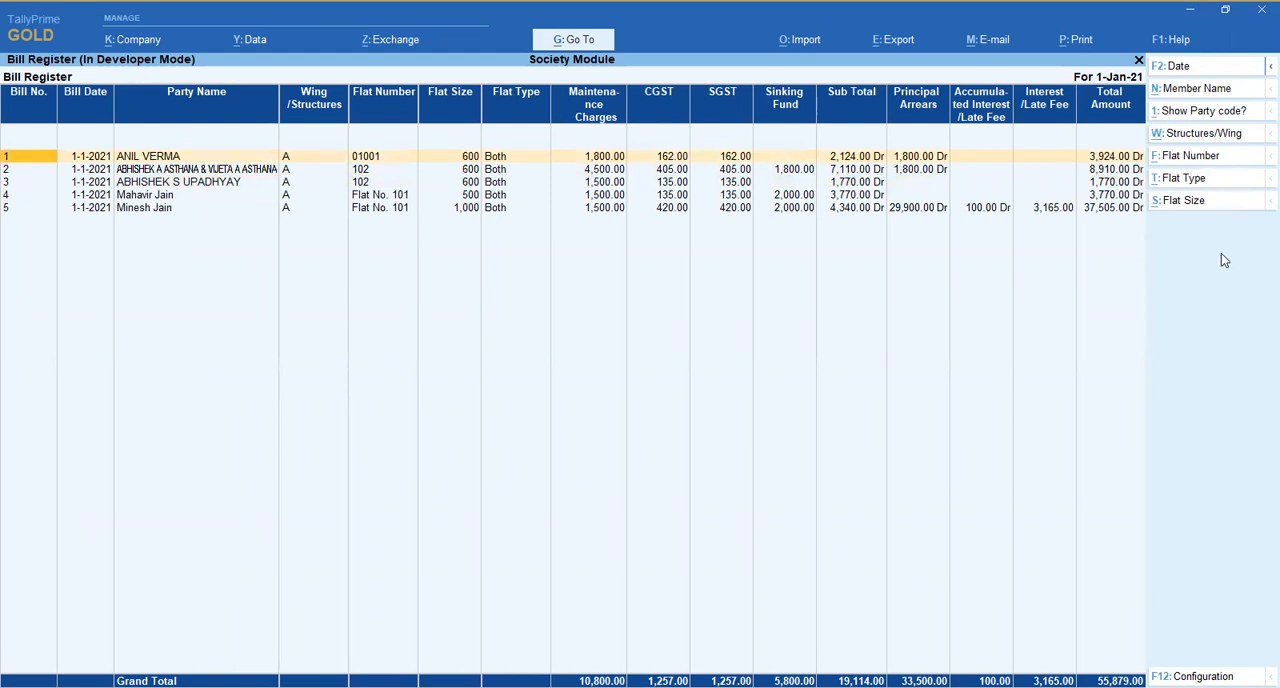
key("Escape")
- Open the Receipt Register from Society Reports, view its columns, and close it
key("Down")
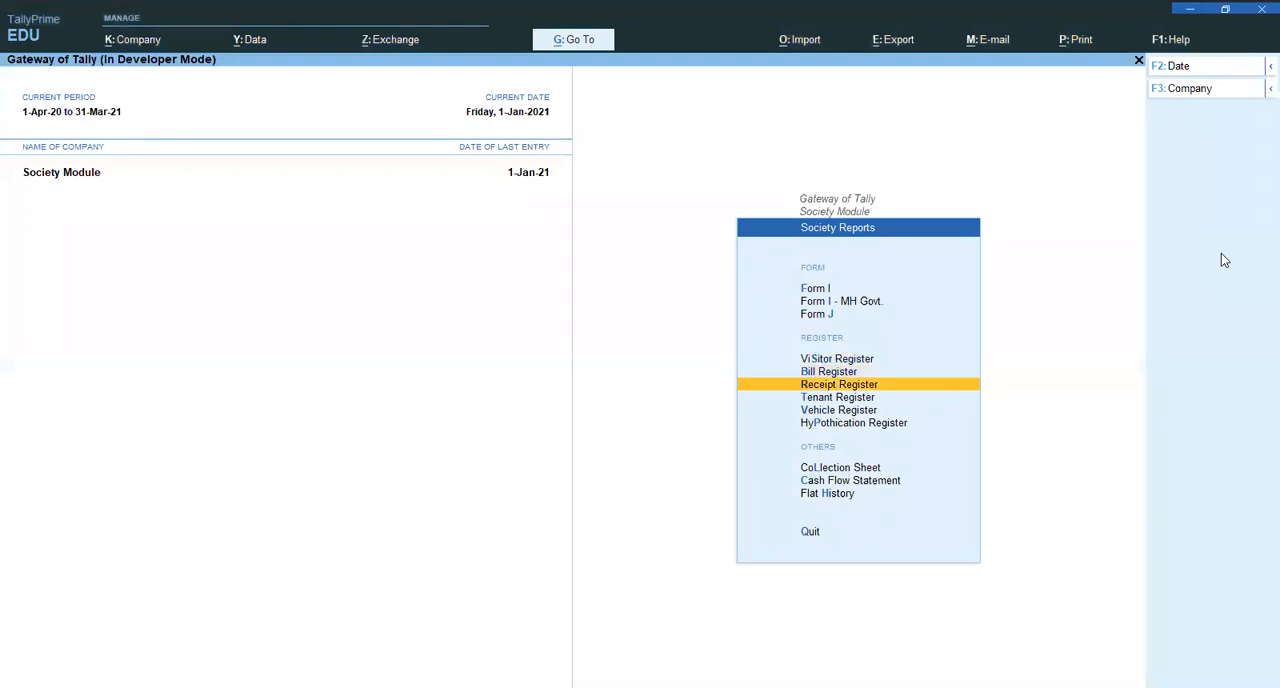
key("Return")
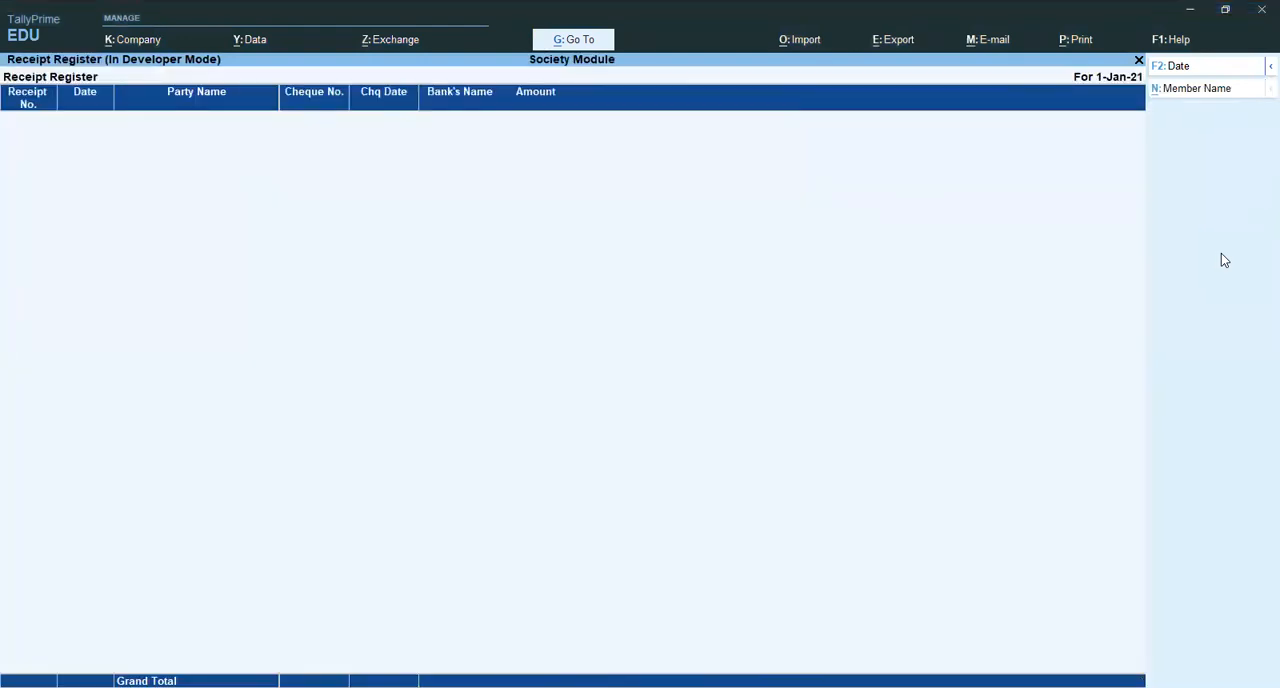
key("Escape")
- Open the Tenant Register, examine the tenant details of the first two entries, and close it
key("Down")
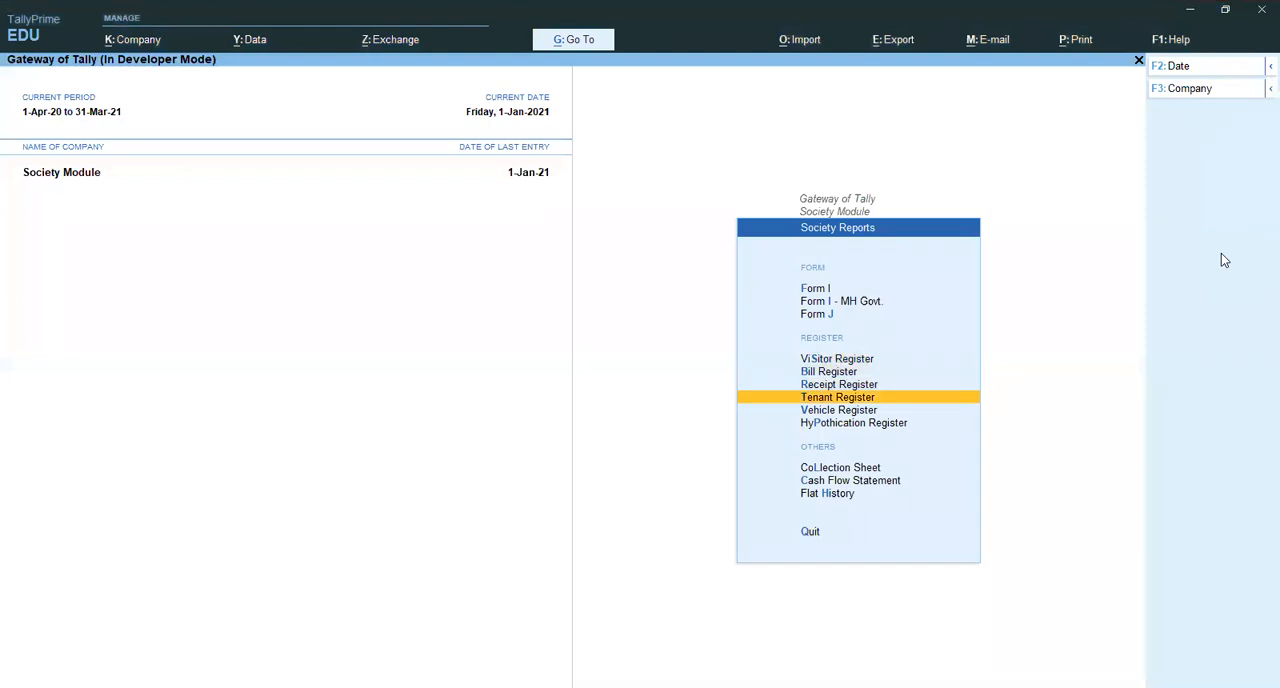
key("Return")
key("Down")
key("Up")
key("Down")
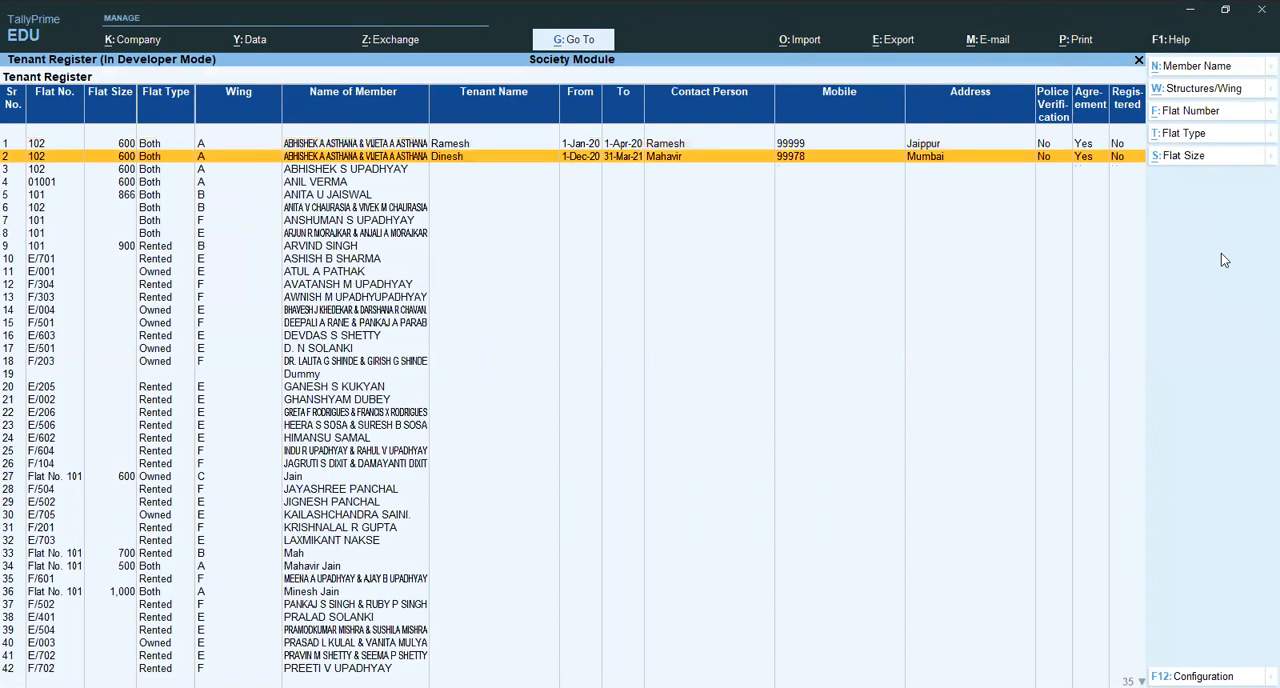
key("Up")
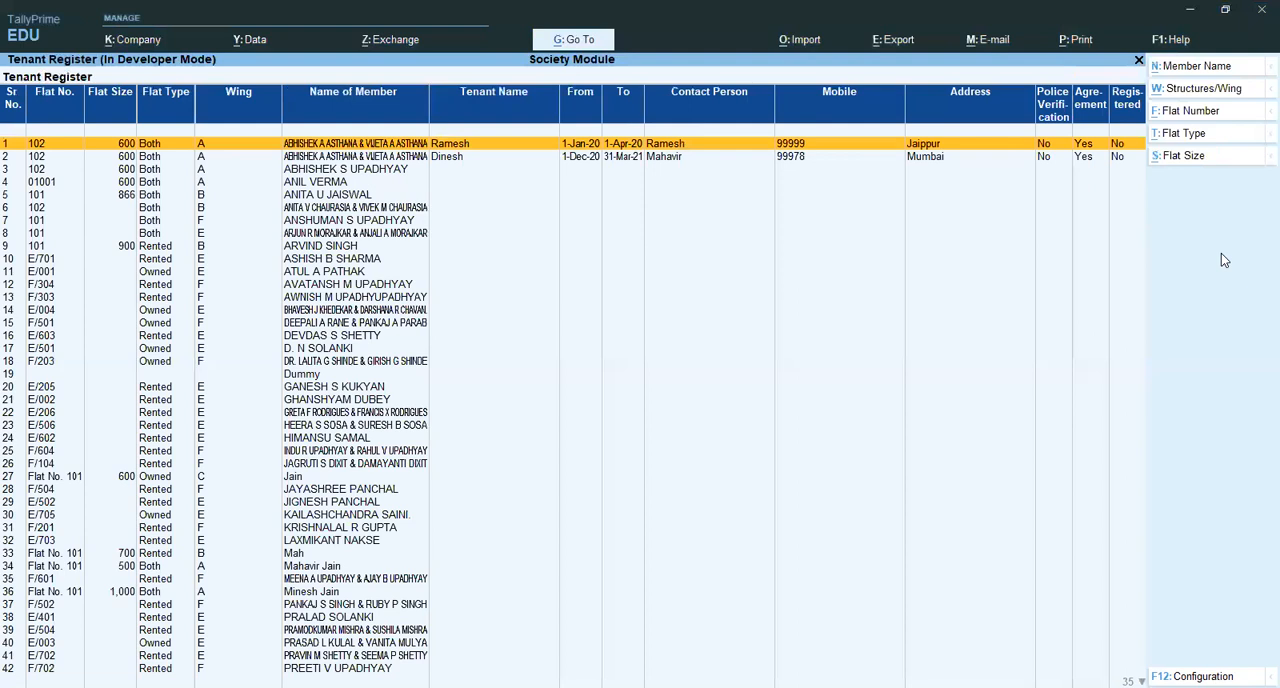
key("Escape")
- Open the Vehicle Register, look through the members' vehicle types and numbers, and close it
key("Down")
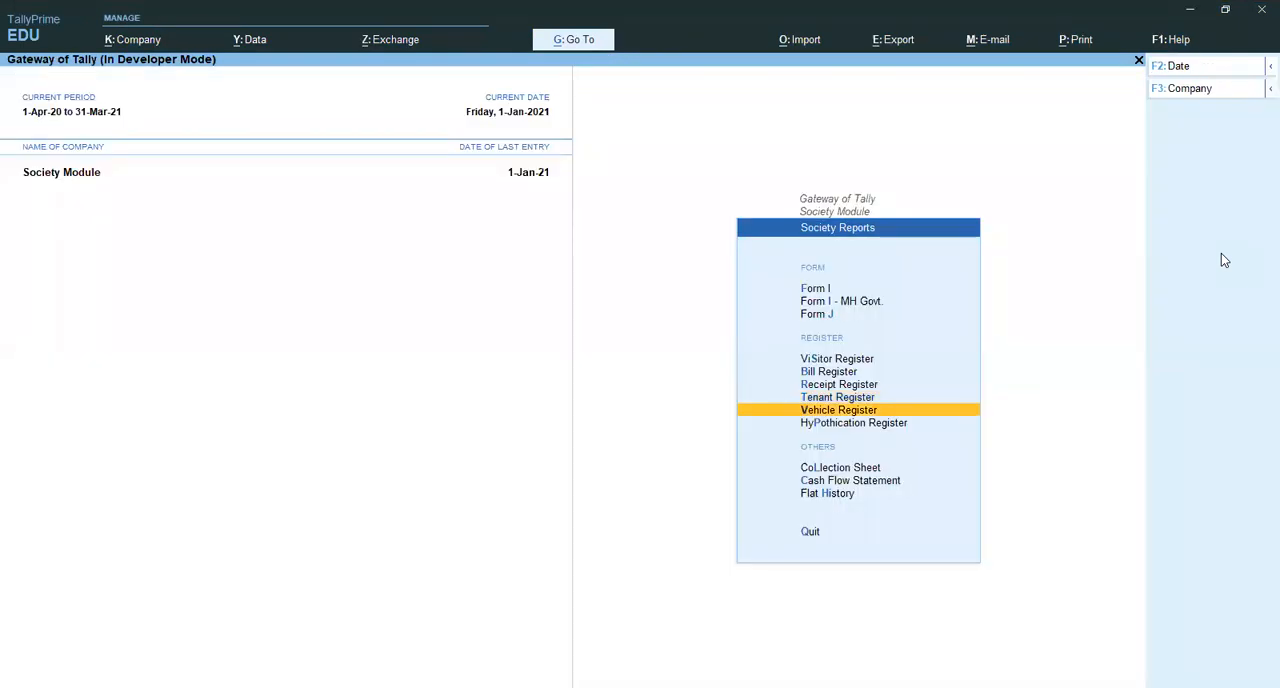
key("Return")
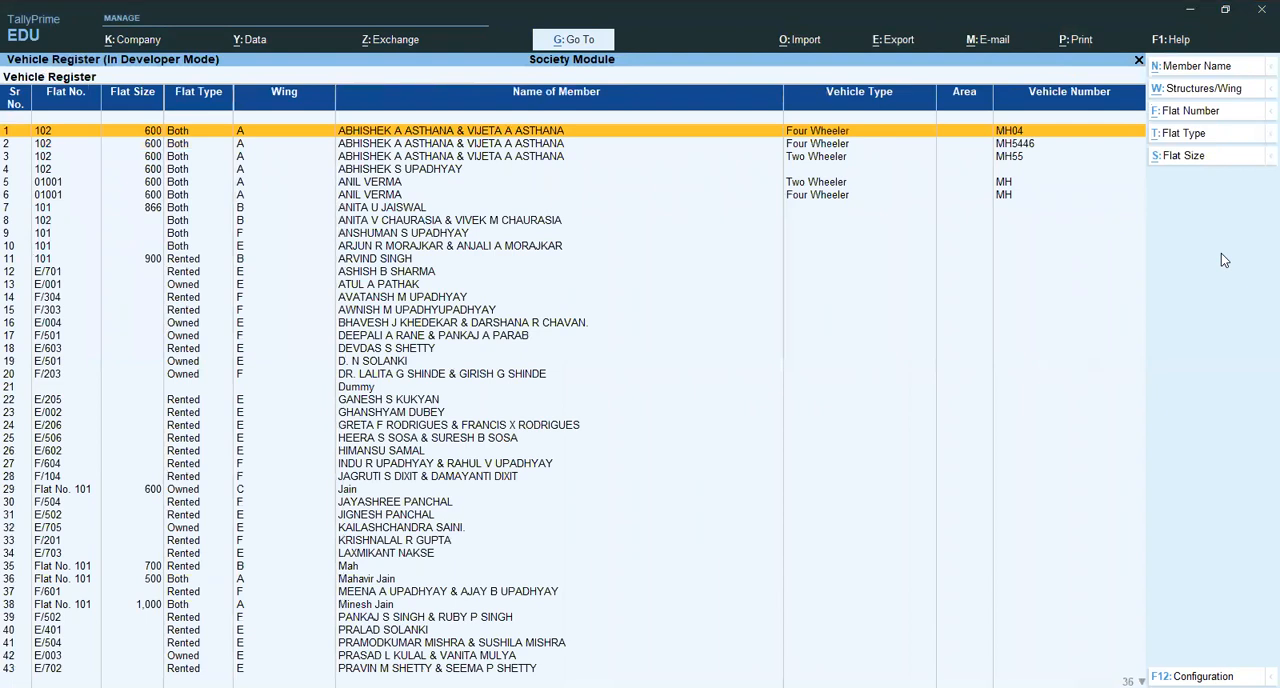
key("Down")
key("Down")
key("Down")
key("Down")
key("Down")
key("Down")
key("Down")
key("Down")
key("Down")
key("Down")
key("Down")
key("Down")
key("Down")
key("Down")
key("Down")
key("Down")
key("Down")
key("Down")
key("Down")
key("Down")
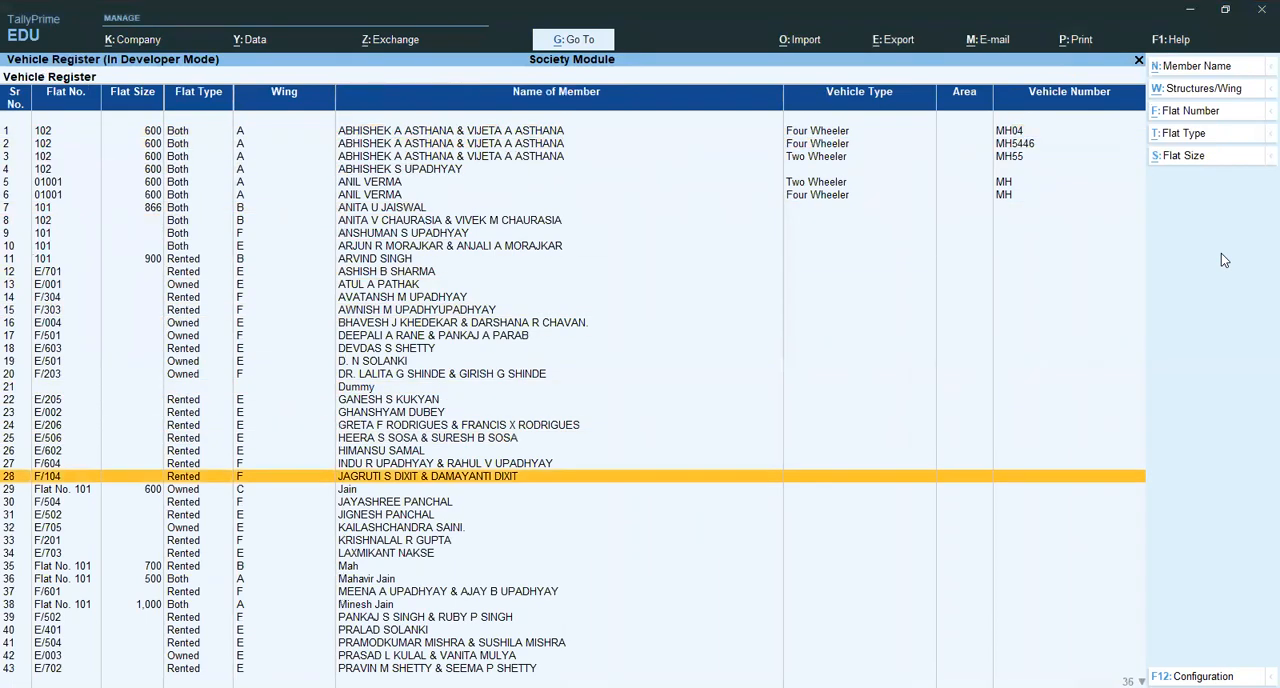
key("Down")
key("Down")
key("Down")
key("Down")
key("Down")
key("Down")
key("Down")
key("Down")
key("Down")
key("Down")
key("Down")
key("Down")
key("Down")
key("Down")
key("Down")
key("Down")
key("Down")
key("Down")
key("Down")
key("Down")
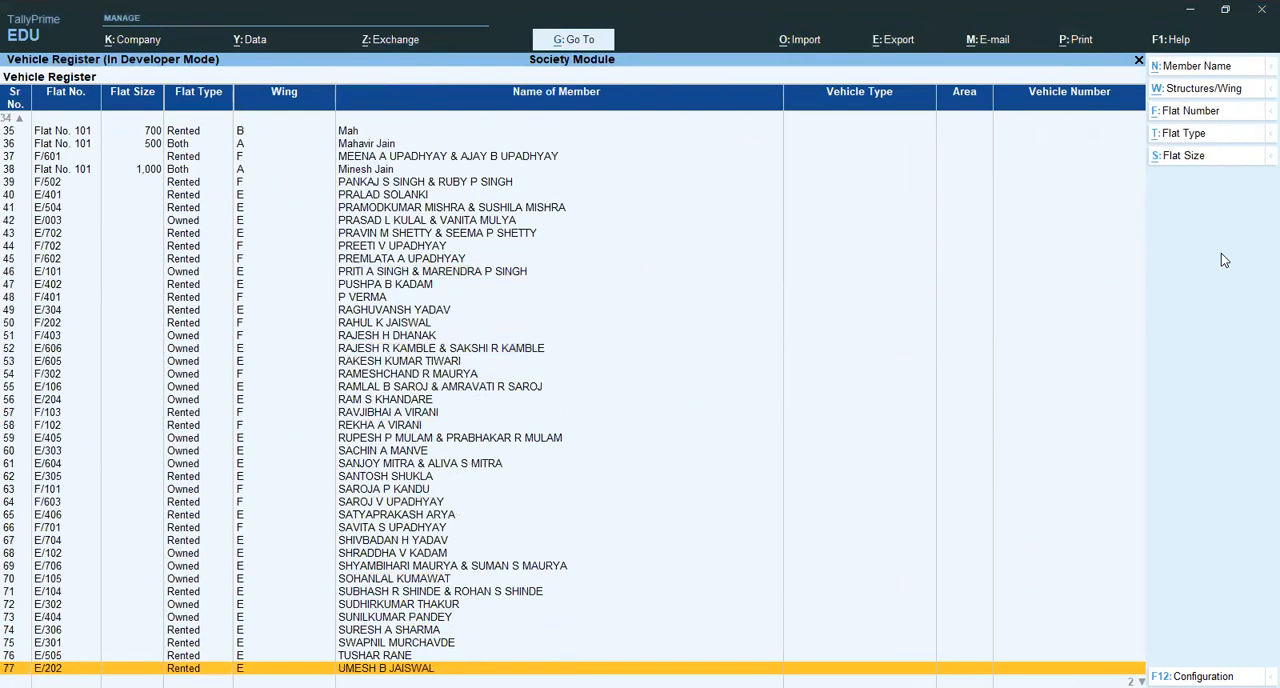
key("Escape")
- Open the Hypothication Register, check the member list from first to last entry, and close it
key("Down")
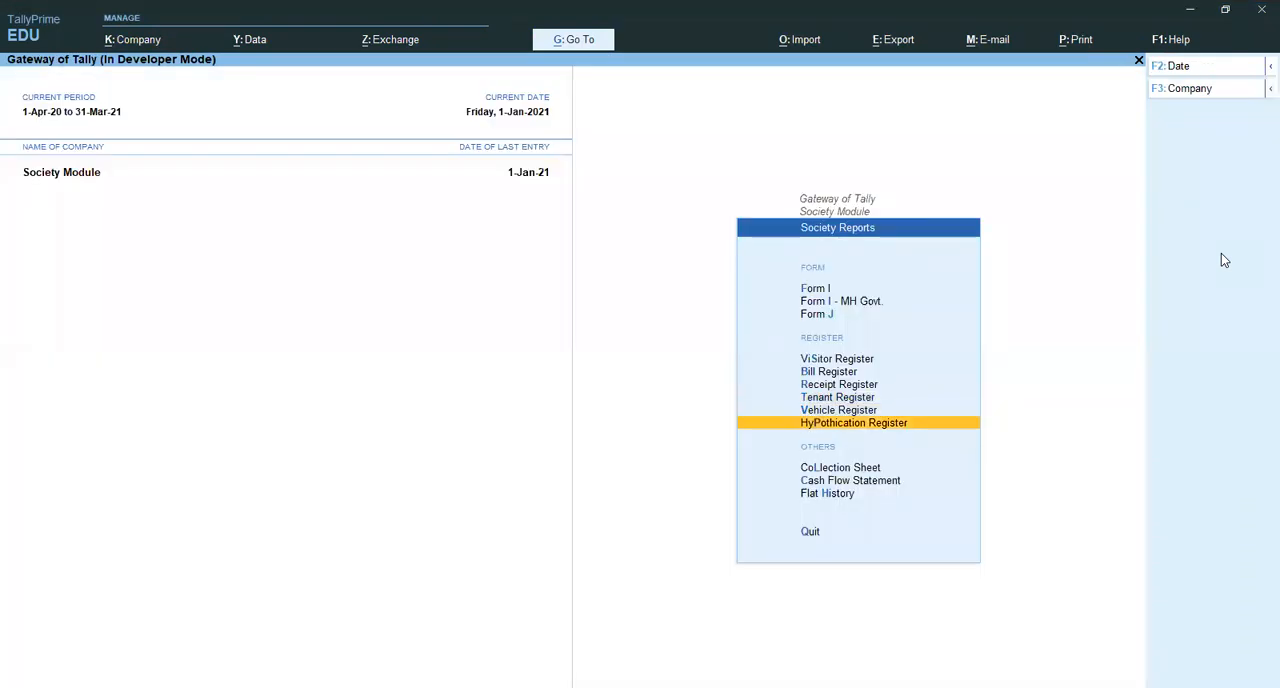
key("Return")
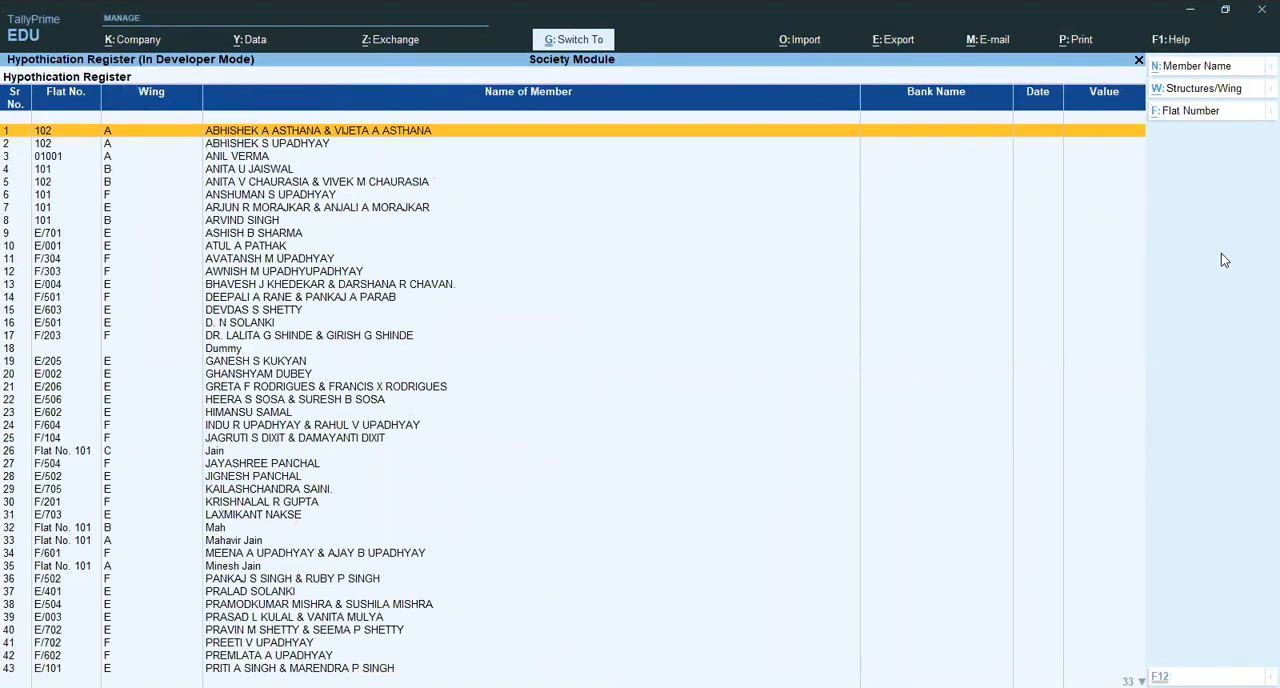
key("End")
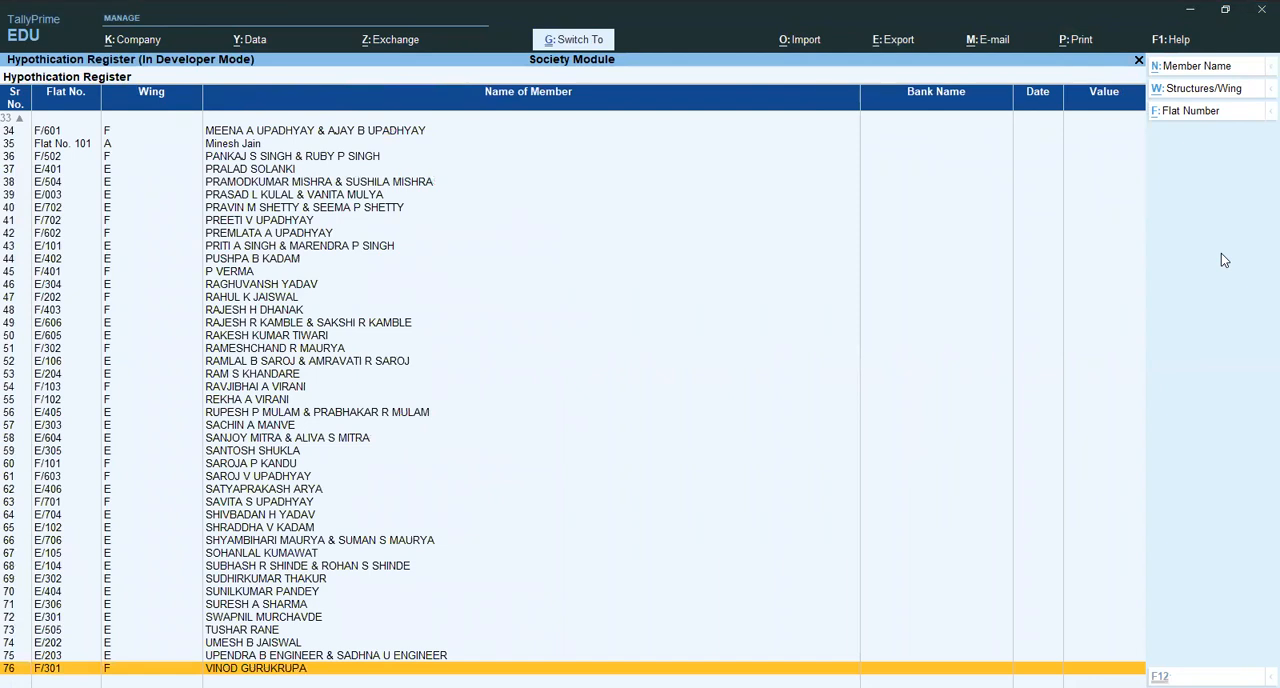
key("Home")
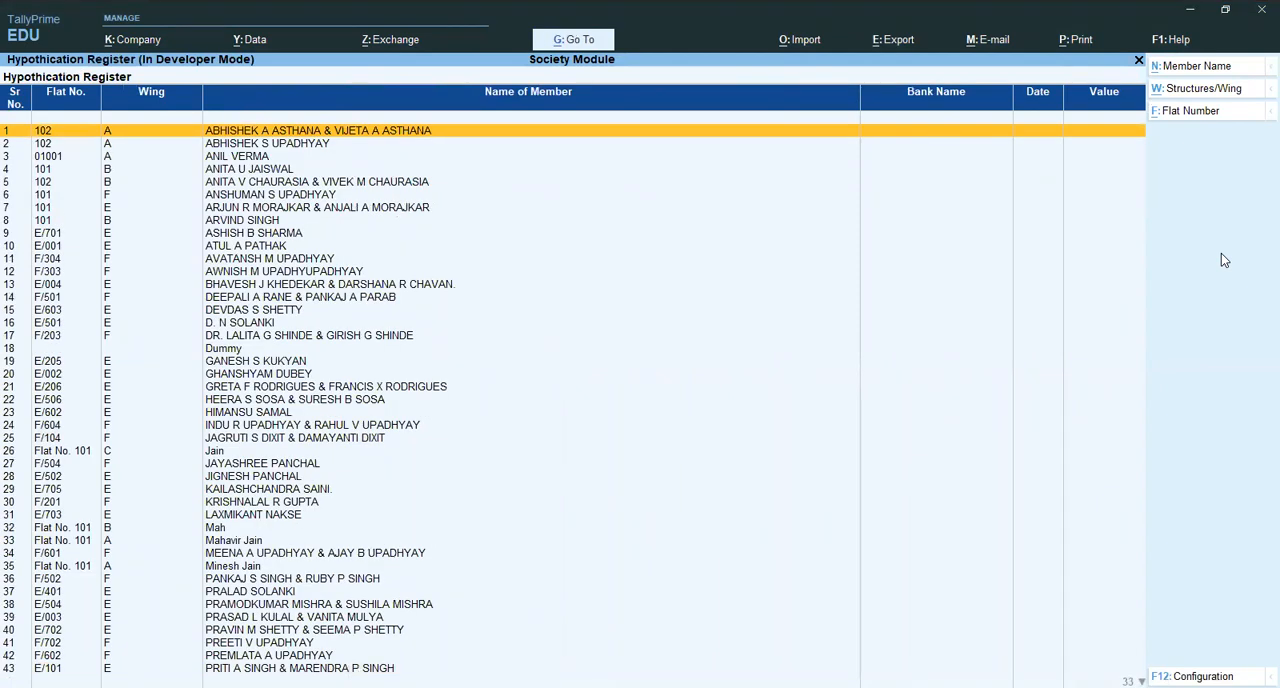
key("Escape")
- Open the Collection Sheet, view its bill amount, arrears and cheque columns, and close it
key("Down")
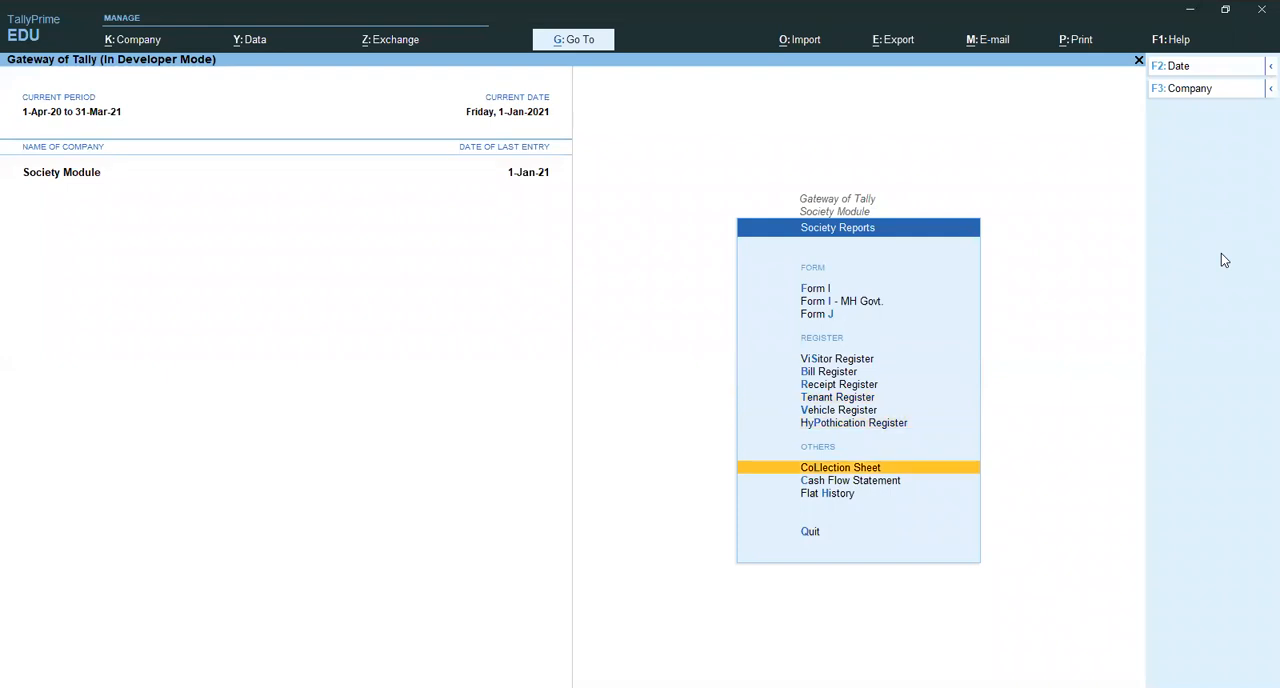
key("Return")
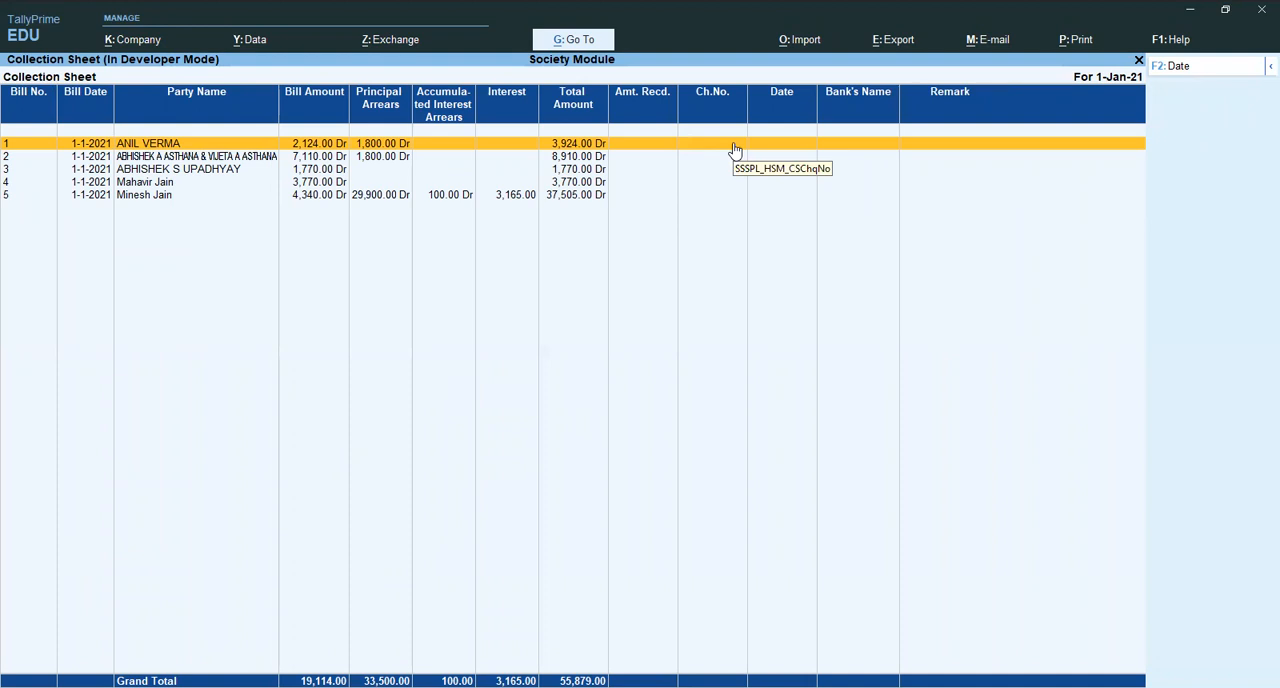
key("Escape")
- Open the Cash Flow Statement, compare the monthly Interest Paid and Maintenance Charges rows, and close it
key("Down")
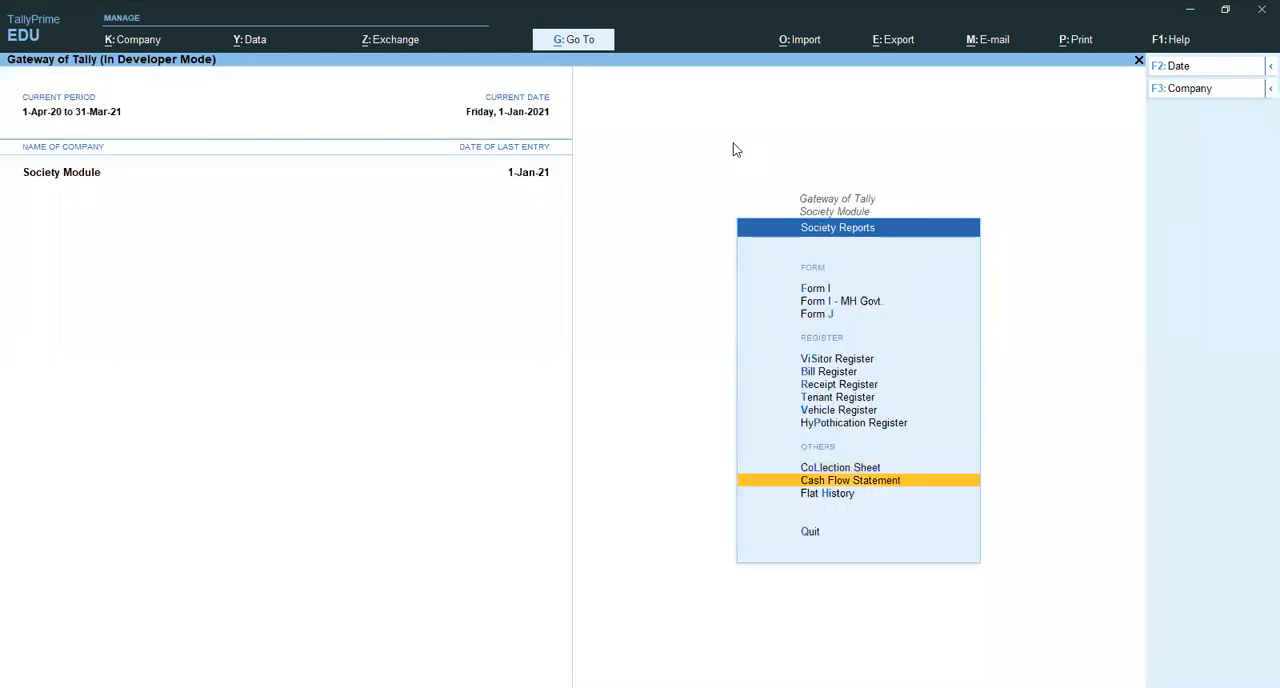
key("Return")
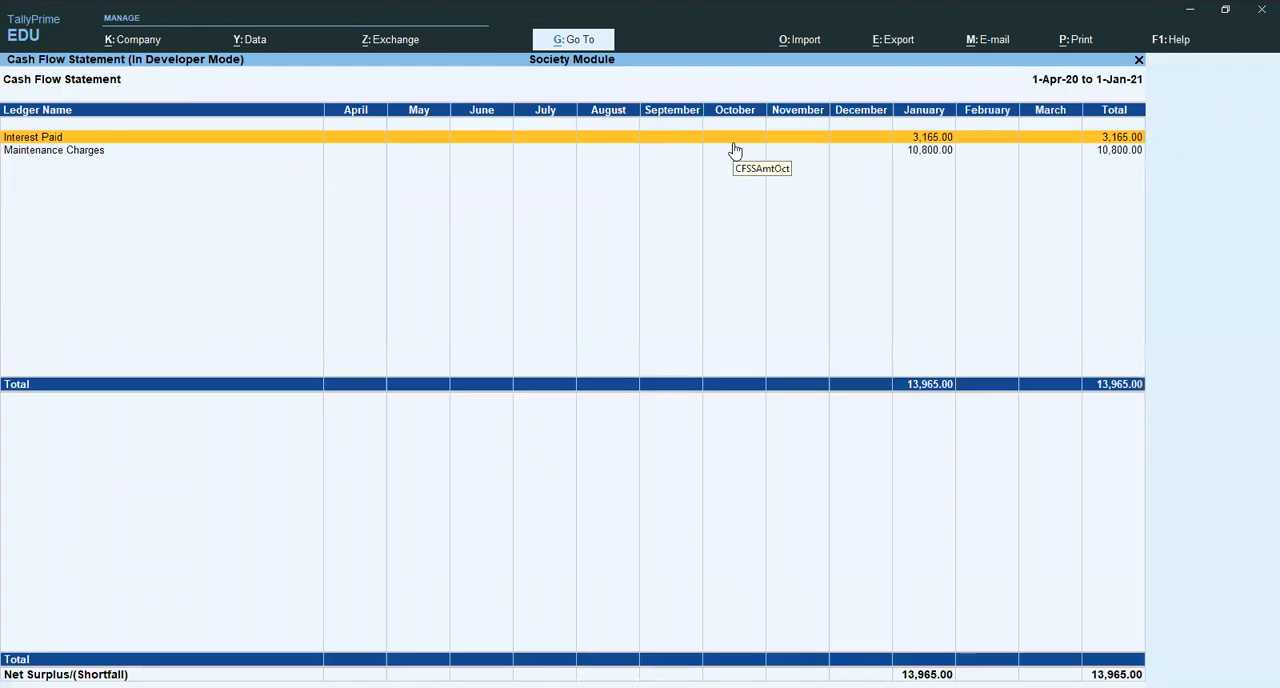
key("Down")
key("Up")
key("Down")
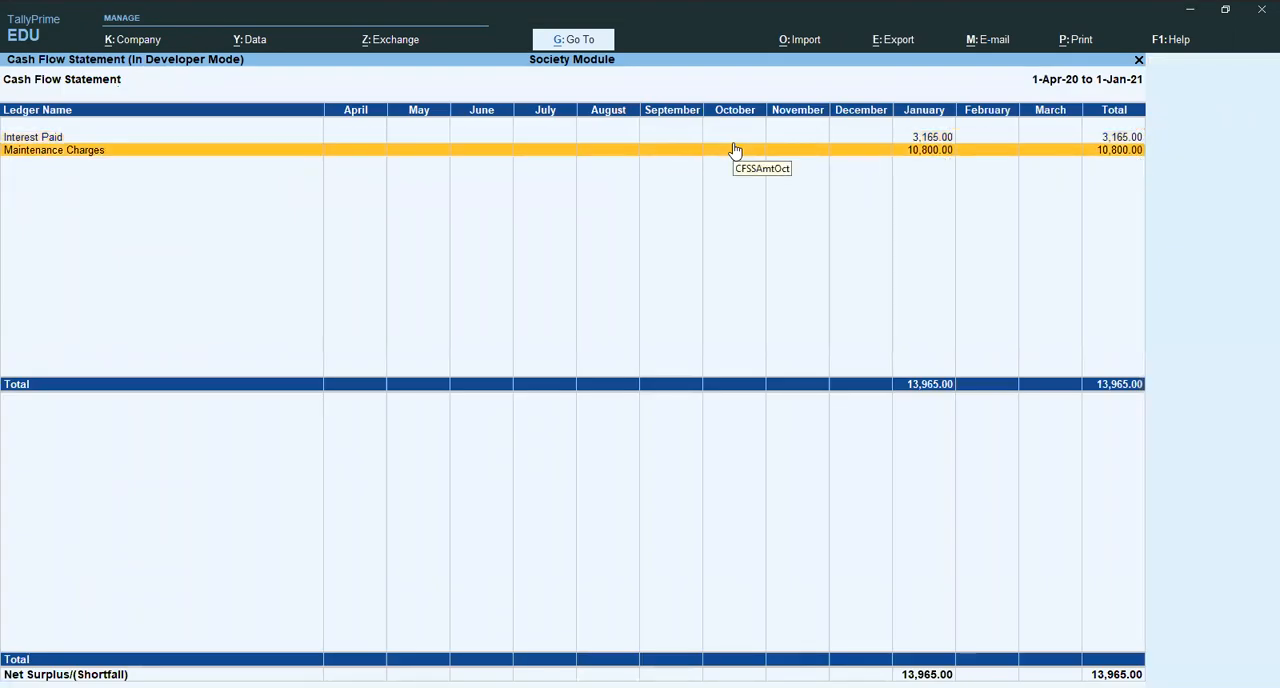
key("Up")
key("Down")
key("Up")
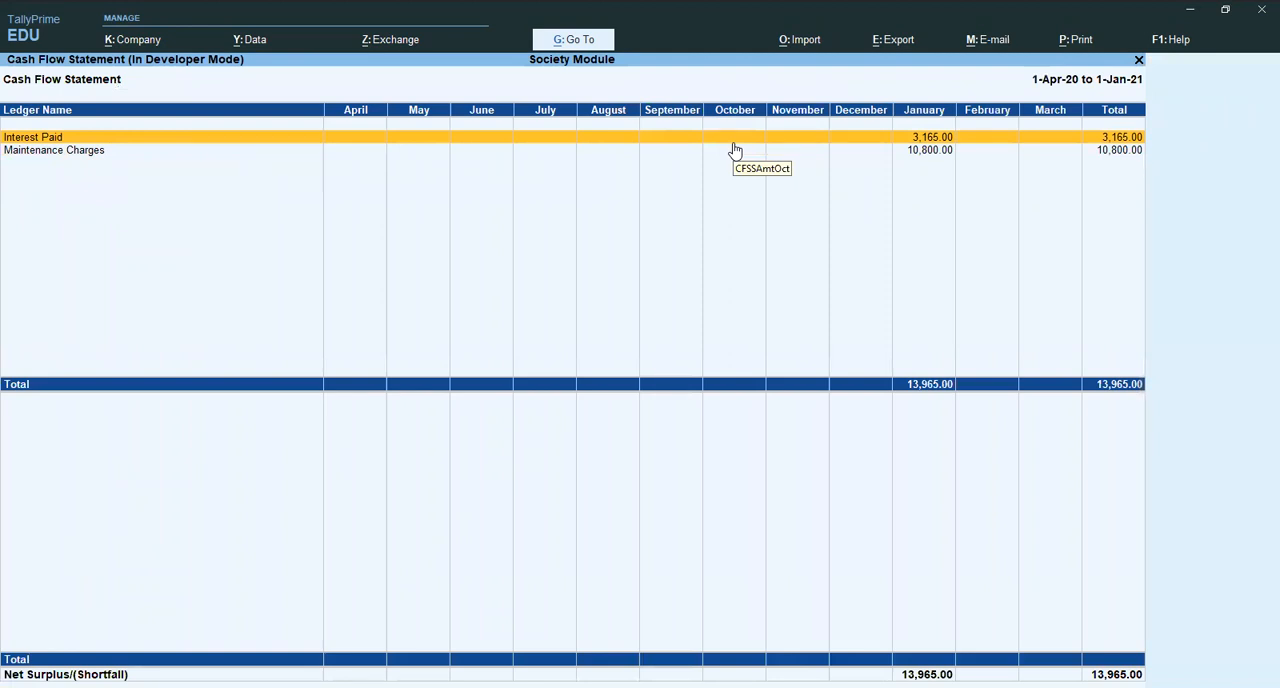
key("Down")
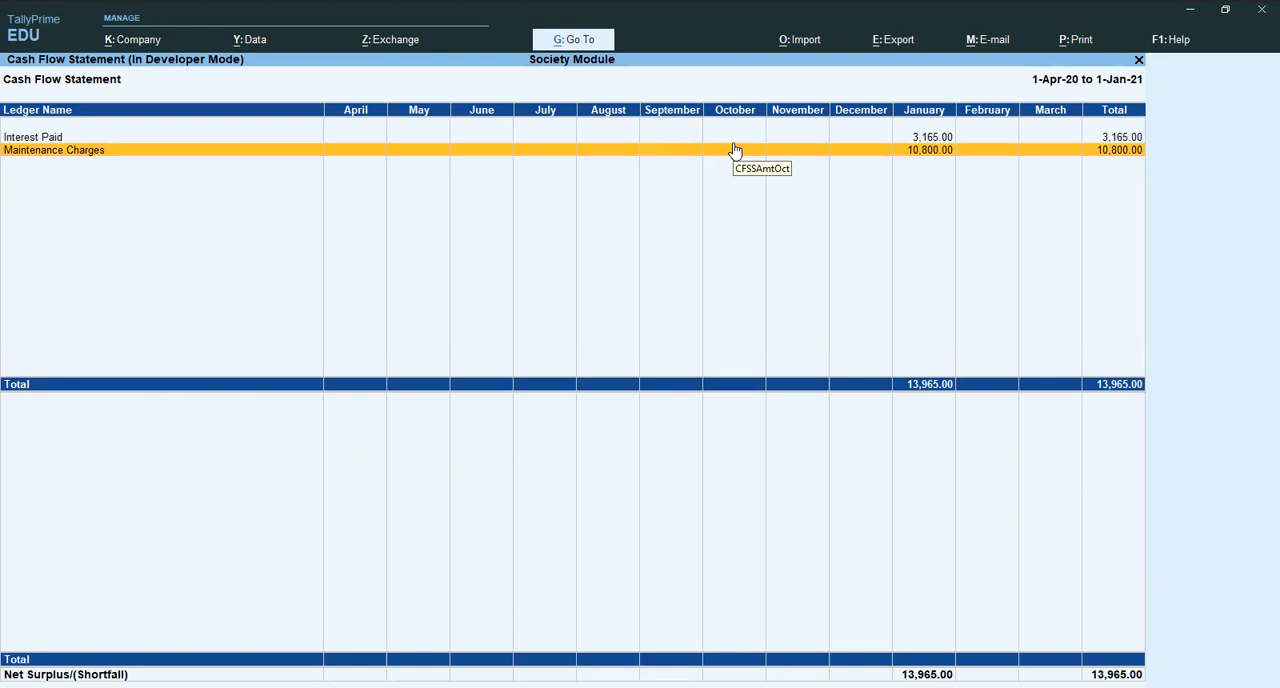
key("Escape")
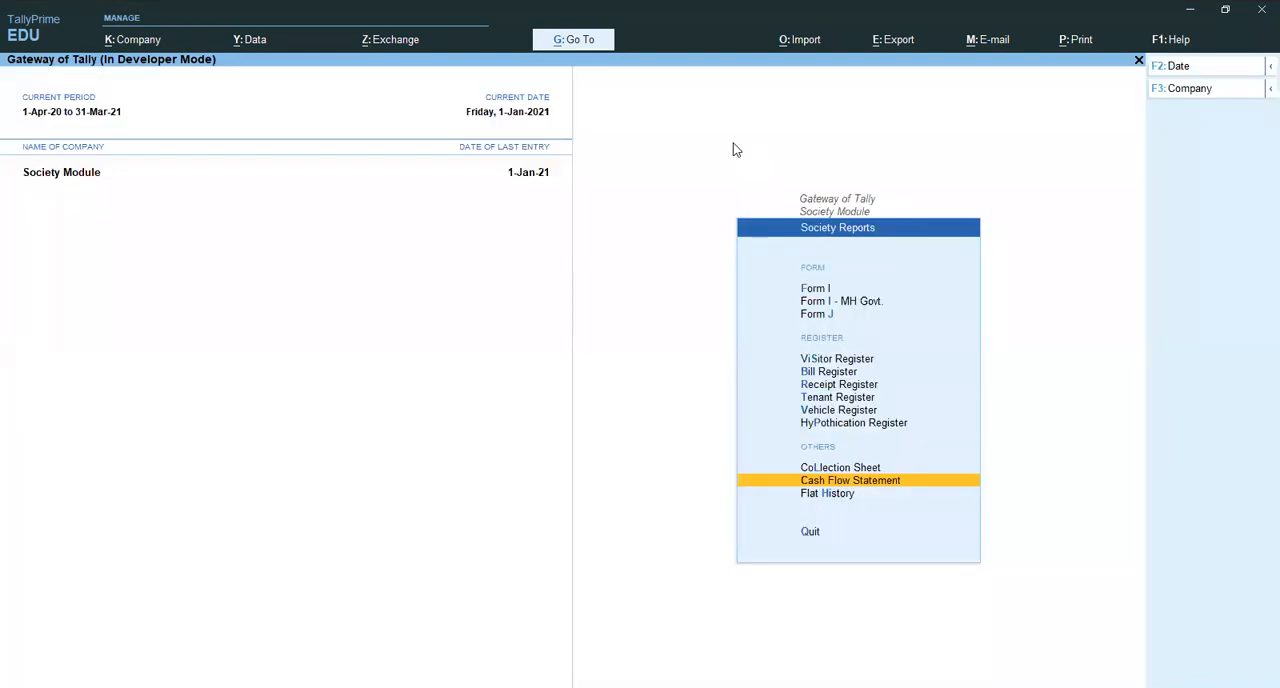
- Open Flat History, view the last entries, and open the flat number selection, keeping All Items
key("Down")
key("Return")
key("End")
key("Up")
key("Up")
key("Up")
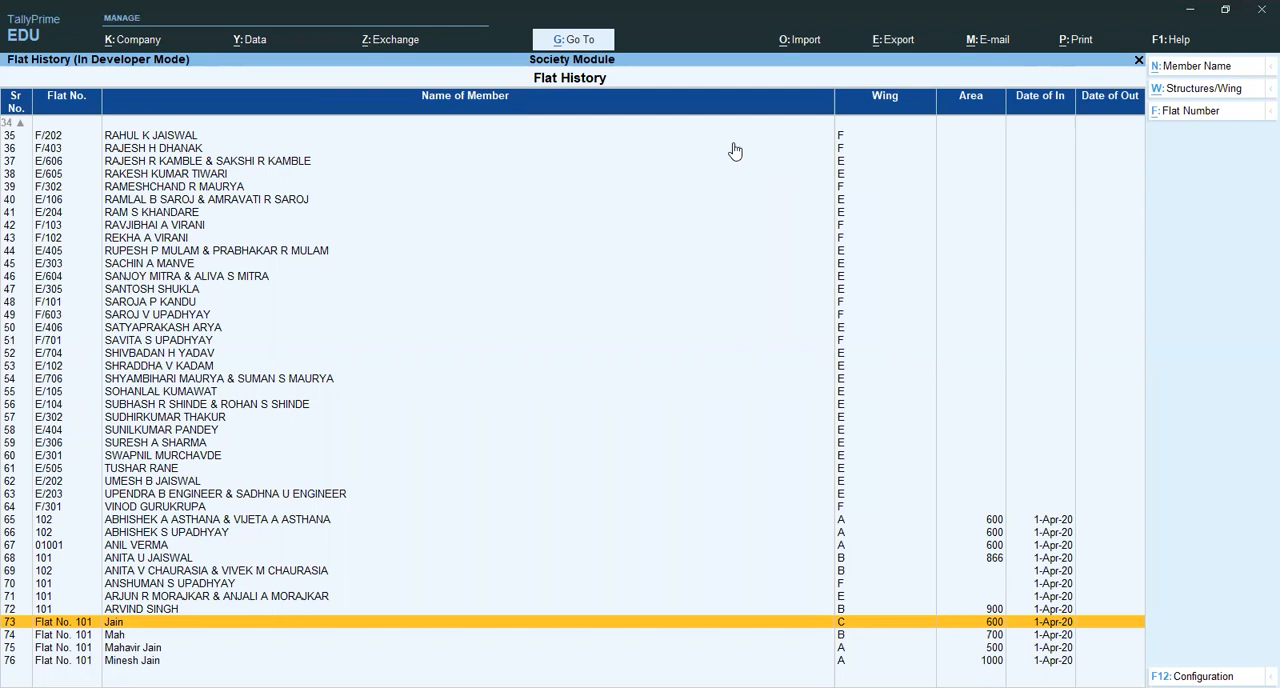
left_click(1190, 114)
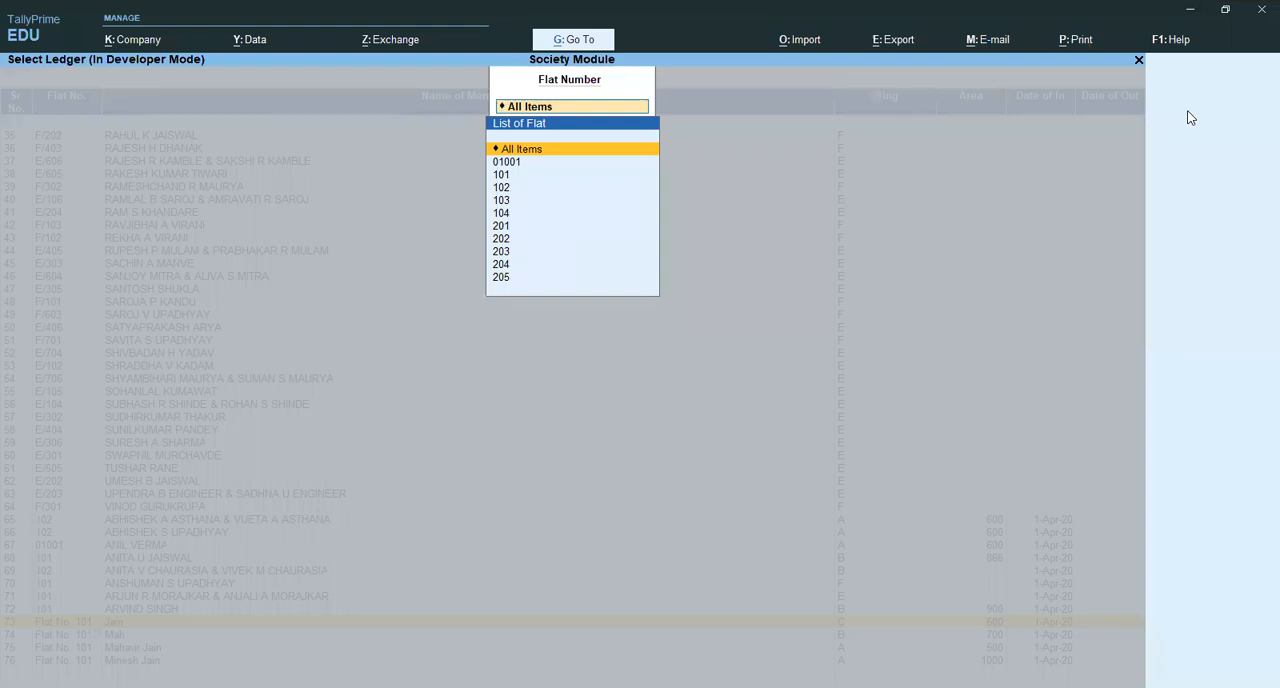
key("Return")
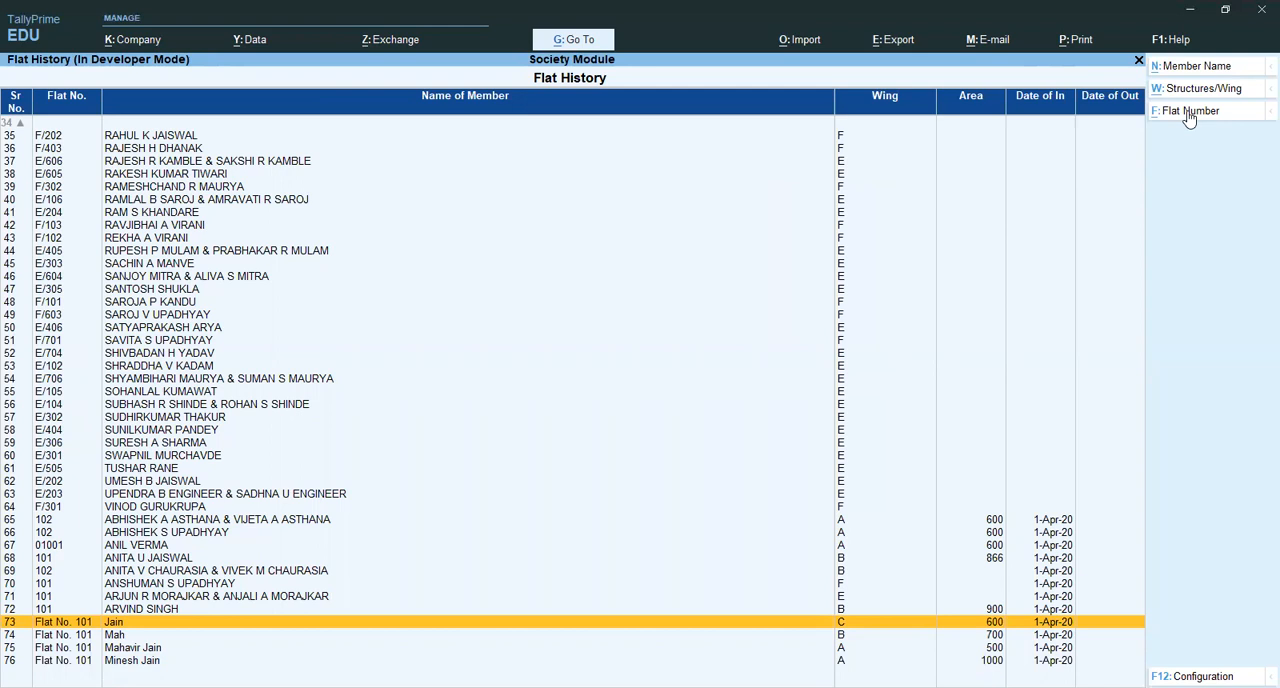
- View the Wing/Structure and Flat Number options in the Flat History configuration, discard any changes, and return to the Society Module menu
key("F12")
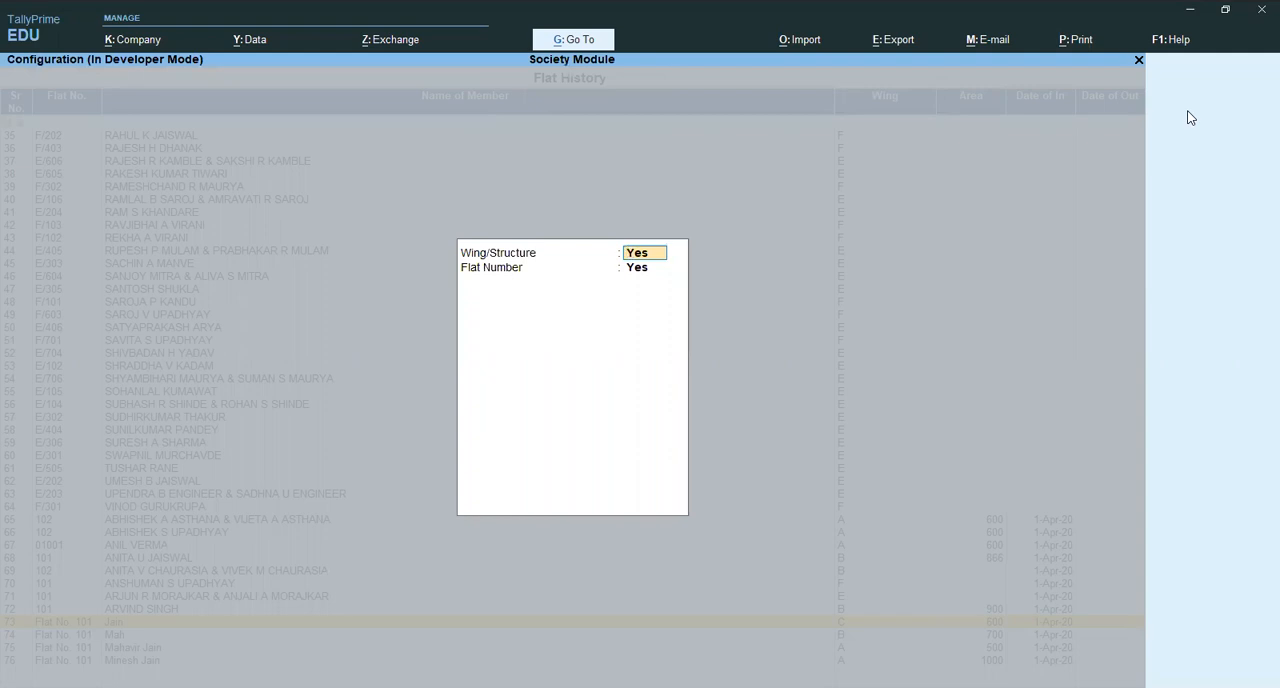
key("BackSpace")
key("Escape")
key("y")
key("Escape")
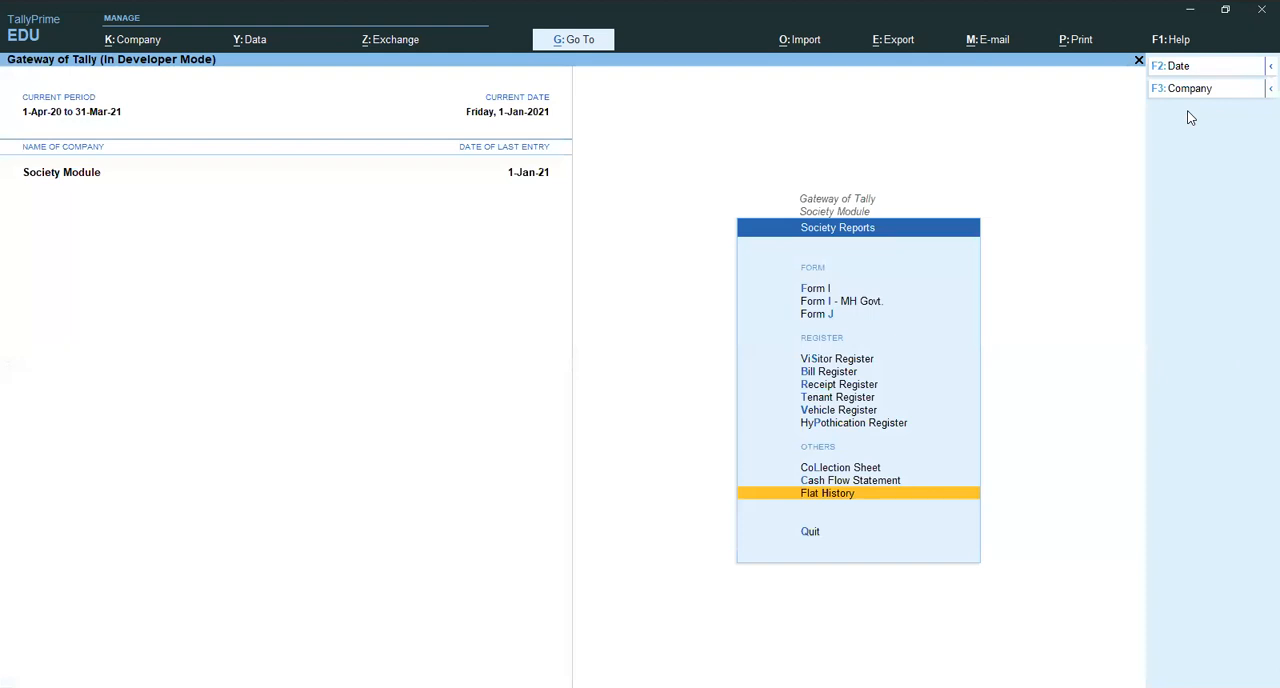
key("Escape")
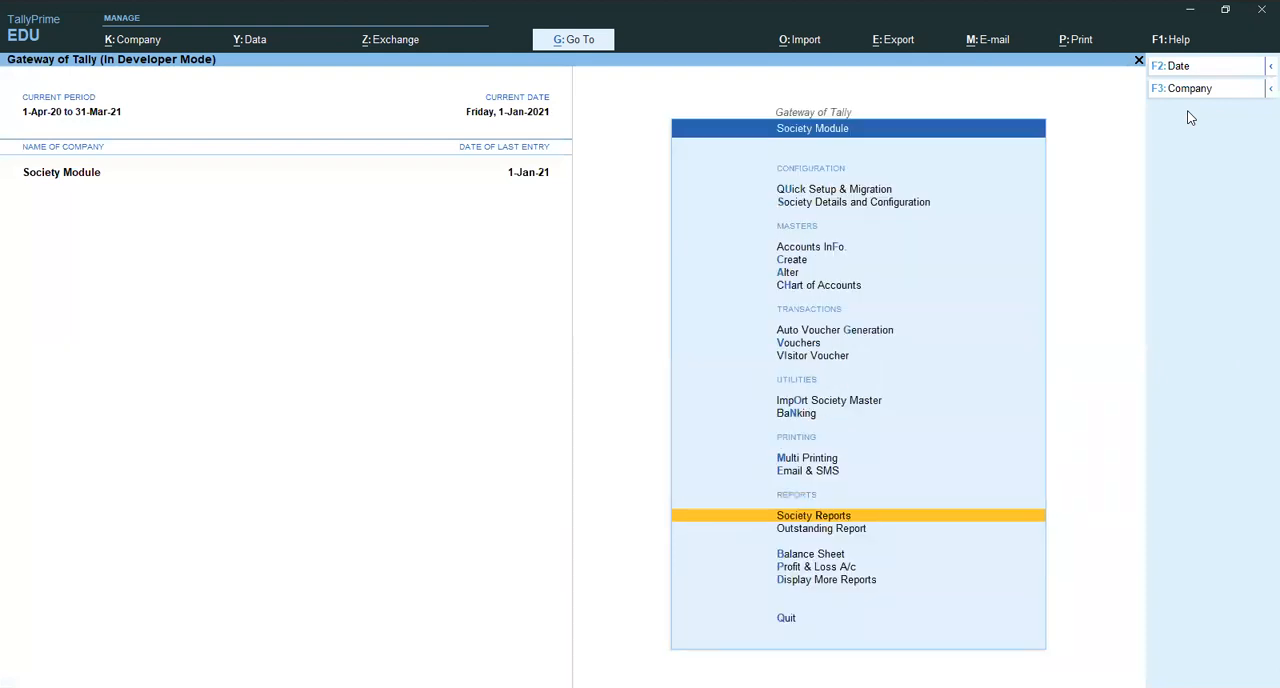
- Open the Outstanding Report for All Items, view the pending receivable bills, and return to the Society Module menu
key("Down")
key("Return")
key("Return")
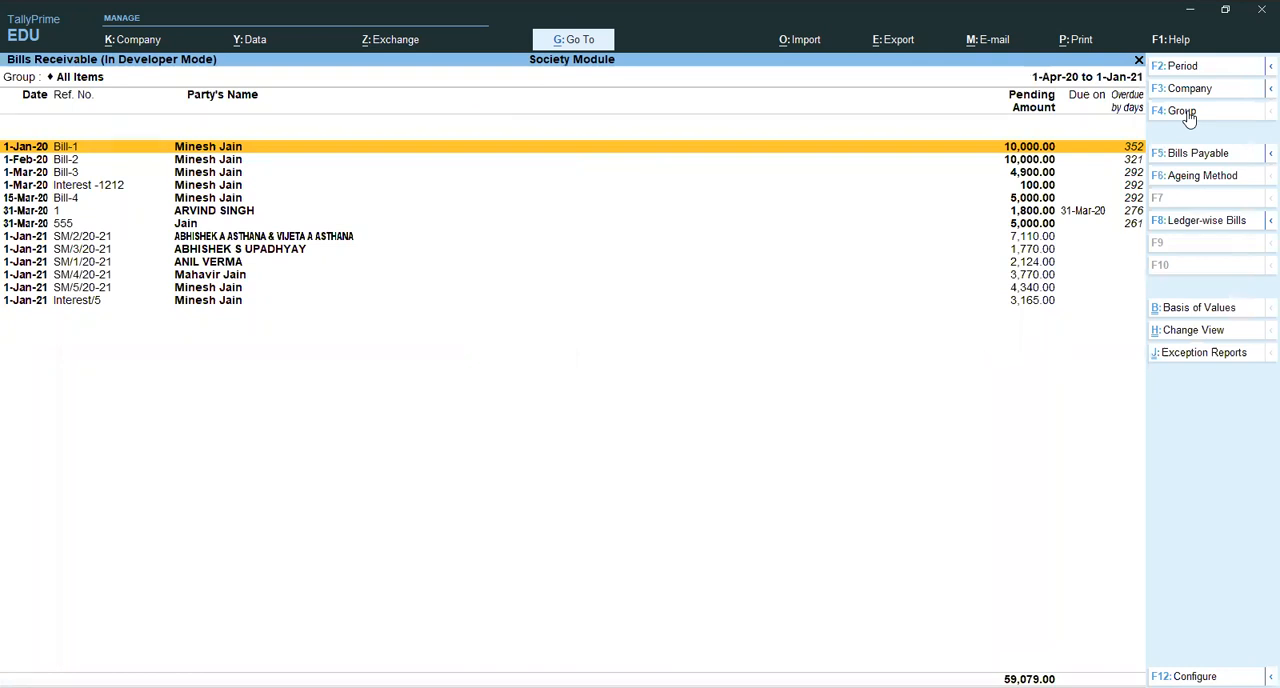
key("Escape")
key("Escape")
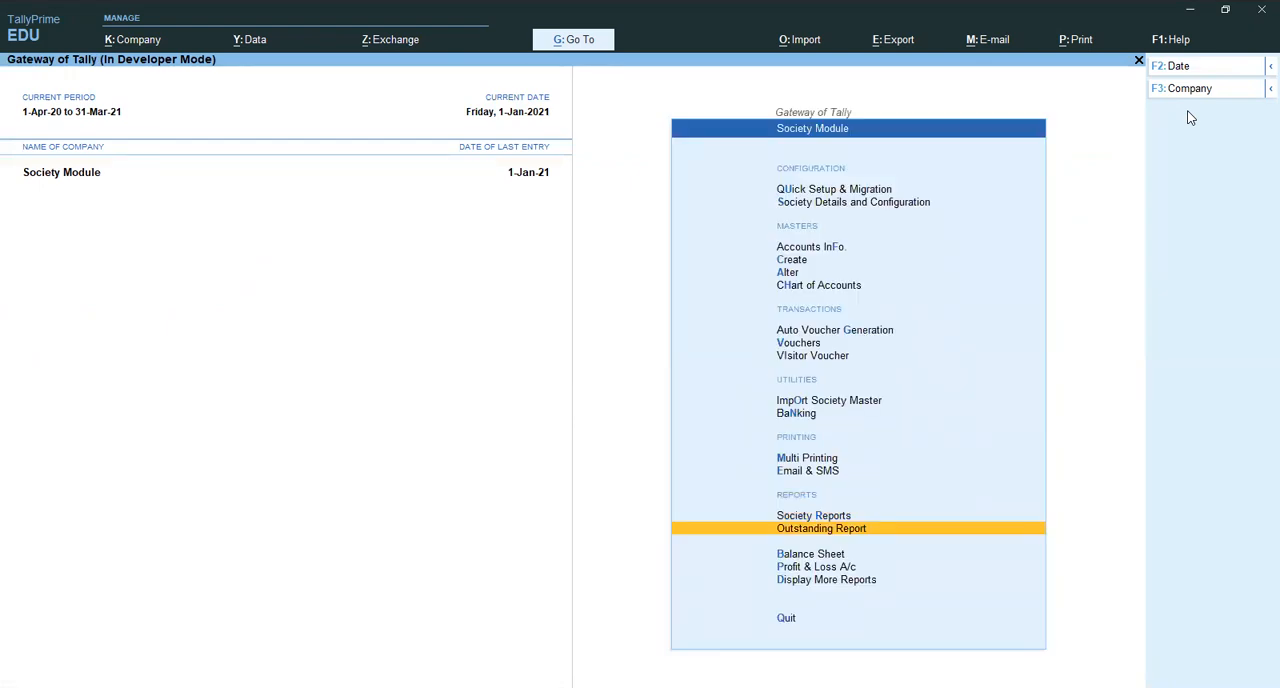
- Open the Auto Voucher Generation options of the Society Module
key("Up")
key("Up")
key("Up")
key("Up")
key("Up")
key("Up")
key("Up")
key("Up")
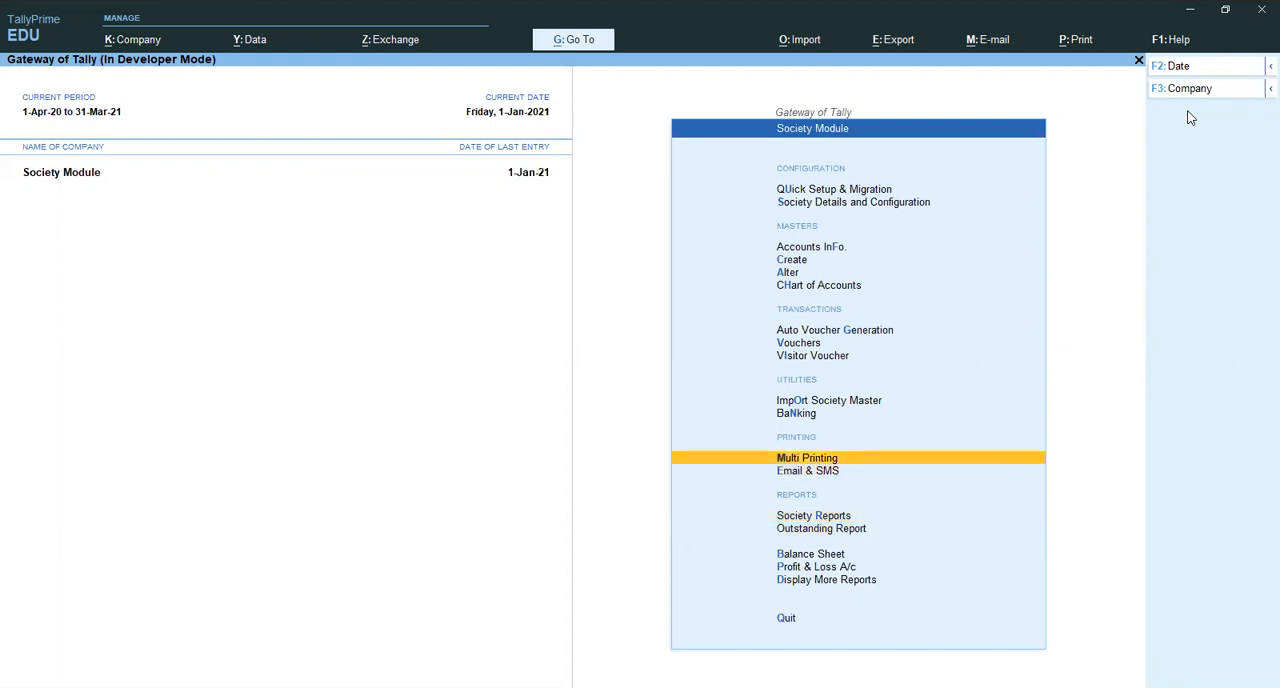
key("Return")
key("Down")
key("Down")
key("Up")
key("Return")
key("Escape")
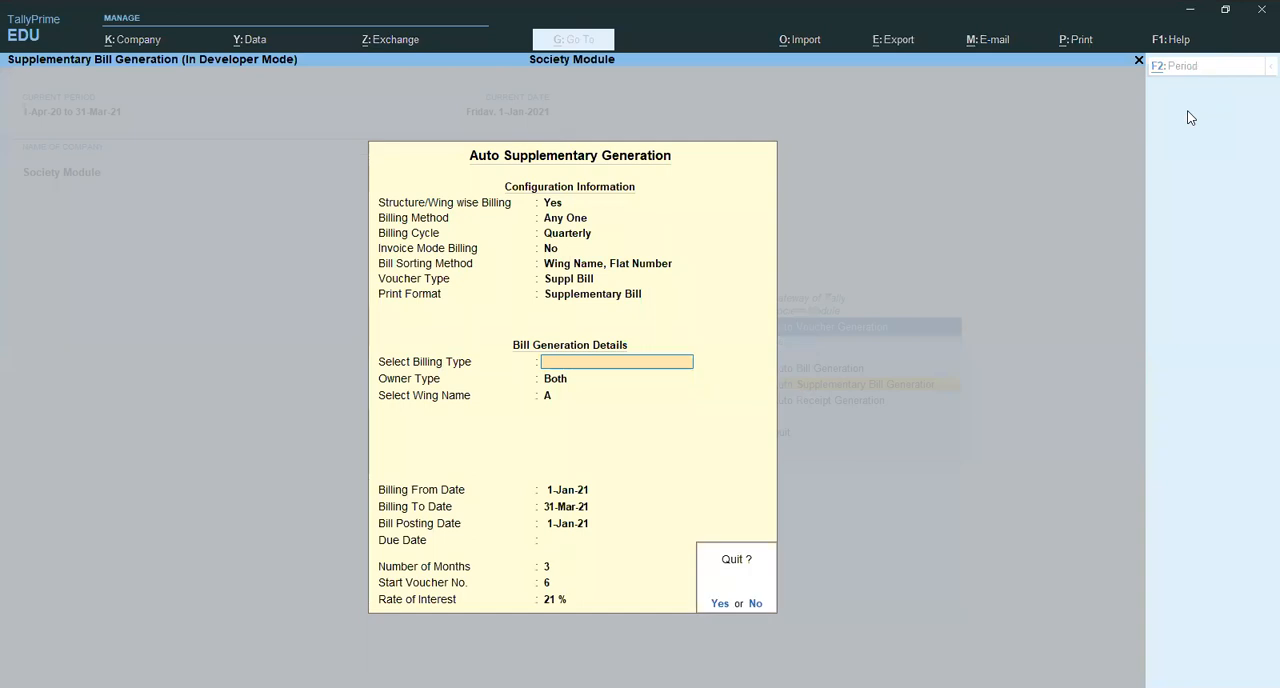
key("Return")
- Open Auto Receipt Generation, enter 1-Apr-20 as the voucher date, and choose Receipt as the voucher type
key("Down")
key("Return")
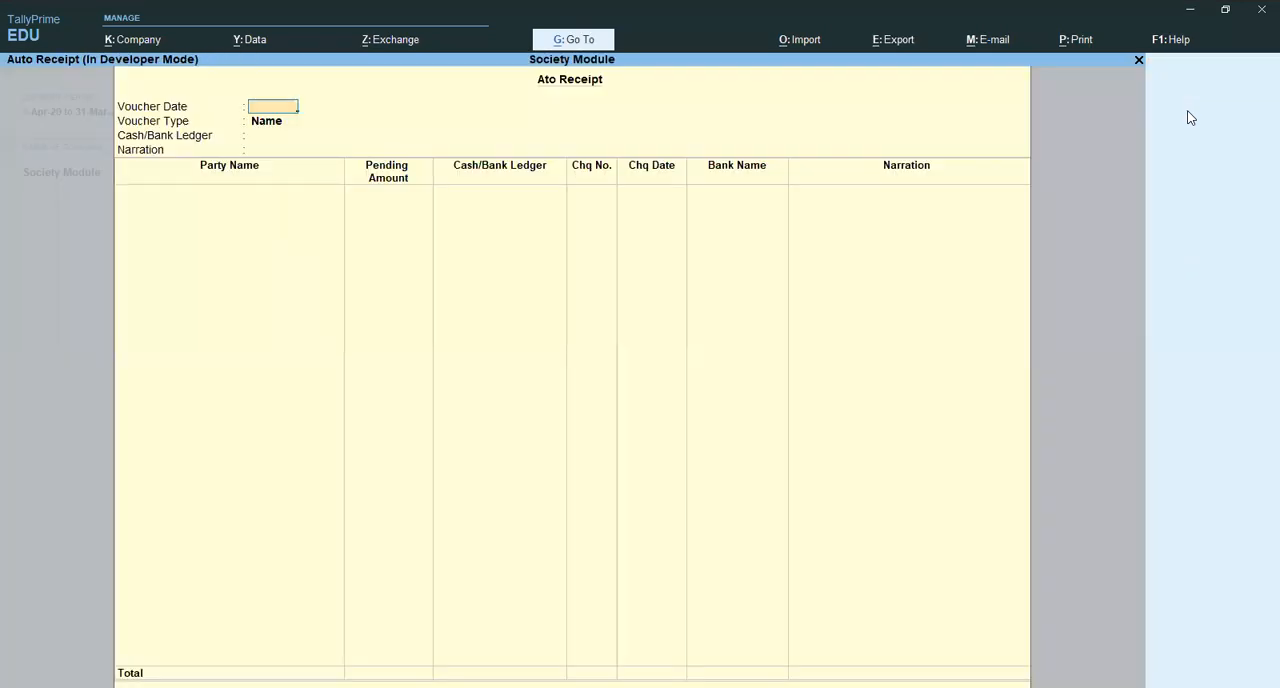
type("1-4")
key("Return")
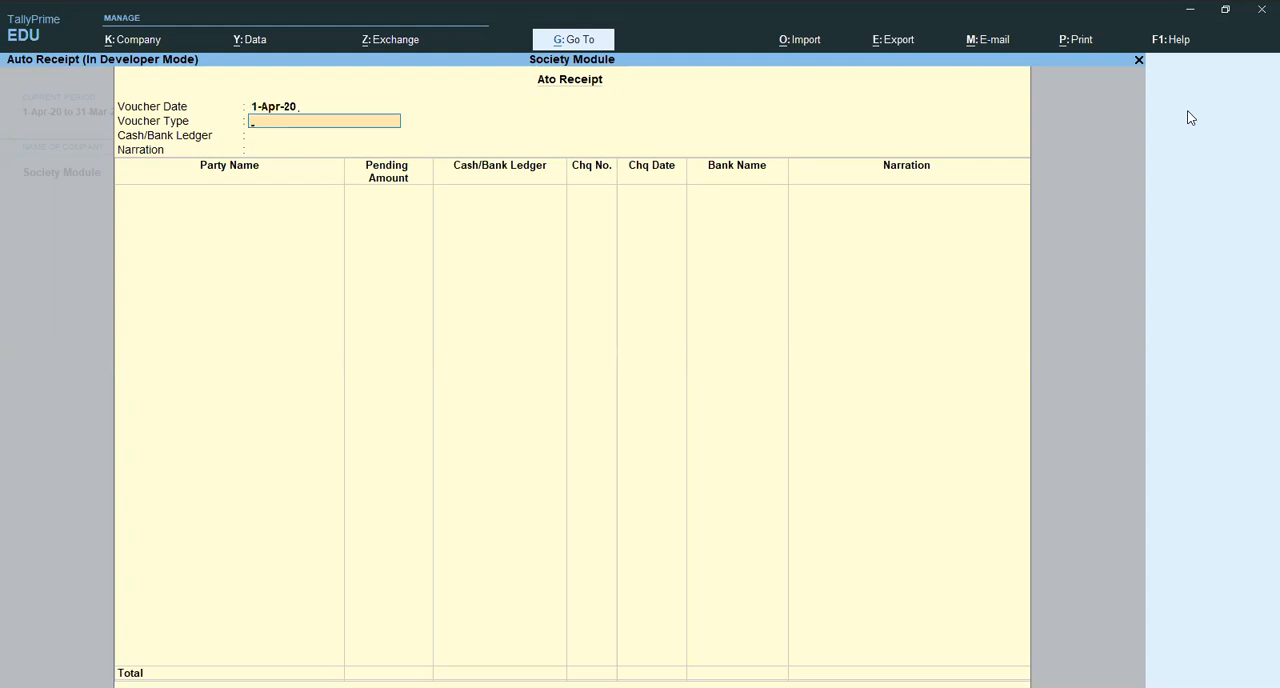
key("Down")
key("Return")
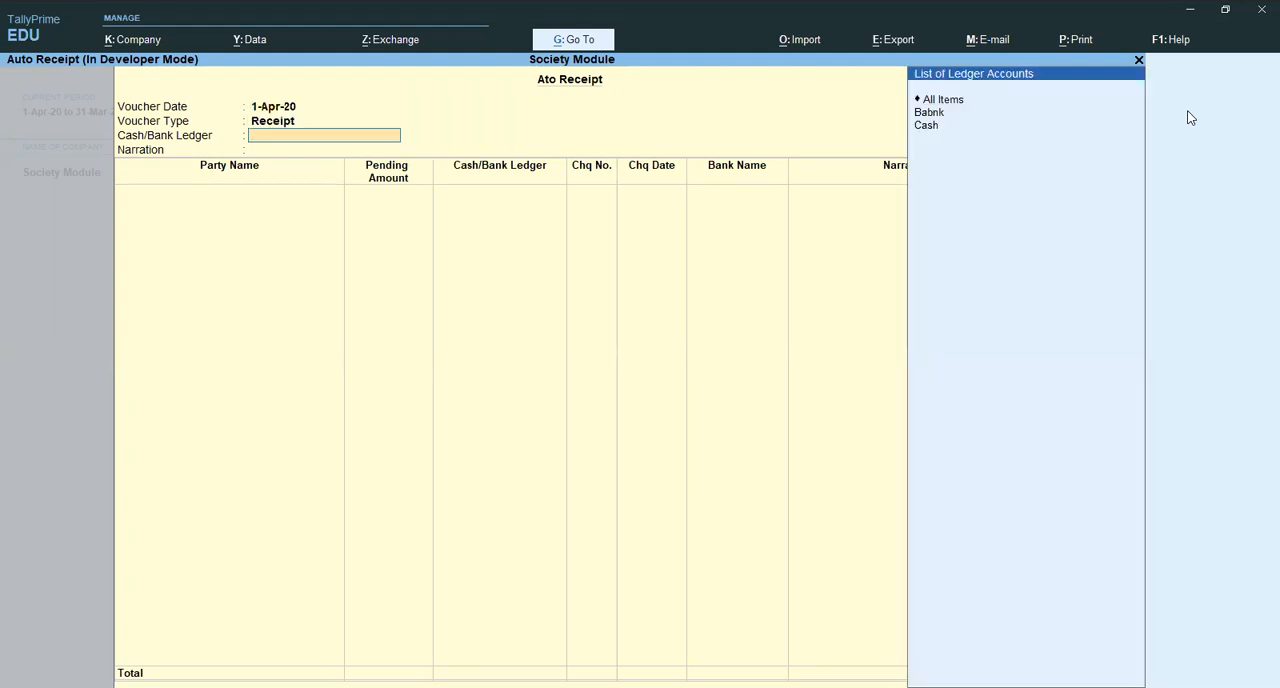
- Change the auto receipt's voucher date to 1-Jan-21, keeping the Receipt voucher type
key("BackSpace")
key("BackSpace")
type("1-4")
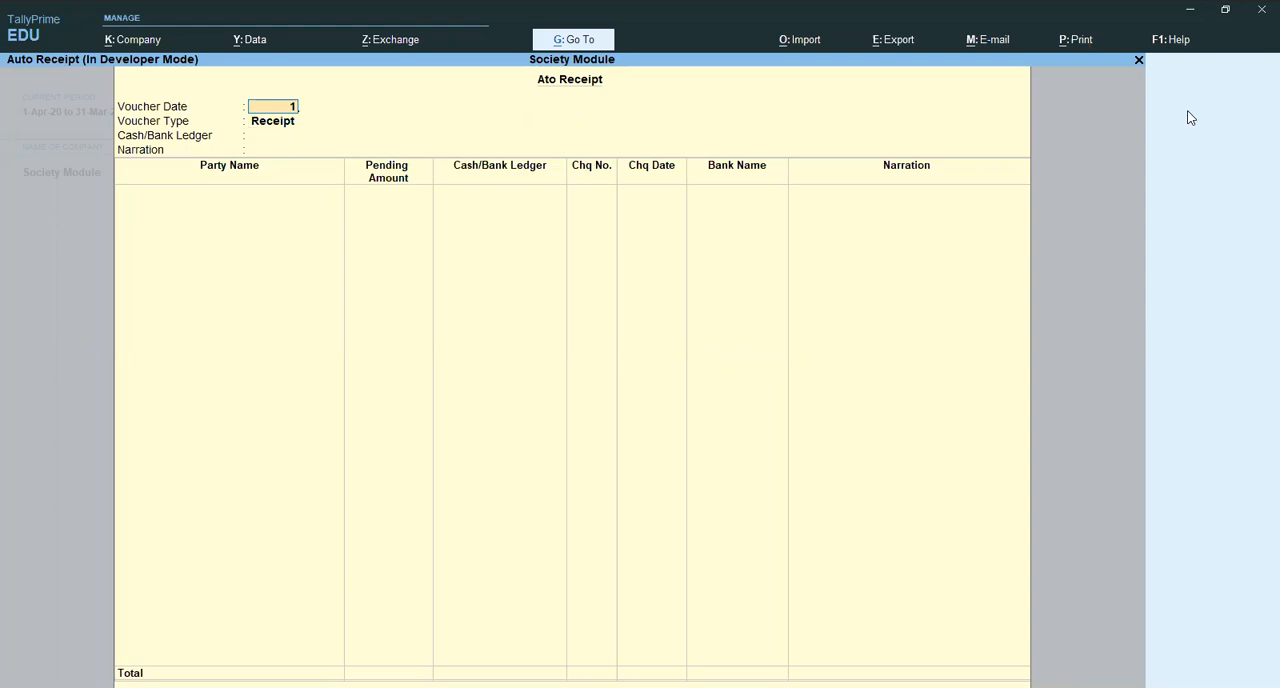
- Set the auto receipt's Cash/Bank Ledger to All Items and leave its narration blank
key("BackSpace")
key("BackSpace")
type("-1")
key("Return")
key("Return")
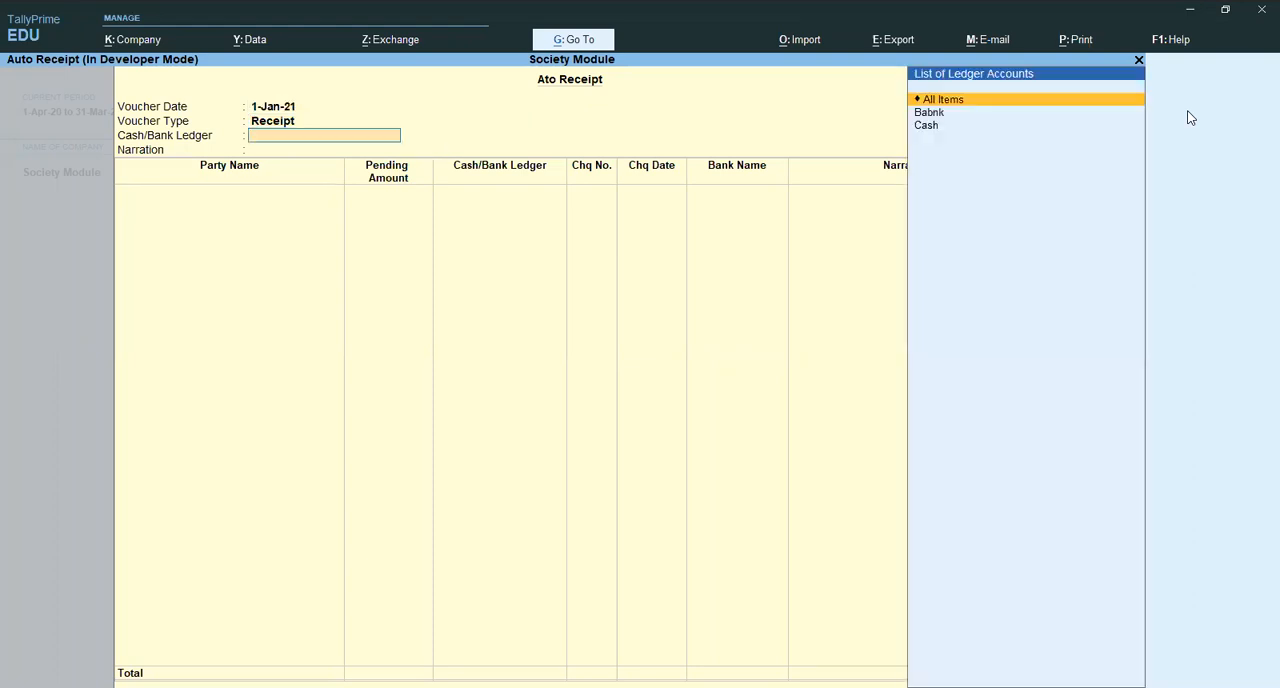
key("Return")
key("BackSpace")
- Add the party of pending bill SM/3/20-21 as the first receipt row, allocate 1,770.00 against that bill, and choose the Babnk ledger
key("Return")
key("Return")
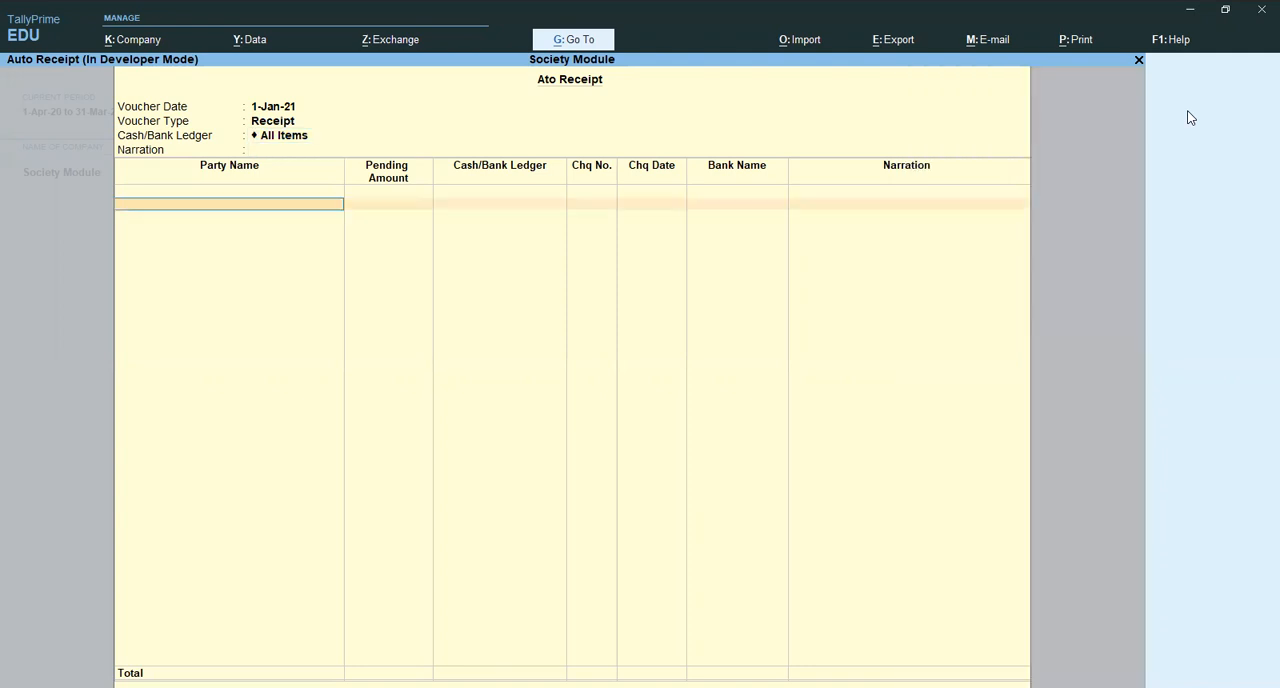
key("Down")
key("Down")
key("Return")
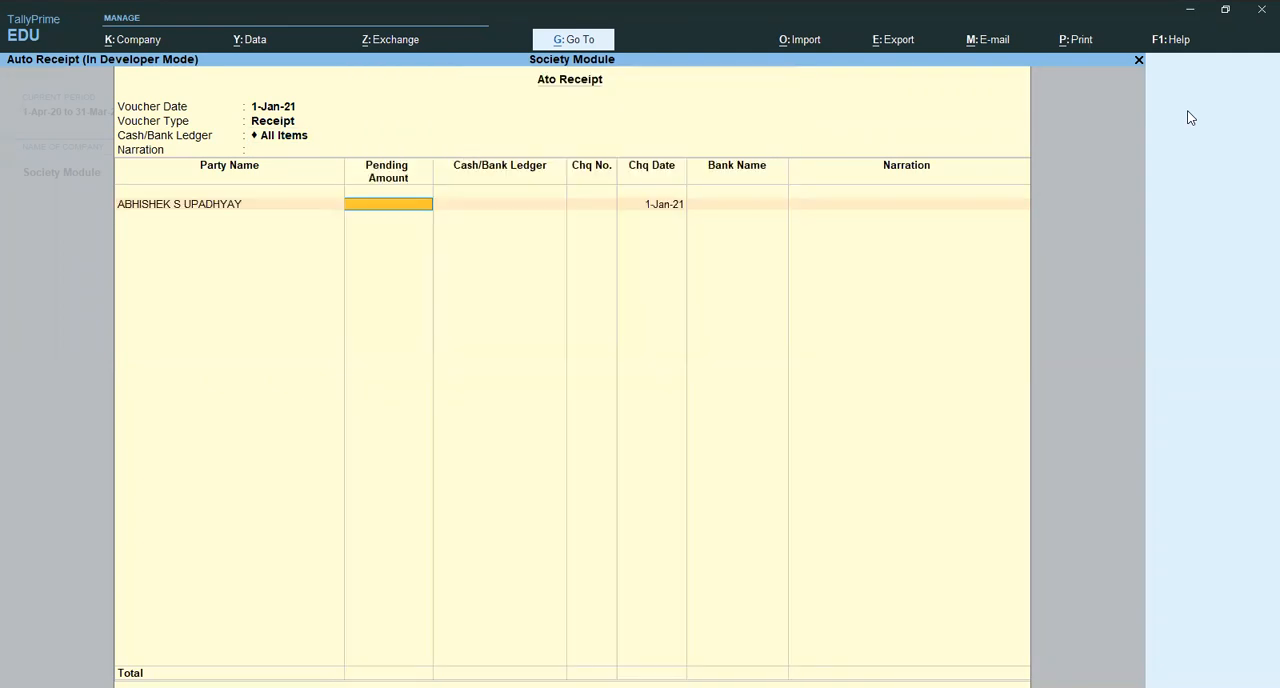
key("Return")
key("Return")
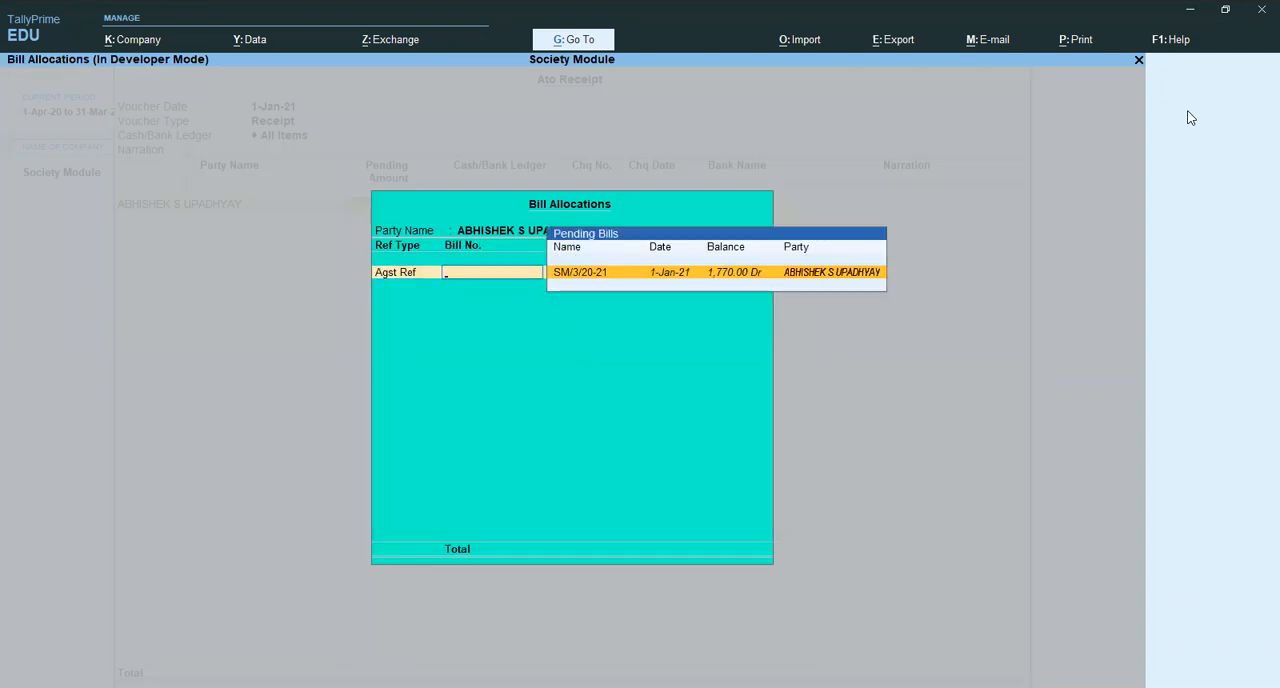
key("Return")
- Enter cheque number 1123131 dated 1-Jan-21 for the first receipt row, with bank name Not Applicable and no narration
key("Return")
key("Return")
key("Return")
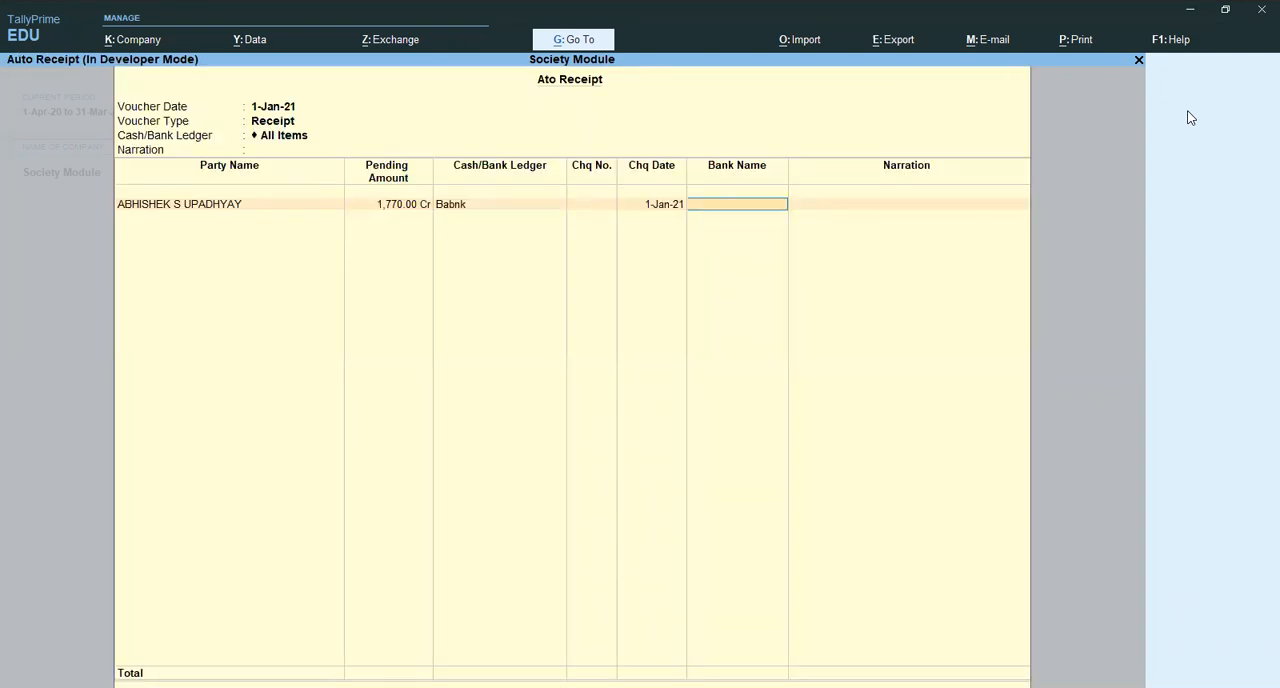
key("BackSpace")
type("1123131")
key("Return")
key("Return")
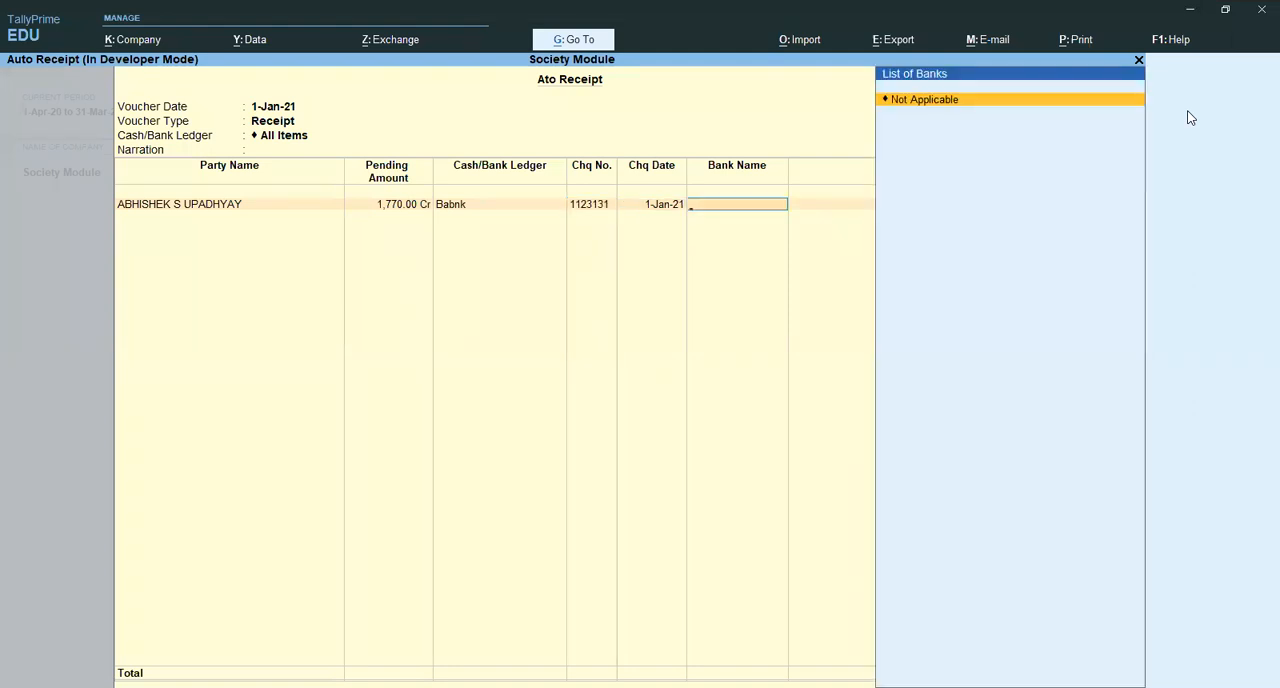
- Add the party of pending bill SM/1/20-21 as the second receipt row and allocate 2,124.00 against that bill
key("Return")
key("Return")
key("BackSpace")
key("Return")
key("Down")
key("Down")
key("Down")
key("Return")
key("Return")
key("Return")
key("Return")
key("Return")
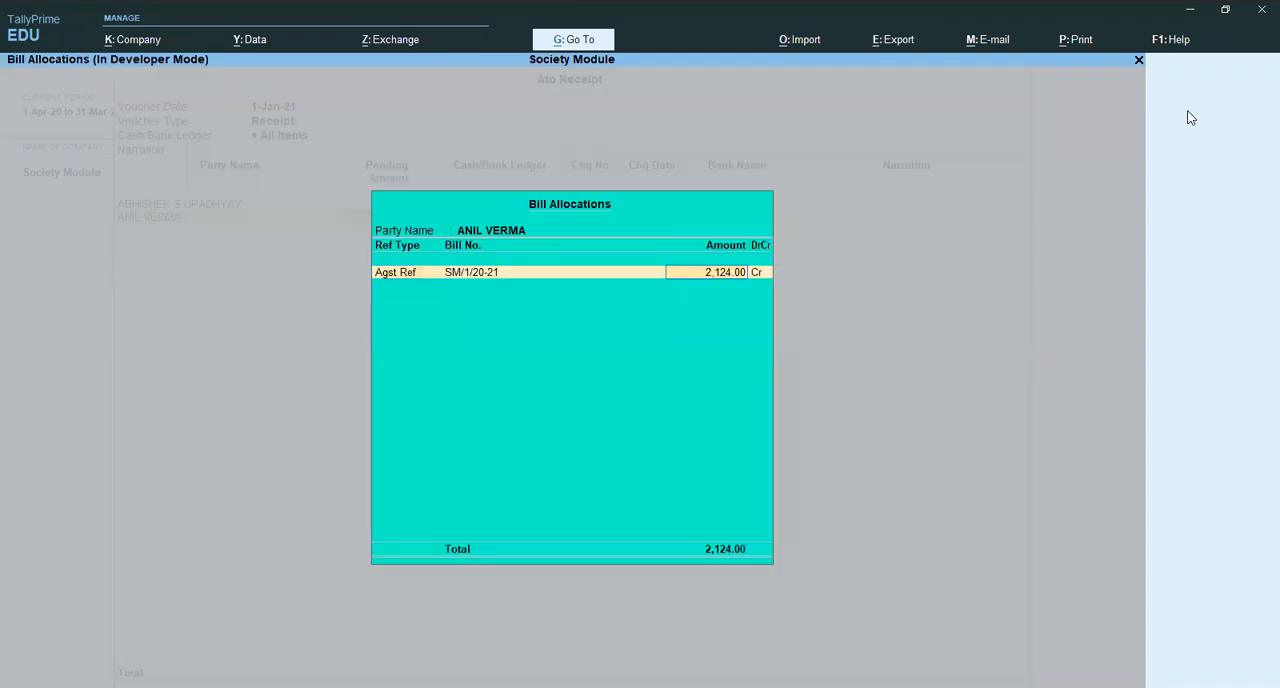
key("Return")
key("Return")
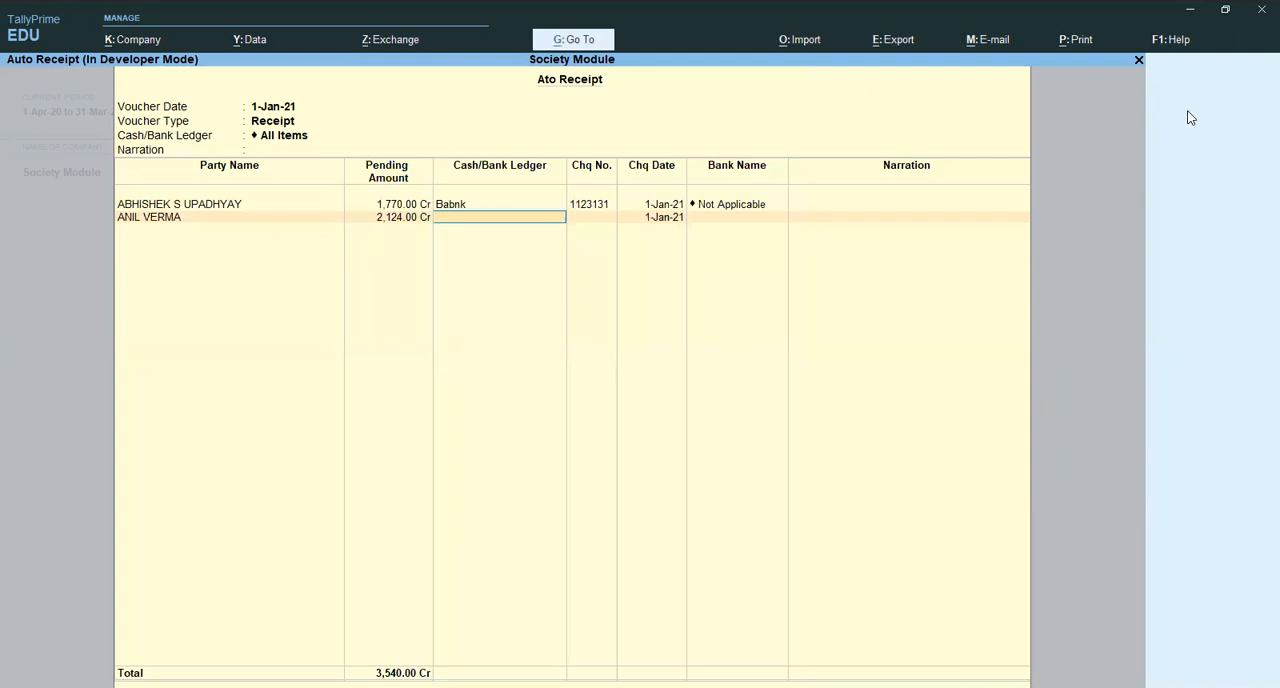
- Choose the Cash ledger for the second receipt row, end the party list, and generate the auto receipt vouchers
type("Ca")
key("Return")
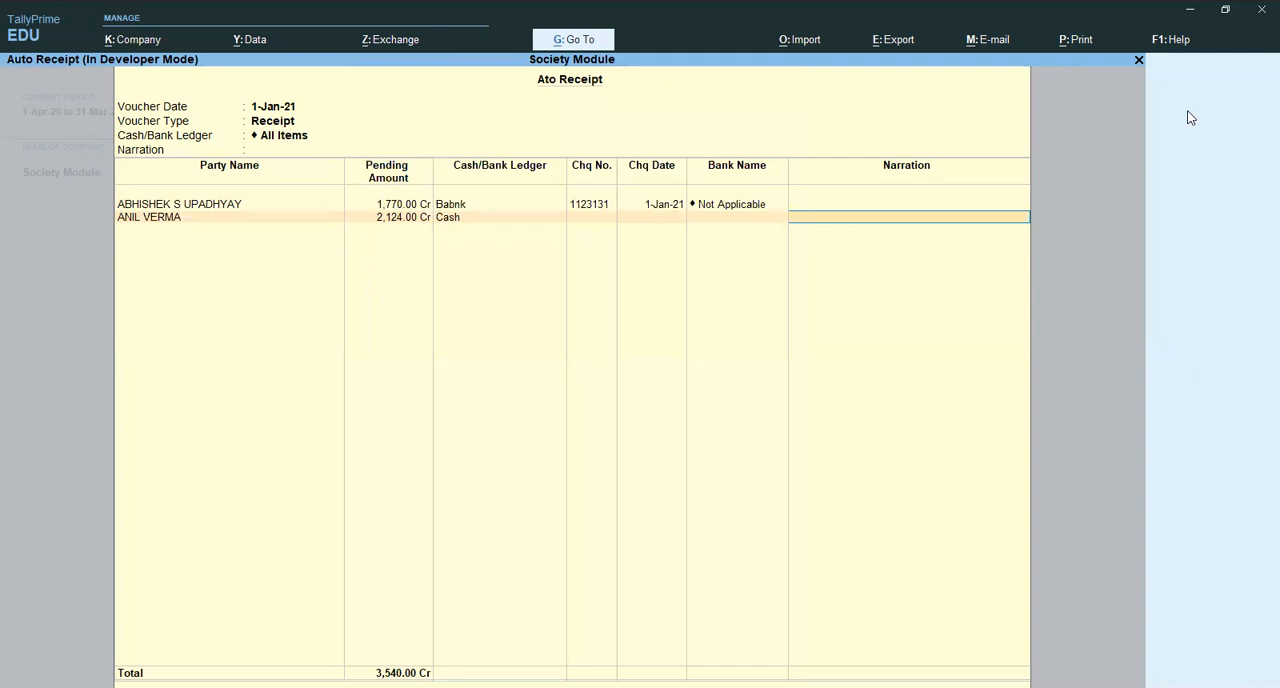
key("Return")
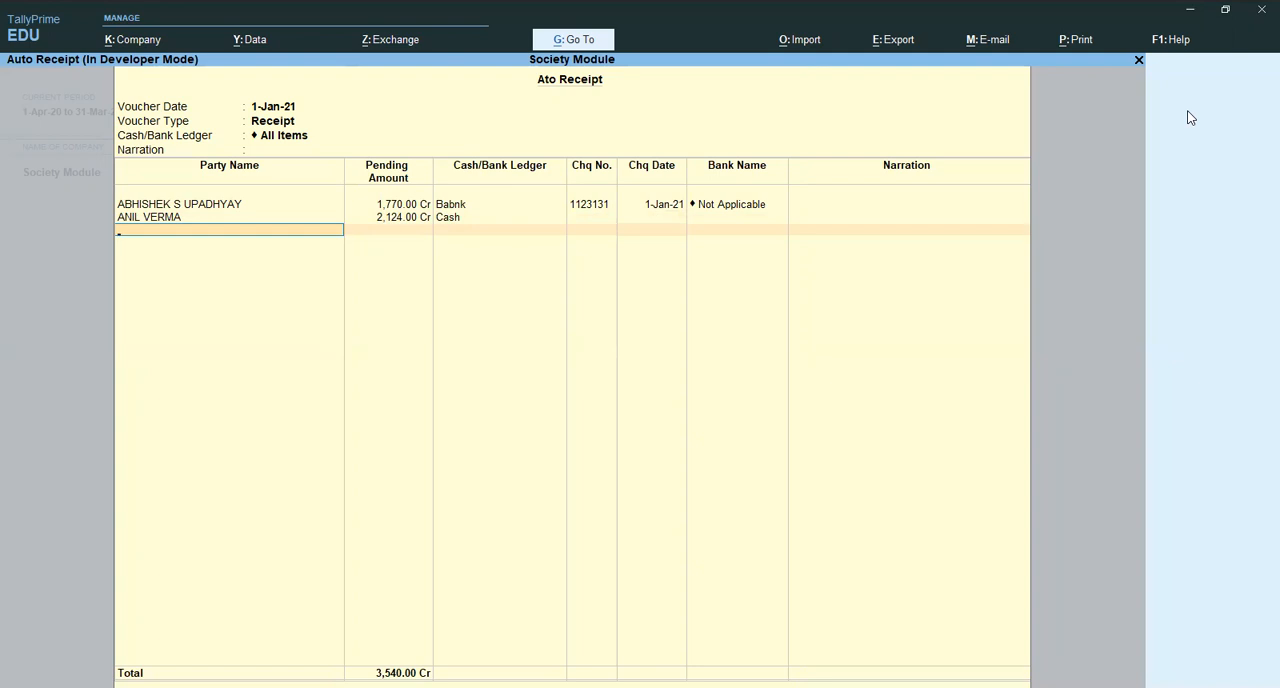
key("Return")
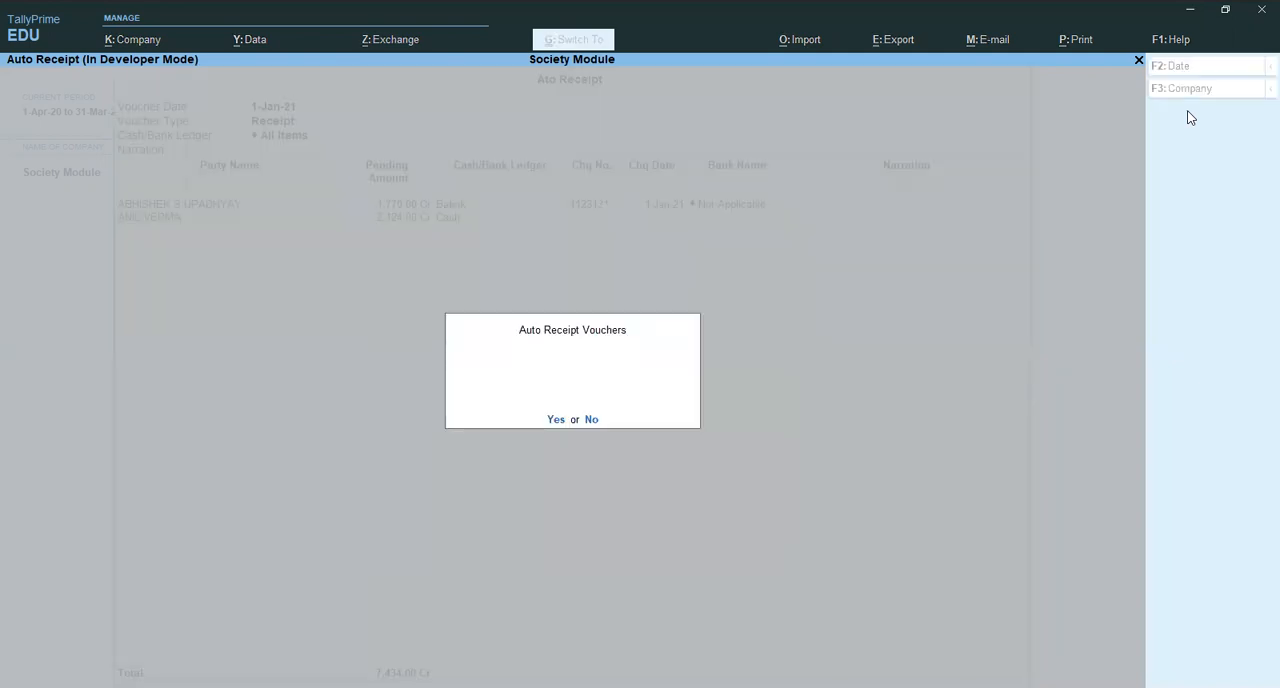
key("Return")
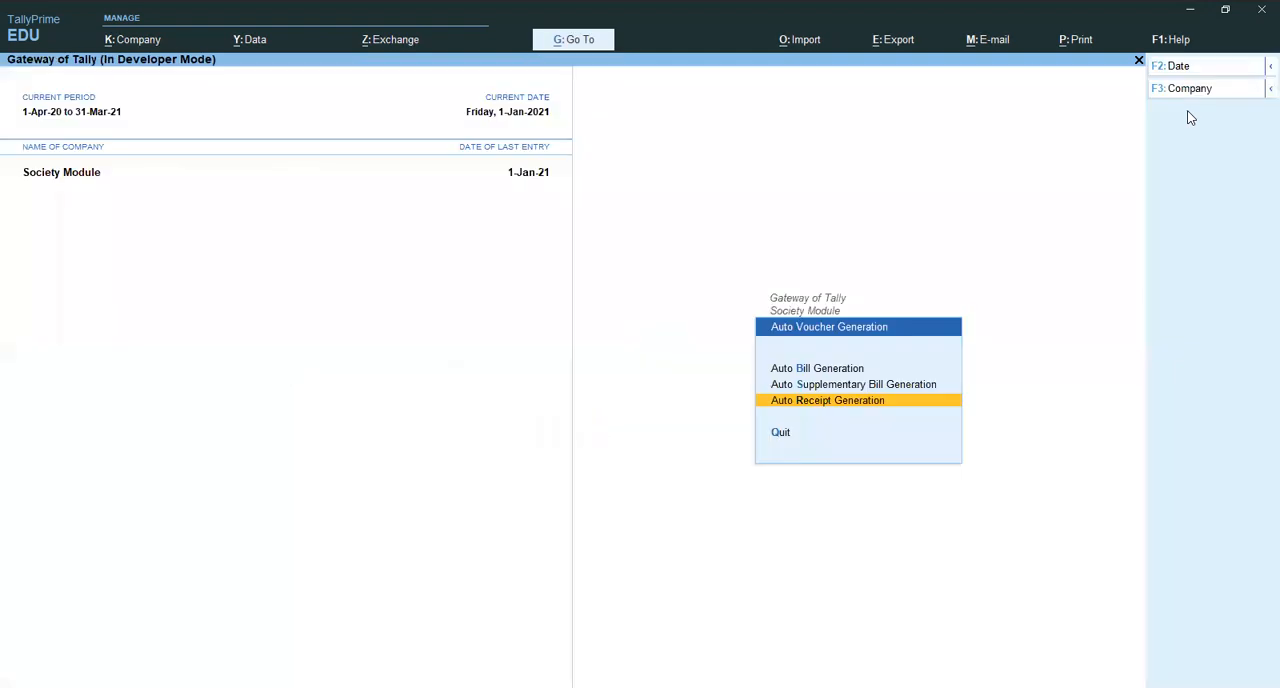
- Open the Day Book and display the first receipt voucher dated 1-Jan-21
key("Escape")
key("d")
key("y")
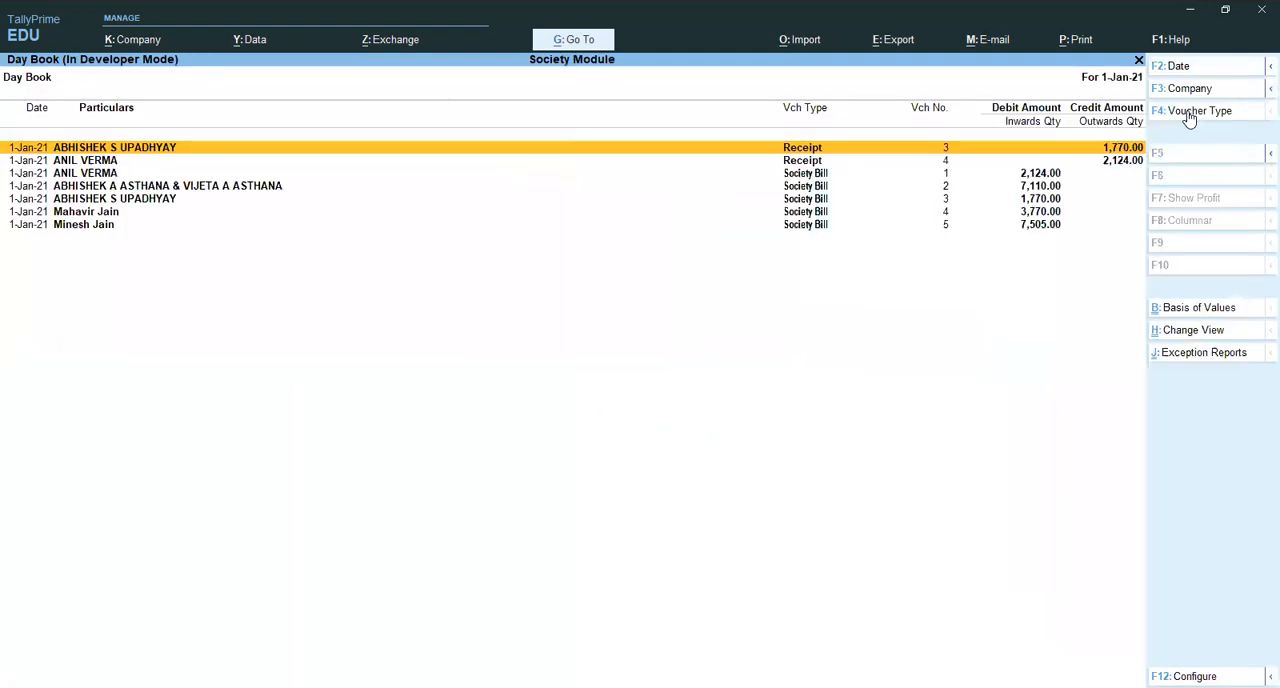
key("Return")
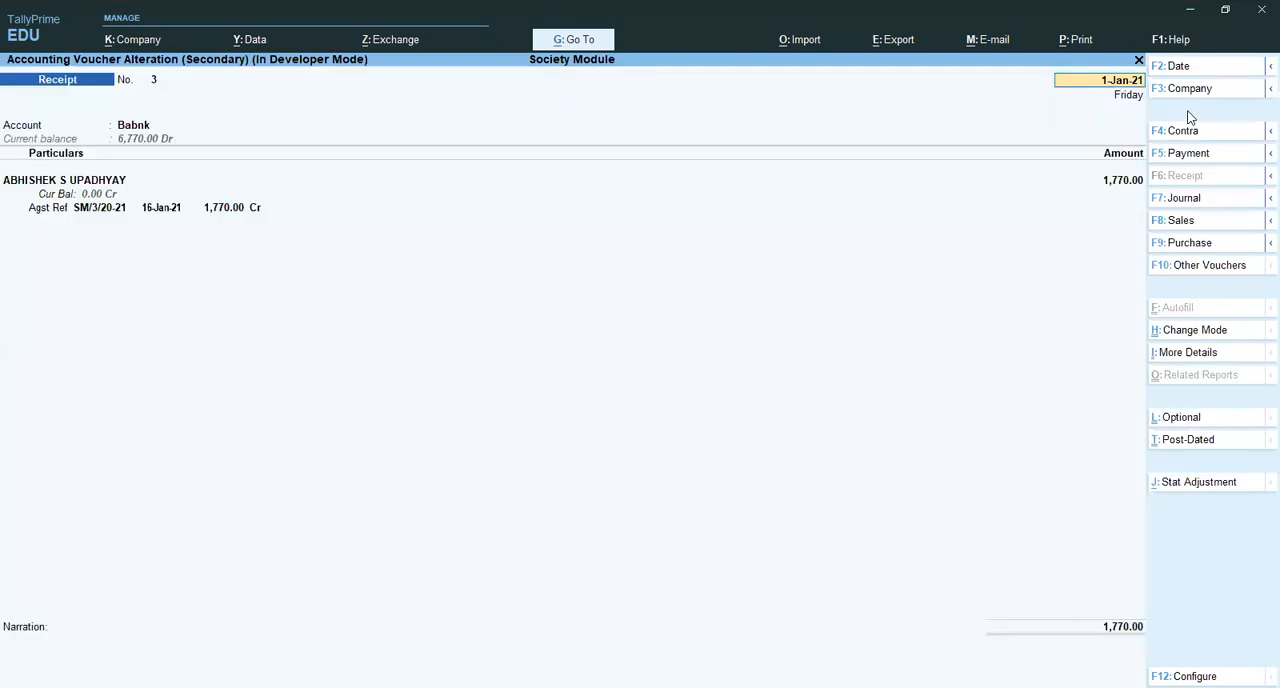
- Compare the two generated receipt vouchers, quit without changes, and return to the Society Module menu
key("Page_Down")
key("Page_Up")
key("Page_Down")
key("Page_Up")
key("Escape")
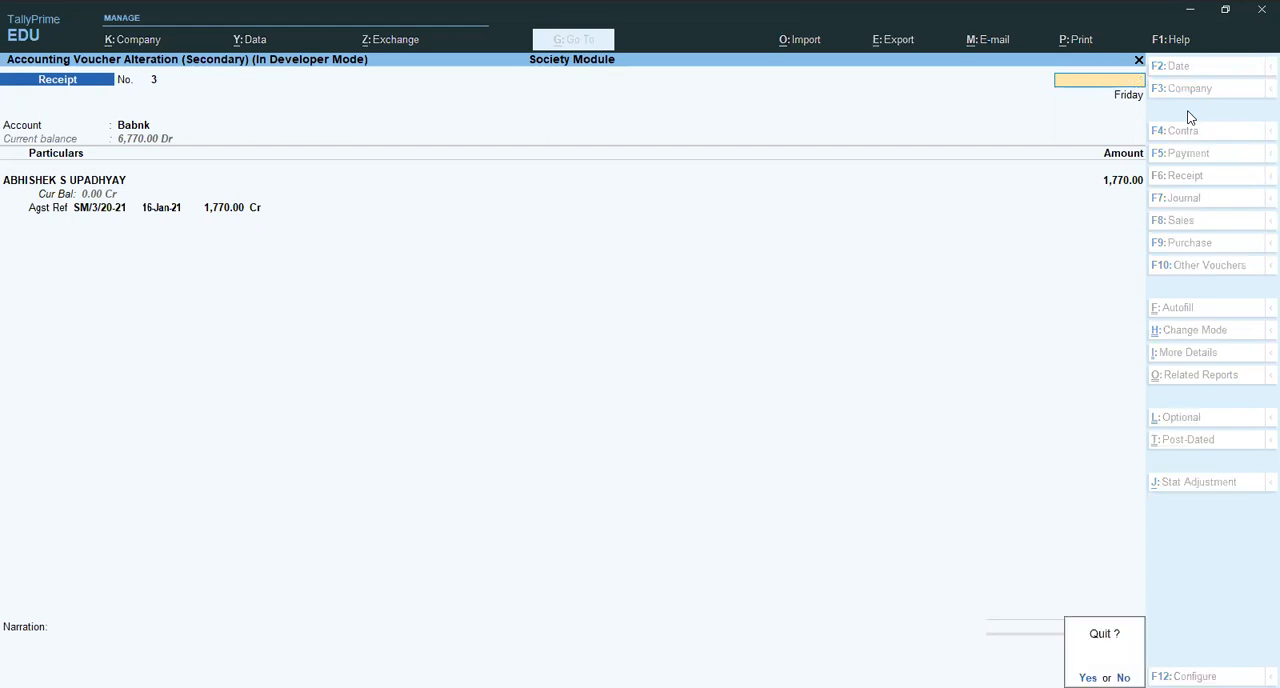
key("y")
key("Escape")
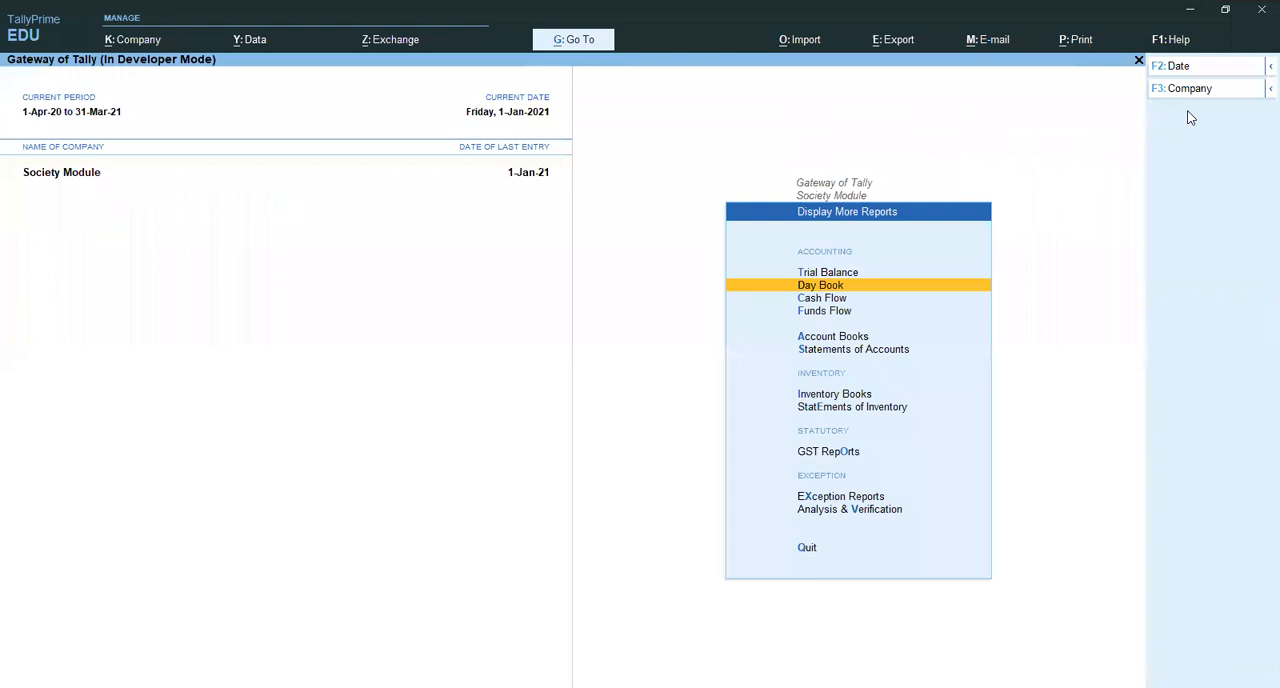
key("Escape")
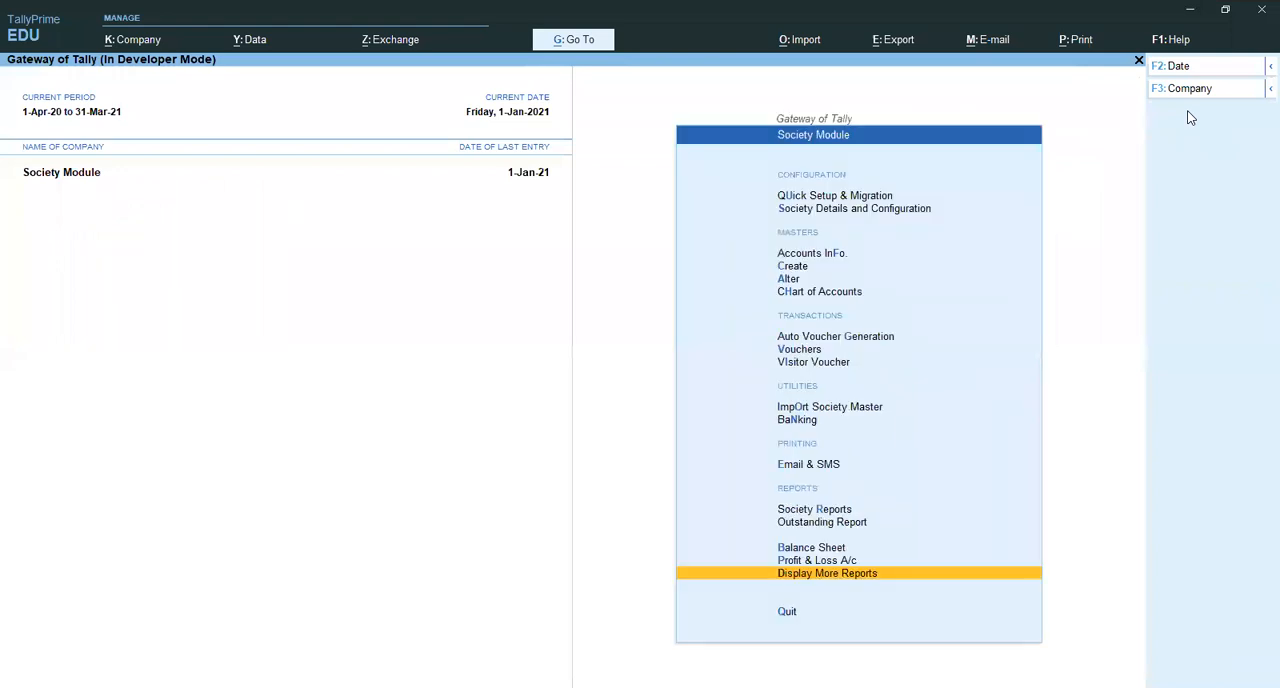